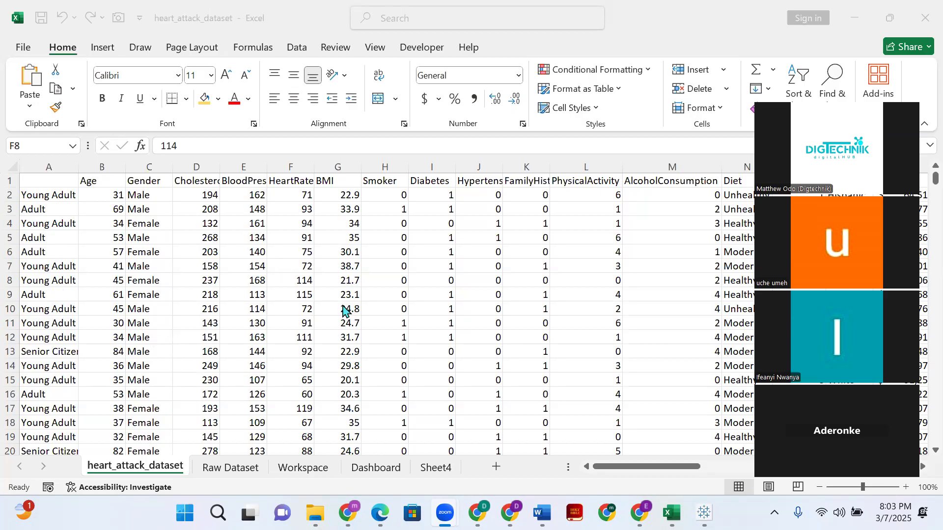
# - Look through the Raw Dataset, Workspace, Dashboard and Sheet4 worksheets in order
pyautogui.click(218, 474)
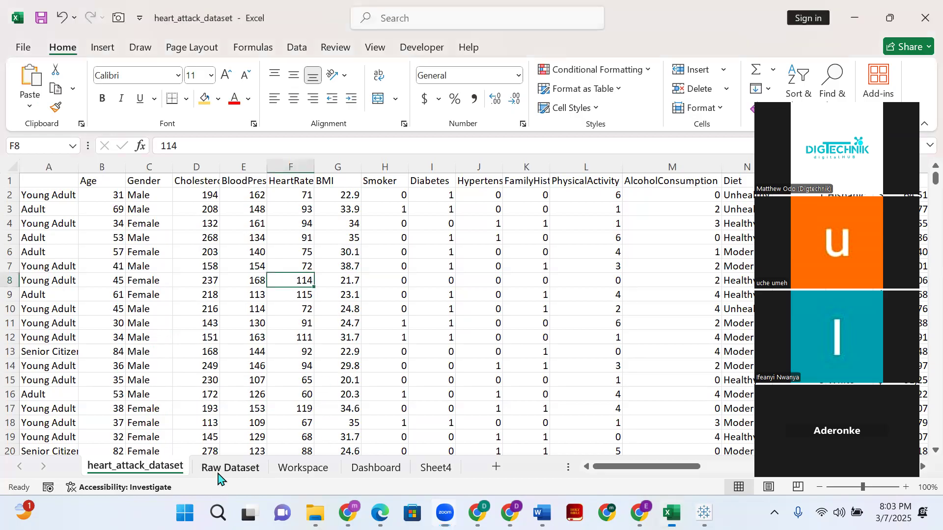
pyautogui.click(218, 471)
pyautogui.click(319, 474)
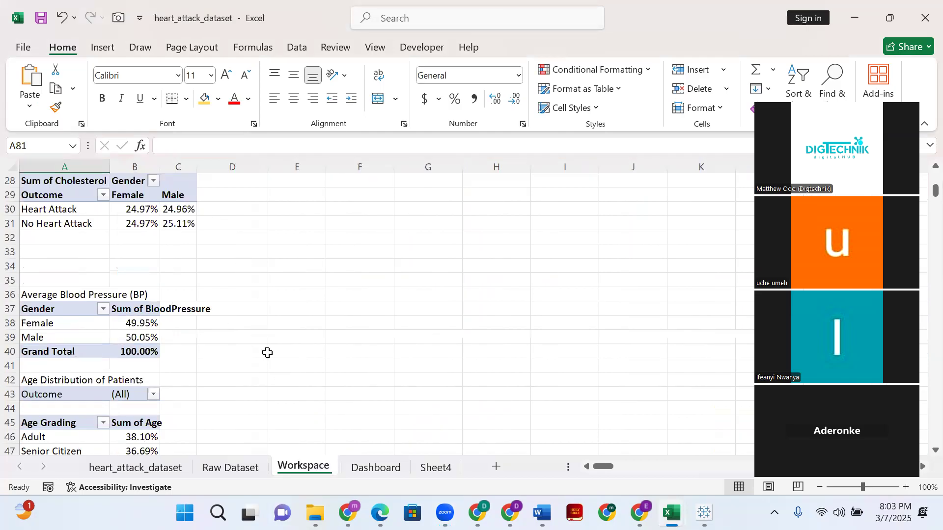
pyautogui.click(377, 470)
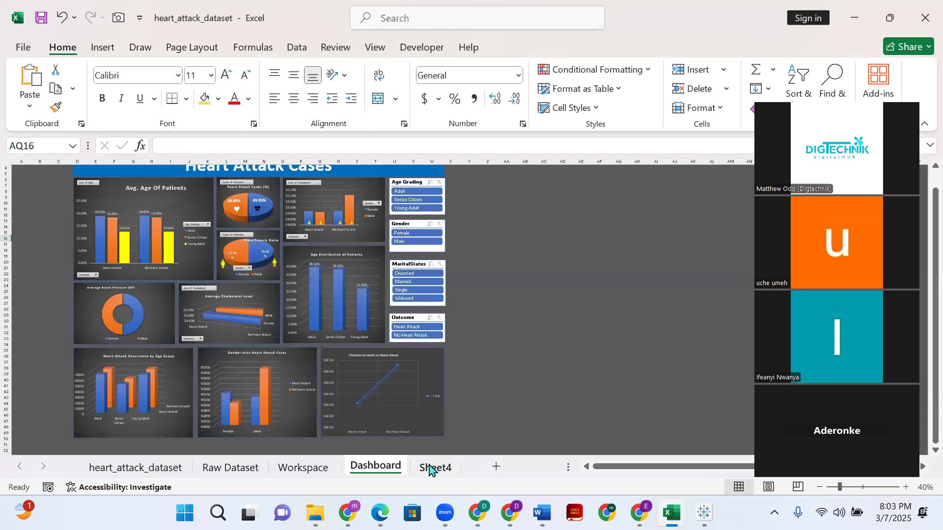
pyautogui.click(428, 469)
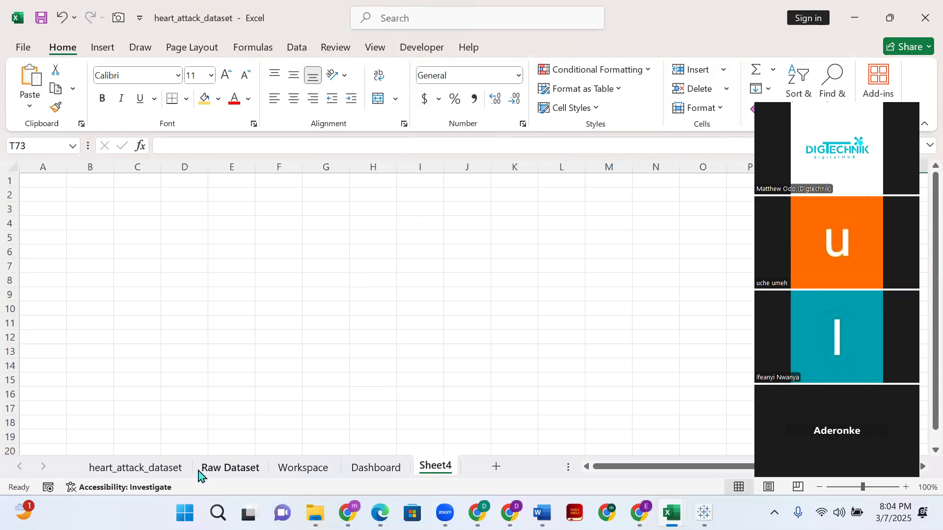
# - Review the columns and patient records on the Raw Dataset sheet
pyautogui.click(221, 470)
pyautogui.scroll(-5, 184, 326)
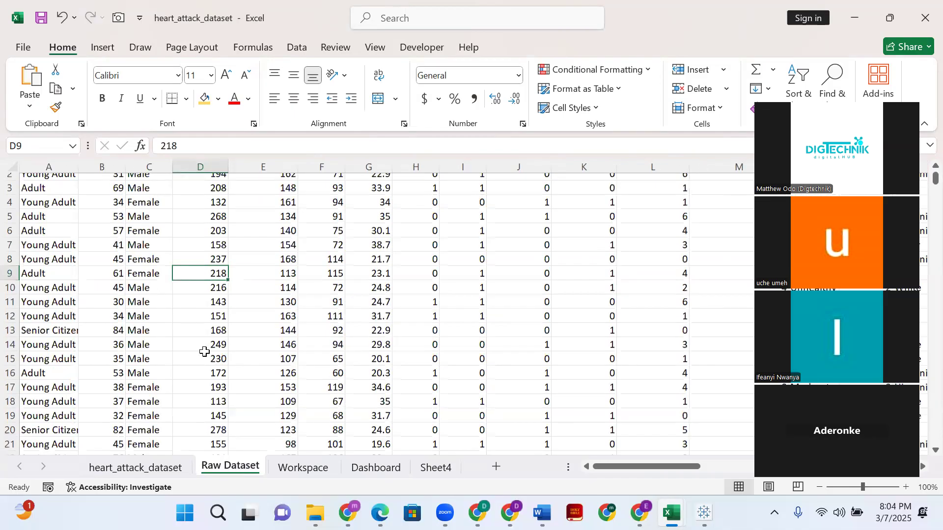
pyautogui.scroll(5, 212, 332)
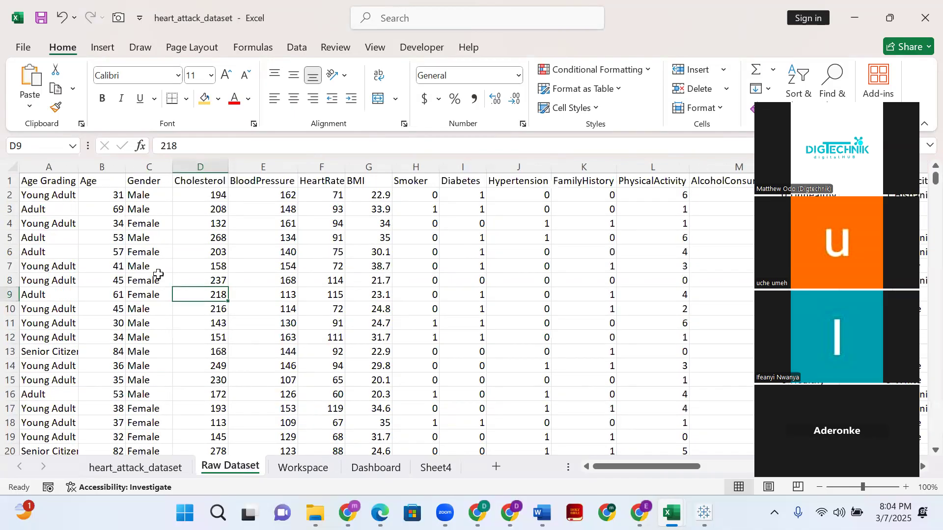
# - Review the pivot tables on the Workspace sheet, from Heart Attack Cases (%) down to Cholesterol Levels vs Heart Attack
pyautogui.click(291, 469)
pyautogui.scroll(9, 162, 299)
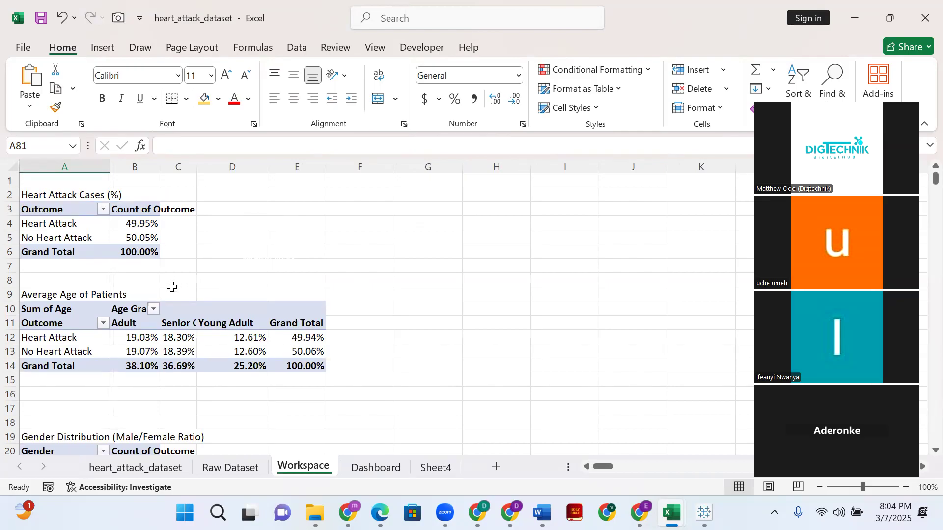
pyautogui.scroll(-11, 202, 258)
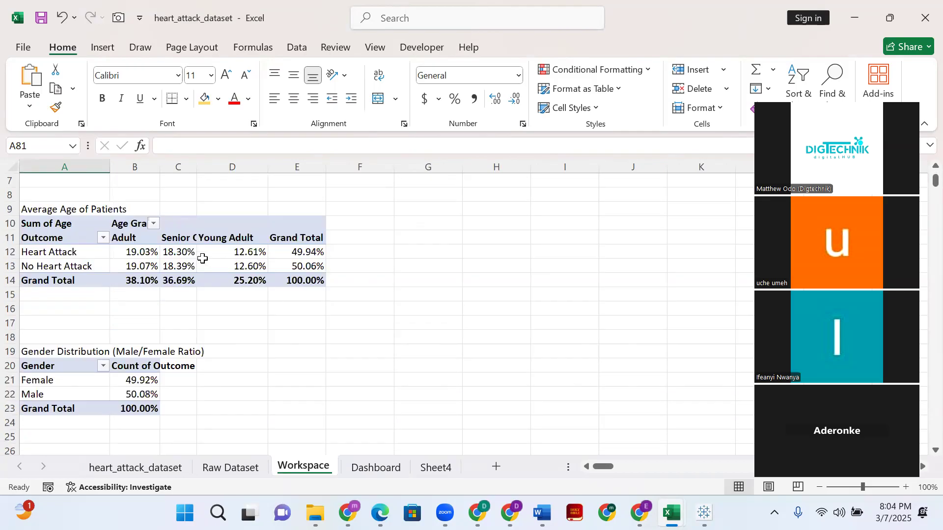
pyautogui.scroll(-10, 223, 288)
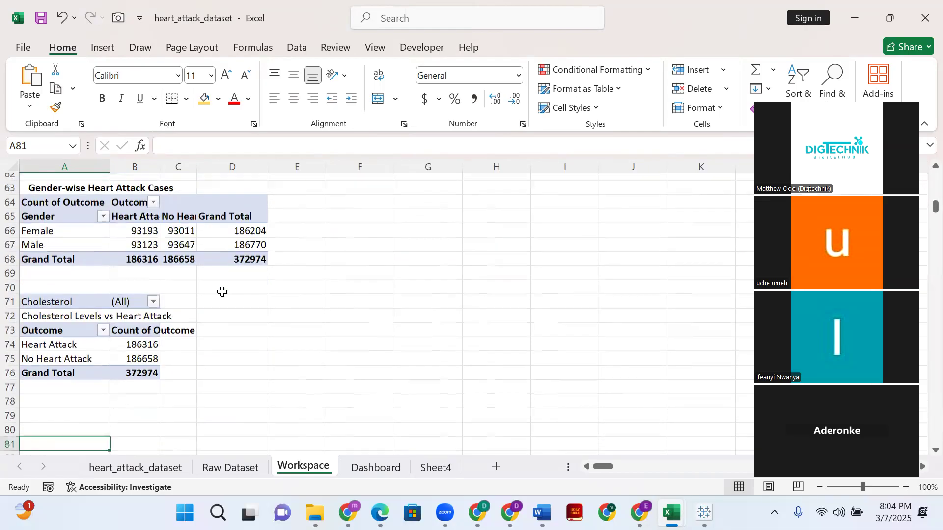
pyautogui.scroll(9, 222, 286)
pyautogui.scroll(13, 223, 286)
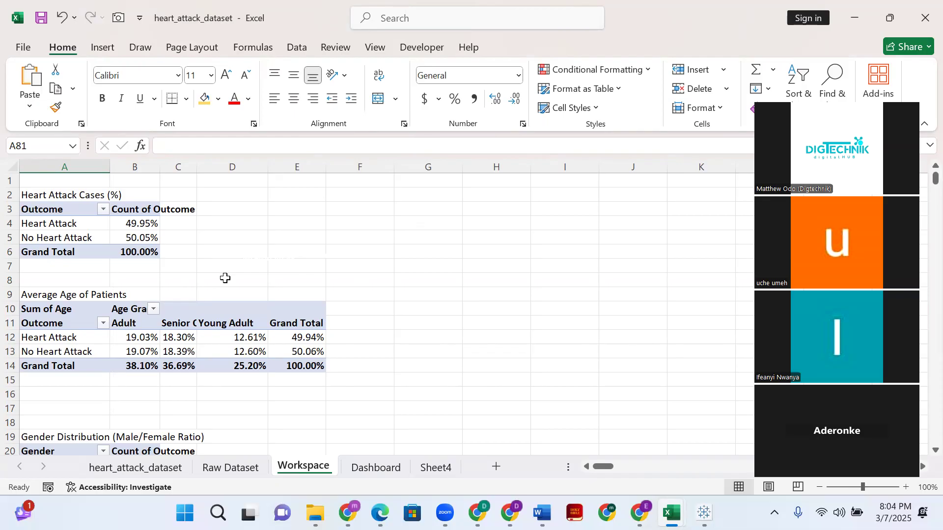
pyautogui.scroll(-1, 225, 278)
pyautogui.scroll(1, 218, 271)
pyautogui.click(260, 223)
pyautogui.click(352, 235)
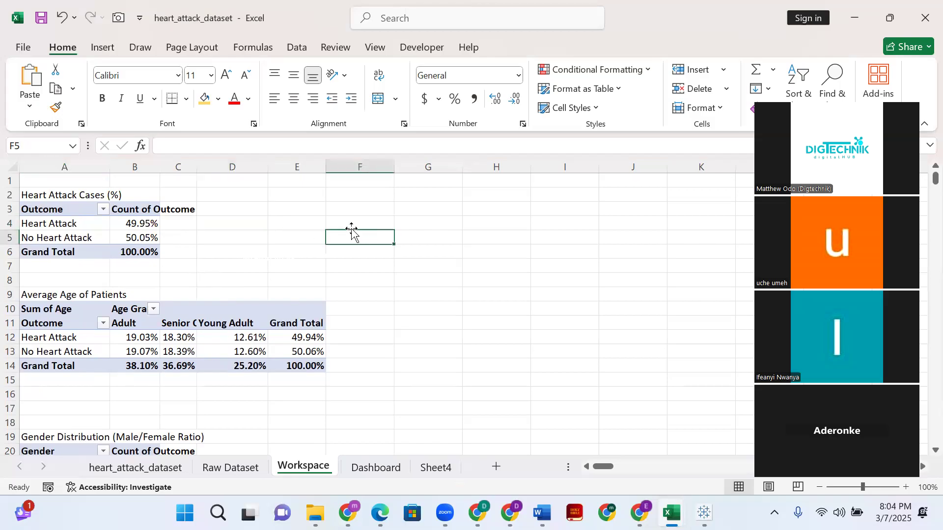
pyautogui.click(239, 239)
pyautogui.click(320, 248)
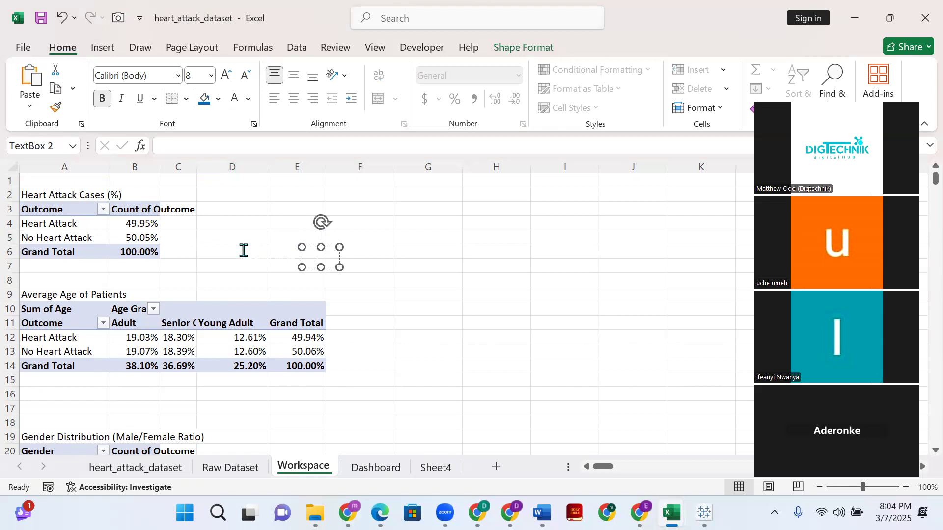
pyautogui.click(432, 235)
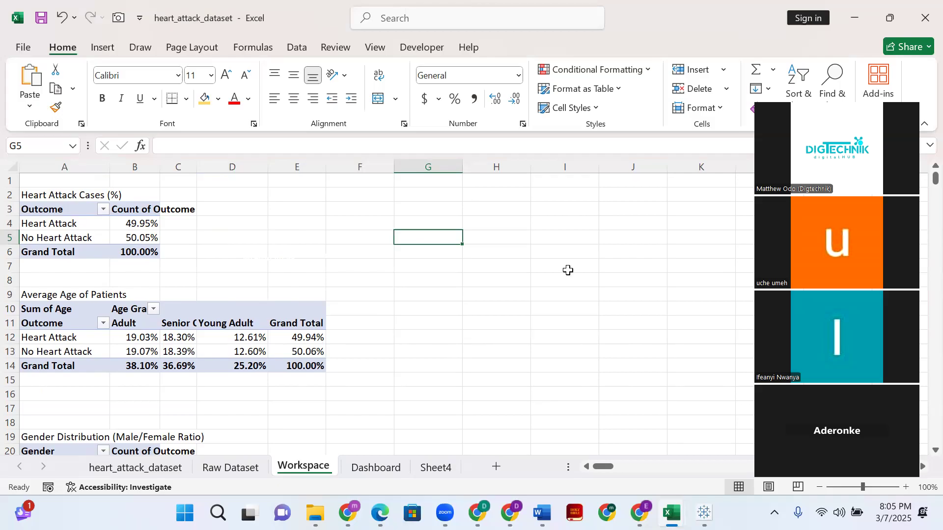
pyautogui.click(422, 266)
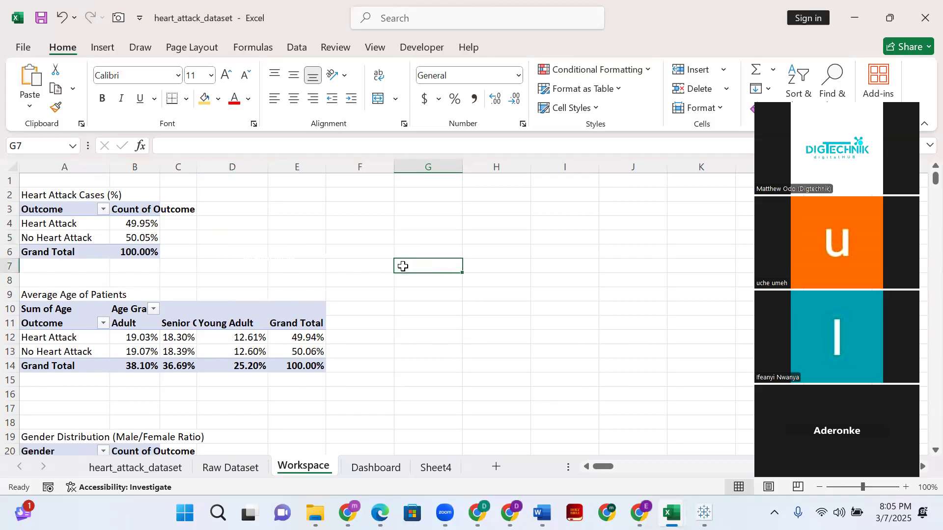
pyautogui.click(403, 251)
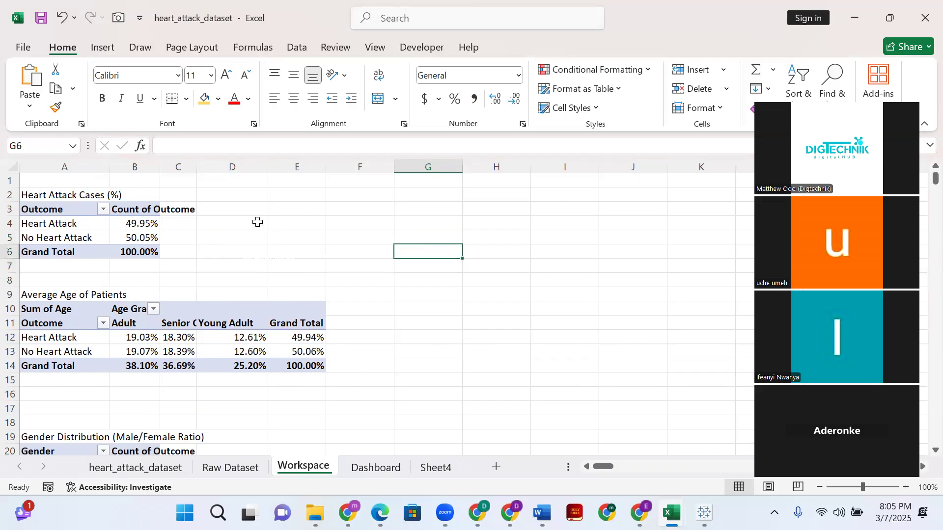
# - Examine the Heart Attack percentage and the Adult, Senior Citizen and Young Adult groups in the Workspace pivot tables
pyautogui.scroll(-8, 265, 300)
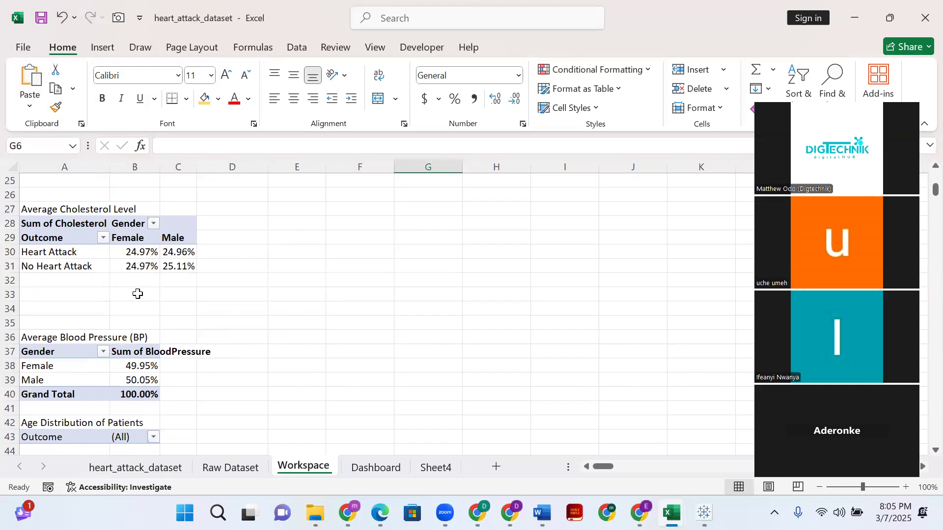
pyautogui.scroll(8, 137, 294)
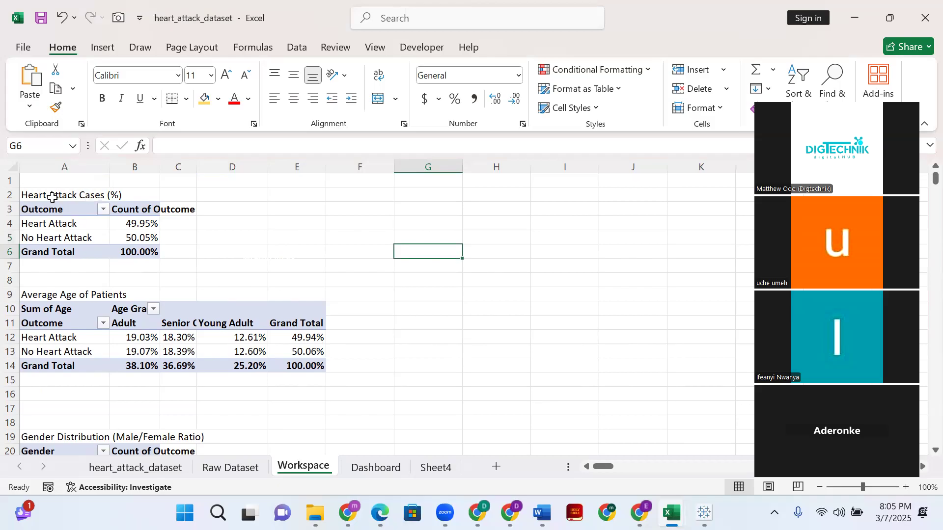
pyautogui.click(129, 224)
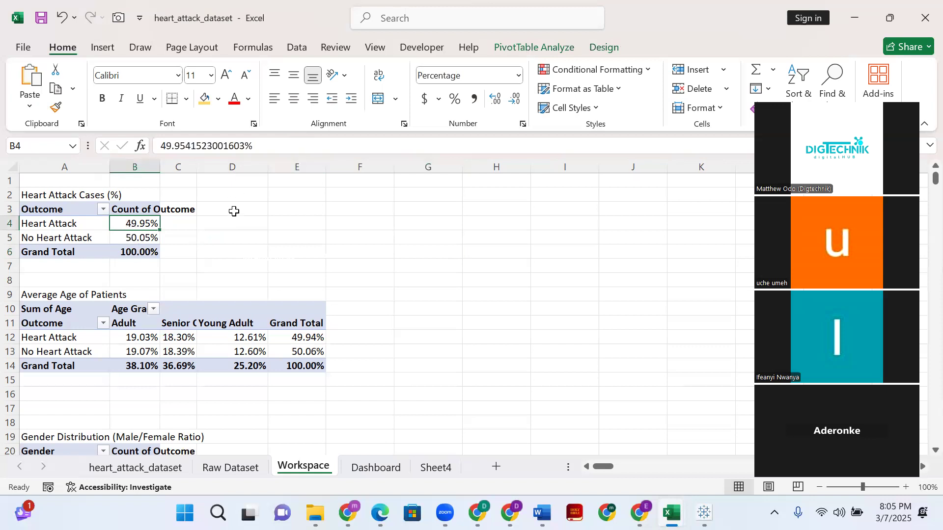
pyautogui.scroll(-1, 193, 266)
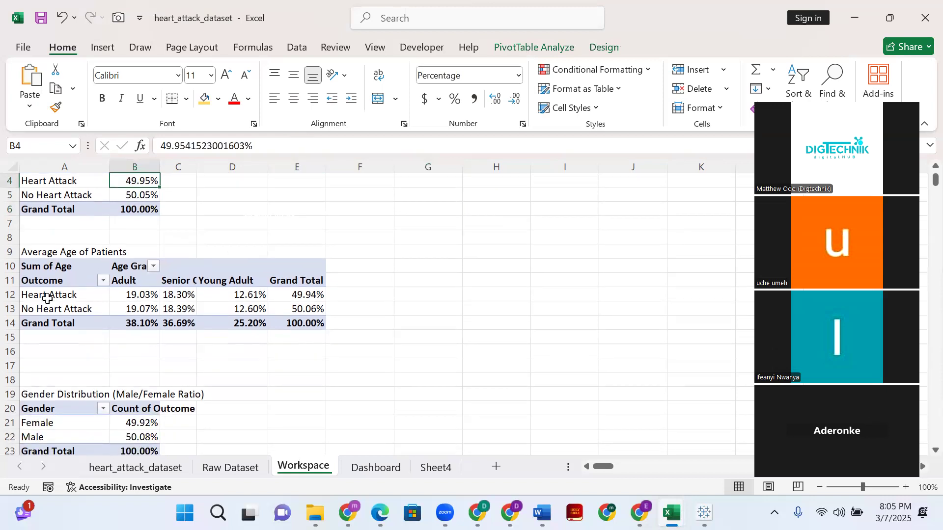
pyautogui.click(140, 276)
pyautogui.click(180, 282)
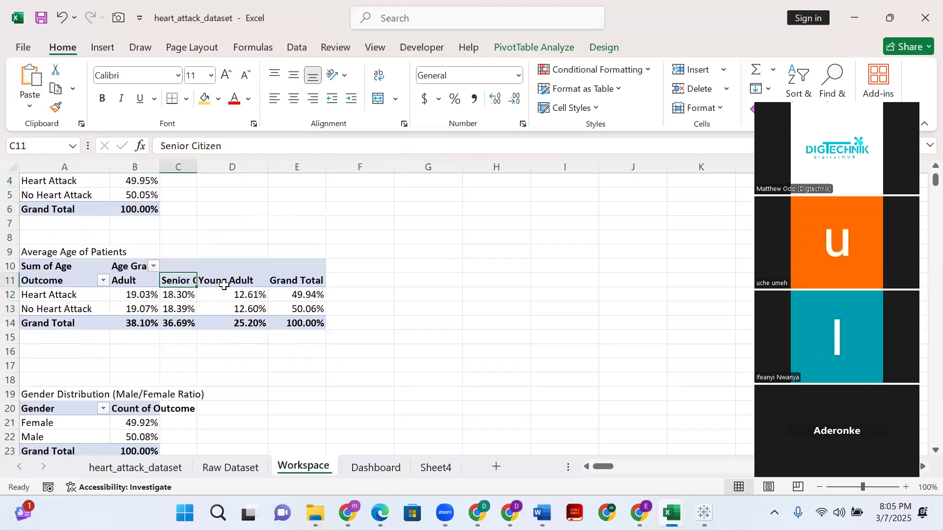
pyautogui.click(226, 283)
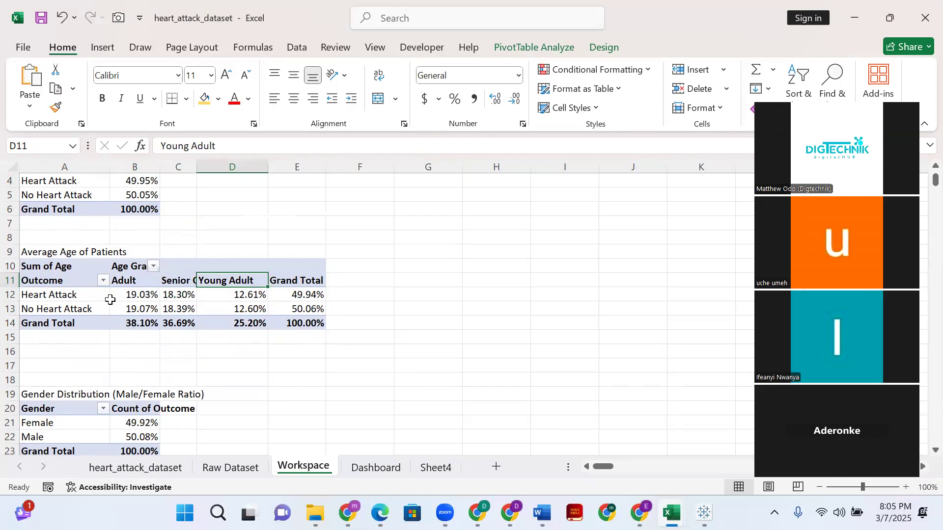
# - Inspect the age category column on the heart_attack_dataset sheet and show the IF formula in cell A4
pyautogui.click(129, 468)
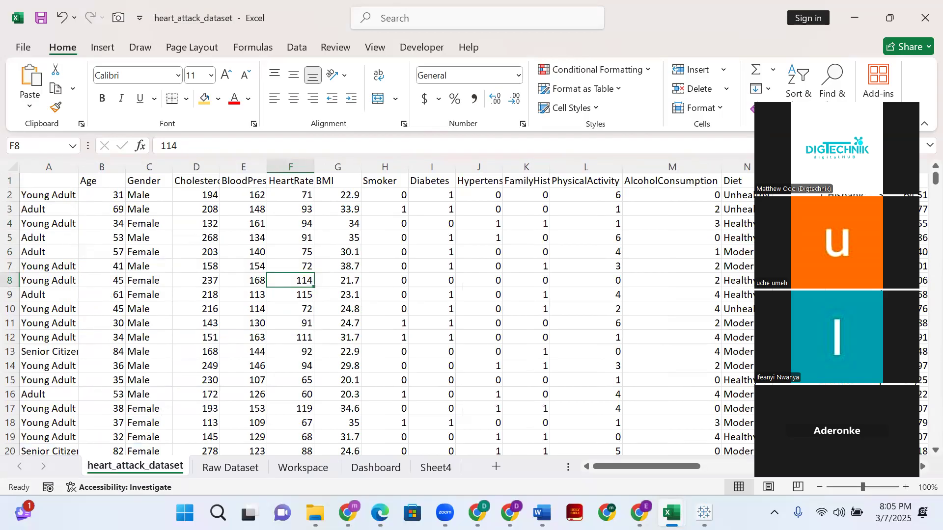
pyautogui.moveTo(49, 180); pyautogui.dragTo(64, 424)
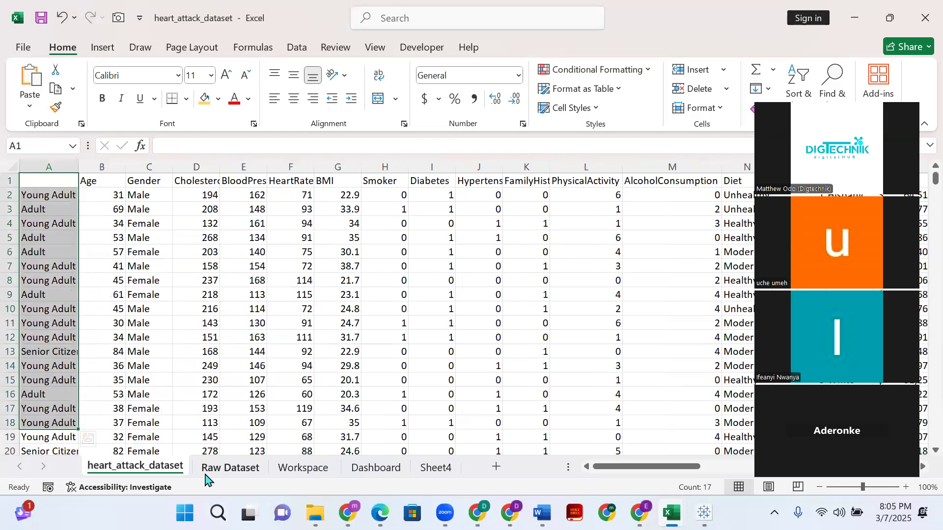
pyautogui.scroll(-3, 58, 256)
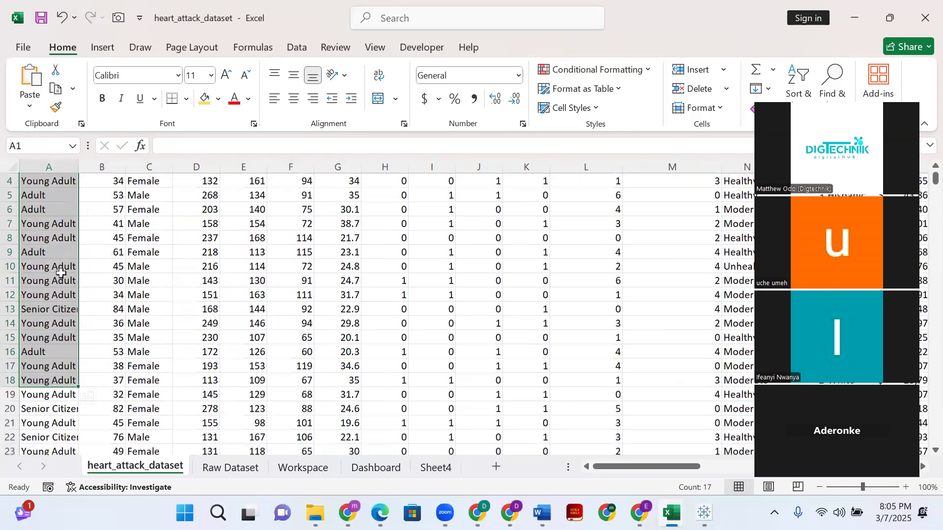
pyautogui.scroll(3, 55, 226)
pyautogui.click(52, 222)
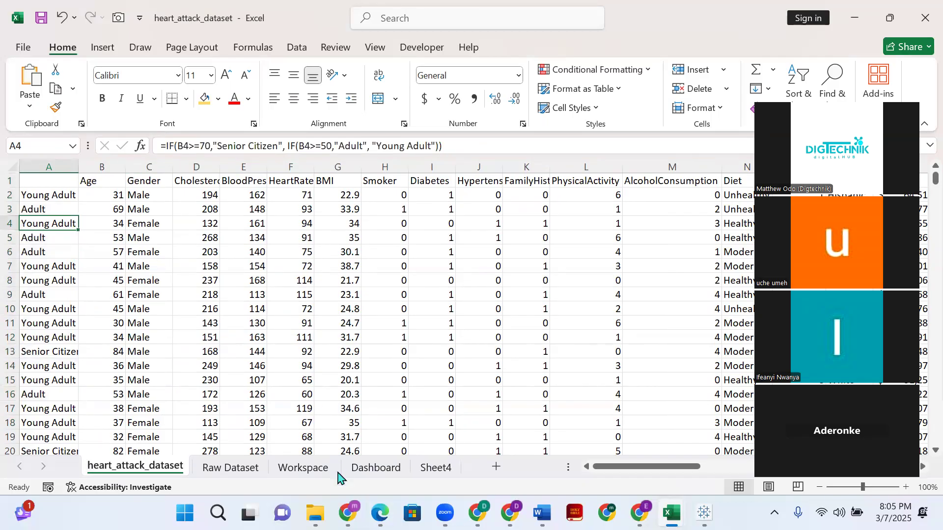
# - Check the Raw Dataset sheet against the Average Age of Patients pivot table on Workspace, inspecting the Adult value for No Heart Attack
pyautogui.click(231, 467)
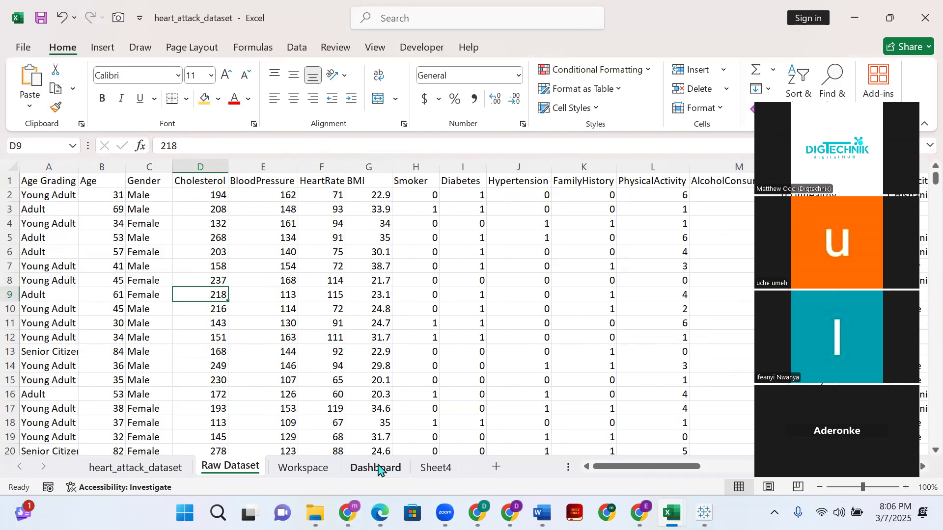
pyautogui.click(305, 471)
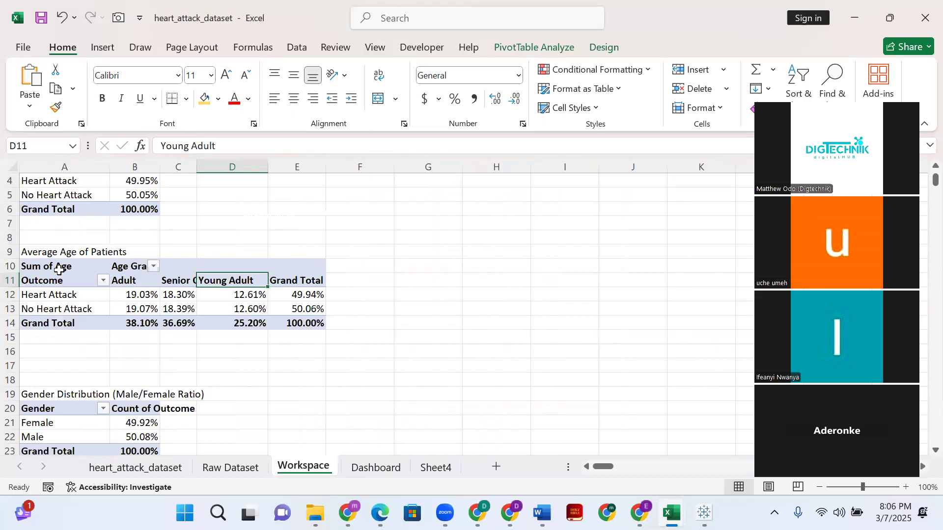
pyautogui.click(136, 307)
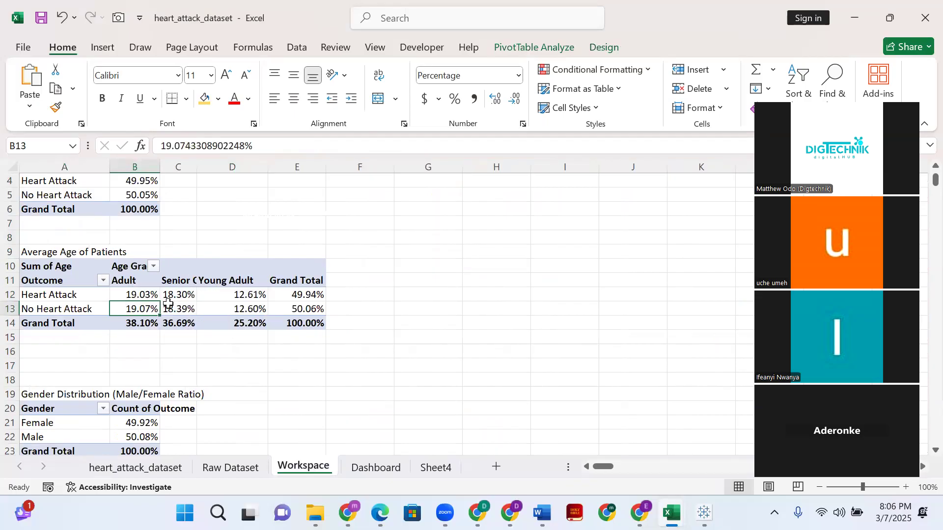
# - Examine the gender distribution, average cholesterol level and average blood pressure pivot tables on the Workspace sheet
pyautogui.scroll(-1, 167, 305)
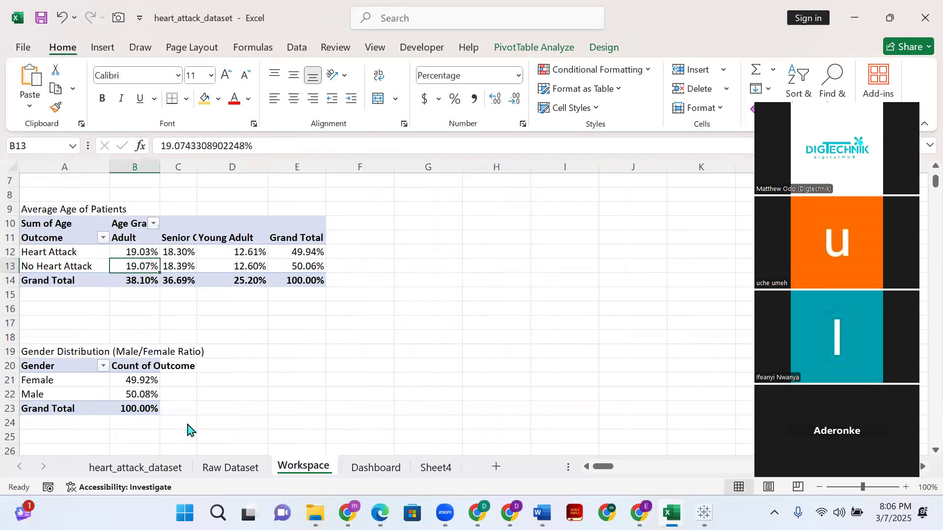
pyautogui.scroll(-1, 219, 311)
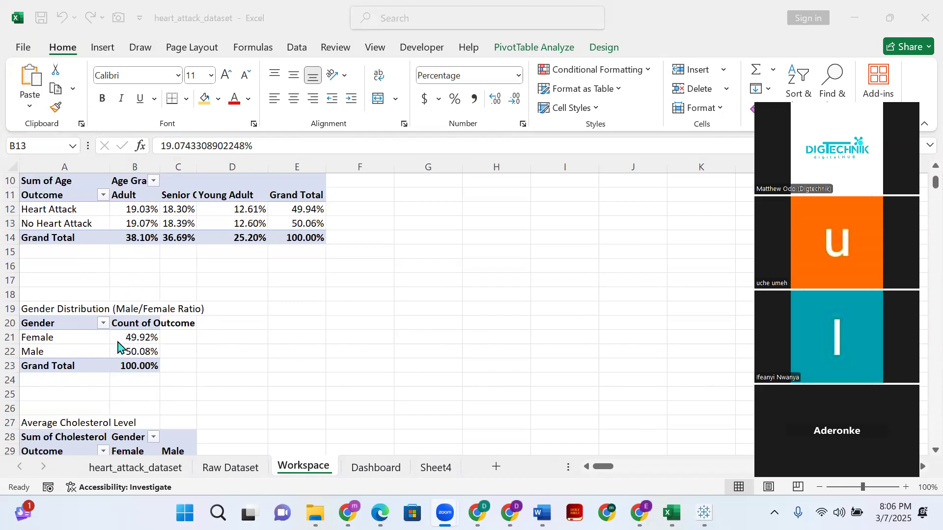
pyautogui.scroll(3, 64, 244)
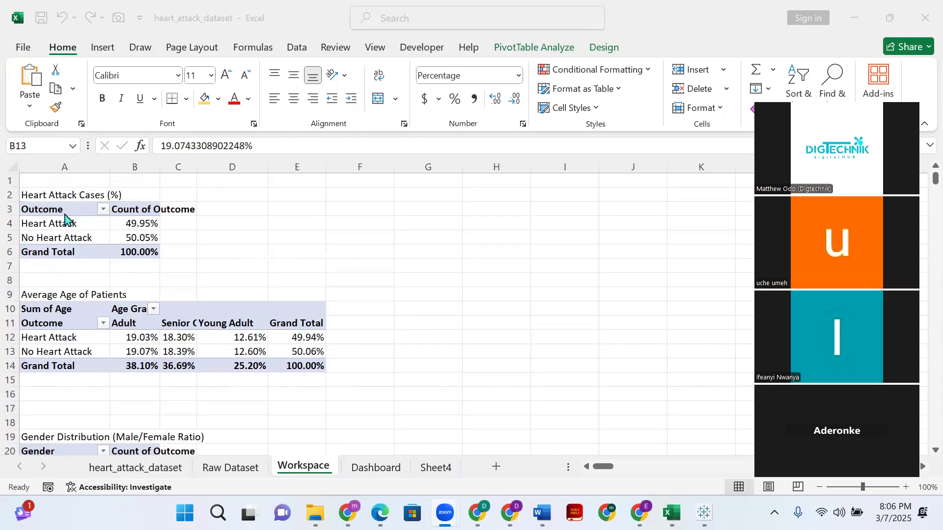
pyautogui.scroll(-2, 66, 255)
pyautogui.scroll(-6, 69, 261)
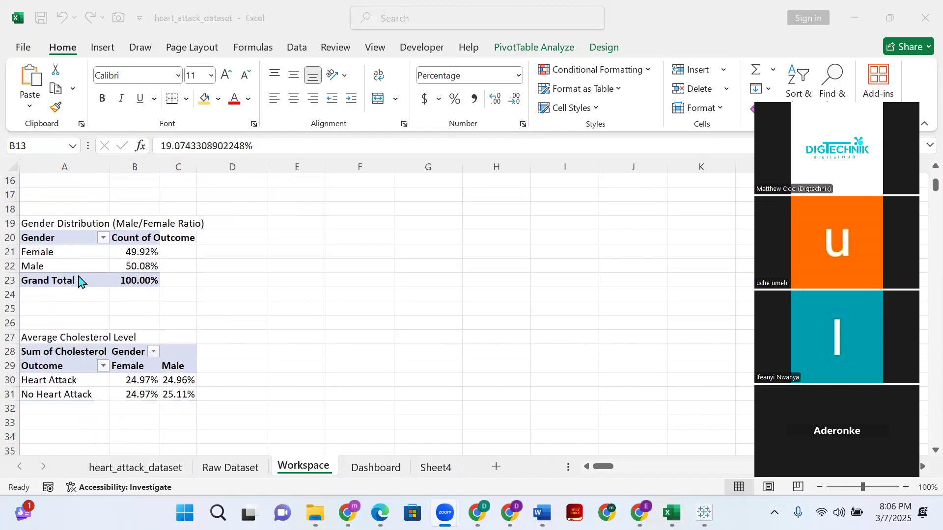
pyautogui.scroll(-4, 62, 307)
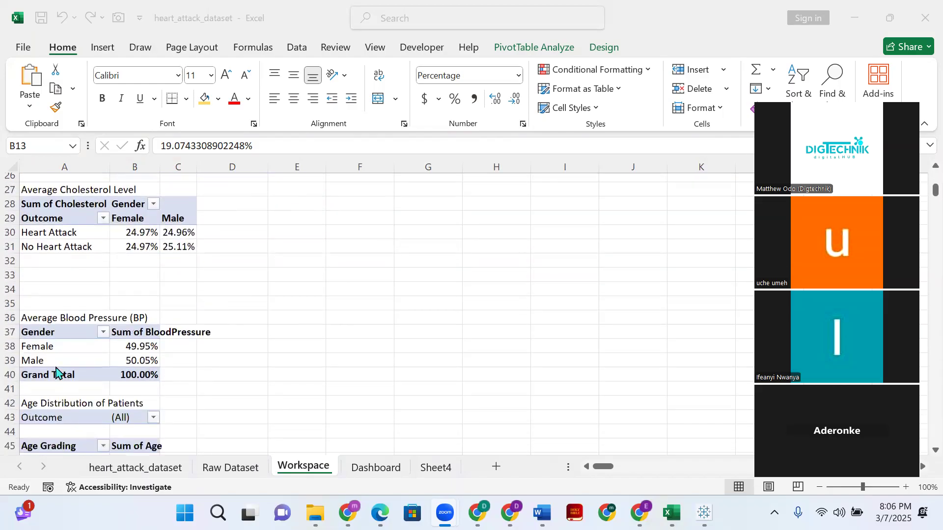
pyautogui.scroll(6, 69, 364)
pyautogui.scroll(6, 70, 352)
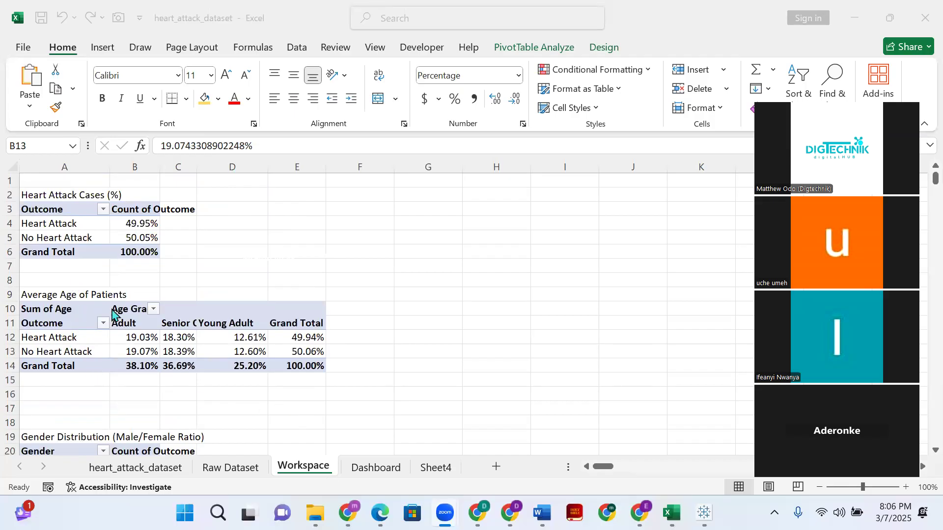
# - Filter the Dashboard by the Heart Attack outcome to examine the Gender-wise Heart Attack Cases chart, and clear the filter
pyautogui.click(361, 474)
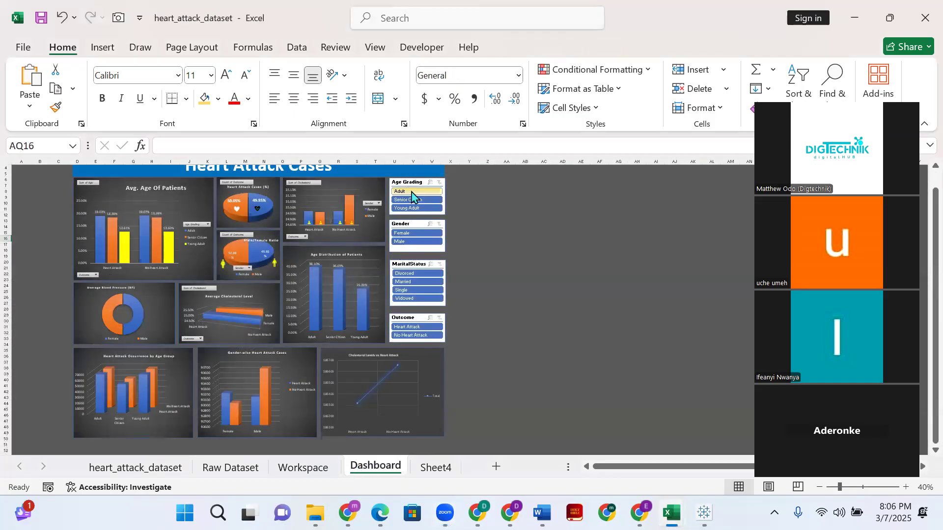
pyautogui.click(410, 328)
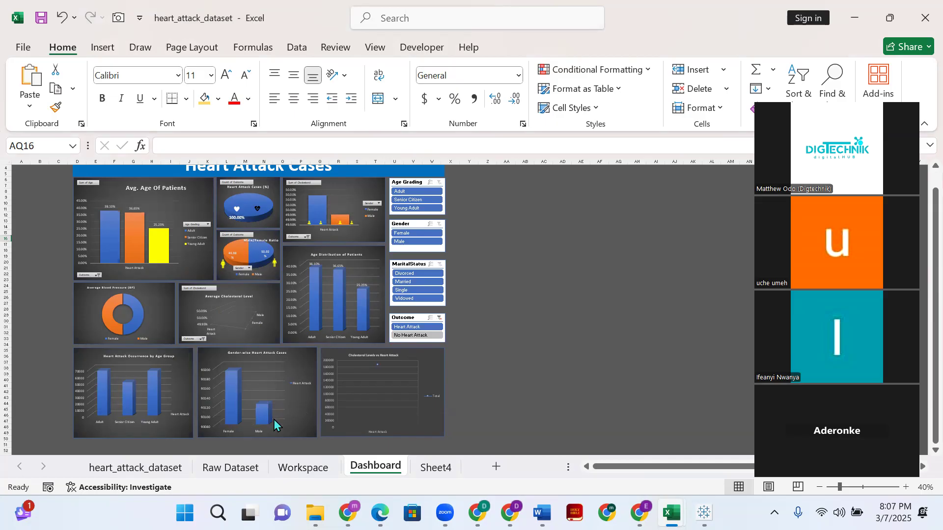
pyautogui.click(232, 393)
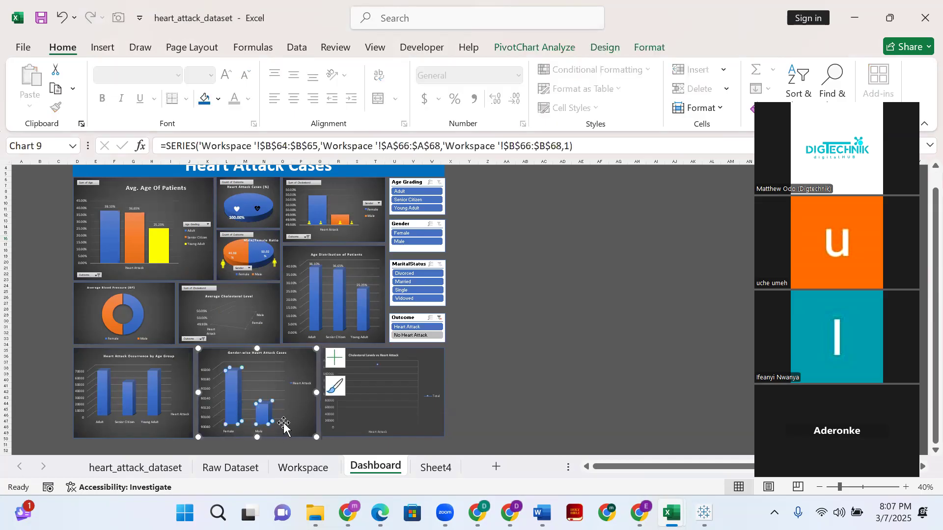
pyautogui.click(544, 392)
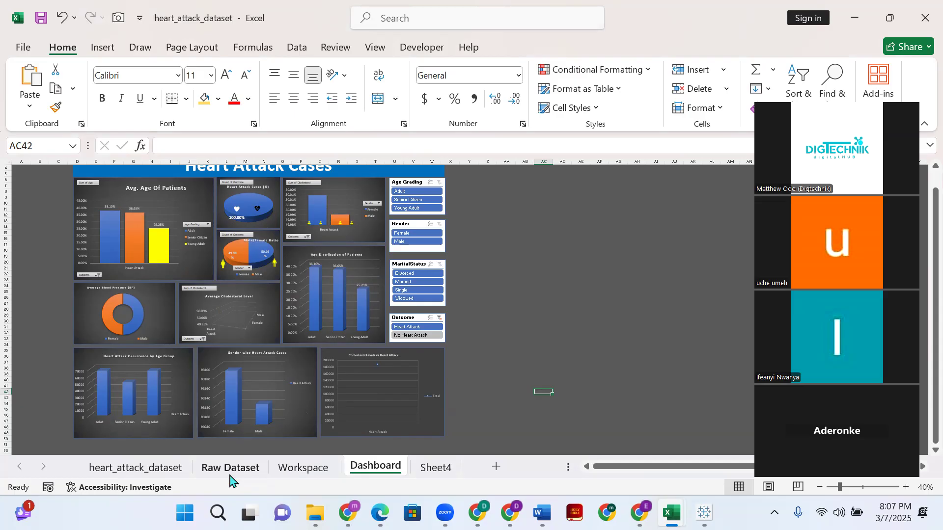
pyautogui.click(440, 320)
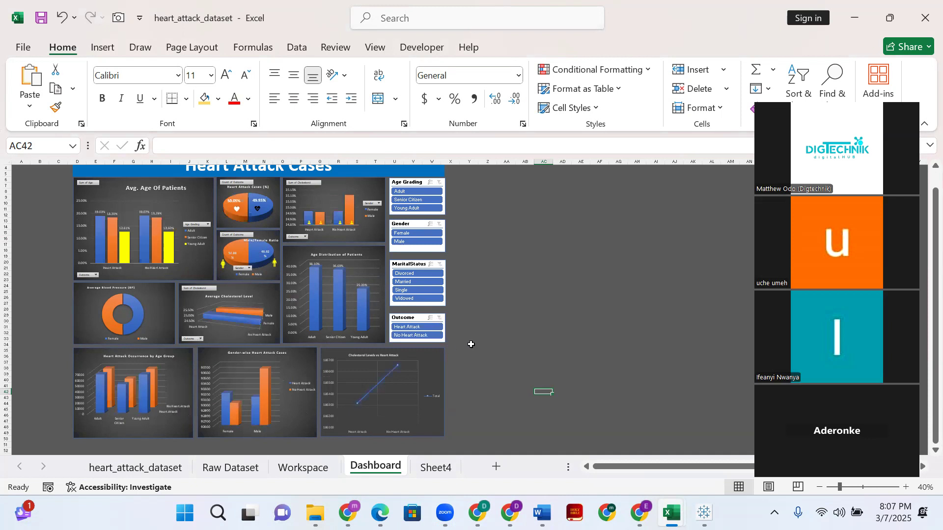
pyautogui.scroll(1, 464, 331)
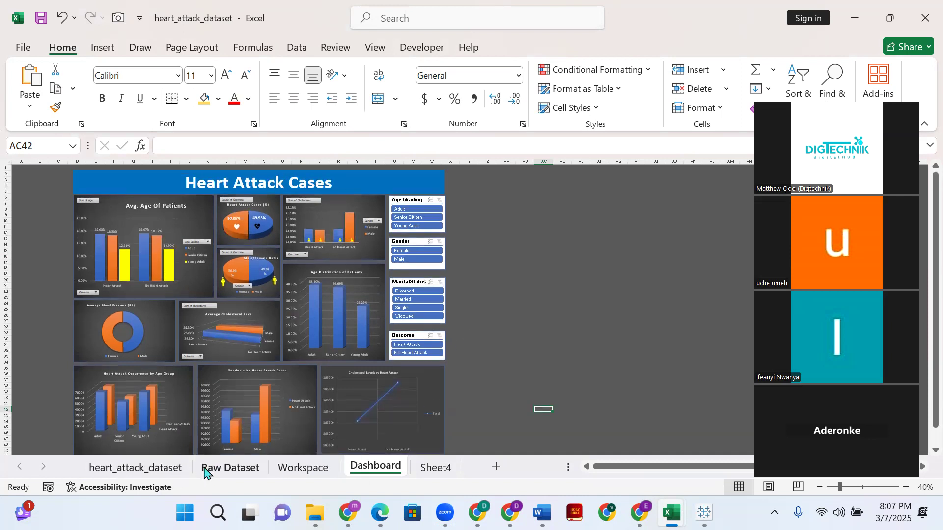
# - Return to the Raw Dataset sheet and show the nested IF formula behind the Age Grading value in cell A2
pyautogui.click(206, 471)
pyautogui.click(307, 467)
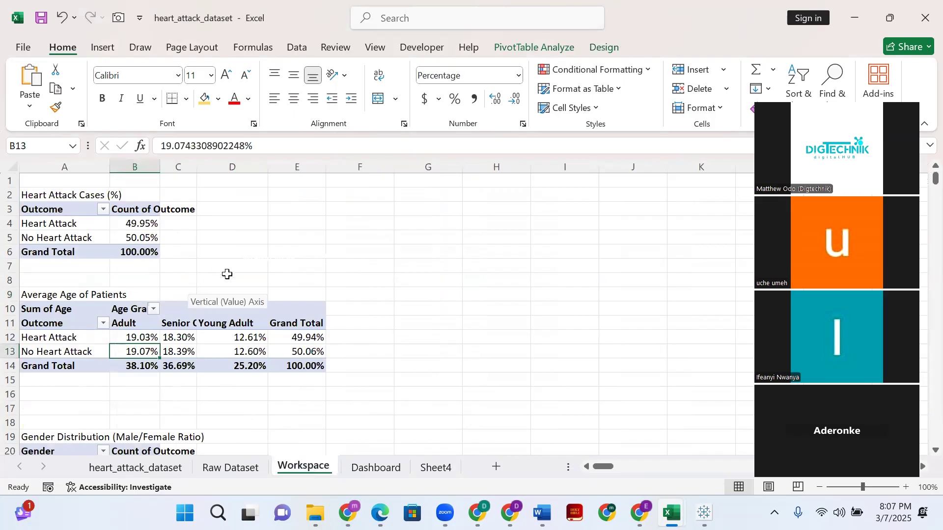
pyautogui.click(235, 467)
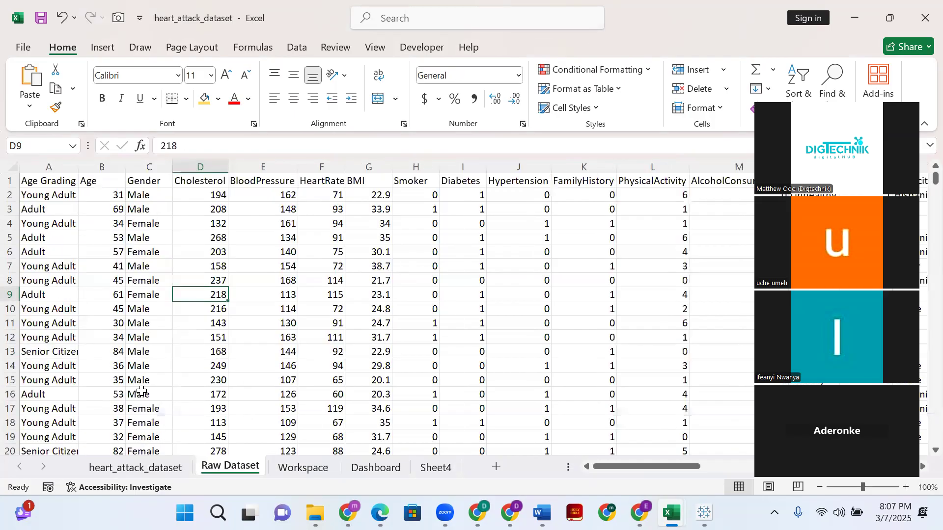
pyautogui.click(44, 199)
pyautogui.click(45, 184)
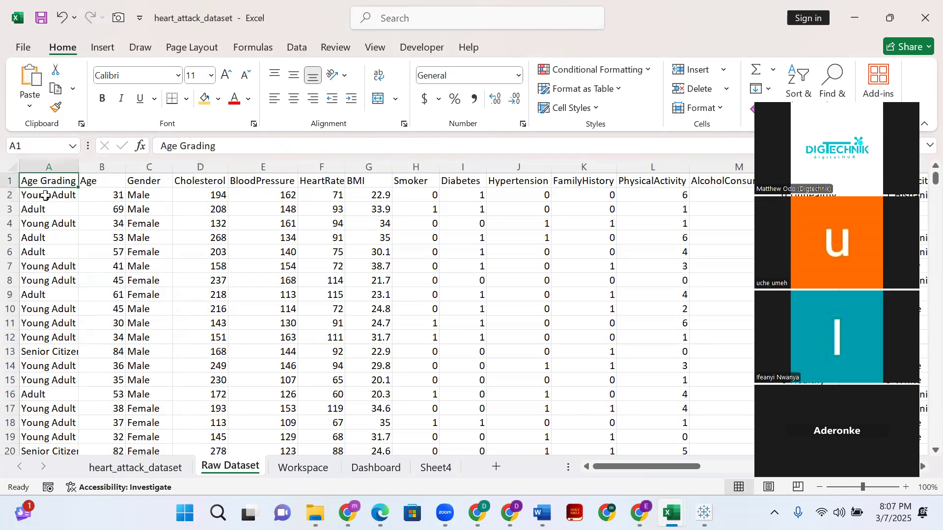
pyautogui.click(49, 196)
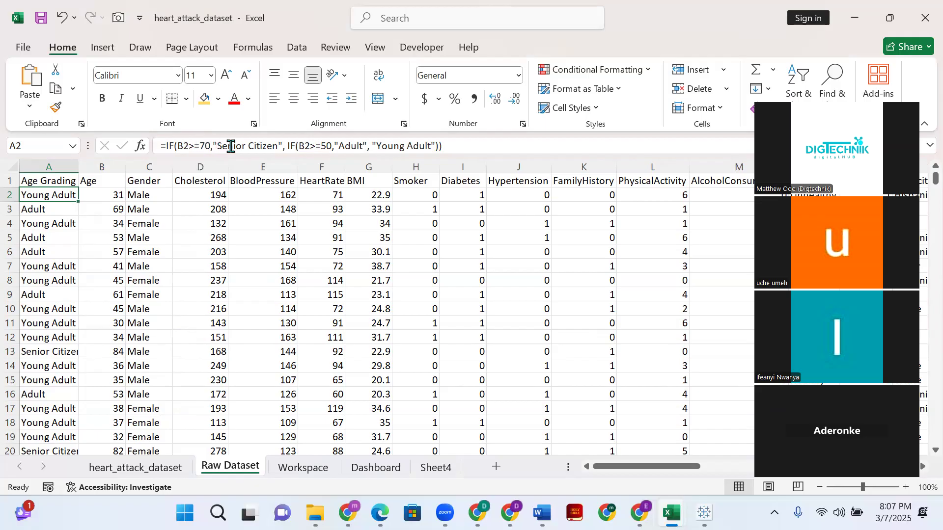
# - Inspect several Age values in column B and relate the age in B2 to the grading formula in A2
pyautogui.click(114, 194)
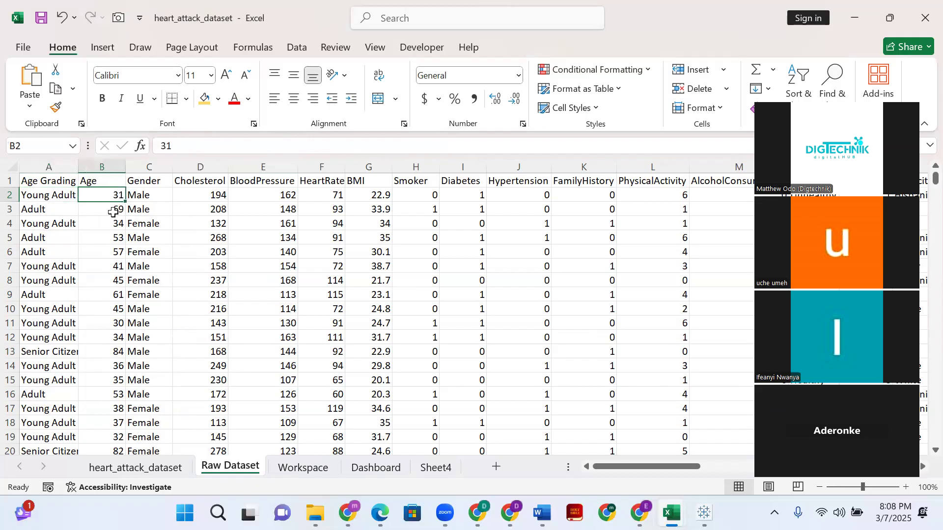
pyautogui.click(109, 234)
pyautogui.click(111, 267)
pyautogui.click(114, 312)
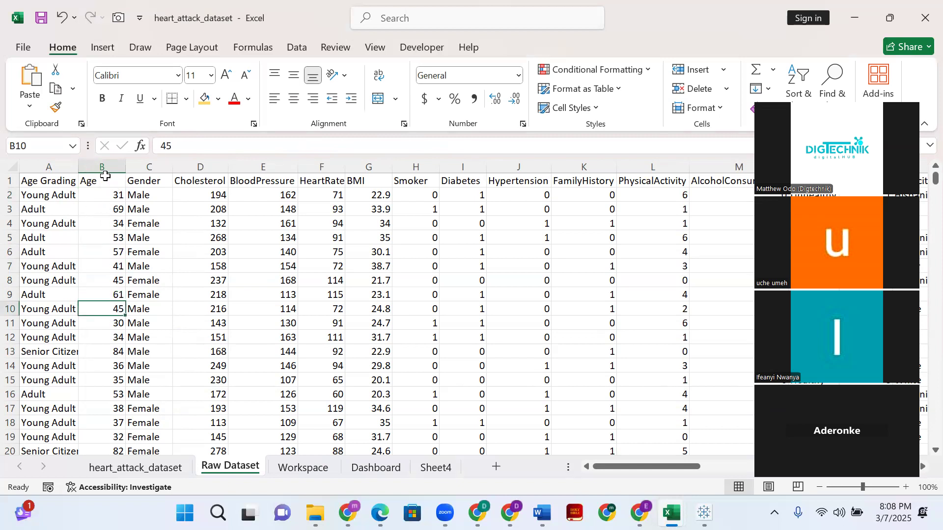
pyautogui.click(105, 194)
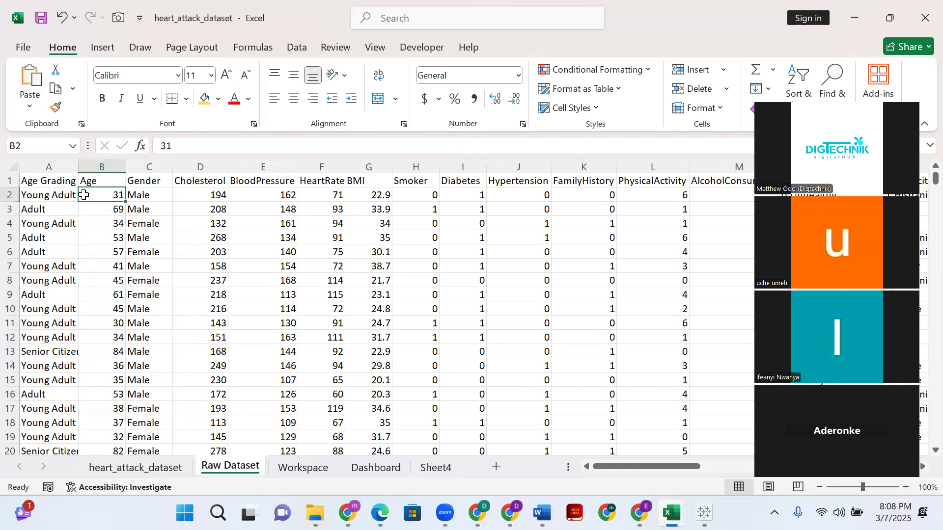
pyautogui.click(51, 195)
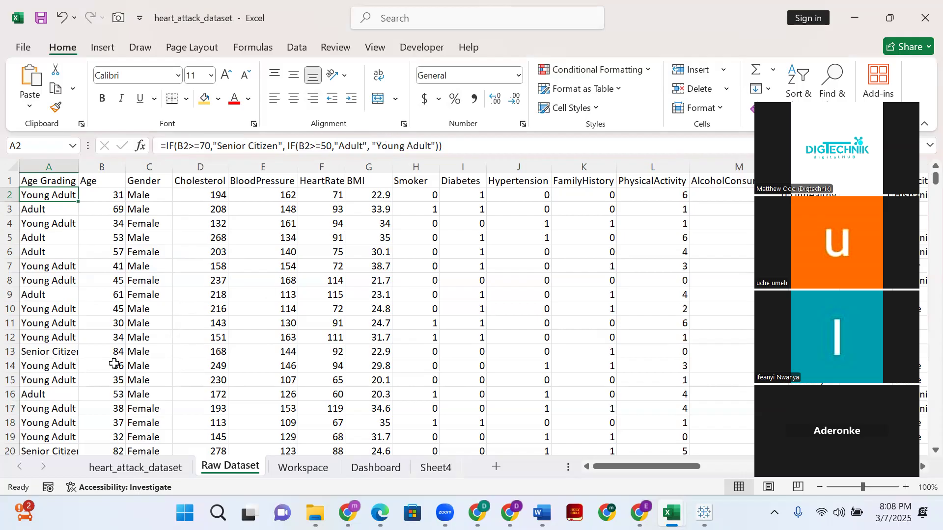
# - Compare the ages in B2 and B3 with their grading formulas and inspect the Senior Citizen formula in cell A24
pyautogui.scroll(-4, 114, 267)
pyautogui.scroll(4, 114, 267)
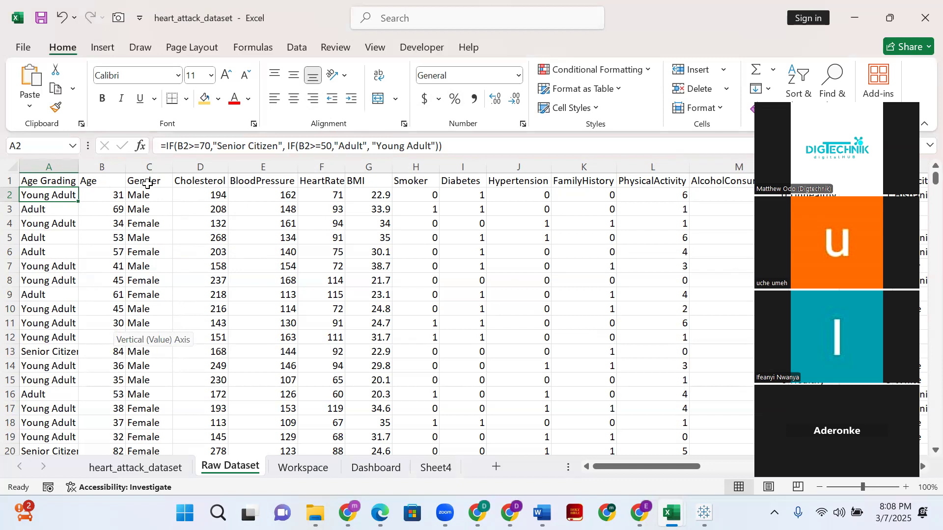
pyautogui.click(104, 198)
pyautogui.click(48, 194)
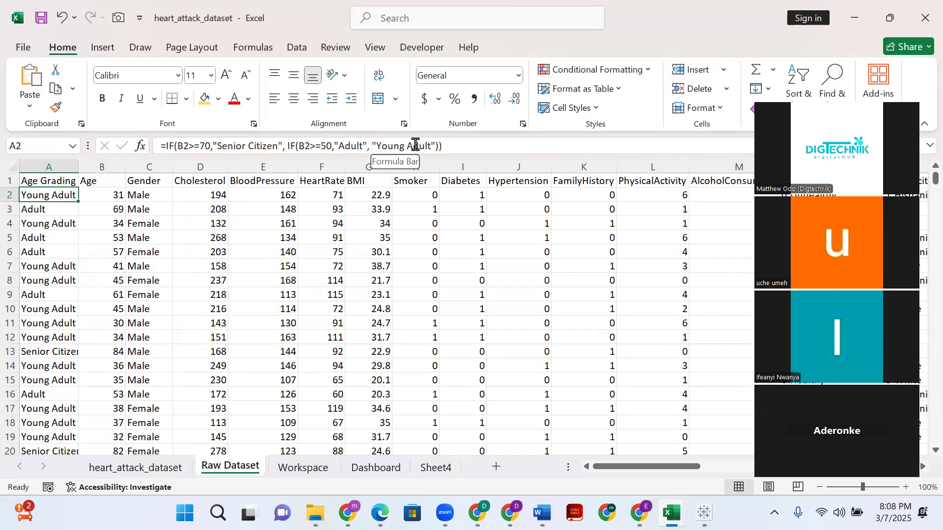
pyautogui.click(113, 208)
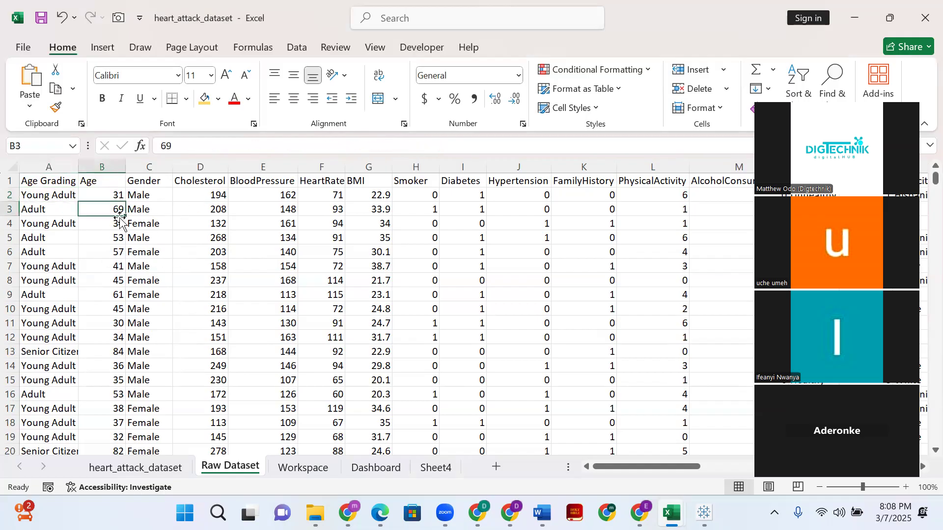
pyautogui.click(52, 212)
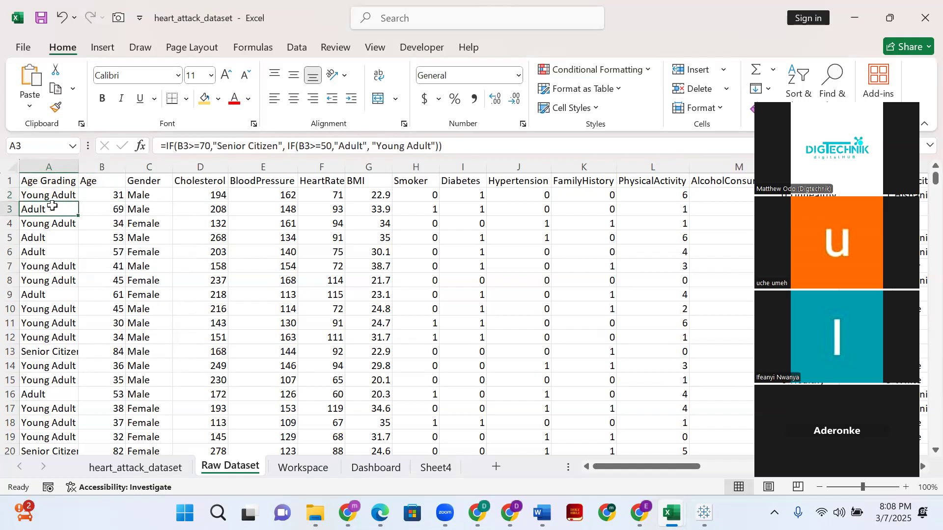
pyautogui.scroll(-6, 50, 232)
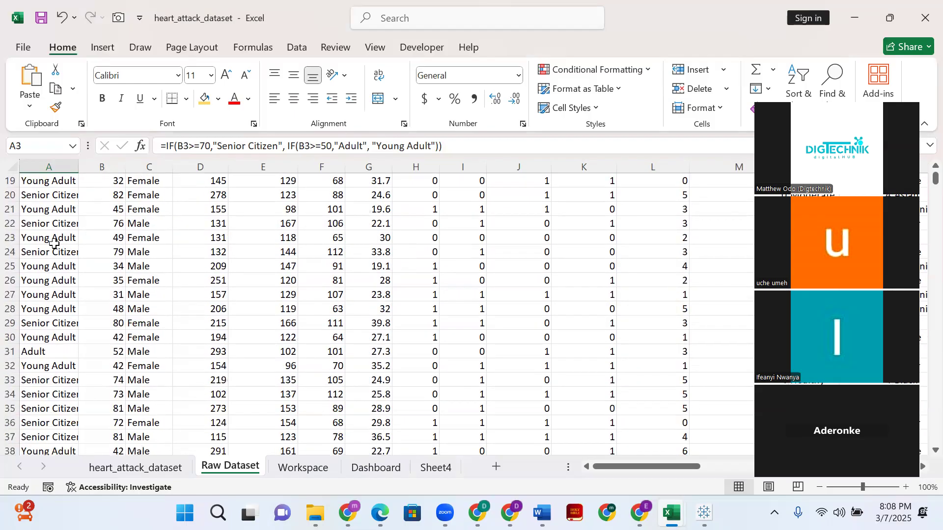
pyautogui.click(62, 252)
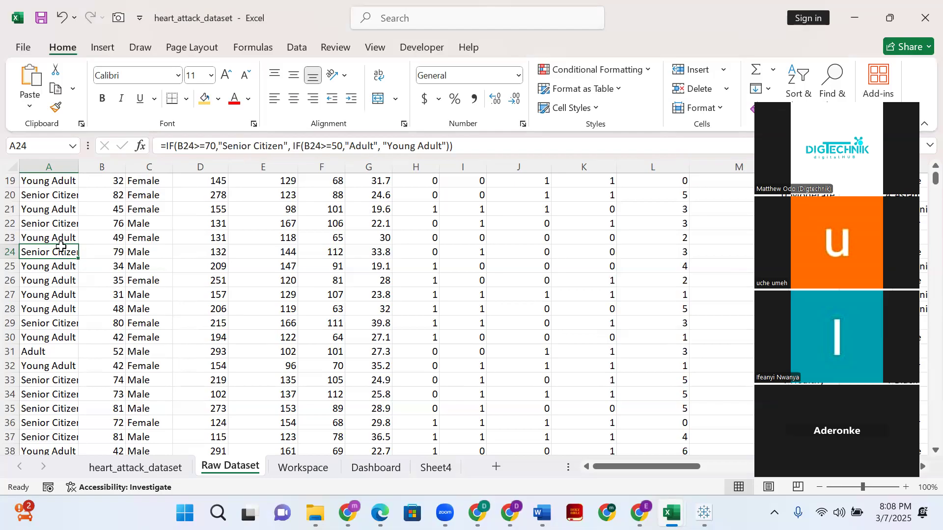
pyautogui.scroll(6, 94, 248)
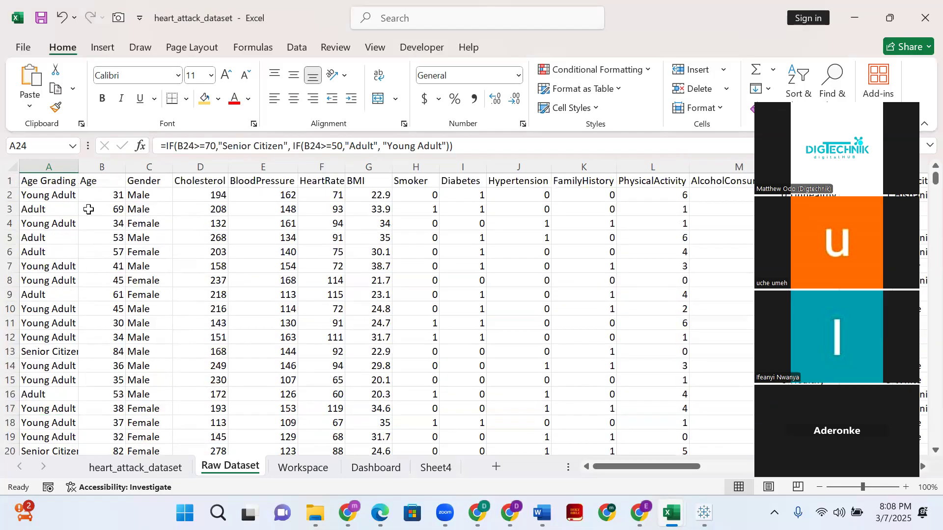
# - Autofit the Age Grading column to its contents and look through the graded rows of the Raw Dataset sheet
pyautogui.doubleClick(78, 166)
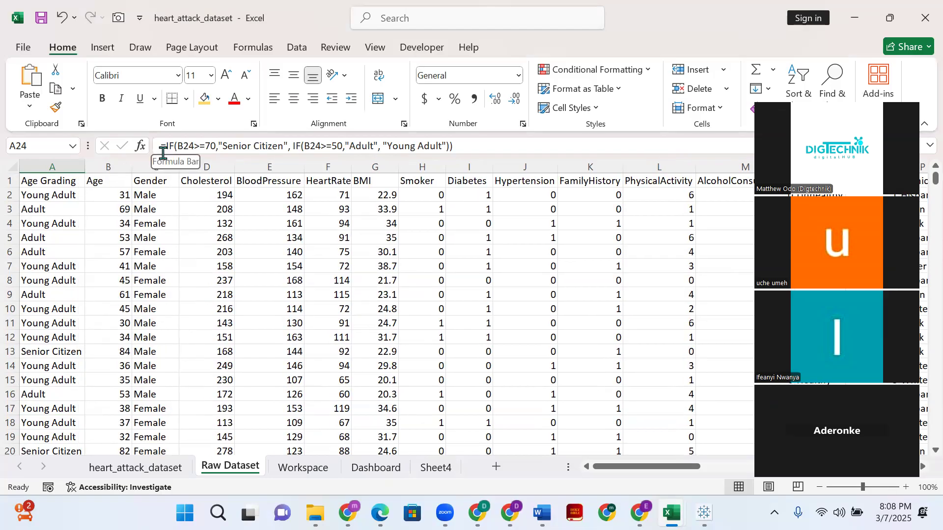
pyautogui.scroll(-13, 116, 305)
pyautogui.scroll(-20, 116, 304)
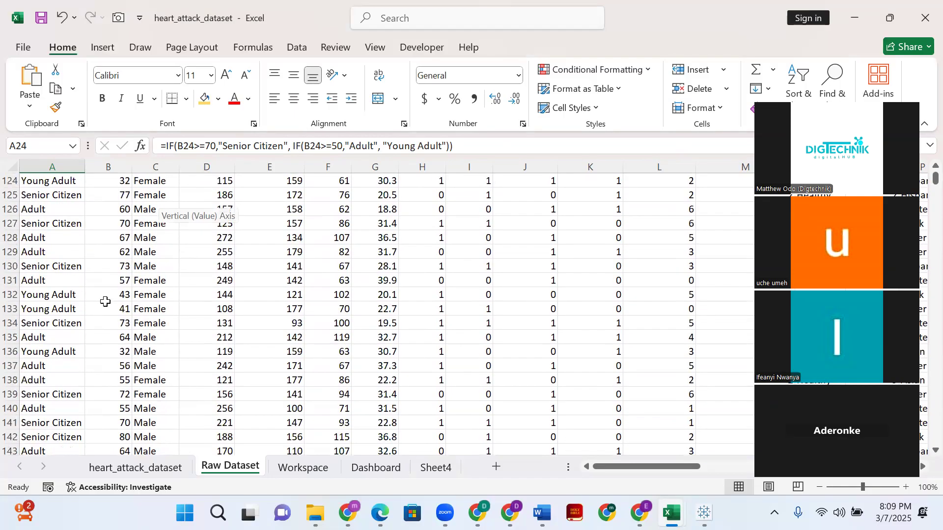
pyautogui.scroll(20, 105, 302)
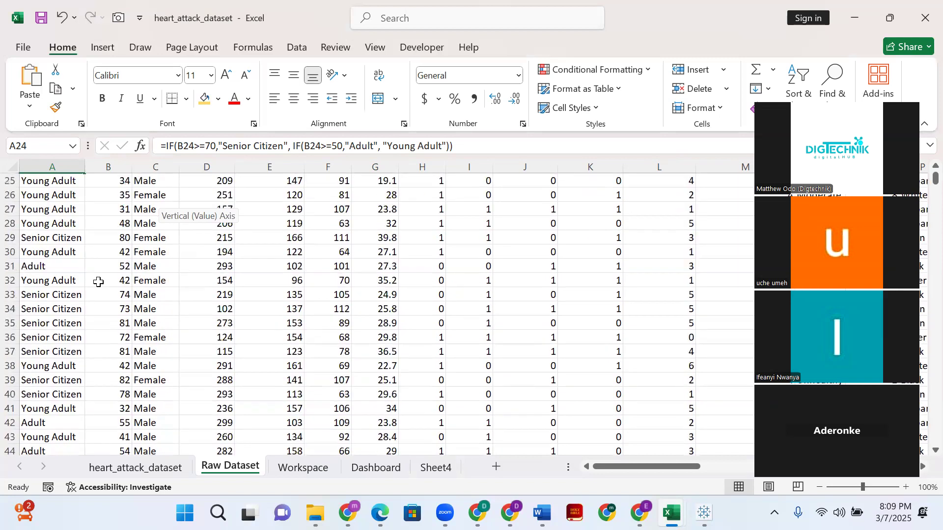
pyautogui.scroll(8, 99, 283)
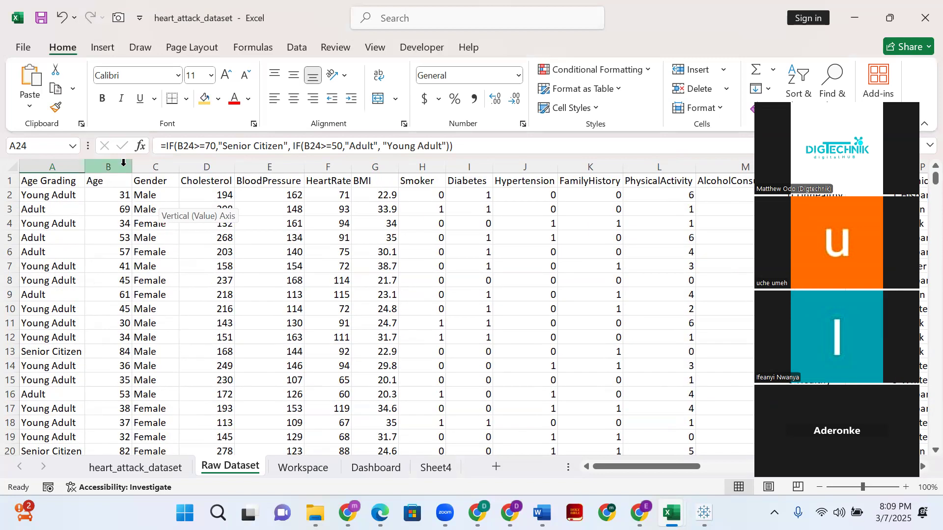
# - Insert a blank column before the Age Grading column on the Raw Dataset sheet
pyautogui.click(79, 166)
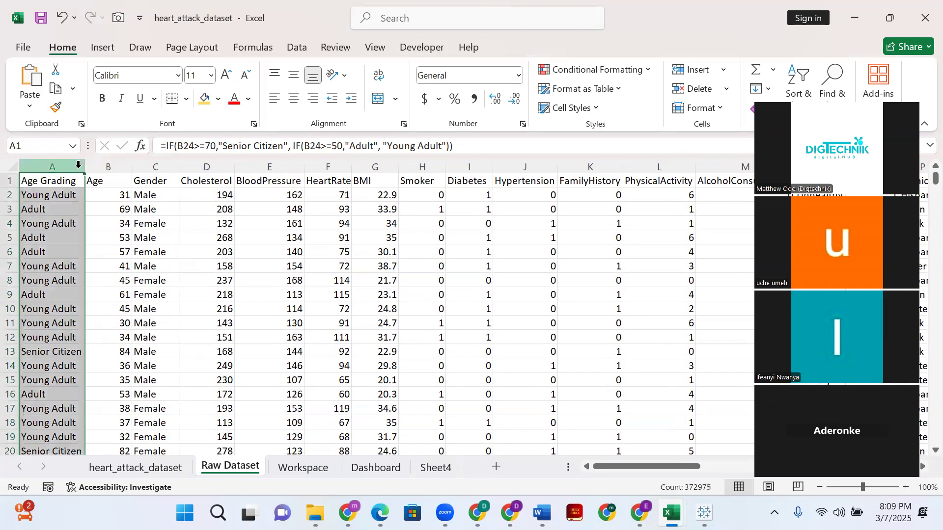
pyautogui.rightClick(81, 167)
pyautogui.click(367, 152)
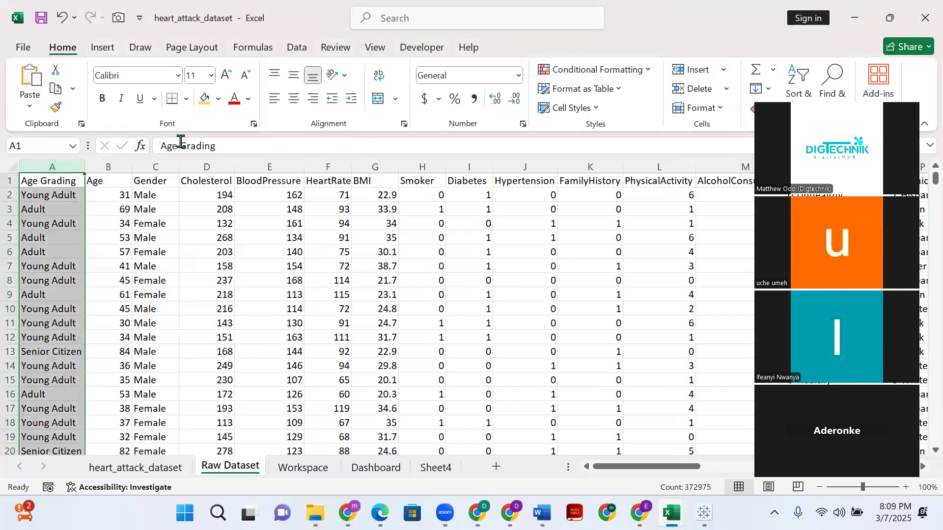
pyautogui.rightClick(92, 164)
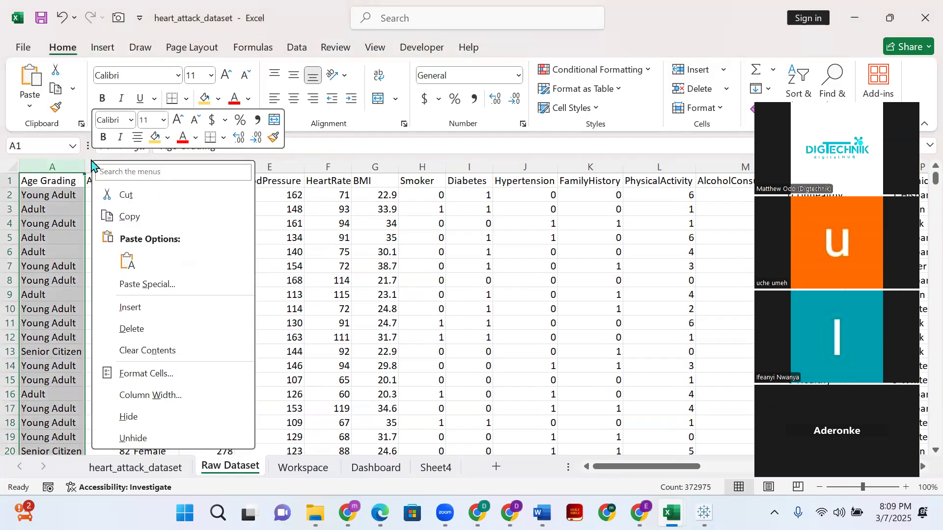
pyautogui.click(388, 152)
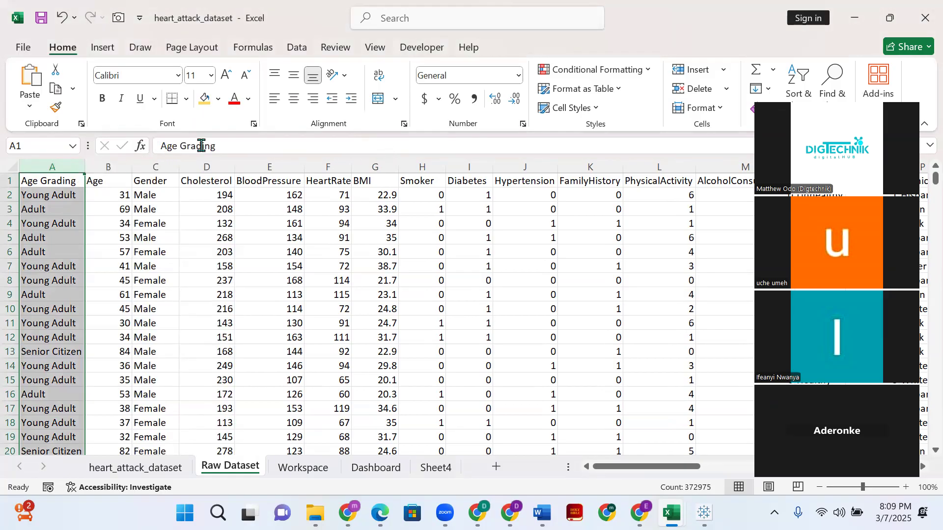
pyautogui.rightClick(39, 207)
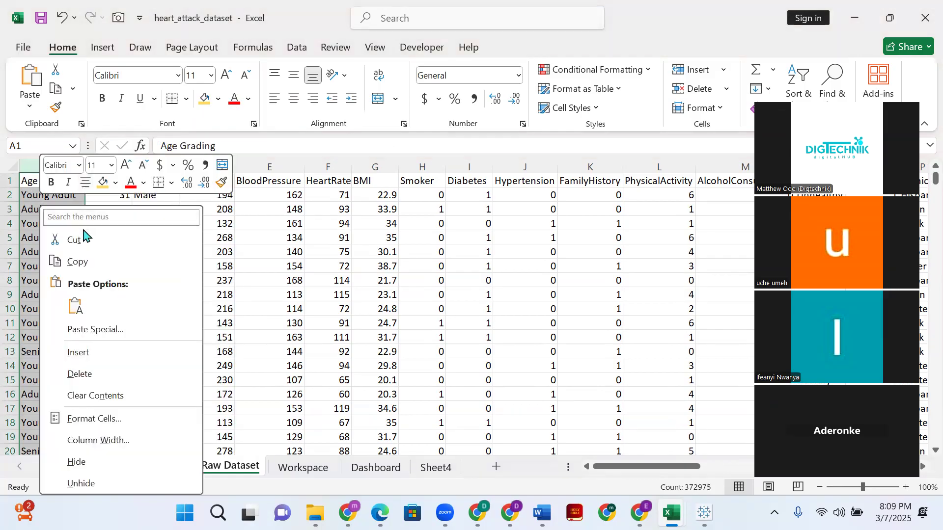
pyautogui.click(105, 353)
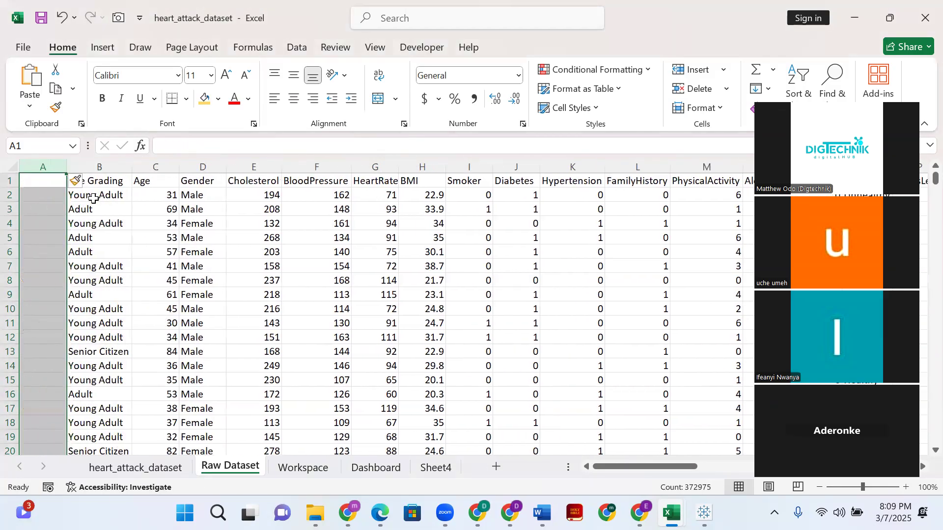
# - Widen the new blank column A on the Raw Dataset sheet
pyautogui.click(30, 209)
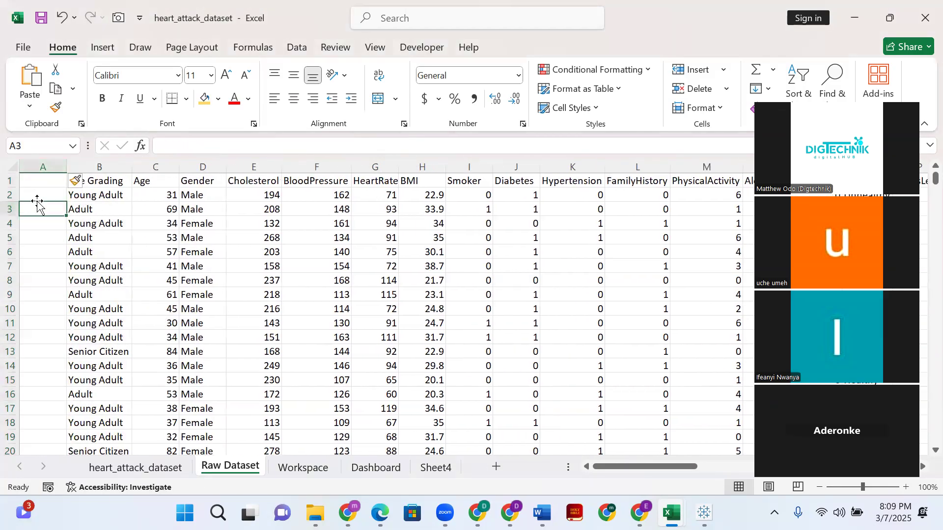
pyautogui.moveTo(153, 310); pyautogui.dragTo(151, 322)
pyautogui.doubleClick(44, 182)
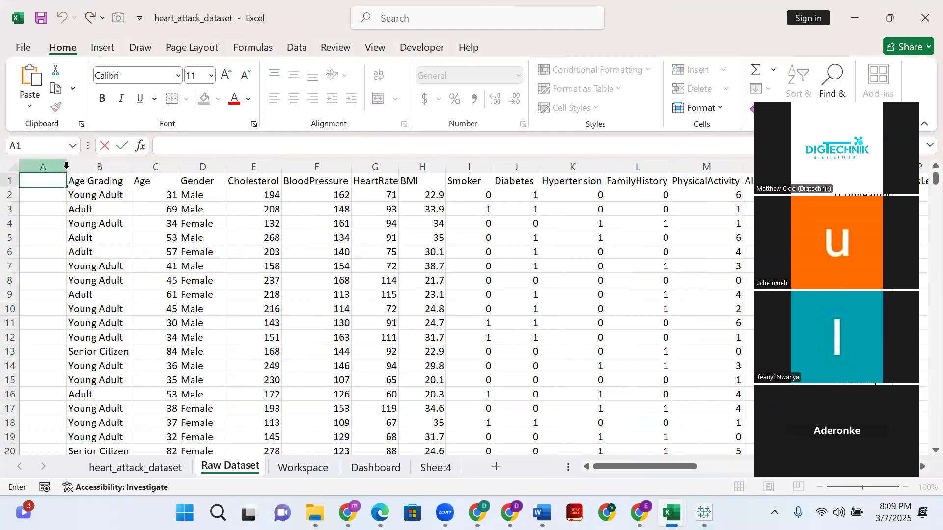
pyautogui.click(31, 221)
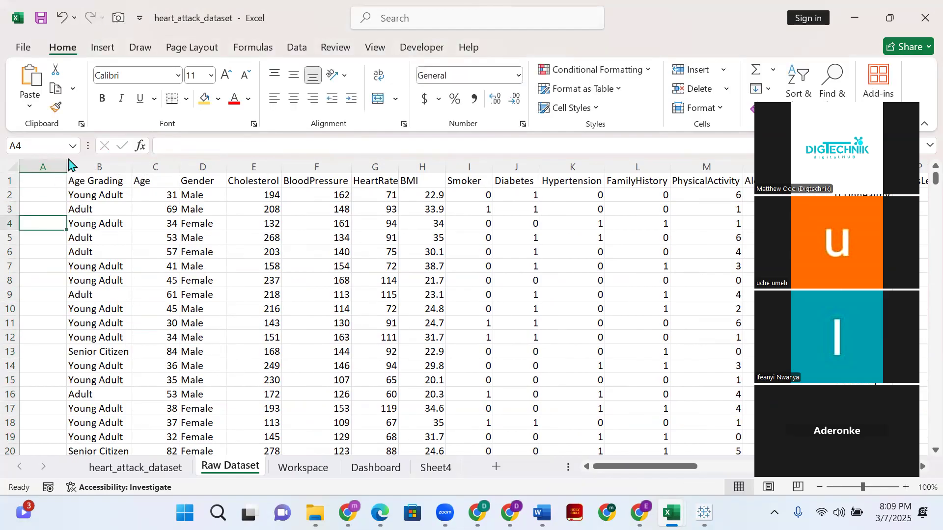
pyautogui.moveTo(68, 167); pyautogui.dragTo(100, 167)
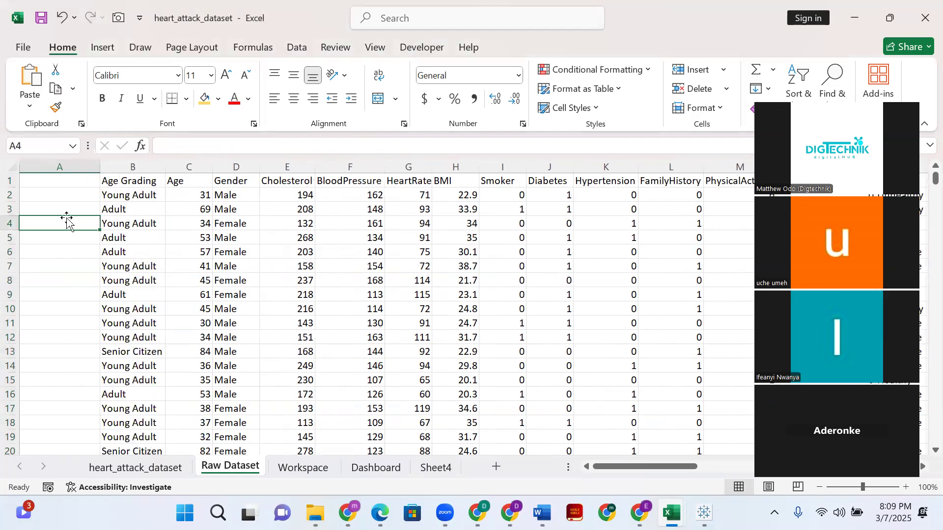
# - Enter the heading "repeating column" in cell A1 of the Raw Dataset sheet
pyautogui.click(66, 195)
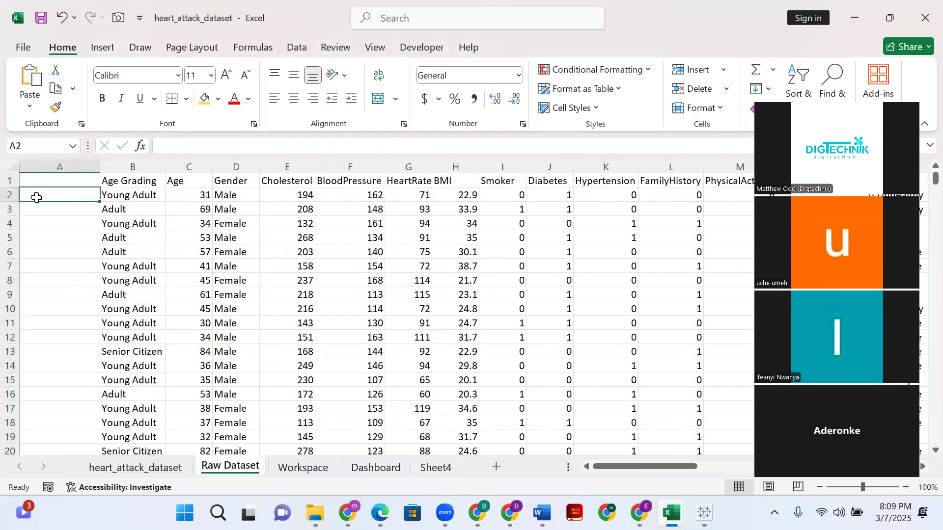
pyautogui.click(68, 180)
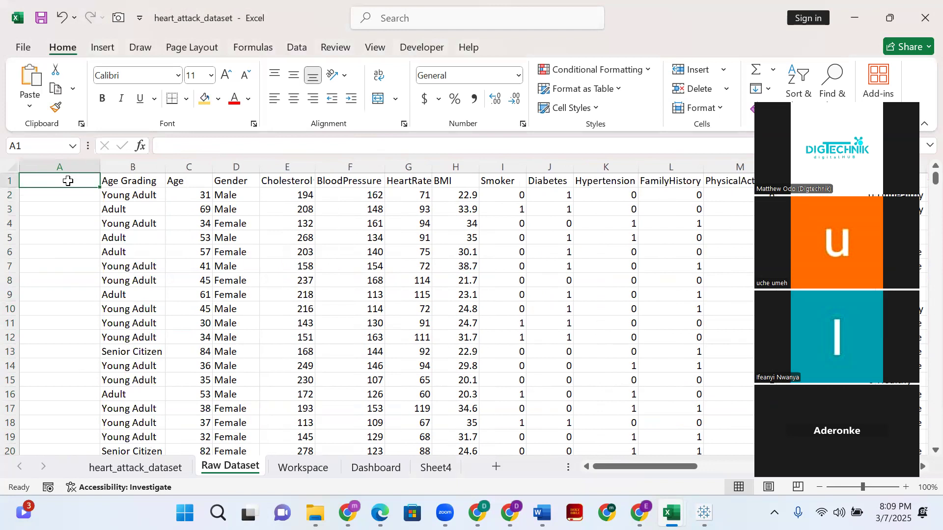
pyautogui.write('repeating c')
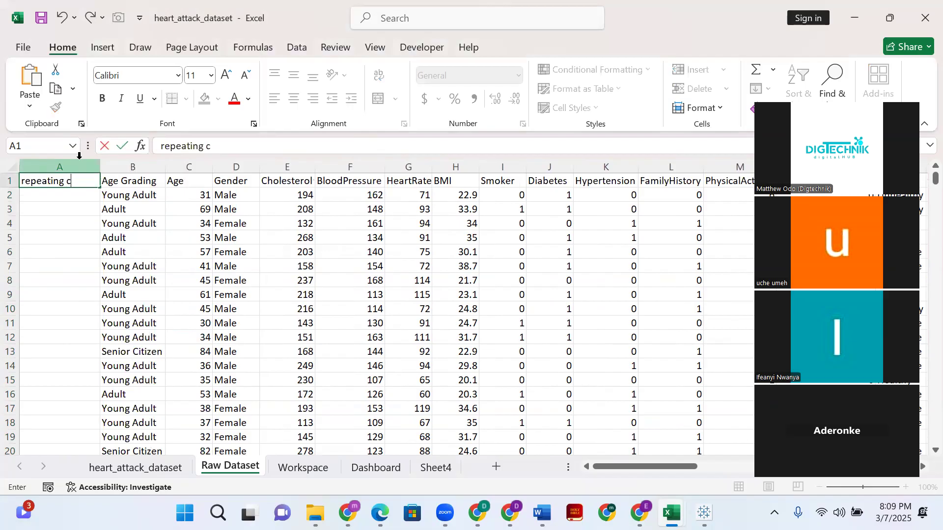
pyautogui.write('olumn')
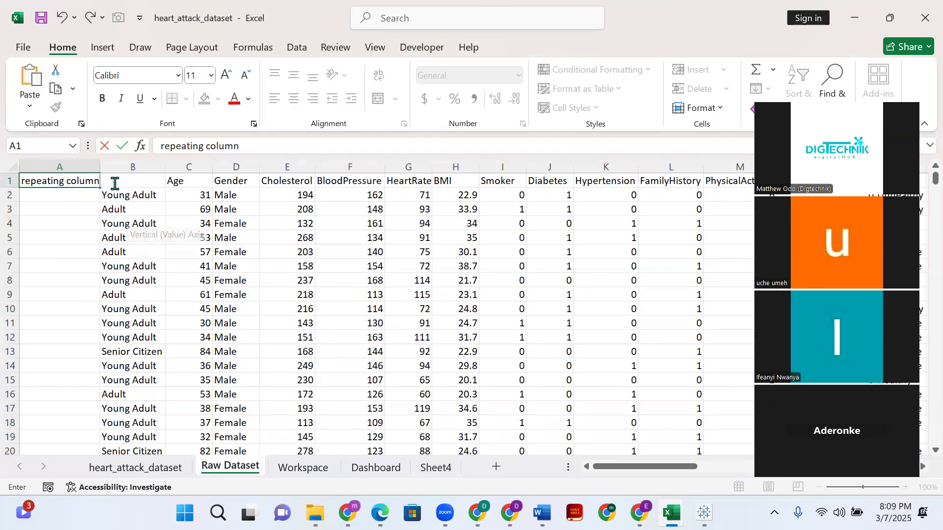
pyautogui.click(36, 272)
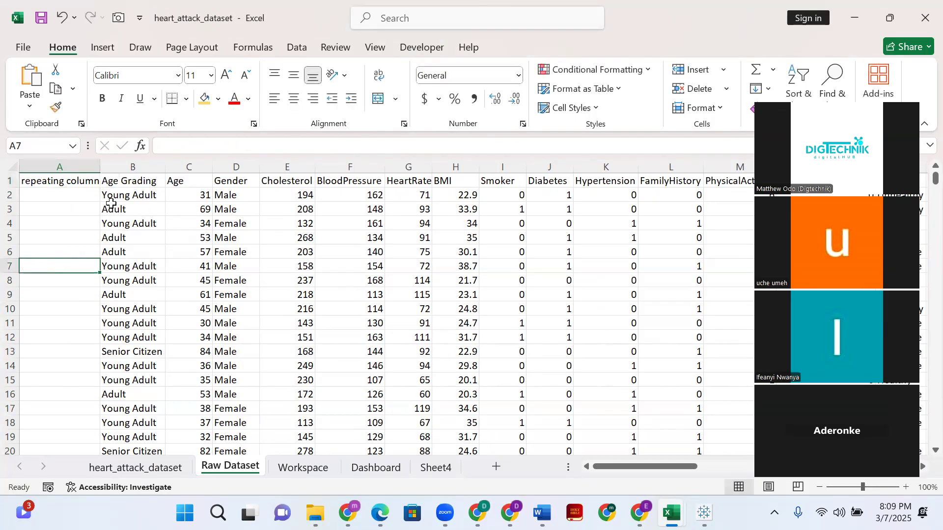
pyautogui.click(56, 179)
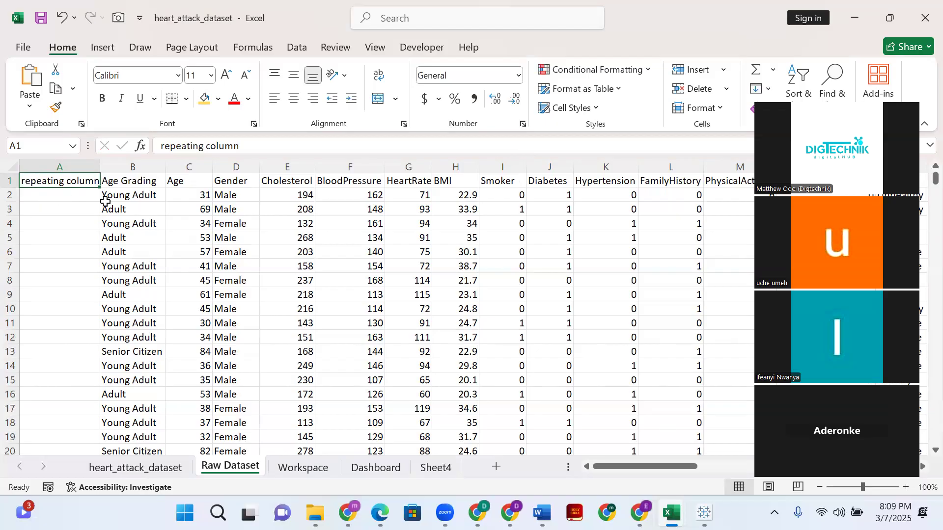
# - Begin an IF formula in cell A2 that tests whether the age in C2 is at least 70, as =if(C2>=70
pyautogui.click(72, 197)
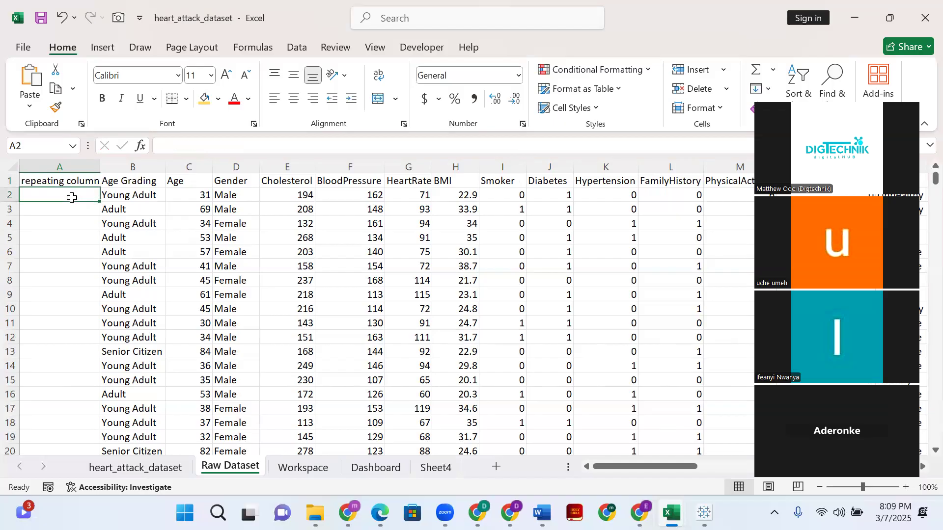
pyautogui.moveTo(348, 513)
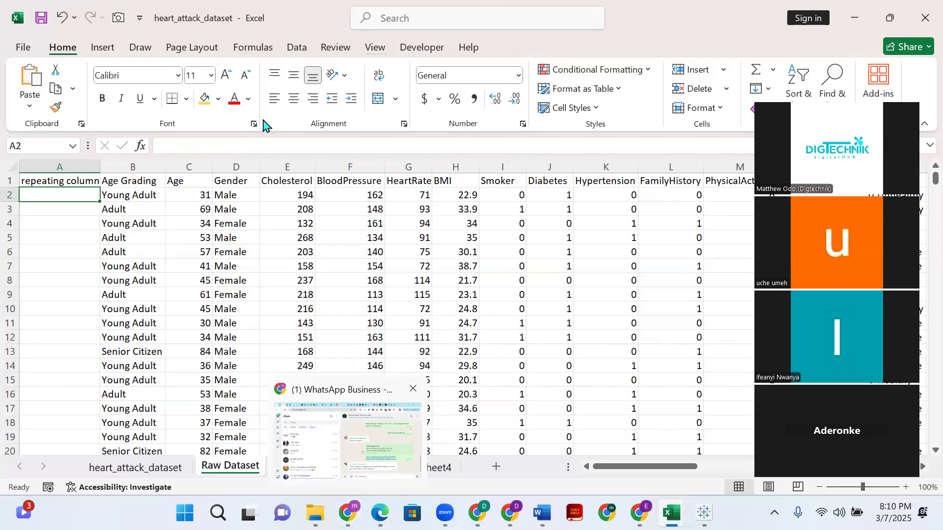
pyautogui.click(255, 139)
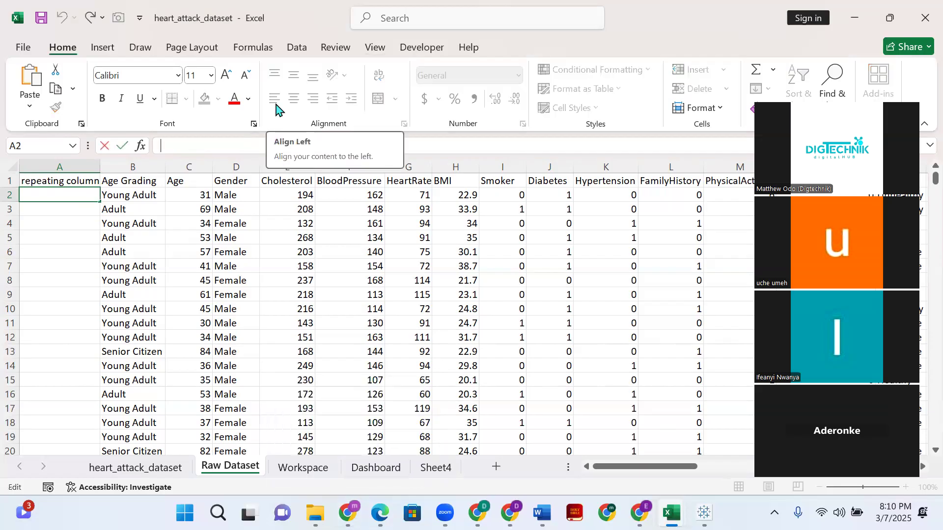
pyautogui.write('=')
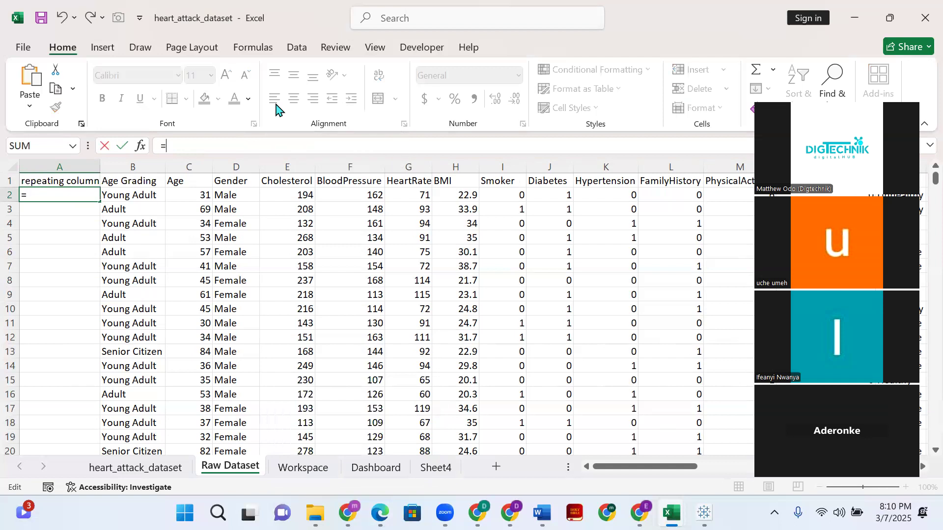
pyautogui.write('if')
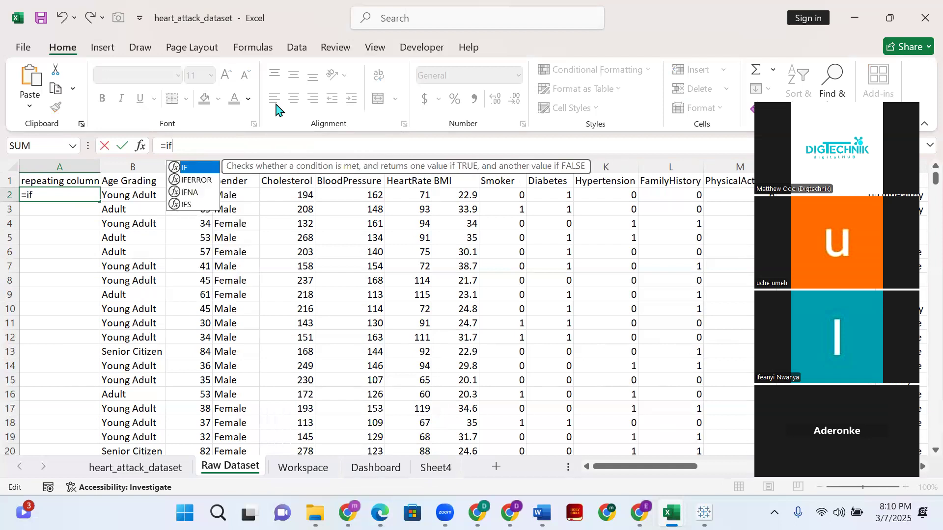
pyautogui.write('(')
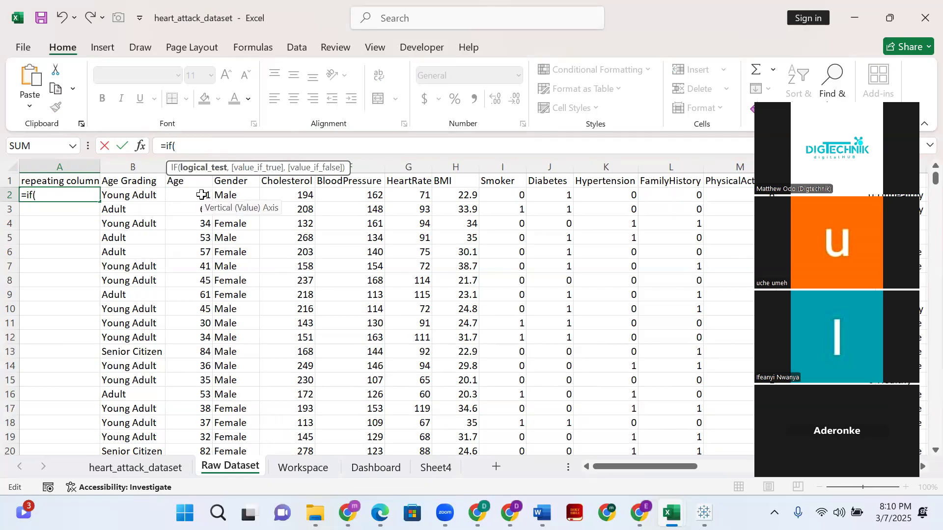
pyautogui.click(120, 195)
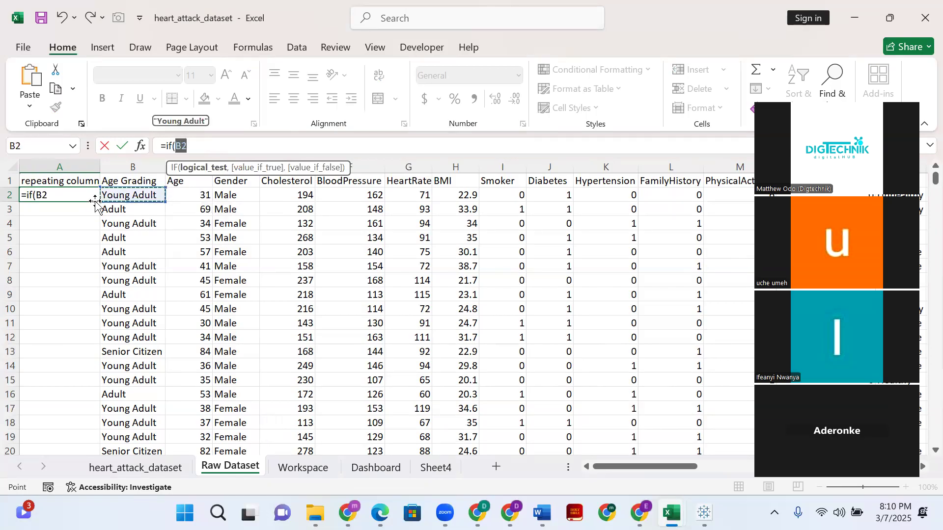
pyautogui.press('BackSpace')
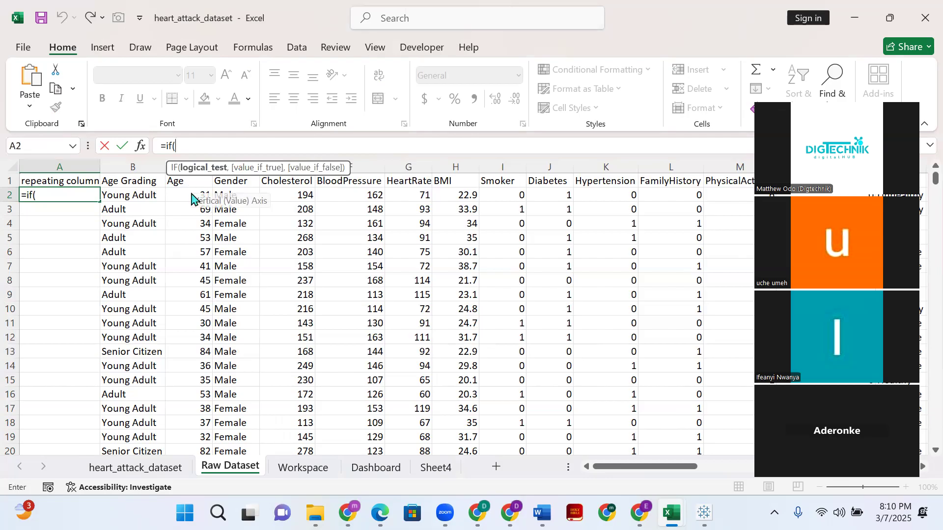
pyautogui.click(189, 196)
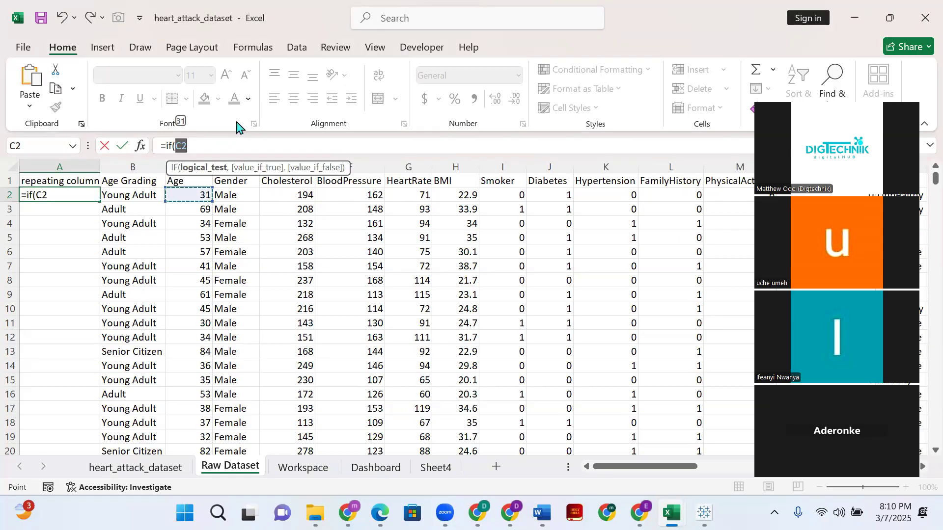
pyautogui.press('Right')
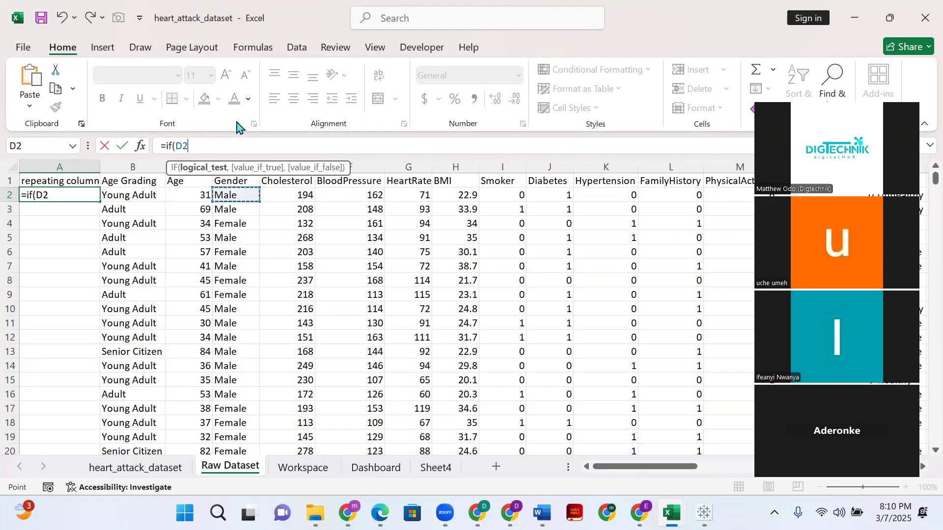
pyautogui.click(189, 195)
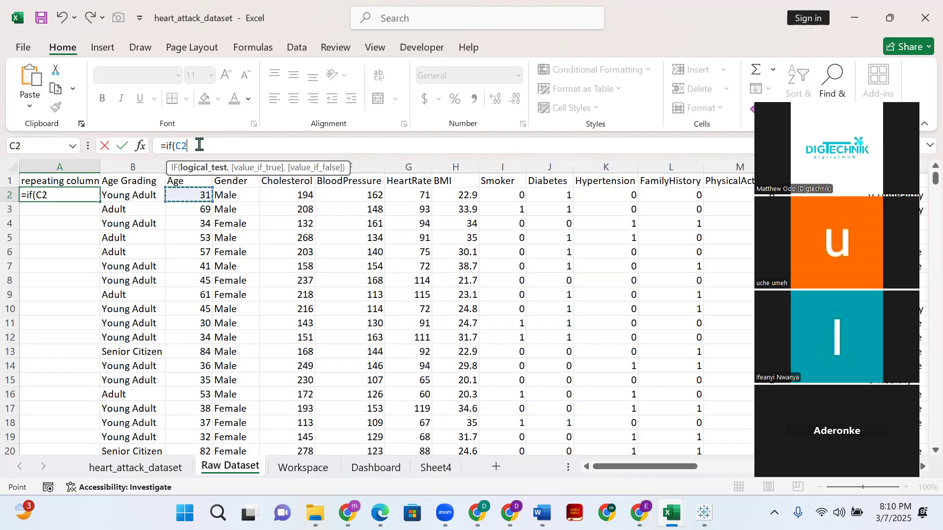
pyautogui.write('>=70')
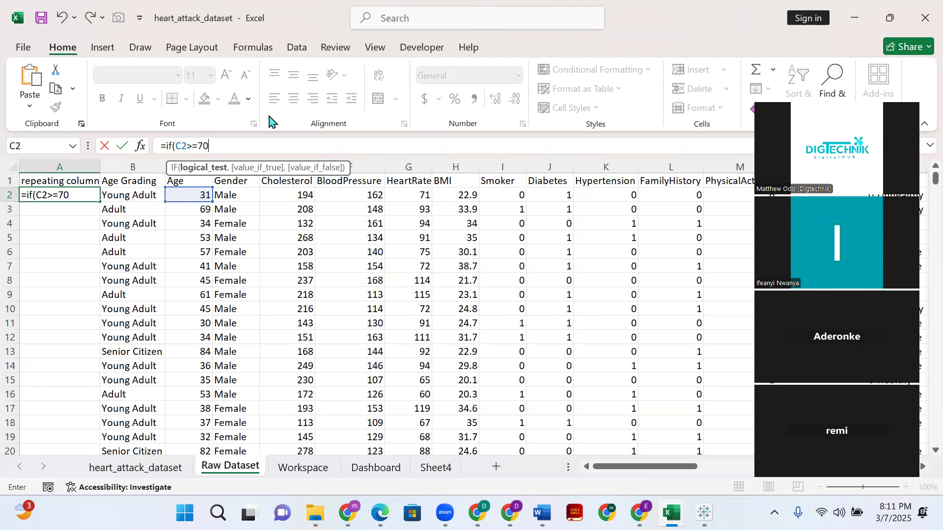
# - Add "OLD" as the value returned when the first age test in the A2 formula is true
pyautogui.write(',')
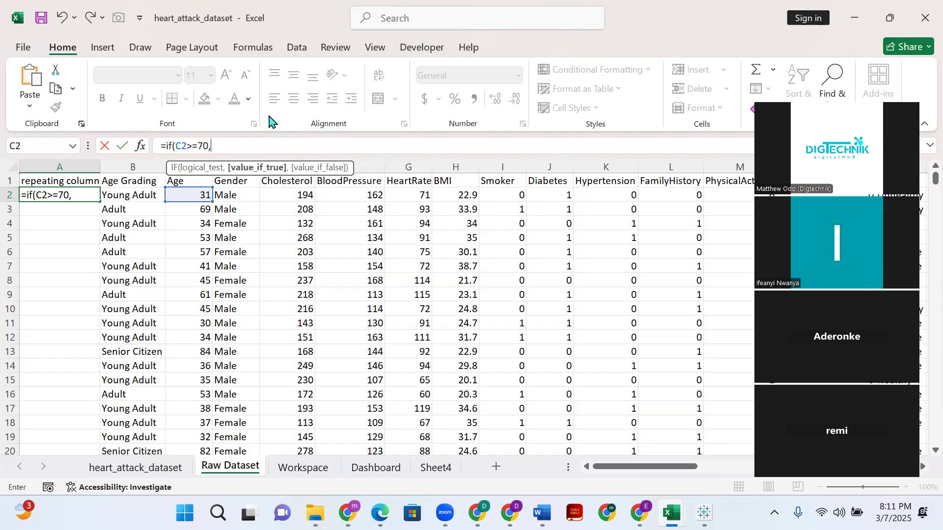
pyautogui.write('"')
pyautogui.write('OLD",')
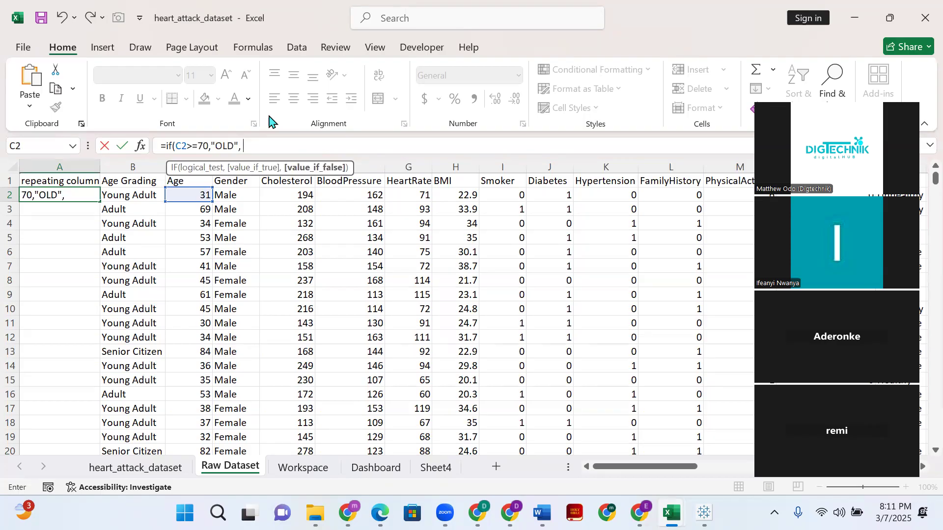
pyautogui.write(' I')
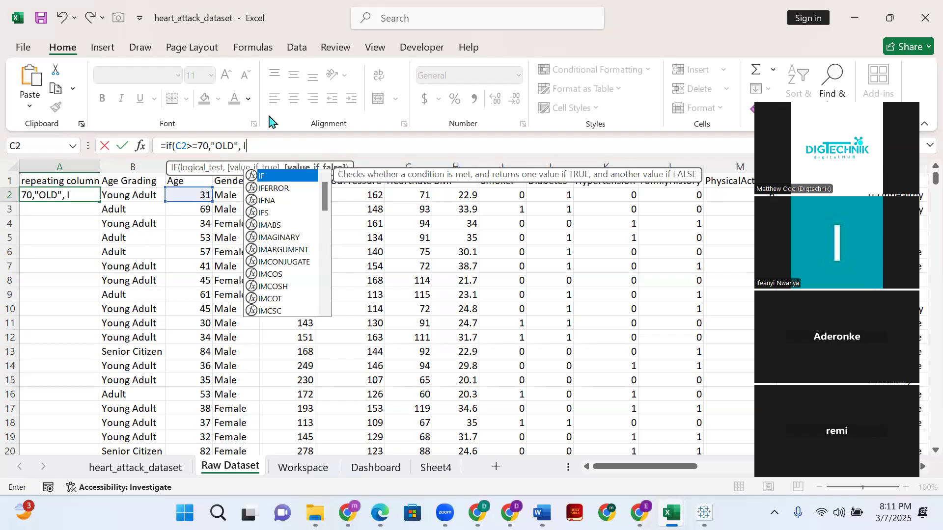
pyautogui.write('f(')
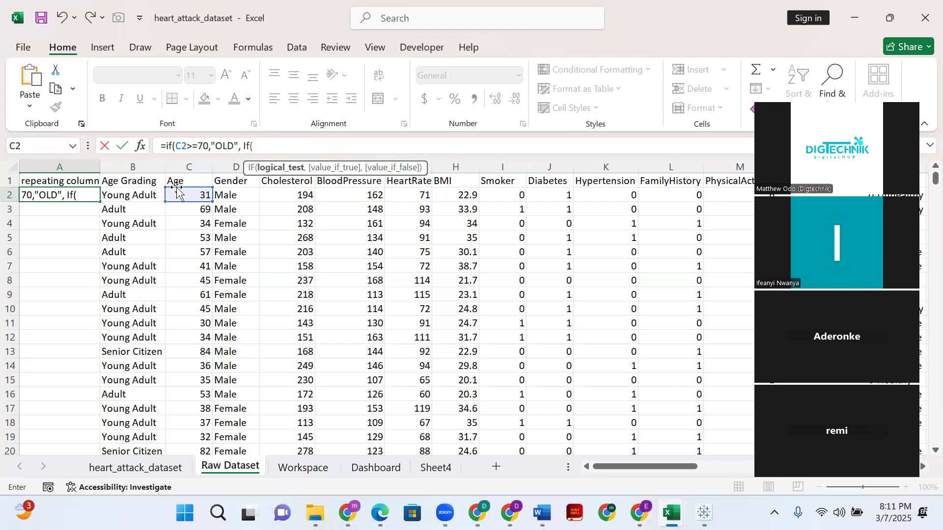
# - Nest a second IF in the A2 formula as the false case, testing C2>=50
pyautogui.click(193, 193)
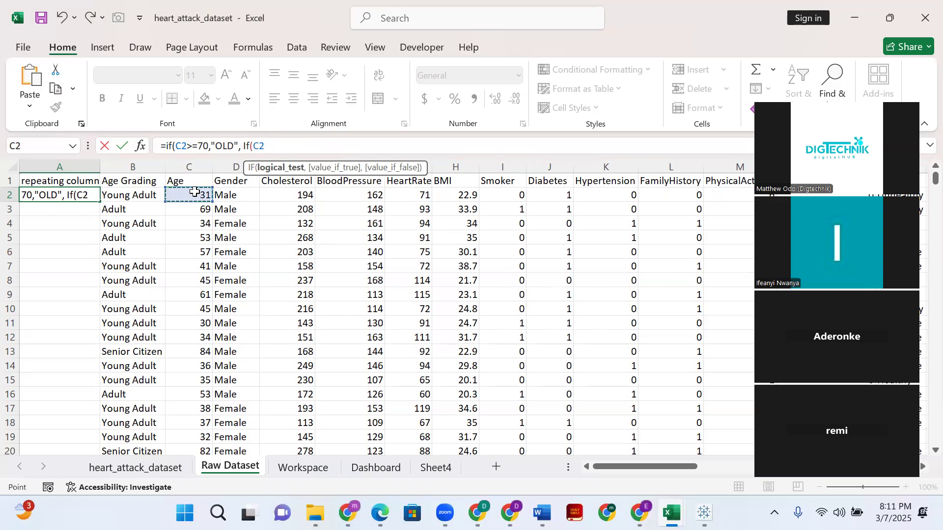
pyautogui.write('>=50')
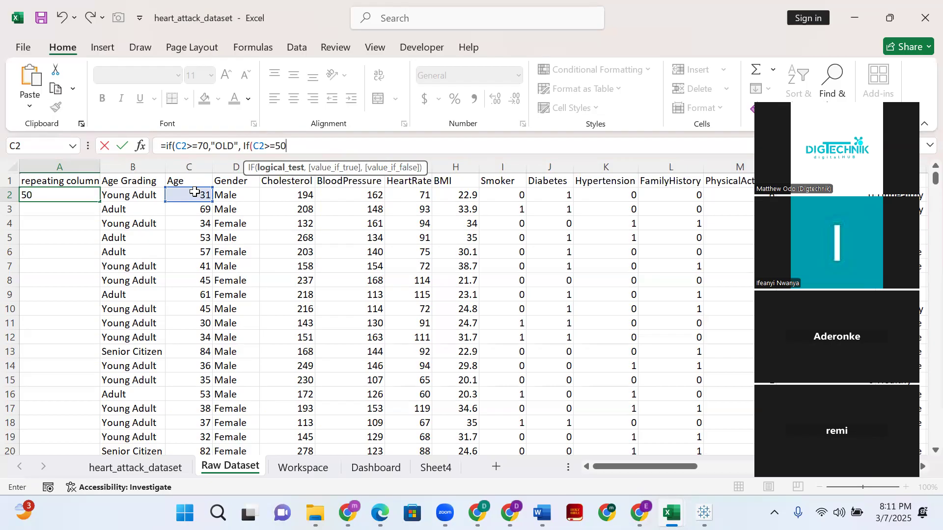
pyautogui.write(',')
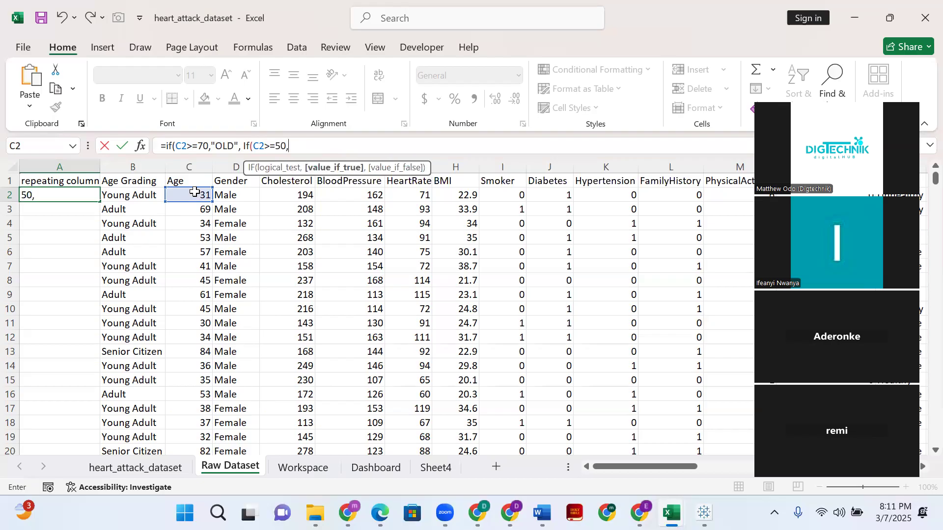
pyautogui.write('"')
# - Add "Matured Men" as the value returned when the nested IF test in A2 is true
pyautogui.write('Matured ')
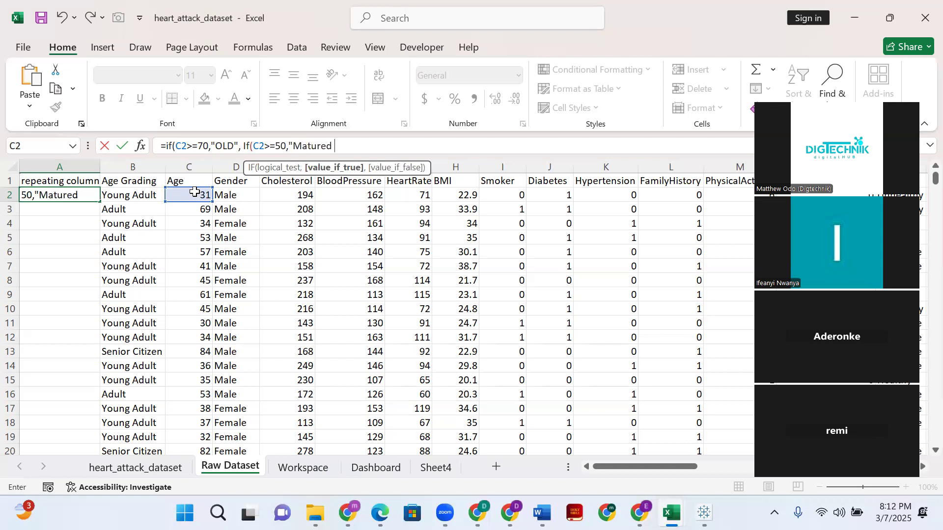
pyautogui.write('Men')
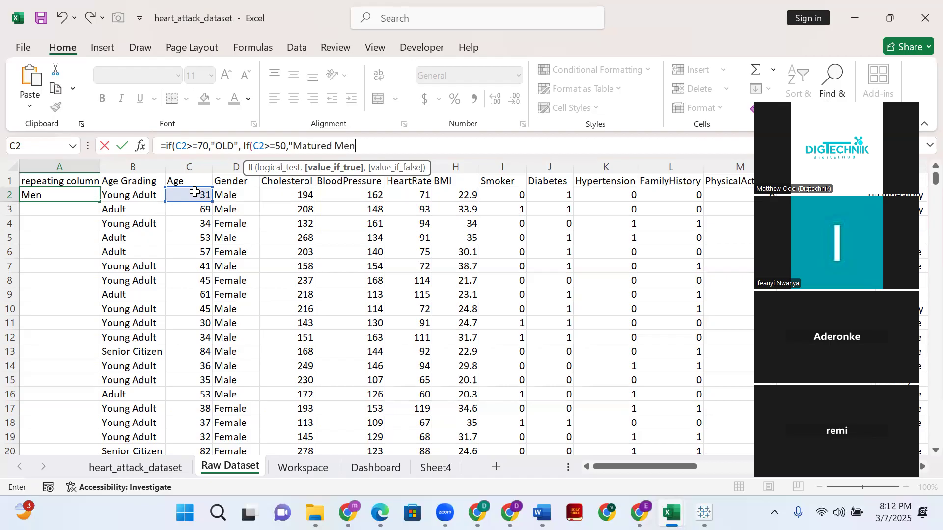
pyautogui.write('",')
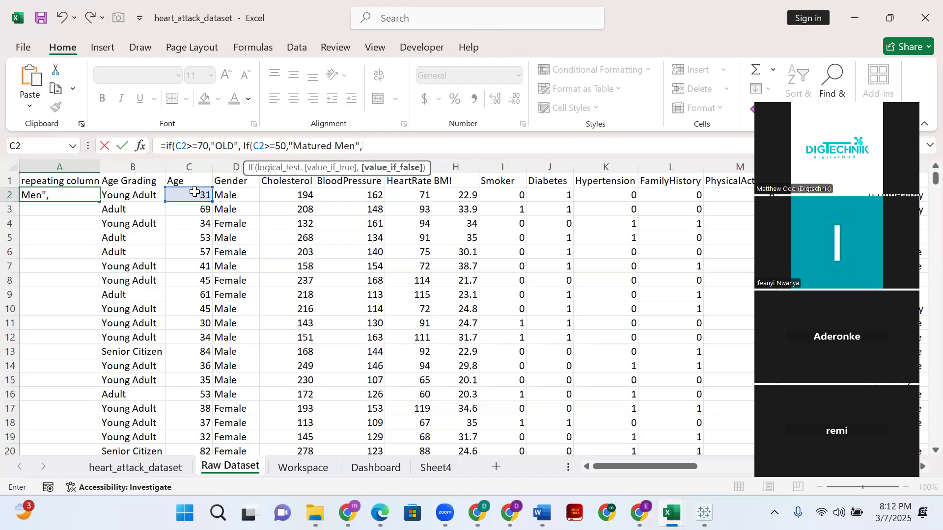
# - Add "Young" as the nested IF's false value, close both IF functions and commit the formula in A2
pyautogui.write('"Young")')
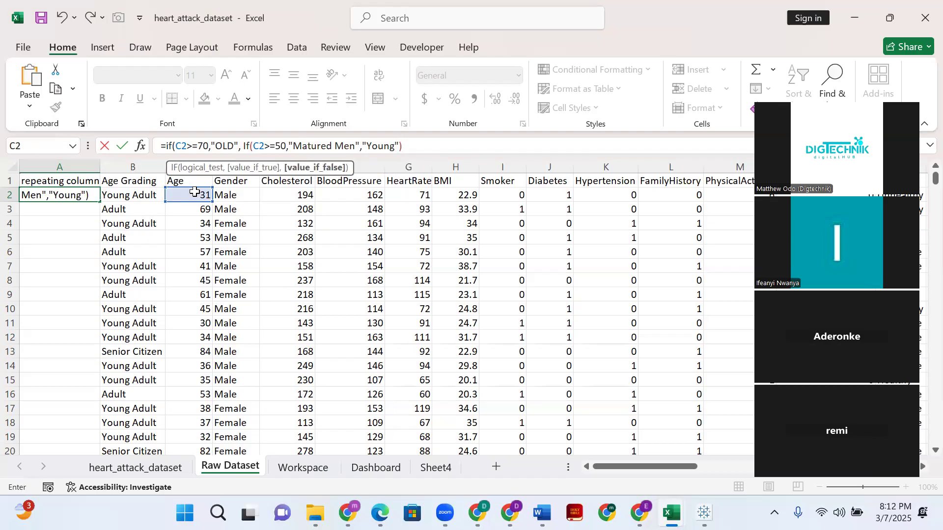
pyautogui.write(')')
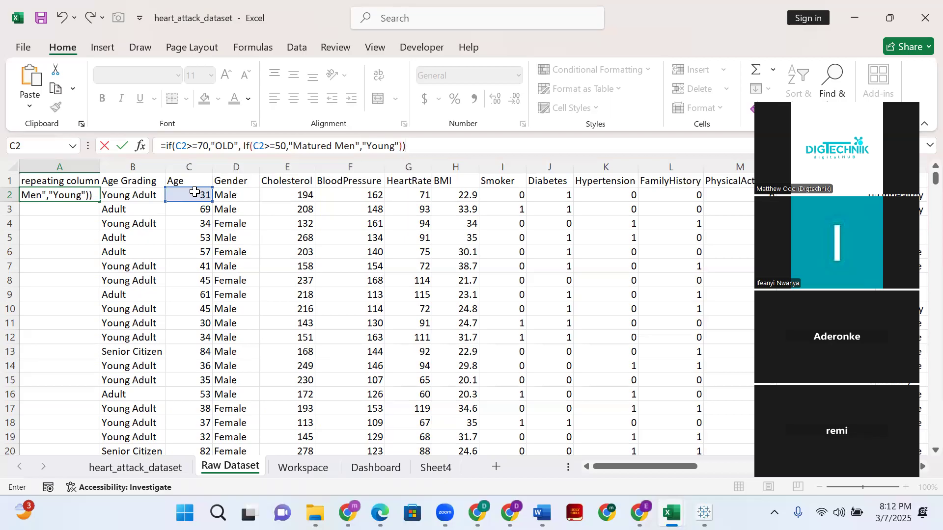
pyautogui.press('Return')
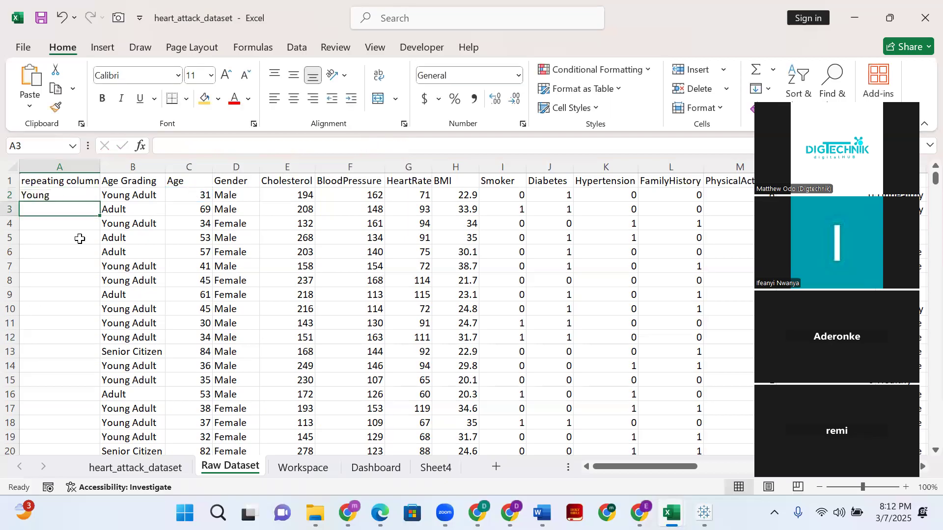
# - Fill the A2 formula down the whole repeating column and inspect the copied formula in cell A21
pyautogui.click(63, 194)
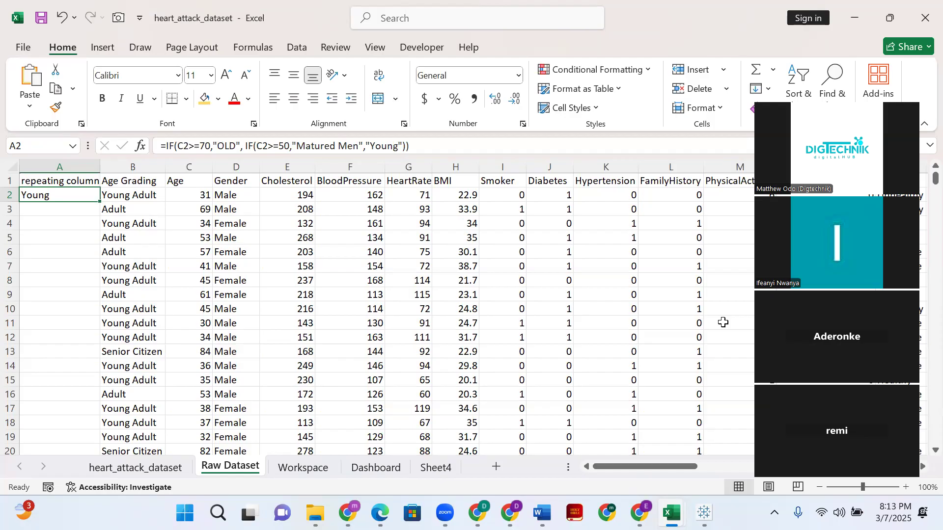
pyautogui.doubleClick(100, 200)
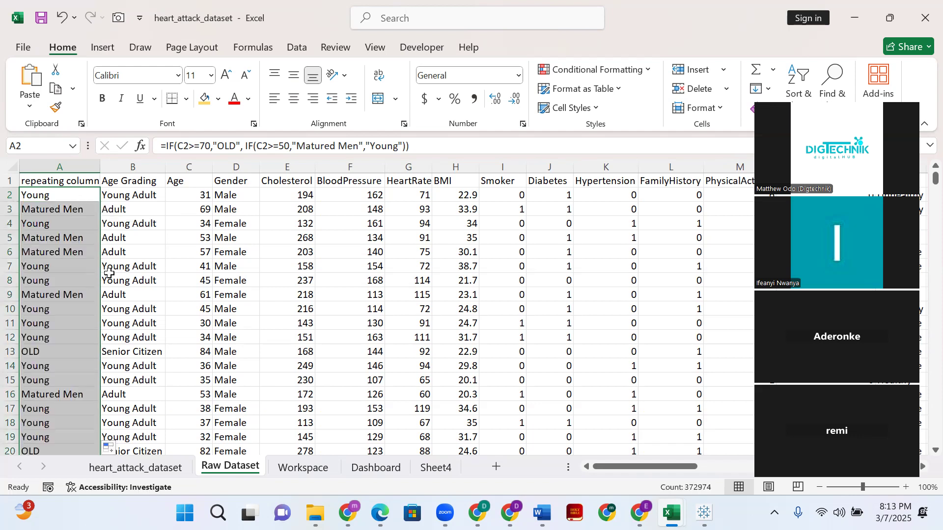
pyautogui.scroll(-3, 147, 245)
pyautogui.click(37, 341)
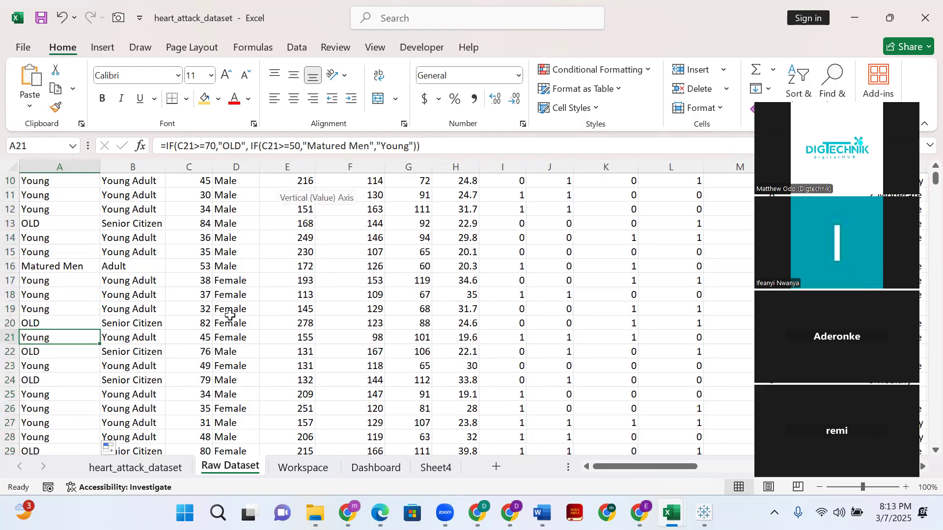
# - Open the Workspace sheet to view its pivot tables
pyautogui.click(302, 468)
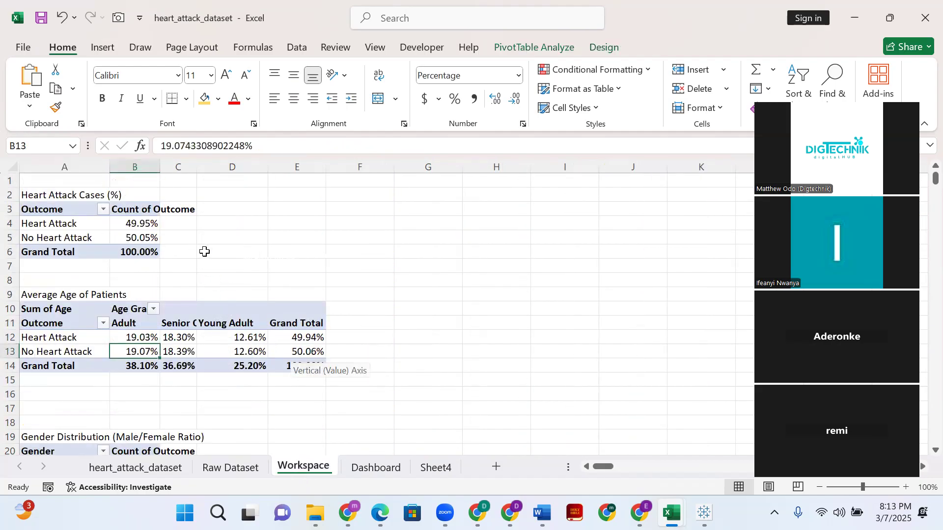
pyautogui.scroll(-18, 205, 252)
pyautogui.scroll(-5, 240, 334)
pyautogui.scroll(16, 230, 315)
pyautogui.scroll(7, 224, 301)
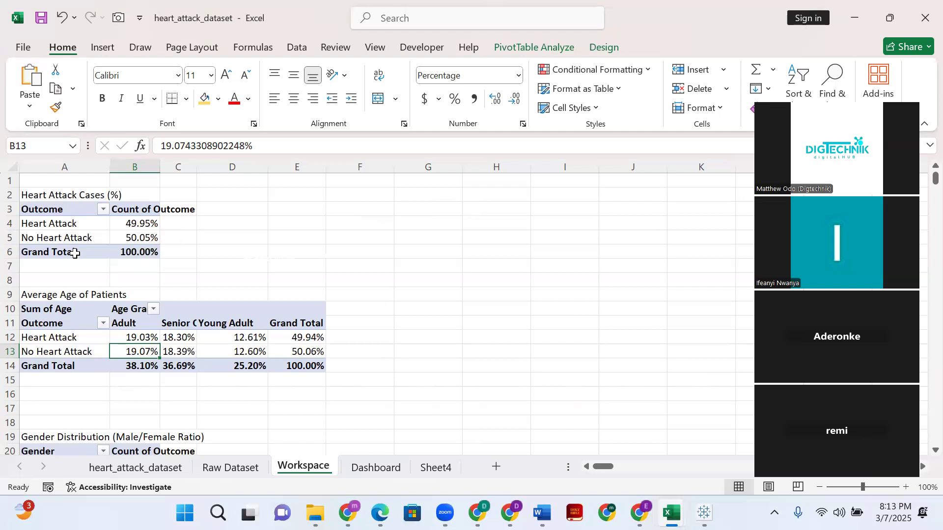
# - Compare the line, pie and bar chart types, and insert a Doughnut PivotChart based on the Heart Attack Cases (%) pivot table
pyautogui.click(68, 223)
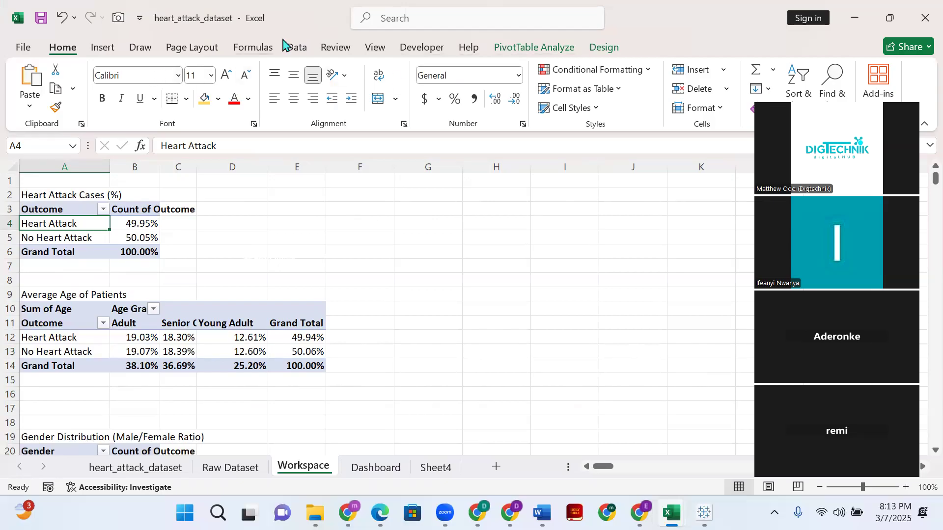
pyautogui.click(567, 49)
pyautogui.click(103, 47)
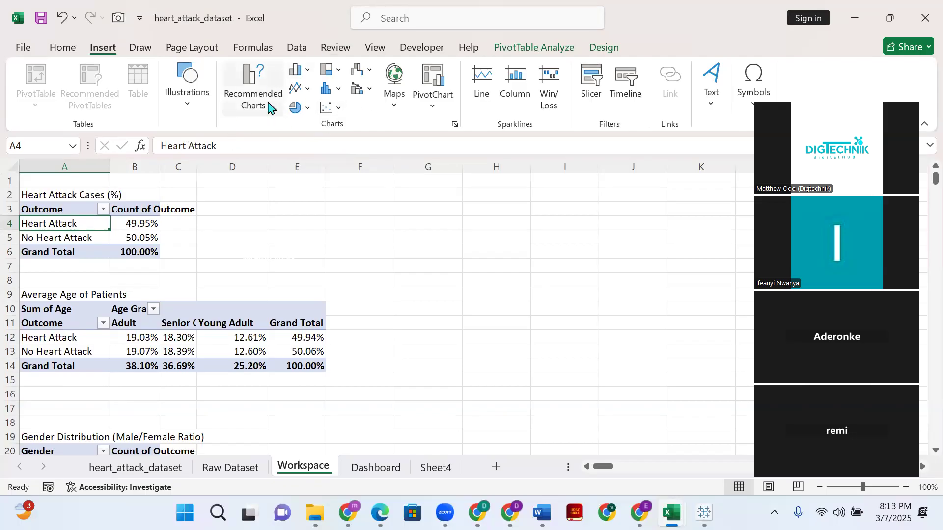
pyautogui.click(273, 81)
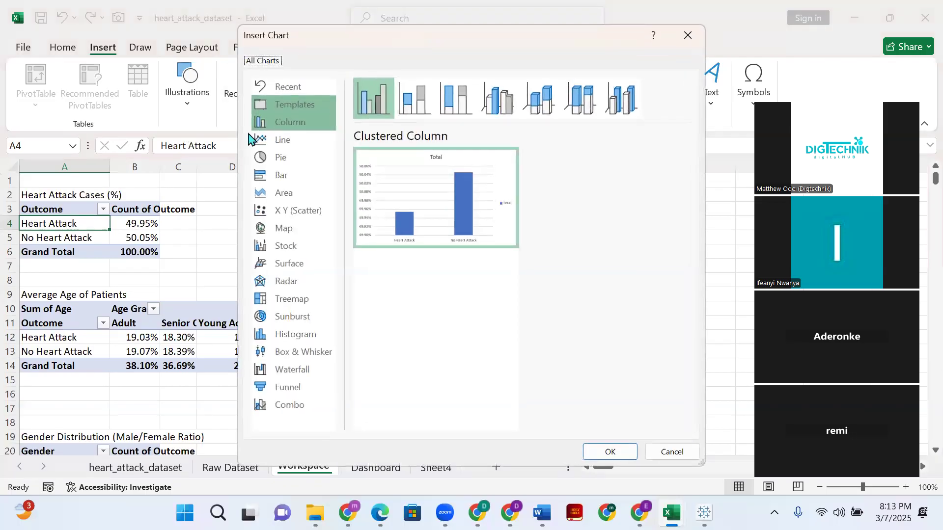
pyautogui.click(289, 143)
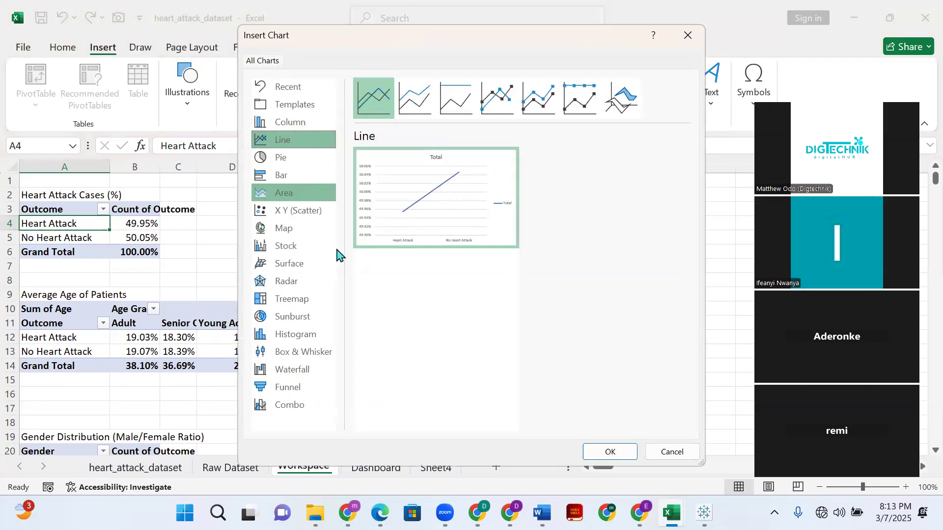
pyautogui.click(289, 161)
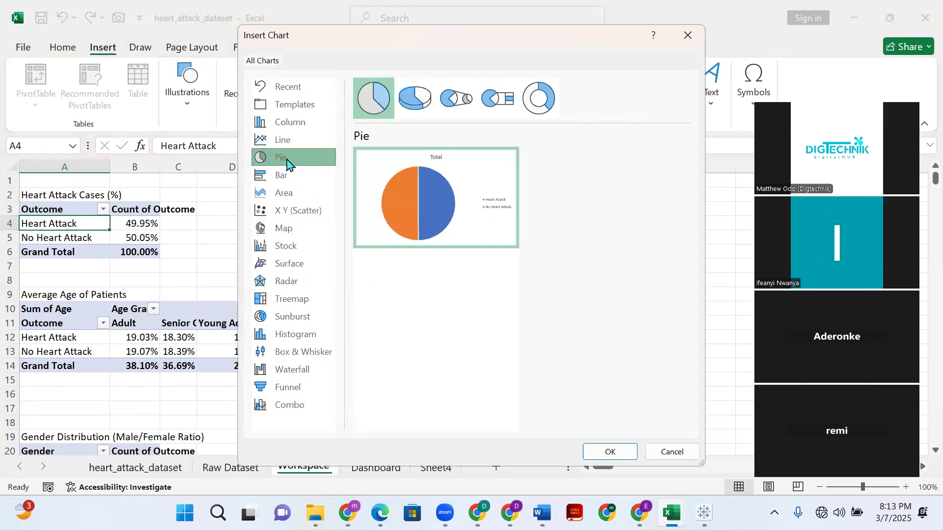
pyautogui.click(292, 180)
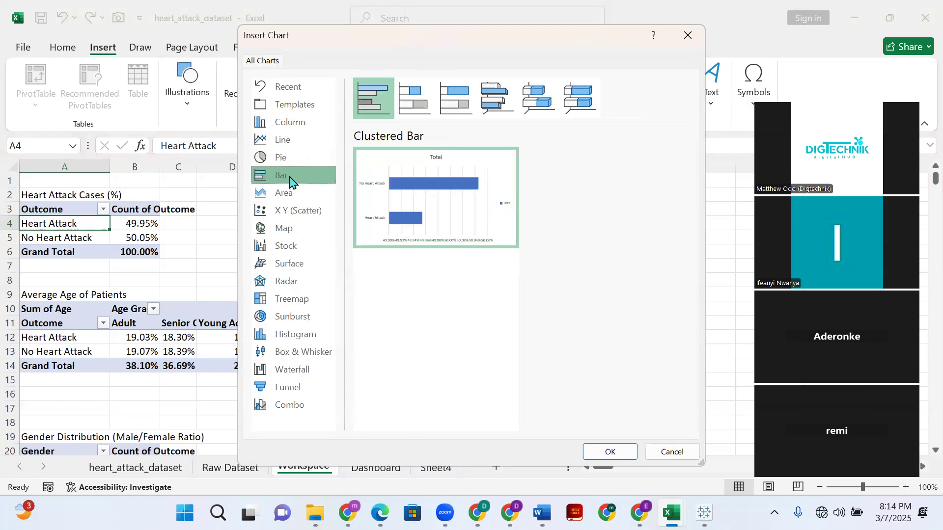
pyautogui.click(293, 160)
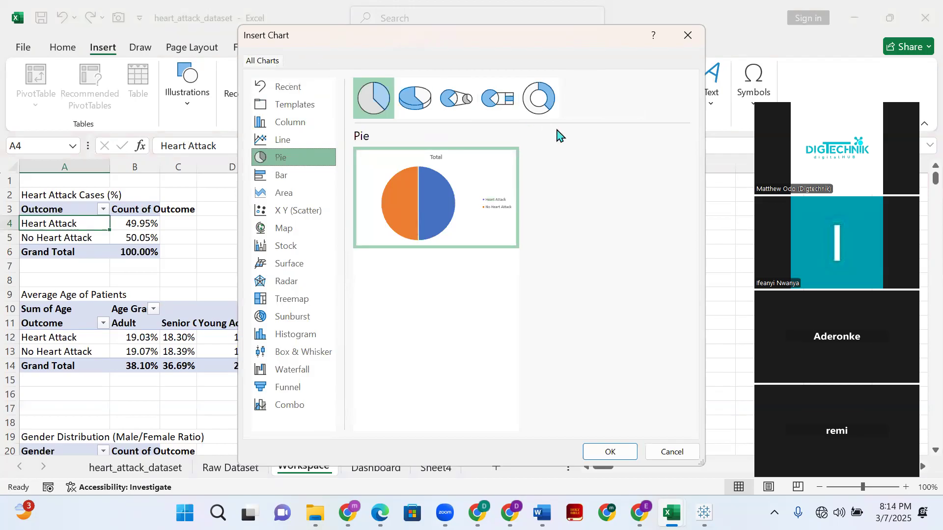
pyautogui.click(543, 105)
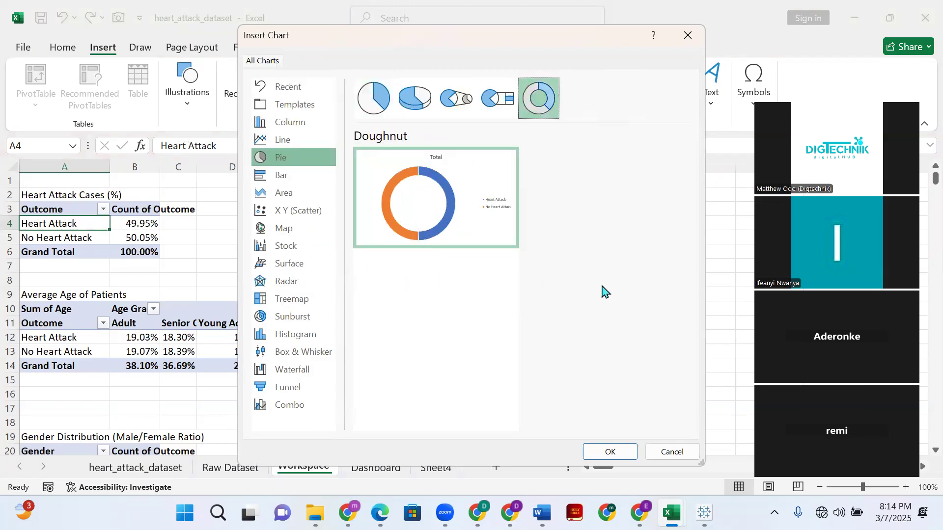
pyautogui.moveTo(448, 208)
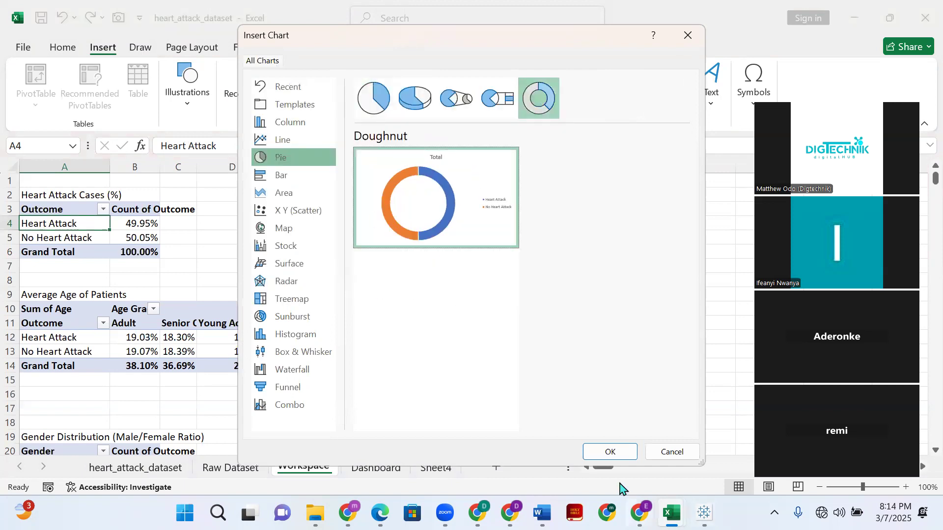
pyautogui.click(607, 452)
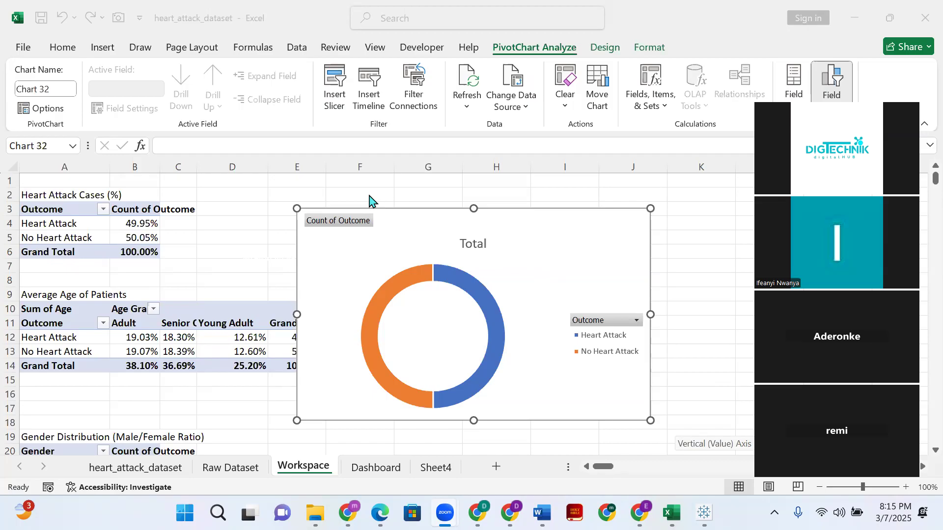
# - Remove the doughnut chart's legend and replace its title with "Heart"
pyautogui.click(712, 250)
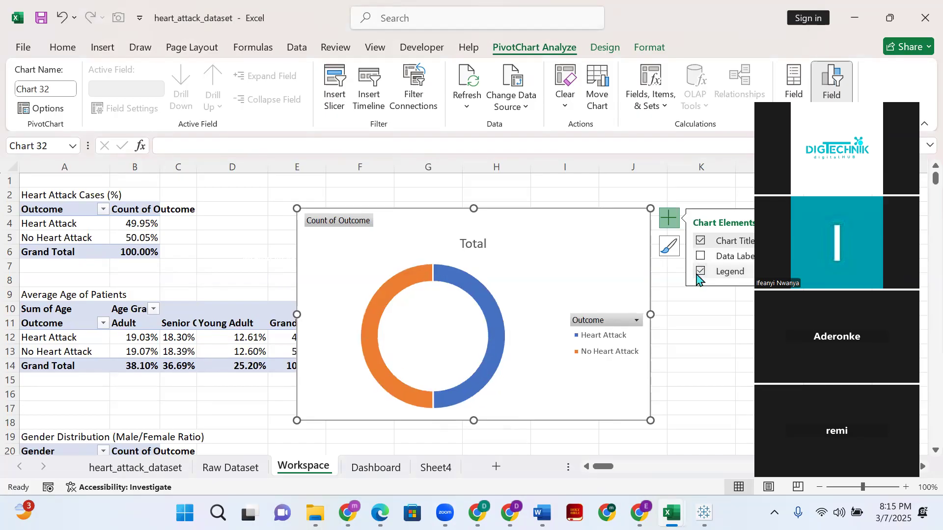
pyautogui.click(701, 271)
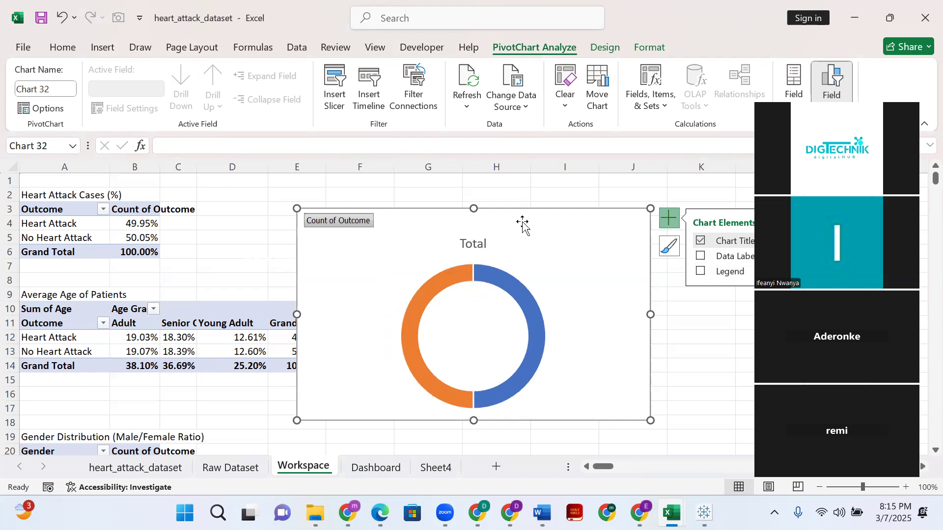
pyautogui.doubleClick(479, 243)
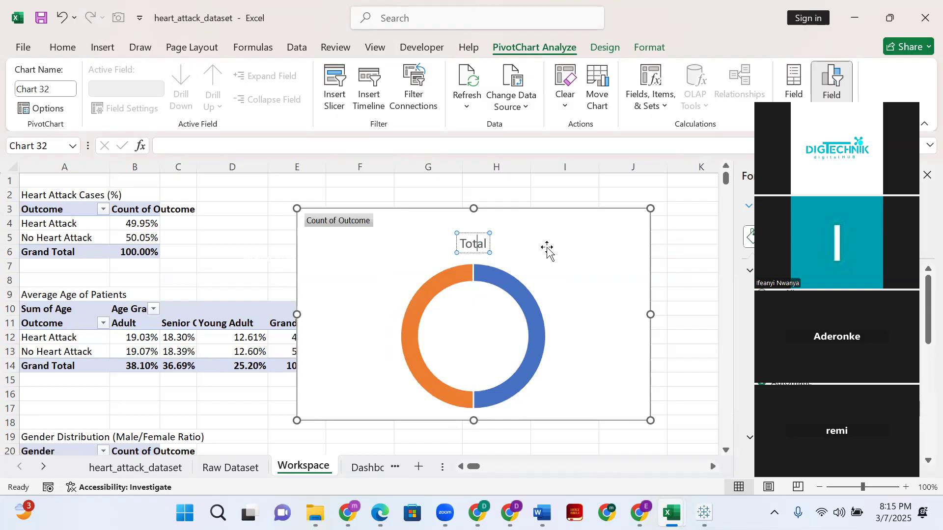
pyautogui.hotkey('ctrl', 'a')
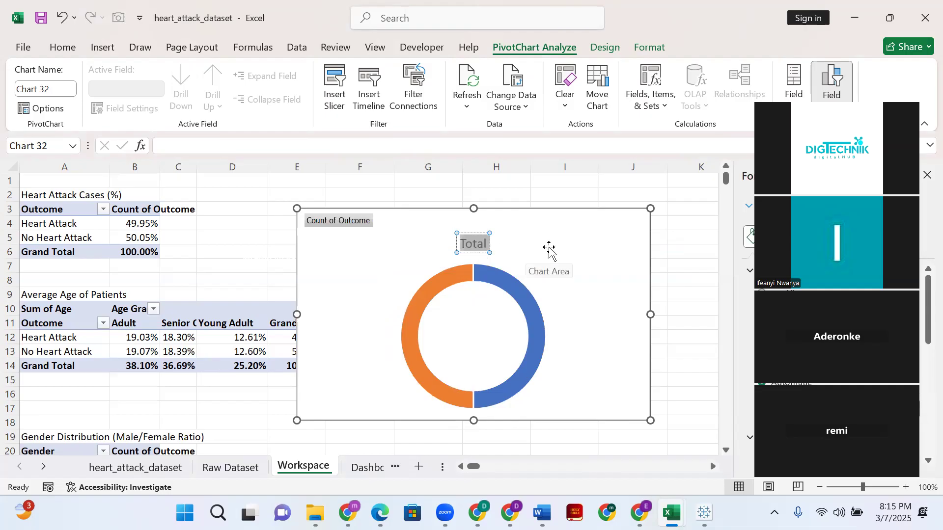
pyautogui.write('Heqart')
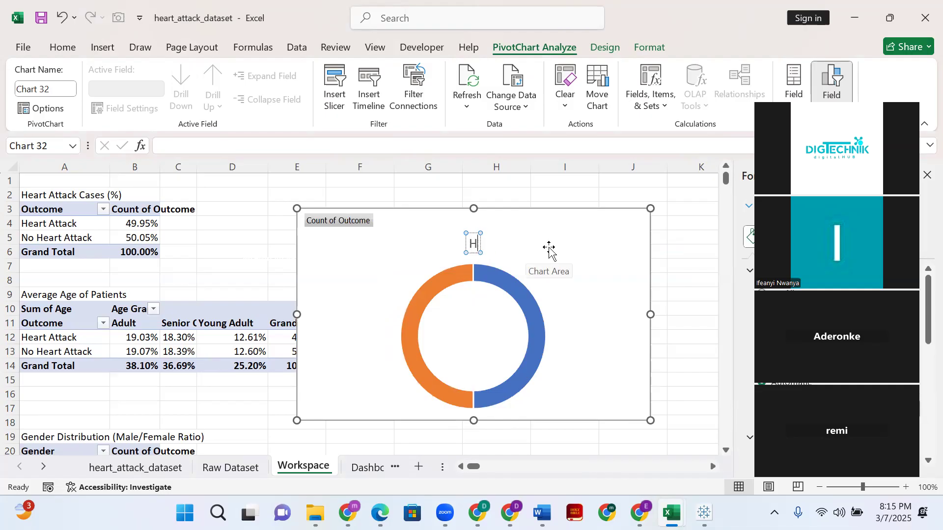
pyautogui.press('BackSpace')
pyautogui.press('BackSpace')
pyautogui.press('BackSpace')
pyautogui.press('BackSpace')
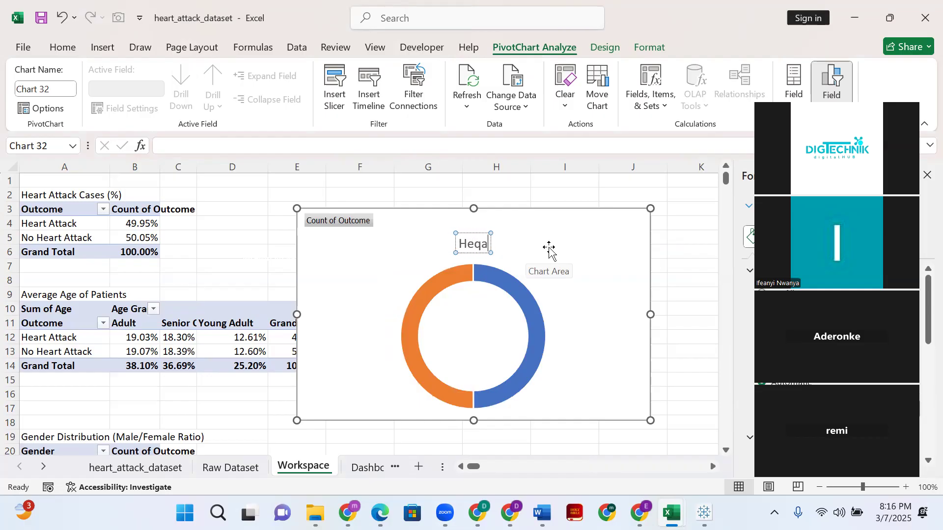
pyautogui.write('art')
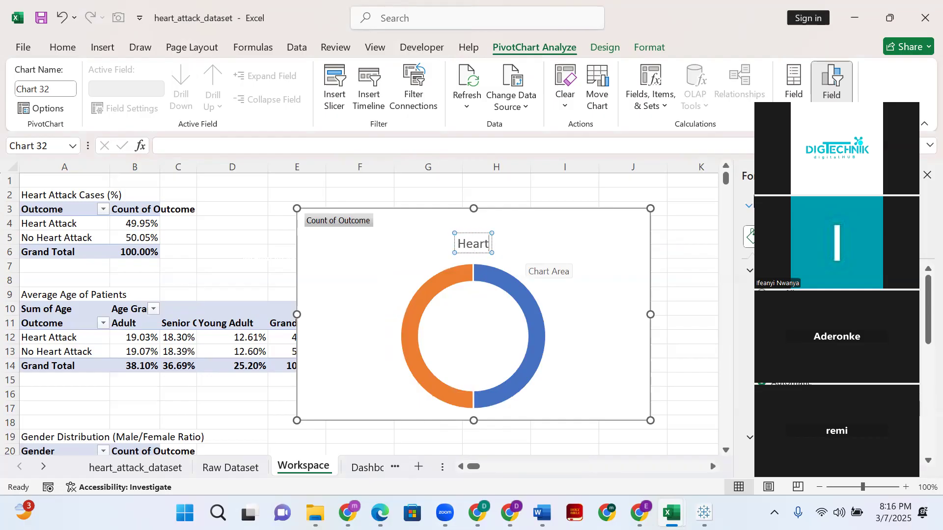
# - Extend the doughnut chart's title to "Heart Attach Vs No Heart Attack" and nudge it slightly within the chart
pyautogui.click(673, 55)
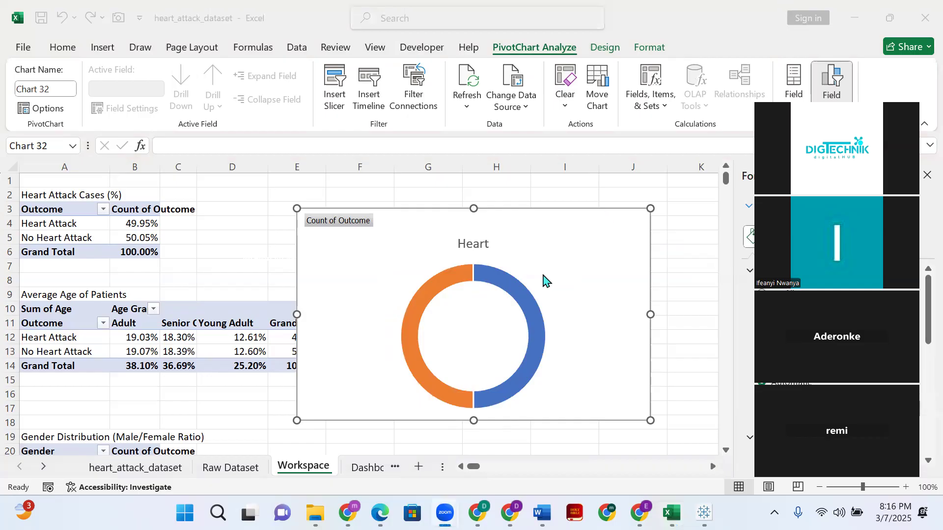
pyautogui.click(490, 243)
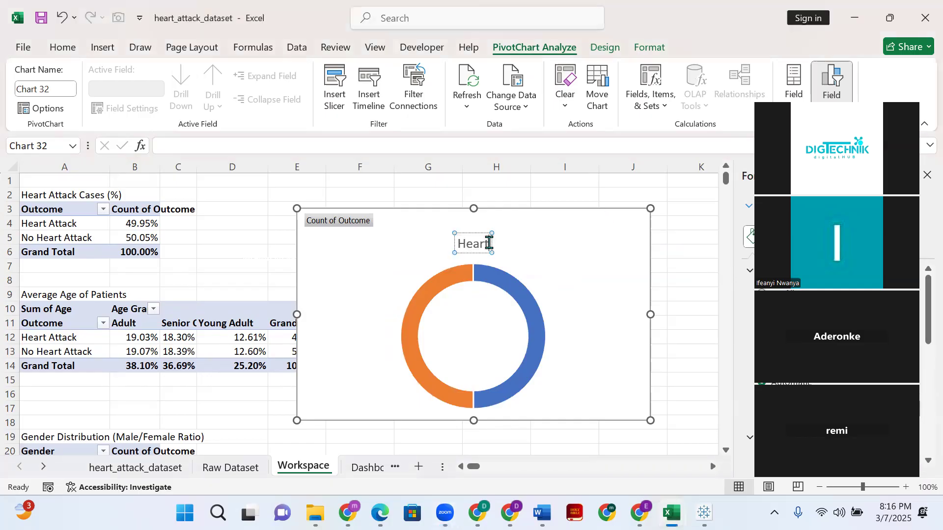
pyautogui.write('Attac')
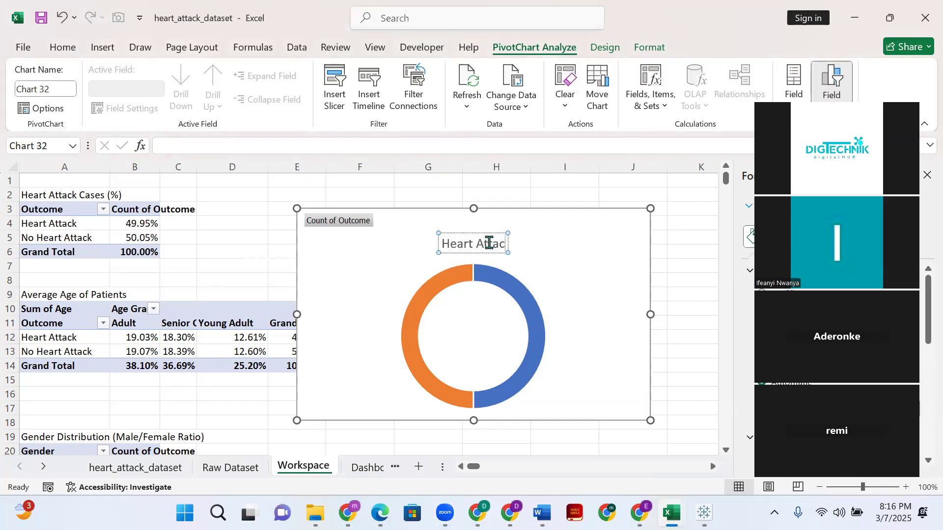
pyautogui.write('h Vs')
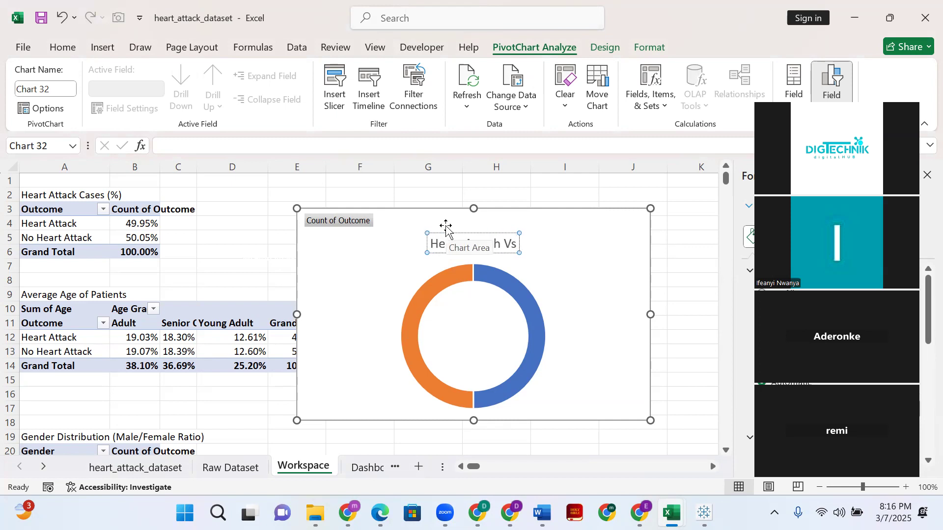
pyautogui.write(' No H')
pyautogui.write('eart')
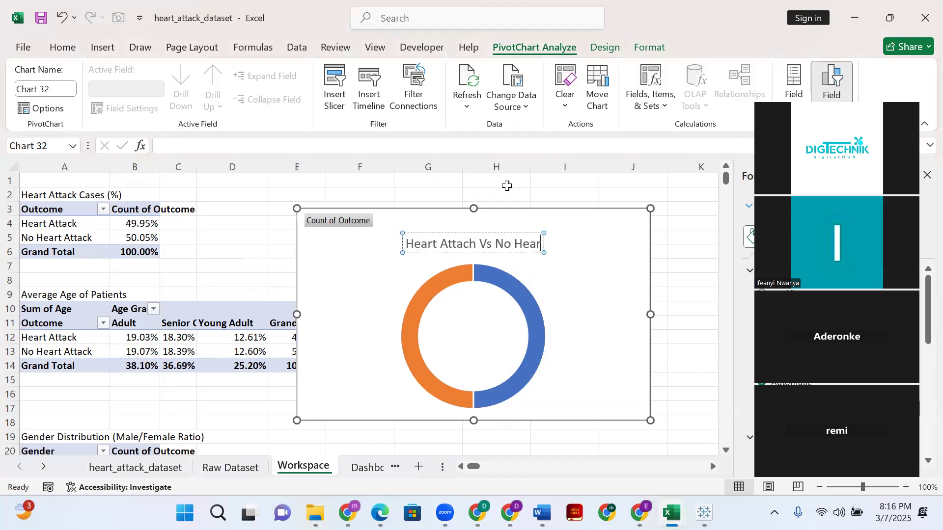
pyautogui.write(' A')
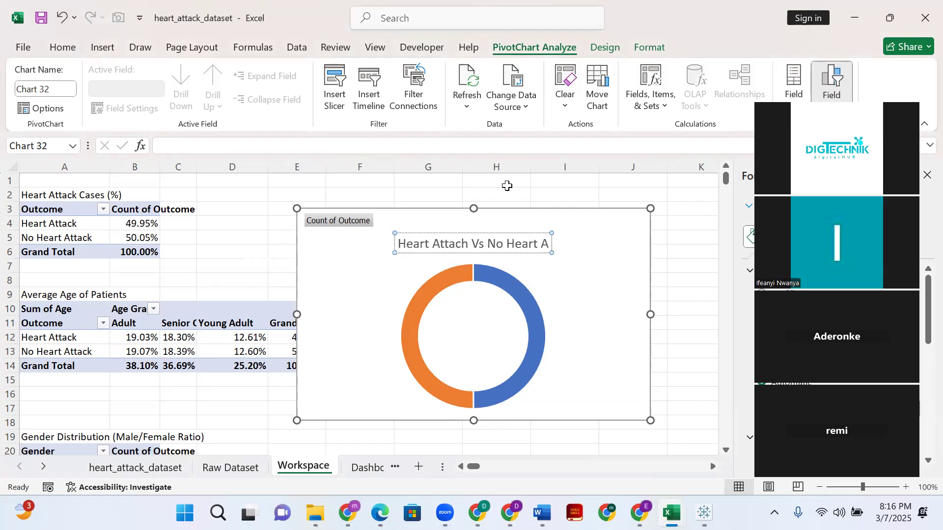
pyautogui.write('ttac')
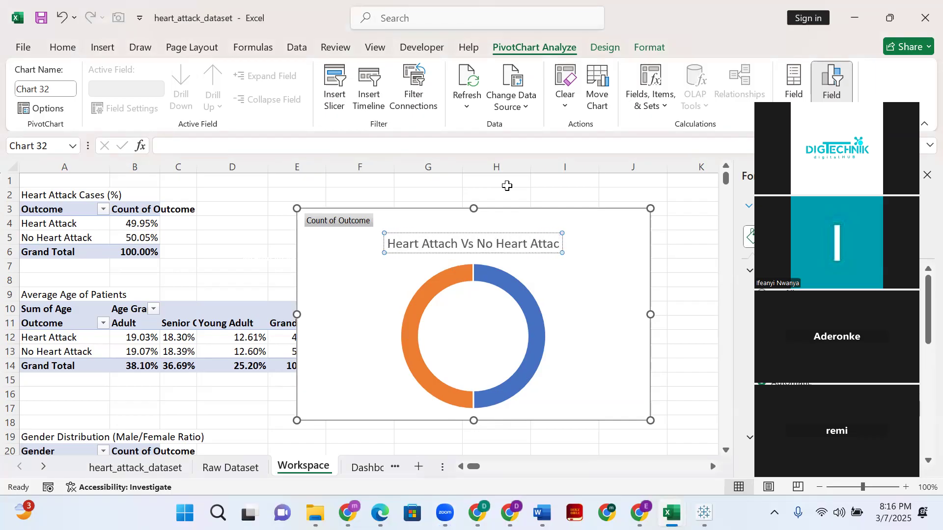
pyautogui.write('k')
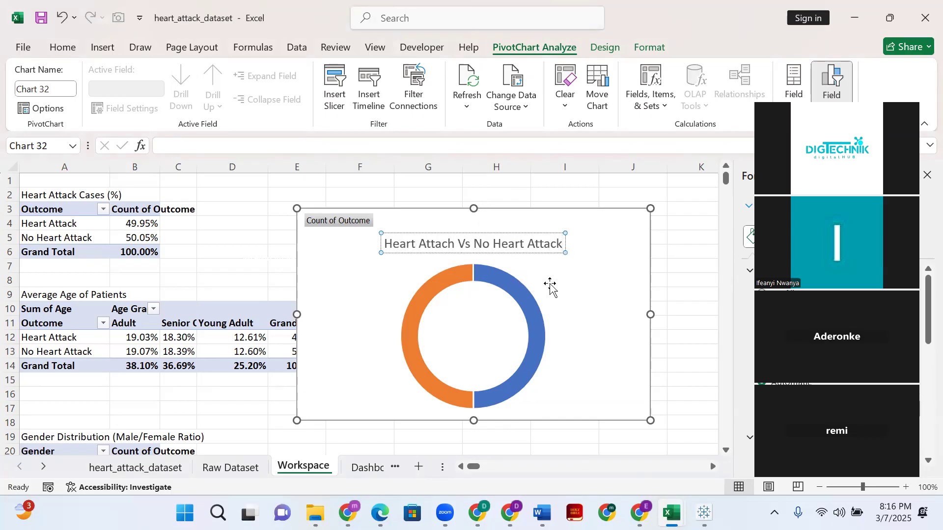
pyautogui.click(352, 276)
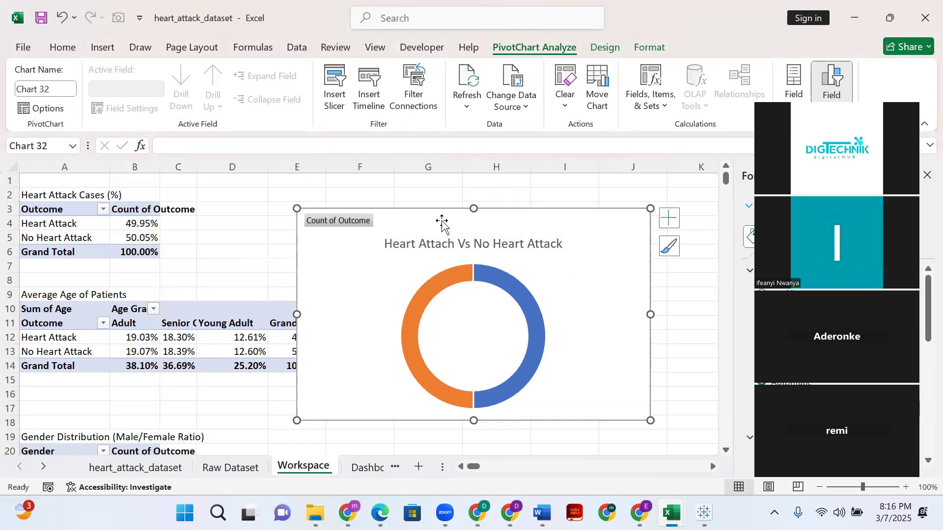
pyautogui.click(438, 250)
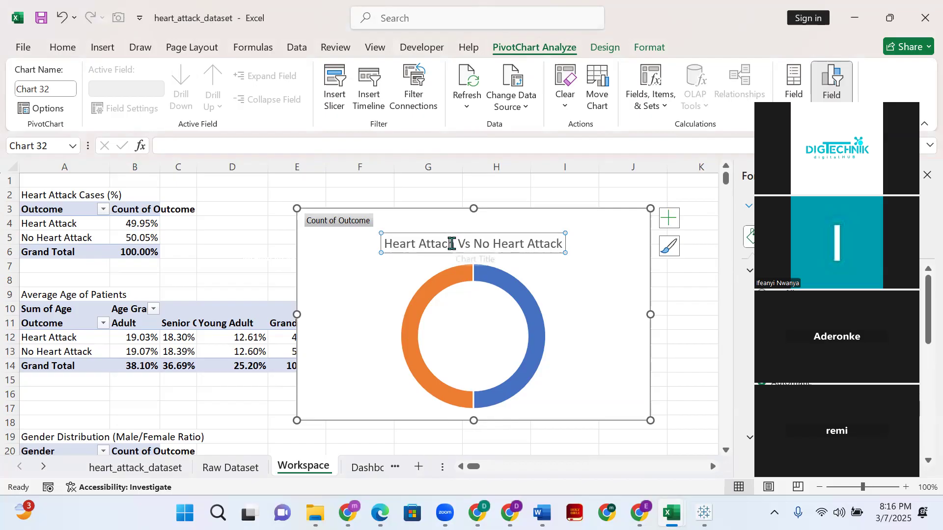
pyautogui.moveTo(482, 234)
pyautogui.mouseDown()
pyautogui.moveTo(483, 211)
pyautogui.moveTo(485, 232)
pyautogui.mouseUp()
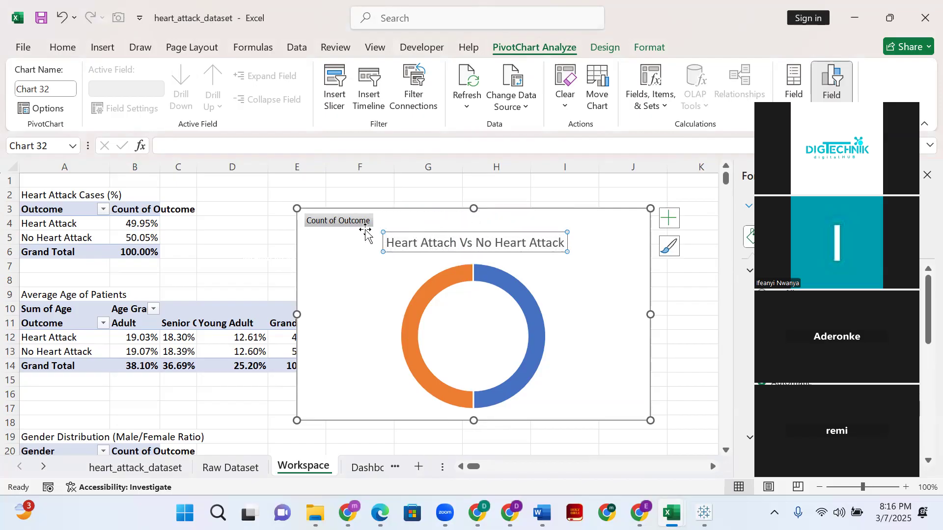
# - Review the commands available for the chart area, and delete the doughnut chart from the Workspace sheet
pyautogui.click(356, 224)
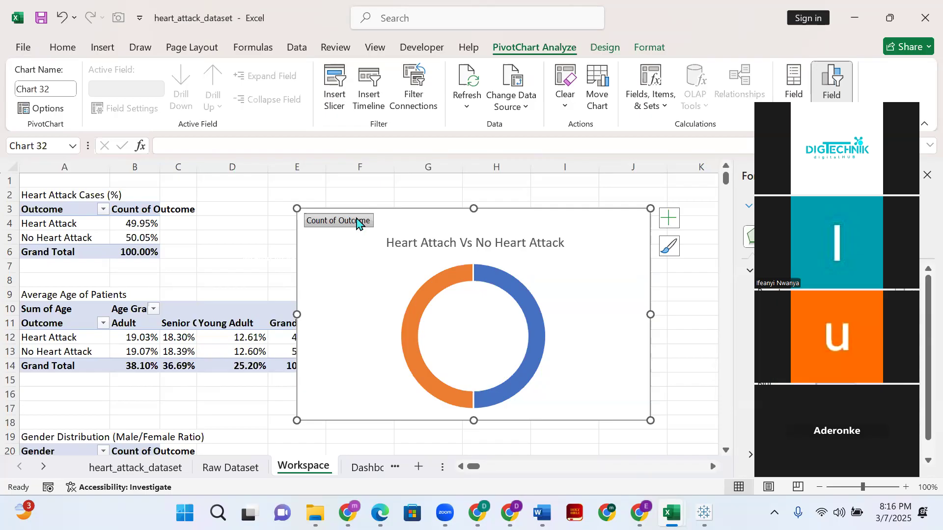
pyautogui.rightClick(319, 284)
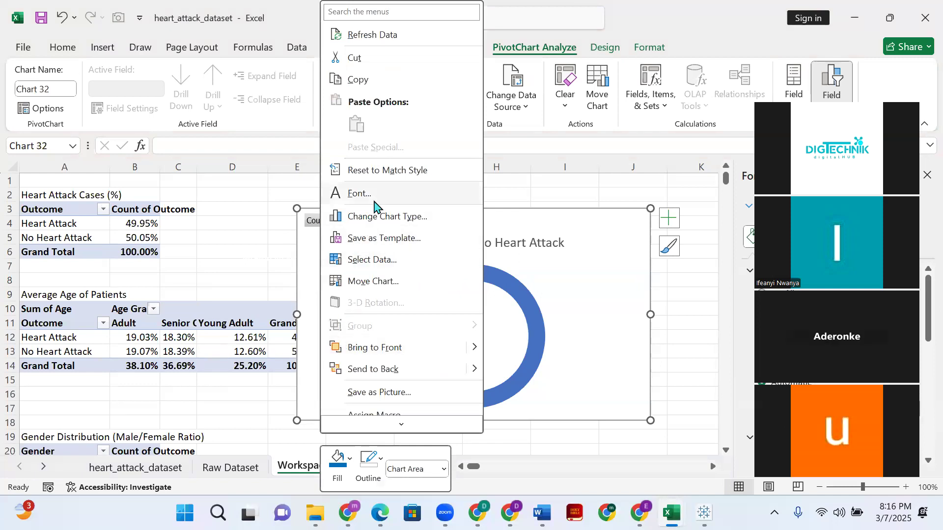
pyautogui.scroll(-3, 388, 309)
pyautogui.scroll(-2, 393, 320)
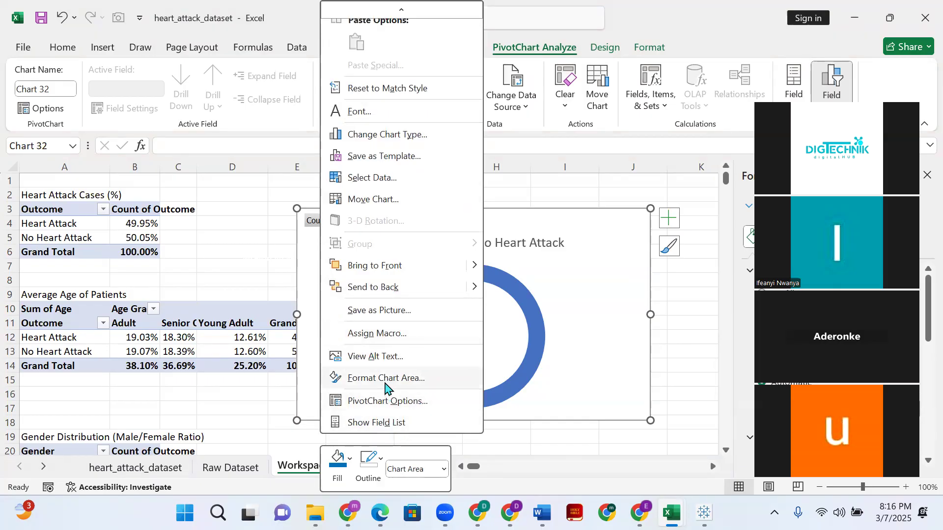
pyautogui.scroll(2, 444, 80)
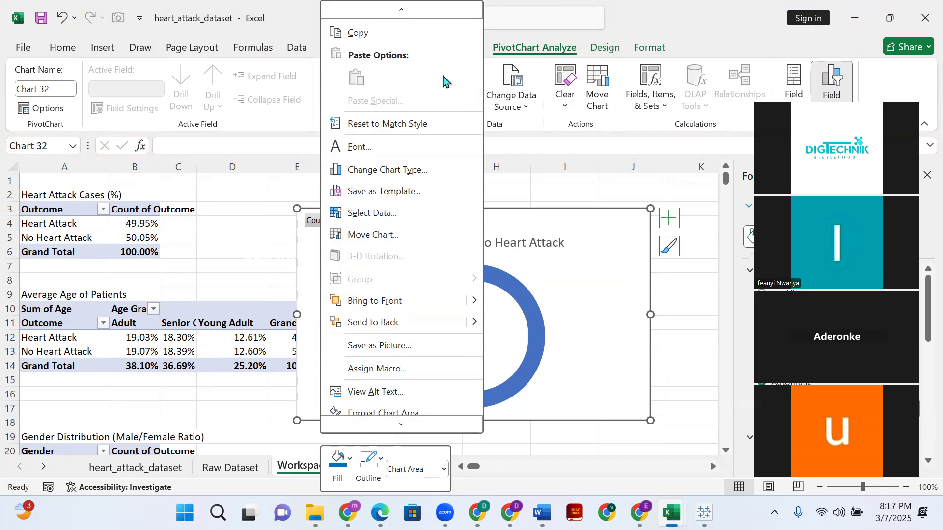
pyautogui.scroll(1, 444, 80)
pyautogui.click(564, 322)
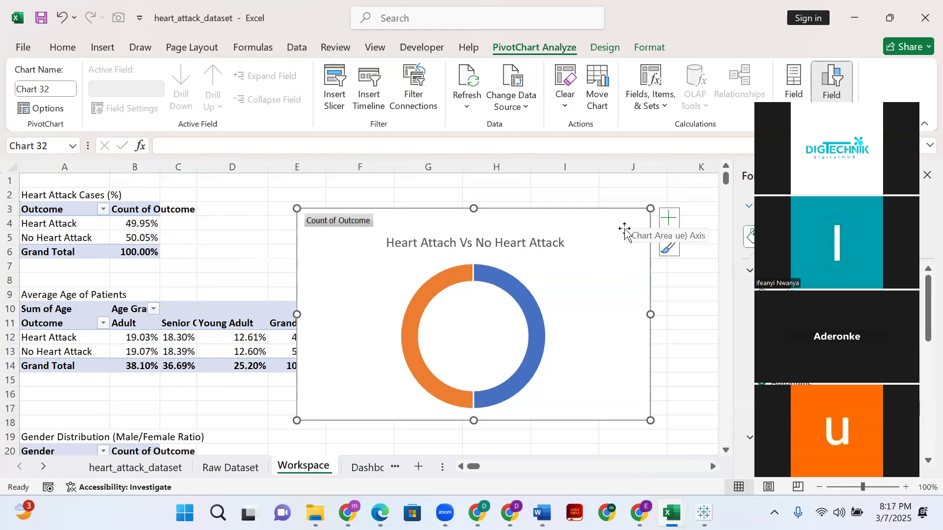
pyautogui.press('Delete')
pyautogui.click(62, 229)
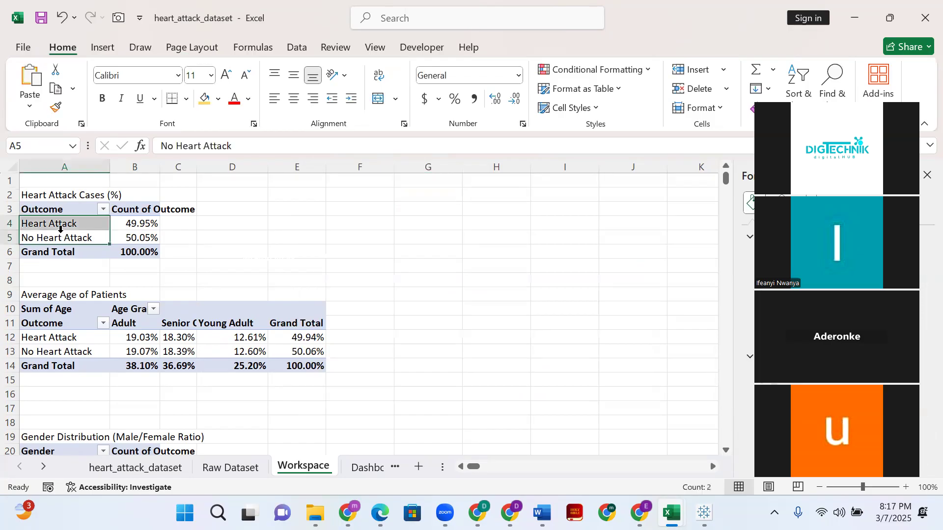
# - Examine the Raw Dataset sheet and the outcome categories in the Workspace sheet's Heart Attack Cases (%) and Average Age of Patients pivot tables
pyautogui.click(62, 229)
pyautogui.click(63, 228)
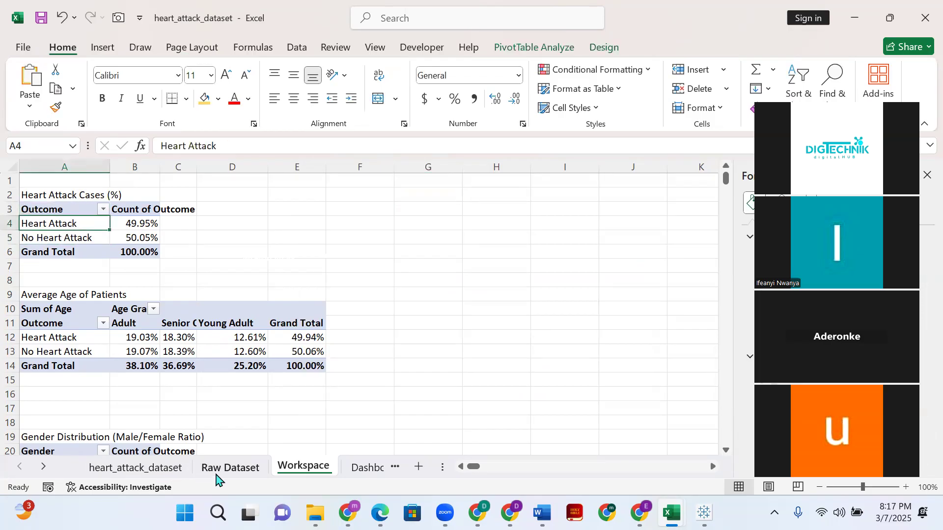
pyautogui.click(219, 470)
pyautogui.scroll(3, 35, 228)
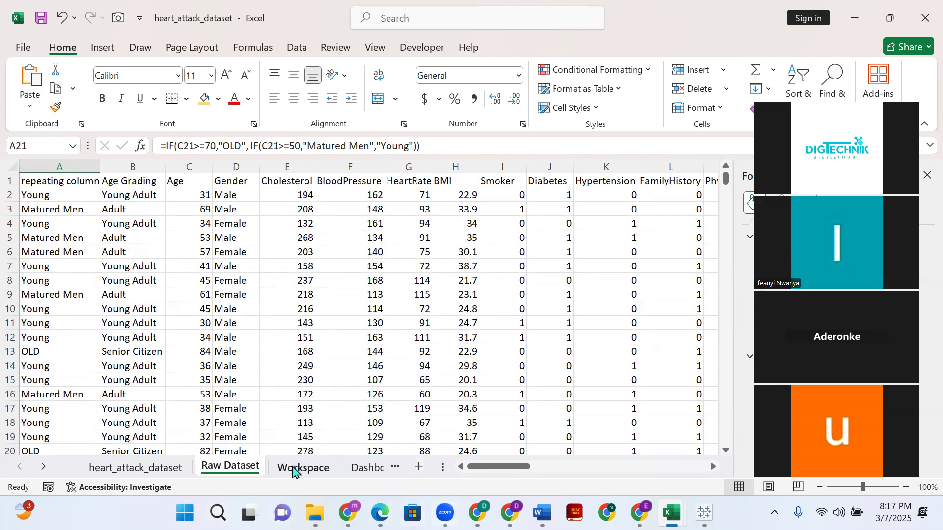
pyautogui.click(303, 467)
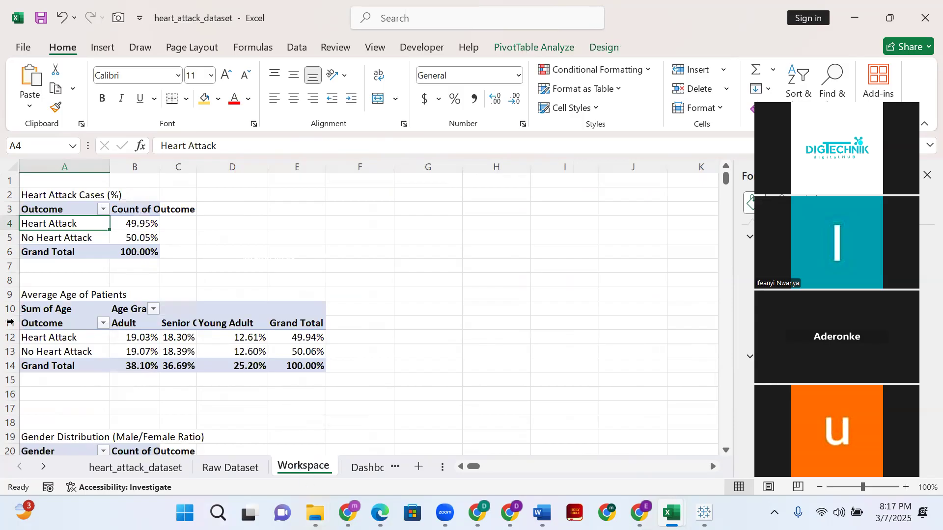
pyautogui.click(210, 254)
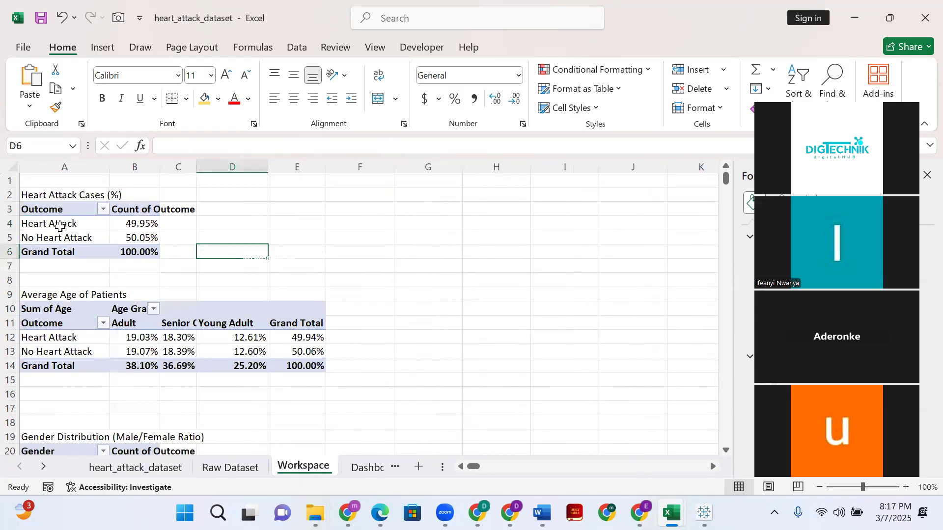
pyautogui.click(60, 226)
pyautogui.scroll(-1, 59, 285)
pyautogui.moveTo(64, 308); pyautogui.dragTo(63, 297)
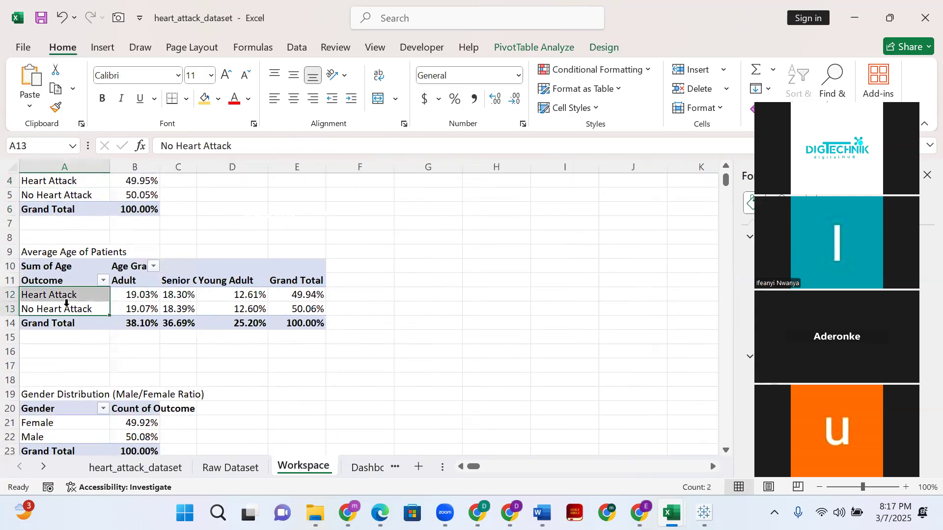
pyautogui.scroll(-5, 63, 301)
pyautogui.scroll(6, 61, 308)
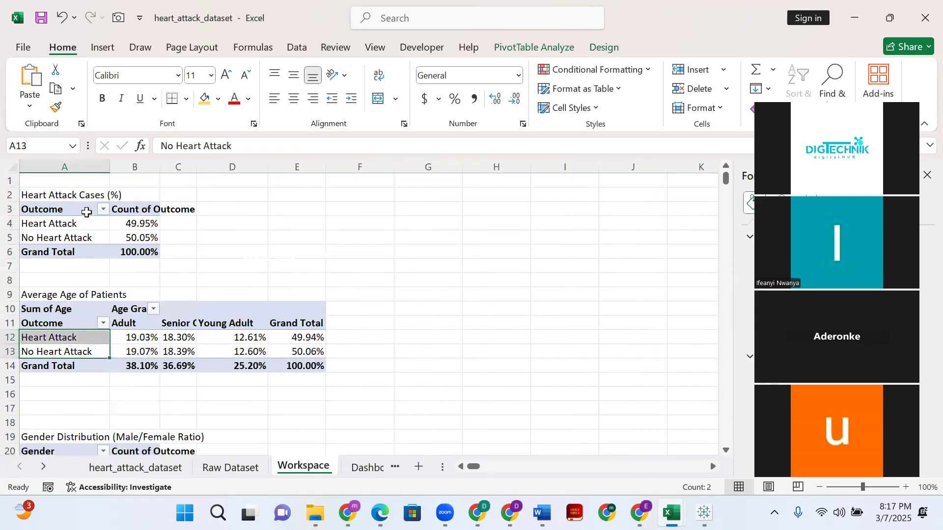
pyautogui.scroll(-4, 120, 434)
pyautogui.scroll(4, 119, 423)
# - Insert a Doughnut PivotChart based on the Heart Attack Cases (%) pivot table
pyautogui.click(72, 227)
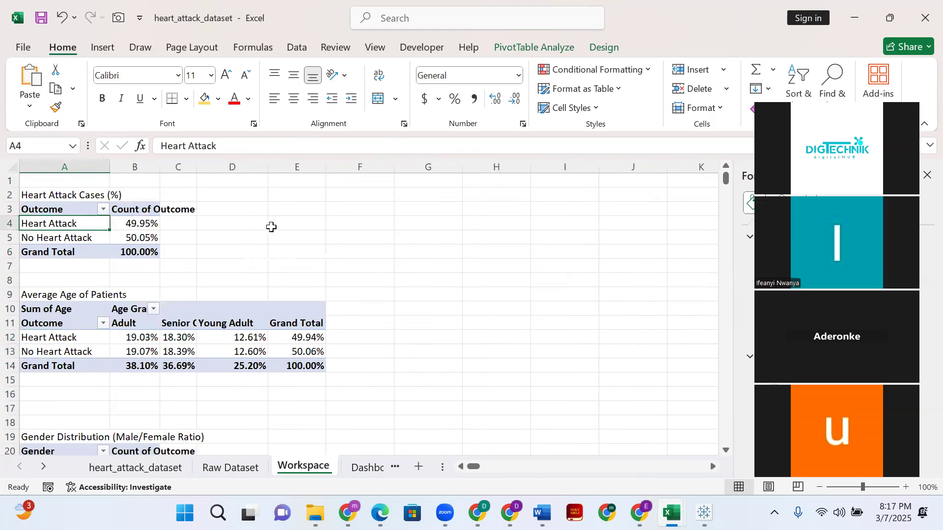
pyautogui.click(103, 48)
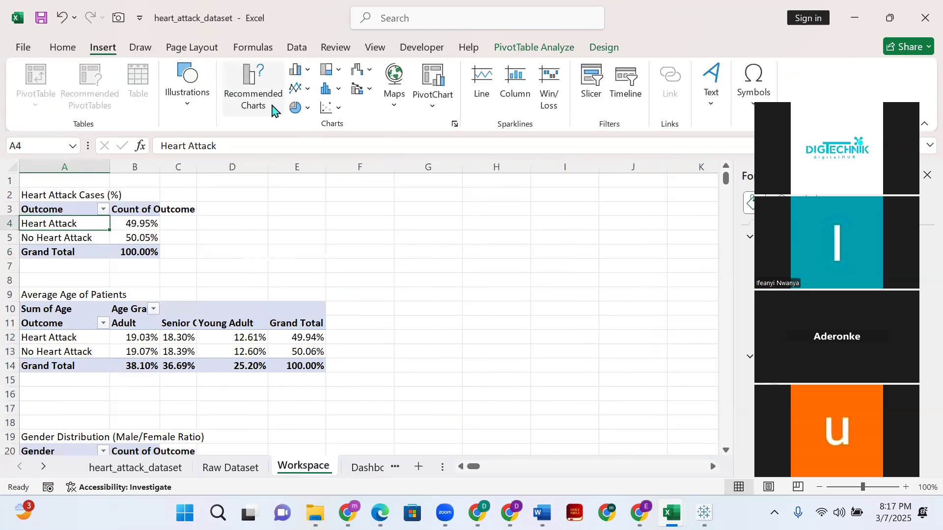
pyautogui.click(271, 110)
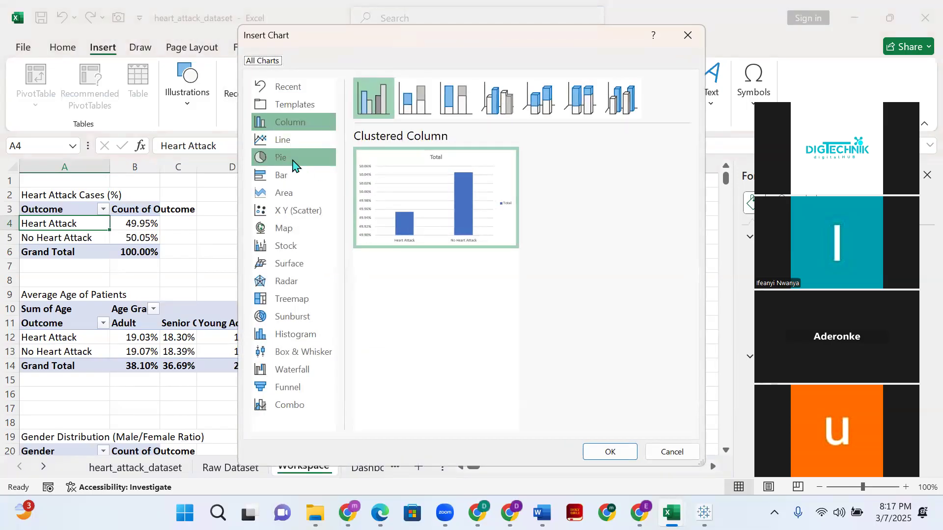
pyautogui.click(292, 162)
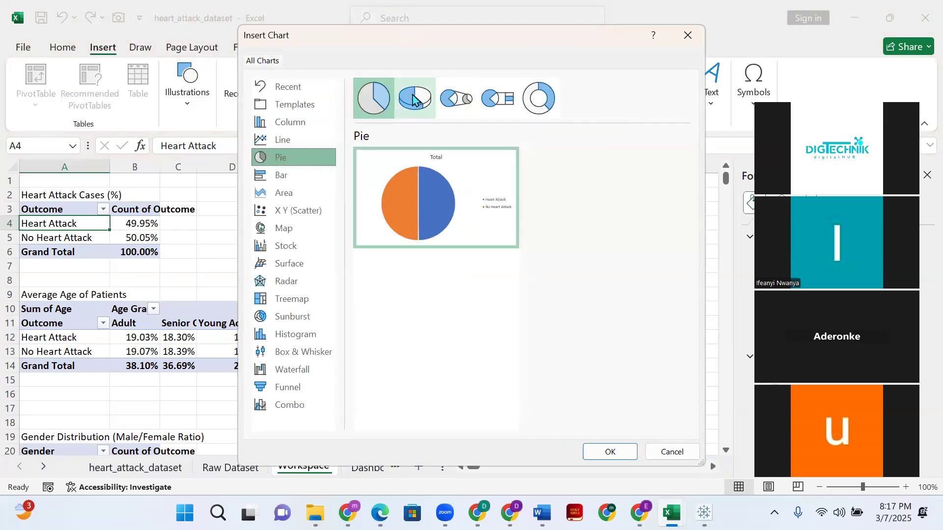
pyautogui.click(539, 98)
pyautogui.moveTo(451, 218)
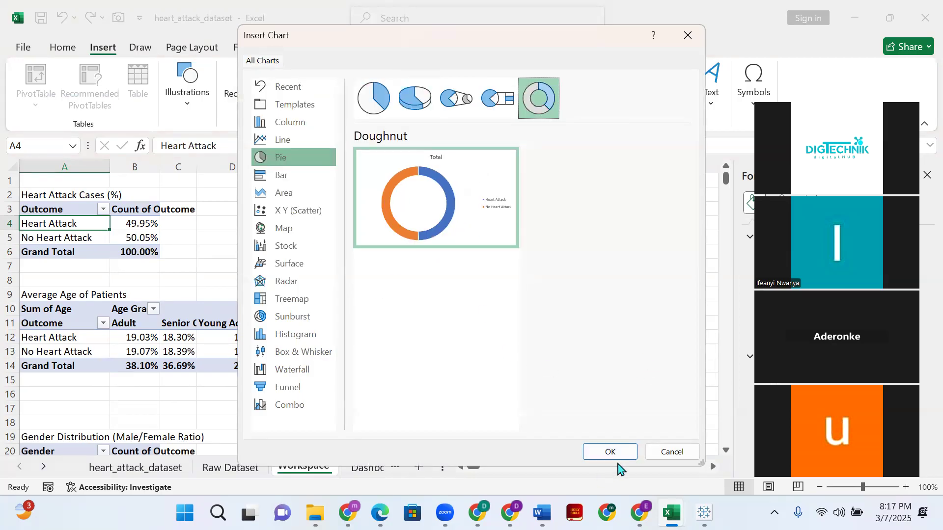
pyautogui.click(620, 455)
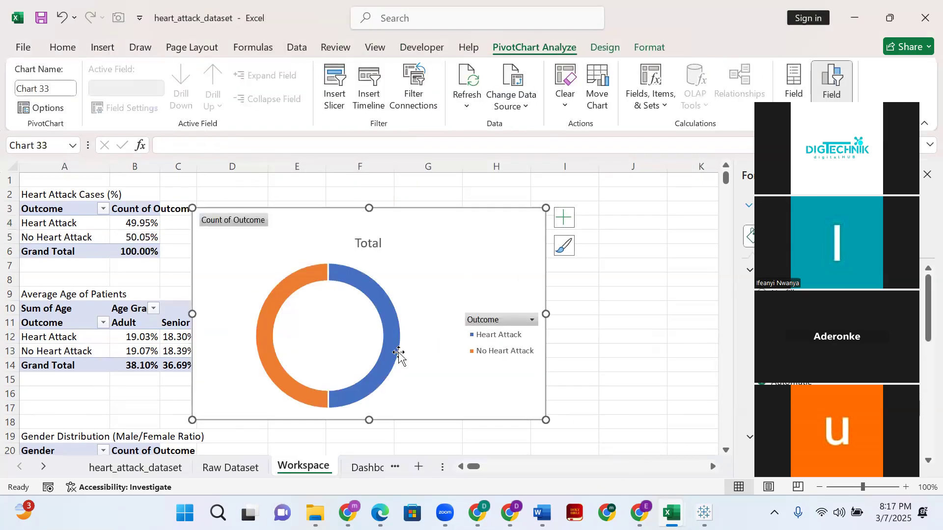
# - Compare the doughnut chart with and without its legend, leaving the legend hidden
pyautogui.click(563, 217)
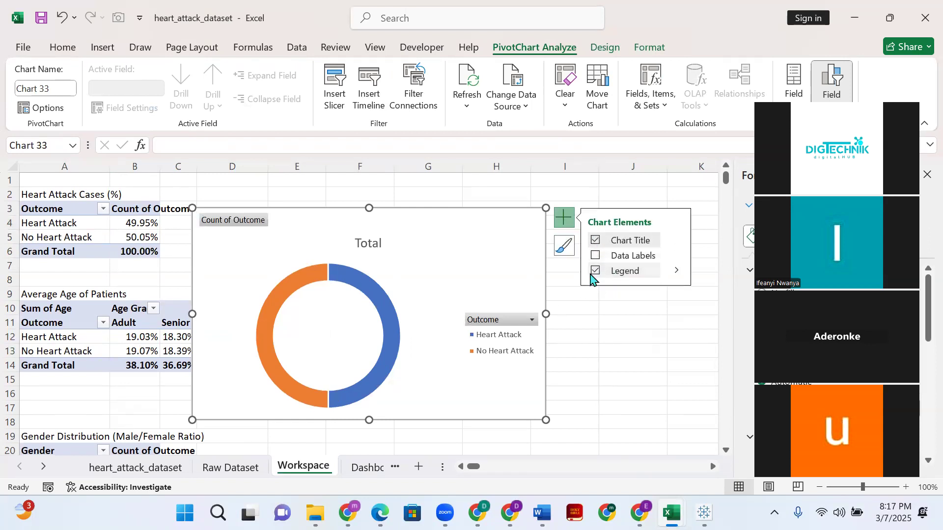
pyautogui.click(596, 272)
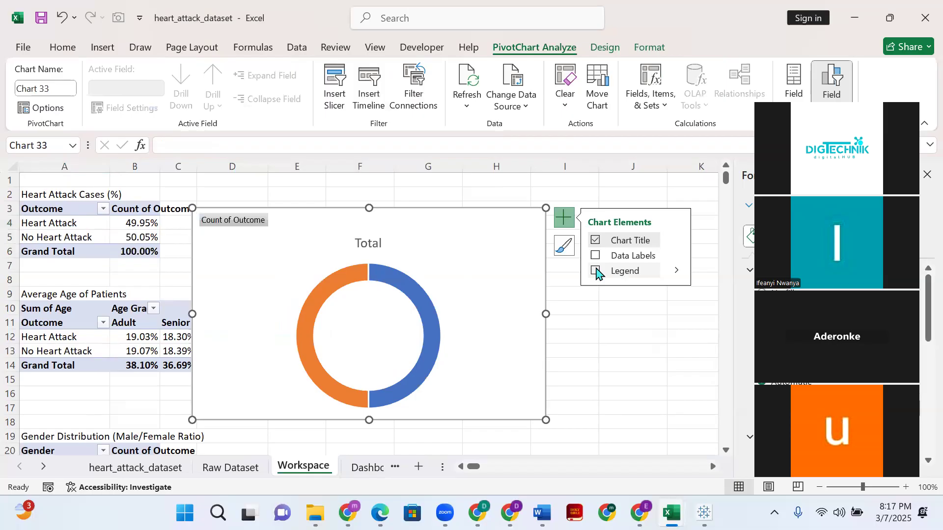
pyautogui.click(596, 271)
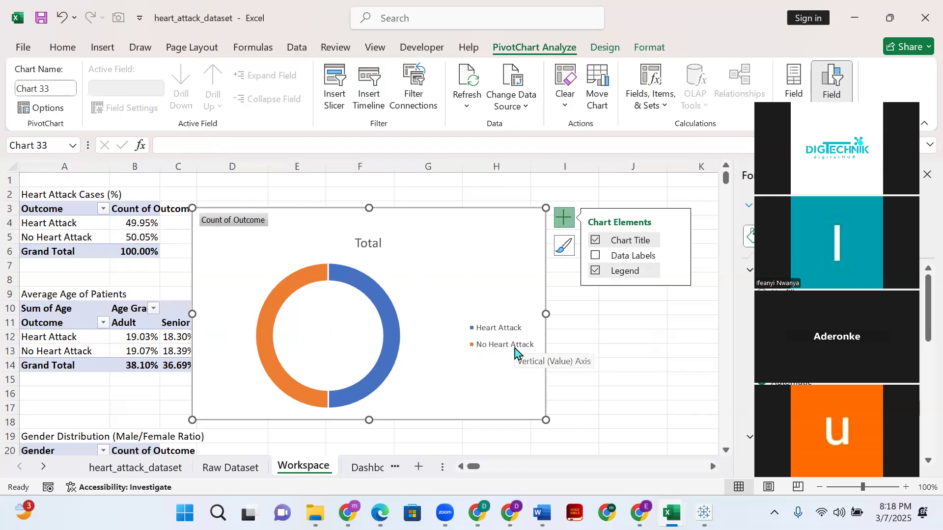
pyautogui.click(596, 272)
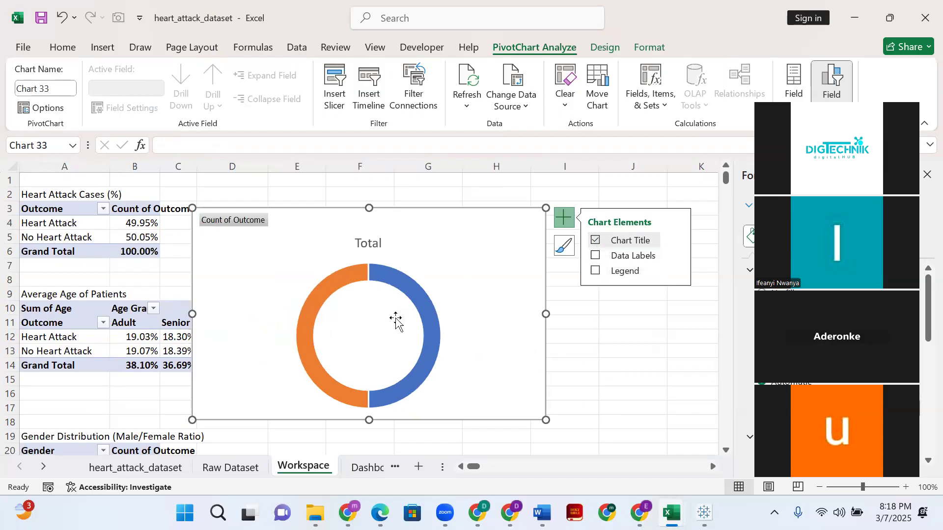
# - Replace the doughnut chart's title with "Percentage of Heart Attach" and move the title slightly higher within the chart
pyautogui.click(359, 241)
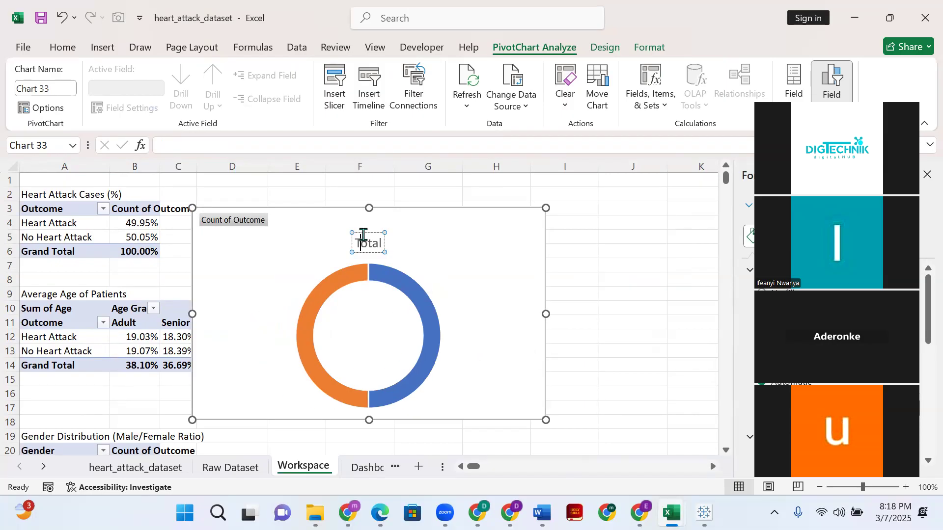
pyautogui.doubleClick(364, 236)
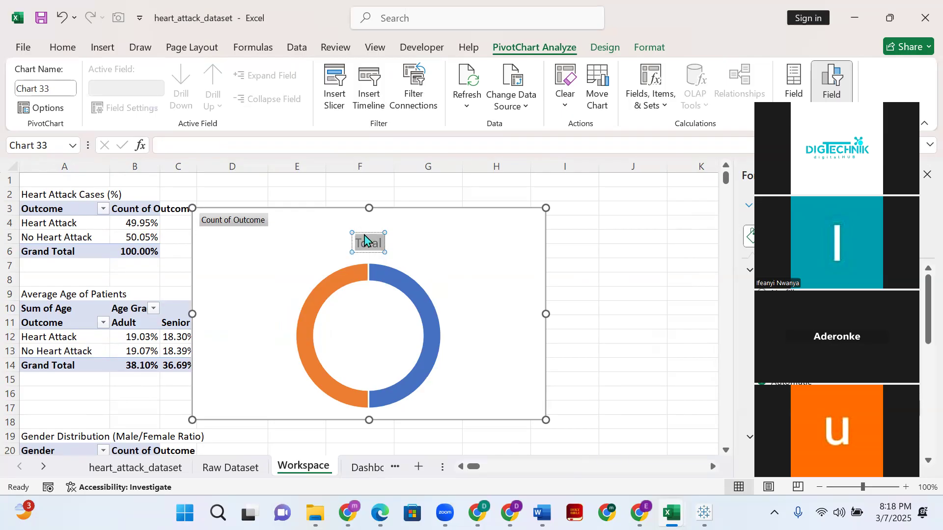
pyautogui.write('Per')
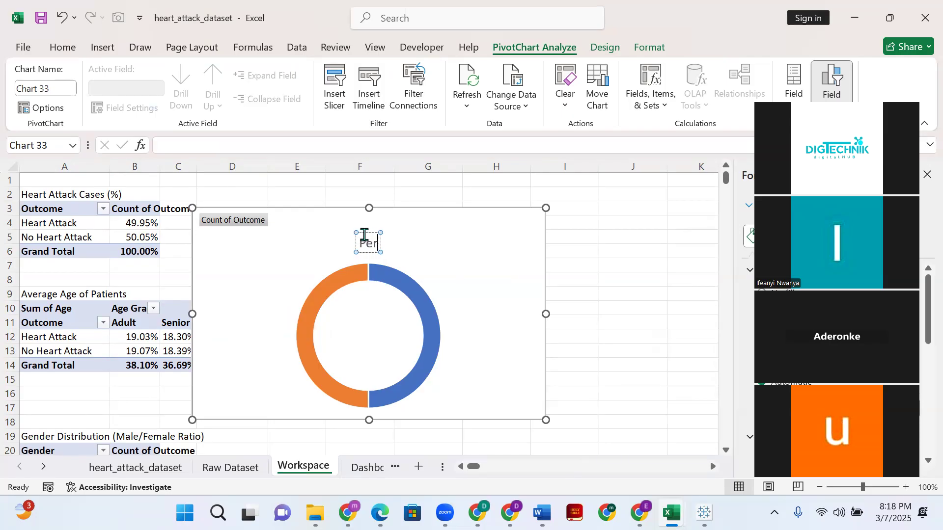
pyautogui.write('centage o')
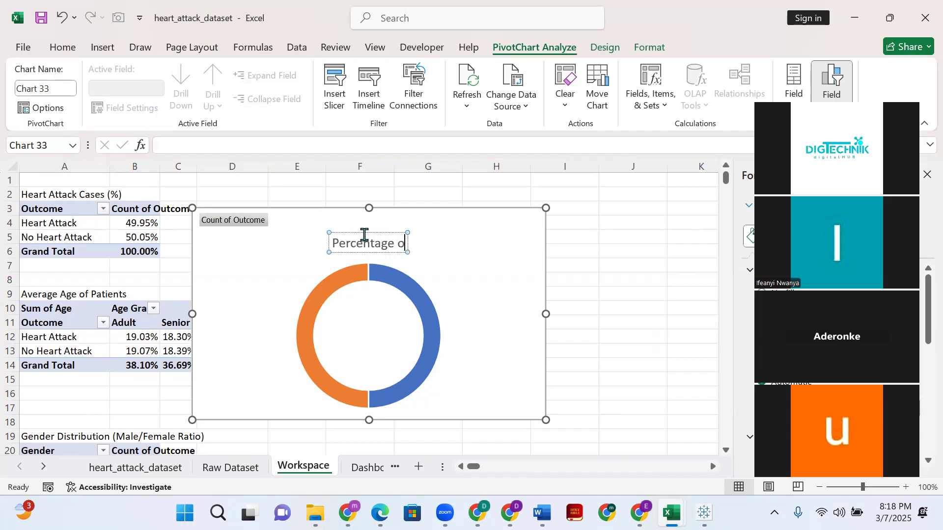
pyautogui.write('f Heart')
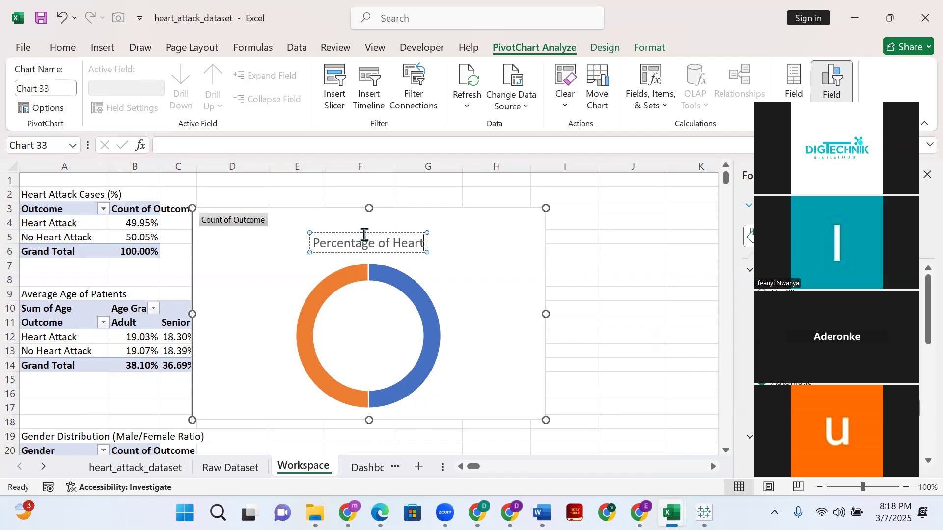
pyautogui.write(' At')
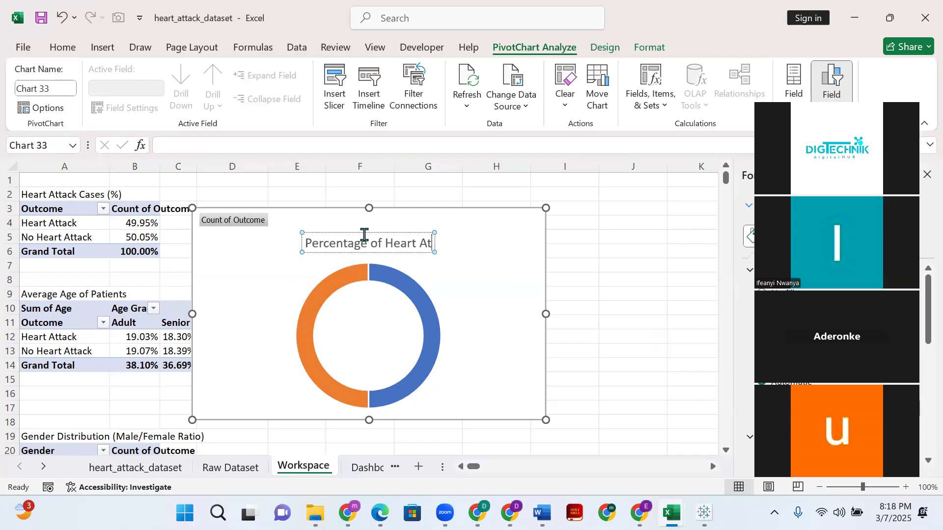
pyautogui.write('tach')
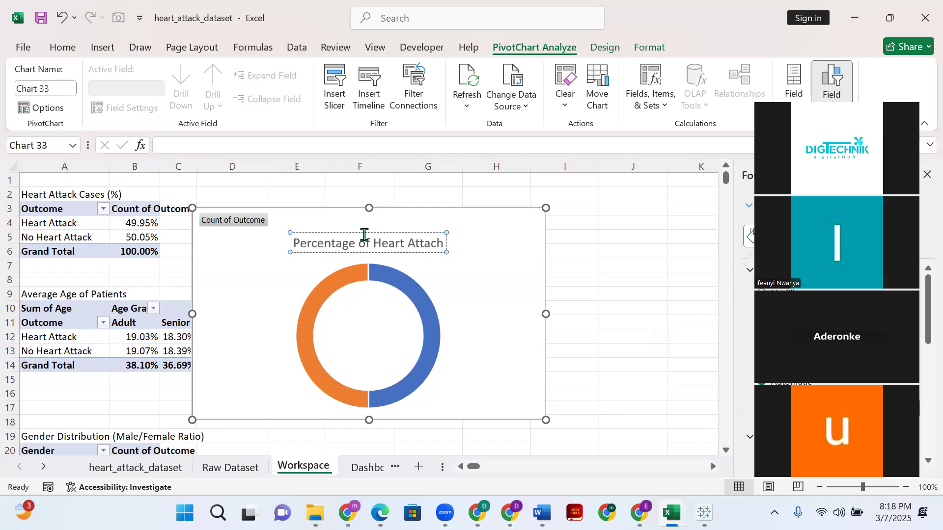
pyautogui.click(459, 301)
pyautogui.click(399, 242)
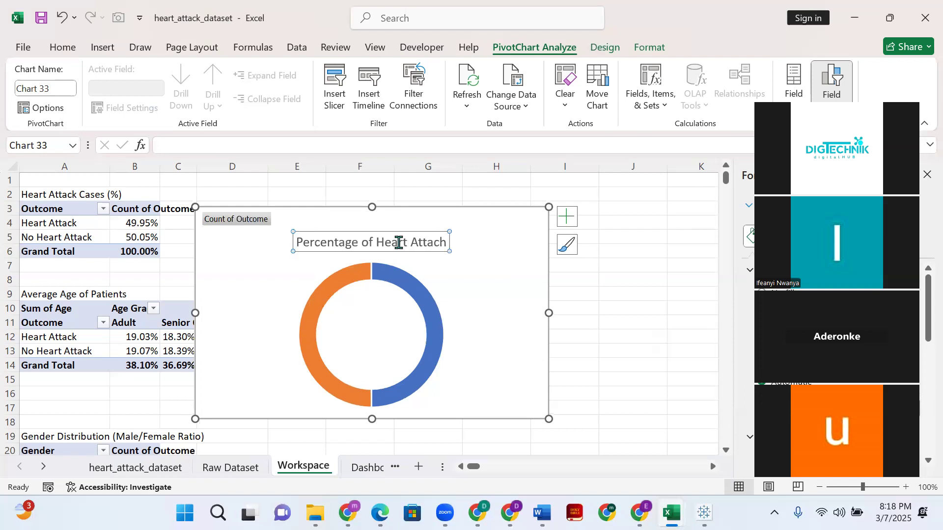
pyautogui.moveTo(391, 232); pyautogui.dragTo(402, 221)
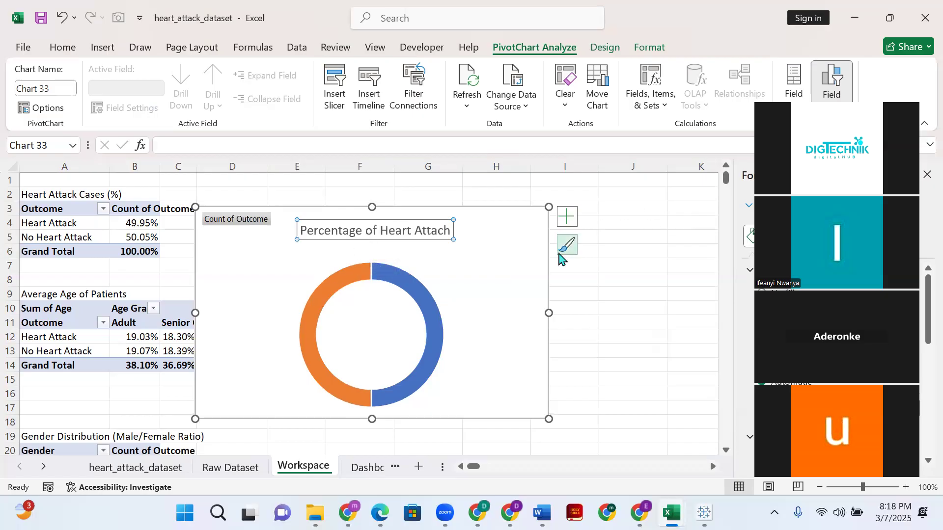
# - Browse the chart style gallery and apply the grey gradient style with dark percentage labels to the doughnut chart
pyautogui.click(565, 252)
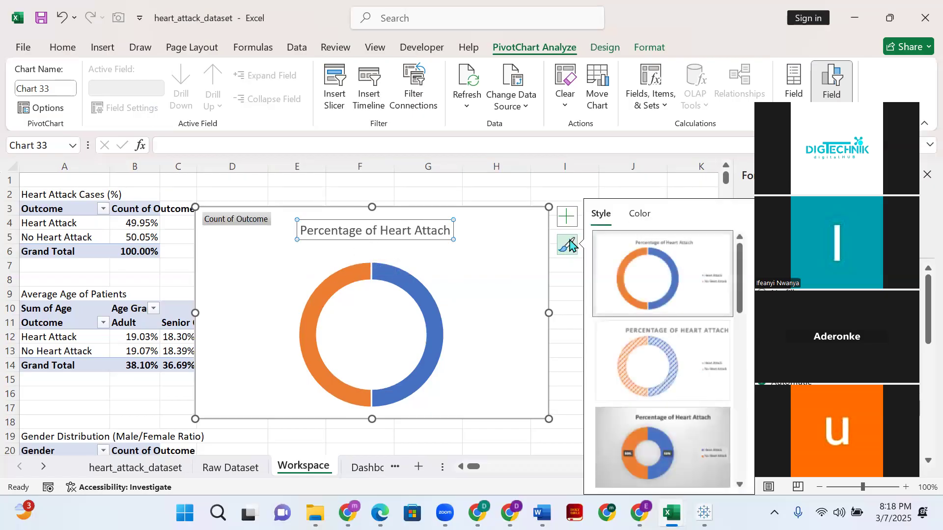
pyautogui.scroll(-5, 663, 304)
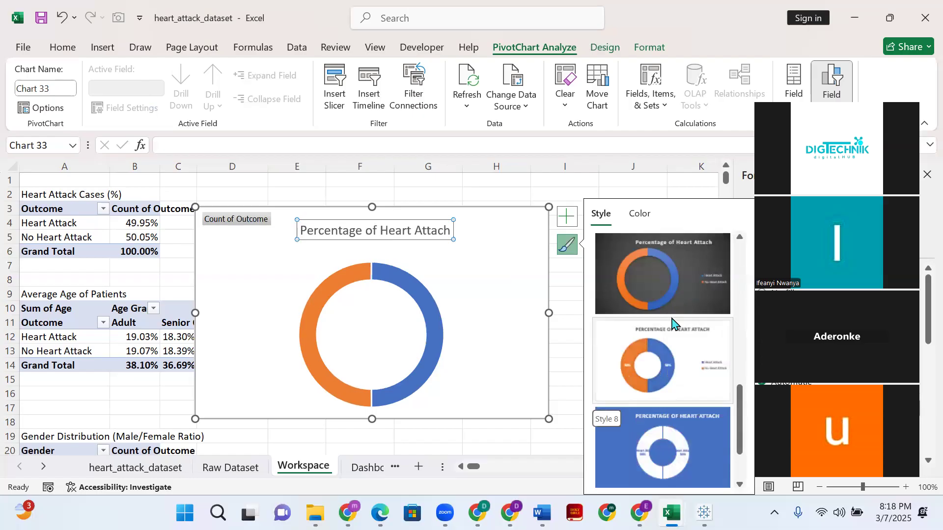
pyautogui.scroll(-1, 686, 379)
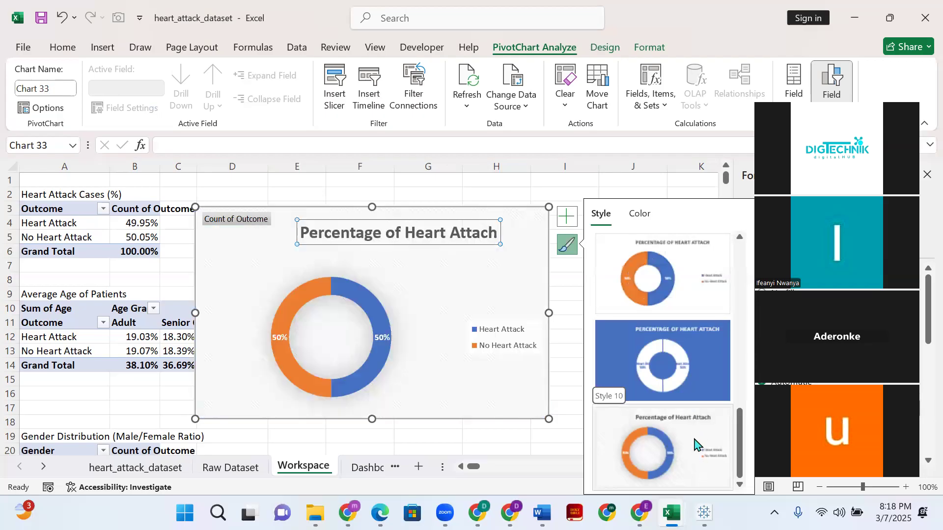
pyautogui.scroll(8, 692, 393)
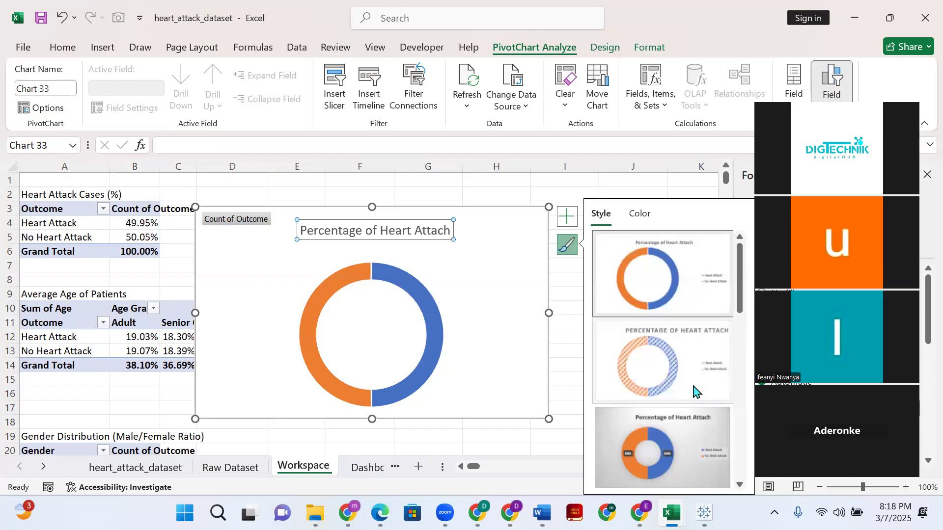
pyautogui.scroll(-2, 692, 388)
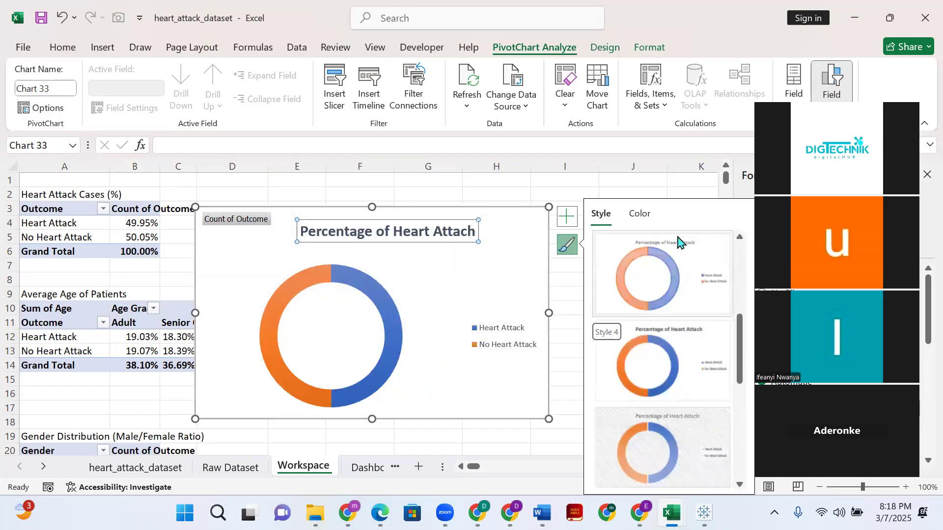
pyautogui.scroll(2, 677, 295)
pyautogui.click(652, 452)
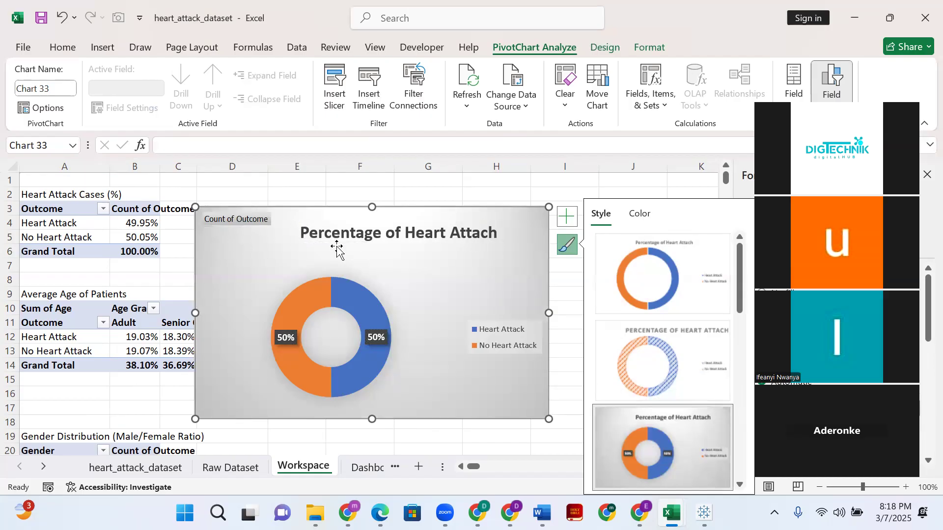
# - Centre the title over the styled doughnut chart and remove the chart's legend
pyautogui.moveTo(401, 219); pyautogui.dragTo(373, 231)
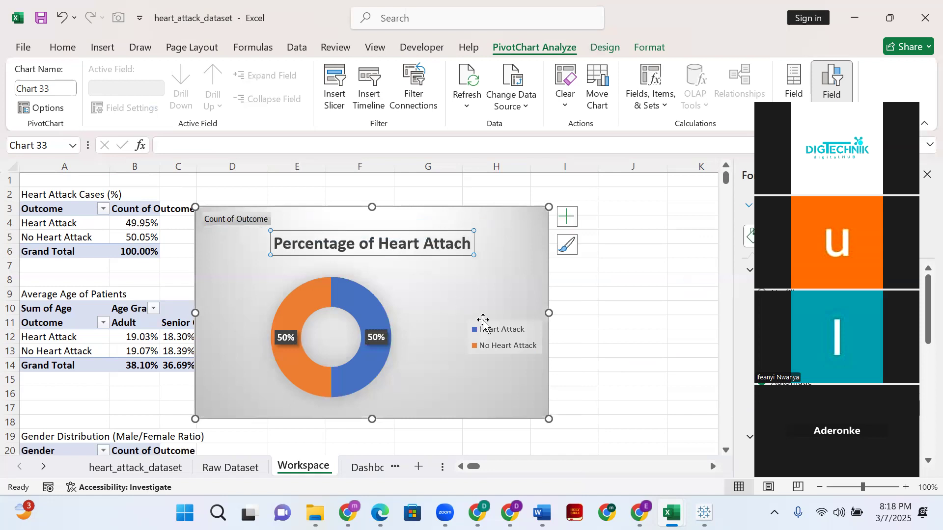
pyautogui.click(567, 216)
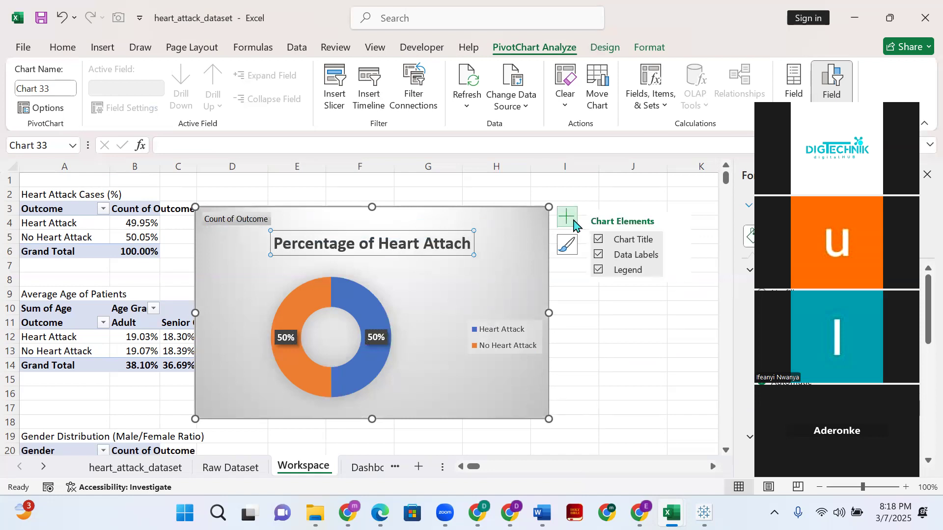
pyautogui.click(601, 271)
pyautogui.click(219, 222)
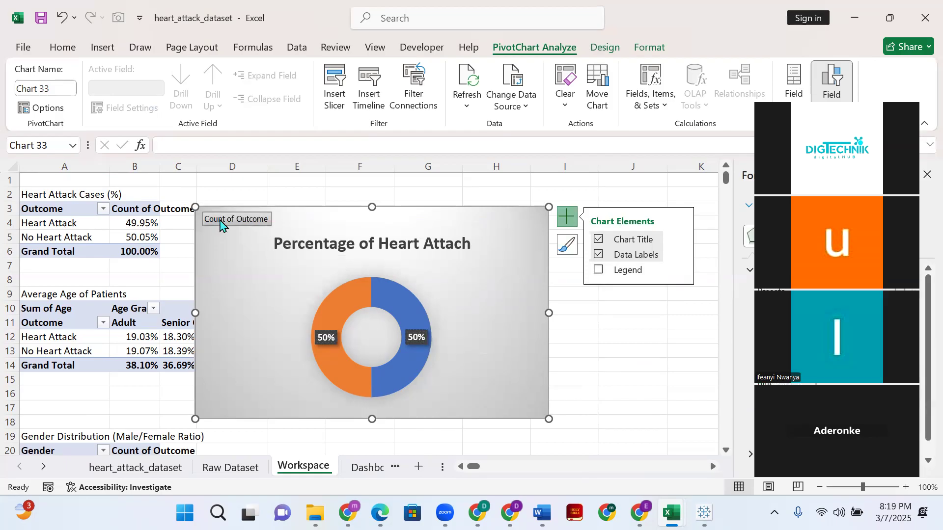
pyautogui.rightClick(241, 287)
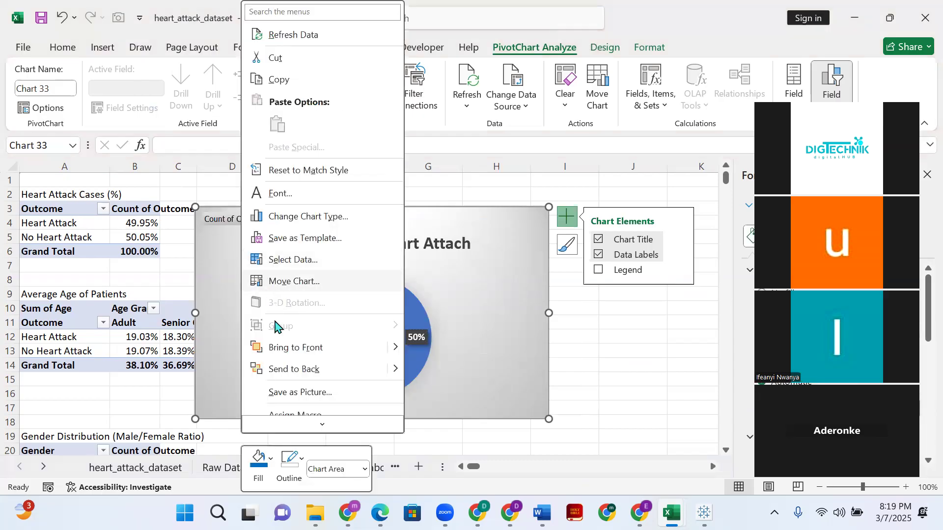
pyautogui.scroll(-2, 297, 371)
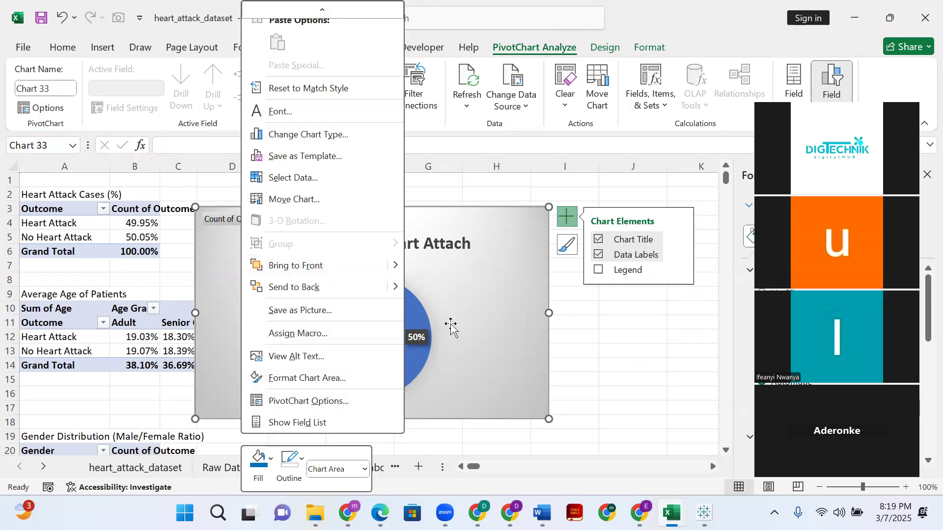
pyautogui.click(200, 319)
# - Move the doughnut chart over columns E to J near the sheet's first rows and make it slightly smaller
pyautogui.moveTo(385, 195); pyautogui.dragTo(406, 175)
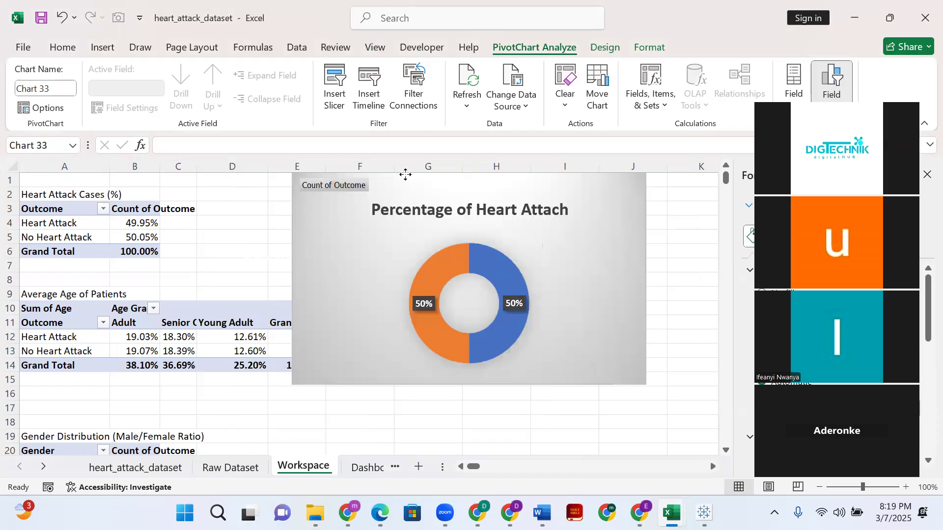
pyautogui.moveTo(462, 220); pyautogui.dragTo(481, 225)
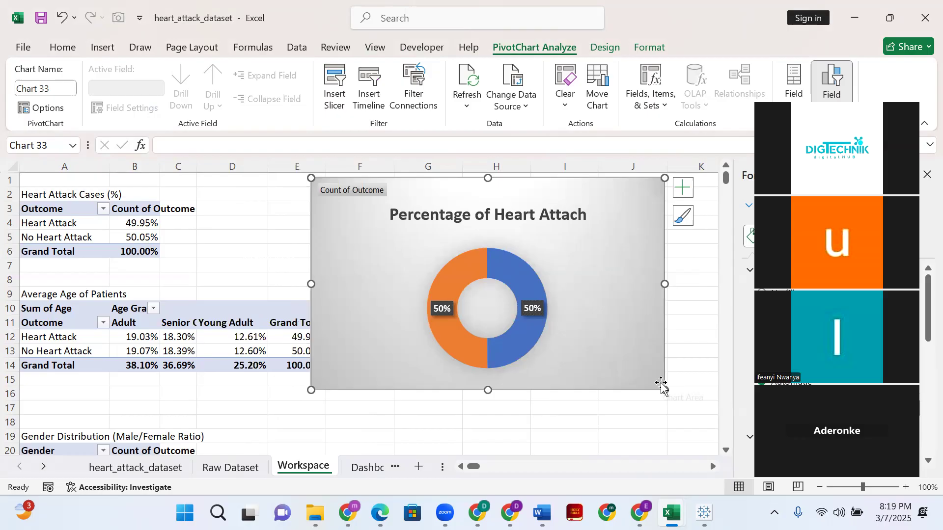
pyautogui.moveTo(666, 391); pyautogui.dragTo(550, 321)
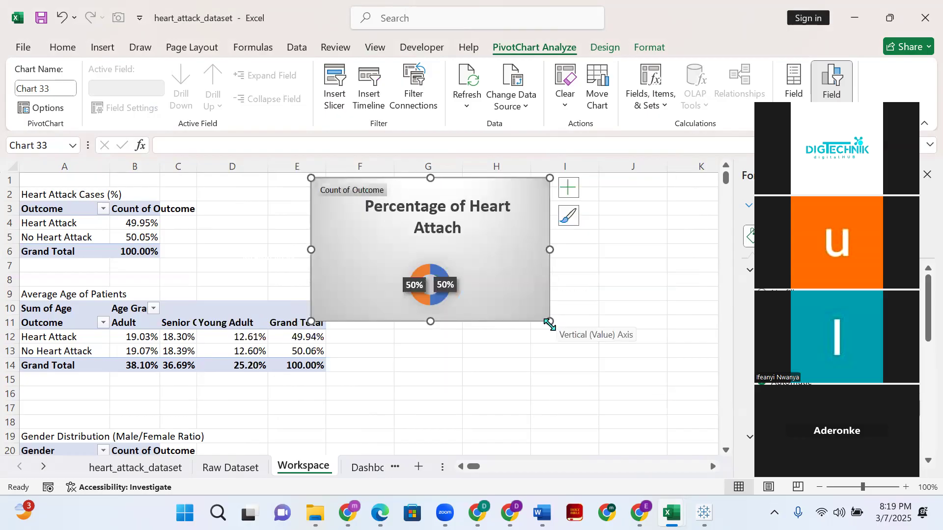
pyautogui.moveTo(549, 325); pyautogui.dragTo(652, 384)
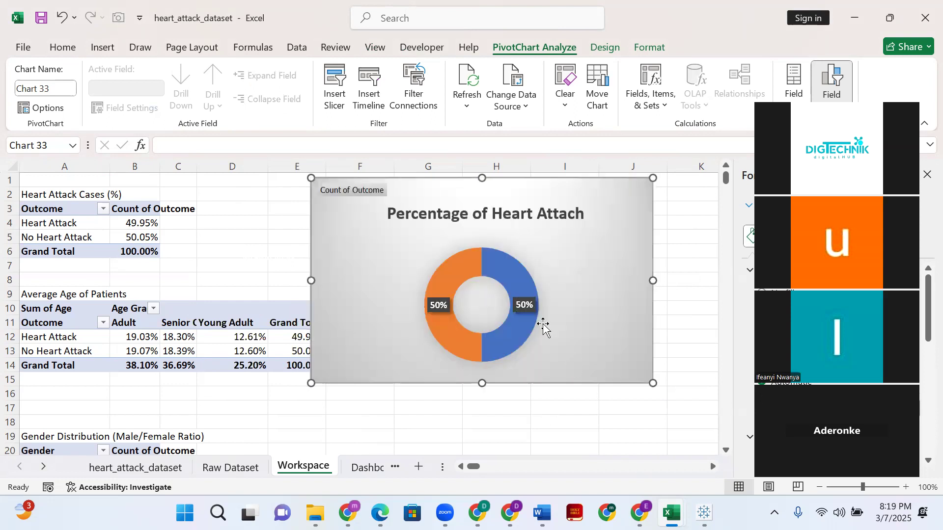
# - Reduce the font size of the whole doughnut chart title to 10.5
pyautogui.click(502, 213)
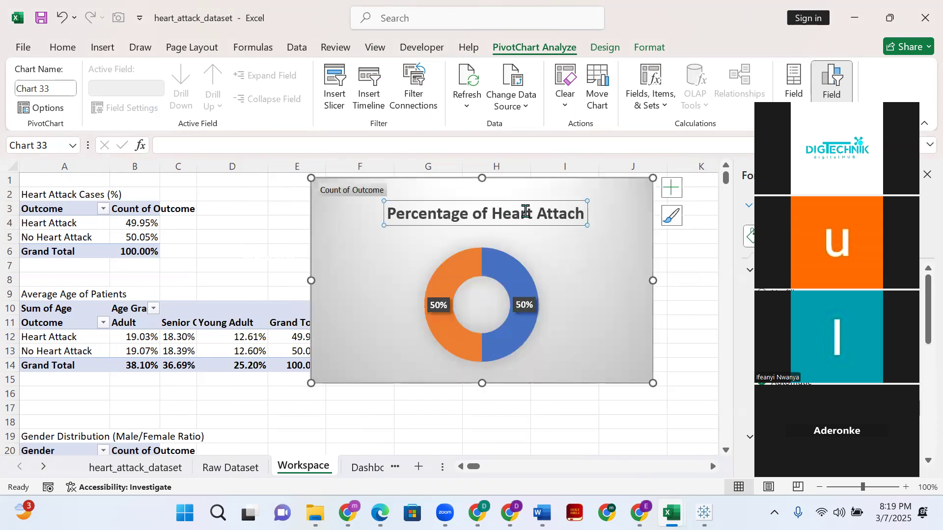
pyautogui.doubleClick(527, 217)
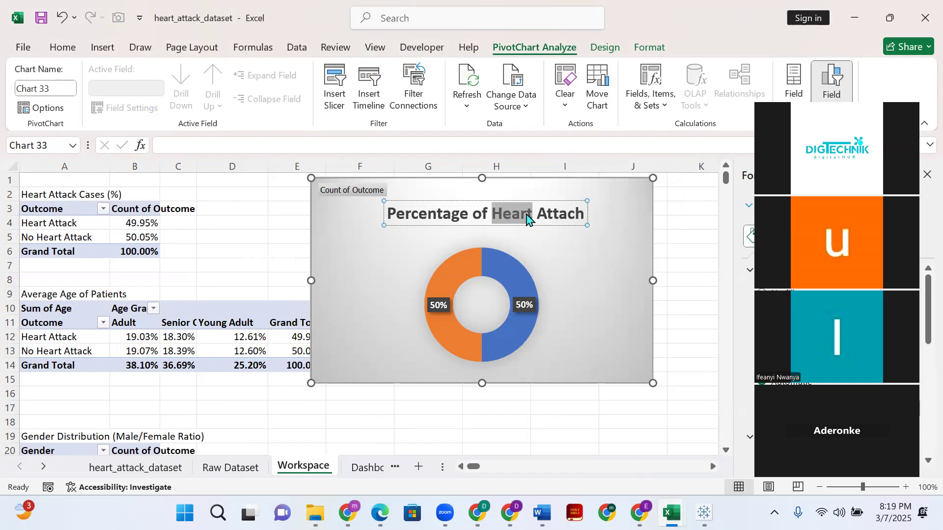
pyautogui.hotkey('ctrl', 'a')
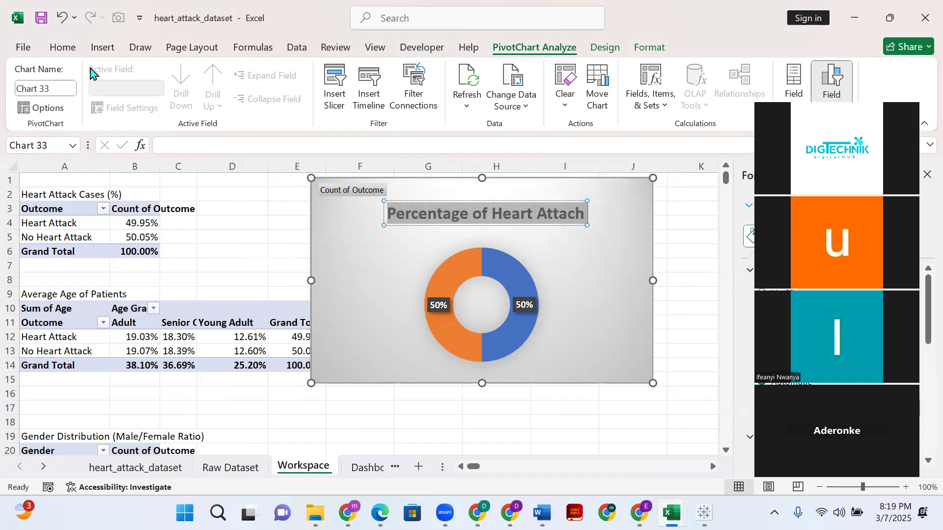
pyautogui.click(63, 48)
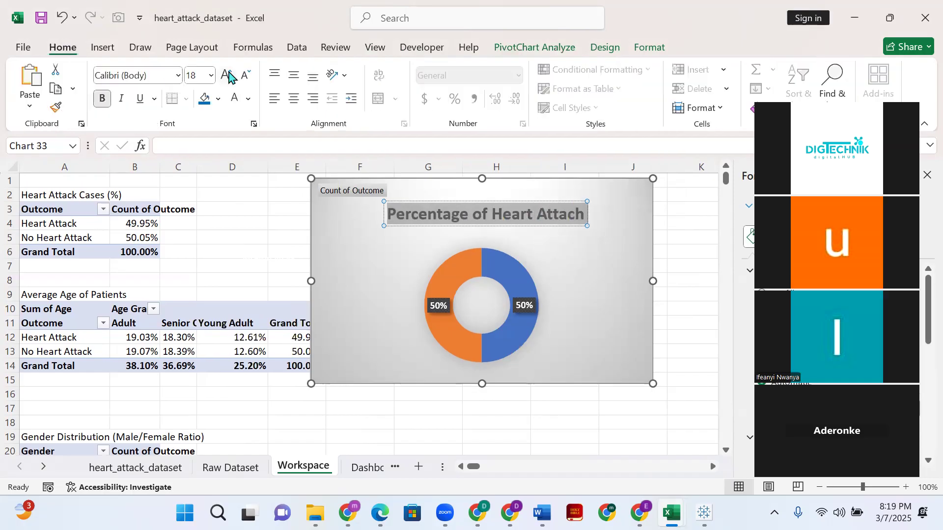
pyautogui.click(243, 77)
pyautogui.click(243, 78)
pyautogui.click(243, 78)
pyautogui.click(243, 78)
pyautogui.click(243, 78)
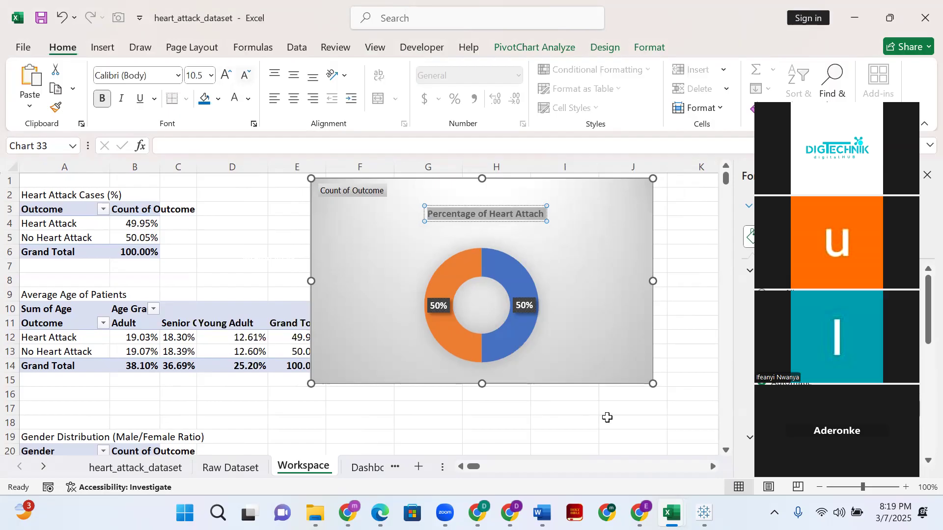
# - Shrink the doughnut chart until it spans about columns F to H and rows 1 to 9
pyautogui.click(639, 366)
pyautogui.moveTo(655, 384); pyautogui.dragTo(589, 344)
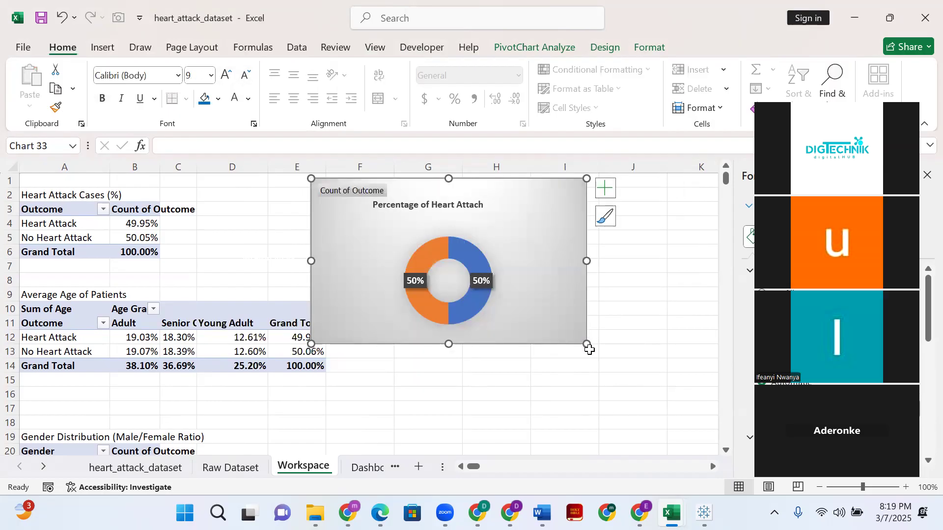
pyautogui.keyDown('shift'); pyautogui.click(589, 348); pyautogui.keyUp('shift')
pyautogui.moveTo(588, 347); pyautogui.dragTo(511, 299)
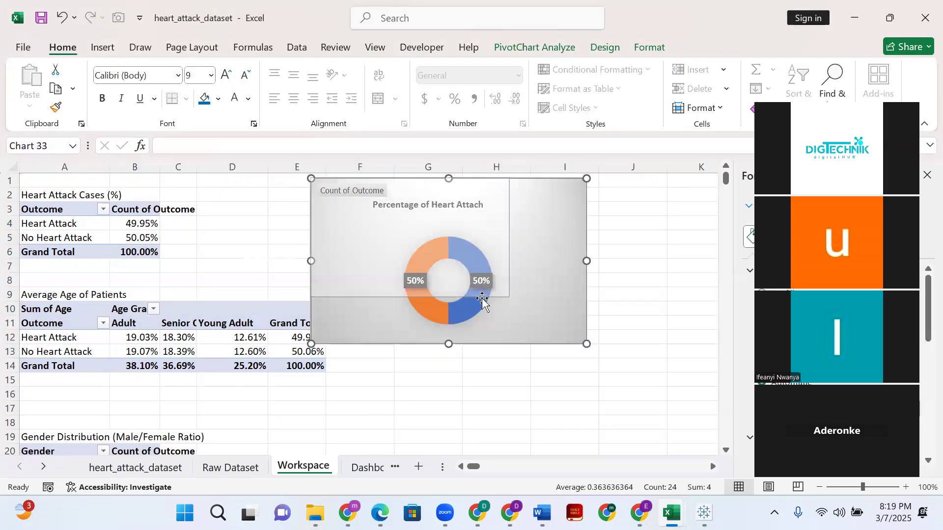
# - Move the chart title slightly lower so it clears the Count of Outcome field button
pyautogui.click(434, 192)
pyautogui.click(433, 199)
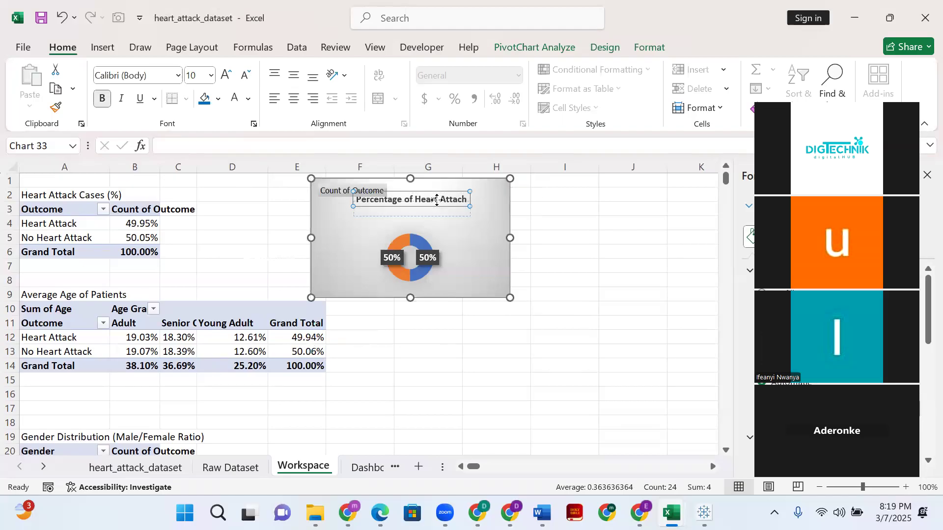
pyautogui.moveTo(437, 199); pyautogui.dragTo(437, 209)
pyautogui.click(449, 248)
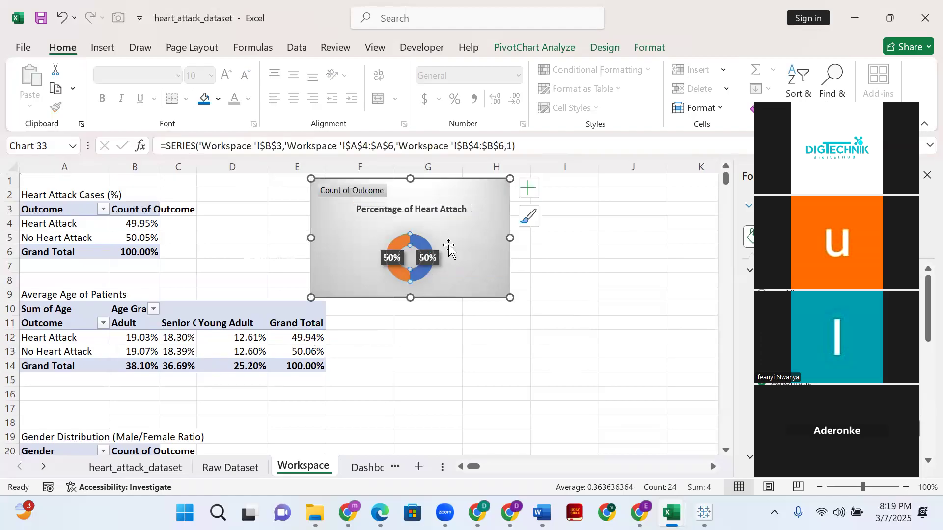
pyautogui.click(450, 284)
pyautogui.click(427, 279)
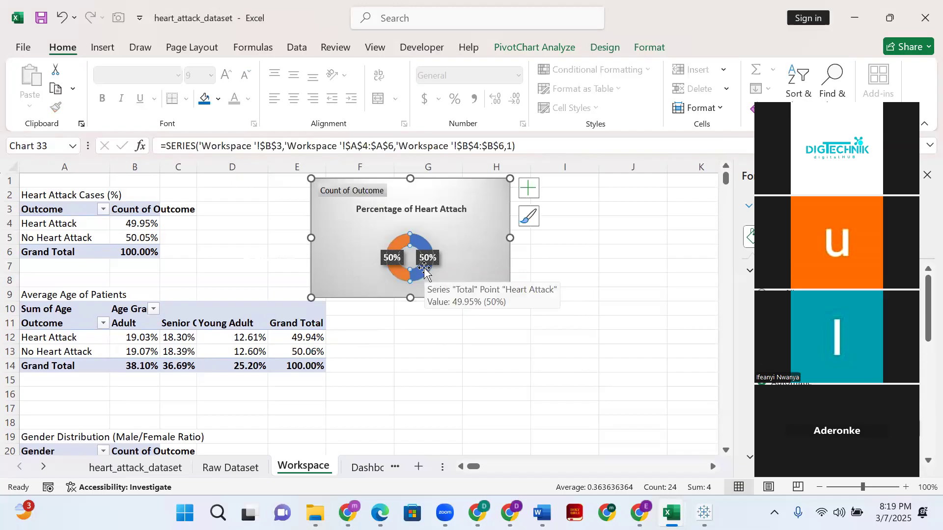
pyautogui.moveTo(432, 271)
pyautogui.mouseDown()
pyautogui.moveTo(459, 280)
pyautogui.moveTo(431, 259)
pyautogui.moveTo(434, 283)
pyautogui.mouseUp()
pyautogui.hotkey('ctrl', 'z')
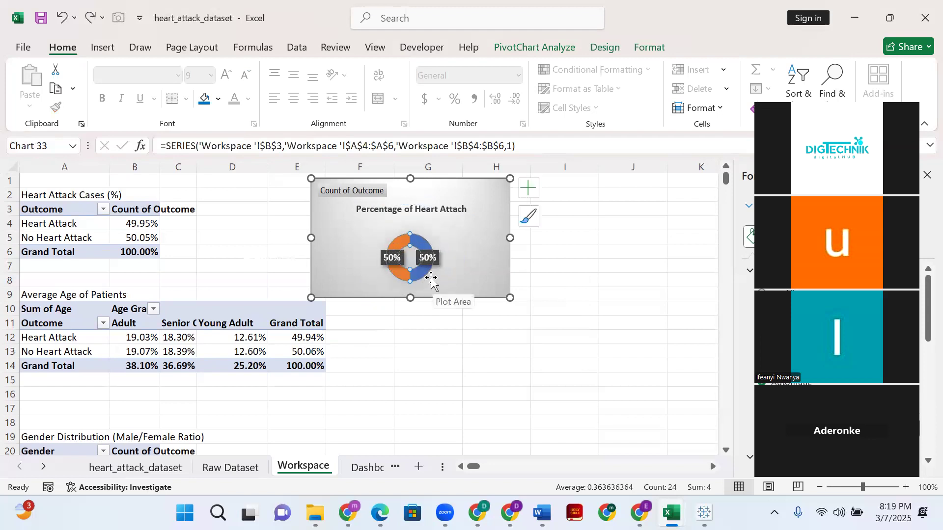
# - Enlarge the doughnut's plot area to fill most of the chart height and shift the title up just above the ring
pyautogui.click(399, 290)
pyautogui.click(388, 233)
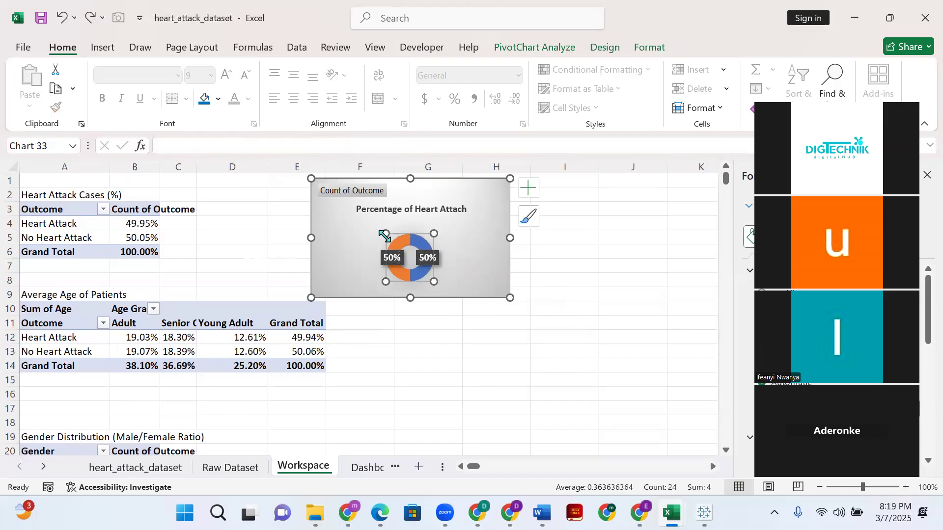
pyautogui.moveTo(379, 231); pyautogui.dragTo(356, 207)
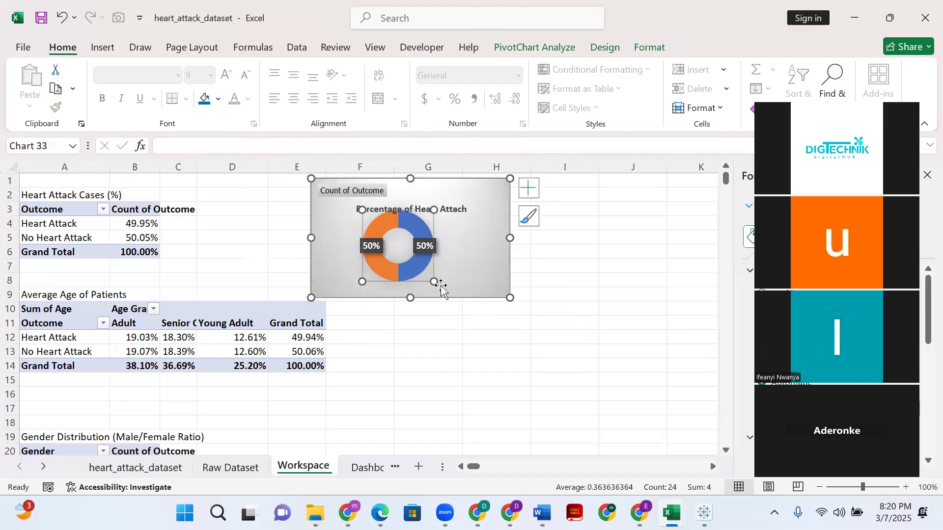
pyautogui.moveTo(435, 282); pyautogui.dragTo(448, 295)
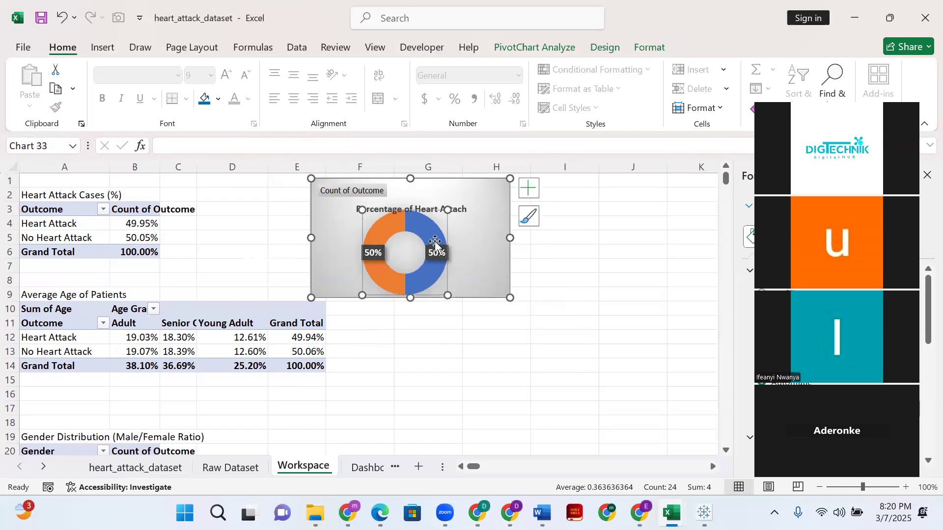
pyautogui.click(452, 210)
pyautogui.moveTo(440, 197); pyautogui.dragTo(433, 198)
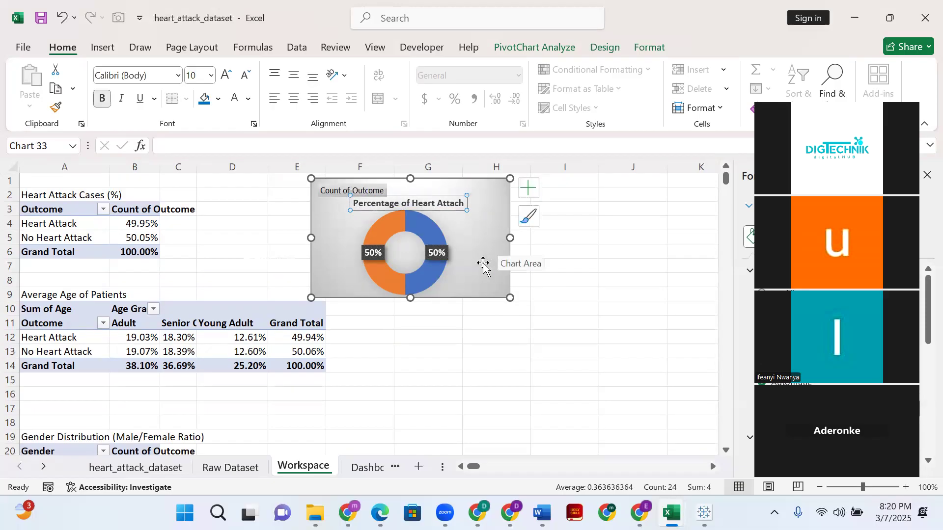
# - Move the doughnut chart lower on the Workspace sheet and cut it from there
pyautogui.moveTo(482, 274); pyautogui.dragTo(467, 378)
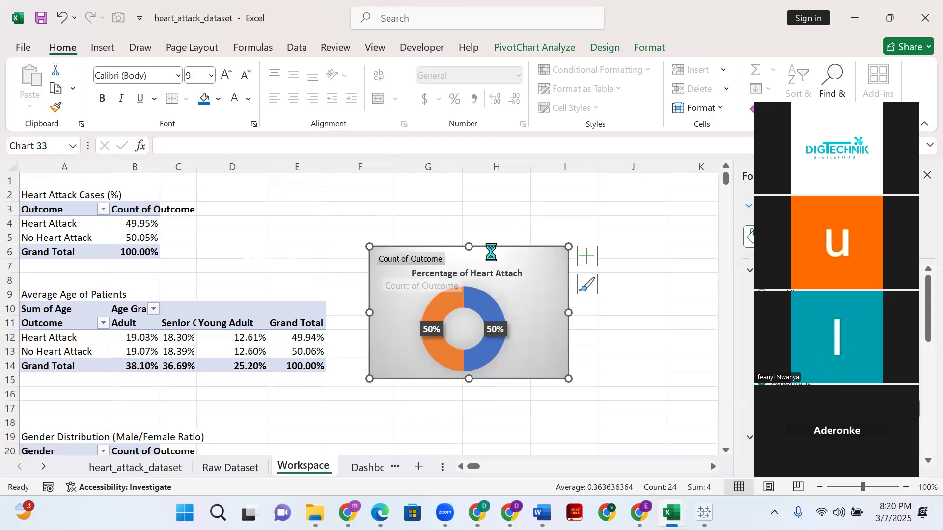
pyautogui.hotkey('ctrl', 'x')
pyautogui.click(470, 195)
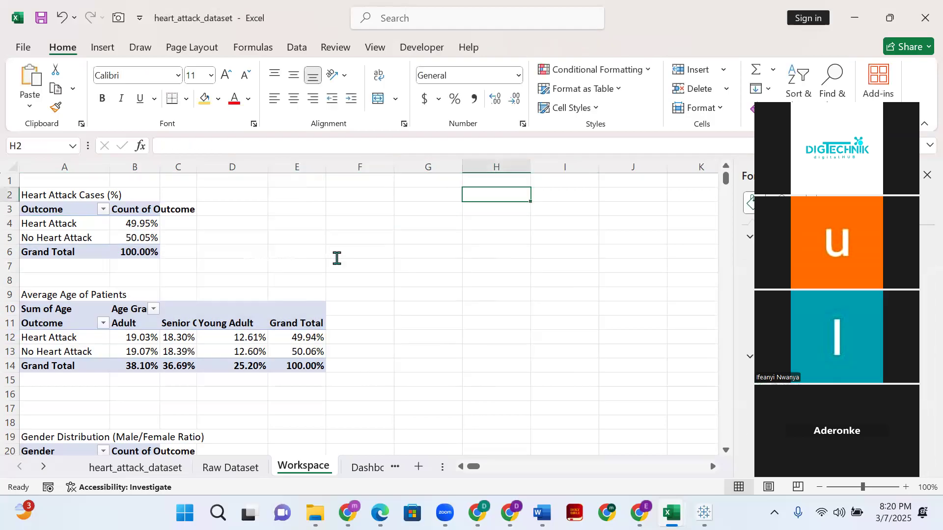
# - Delete the two empty text boxes left beside the Heart Attack Cases pivot table
pyautogui.click(275, 258)
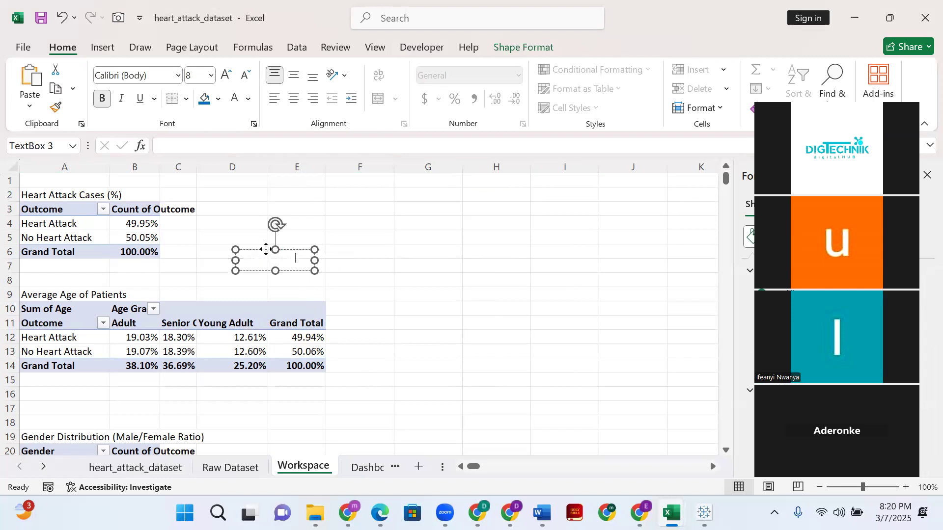
pyautogui.press('Delete')
pyautogui.click(332, 258)
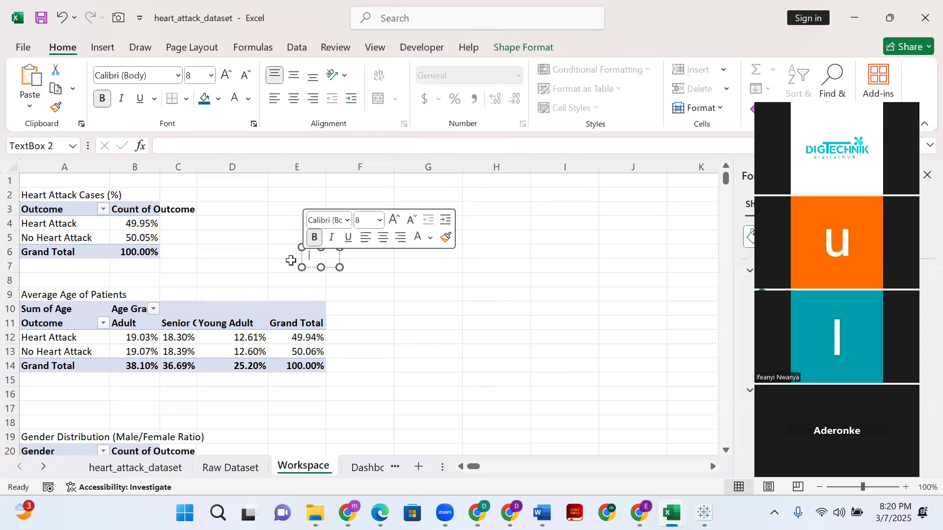
pyautogui.press('Escape')
pyautogui.press('Delete')
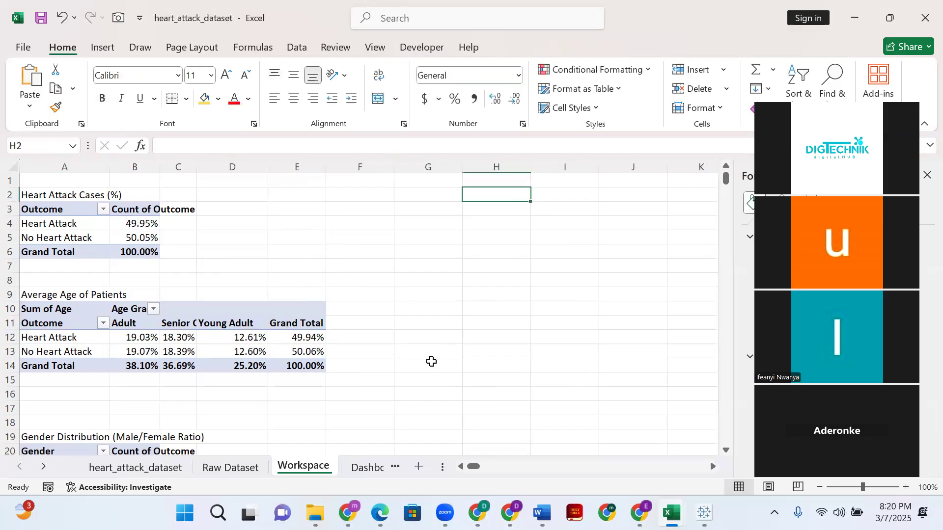
# - Paste the cut doughnut chart onto Sheet4 and reposition it over about cells E3 to H12
pyautogui.click(378, 468)
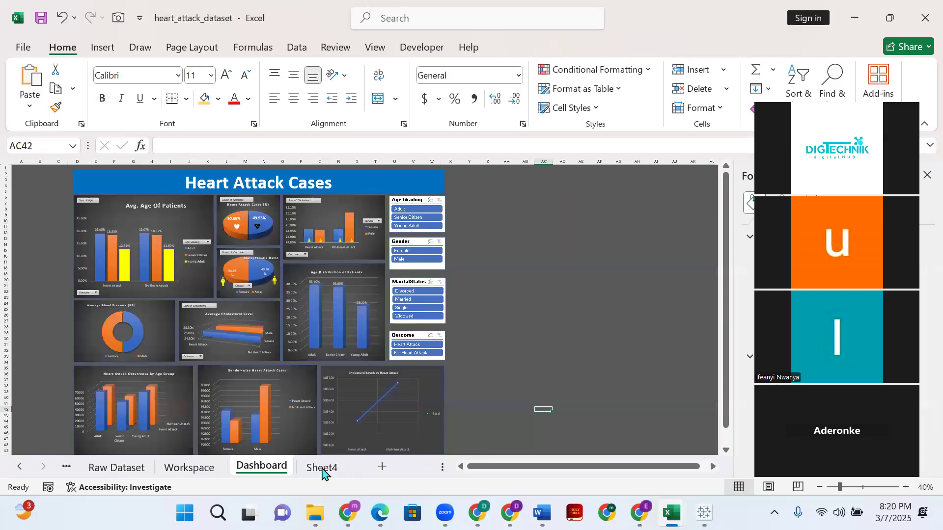
pyautogui.hotkey('ctrl', 'pagedown')
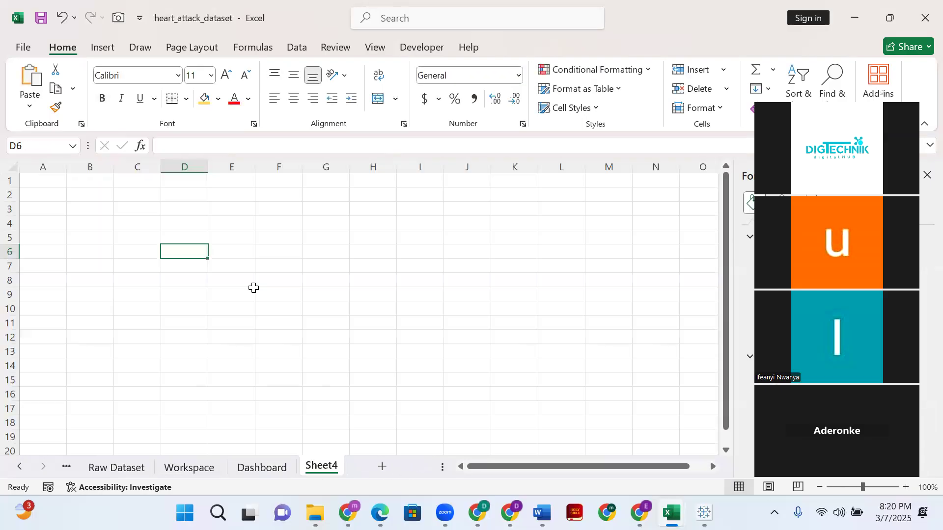
pyautogui.hotkey('ctrl', 'v')
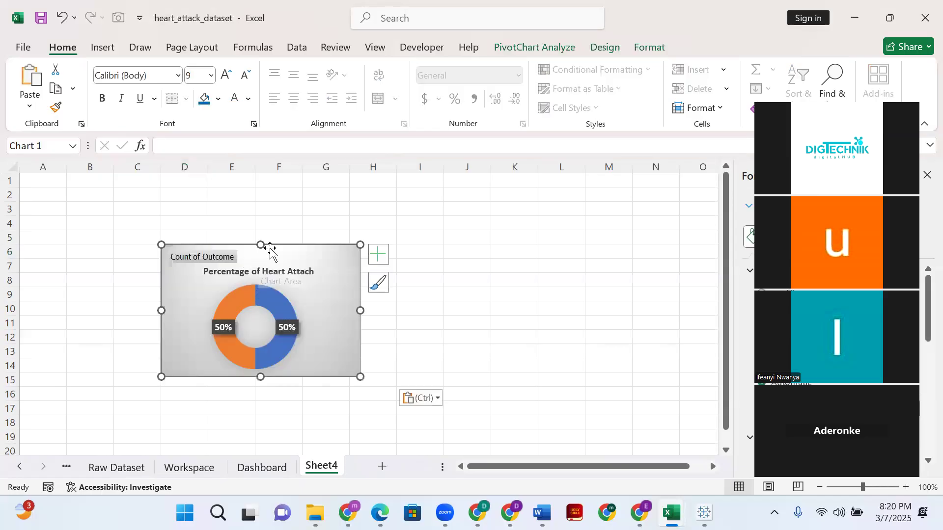
pyautogui.moveTo(271, 248); pyautogui.dragTo(318, 209)
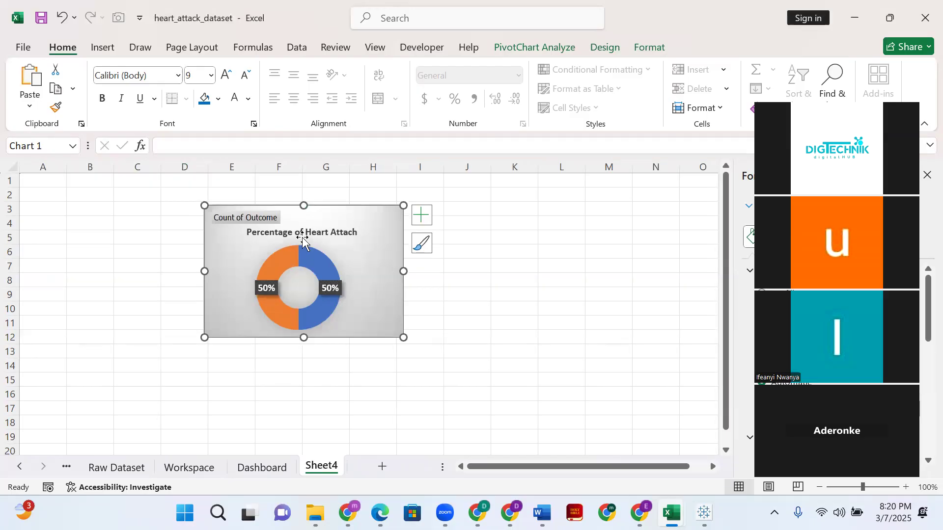
# - Examine the heart icons placed on the Heart Attack Cases (%) pie chart in the Dashboard sheet
pyautogui.click(104, 48)
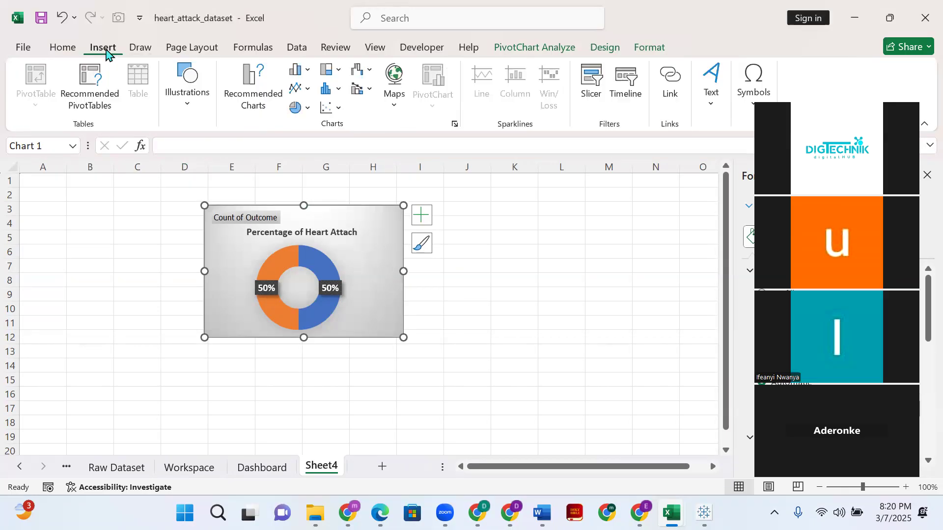
pyautogui.click(188, 105)
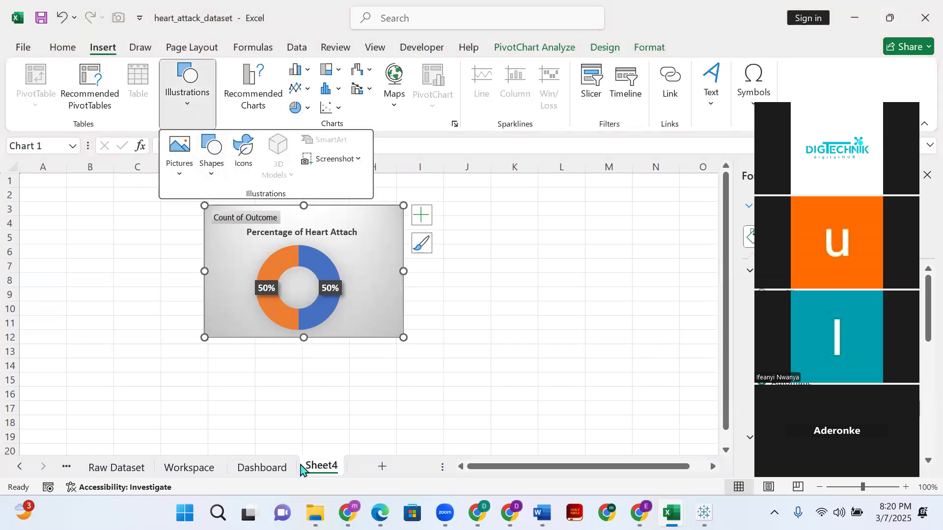
pyautogui.click(263, 467)
pyautogui.click(261, 469)
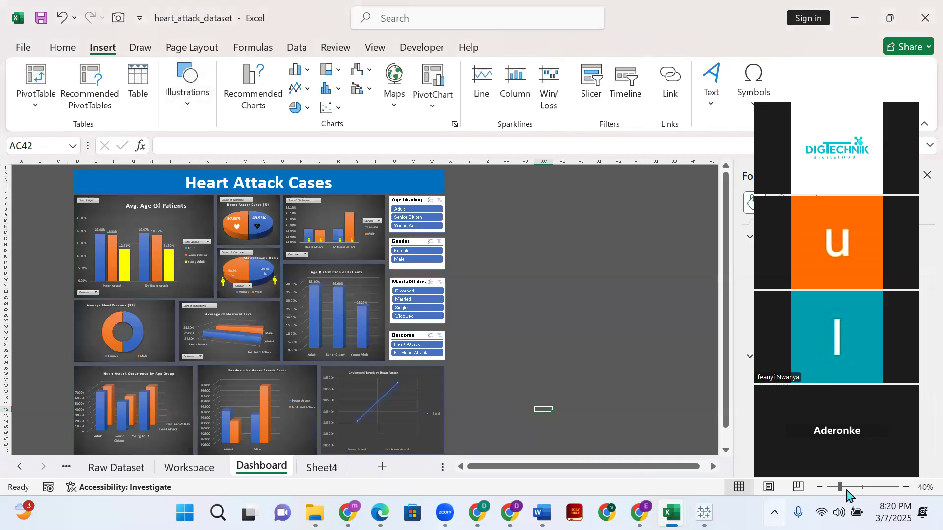
pyautogui.moveTo(841, 487); pyautogui.dragTo(852, 487)
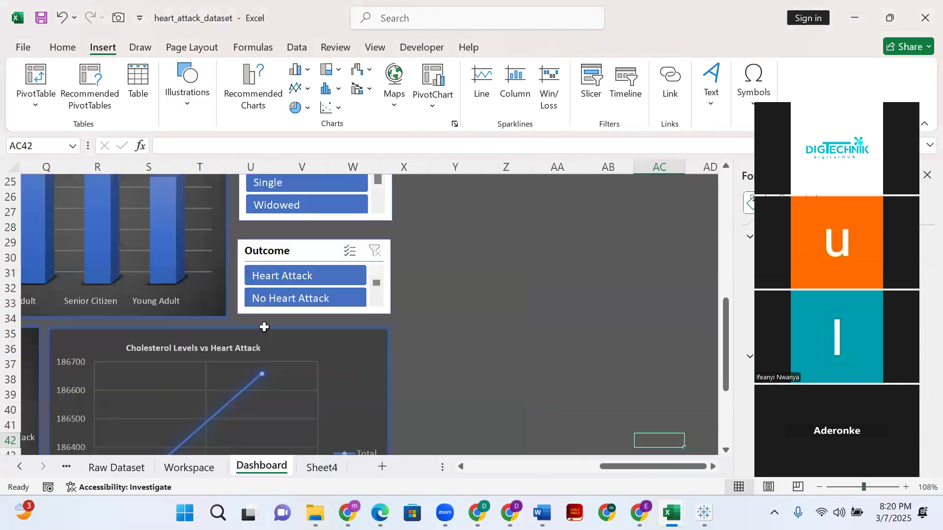
pyautogui.moveTo(604, 467); pyautogui.dragTo(542, 473)
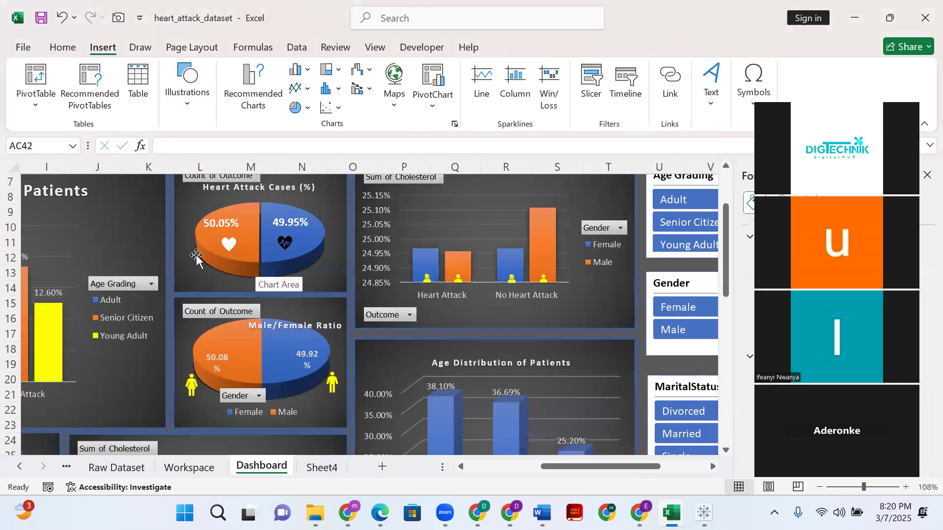
pyautogui.moveTo(254, 257)
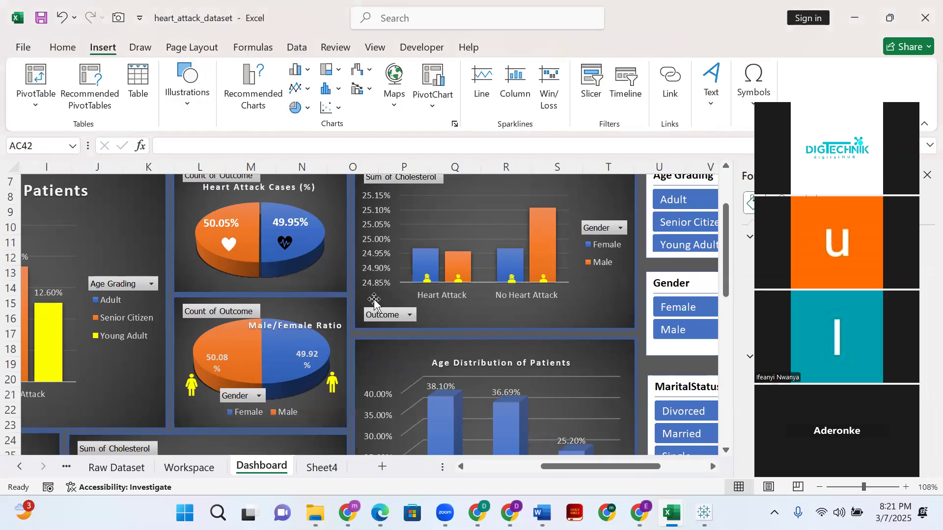
pyautogui.scroll(2, 370, 301)
pyautogui.scroll(-1, 370, 301)
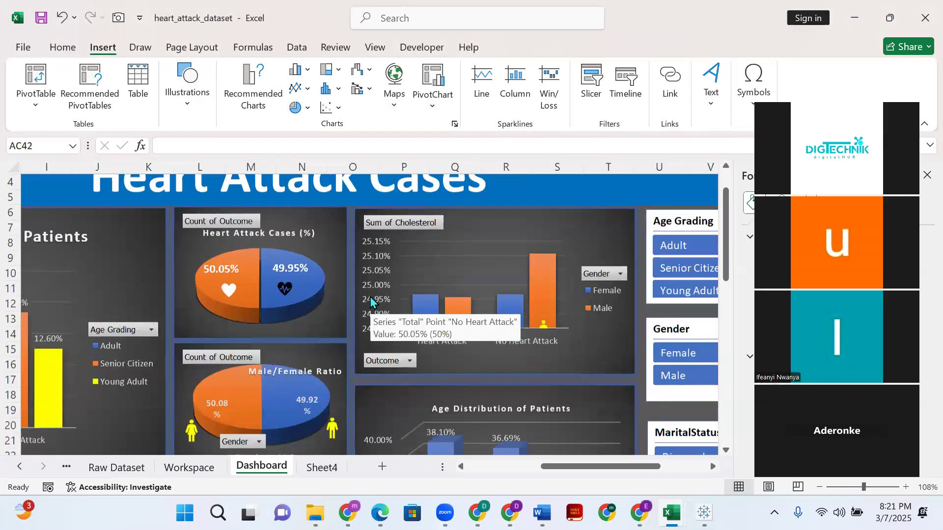
pyautogui.scroll(1, 371, 301)
pyautogui.scroll(-1, 370, 301)
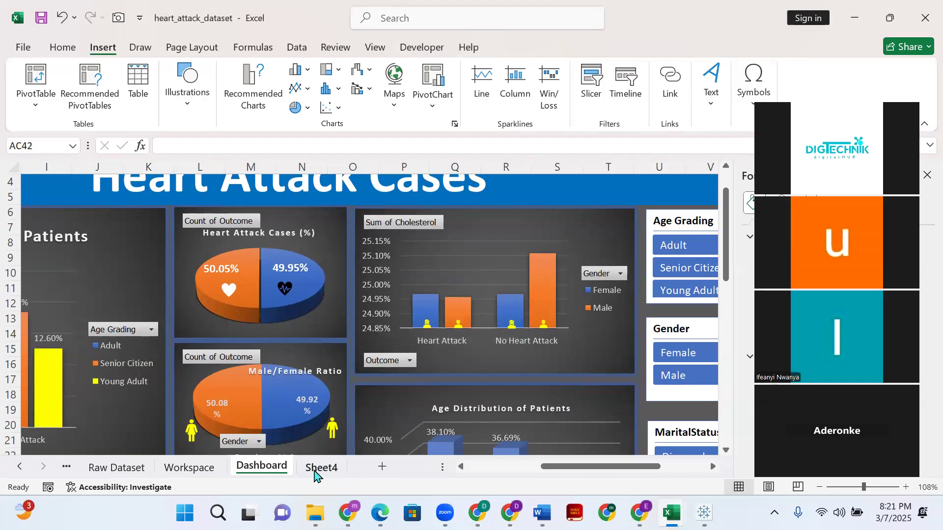
# - Find stock icons for "heart" and insert the solid heart and the heartbeat heart into the doughnut chart on Sheet4
pyautogui.click(320, 467)
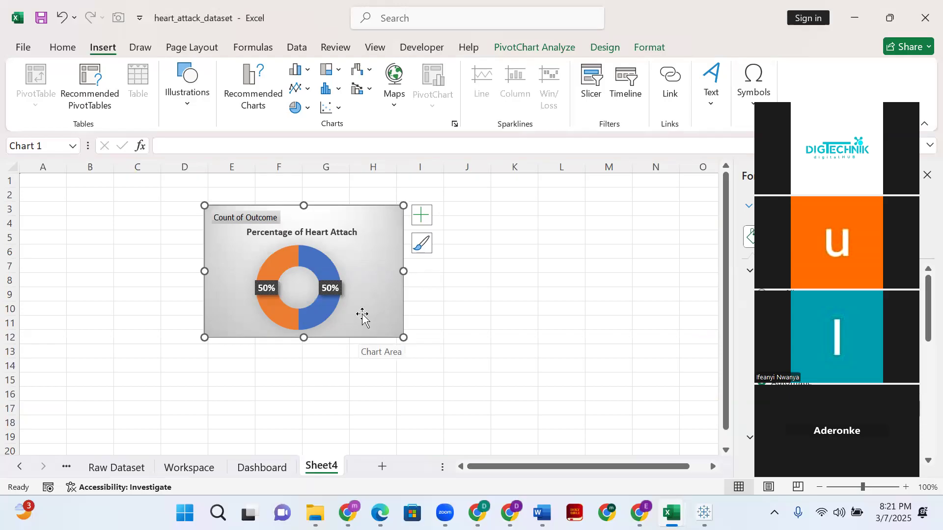
pyautogui.click(188, 103)
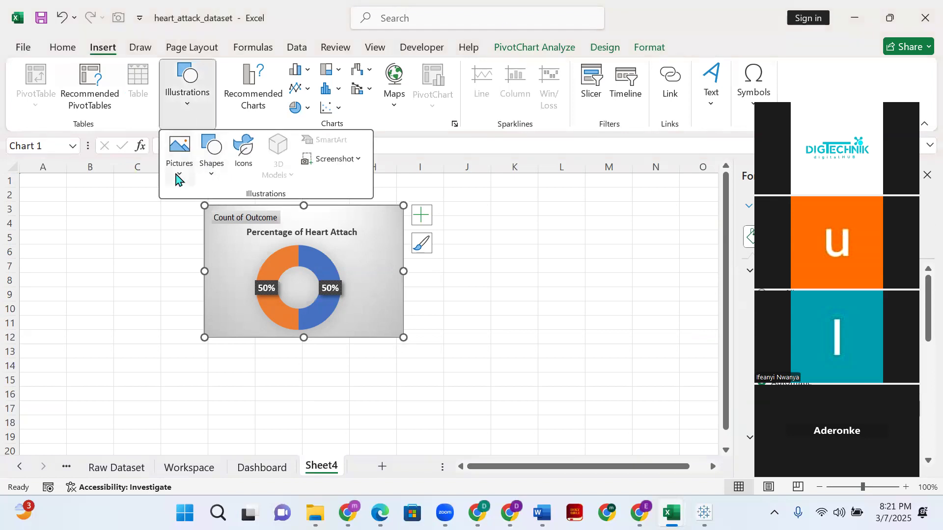
pyautogui.click(244, 156)
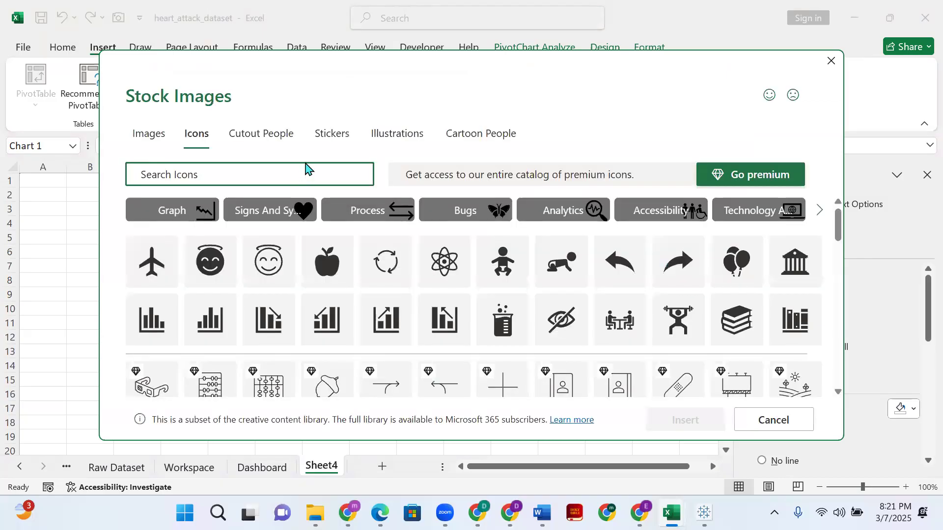
pyautogui.write('heart')
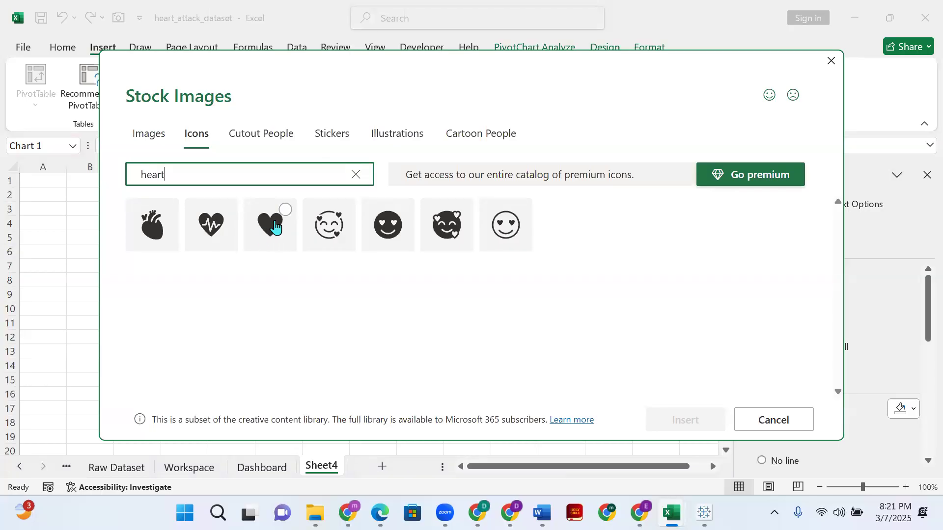
pyautogui.click(263, 231)
pyautogui.click(217, 226)
pyautogui.click(684, 421)
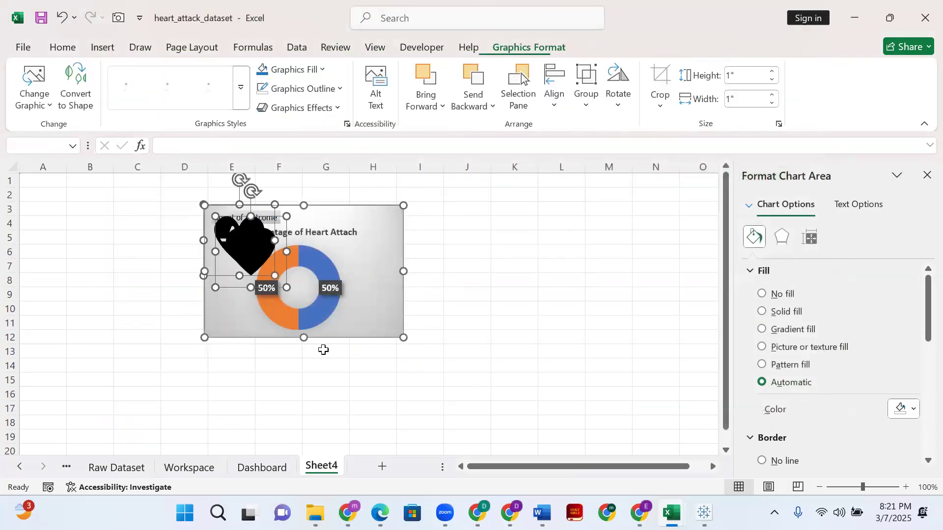
# - Shrink the heart icons to about 0.58 by 0.55 inches and place the solid one beside the orange half, the heartbeat one beside the blue half
pyautogui.moveTo(278, 281); pyautogui.dragTo(234, 281)
pyautogui.click(396, 220)
pyautogui.moveTo(339, 302); pyautogui.dragTo(395, 272)
# - Fill the heartbeat icon with black and the solid heart icon with standard red
pyautogui.click(357, 287)
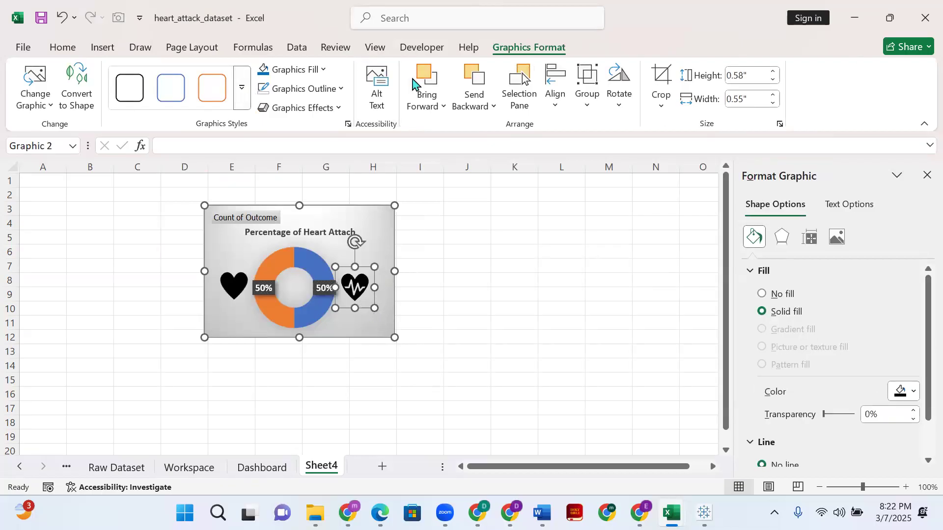
pyautogui.click(326, 71)
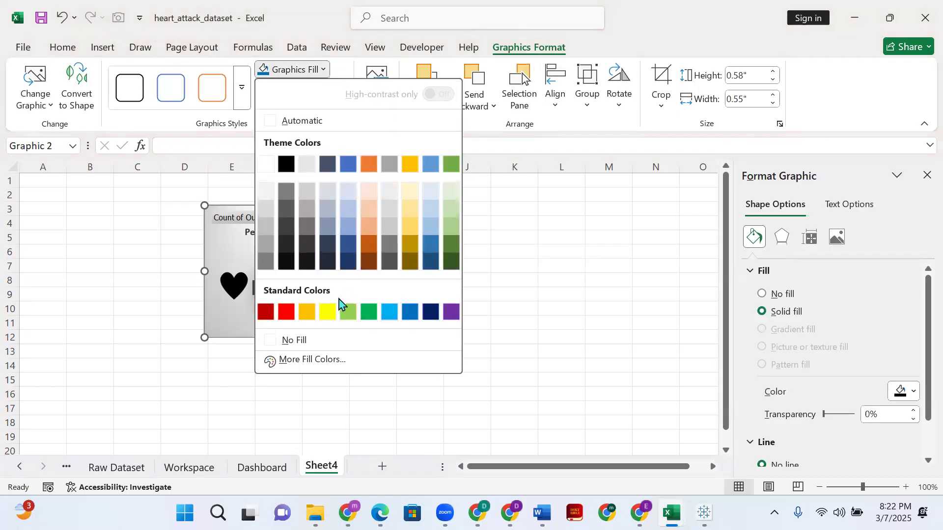
pyautogui.click(286, 163)
pyautogui.click(231, 286)
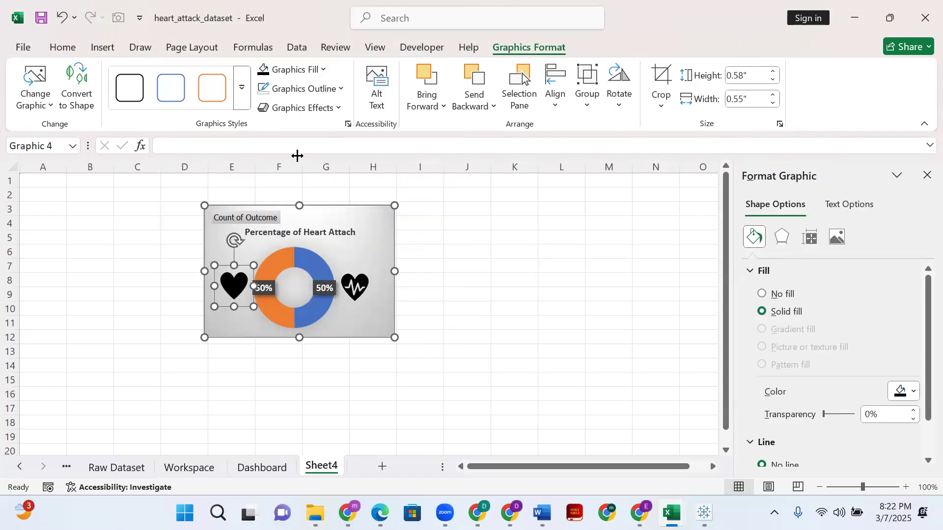
pyautogui.click(325, 71)
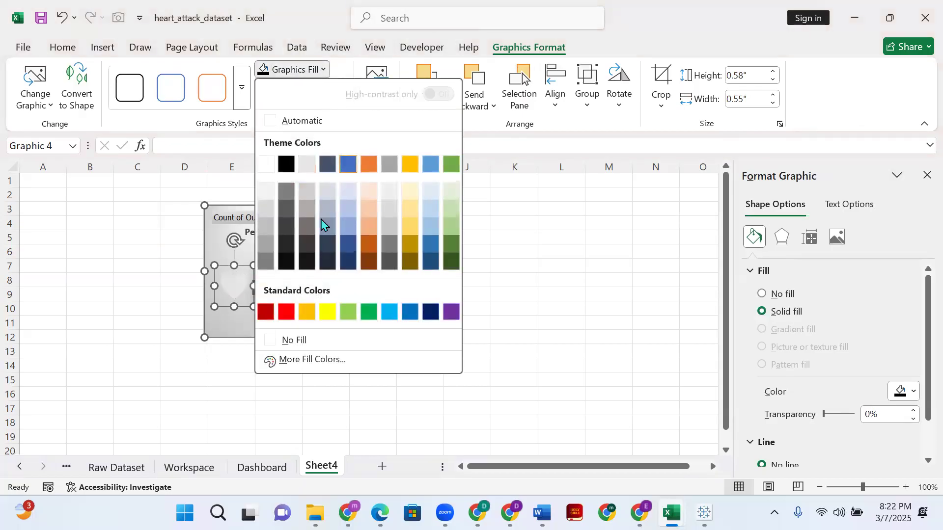
pyautogui.click(287, 311)
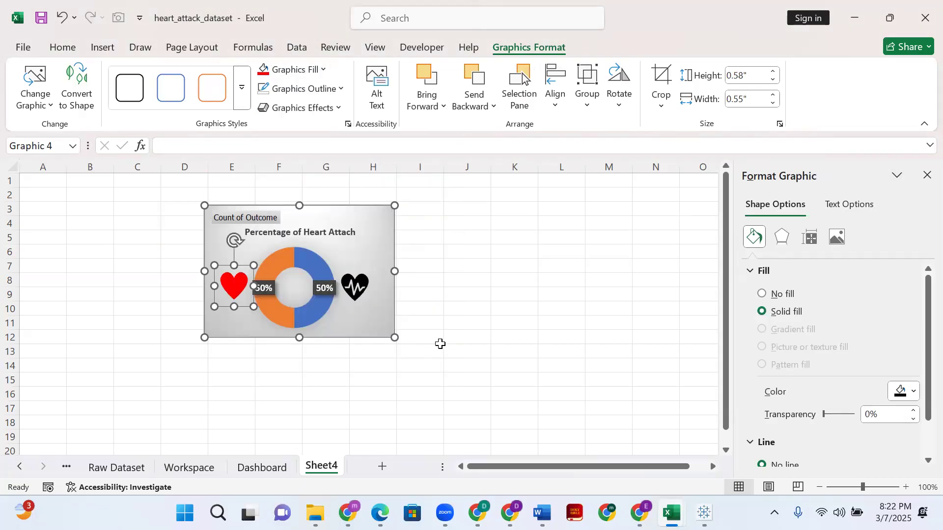
pyautogui.click(471, 299)
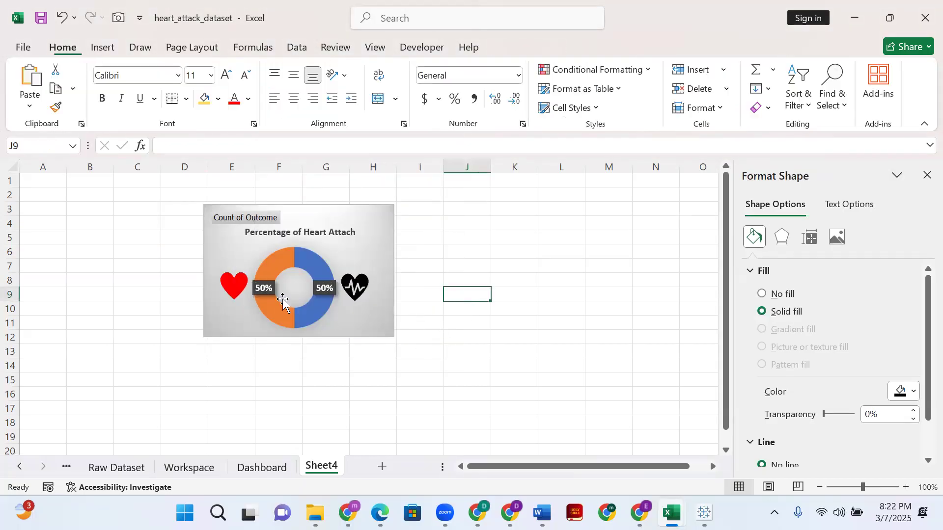
# - Shrink both heart icons further beside the ring and shift the doughnut chart to span about cells E3 to I12
pyautogui.click(361, 291)
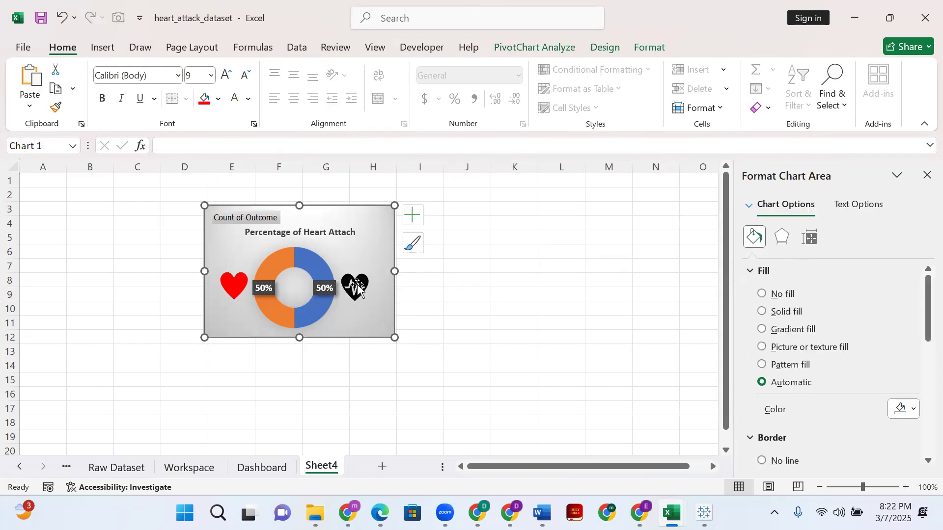
pyautogui.click(357, 287)
pyautogui.moveTo(375, 308); pyautogui.dragTo(366, 297)
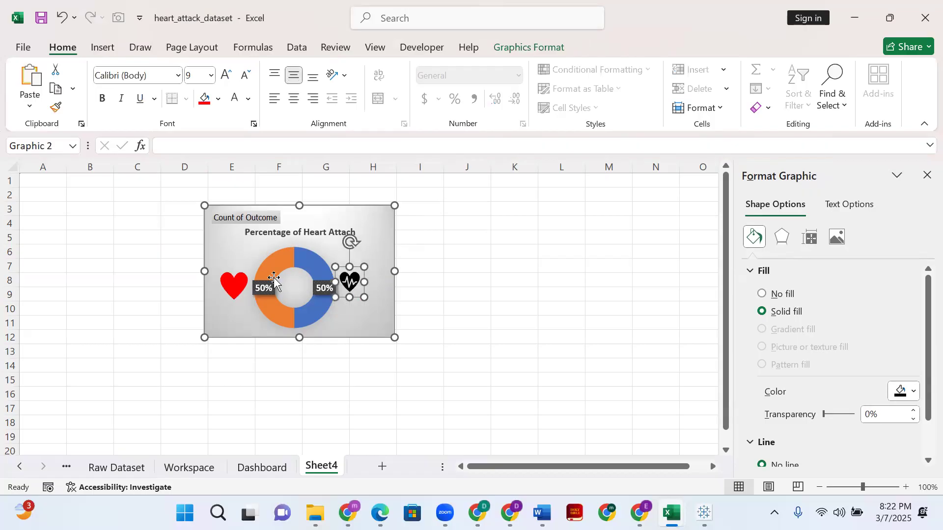
pyautogui.click(243, 290)
pyautogui.moveTo(214, 307); pyautogui.dragTo(224, 296)
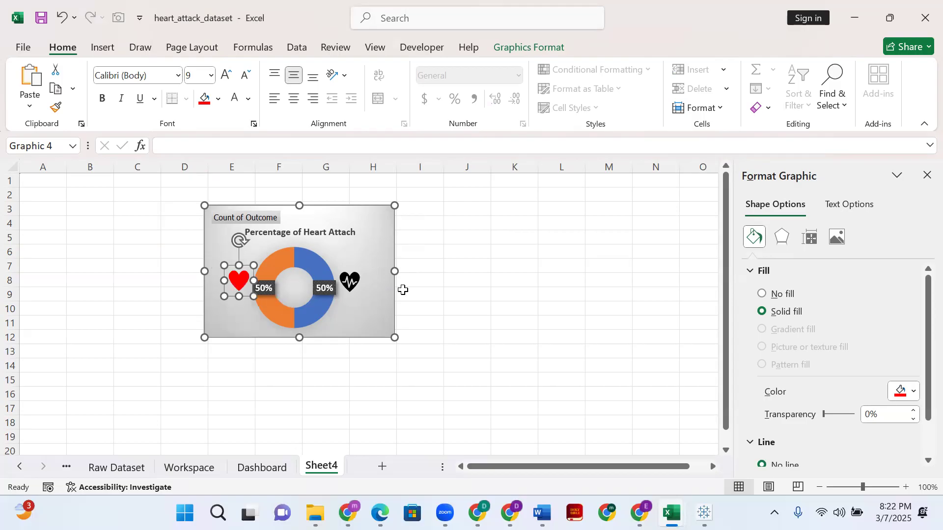
pyautogui.click(351, 284)
pyautogui.moveTo(365, 297); pyautogui.dragTo(362, 294)
pyautogui.click(383, 311)
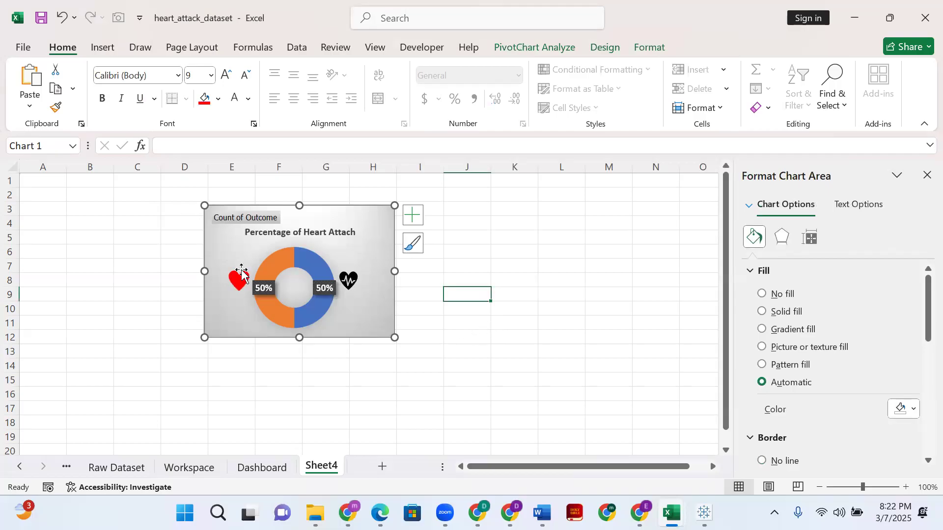
pyautogui.moveTo(351, 208); pyautogui.dragTo(388, 208)
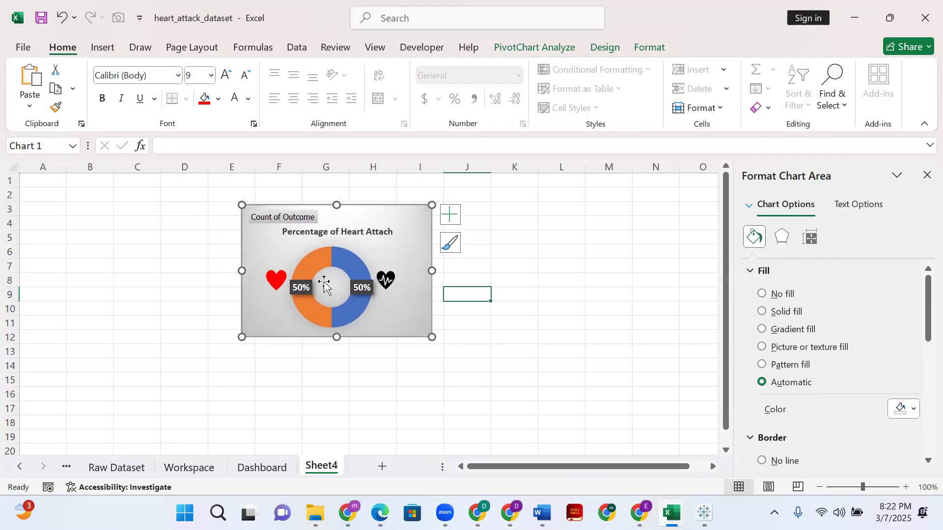
# - Set the doughnut chart's percentage data labels to No Fill
pyautogui.click(300, 290)
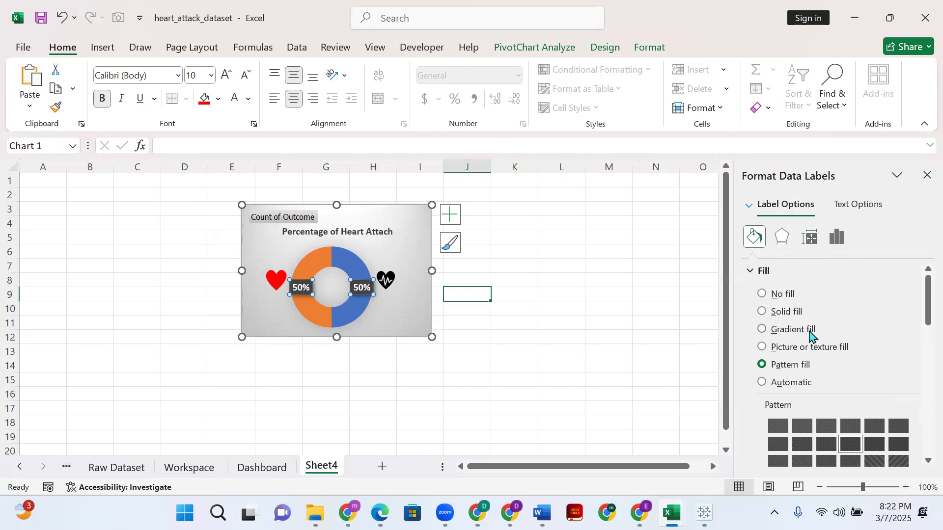
pyautogui.scroll(-5, 810, 334)
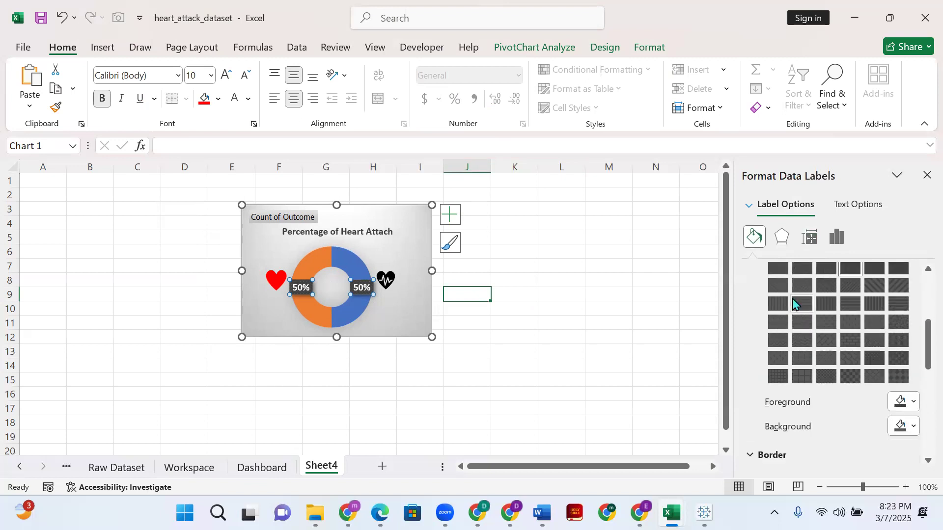
pyautogui.scroll(-4, 786, 324)
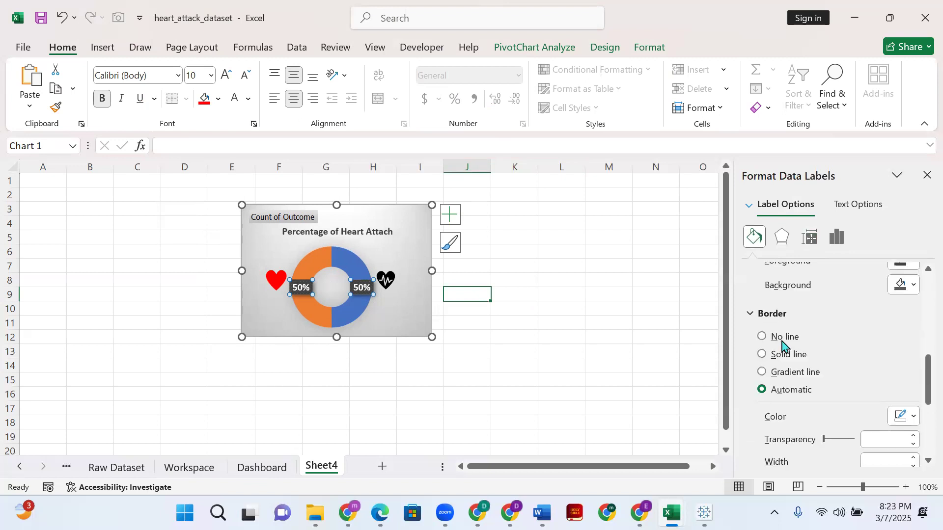
pyautogui.scroll(-5, 782, 344)
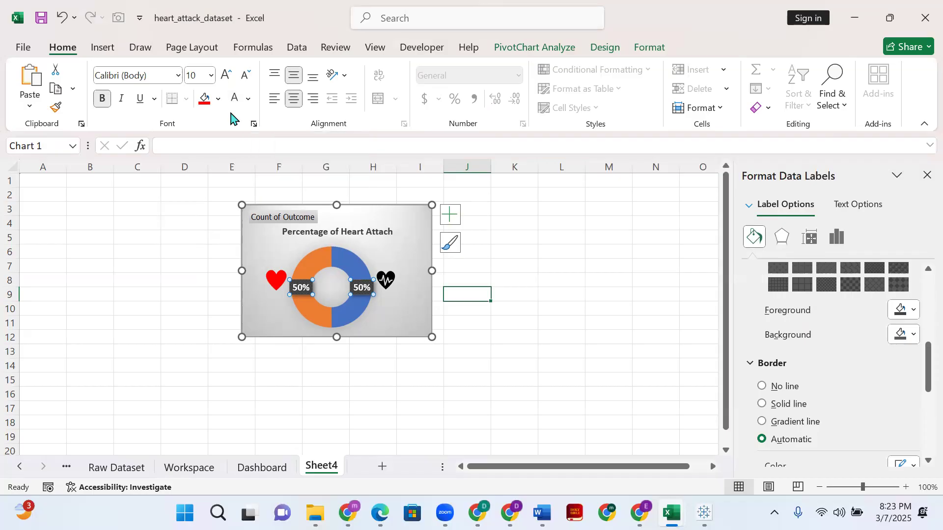
pyautogui.click(596, 50)
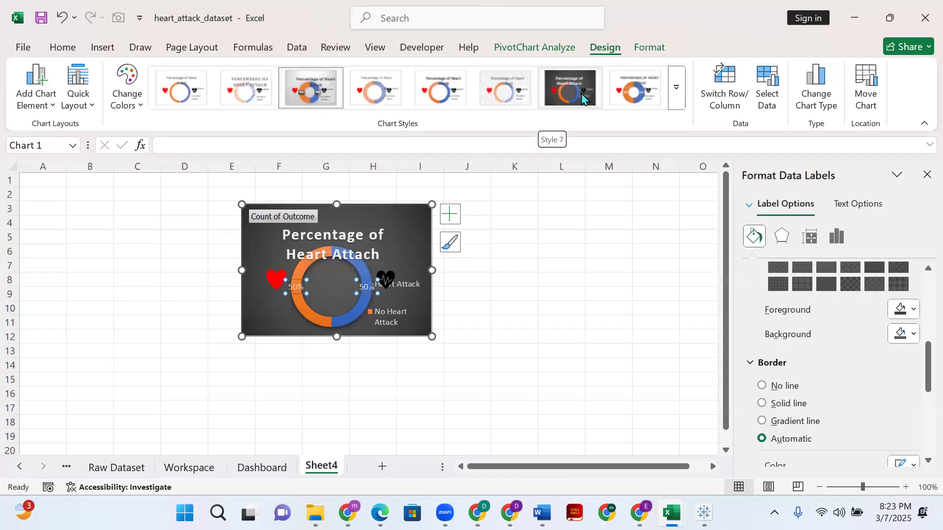
pyautogui.click(568, 49)
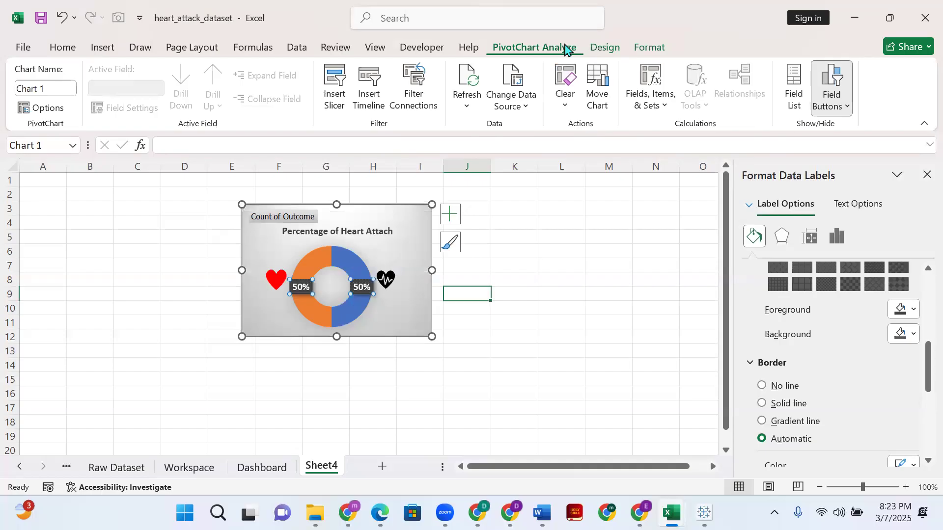
pyautogui.click(600, 49)
pyautogui.click(651, 48)
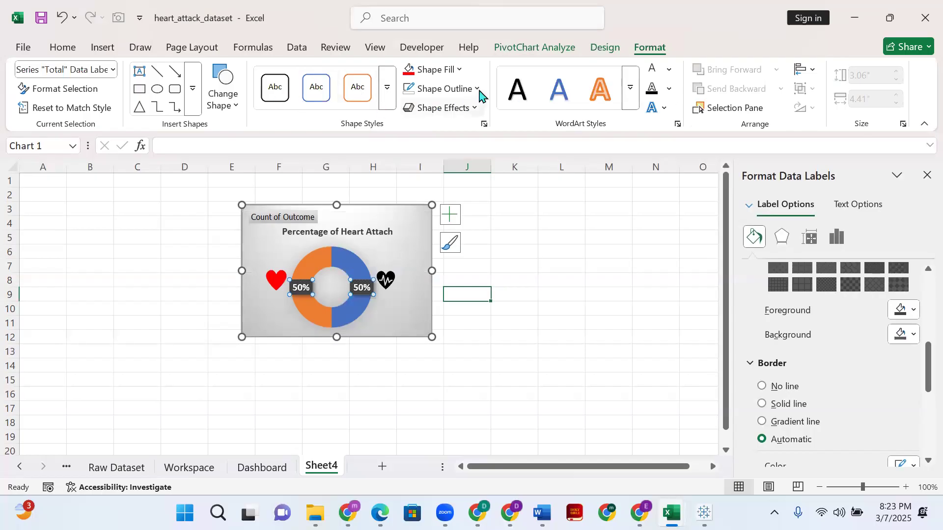
pyautogui.click(461, 70)
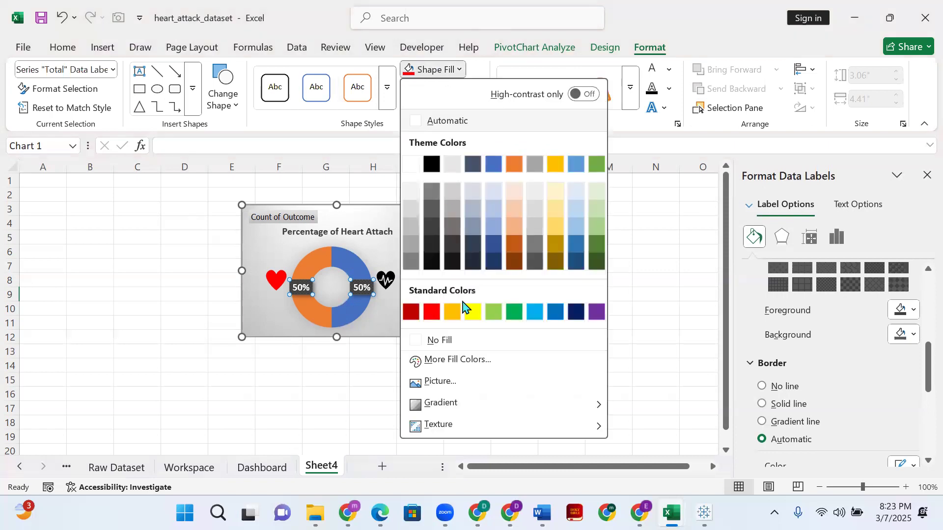
pyautogui.click(423, 342)
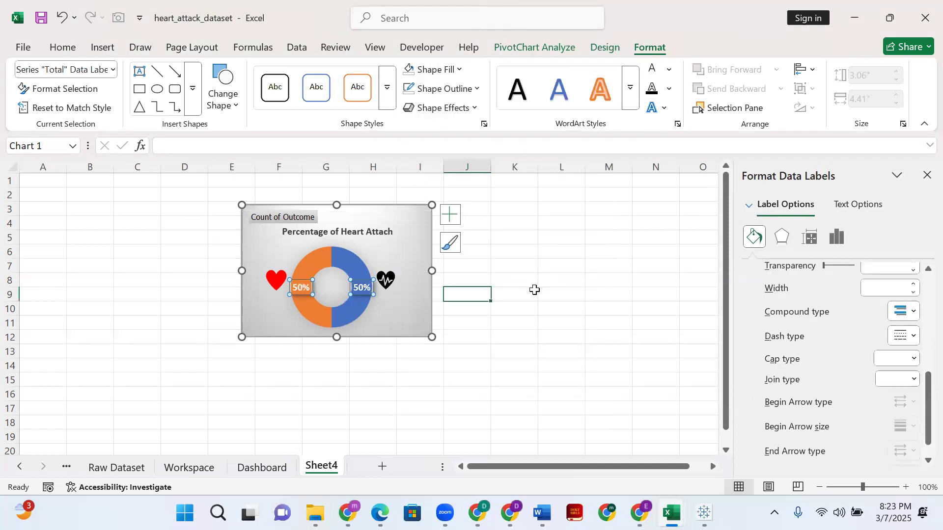
pyautogui.click(561, 280)
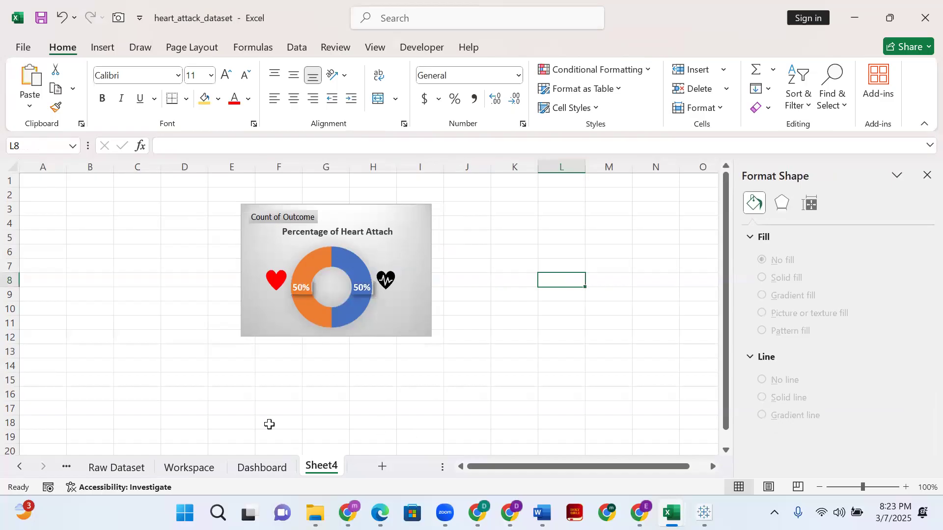
# - Insert a clustered column chart from the Average Age of Patients pivot table on the Workspace sheet
pyautogui.moveTo(313, 320)
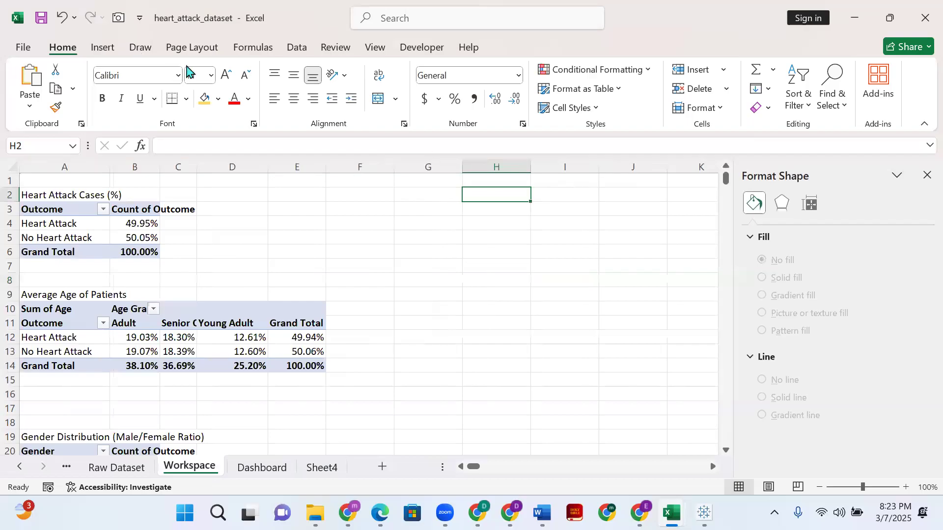
pyautogui.click(250, 112)
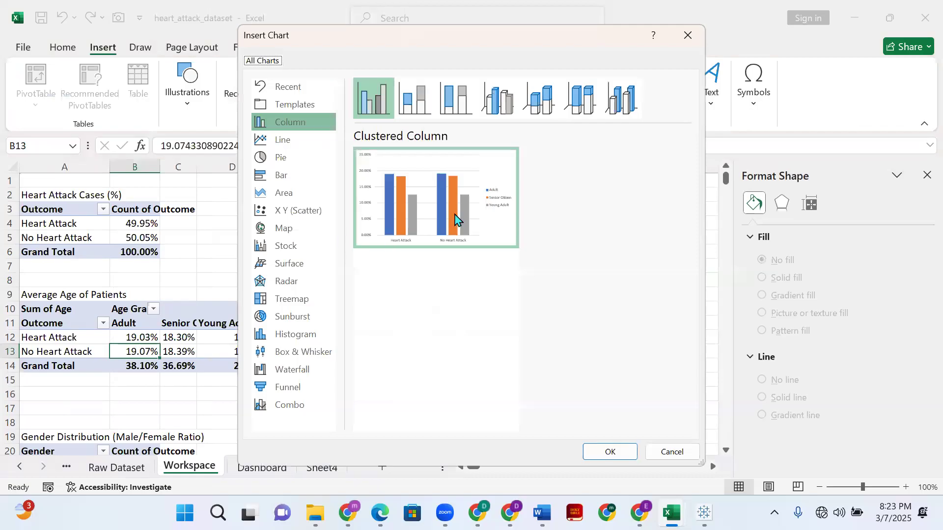
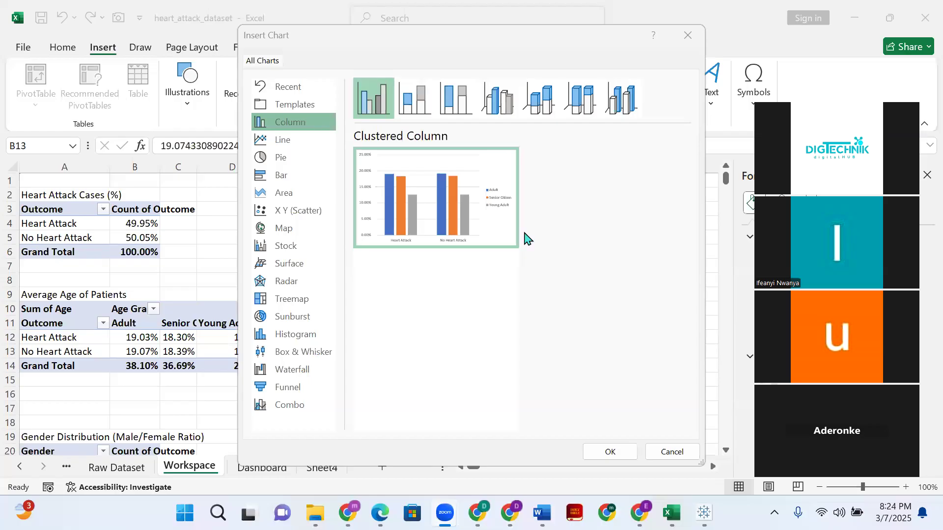
# - Preview the Line chart variants for the Average Age of Patients pivot table, including Stacked Line
pyautogui.click(376, 314)
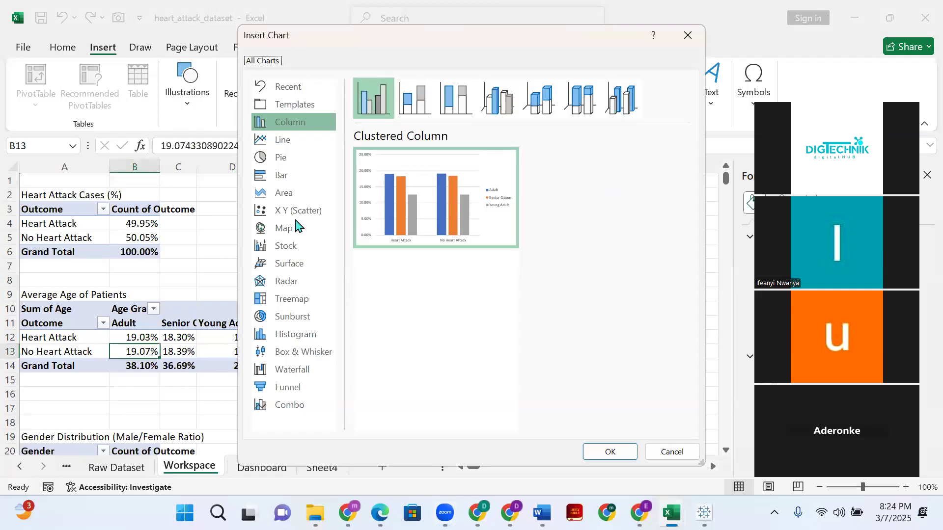
pyautogui.click(299, 143)
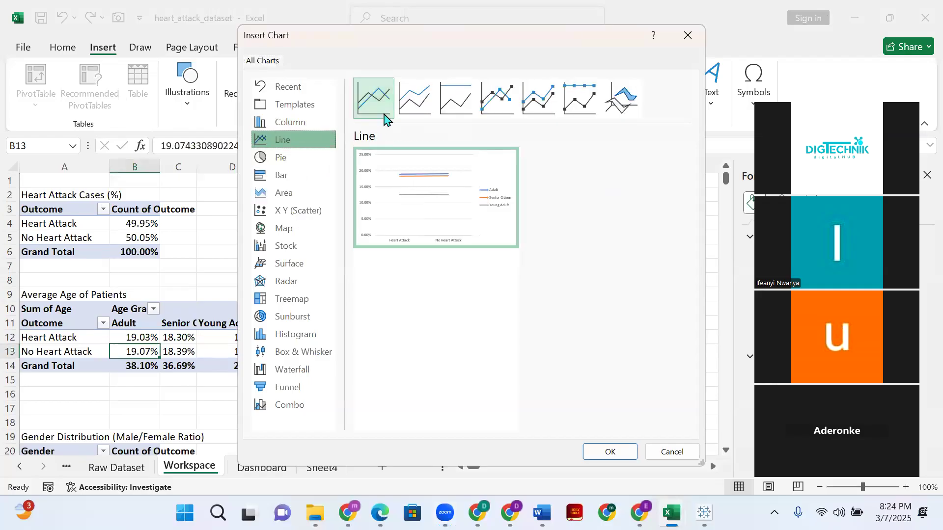
pyautogui.click(419, 100)
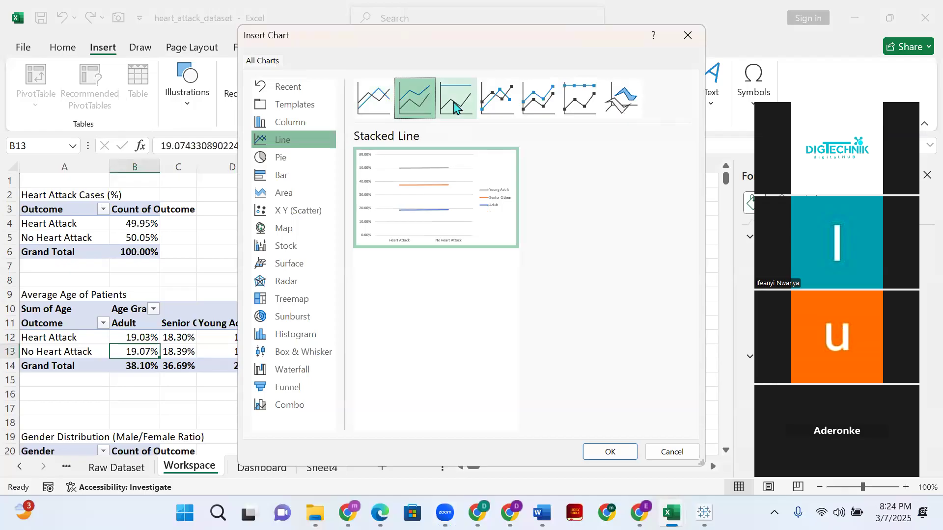
pyautogui.click(454, 104)
pyautogui.click(373, 100)
pyautogui.click(420, 105)
pyautogui.click(466, 107)
pyautogui.click(497, 101)
pyautogui.click(382, 106)
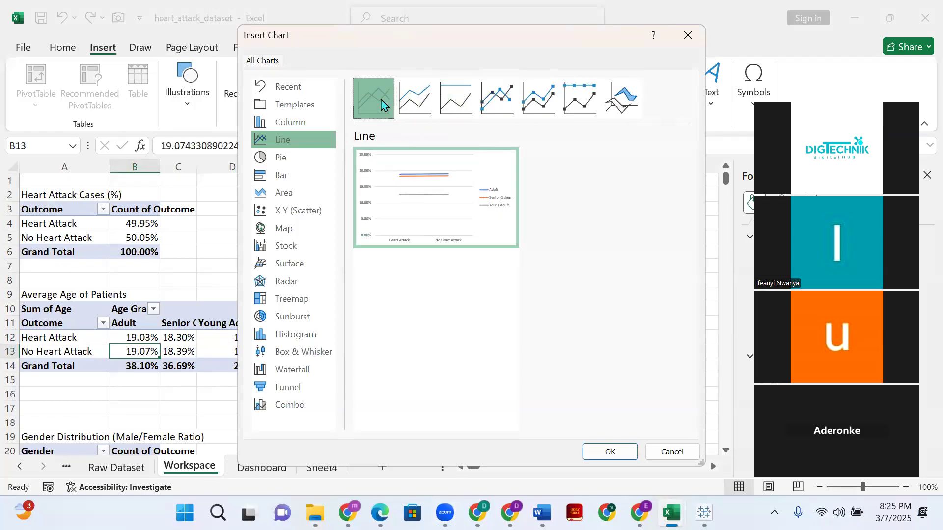
# - Preview the Bar, Histogram and Area chart types for the age data, including 100% Stacked Area and 3-D Stacked Area
pyautogui.click(306, 173)
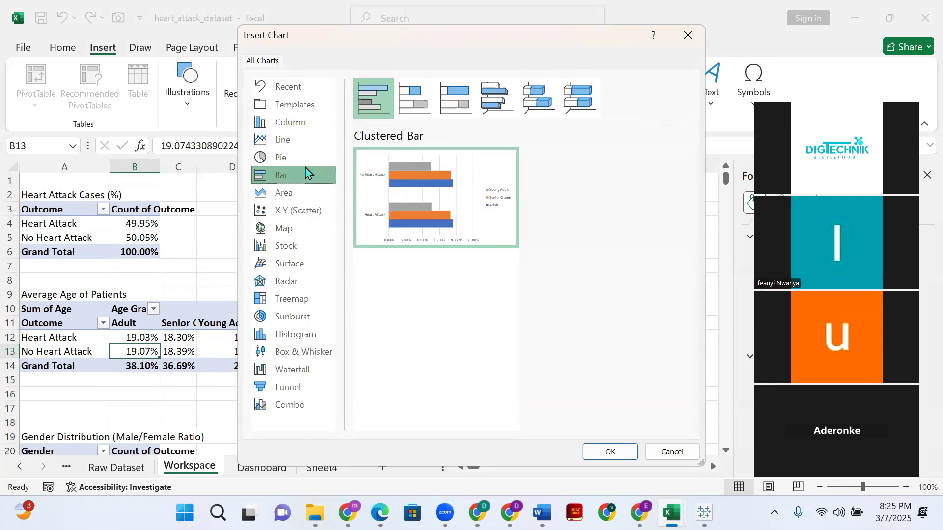
pyautogui.click(295, 195)
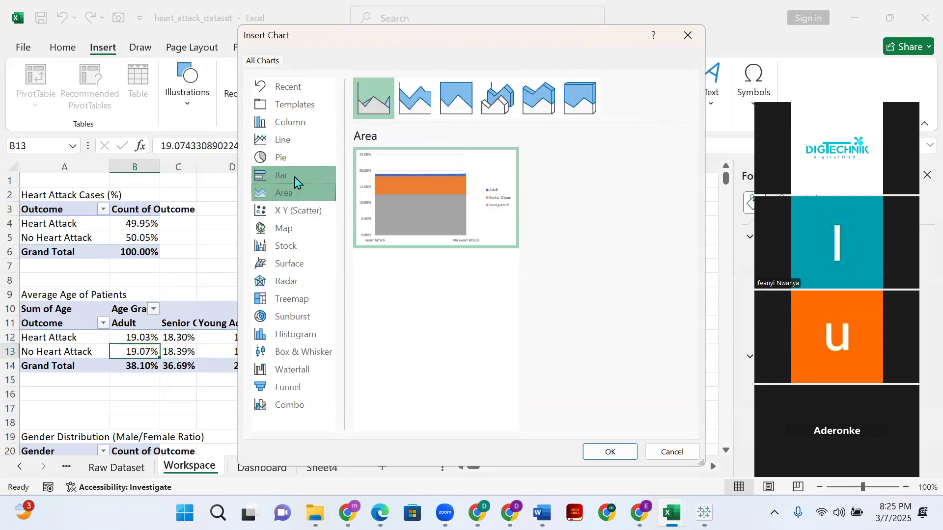
pyautogui.click(296, 181)
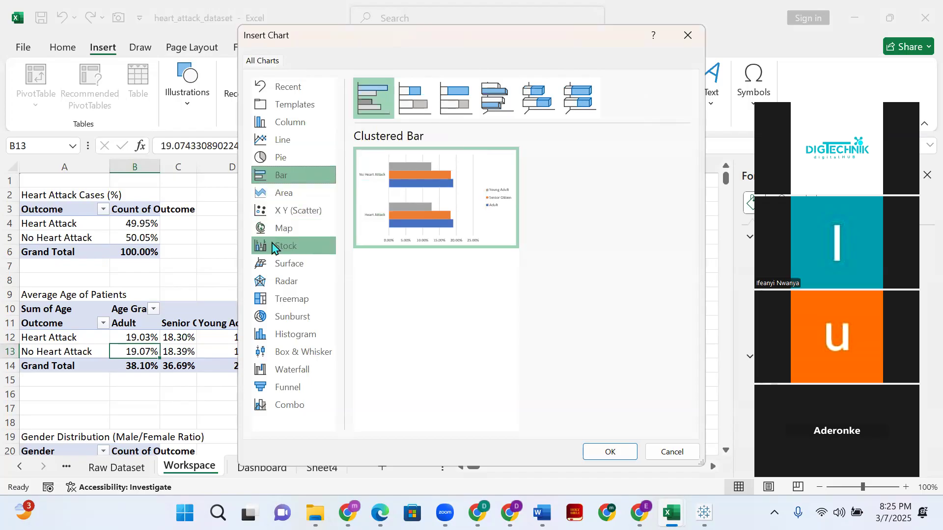
pyautogui.click(292, 334)
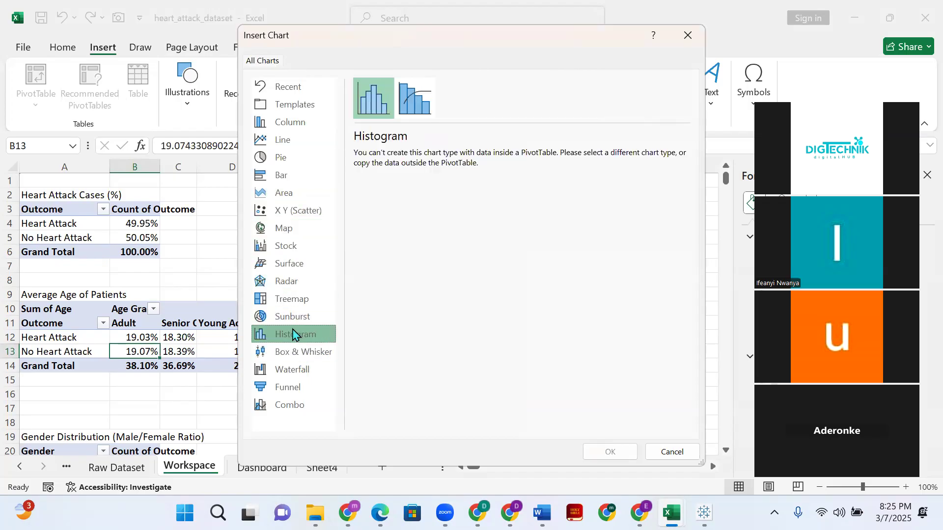
pyautogui.click(301, 192)
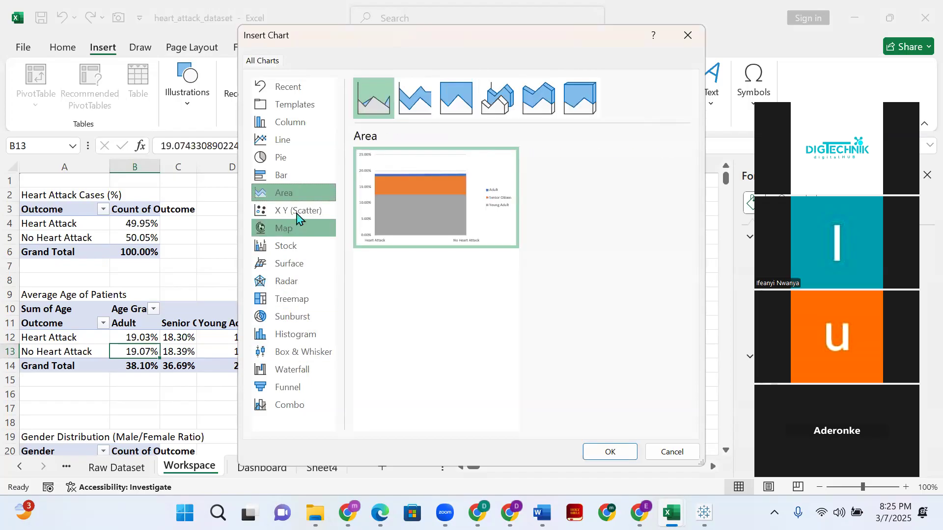
pyautogui.click(415, 98)
pyautogui.click(456, 99)
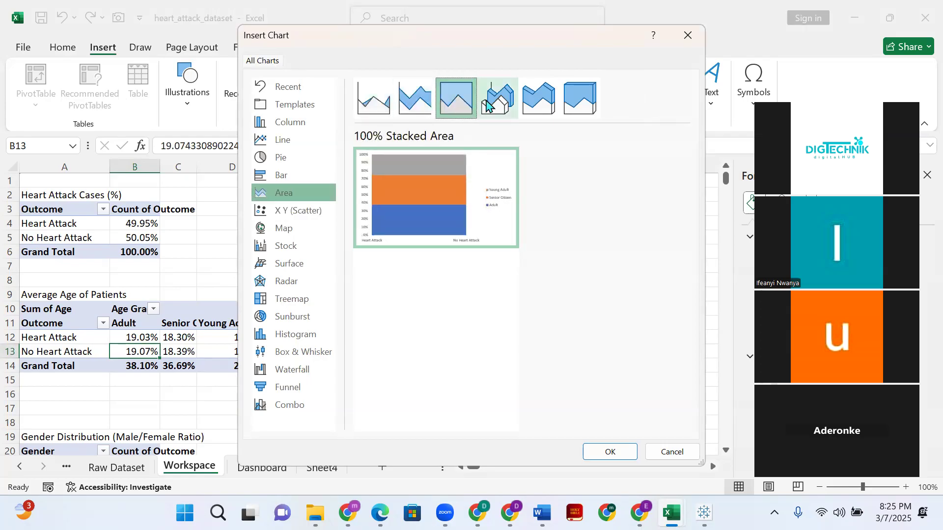
pyautogui.click(489, 103)
pyautogui.click(526, 112)
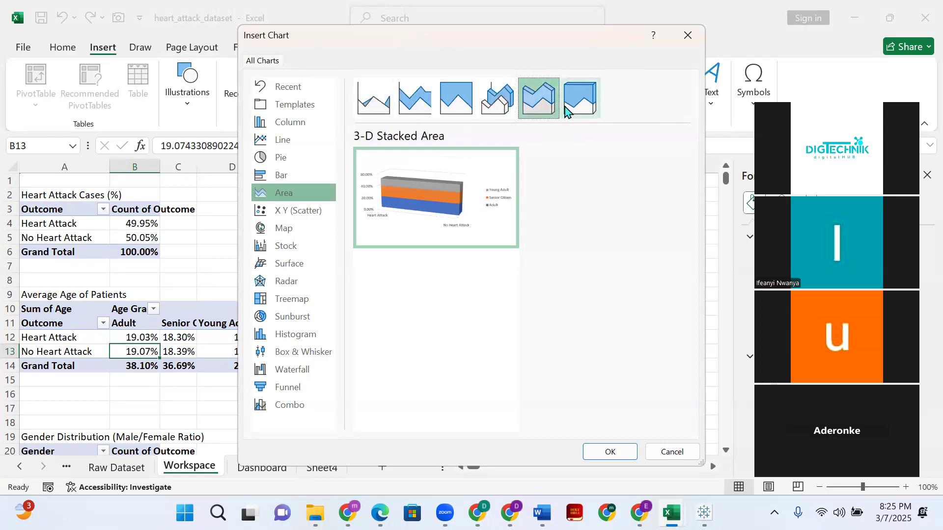
# - Compare the 3-D Line, Pie and Pie of Pie previews with the Clustered Column chart for the age data
pyautogui.click(311, 139)
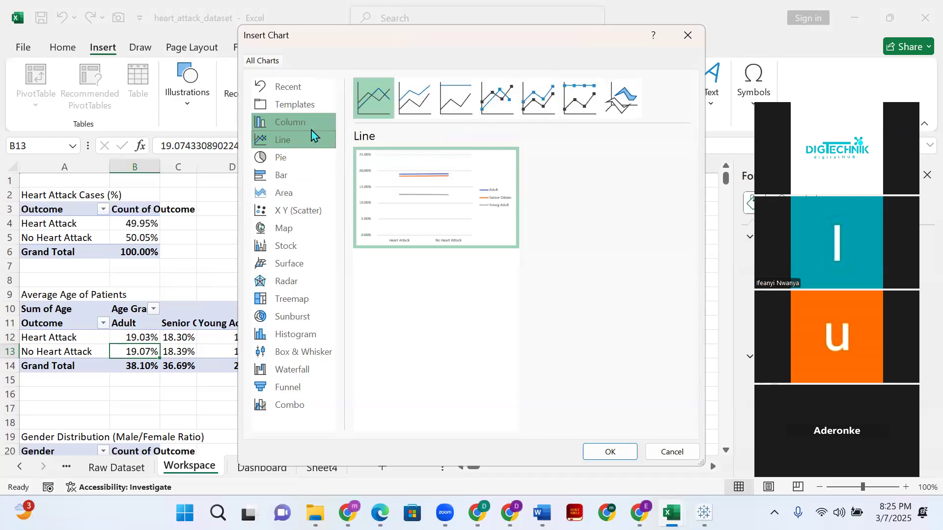
pyautogui.click(622, 98)
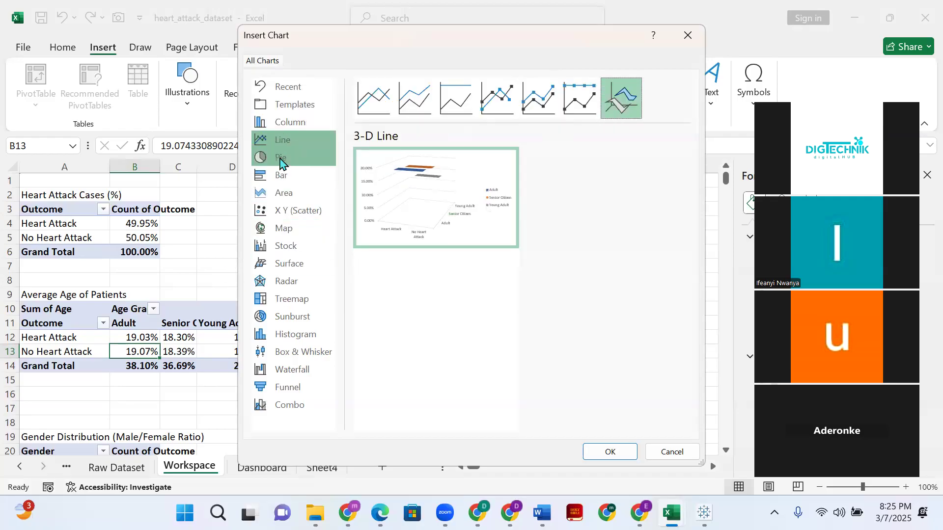
pyautogui.click(280, 159)
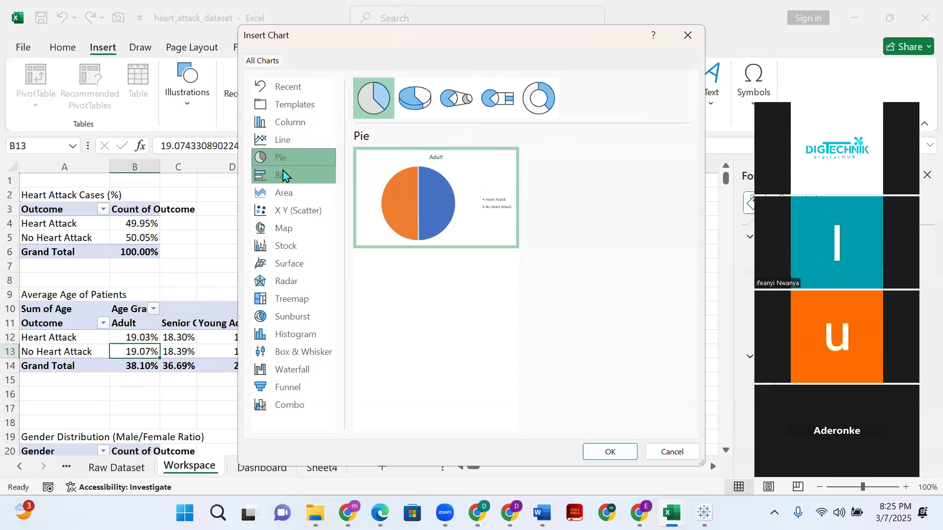
pyautogui.click(454, 100)
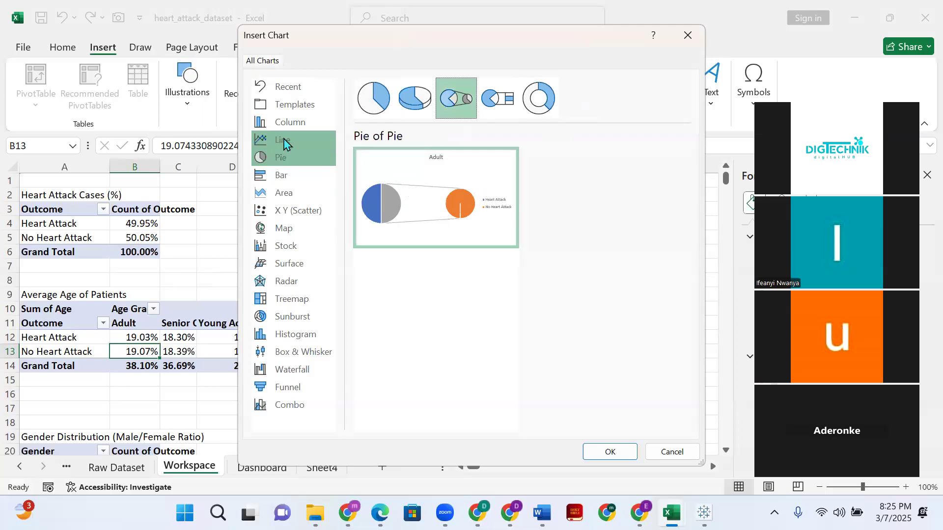
pyautogui.click(296, 123)
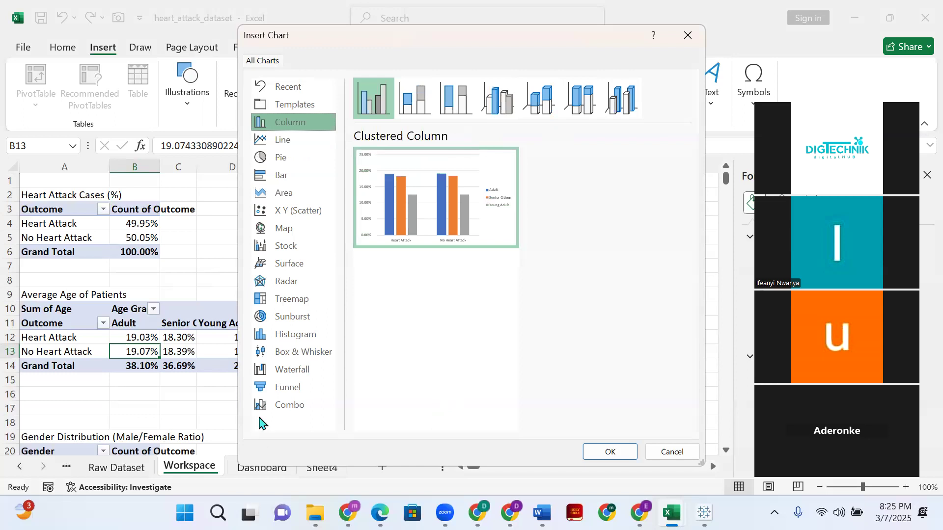
# - Try combo charts, switching the Senior Citizen series to Line and back to Clustered Column, and preview Clustered Column - Line on Secondary Axis
pyautogui.click(270, 408)
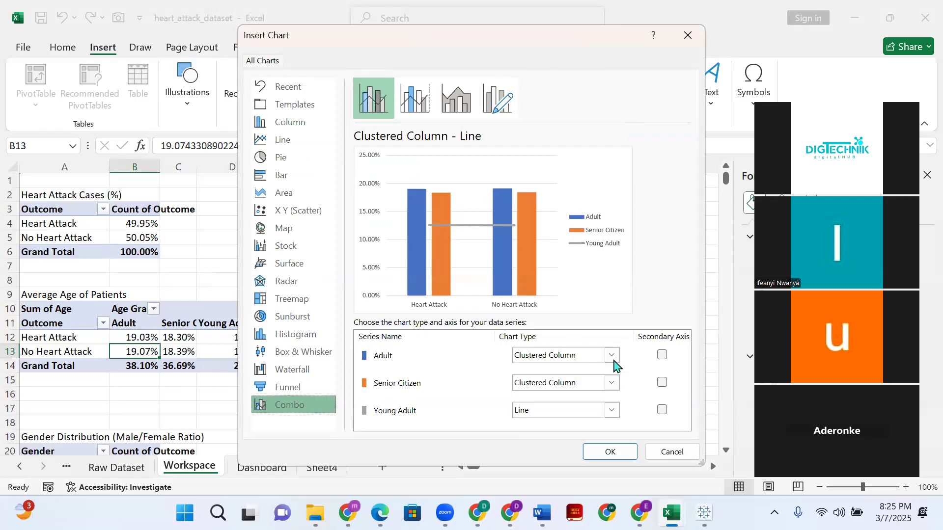
pyautogui.click(612, 356)
pyautogui.click(612, 357)
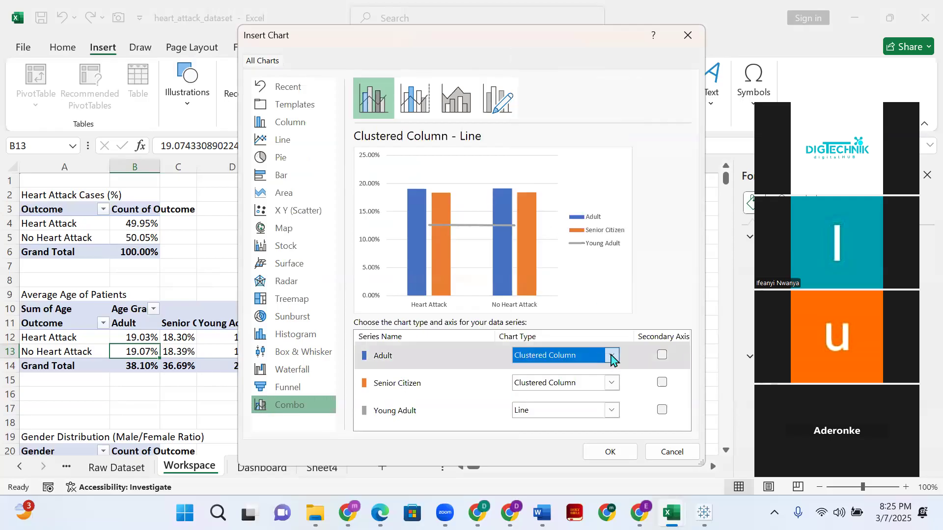
pyautogui.click(611, 357)
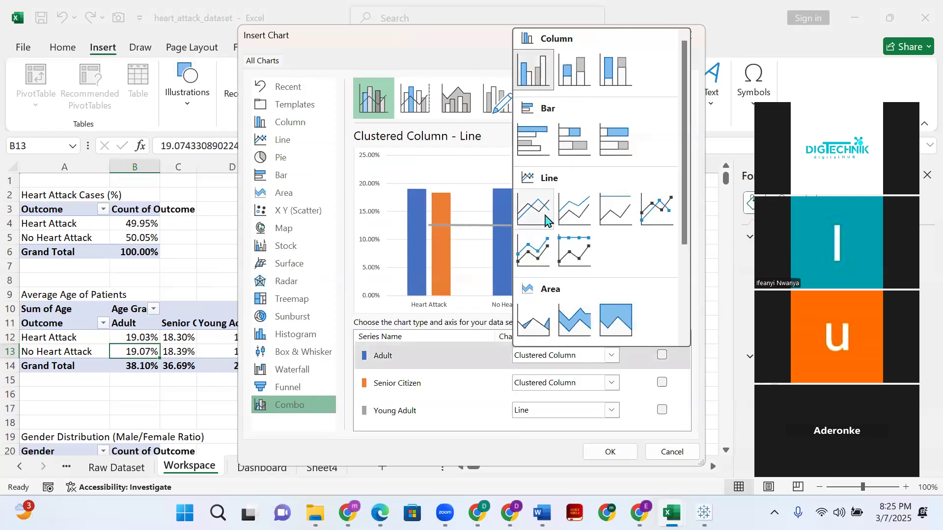
pyautogui.click(611, 383)
pyautogui.click(611, 384)
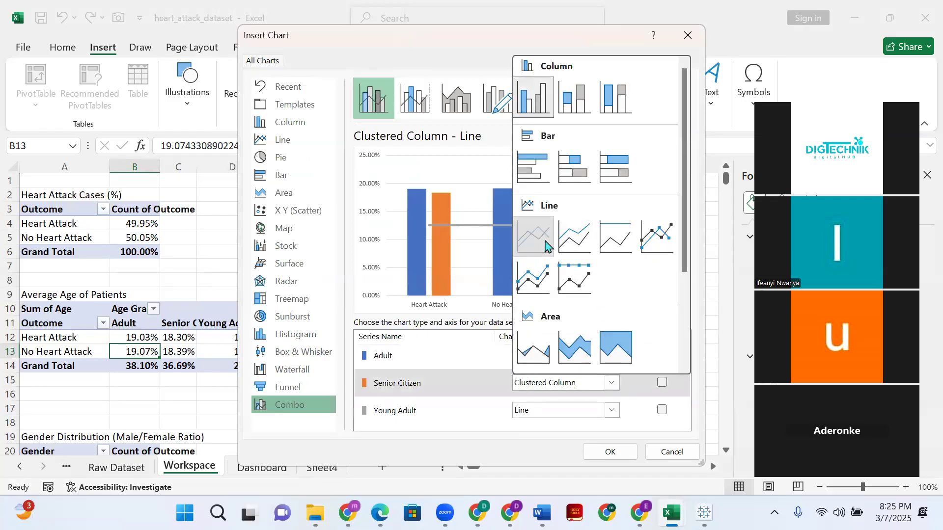
pyautogui.click(543, 246)
pyautogui.click(611, 384)
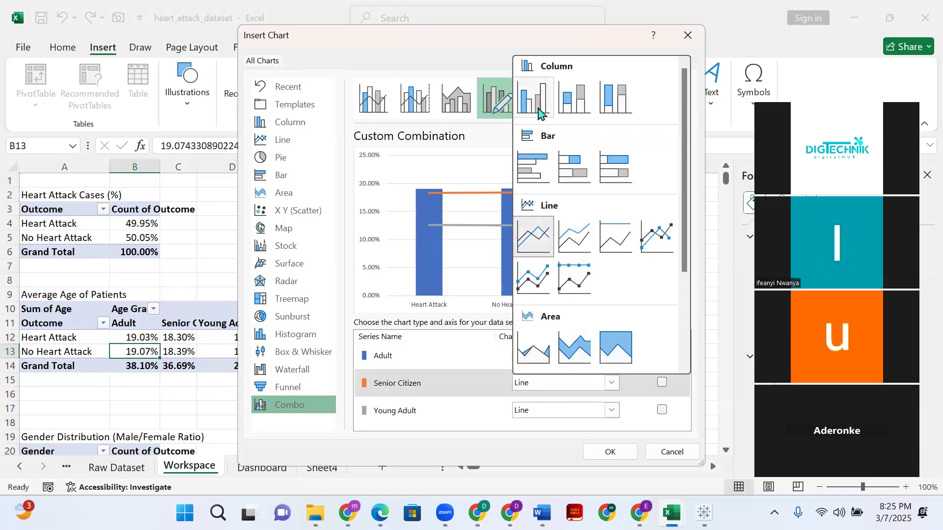
pyautogui.click(539, 109)
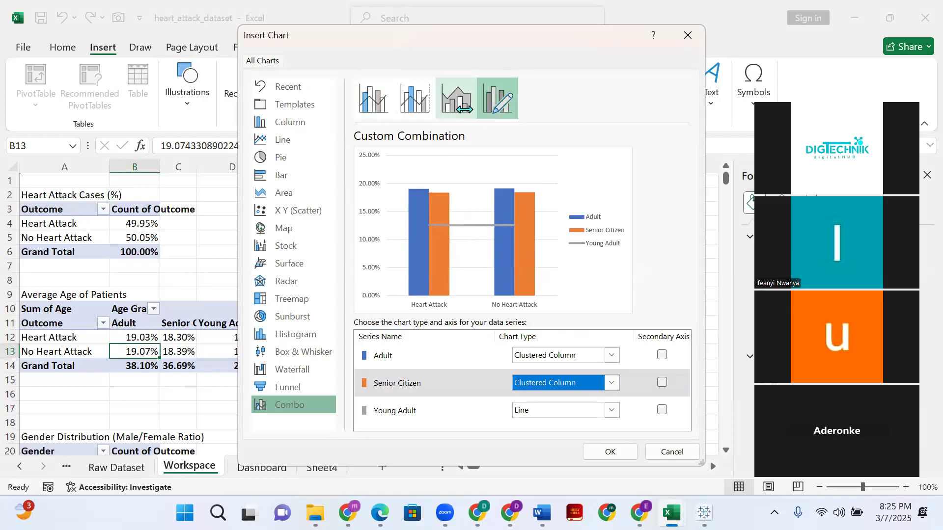
pyautogui.click(455, 106)
pyautogui.click(415, 105)
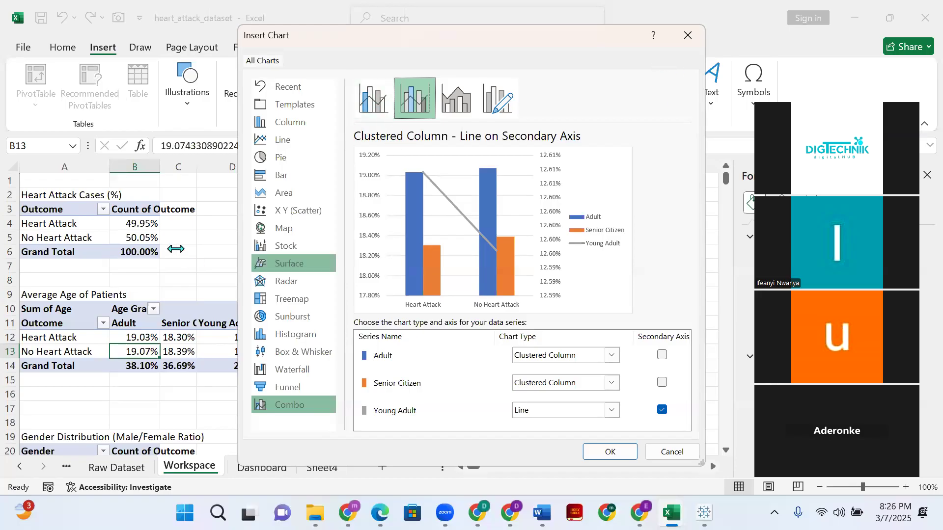
# - Insert a Clustered Column chart of the age data and place it beside the Average Age of Patients pivot table
pyautogui.click(290, 126)
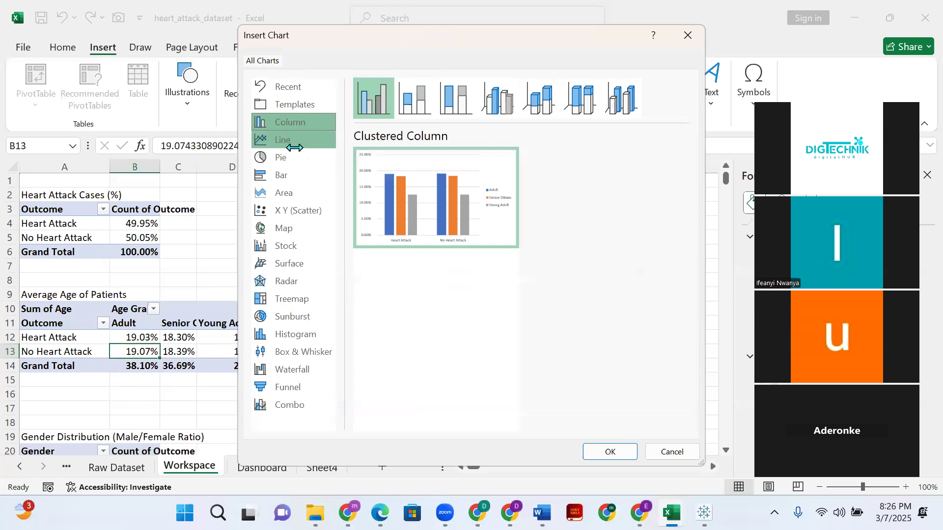
pyautogui.moveTo(412, 199)
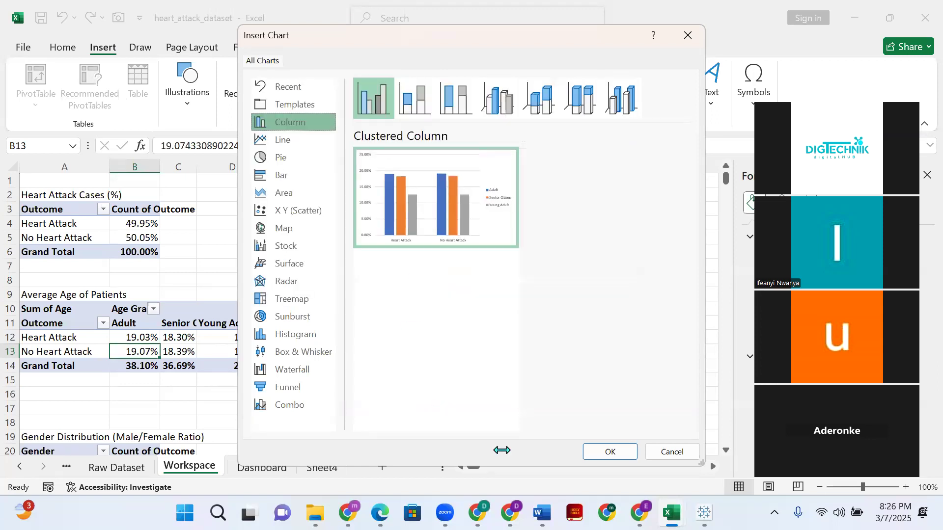
pyautogui.click(607, 452)
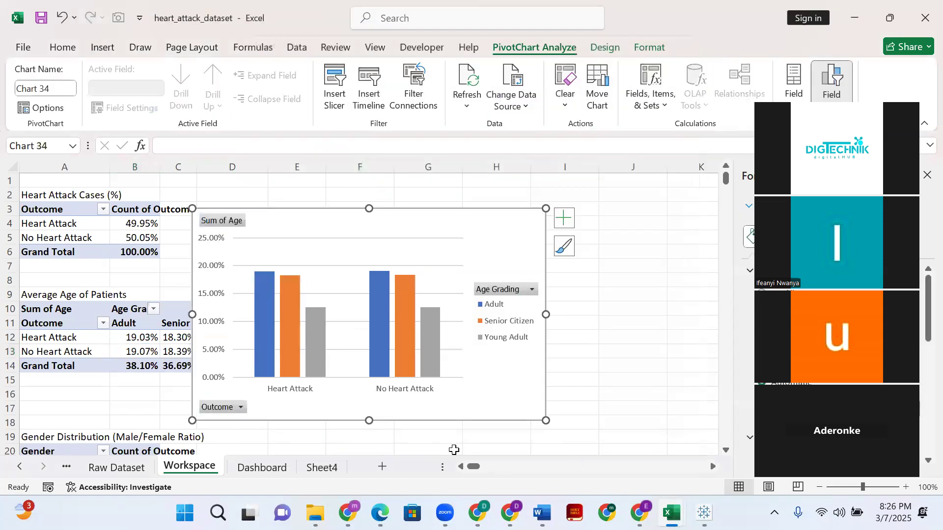
pyautogui.moveTo(334, 216); pyautogui.dragTo(476, 198)
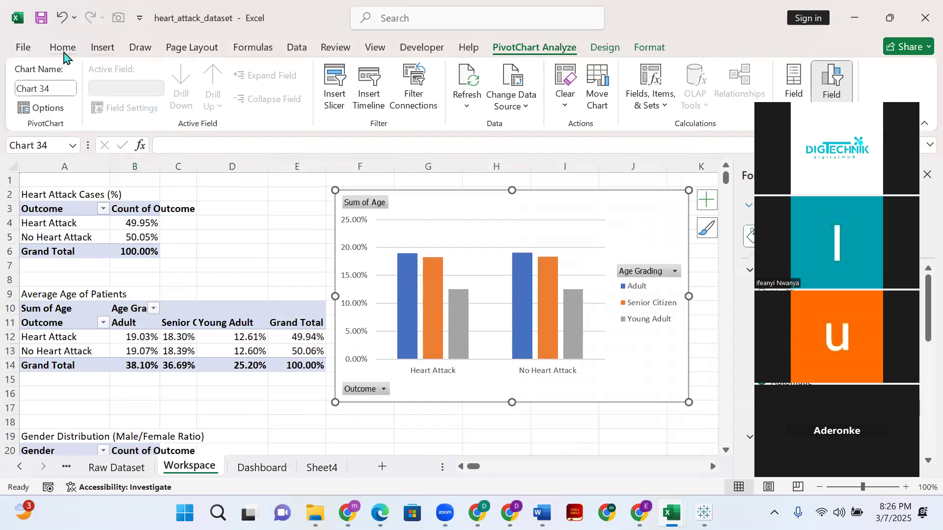
# - Delete the Clustered Column chart from the Workspace sheet
pyautogui.click(92, 48)
pyautogui.click(426, 229)
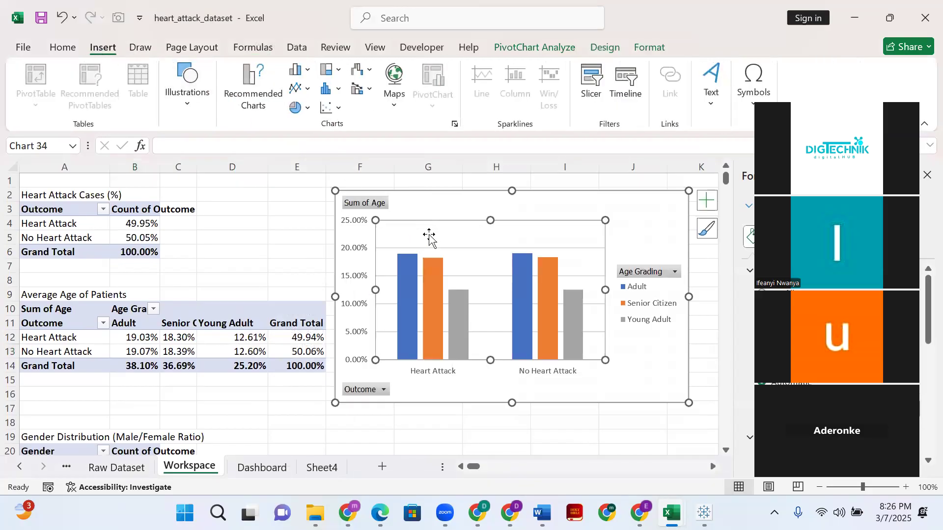
pyautogui.click(469, 209)
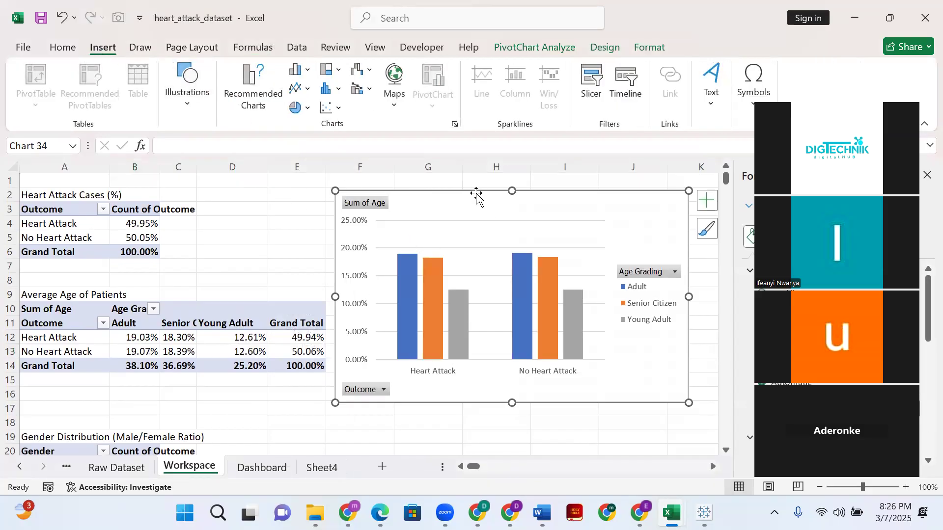
pyautogui.press('Delete')
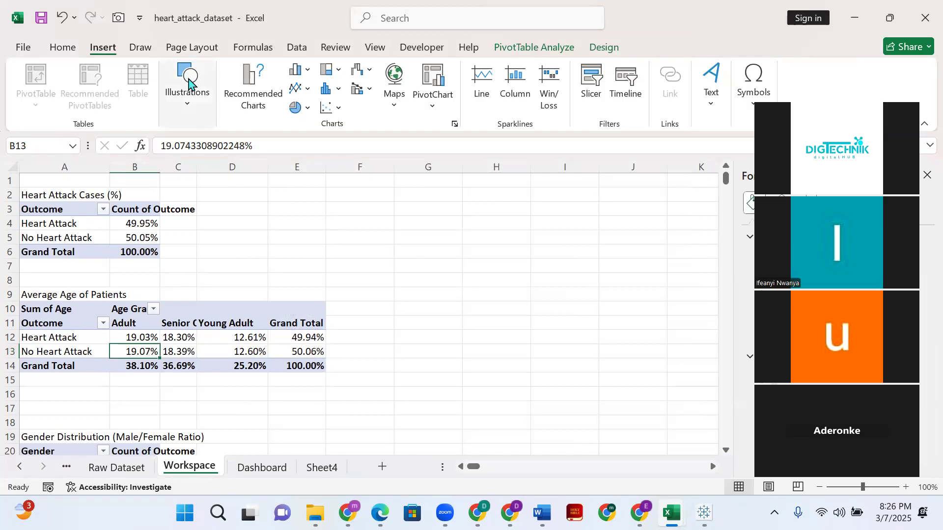
# - Insert a 3-D Clustered Column chart from the Average Age of Patients pivot table on the Workspace sheet
pyautogui.click(254, 110)
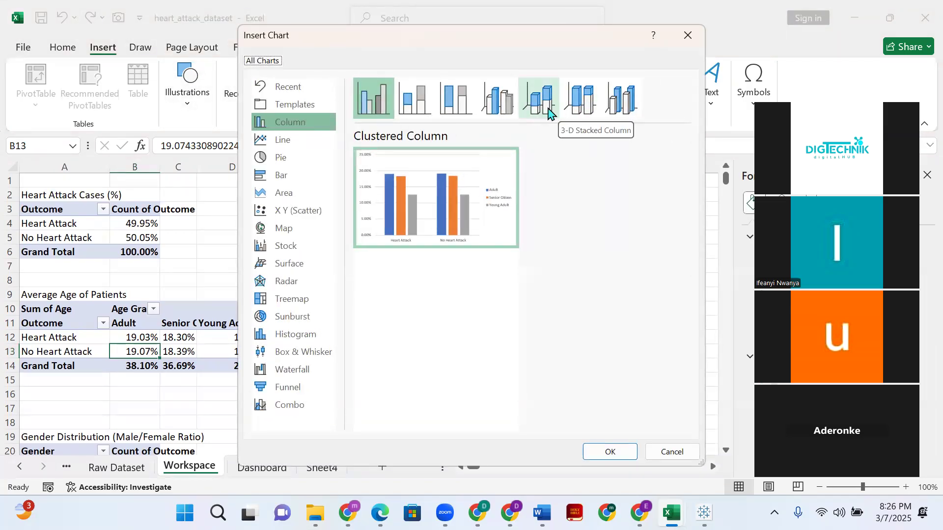
pyautogui.click(549, 112)
pyautogui.click(570, 111)
pyautogui.click(615, 120)
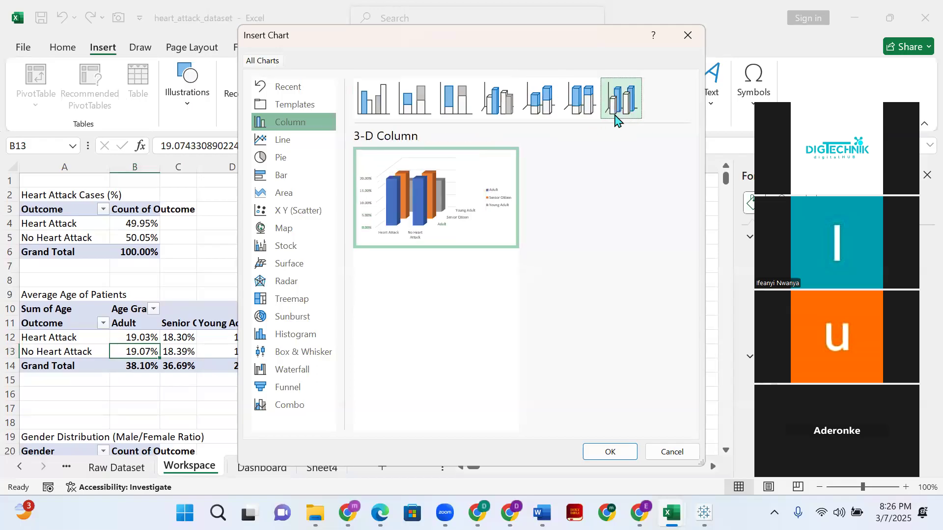
pyautogui.click(501, 109)
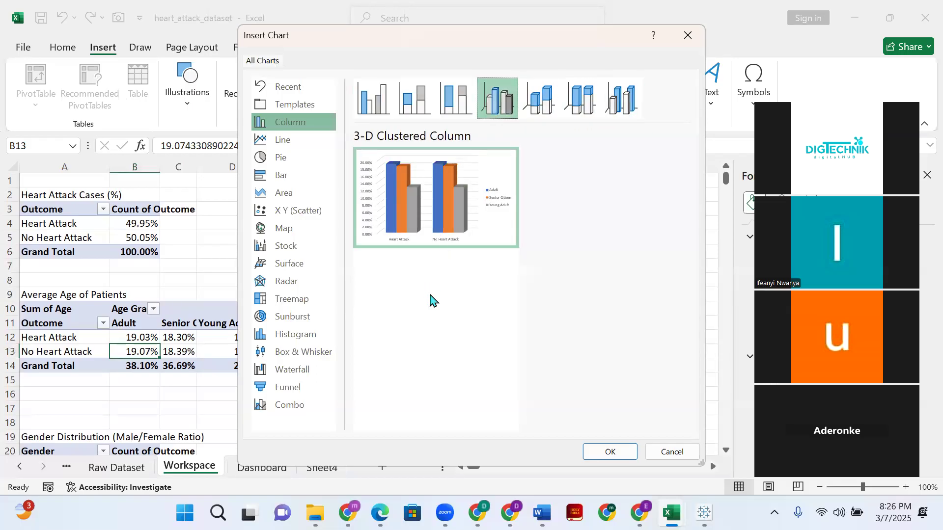
pyautogui.click(595, 453)
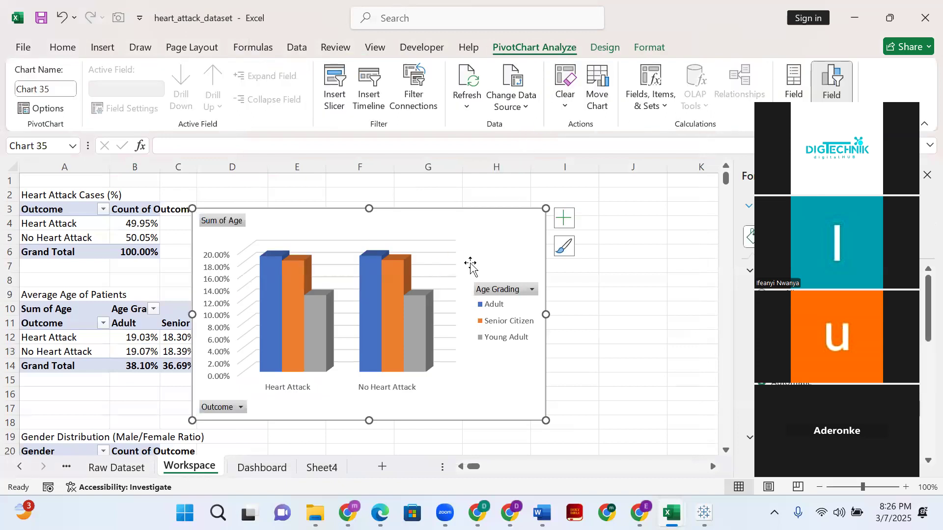
# - Remove the legend from the 3-D Clustered Column chart
pyautogui.click(565, 220)
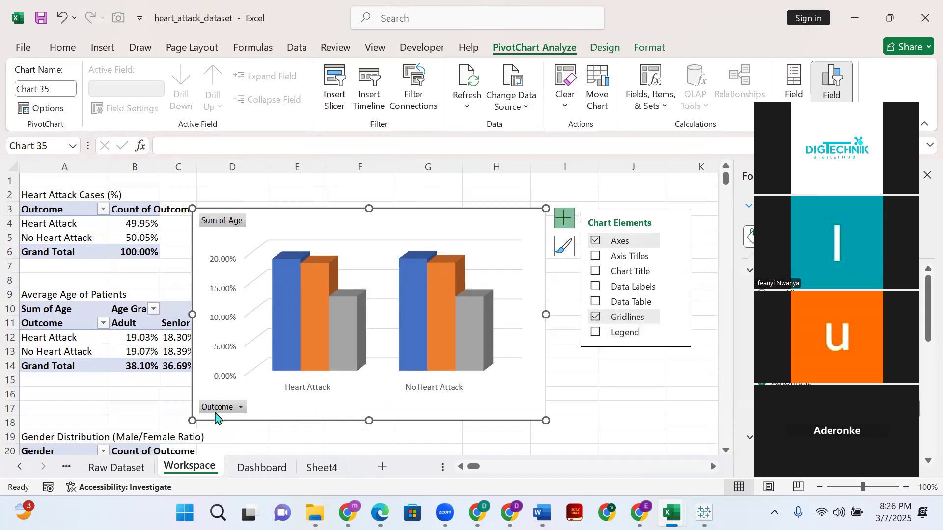
pyautogui.rightClick(214, 403)
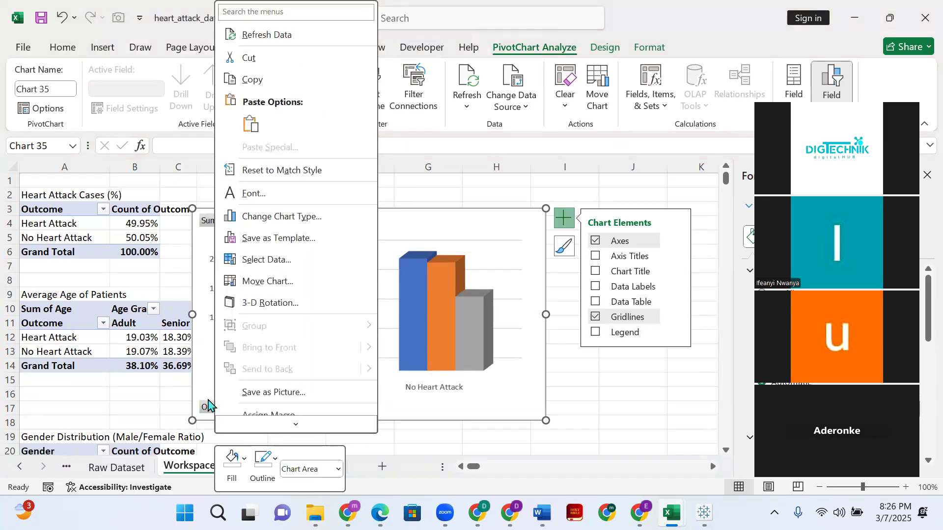
pyautogui.scroll(-2, 256, 353)
pyautogui.scroll(-2, 256, 352)
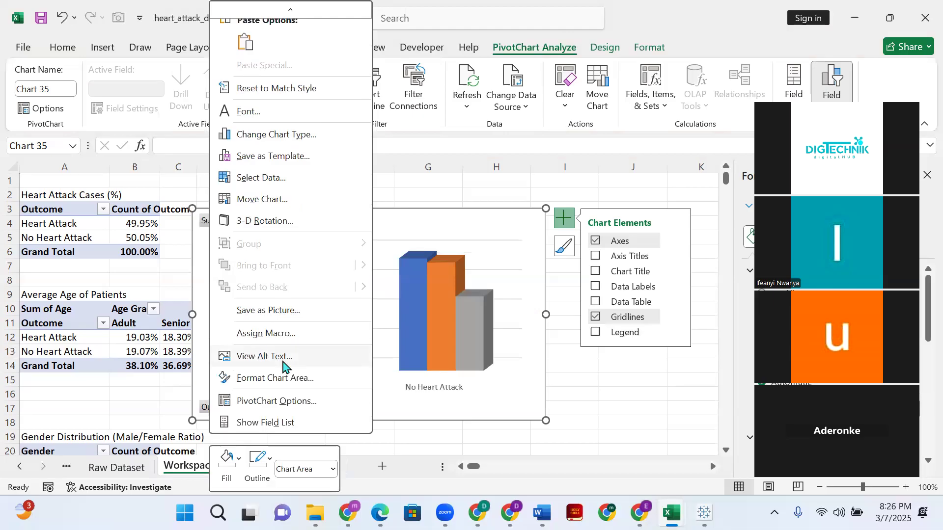
pyautogui.click(395, 420)
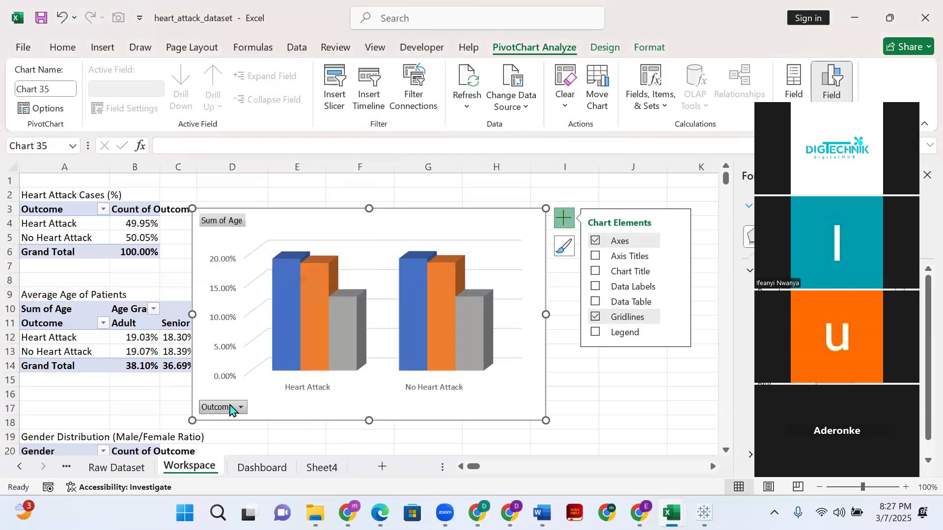
pyautogui.click(241, 408)
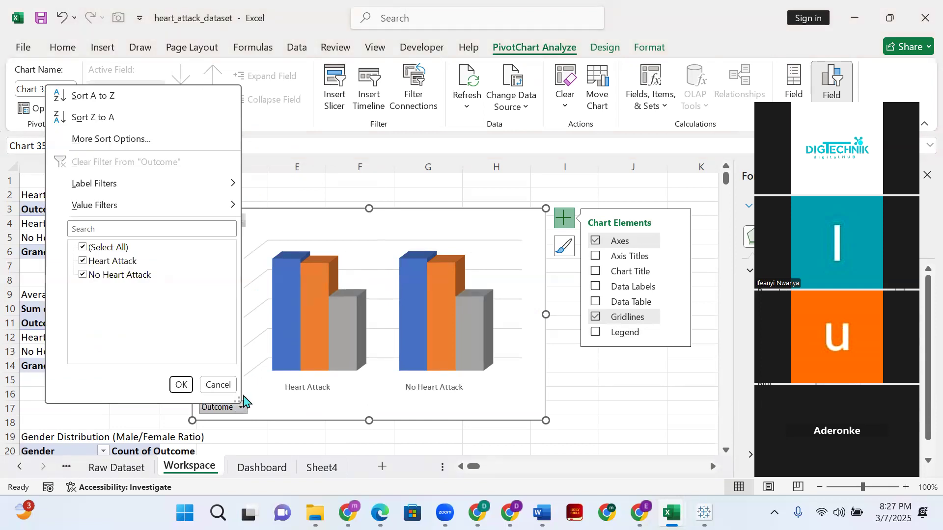
pyautogui.click(218, 385)
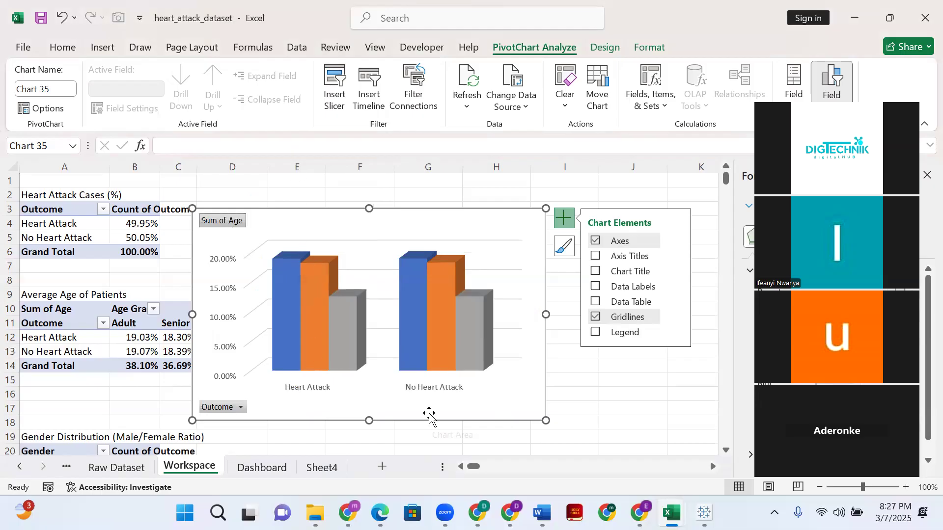
# - Show the PivotTable field list for the 3-D Clustered Column chart
pyautogui.rightClick(431, 416)
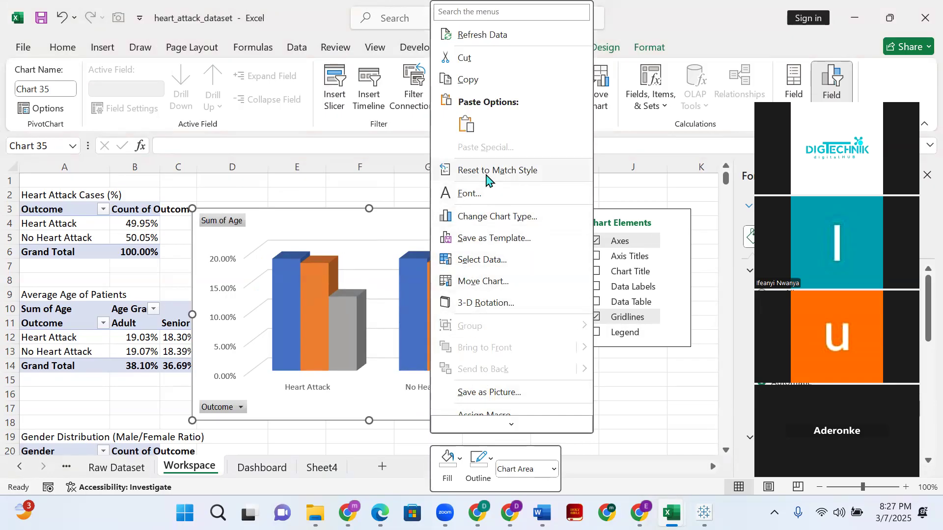
pyautogui.scroll(-3, 492, 182)
pyautogui.scroll(-2, 497, 218)
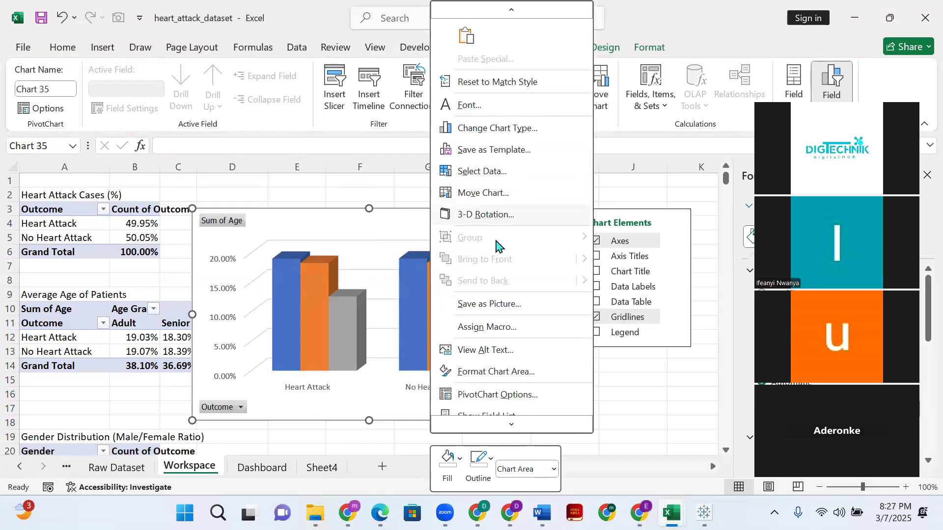
pyautogui.scroll(-1, 490, 275)
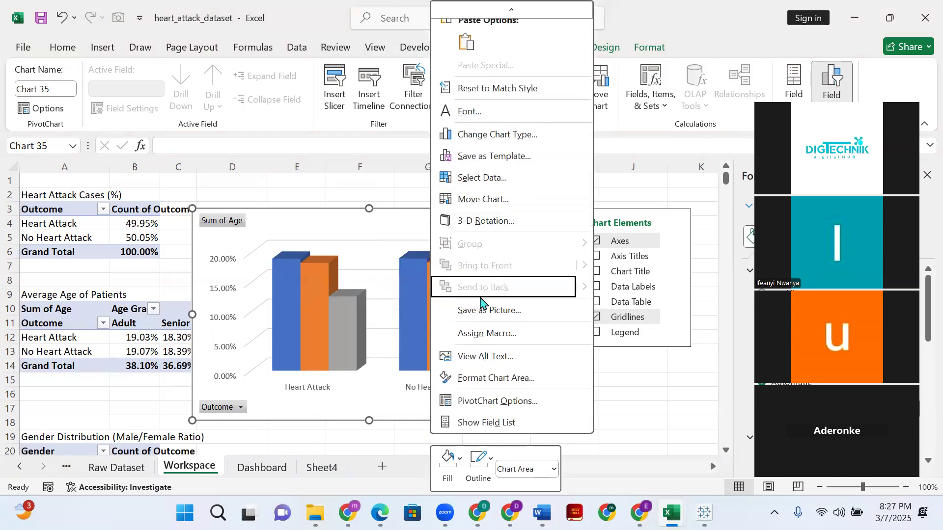
pyautogui.click(472, 422)
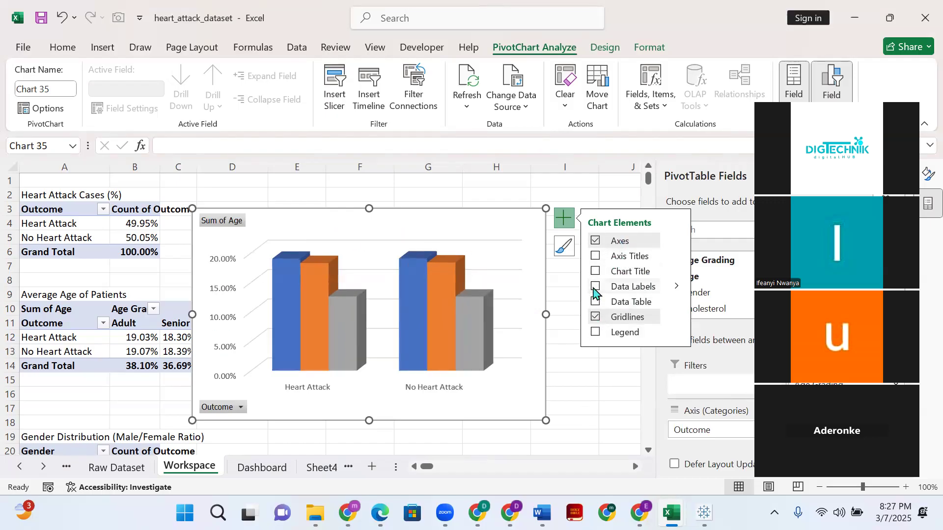
# - Add a chart title reading "Avg. Patient" to the 3-D Clustered Column chart, leaving the axis titles off
pyautogui.click(595, 257)
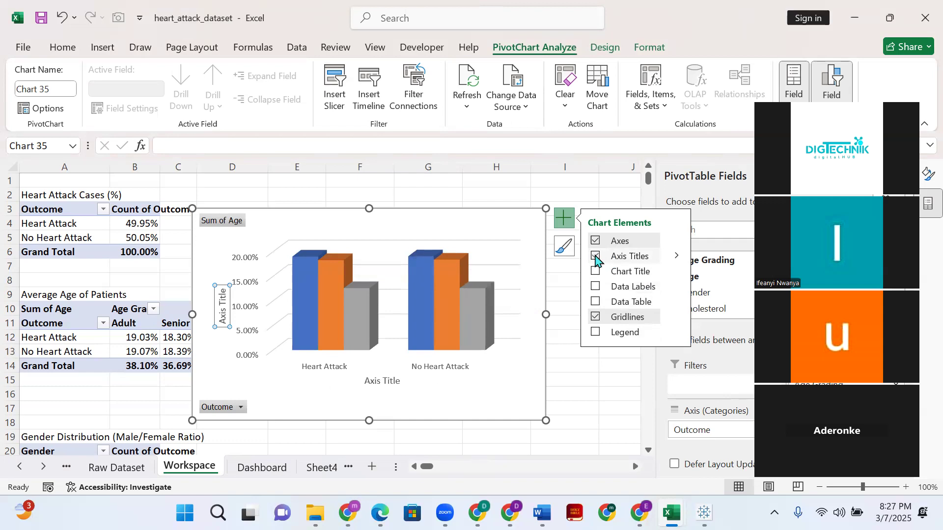
pyautogui.click(595, 256)
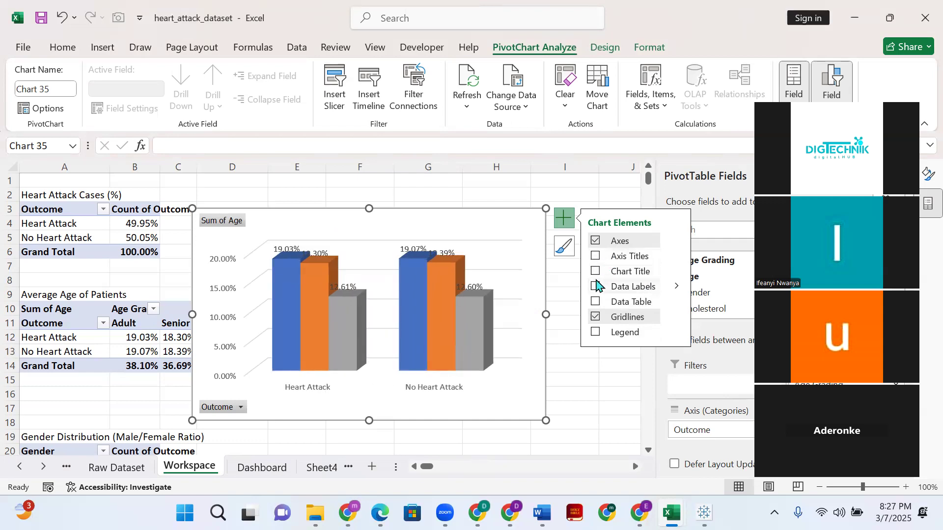
pyautogui.click(596, 272)
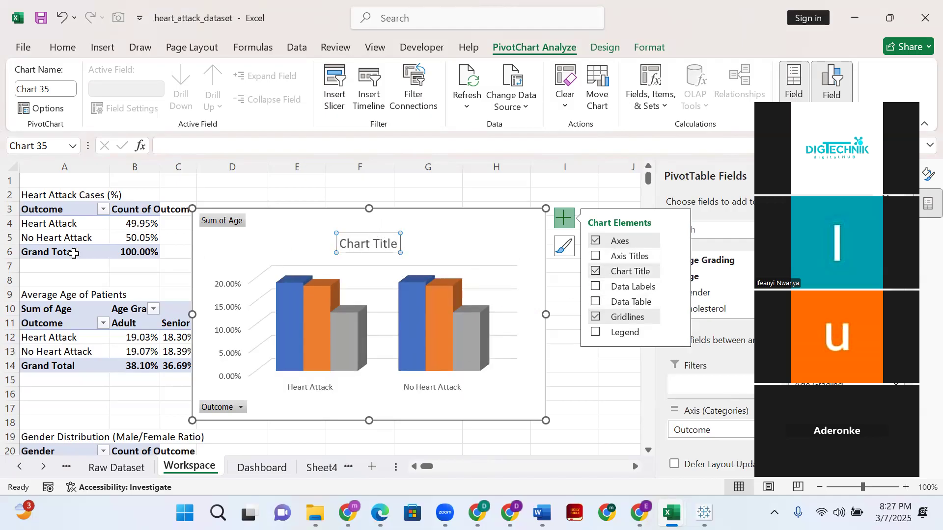
pyautogui.doubleClick(385, 246)
pyautogui.tripleClick(393, 242)
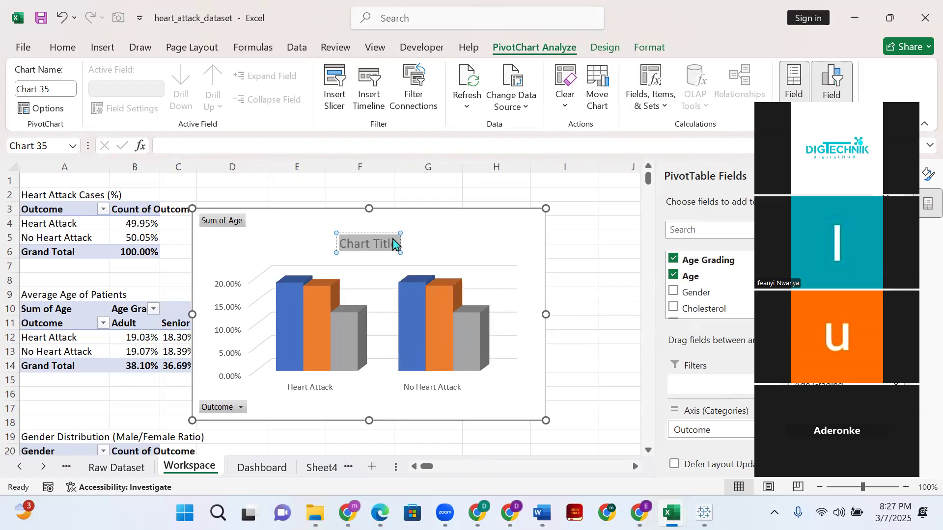
pyautogui.write('Avg.')
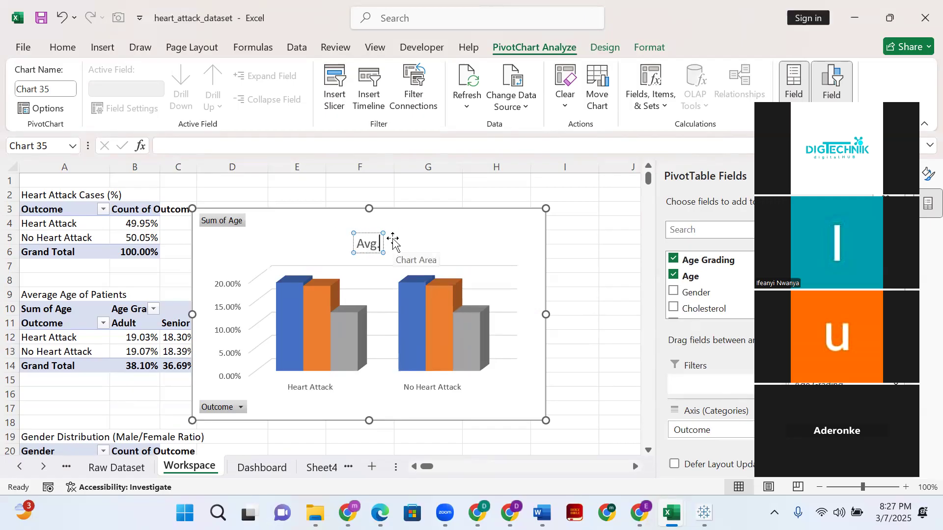
pyautogui.write(' Patie')
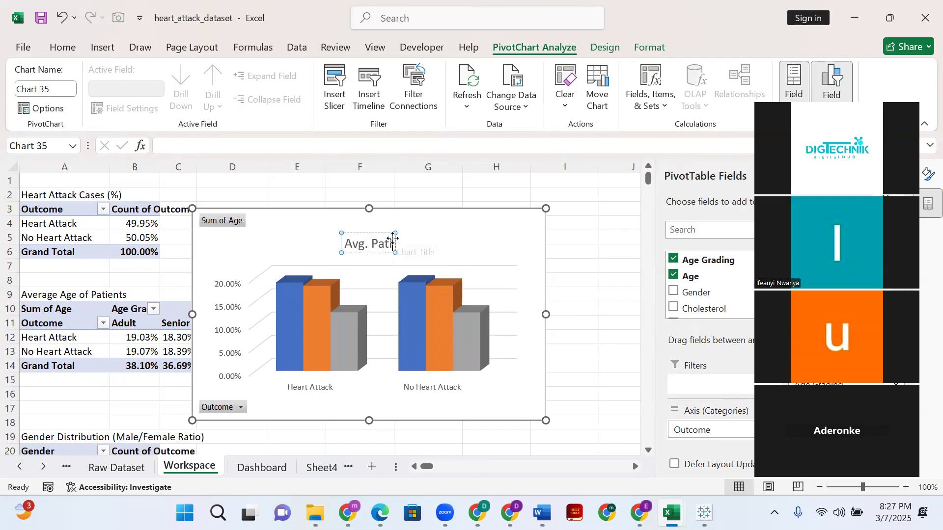
pyautogui.write('nt')
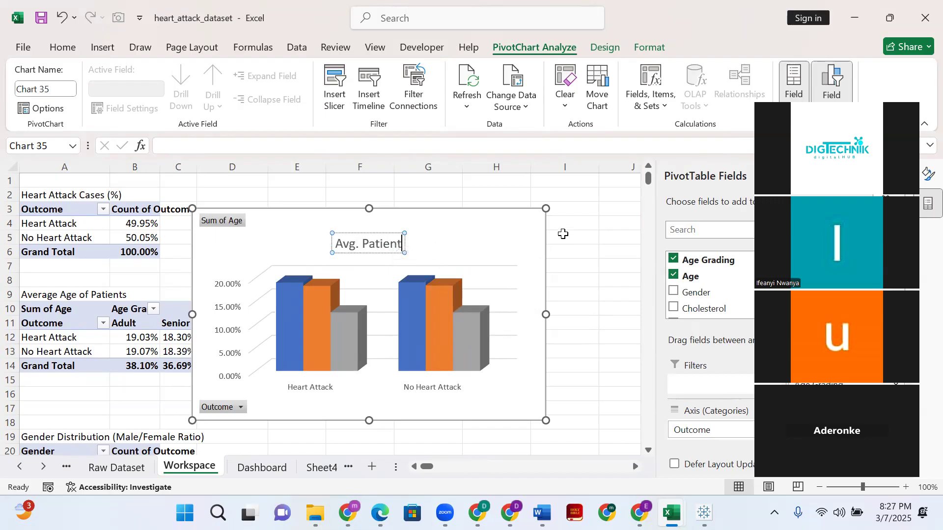
pyautogui.click(483, 237)
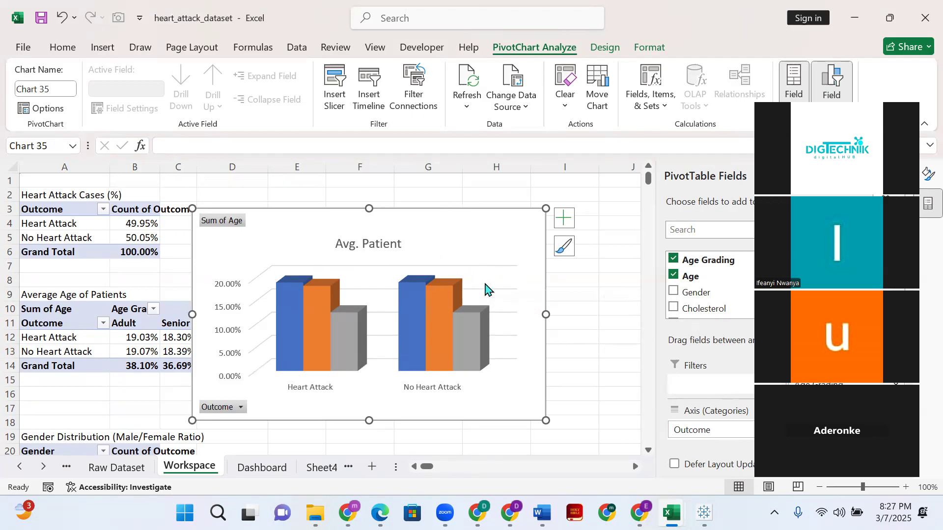
# - Move the Avg. Patient chart from the Workspace sheet to Sheet4, placing it beside the Percentage of Heart Attach doughnut chart from column J
pyautogui.press('Delete')
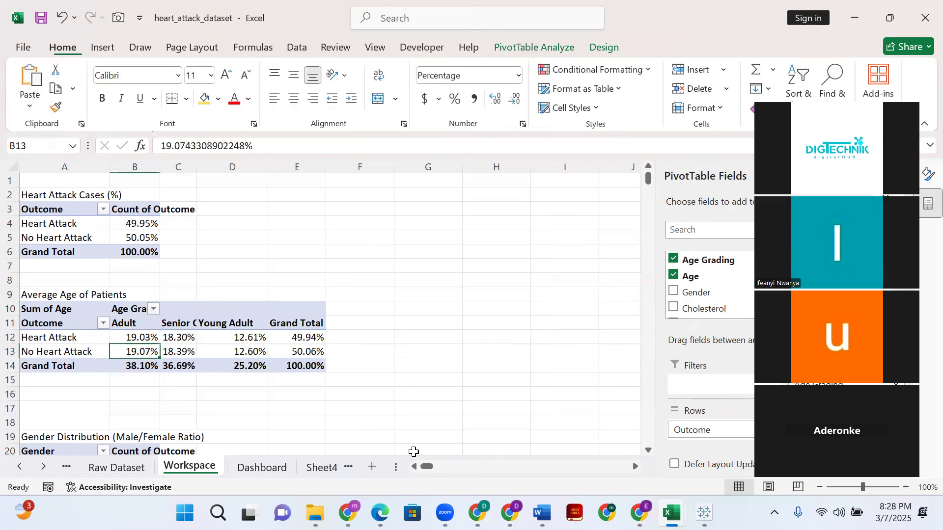
pyautogui.click(320, 468)
pyautogui.click(504, 214)
pyautogui.click(481, 209)
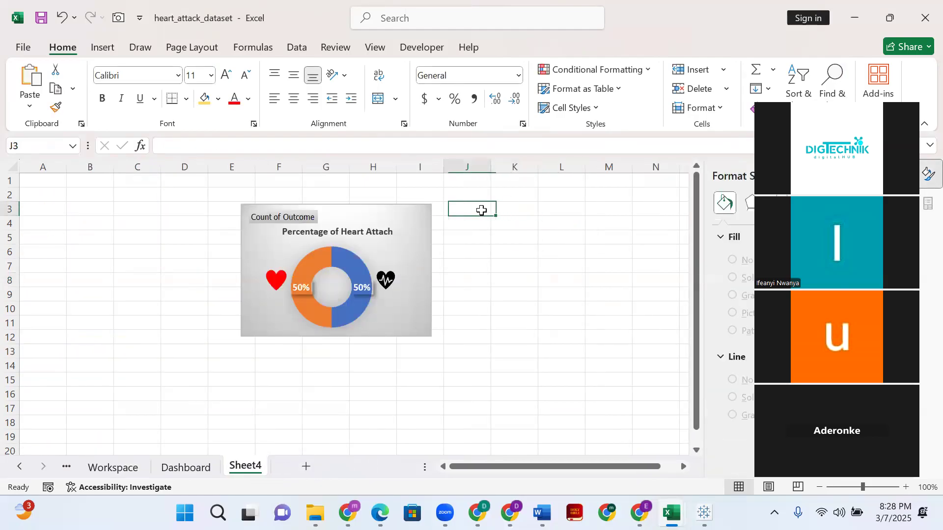
pyautogui.hotkey('ctrl', 'v')
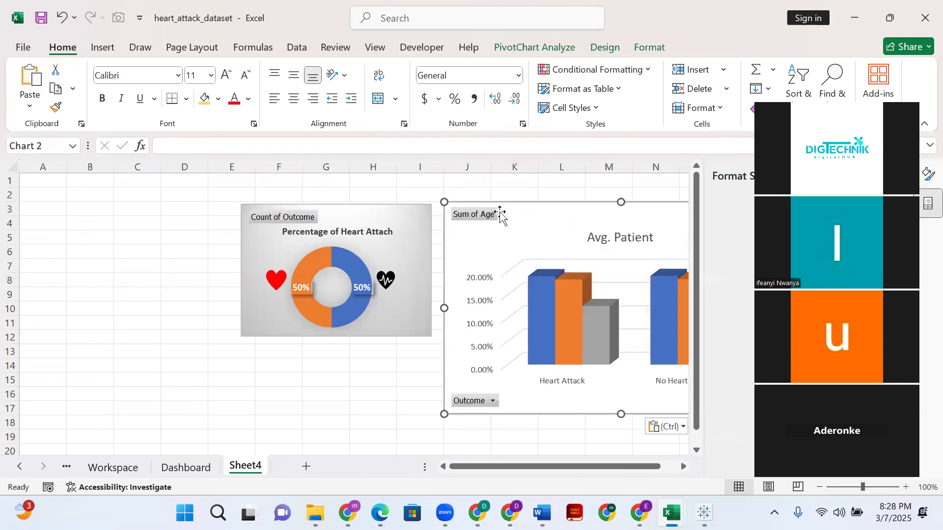
pyautogui.moveTo(502, 213); pyautogui.dragTo(527, 210)
pyautogui.moveTo(458, 468); pyautogui.dragTo(517, 461)
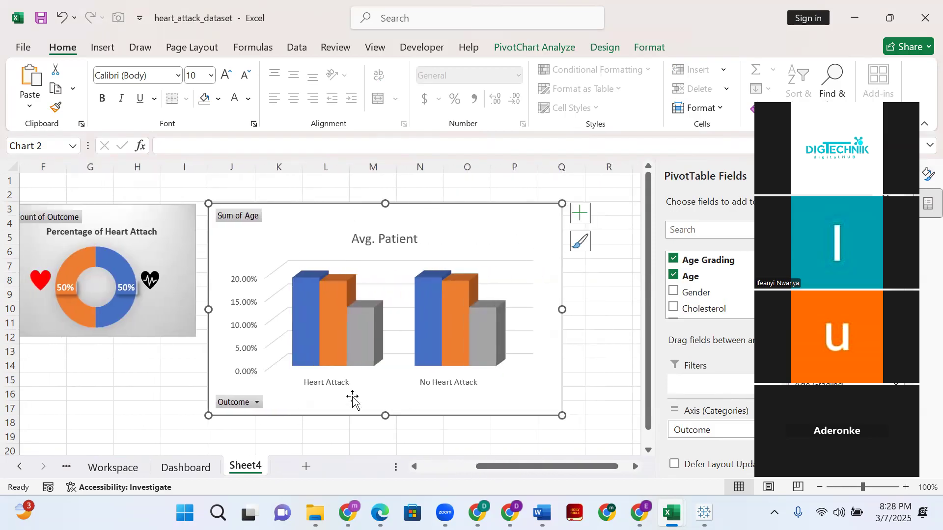
# - Apply the grey gradient chart style with translucent columns to the Avg. Patient chart, matching the doughnut chart's background
pyautogui.click(158, 334)
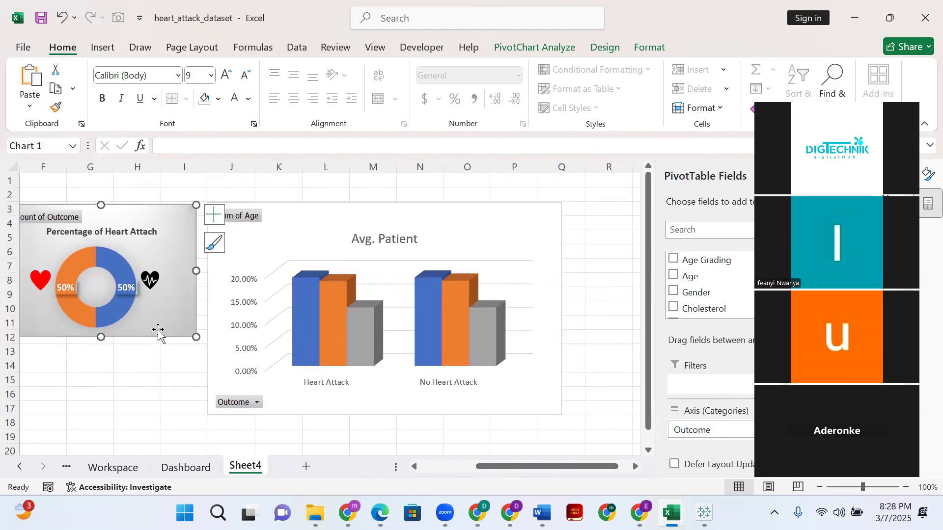
pyautogui.click(491, 212)
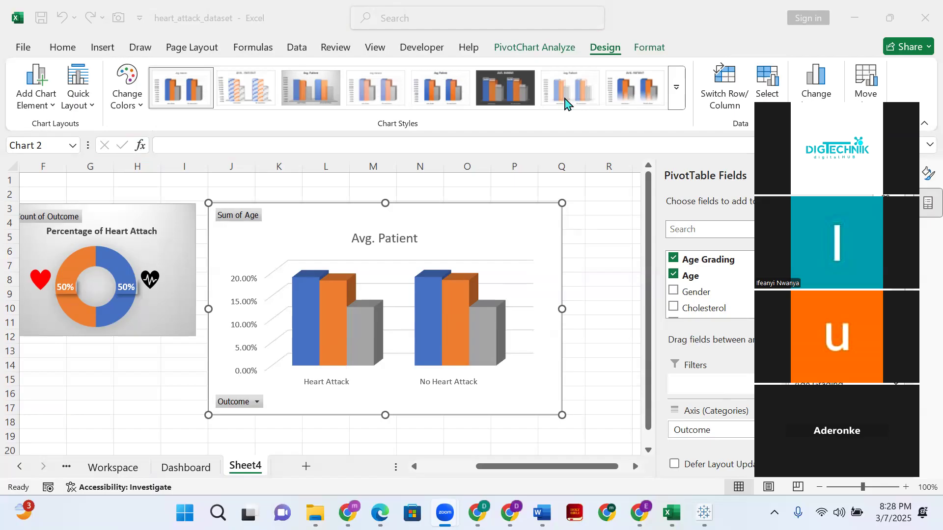
pyautogui.click(324, 93)
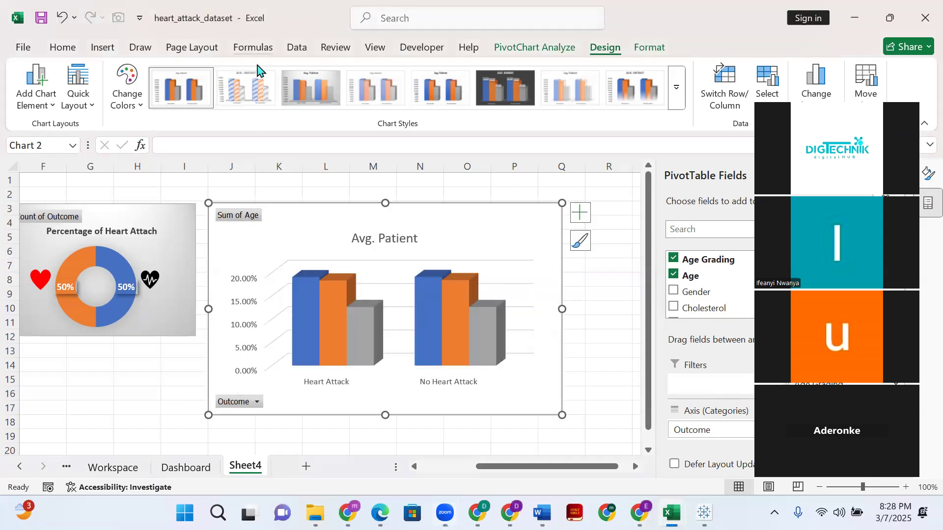
pyautogui.click(292, 100)
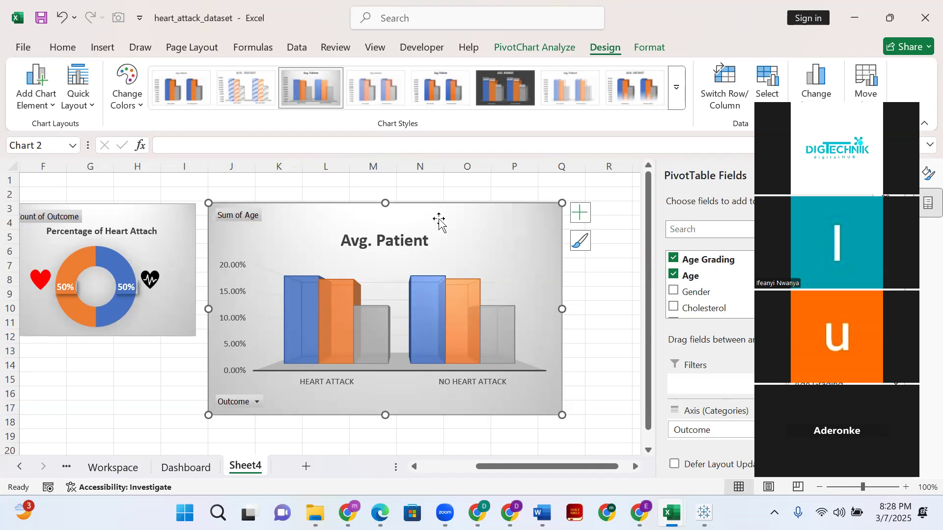
# - Shrink the Percentage of Heart Attach doughnut chart from its lower-left corner so it spans roughly columns F to I and rows 3 to 10
pyautogui.scroll(-2, 255, 278)
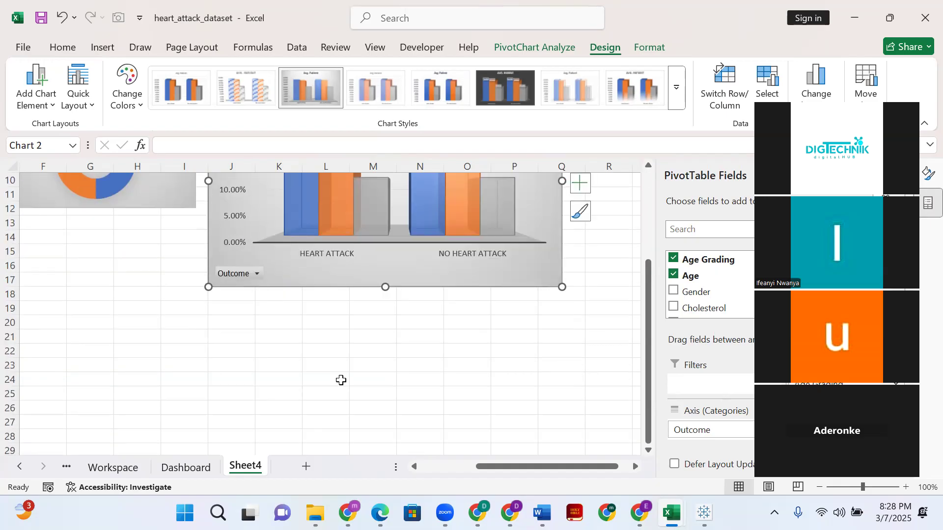
pyautogui.click(852, 489)
pyautogui.scroll(1, 436, 414)
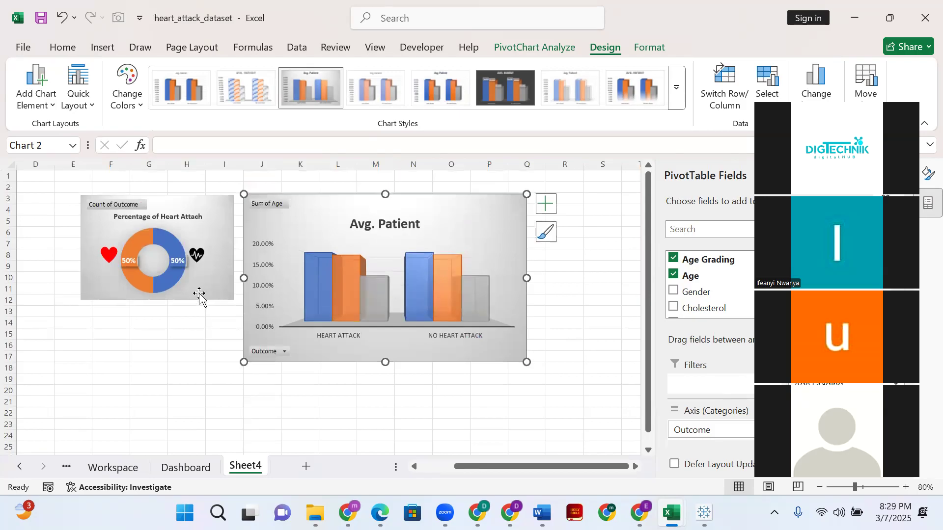
pyautogui.click(168, 298)
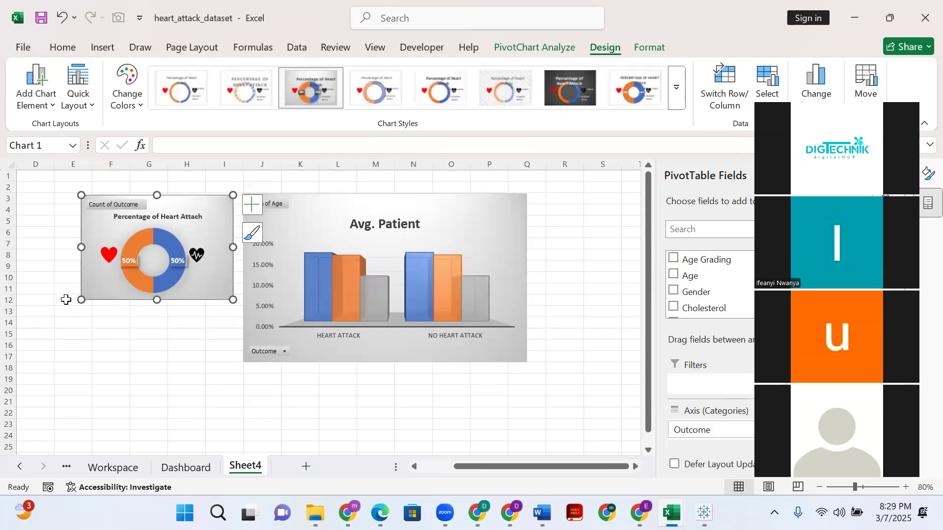
pyautogui.moveTo(82, 300); pyautogui.dragTo(94, 290)
pyautogui.click(169, 336)
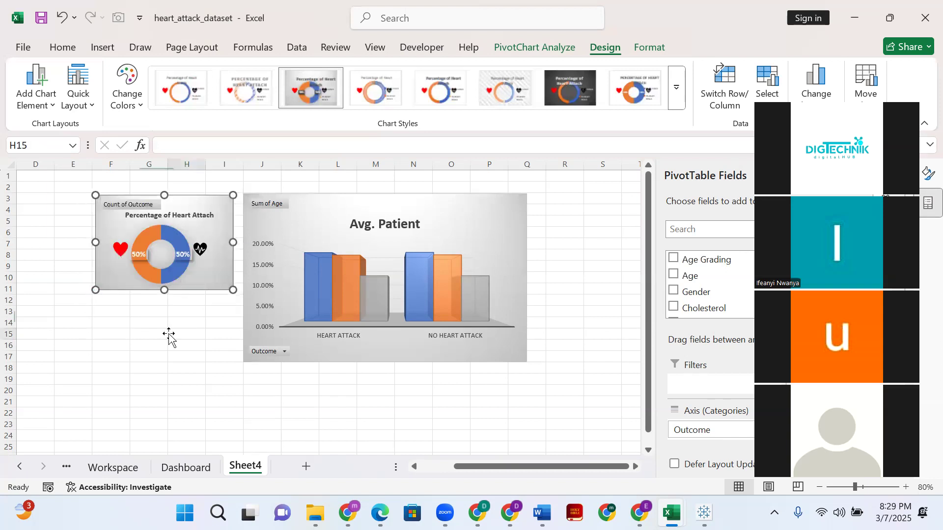
pyautogui.click(192, 291)
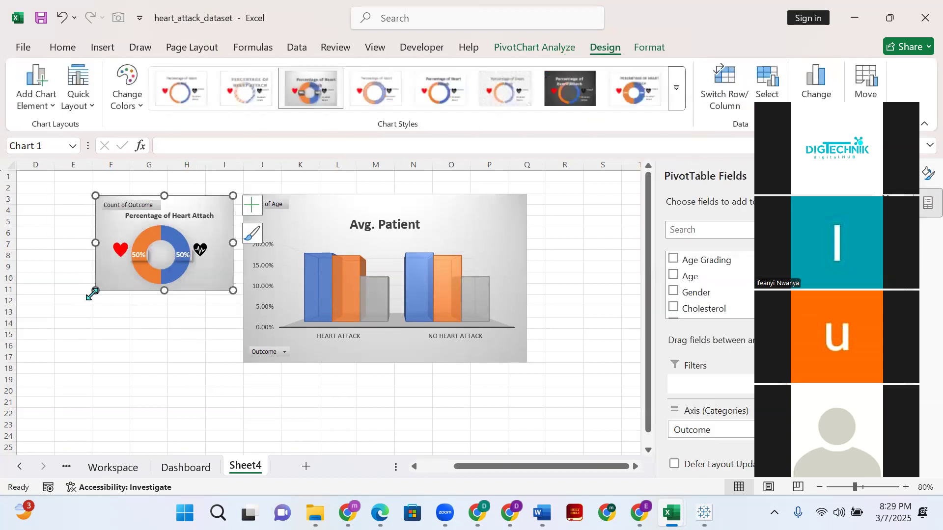
pyautogui.moveTo(98, 290); pyautogui.dragTo(106, 284)
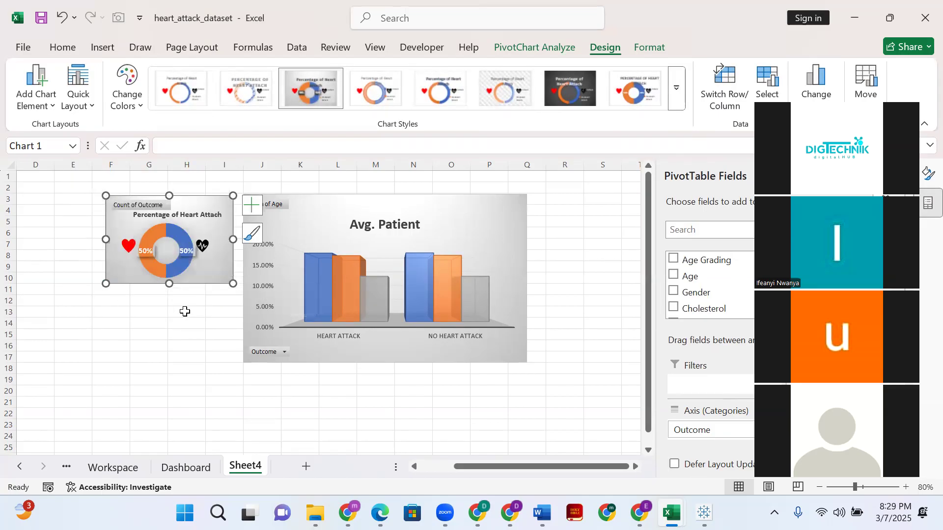
pyautogui.click(551, 314)
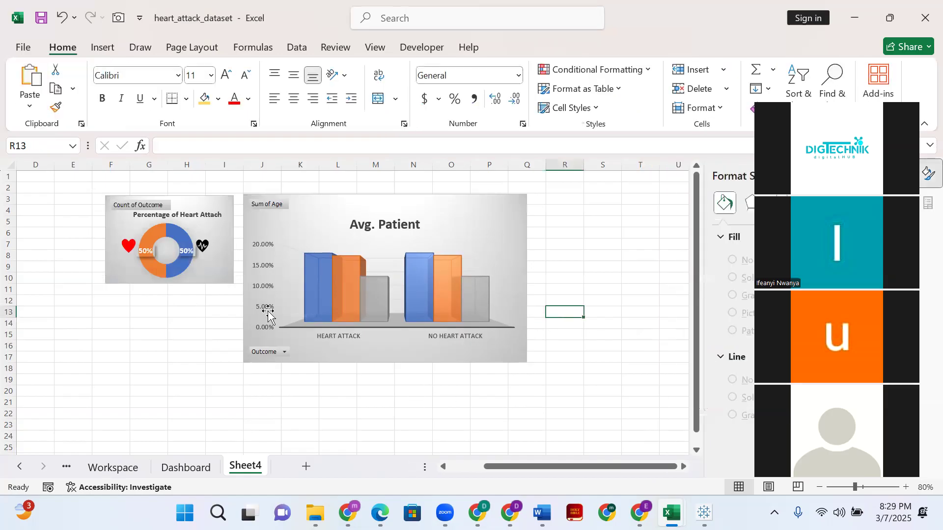
# - Nudge the Percentage of Heart Attach doughnut chart slightly upward to align its top edge with the Avg. Patient chart
pyautogui.click(227, 275)
pyautogui.press('Up')
pyautogui.press('Up')
pyautogui.press('Up')
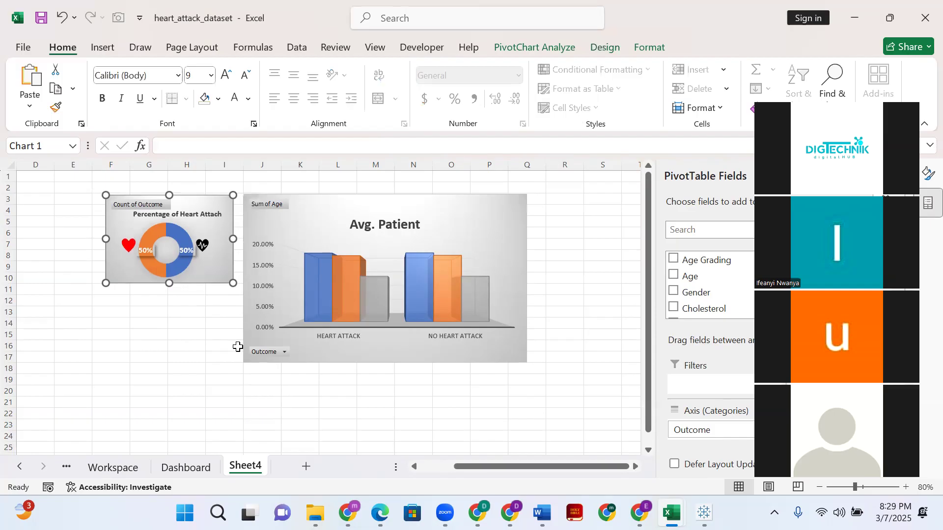
pyautogui.click(605, 336)
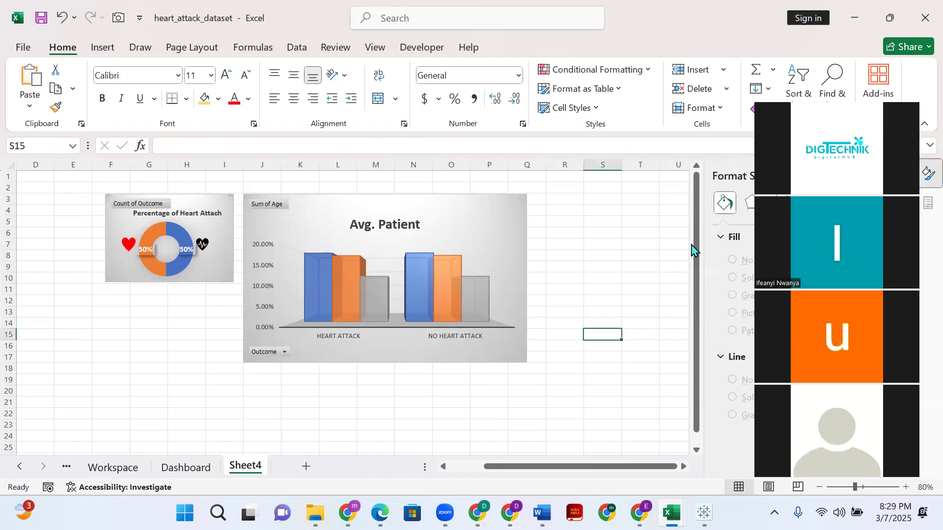
# - Switch to the Workspace sheet and select cell A22 in the Gender Distribution (Male/Female Ratio) pivot table
pyautogui.click(347, 357)
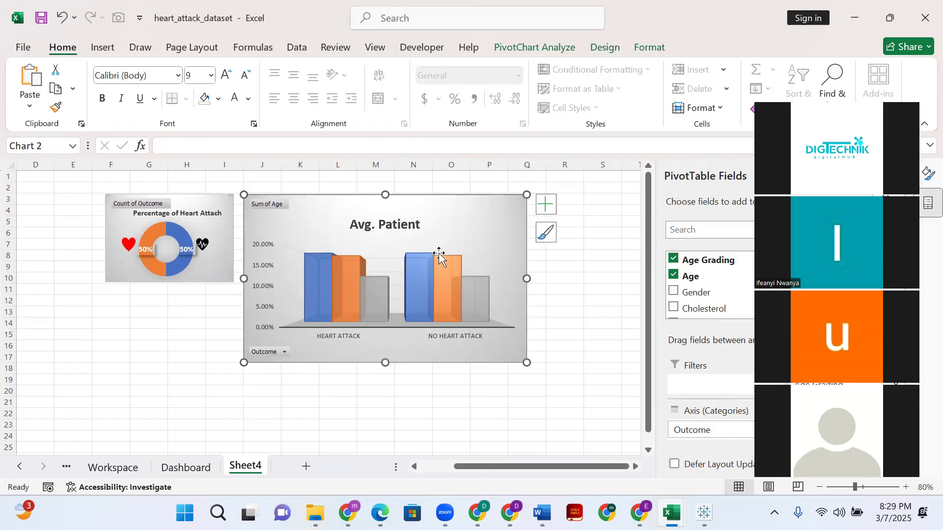
pyautogui.click(179, 469)
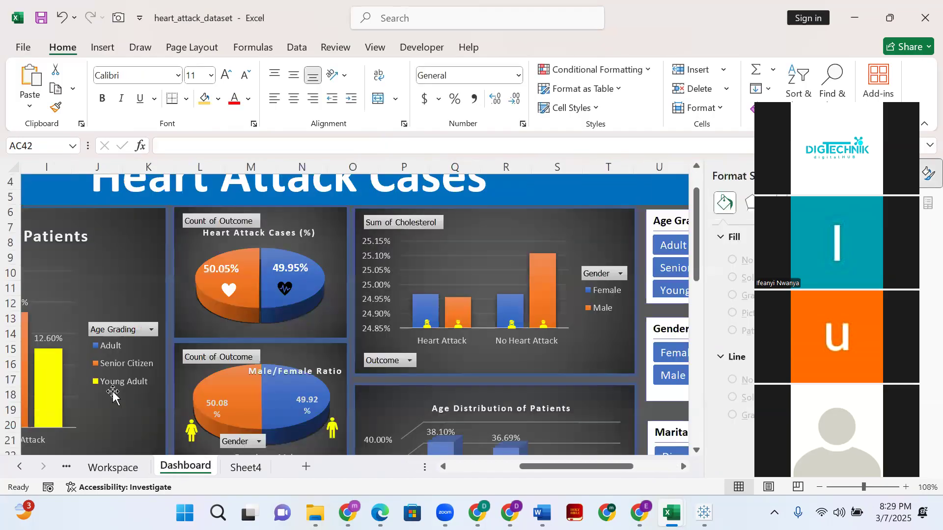
pyautogui.click(118, 467)
pyautogui.scroll(-4, 103, 353)
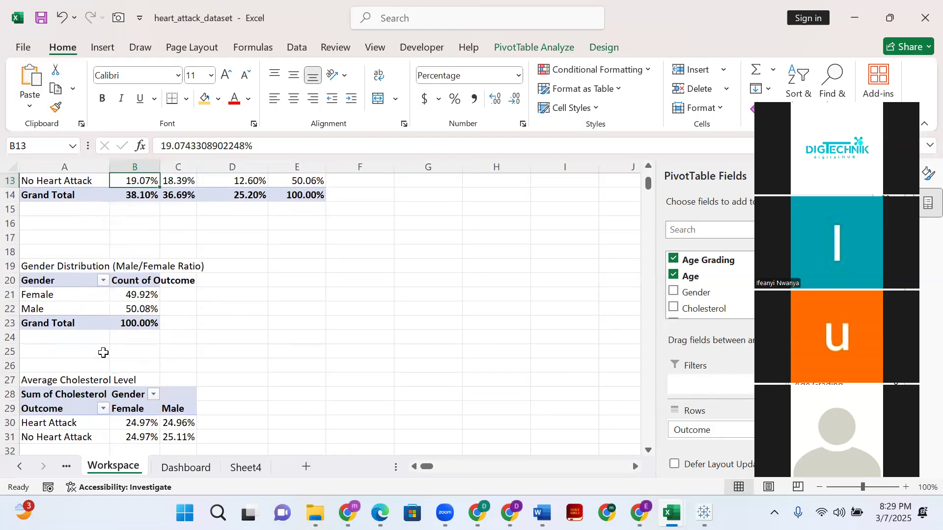
pyautogui.click(70, 311)
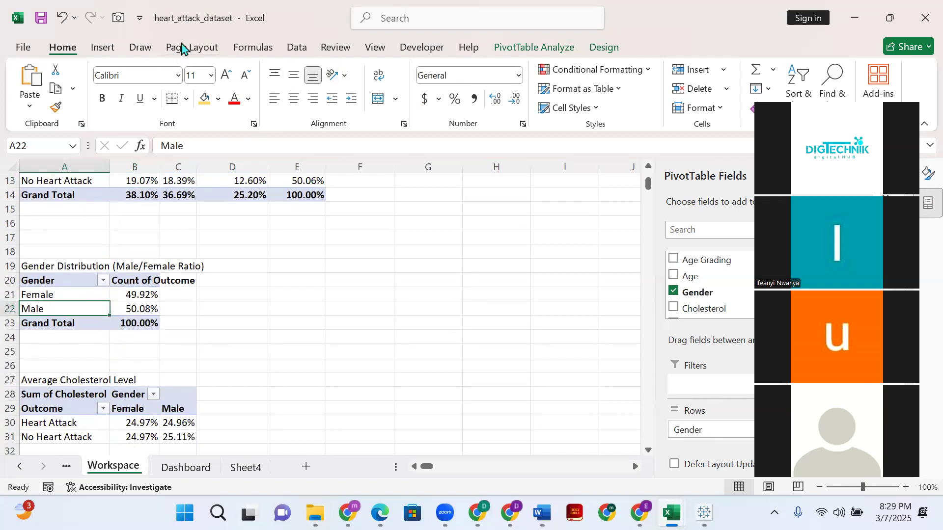
# - Try a clustered bar chart for the Gender Distribution pivot table, previewing the line and pie types first
pyautogui.click(103, 48)
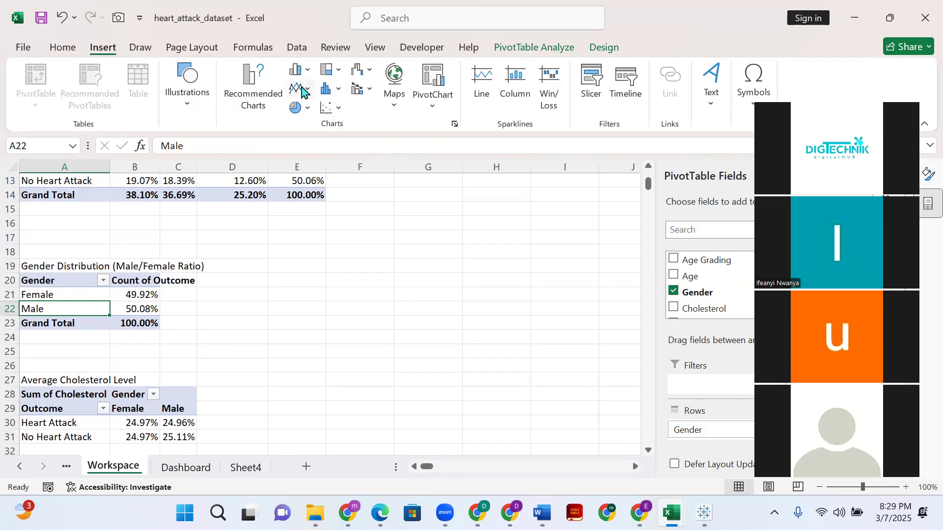
pyautogui.click(253, 98)
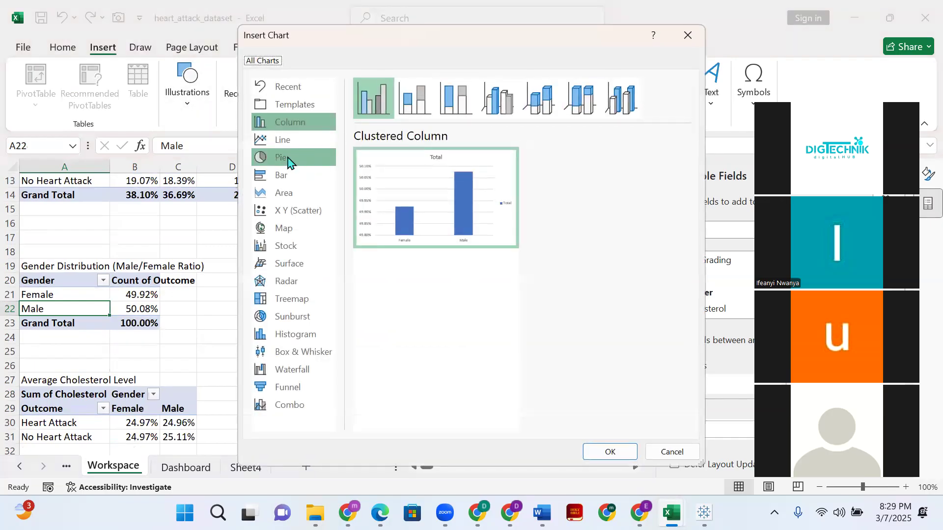
pyautogui.click(285, 145)
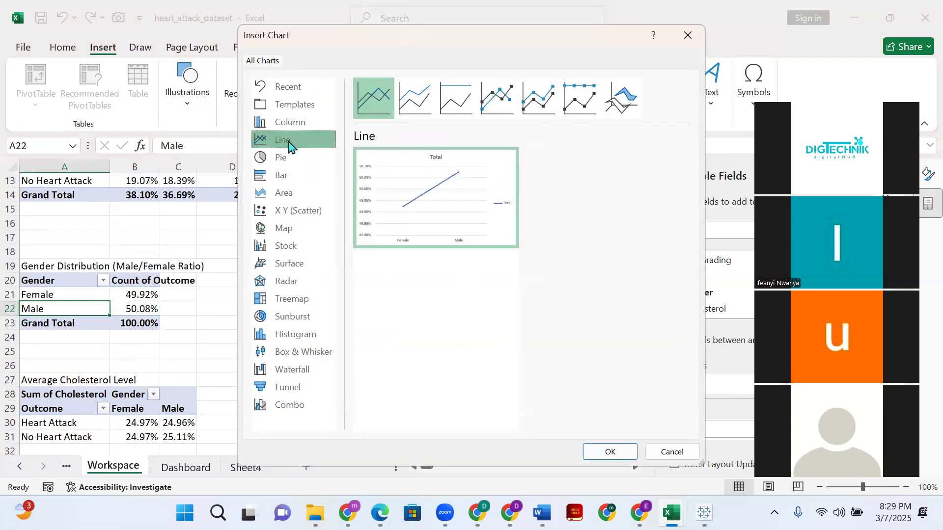
pyautogui.click(284, 176)
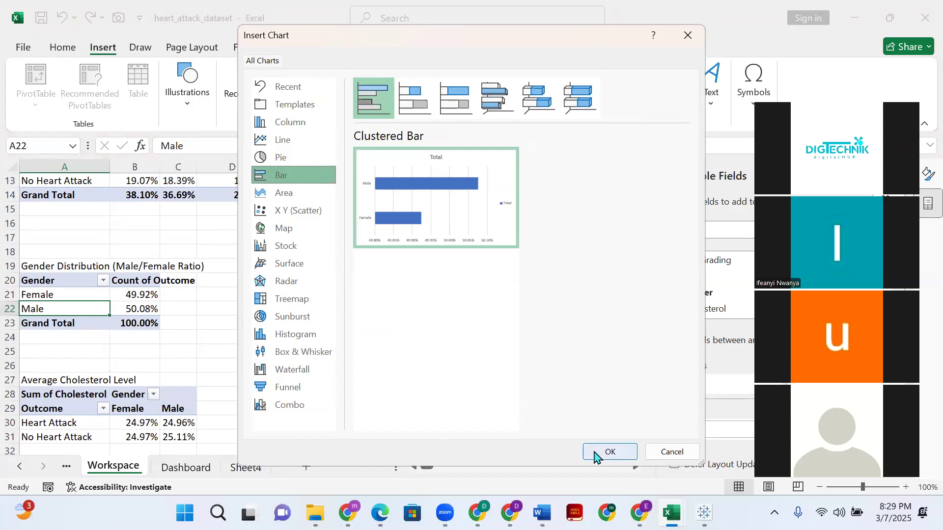
pyautogui.click(279, 158)
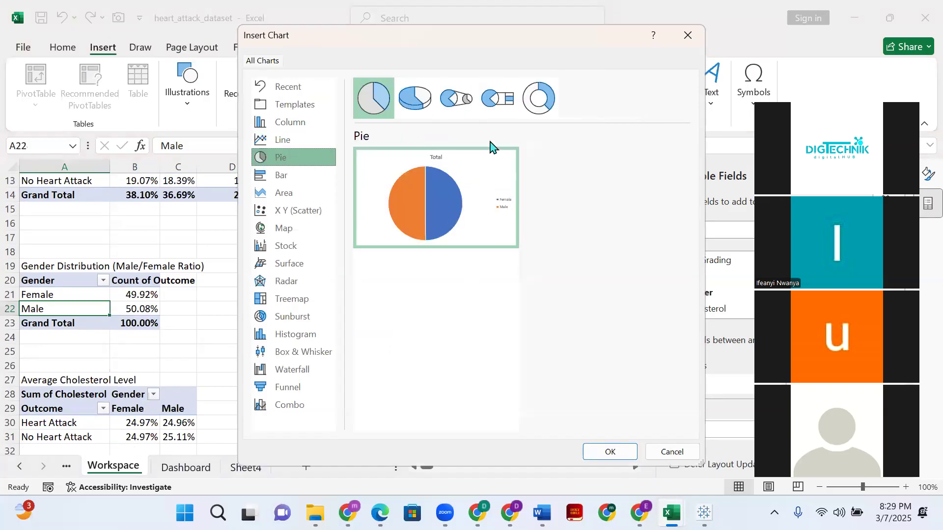
pyautogui.click(265, 176)
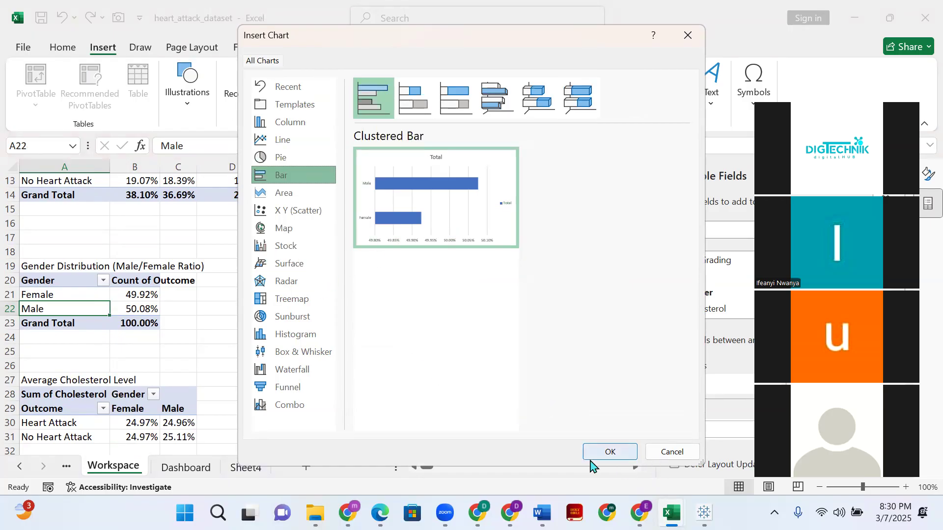
pyautogui.click(609, 452)
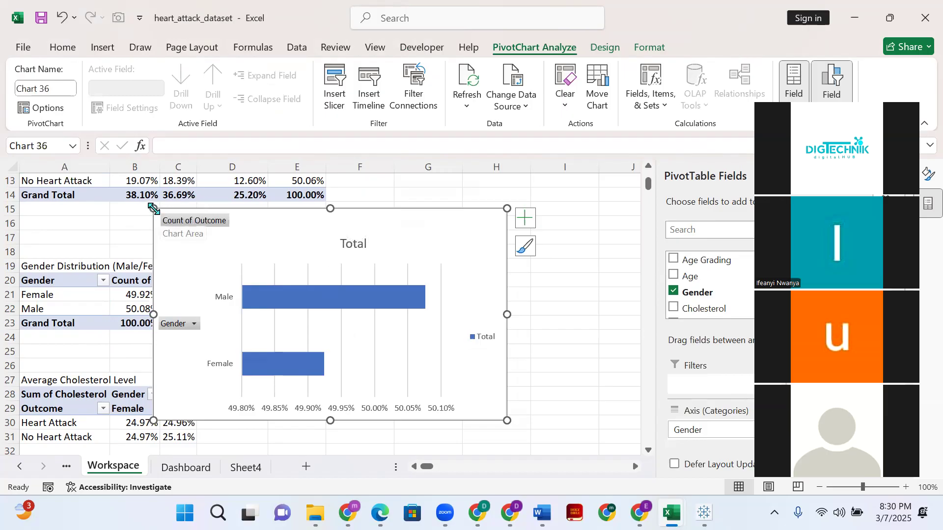
# - Shrink the clustered bar chart, shift it clear of the pivot table, and delete it
pyautogui.moveTo(154, 208); pyautogui.dragTo(196, 234)
pyautogui.moveTo(376, 242); pyautogui.dragTo(466, 227)
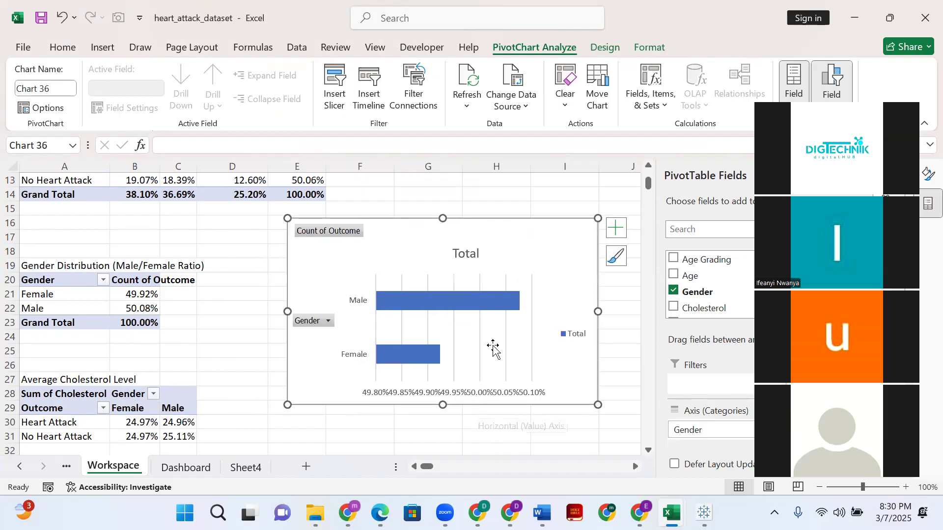
pyautogui.press('Delete')
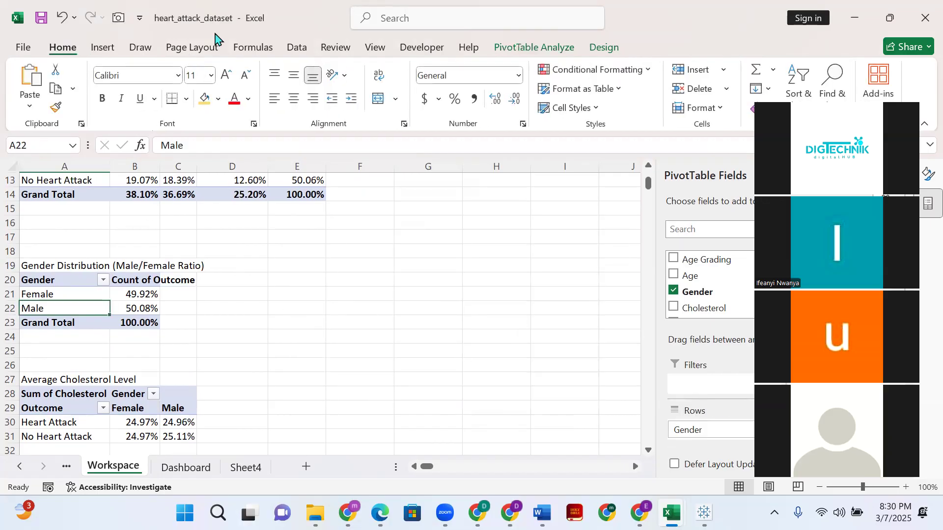
# - Insert a 3-D Clustered Column chart from the Gender Distribution pivot table and place it beside the table, clear of its data
pyautogui.click(106, 53)
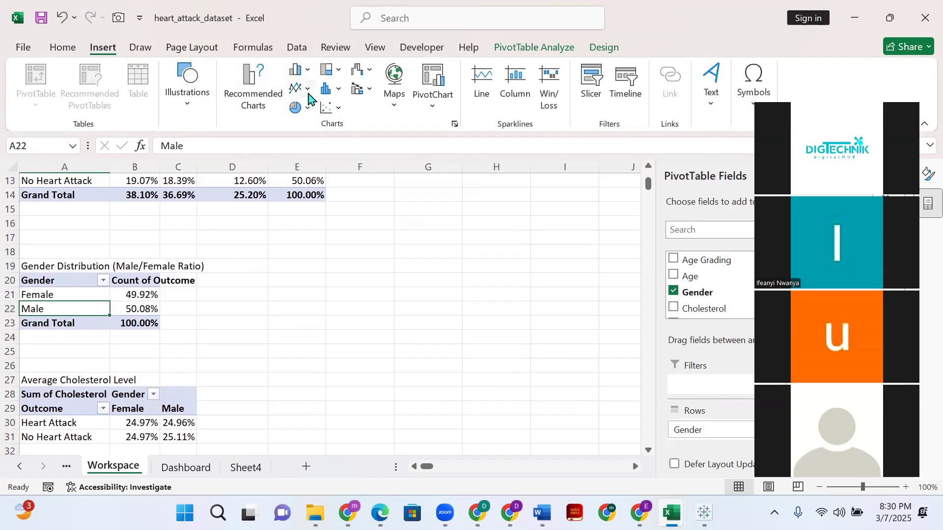
pyautogui.click(252, 98)
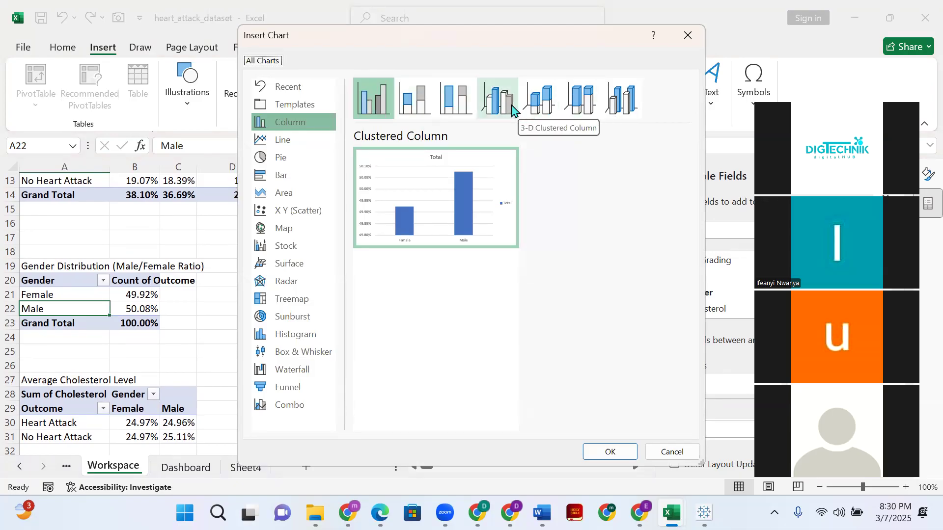
pyautogui.click(539, 105)
pyautogui.click(485, 103)
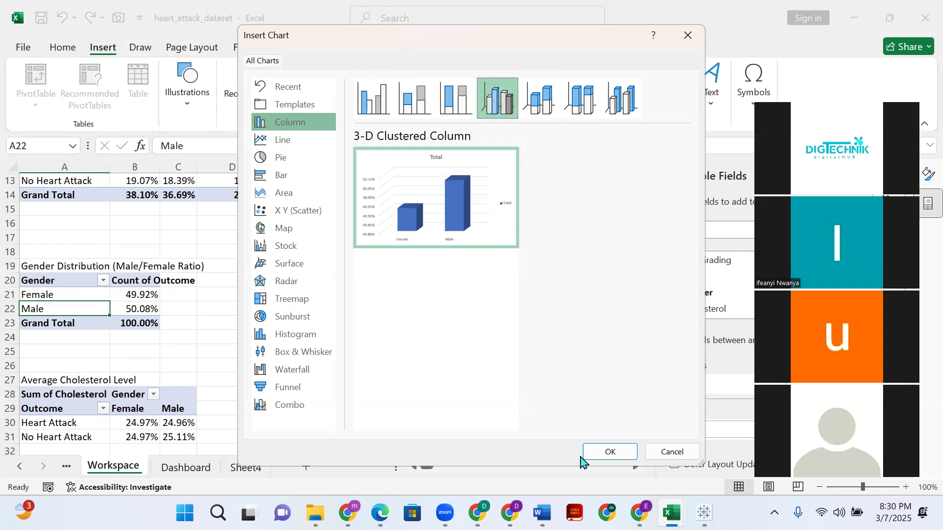
pyautogui.click(604, 453)
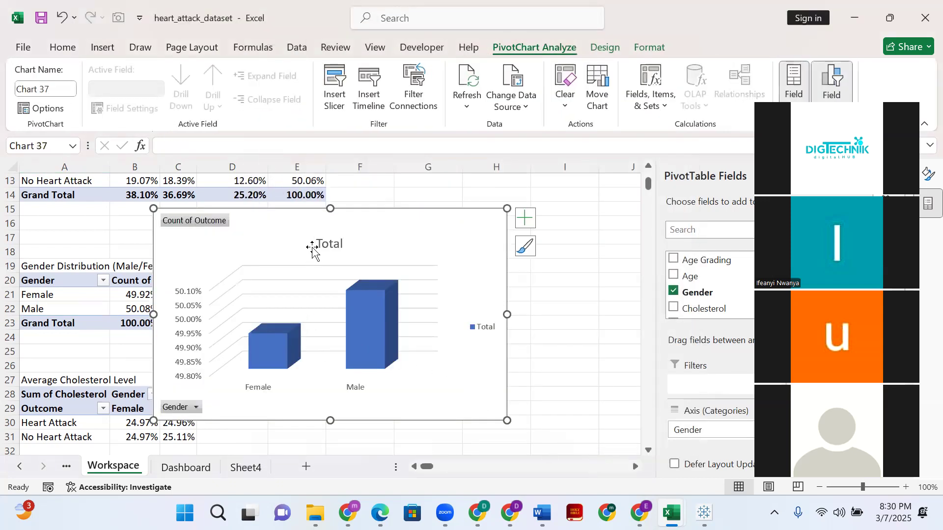
pyautogui.moveTo(276, 234); pyautogui.dragTo(359, 233)
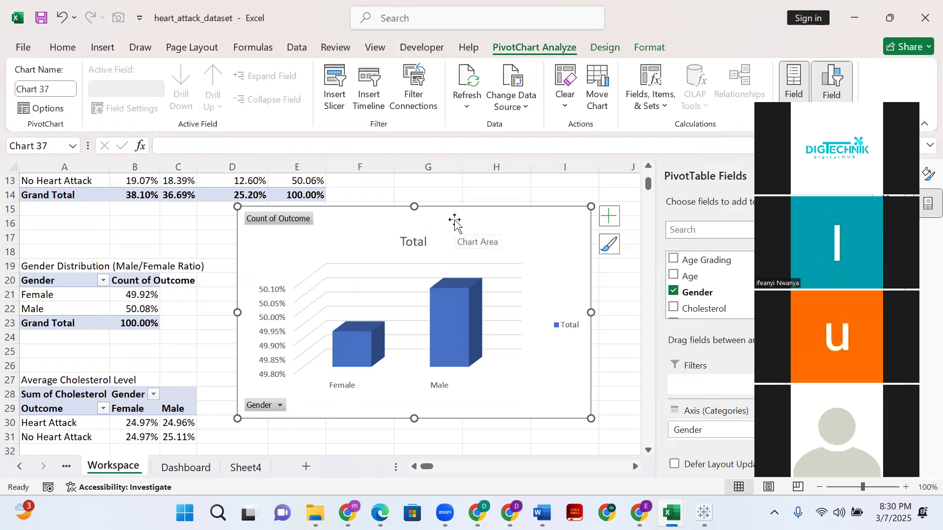
# - Change the title of the new 3-D column chart to Gender
pyautogui.doubleClick(423, 242)
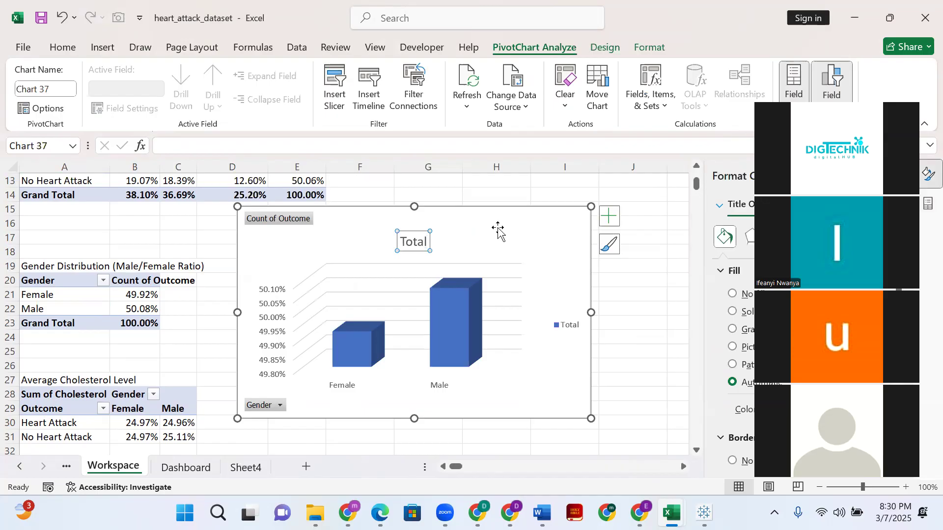
pyautogui.doubleClick(418, 242)
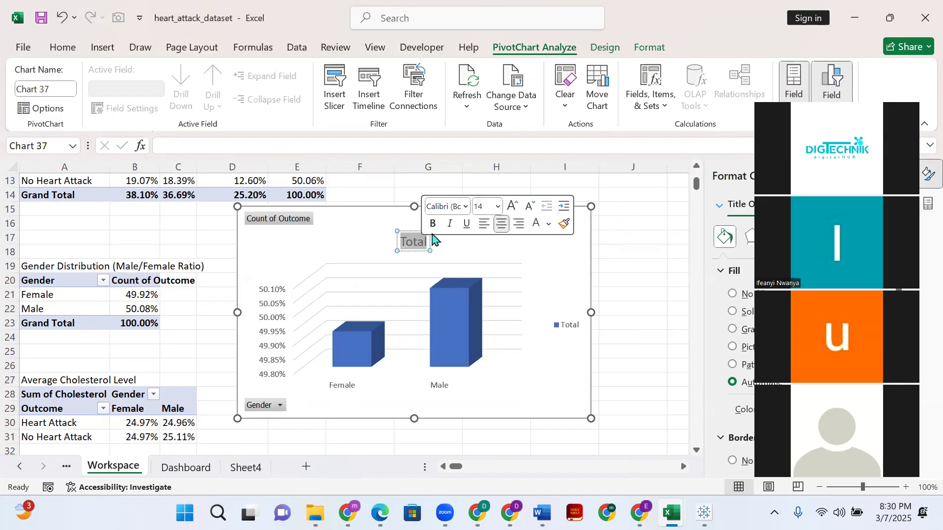
pyautogui.write('Gender')
pyautogui.click(560, 263)
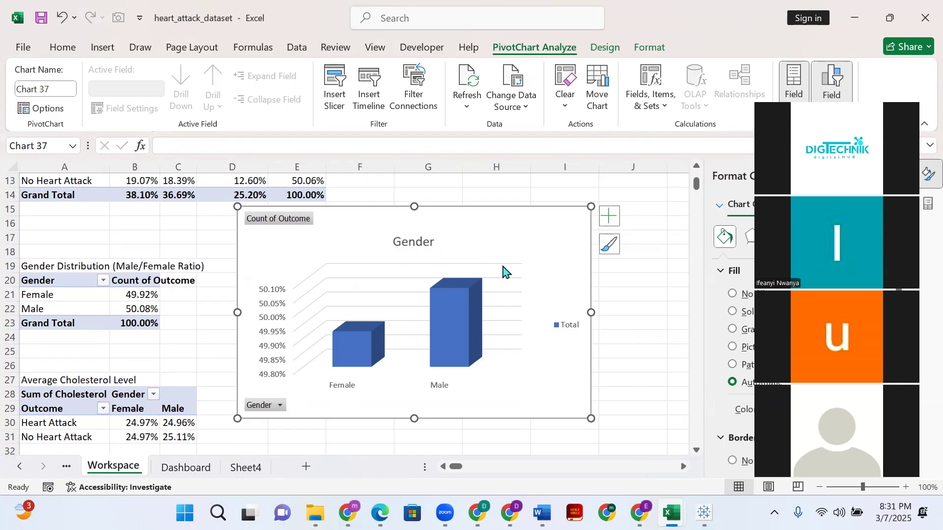
# - Apply the grey gradient chart style with translucent columns to the Gender chart
pyautogui.click(108, 49)
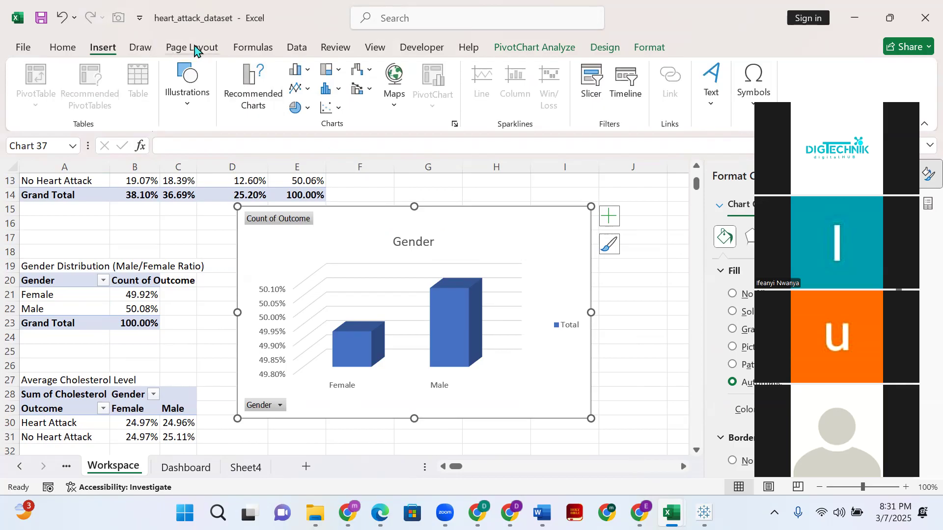
pyautogui.click(532, 49)
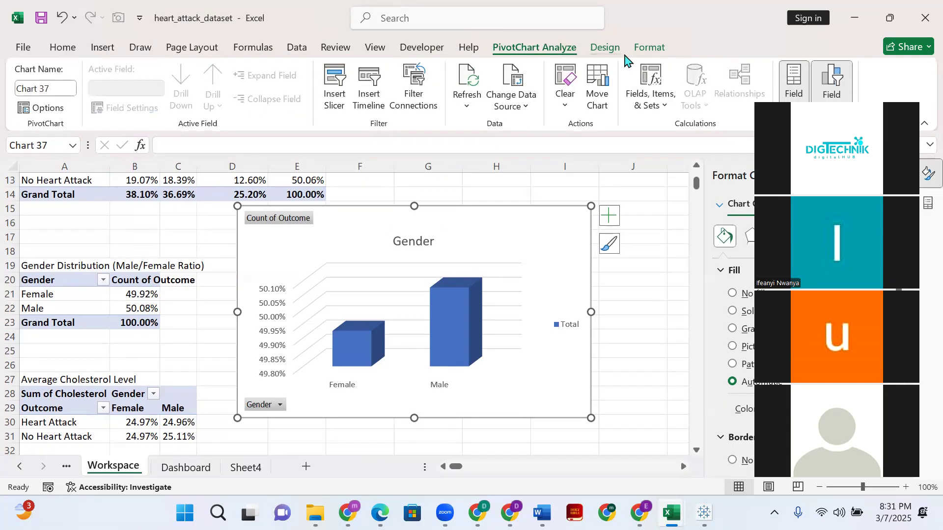
pyautogui.click(605, 48)
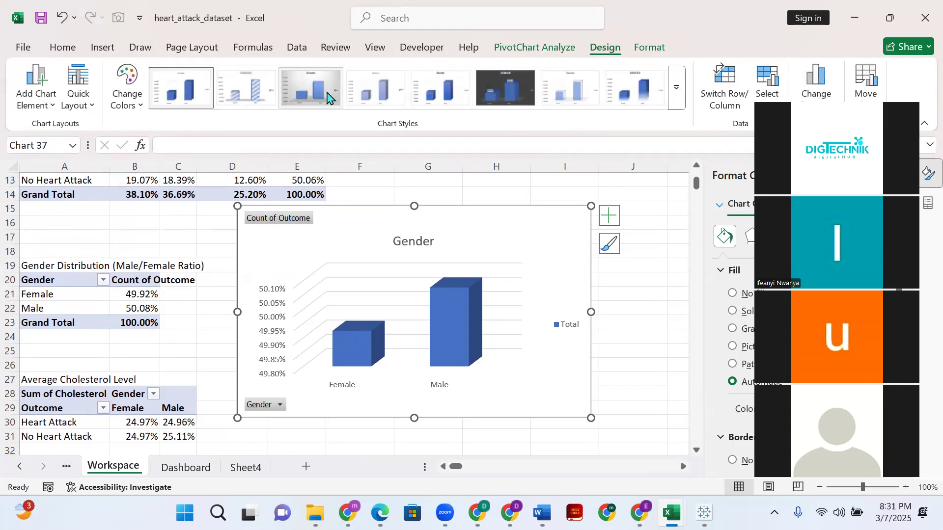
pyautogui.click(325, 94)
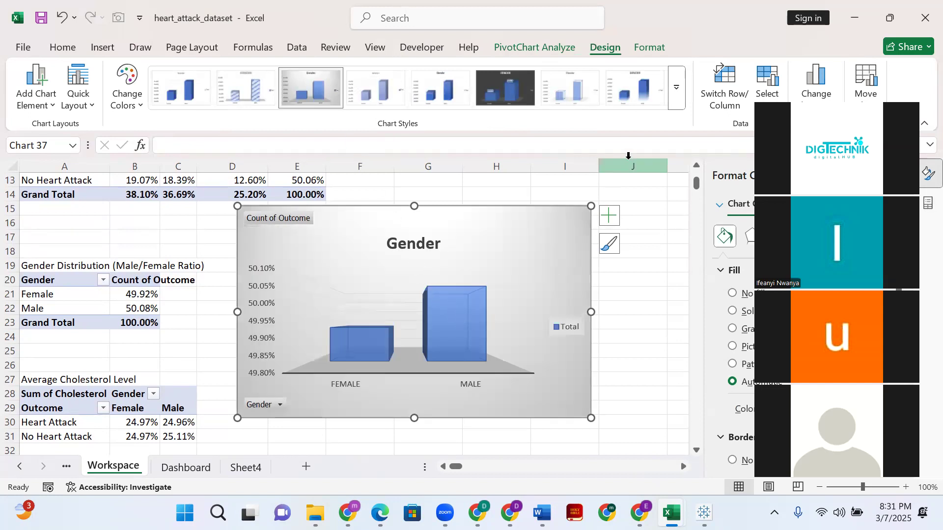
pyautogui.click(679, 87)
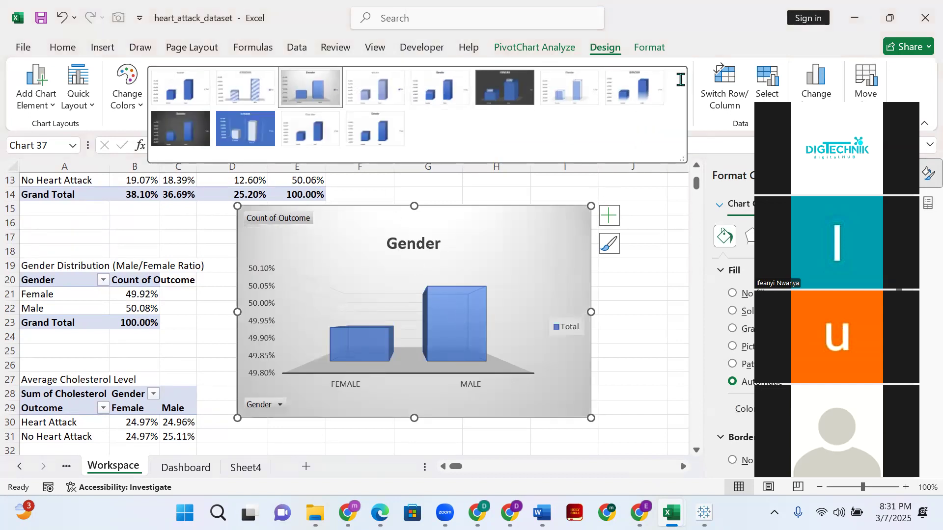
pyautogui.click(636, 261)
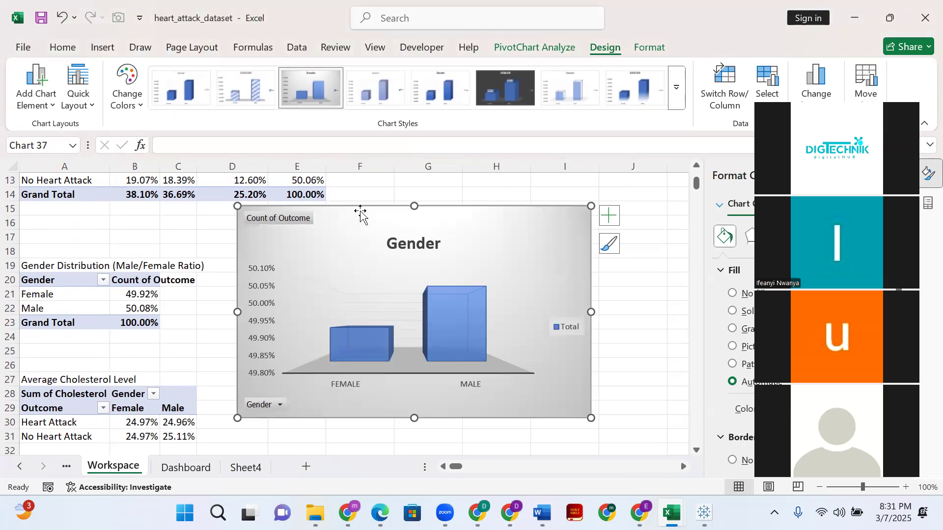
# - Move the Gender chart from the Workspace sheet to Sheet4, placing it directly below the Avg. Patient chart from row 19
pyautogui.press('Delete')
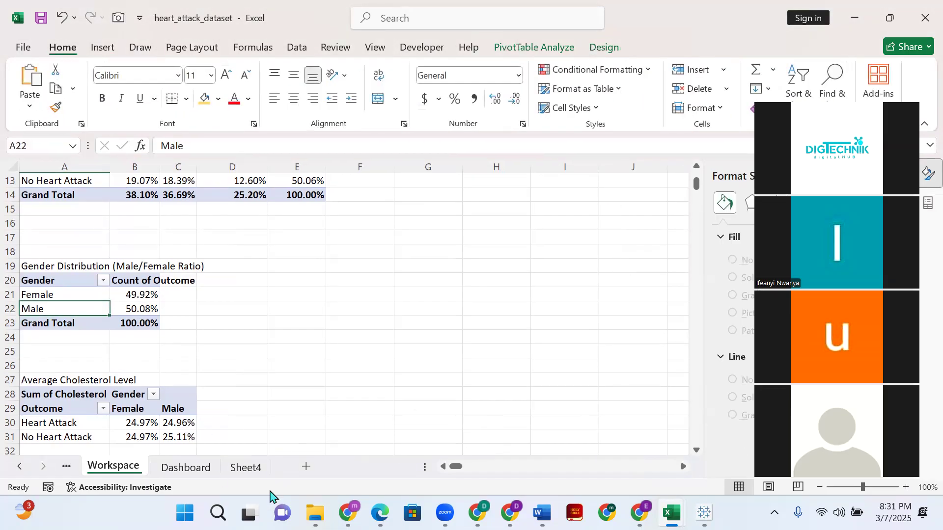
pyautogui.click(243, 468)
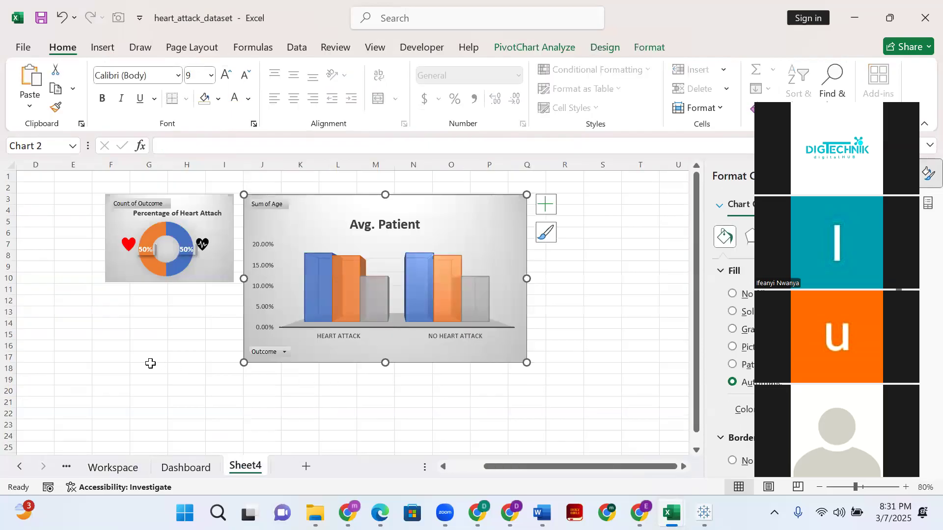
pyautogui.scroll(-4, 357, 384)
pyautogui.moveTo(415, 355); pyautogui.dragTo(415, 356)
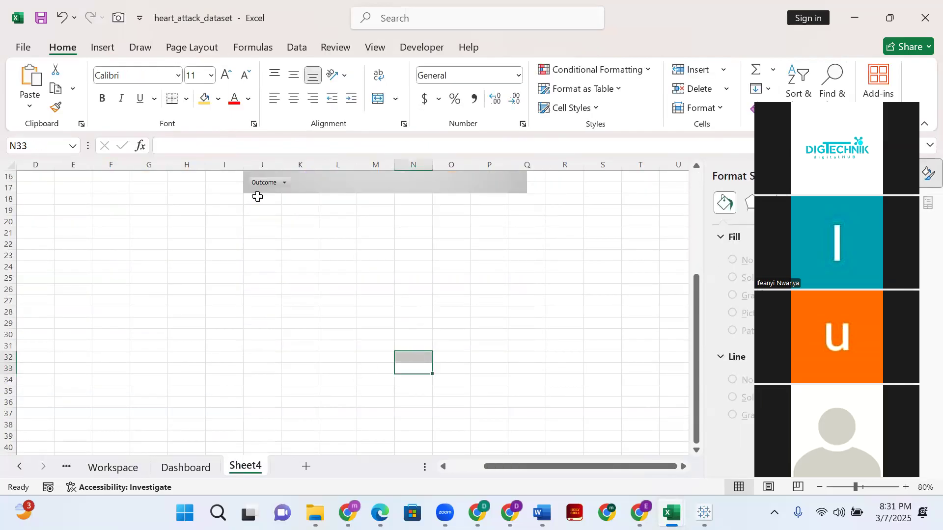
pyautogui.click(256, 233)
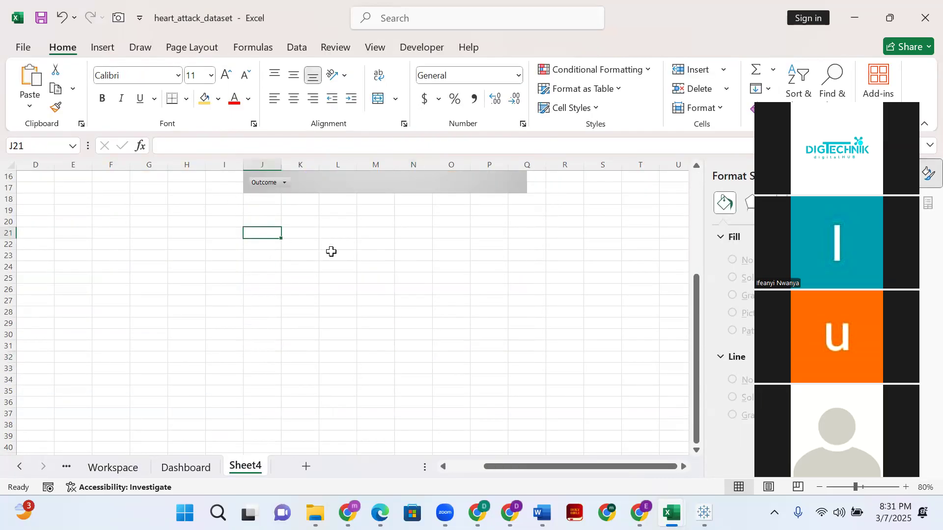
pyautogui.hotkey('ctrl', 'v')
pyautogui.moveTo(335, 229); pyautogui.dragTo(332, 204)
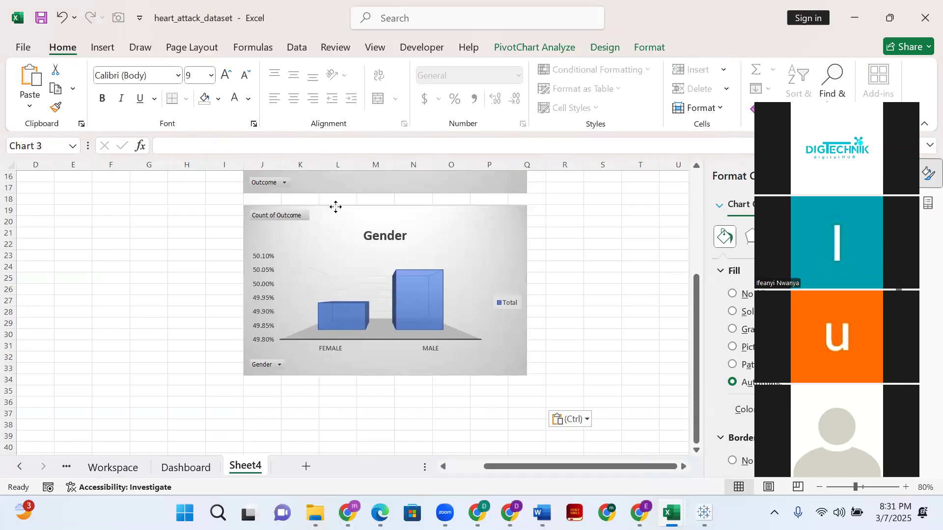
pyautogui.scroll(5, 461, 302)
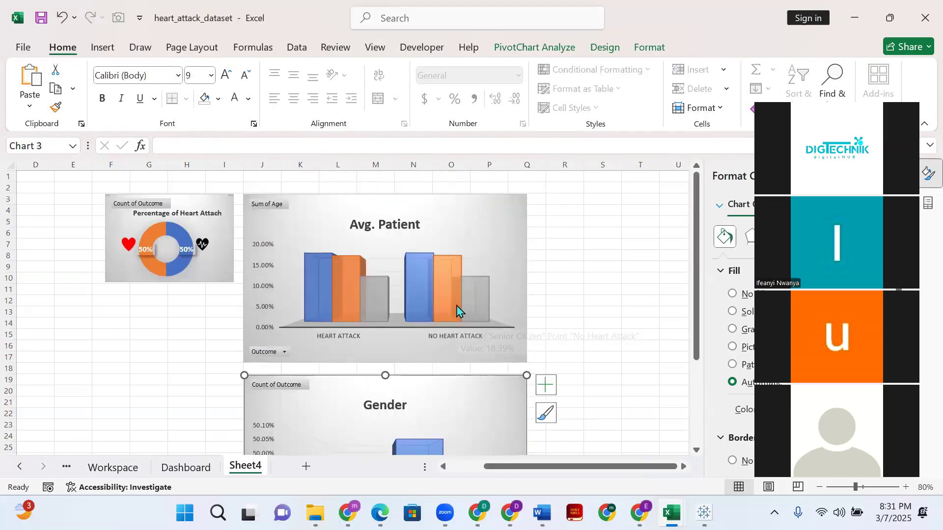
pyautogui.scroll(-3, 457, 305)
pyautogui.scroll(3, 219, 319)
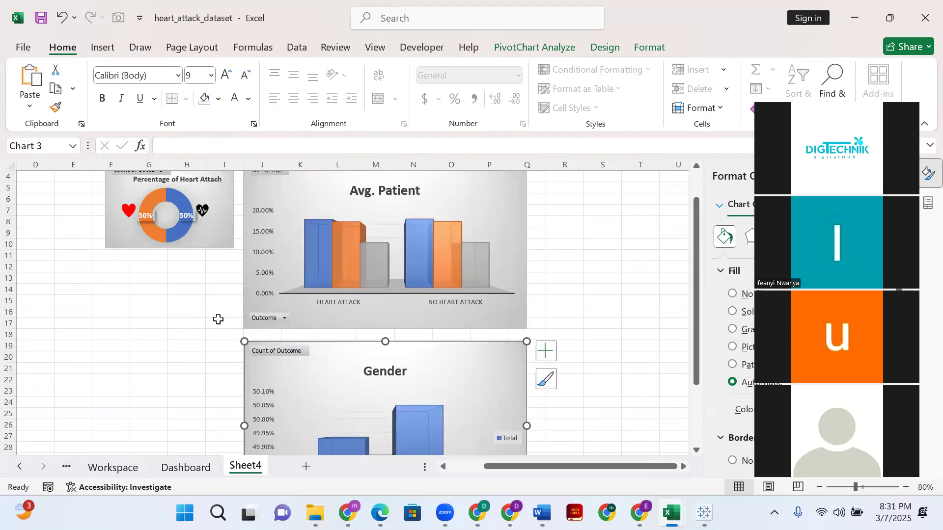
pyautogui.scroll(-6, 242, 349)
pyautogui.scroll(6, 257, 406)
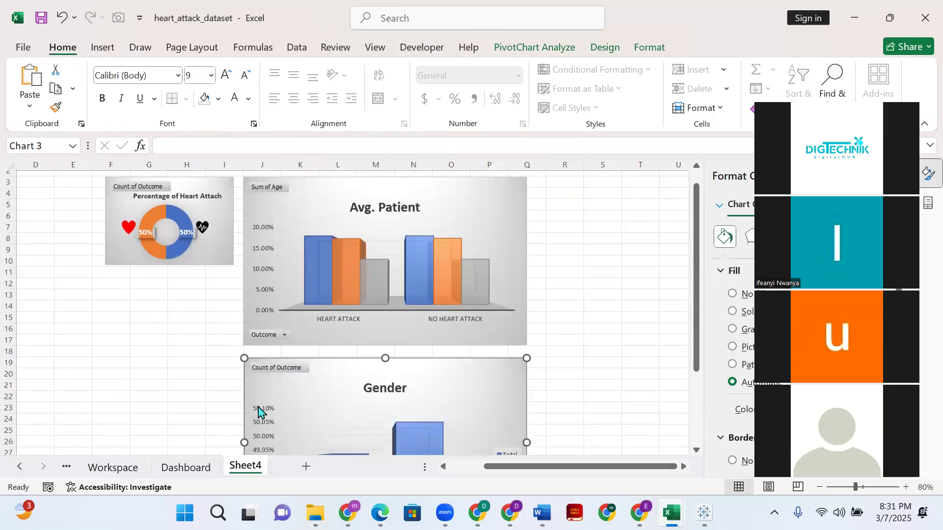
# - Insert a plain Line chart from the Average Cholesterol Level pivot table on the Workspace sheet
pyautogui.scroll(-4, 253, 411)
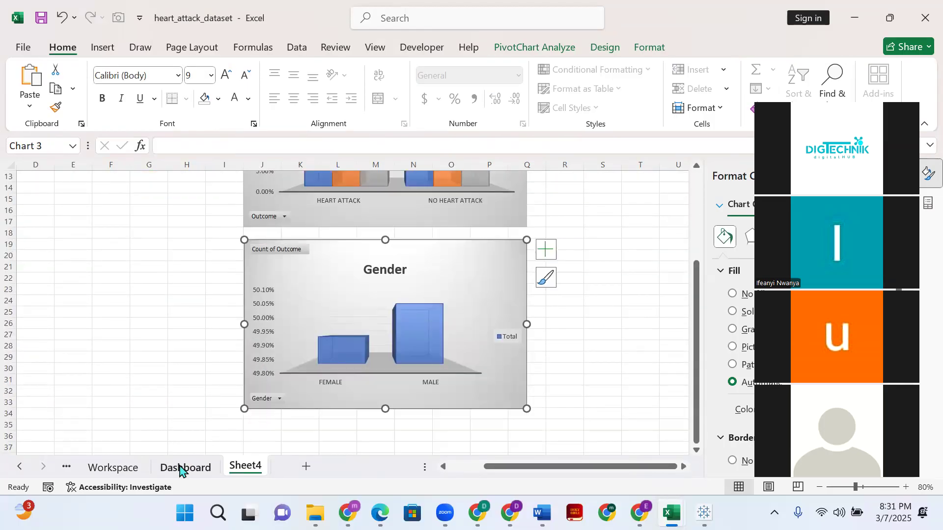
pyautogui.click(112, 468)
pyautogui.scroll(-3, 128, 334)
pyautogui.click(133, 295)
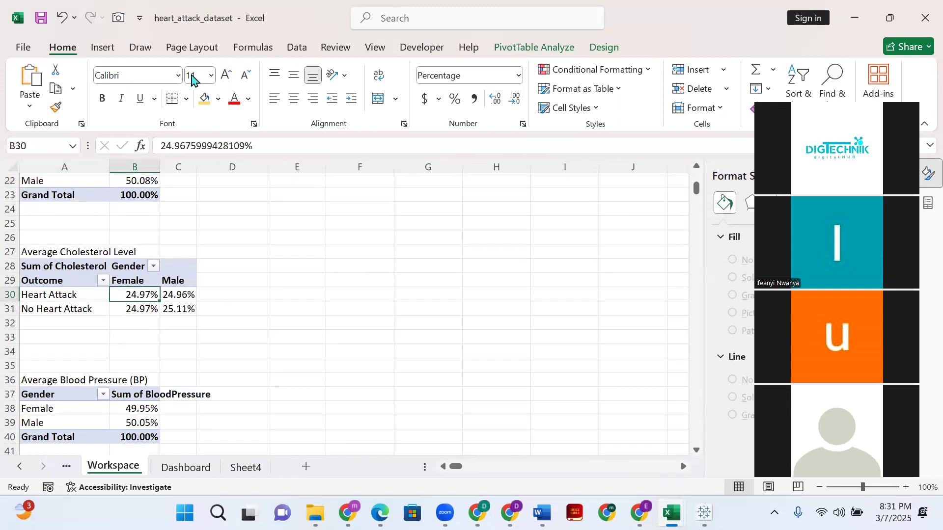
pyautogui.click(105, 48)
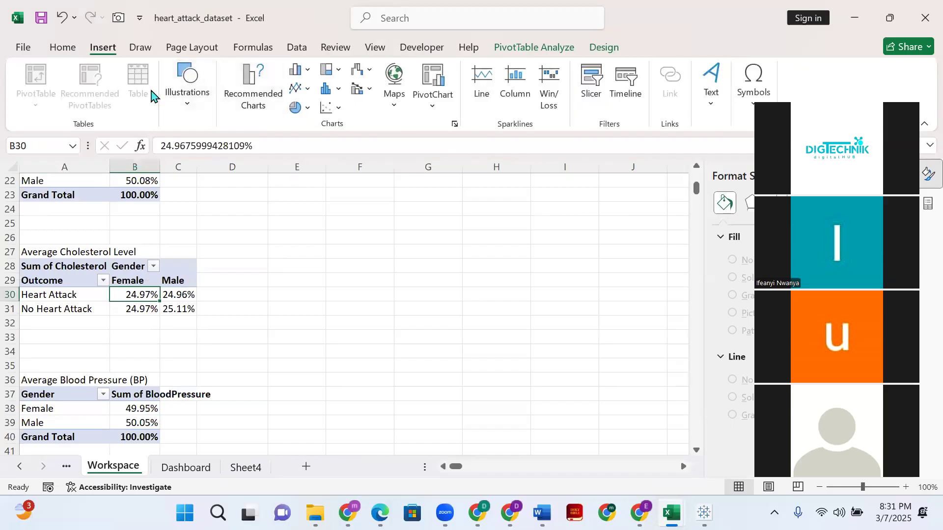
pyautogui.click(257, 103)
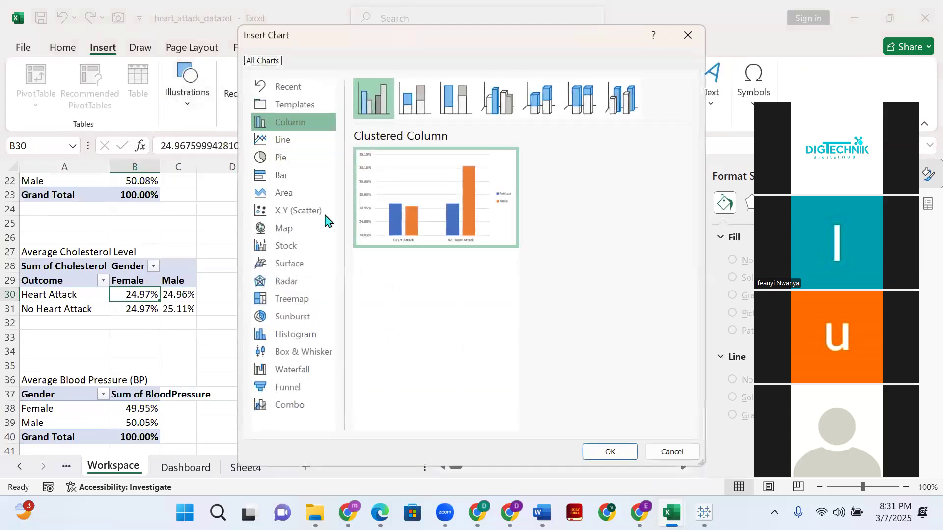
pyautogui.click(278, 141)
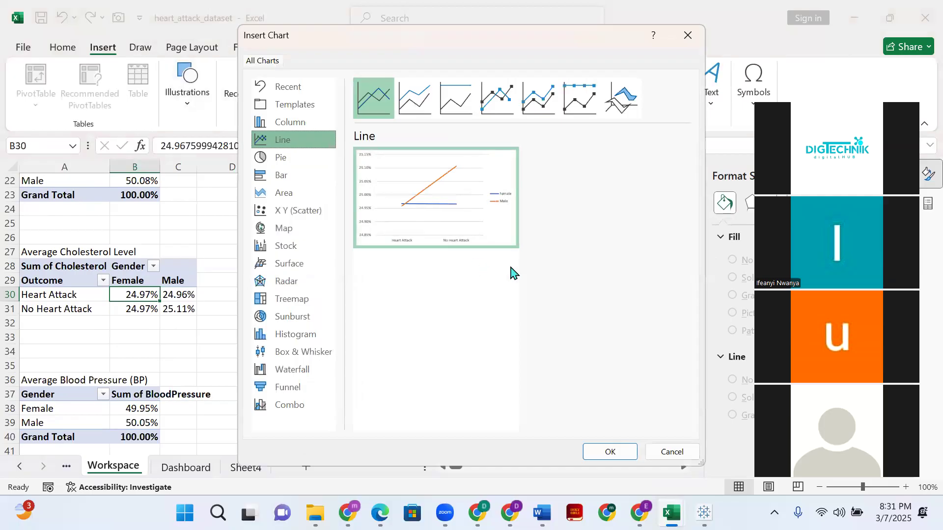
pyautogui.click(414, 104)
pyautogui.click(369, 104)
pyautogui.click(457, 101)
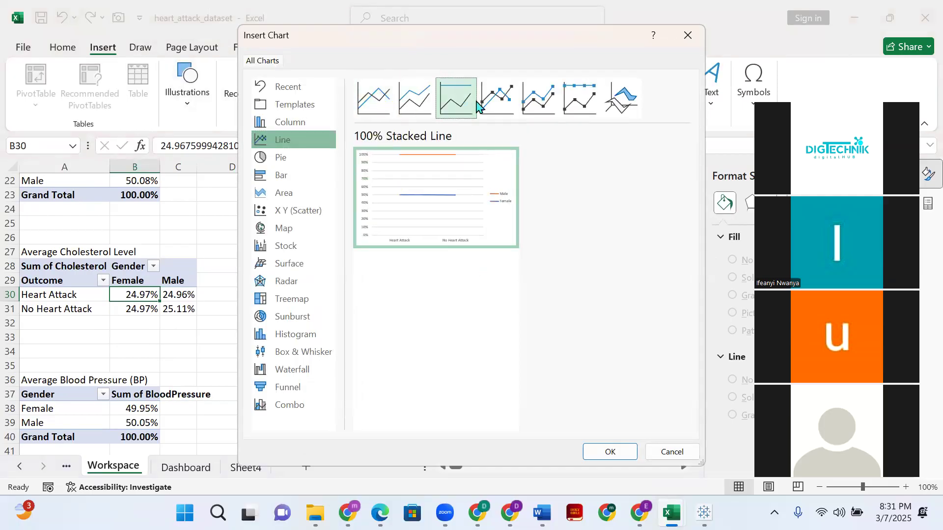
pyautogui.click(384, 108)
pyautogui.click(500, 109)
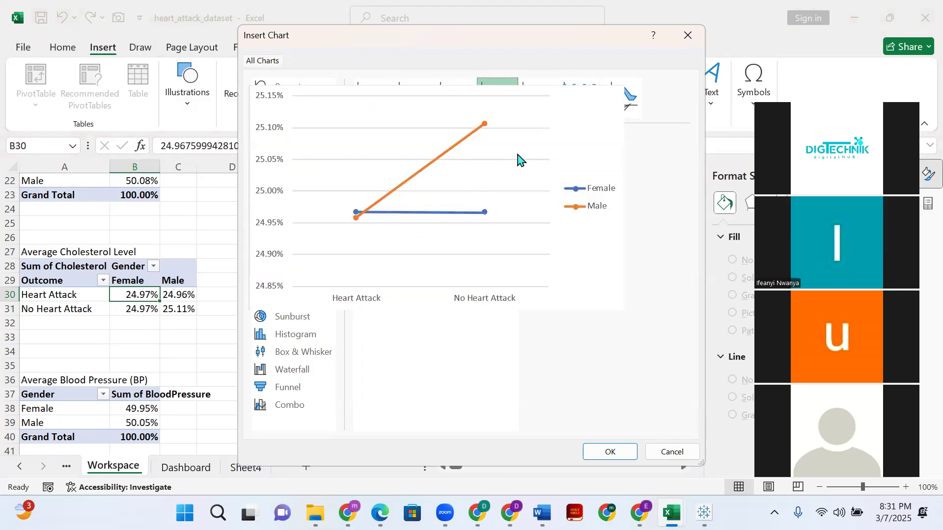
pyautogui.click(374, 108)
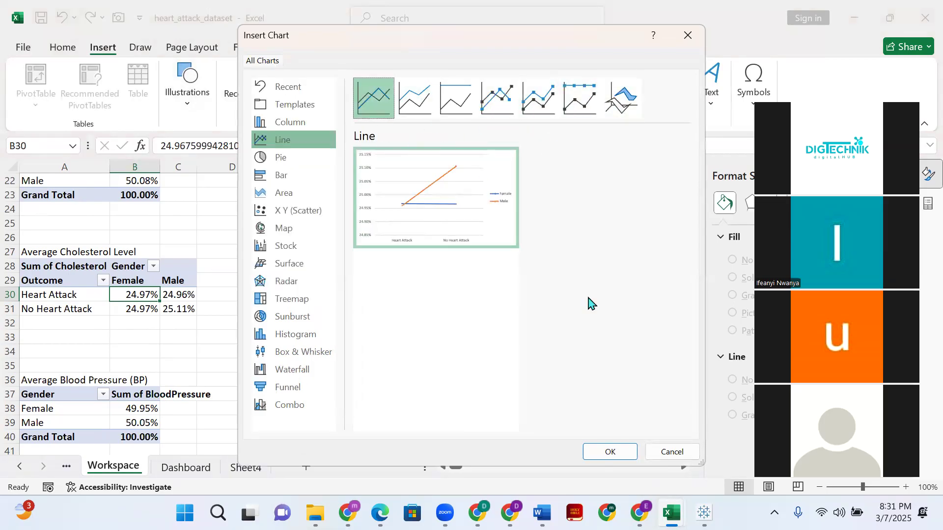
pyautogui.click(611, 453)
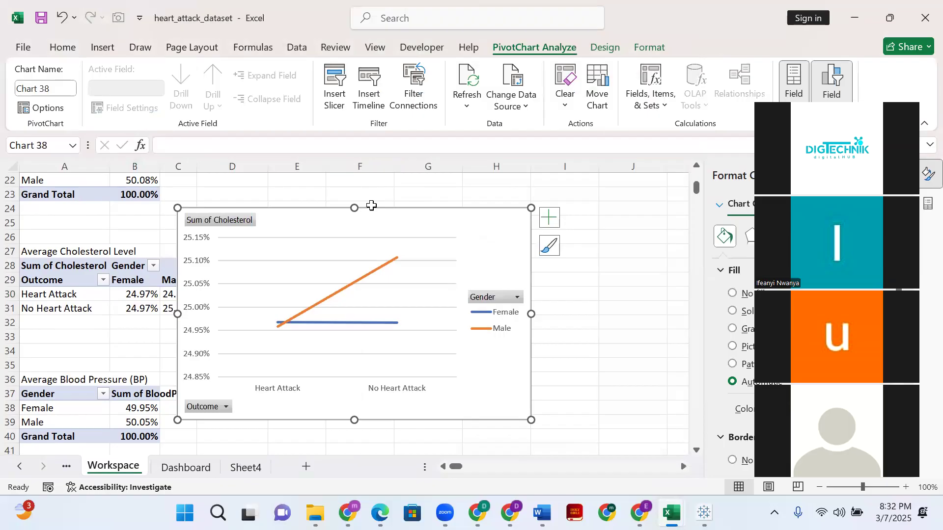
# - Hide the legend and show the chart title on the cholesterol line chart, keeping the gridlines
pyautogui.click(549, 217)
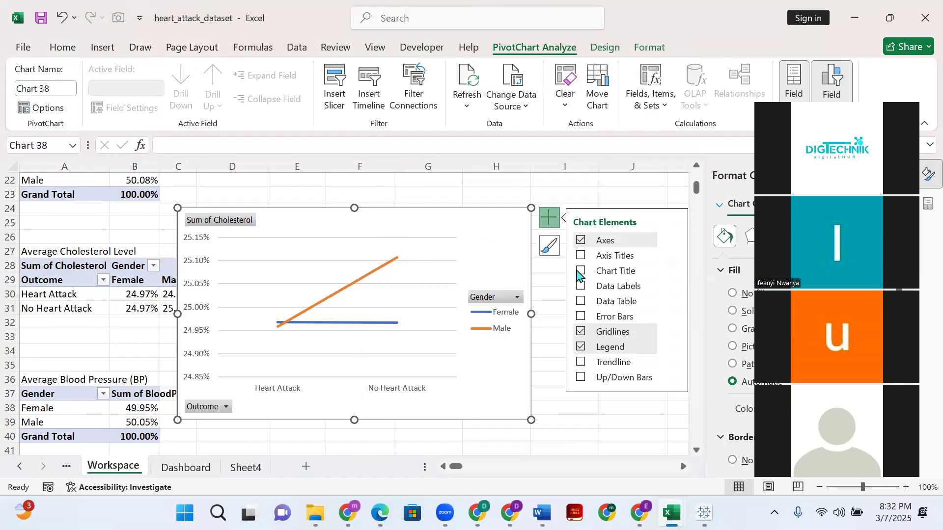
pyautogui.click(580, 333)
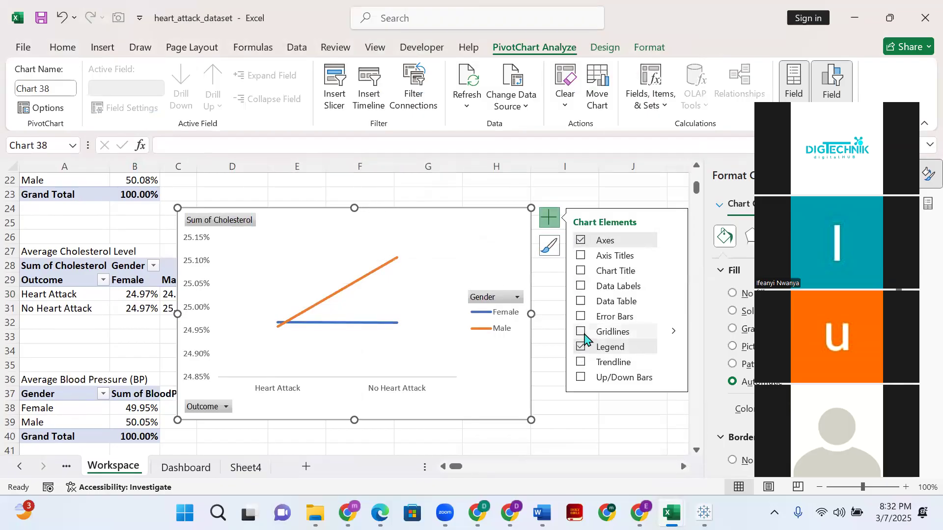
pyautogui.click(581, 347)
pyautogui.click(582, 347)
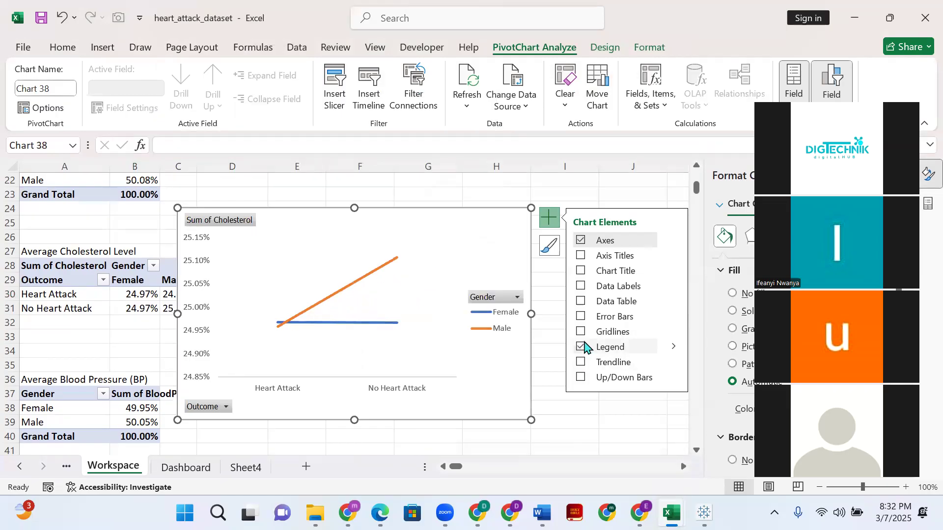
pyautogui.click(581, 348)
pyautogui.click(580, 332)
pyautogui.click(581, 301)
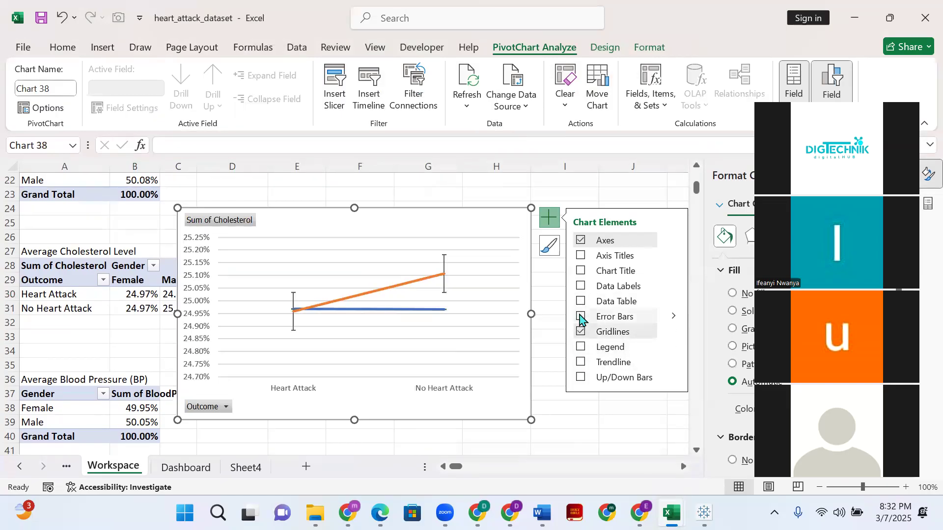
pyautogui.click(581, 271)
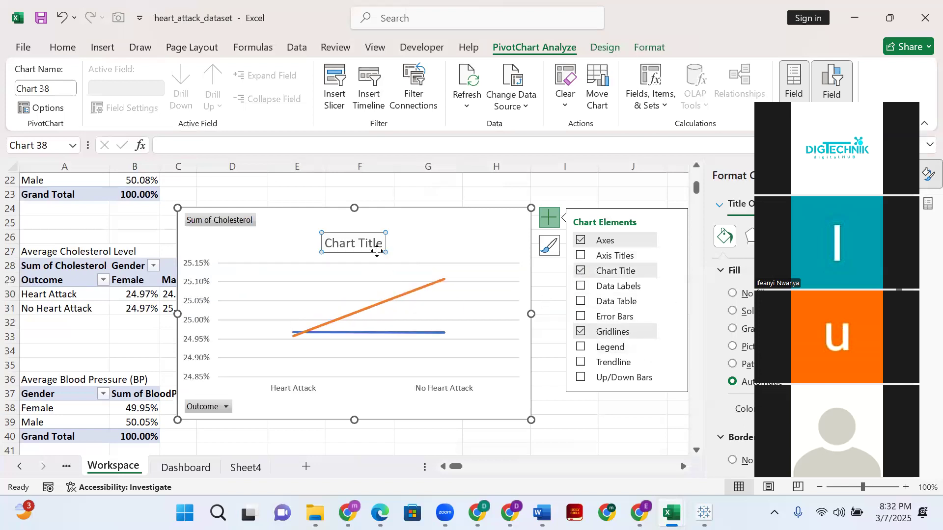
# - Change the cholesterol line chart's title to Avg. Colestoral level
pyautogui.doubleClick(361, 241)
pyautogui.hotkey('ctrl', 'a')
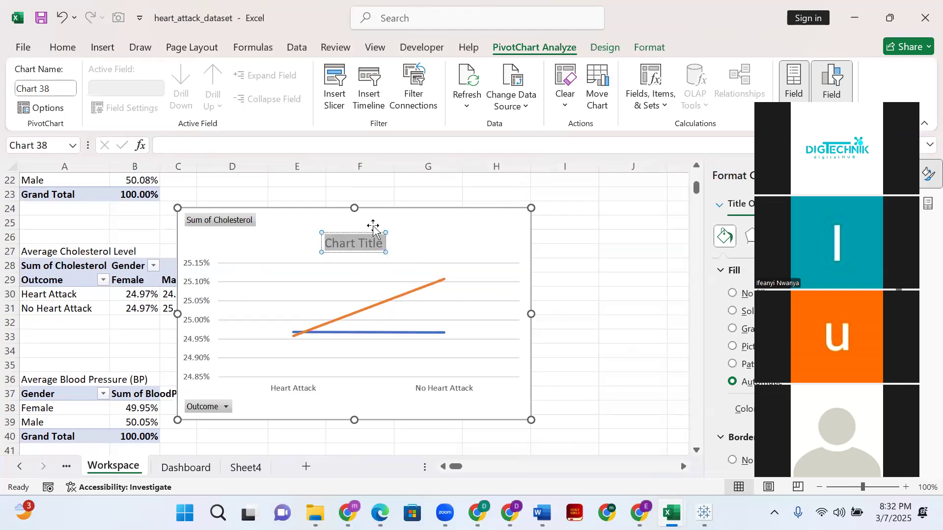
pyautogui.write('Avg')
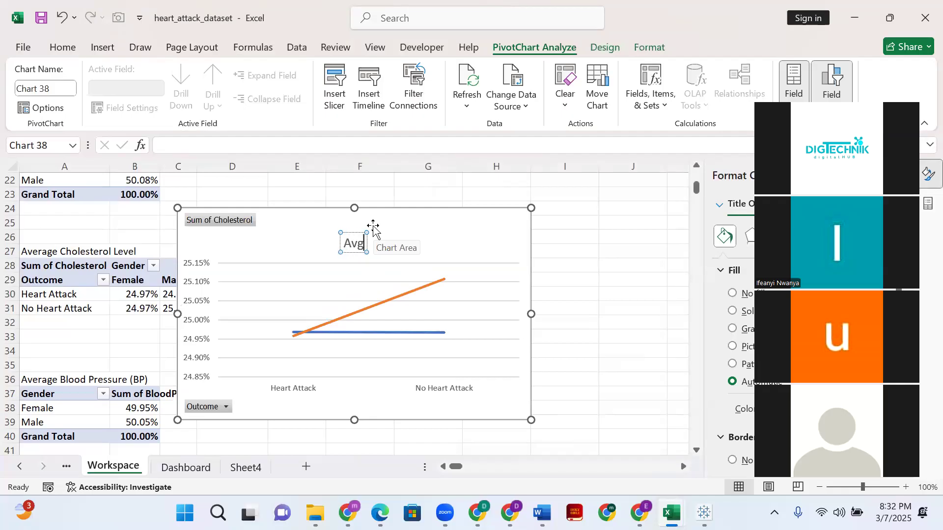
pyautogui.write('. Colestoral level')
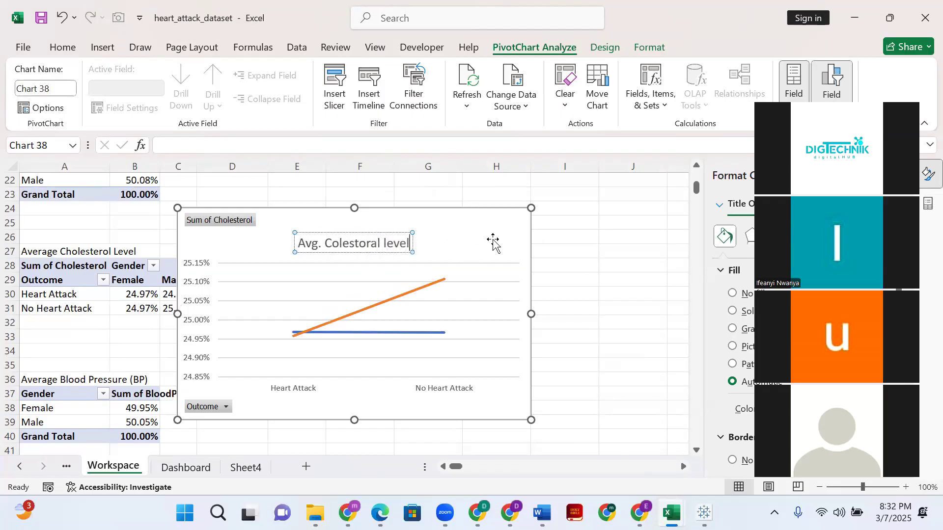
pyautogui.click(581, 289)
pyautogui.click(434, 229)
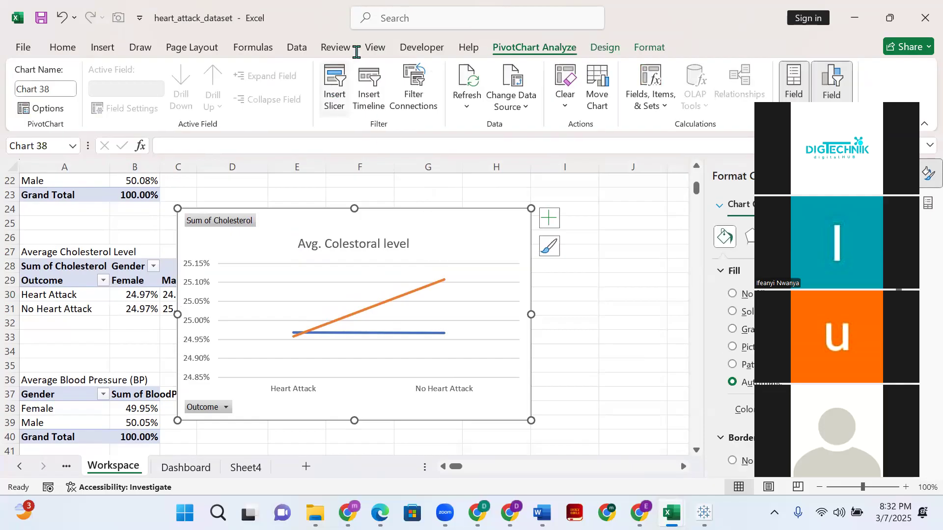
# - Apply the grey gradient chart style with large round markers to the Avg. Colestoral level chart and remove its data labels
pyautogui.click(604, 45)
pyautogui.click(650, 48)
pyautogui.click(605, 47)
pyautogui.click(248, 91)
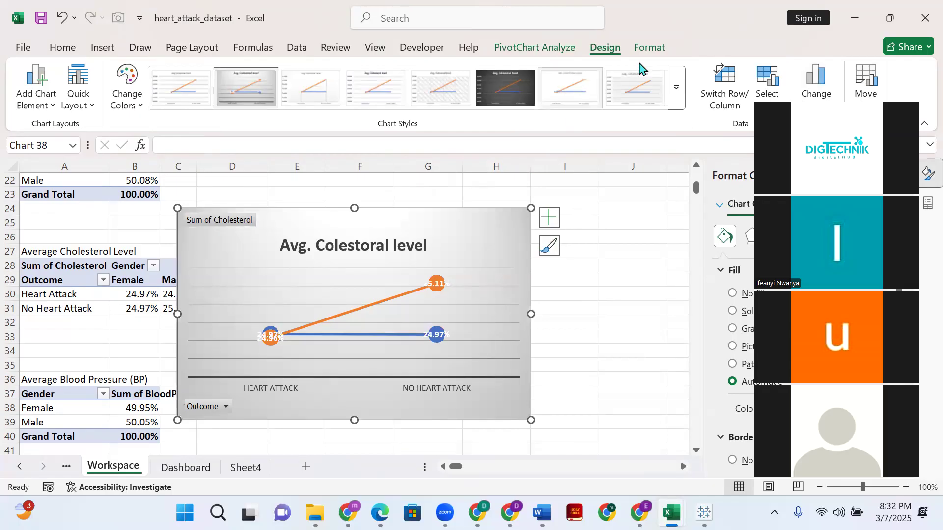
pyautogui.click(677, 98)
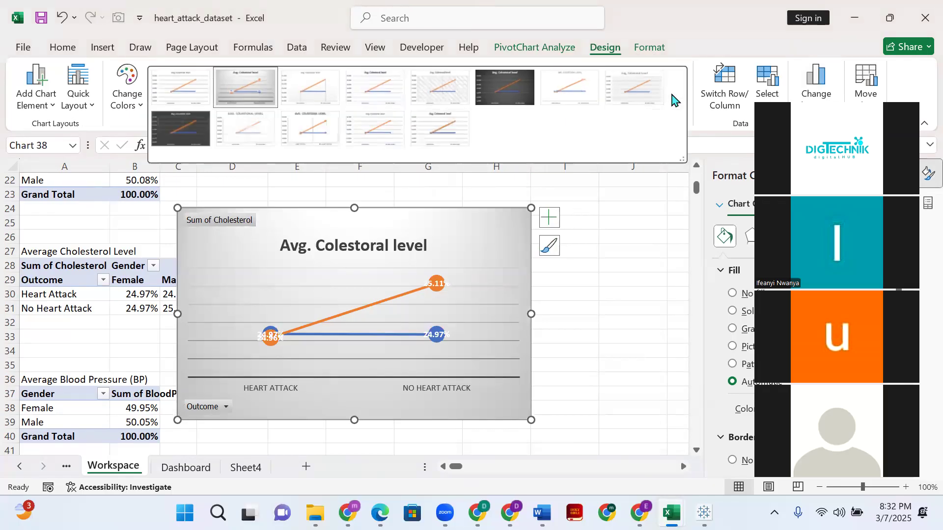
pyautogui.click(661, 49)
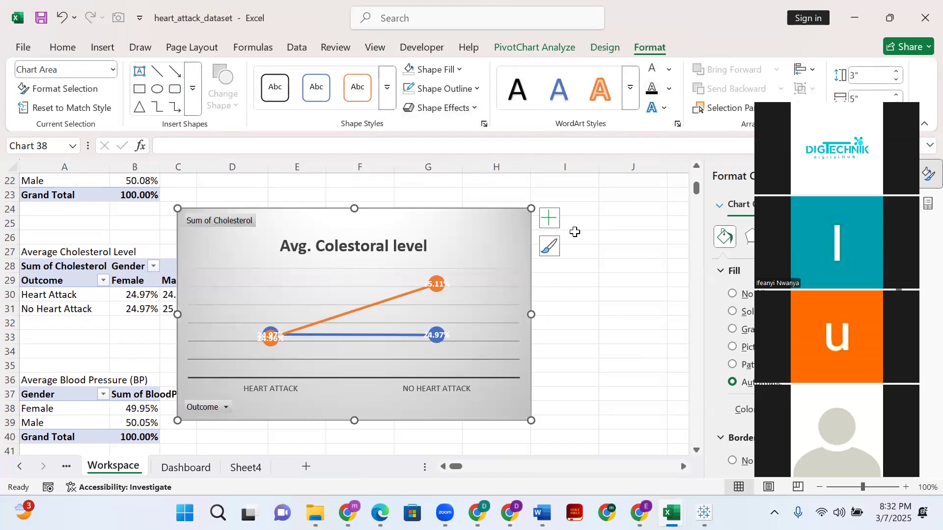
pyautogui.click(549, 217)
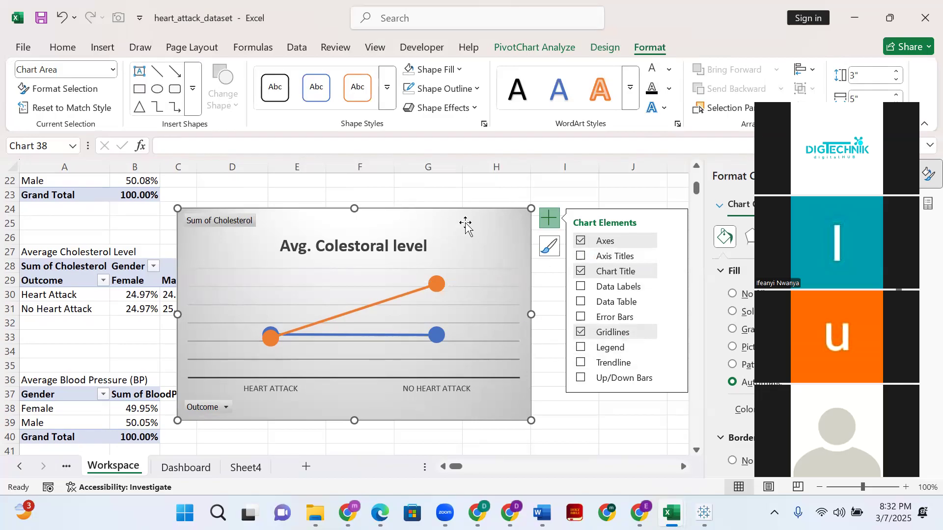
# - Move the Avg. Colestoral level chart from the Workspace sheet to Sheet4, pasting it at cell F15
pyautogui.click(426, 408)
pyautogui.press('Delete')
pyautogui.click(244, 467)
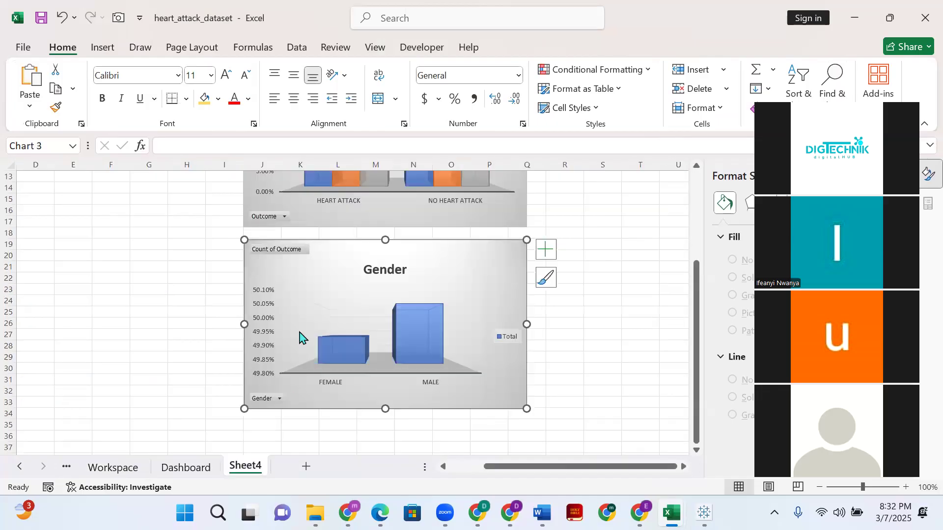
pyautogui.scroll(3, 213, 343)
pyautogui.scroll(2, 213, 344)
pyautogui.click(110, 334)
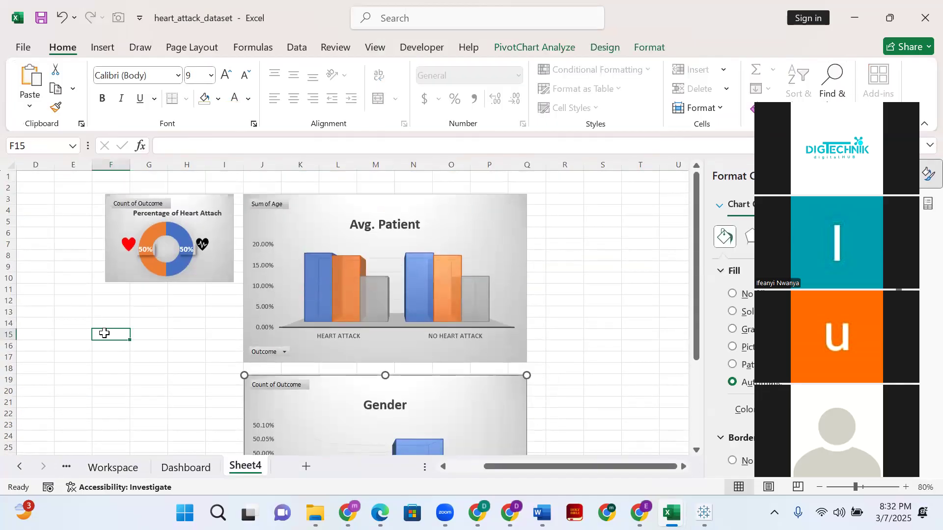
pyautogui.hotkey('ctrl', 'v')
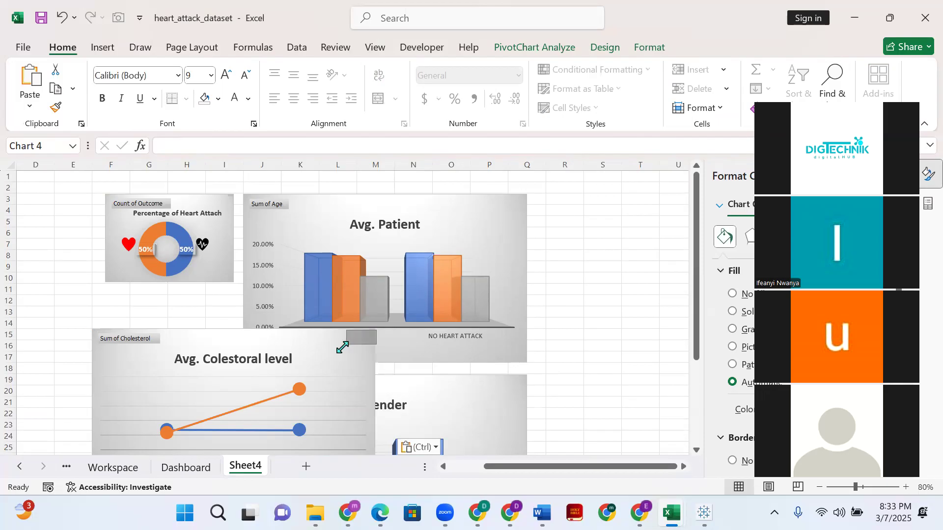
# - Place the Avg. Colestoral level chart directly right of the Avg. Patient chart and resize it to match, spanning columns R to X down to row 17
pyautogui.moveTo(374, 329); pyautogui.dragTo(240, 423)
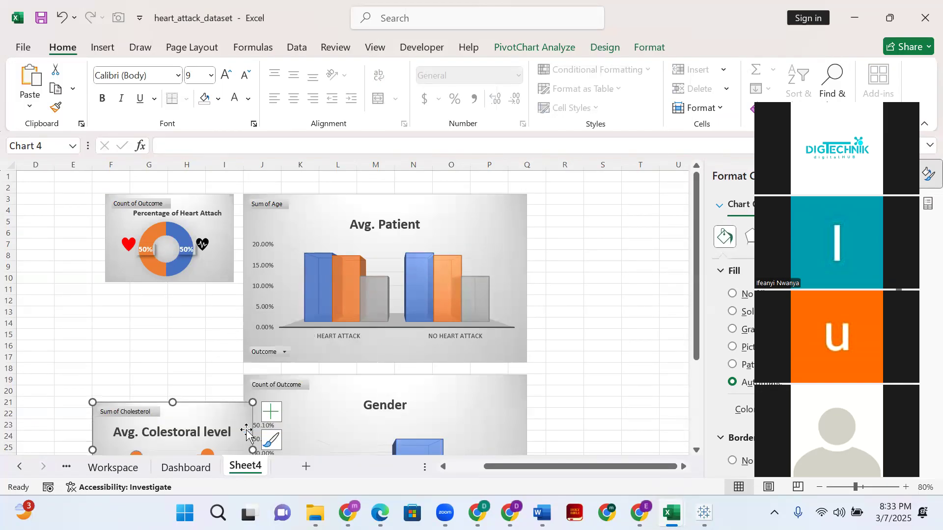
pyautogui.moveTo(186, 415); pyautogui.dragTo(628, 203)
pyautogui.scroll(-2, 609, 373)
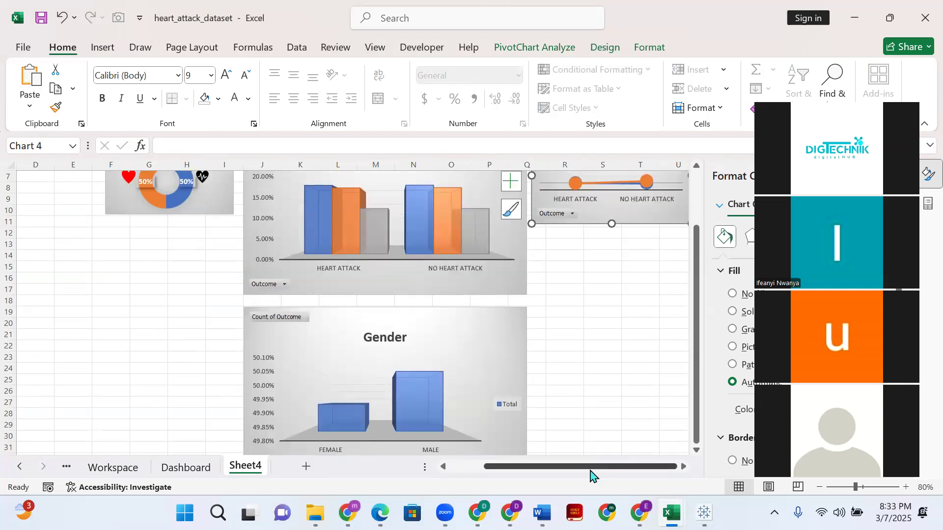
pyautogui.click(681, 468)
pyautogui.click(681, 468)
pyautogui.click(682, 468)
pyautogui.click(682, 468)
pyautogui.click(682, 468)
pyautogui.click(682, 468)
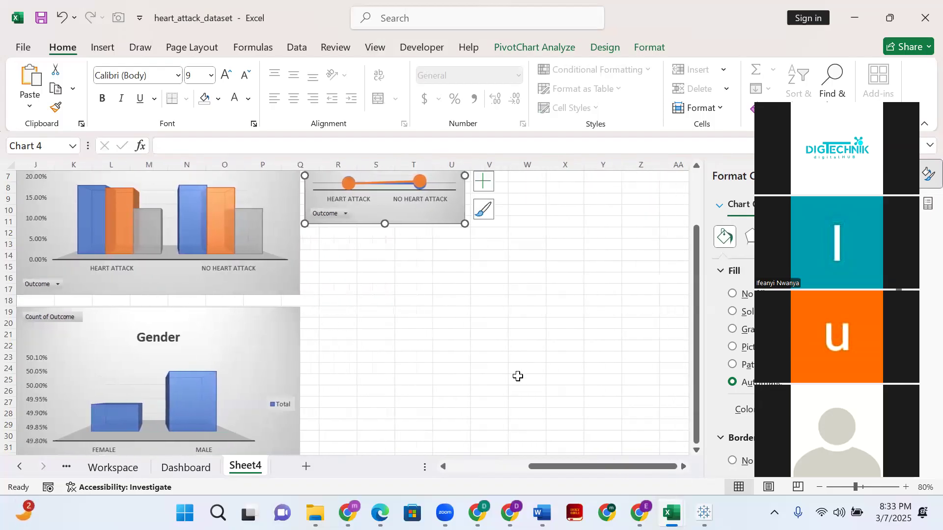
pyautogui.scroll(2, 521, 370)
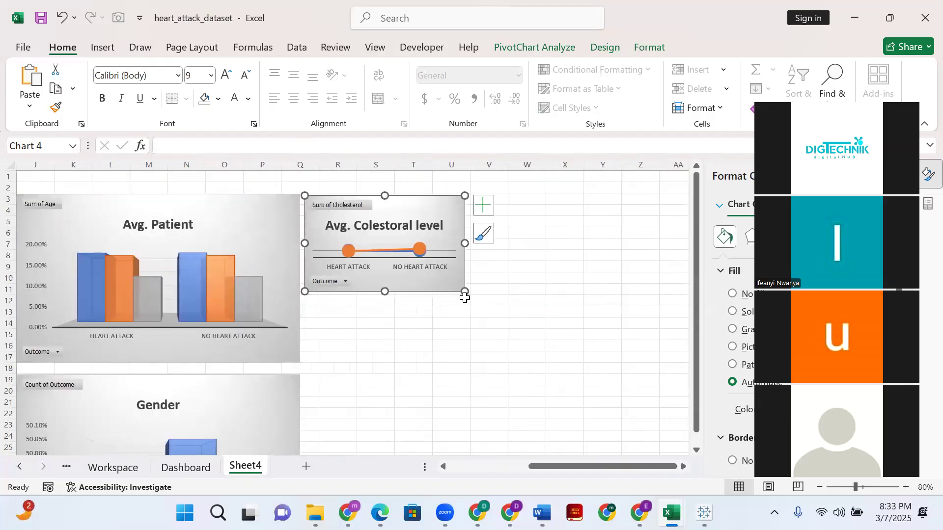
pyautogui.moveTo(461, 290); pyautogui.dragTo(584, 362)
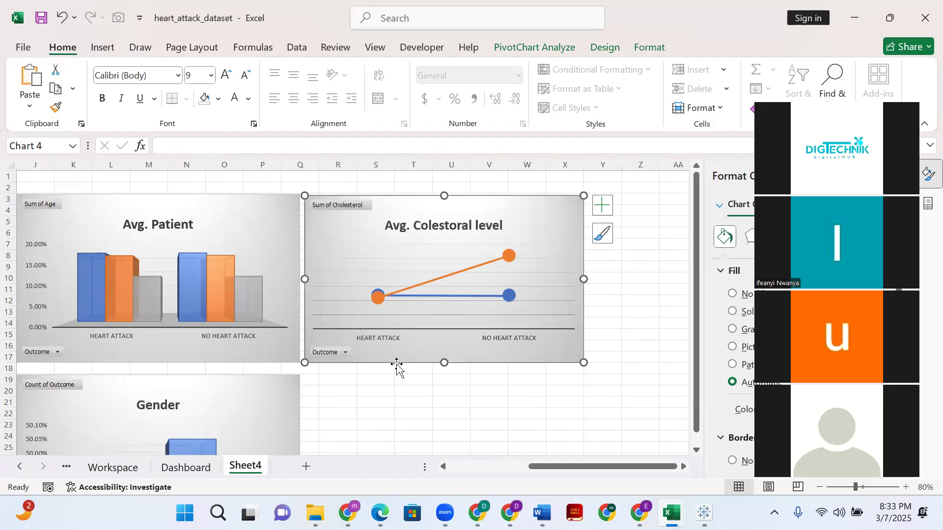
# - Narrow the Gender chart below the Avg. Patient chart so that it ends at about column M
pyautogui.scroll(-3, 162, 362)
pyautogui.scroll(3, 164, 362)
pyautogui.scroll(-6, 174, 350)
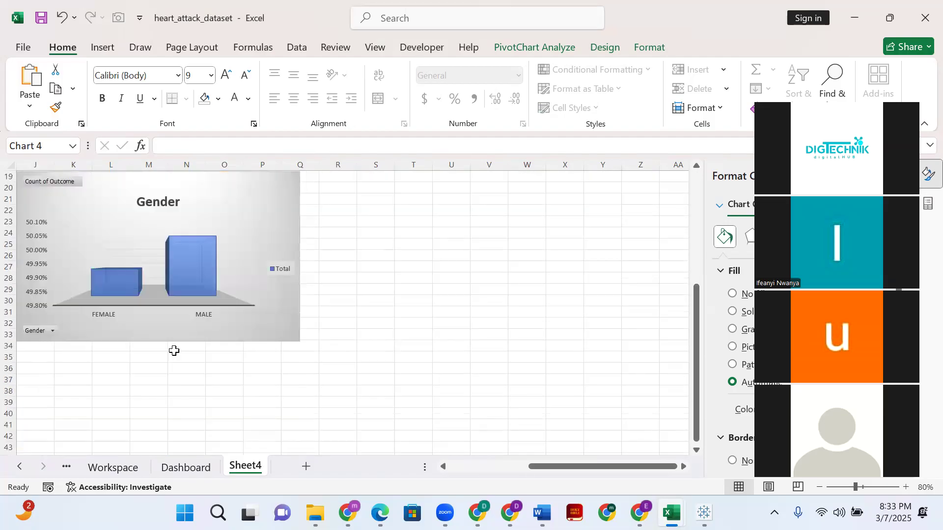
pyautogui.scroll(2, 174, 350)
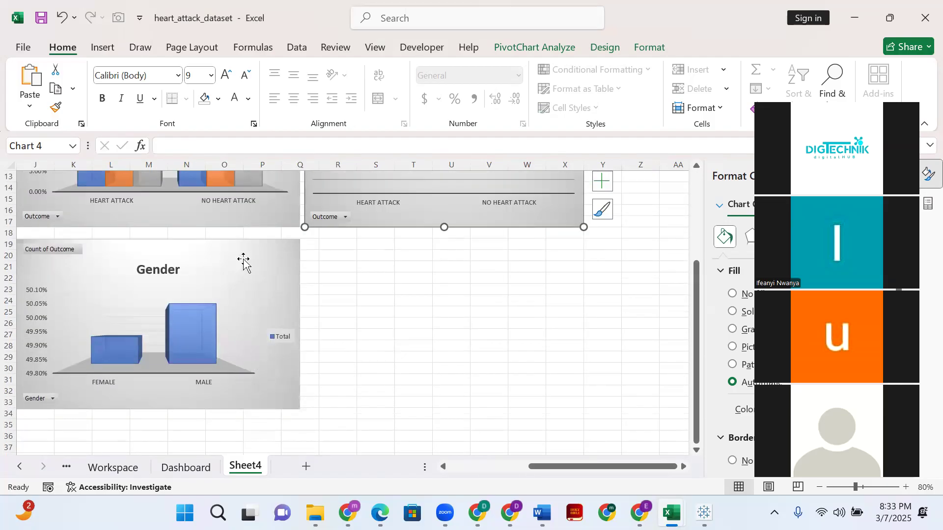
pyautogui.click(285, 358)
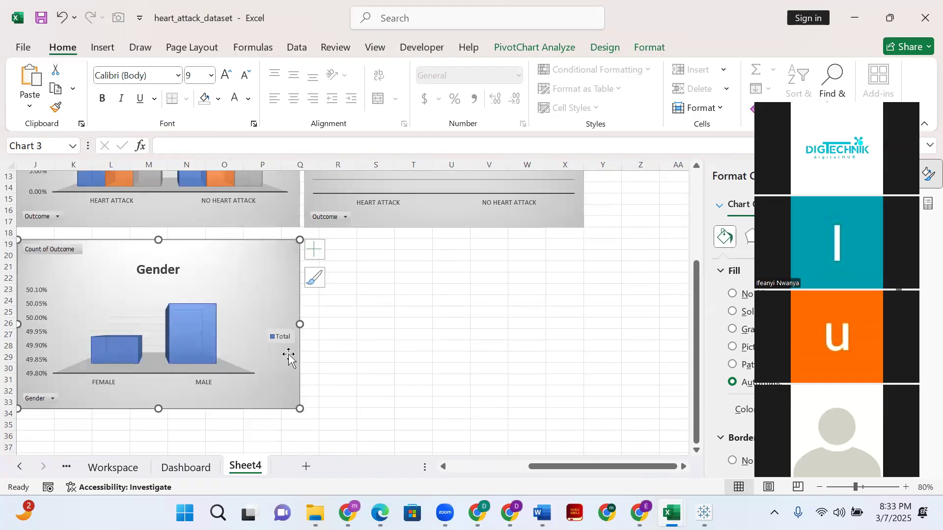
pyautogui.moveTo(300, 326); pyautogui.dragTo(221, 326)
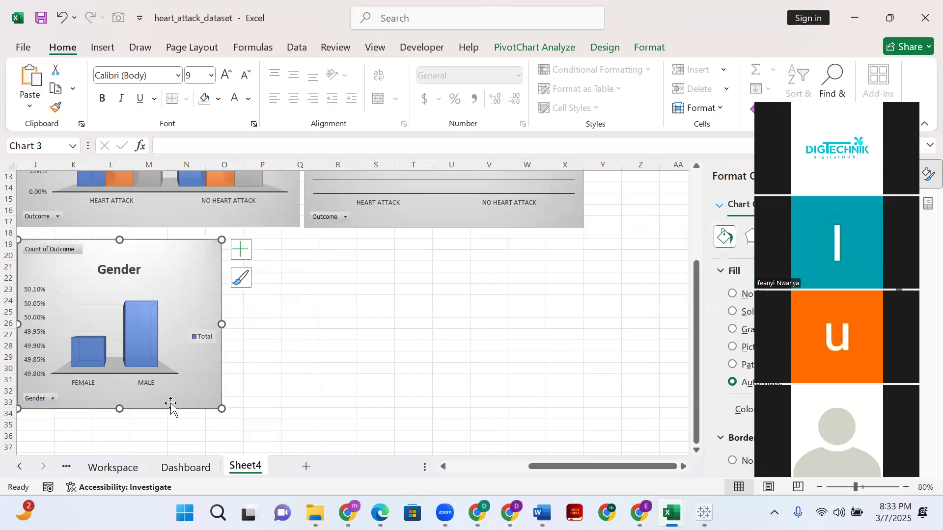
pyautogui.moveTo(147, 387)
pyautogui.mouseDown()
pyautogui.moveTo(152, 369)
pyautogui.moveTo(143, 387)
pyautogui.mouseUp()
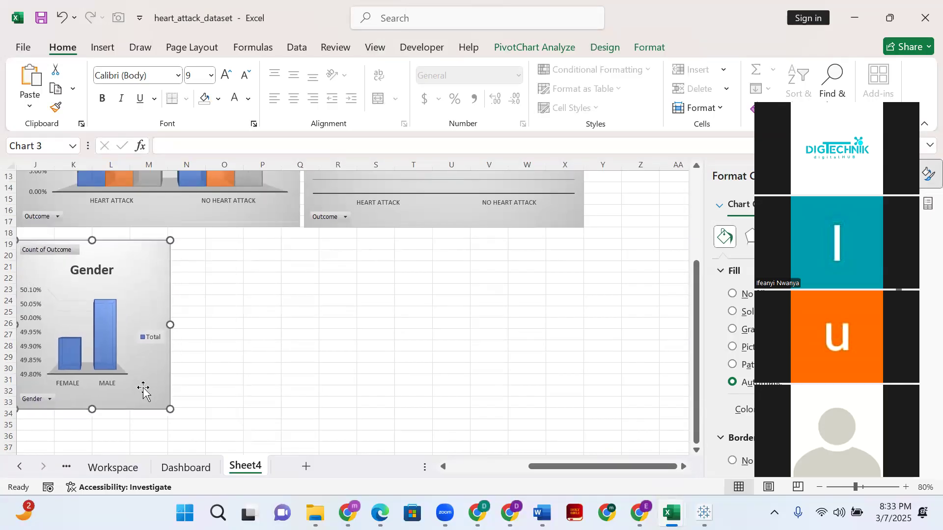
# - Narrow the Avg. Patient chart to end within column P and shift the Avg. Colestoral level chart left, leaving a small gap between them
pyautogui.scroll(-1, 200, 396)
pyautogui.scroll(5, 202, 392)
pyautogui.scroll(-2, 307, 360)
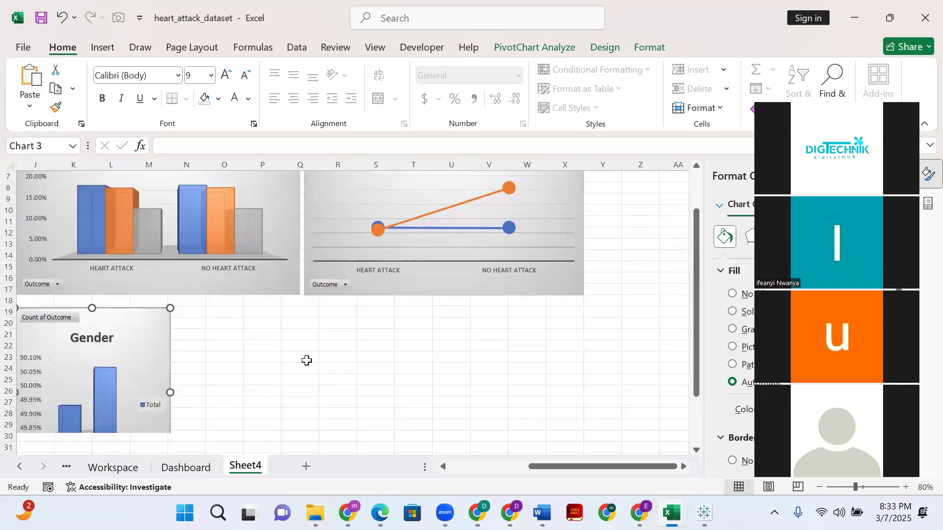
pyautogui.scroll(2, 305, 362)
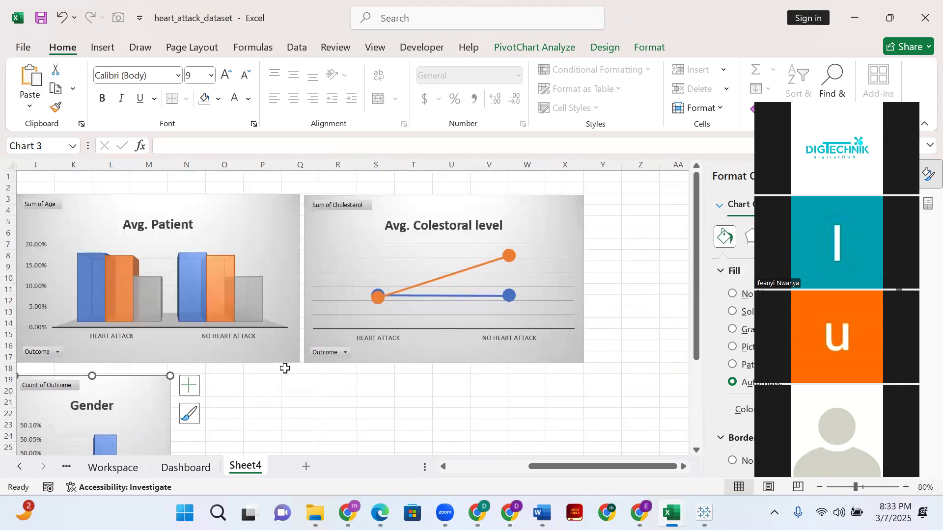
pyautogui.click(298, 273)
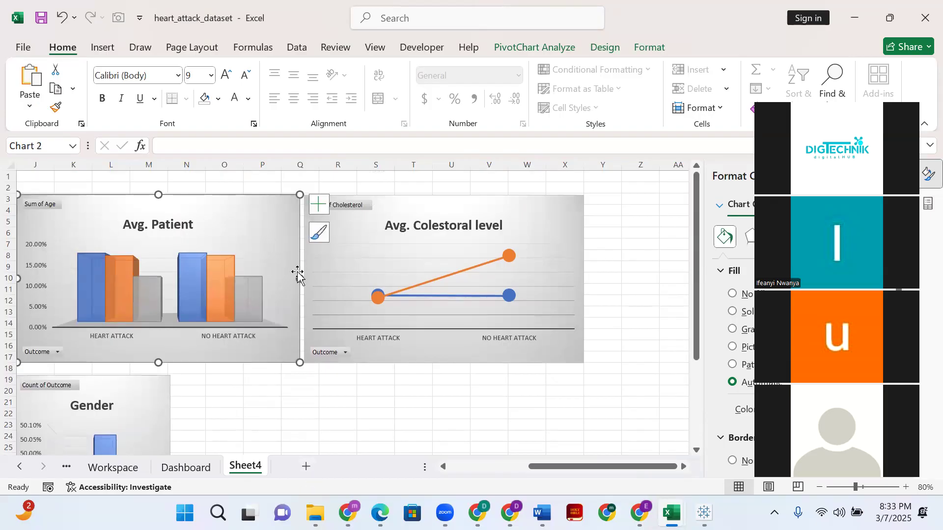
pyautogui.moveTo(300, 279); pyautogui.dragTo(278, 279)
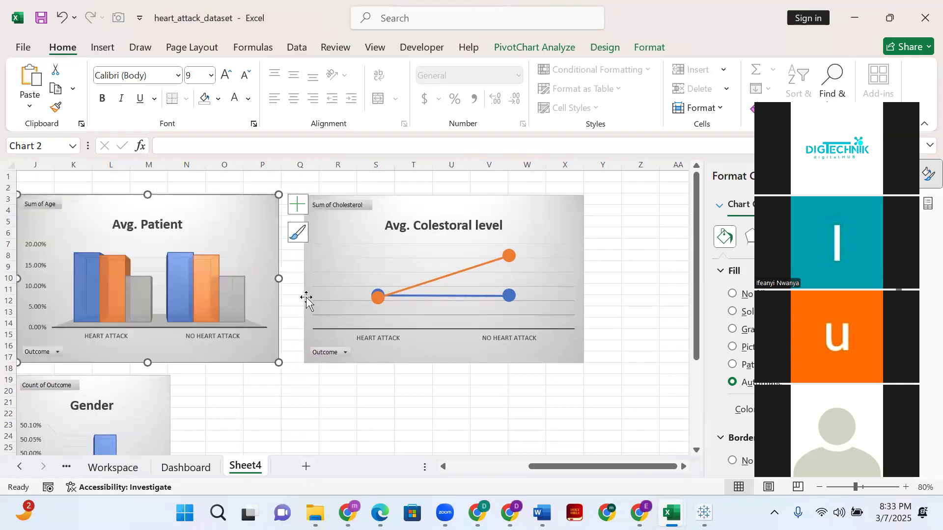
pyautogui.click(304, 280)
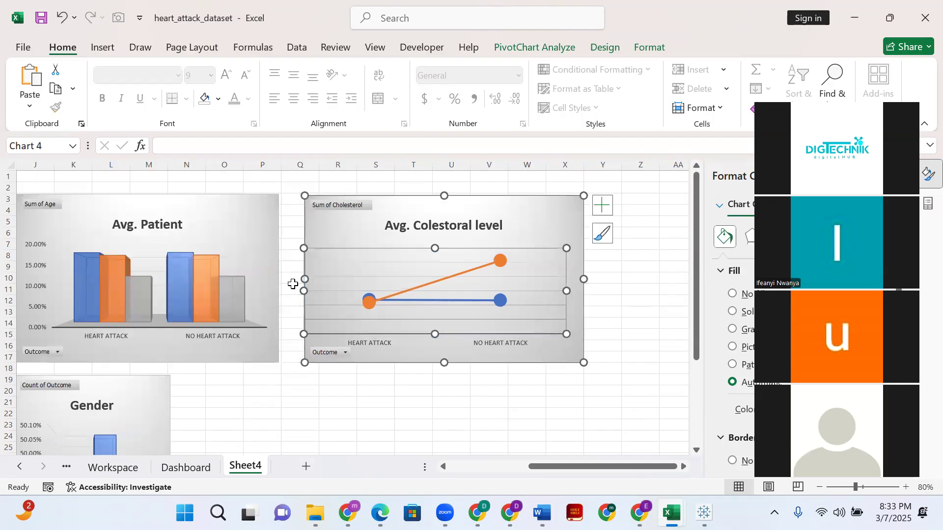
pyautogui.moveTo(394, 199); pyautogui.dragTo(378, 198)
pyautogui.click(524, 380)
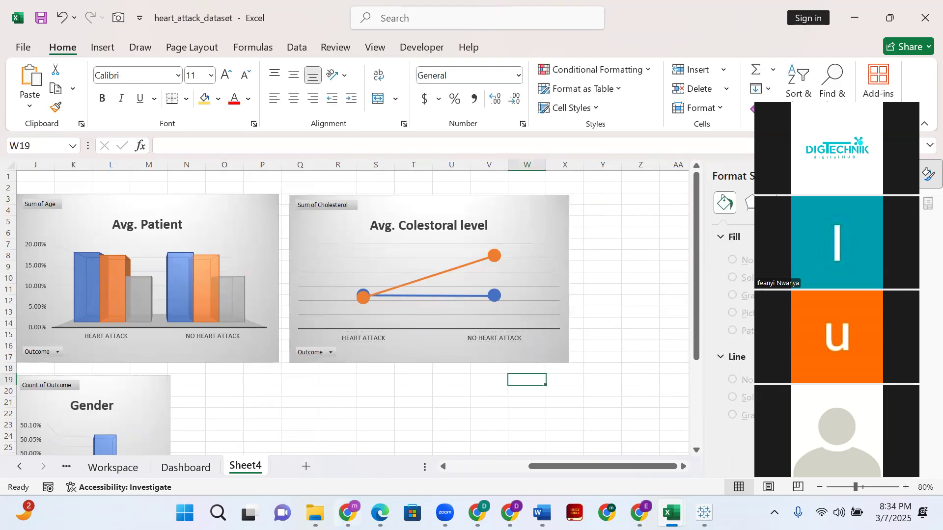
pyautogui.click(348, 513)
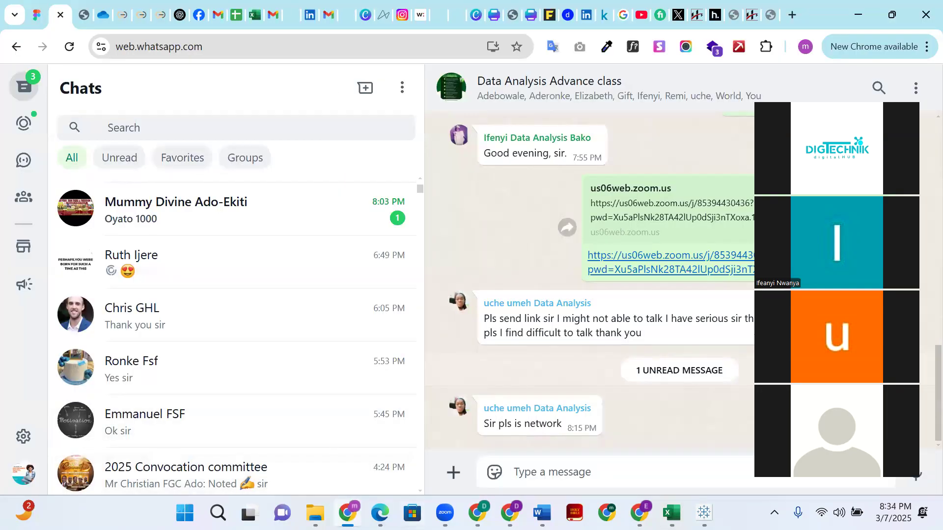
pyautogui.click(445, 513)
pyautogui.moveTo(672, 513)
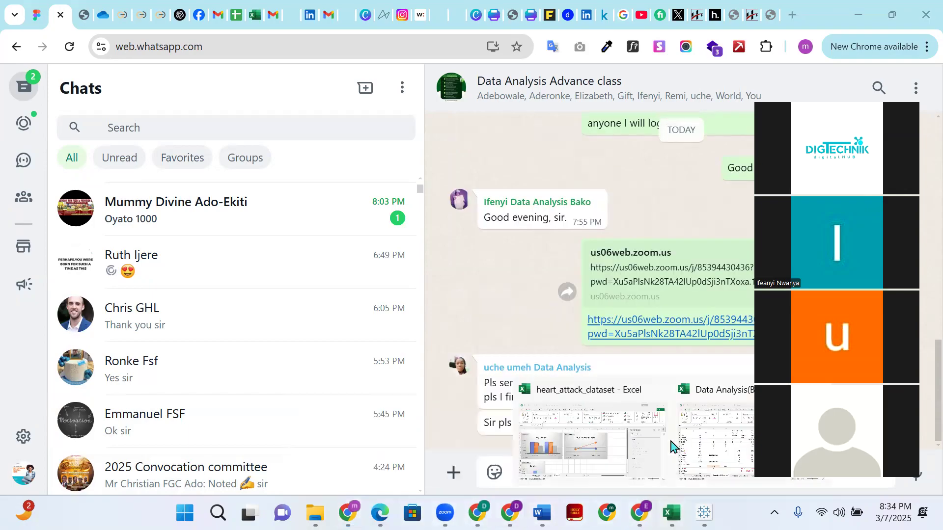
pyautogui.click(634, 452)
# - Open the chart type choices for the Average Blood Pressure (BP) pivot table on the Workspace sheet
pyautogui.click(137, 467)
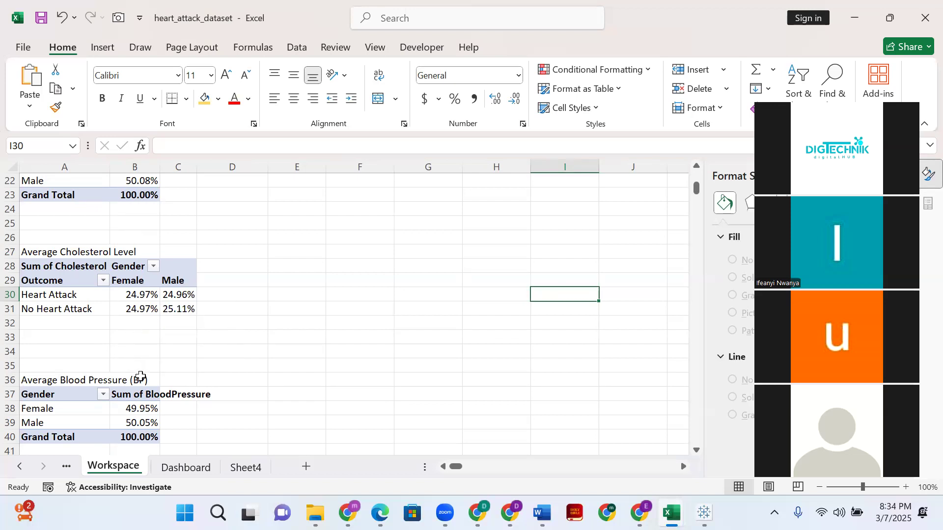
pyautogui.click(112, 424)
pyautogui.scroll(-6, 148, 388)
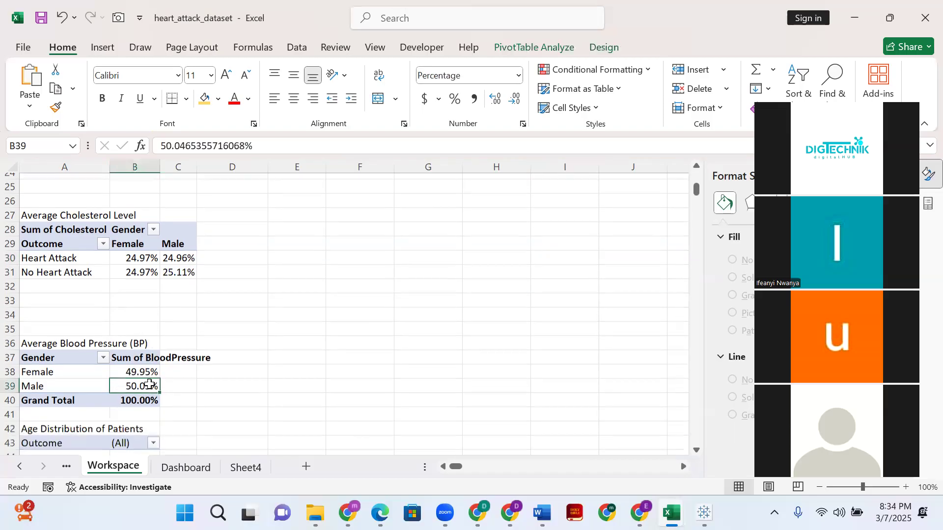
pyautogui.scroll(3, 156, 395)
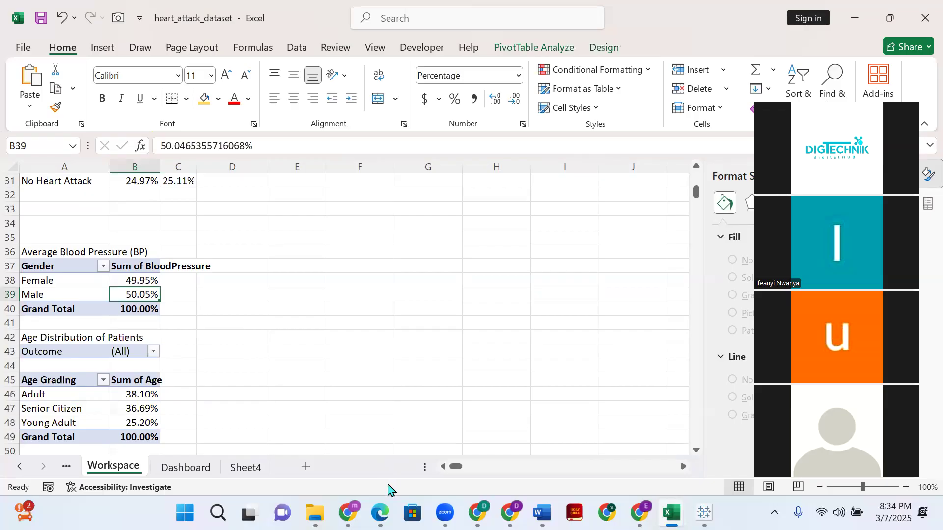
pyautogui.rightClick(143, 286)
pyautogui.click(102, 46)
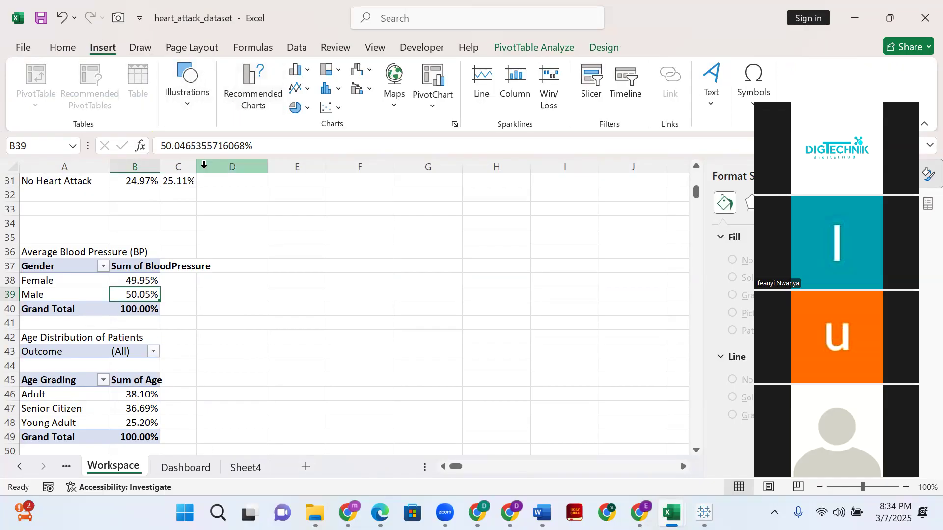
pyautogui.click(254, 94)
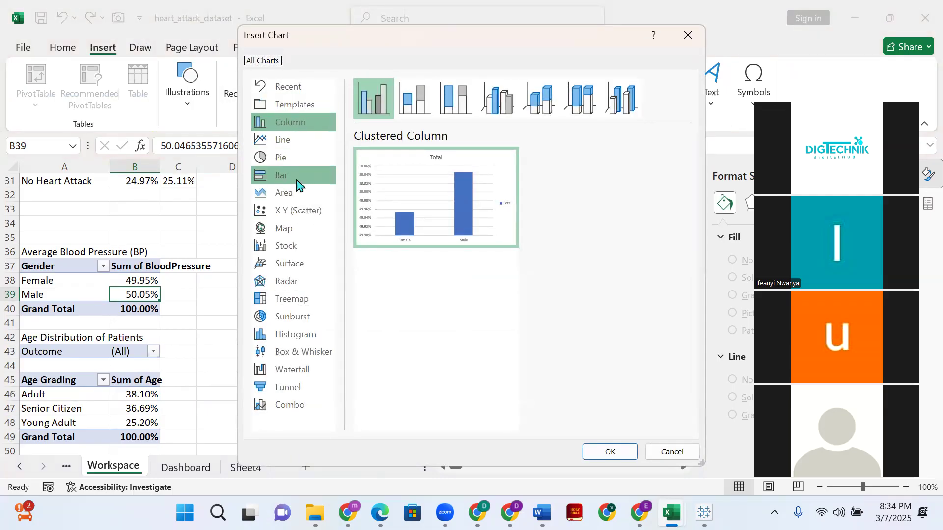
# - Preview the Line, Area, 3-D Area and Clustered Bar types for the blood pressure data
pyautogui.click(286, 141)
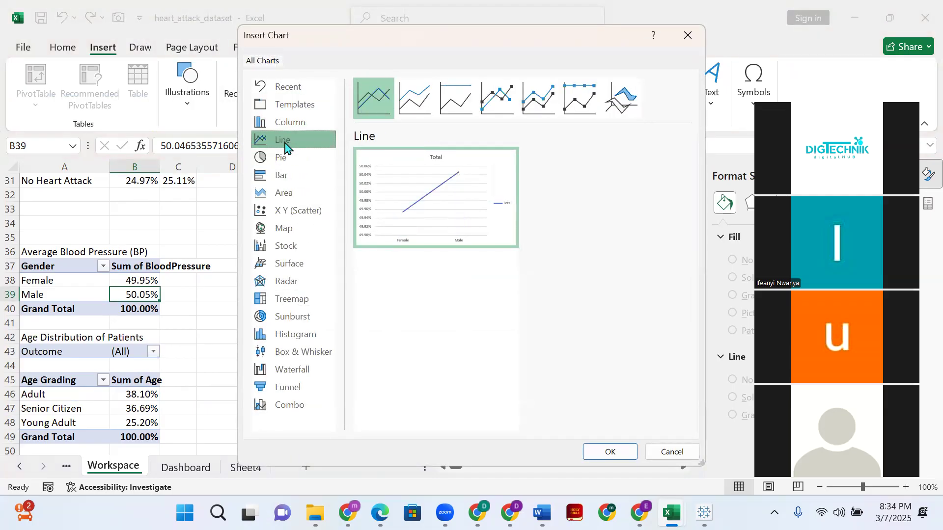
pyautogui.click(286, 195)
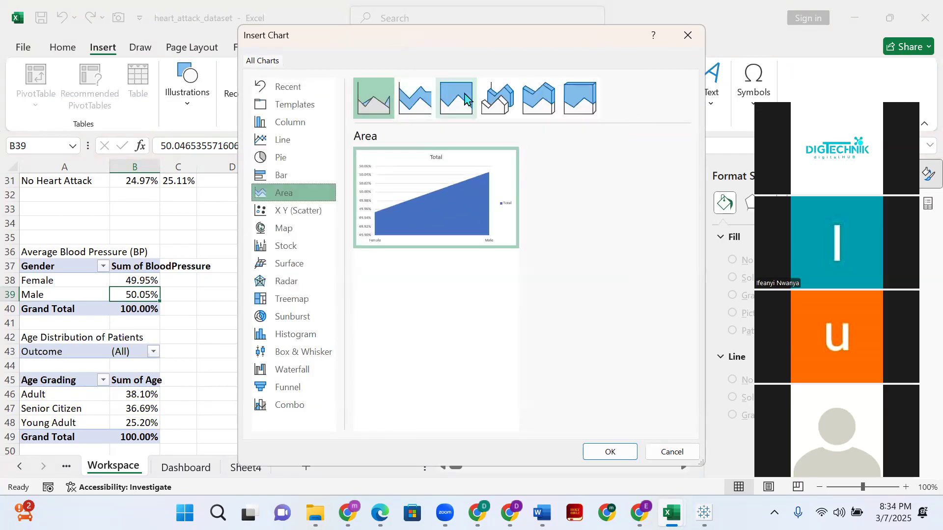
pyautogui.click(497, 98)
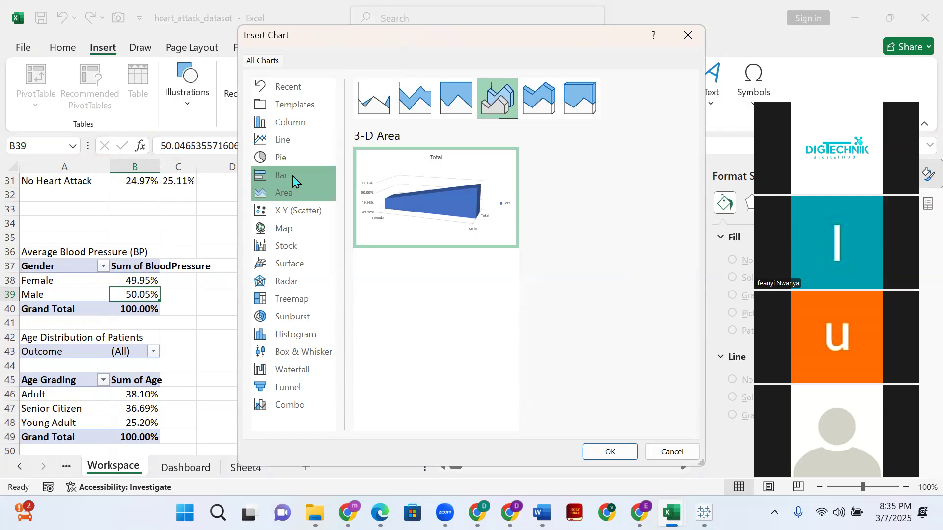
pyautogui.click(310, 179)
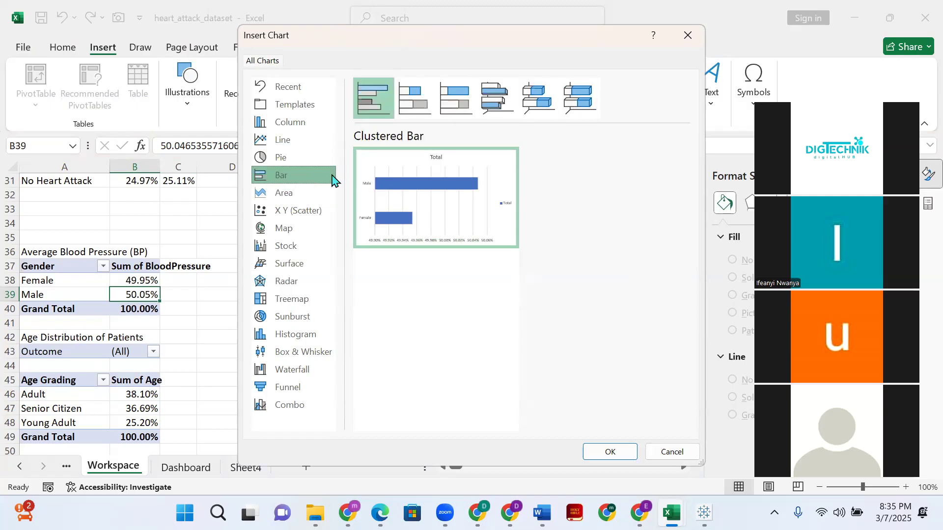
# - Insert a doughnut chart of the blood pressure data by gender
pyautogui.click(287, 163)
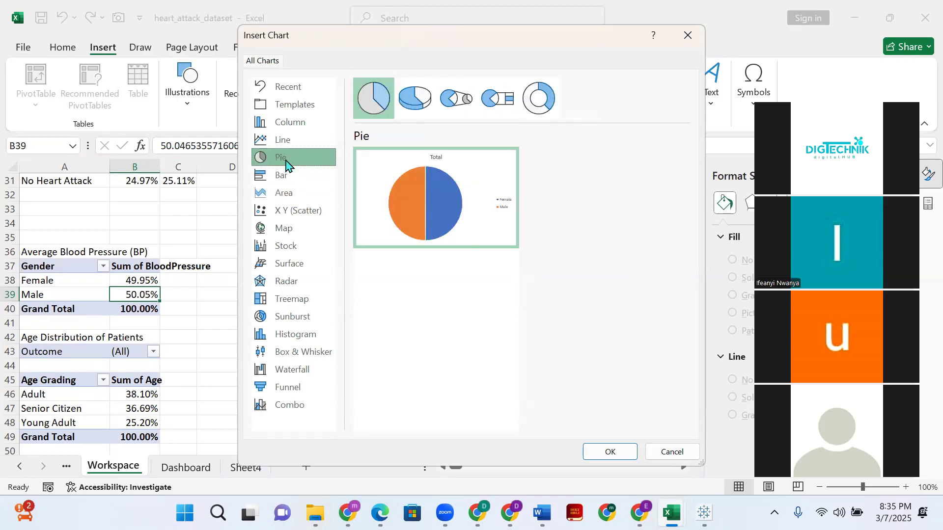
pyautogui.click(540, 100)
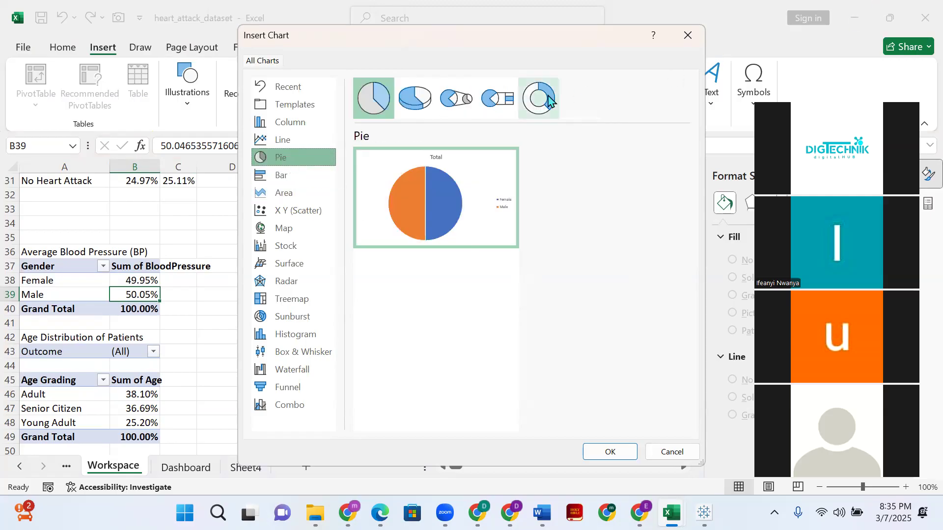
pyautogui.click(610, 452)
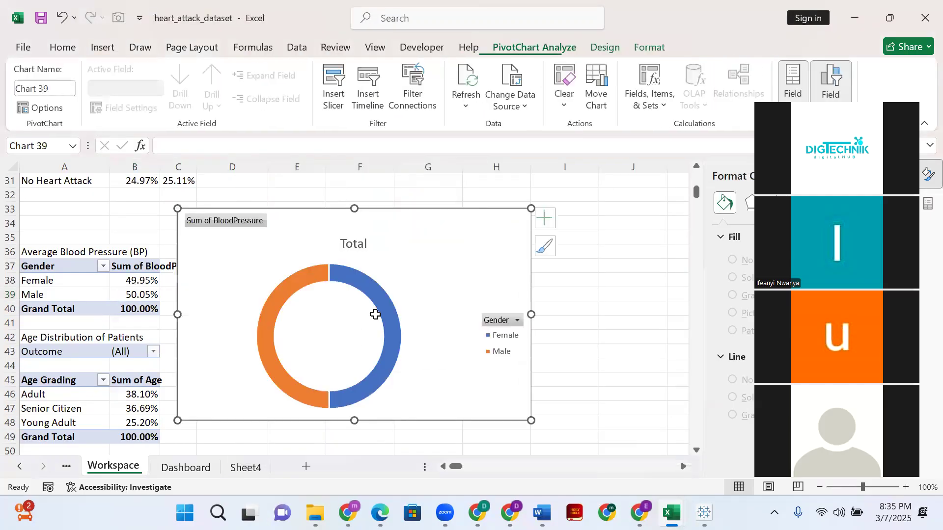
# - Apply the grey gradient chart style with percentage labels to the blood pressure doughnut chart and remove its legend
pyautogui.click(549, 217)
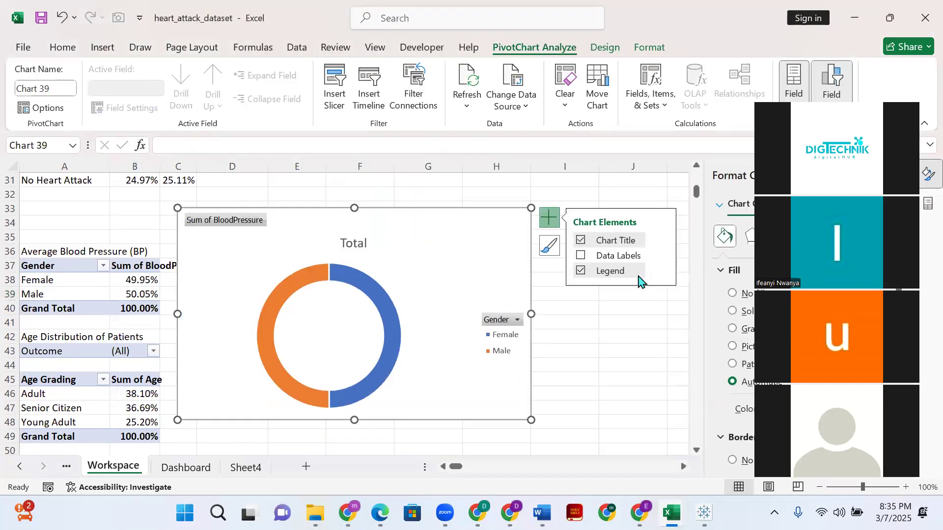
pyautogui.click(581, 272)
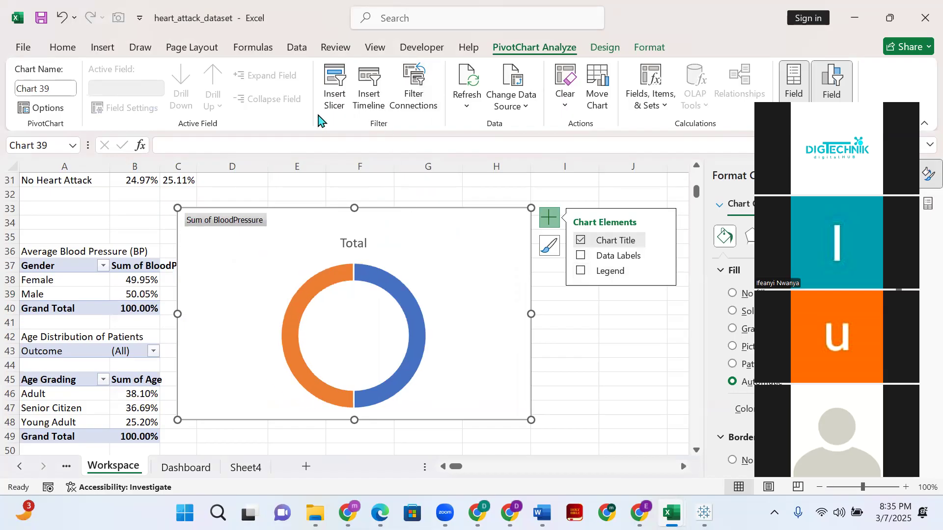
pyautogui.click(605, 47)
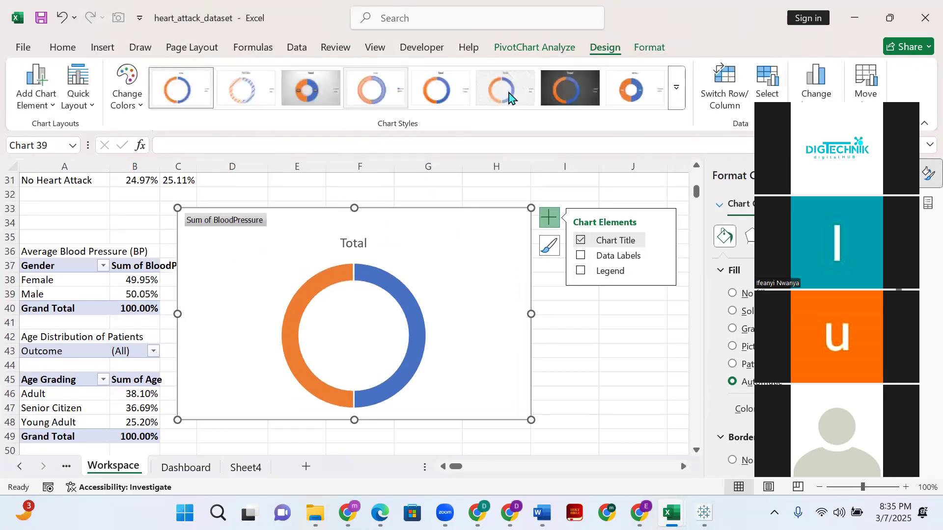
pyautogui.click(311, 88)
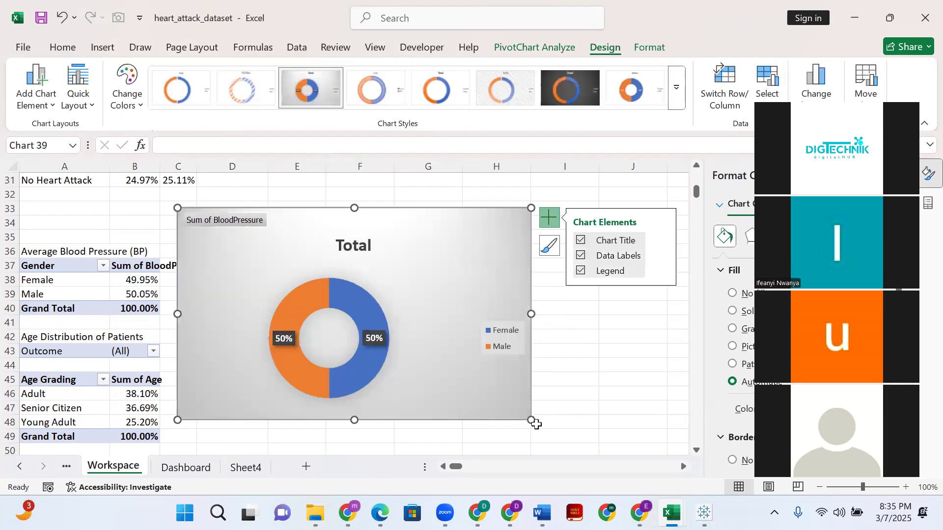
pyautogui.click(581, 271)
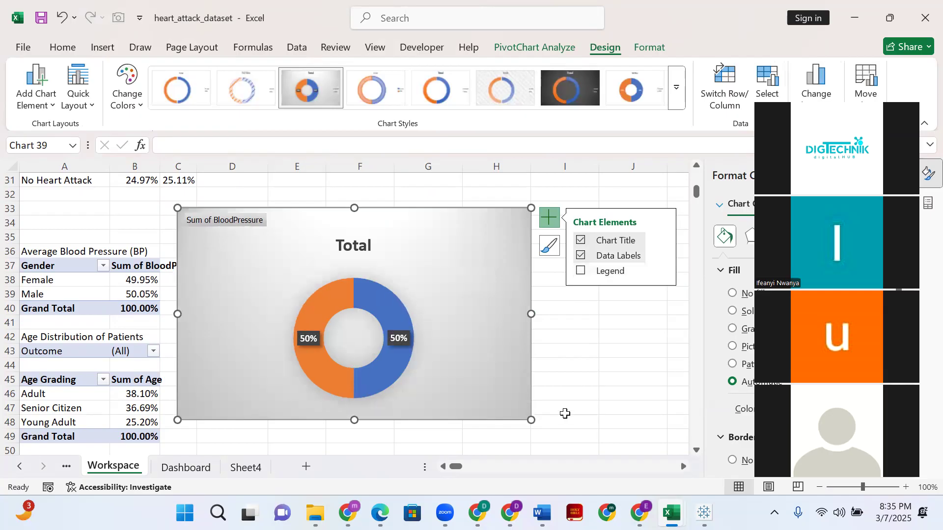
pyautogui.click(581, 270)
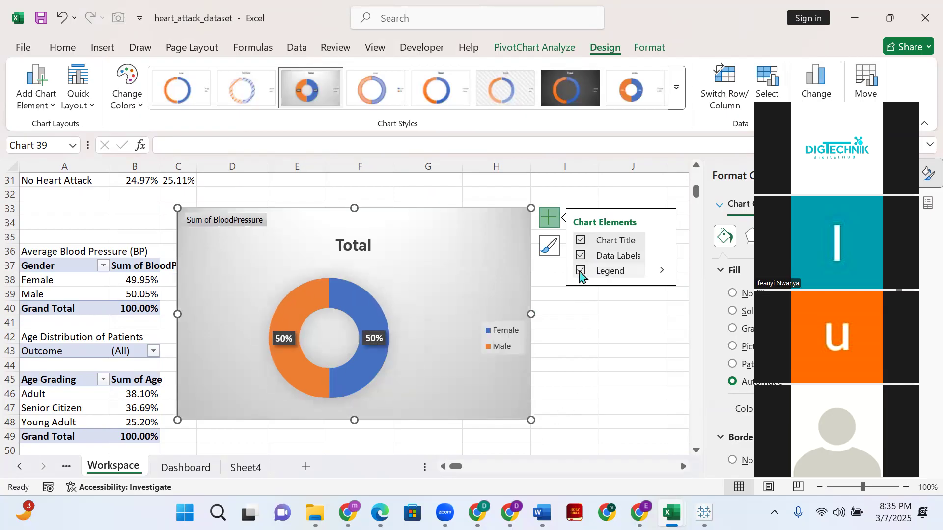
pyautogui.click(581, 272)
# - Shrink the blood pressure doughnut chart to span columns C to E and about rows 33 to 41
pyautogui.moveTo(529, 419); pyautogui.dragTo(379, 329)
pyautogui.moveTo(381, 268); pyautogui.dragTo(297, 271)
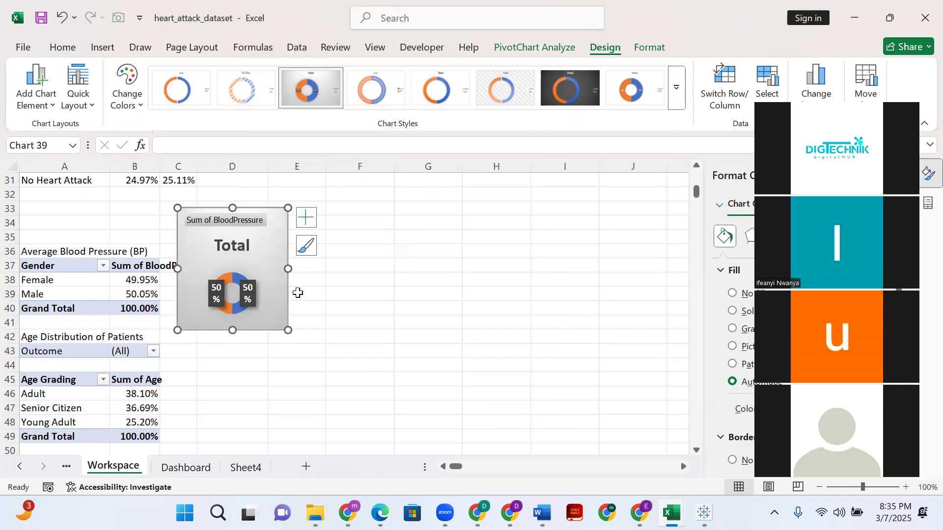
pyautogui.moveTo(288, 271); pyautogui.dragTo(321, 269)
# - Enlarge the doughnut's plot area within the small blood pressure chart and move the chart title slightly up and left
pyautogui.click(255, 273)
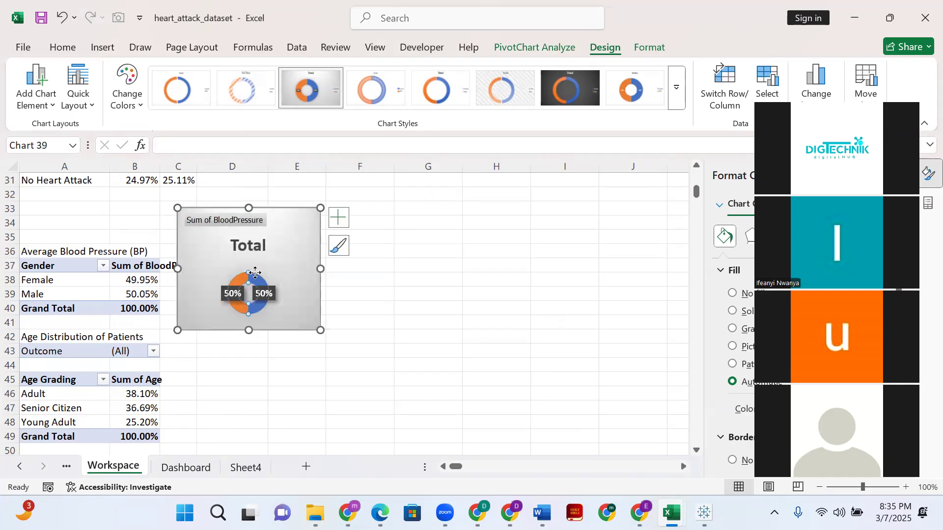
pyautogui.click(228, 268)
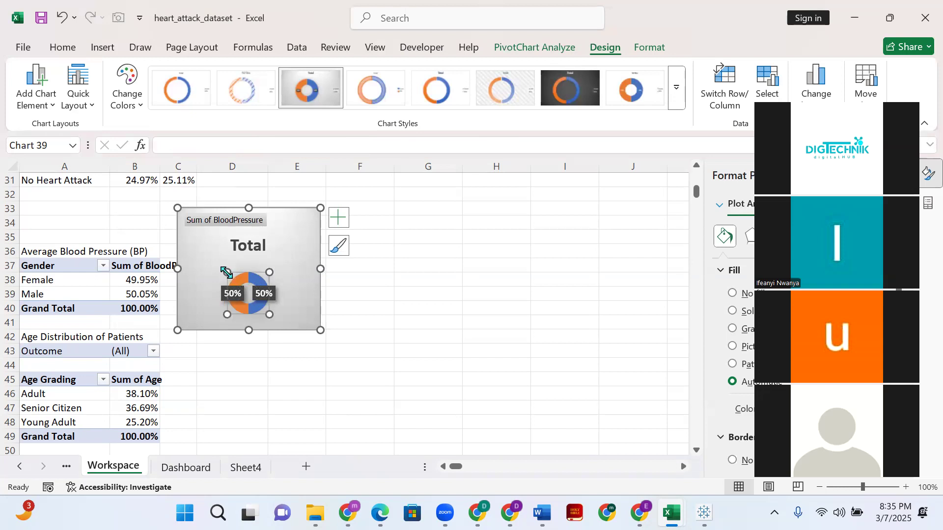
pyautogui.moveTo(222, 269); pyautogui.dragTo(205, 255)
pyautogui.click(288, 320)
pyautogui.click(265, 311)
pyautogui.moveTo(269, 314)
pyautogui.mouseDown()
pyautogui.moveTo(289, 325)
pyautogui.moveTo(283, 319)
pyautogui.mouseUp()
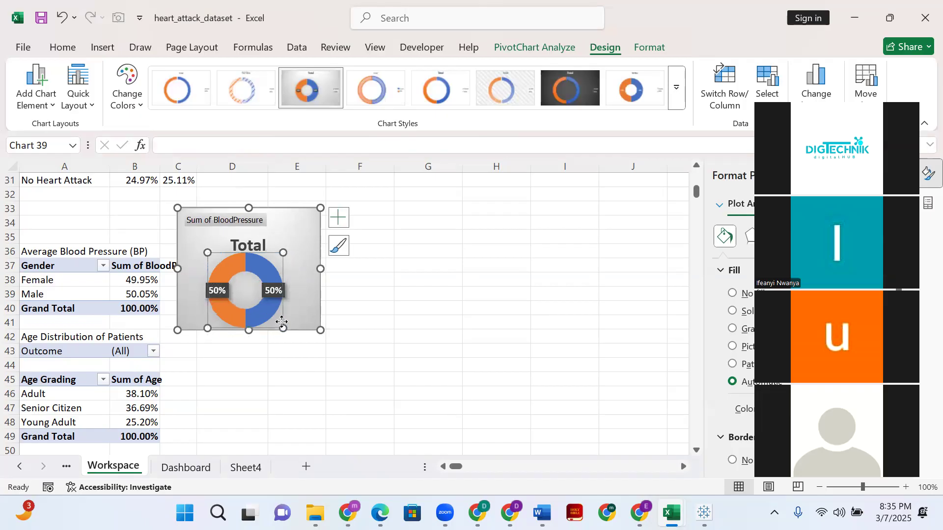
pyautogui.click(251, 243)
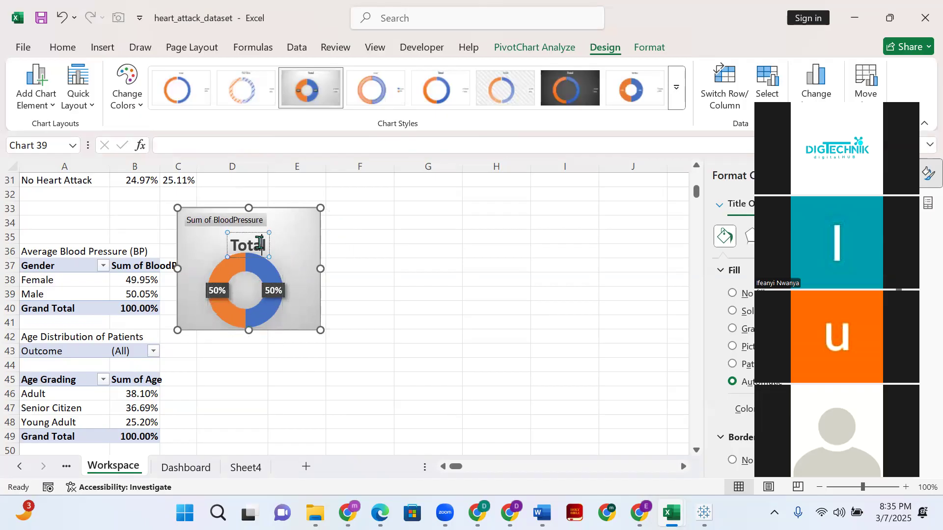
pyautogui.moveTo(258, 231); pyautogui.dragTo(249, 221)
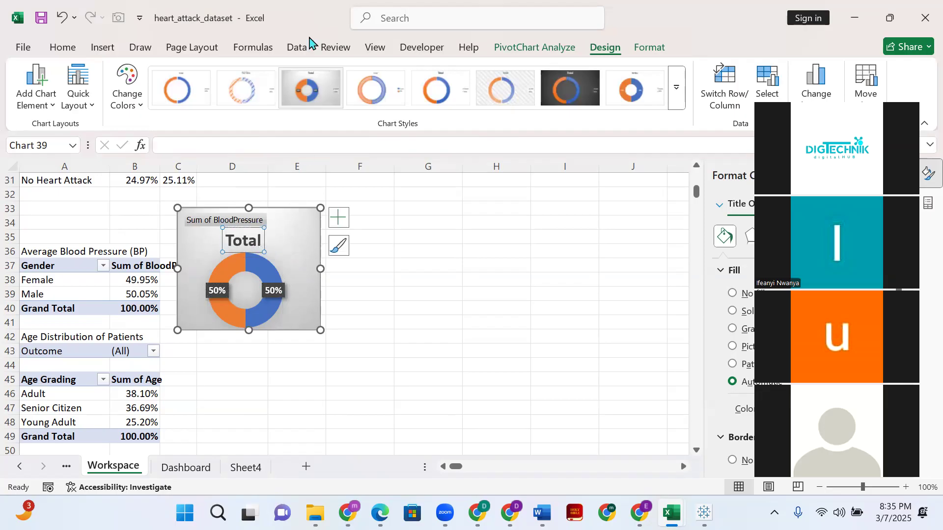
pyautogui.scroll(-1, 310, 42)
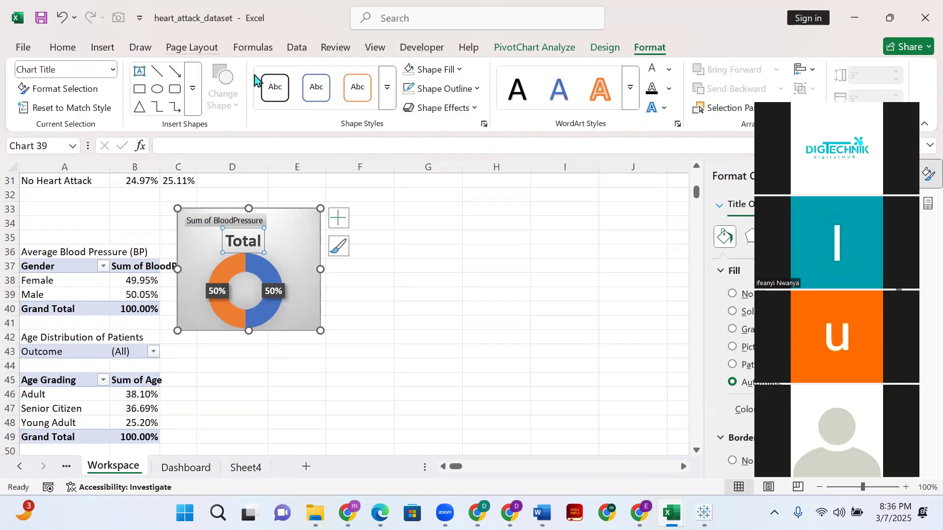
pyautogui.click(253, 48)
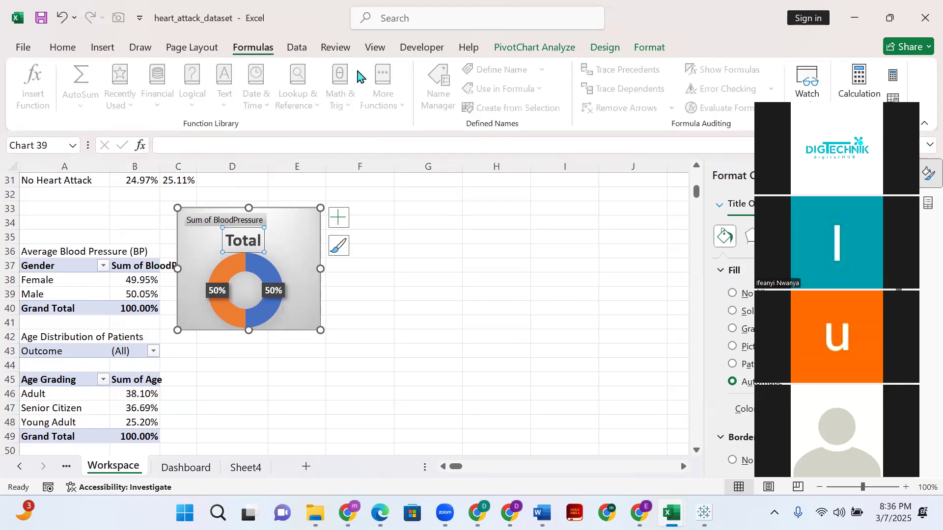
pyautogui.scroll(-8, 357, 76)
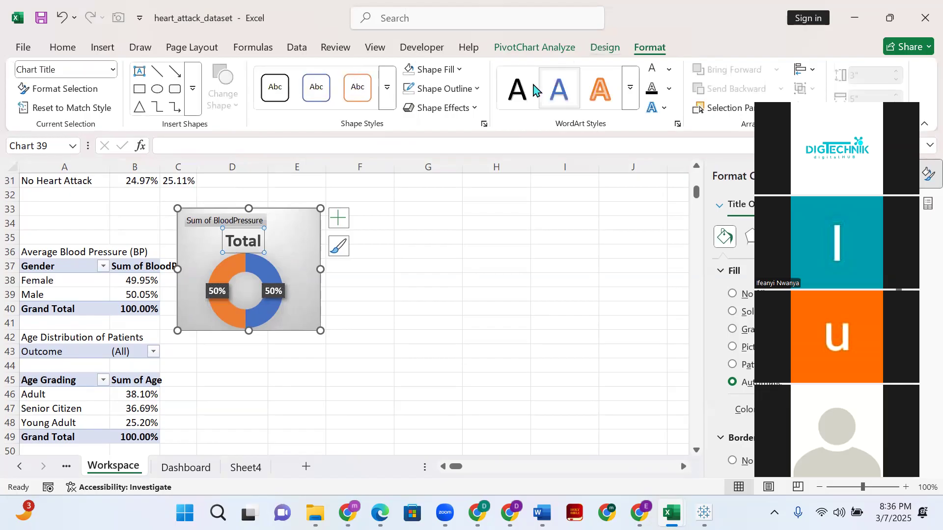
# - Reduce the font size of the blood pressure doughnut chart's title to 10.5
pyautogui.click(62, 53)
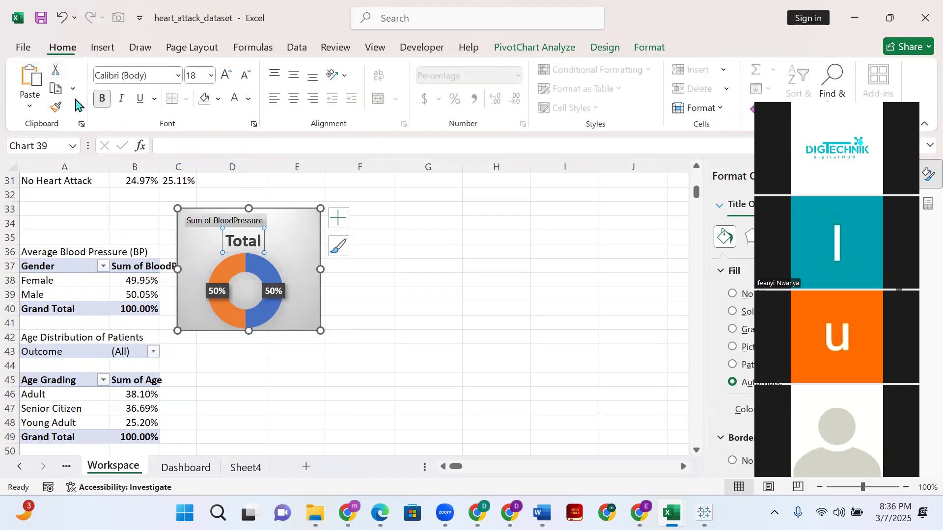
pyautogui.click(250, 81)
pyautogui.click(249, 81)
pyautogui.click(249, 82)
pyautogui.click(249, 82)
pyautogui.click(248, 82)
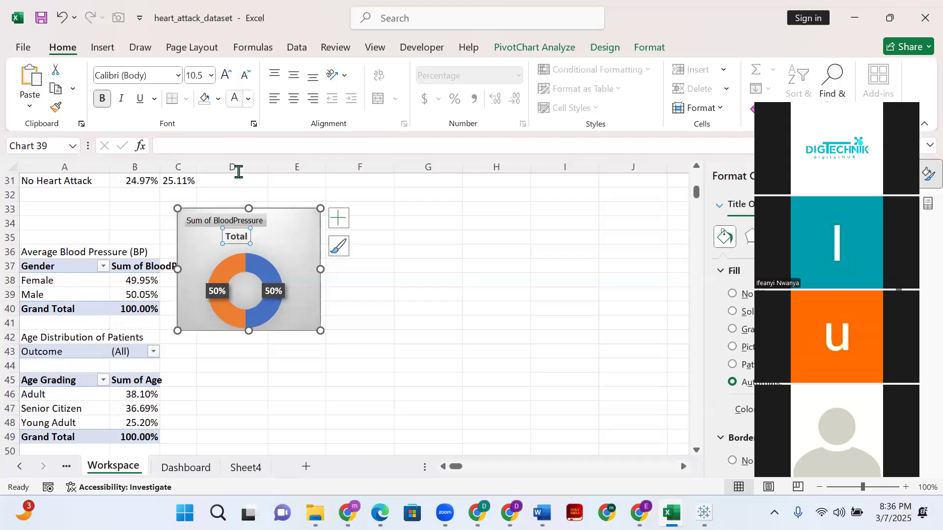
pyautogui.hotkey('ctrl', 'a')
pyautogui.write('VGender')
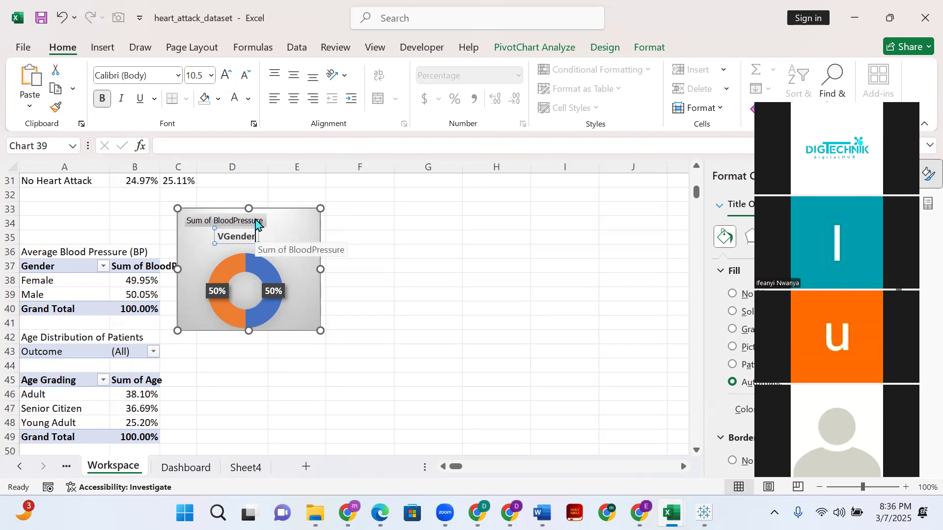
# - Retitle the blood pressure doughnut chart "Avg. BP"
pyautogui.hotkey('ctrl', 'a')
pyautogui.write('AVG')
pyautogui.press('BackSpace')
pyautogui.press('BackSpace')
pyautogui.write('vg. BP')
pyautogui.click(410, 306)
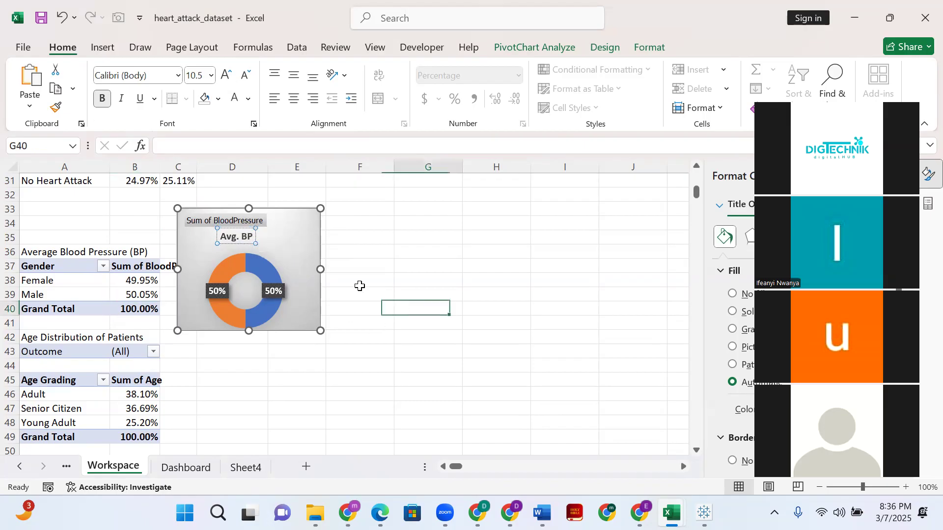
# - Move the "Avg. BP" title slightly to the right so it sits centred above the doughnut
pyautogui.click(261, 236)
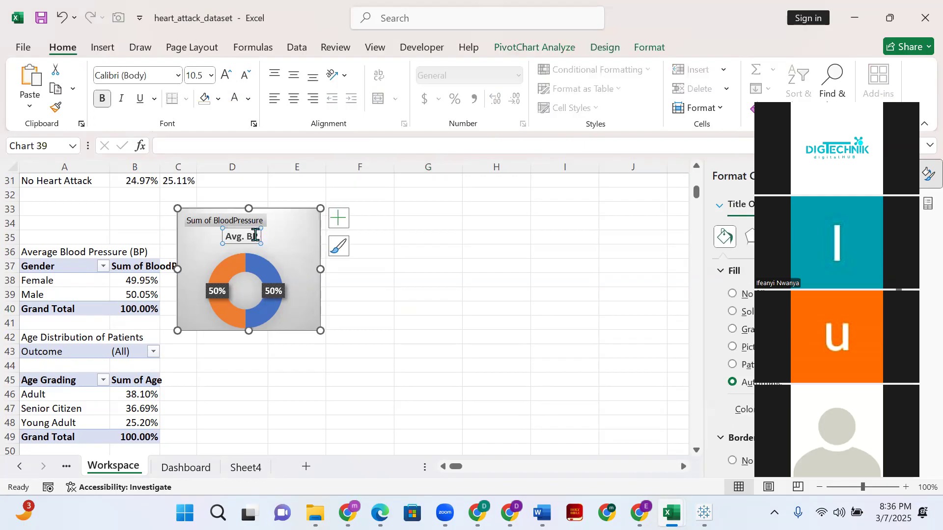
pyautogui.moveTo(260, 237); pyautogui.dragTo(269, 238)
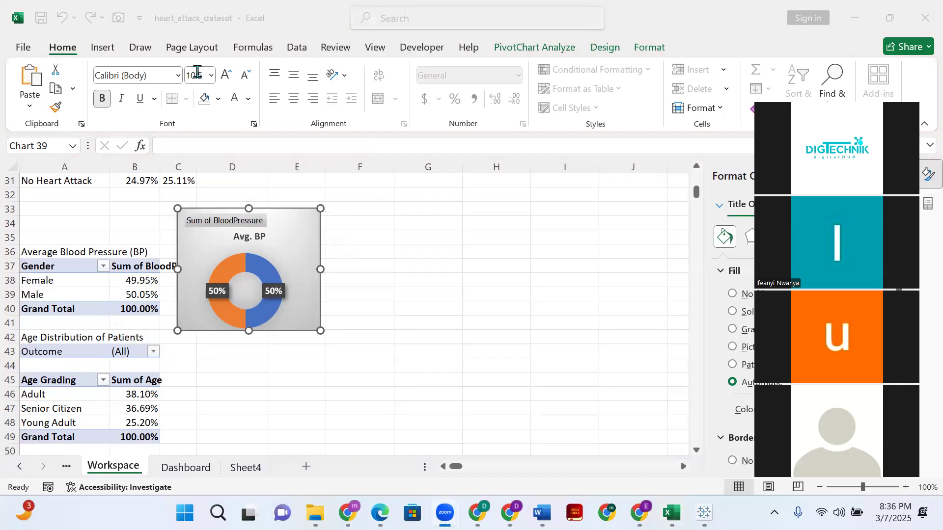
pyautogui.click(776, 33)
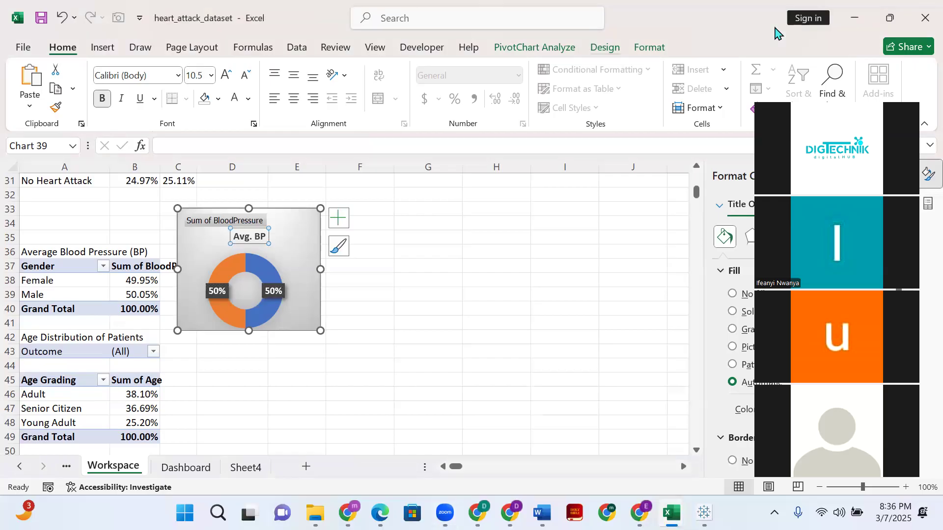
# - Remove the fill from the doughnut's percentage data labels
pyautogui.click(273, 291)
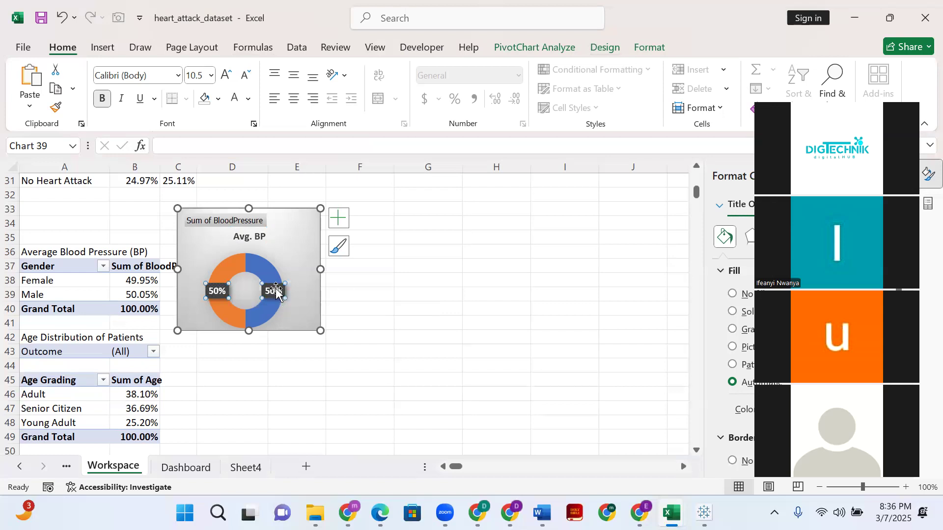
pyautogui.click(613, 50)
pyautogui.click(637, 51)
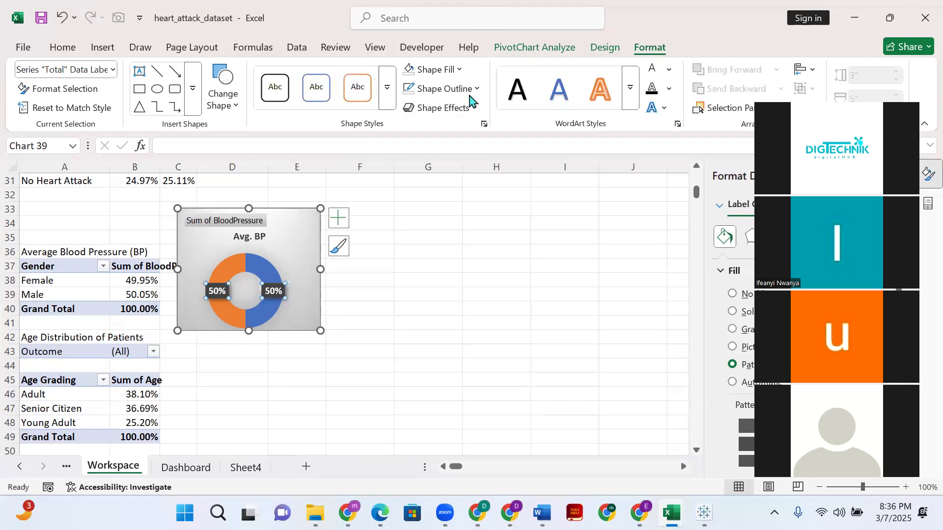
pyautogui.click(459, 69)
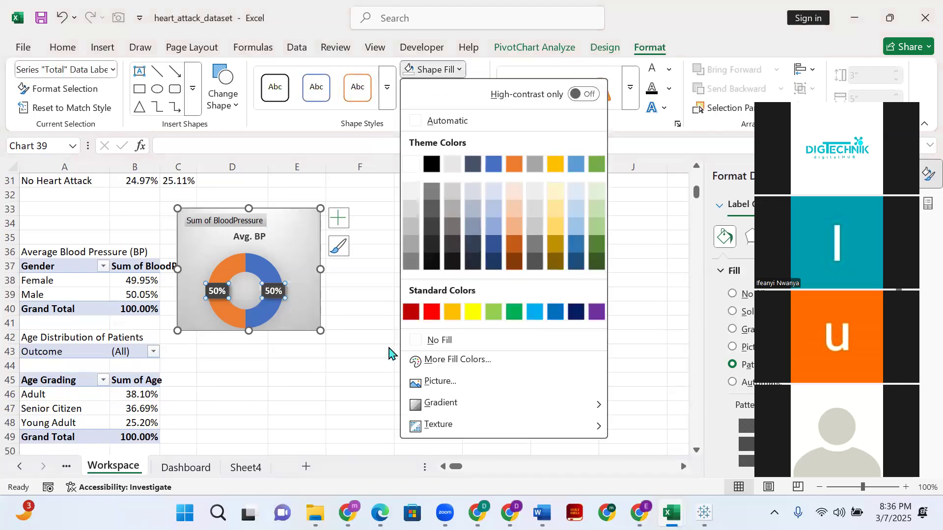
pyautogui.click(423, 339)
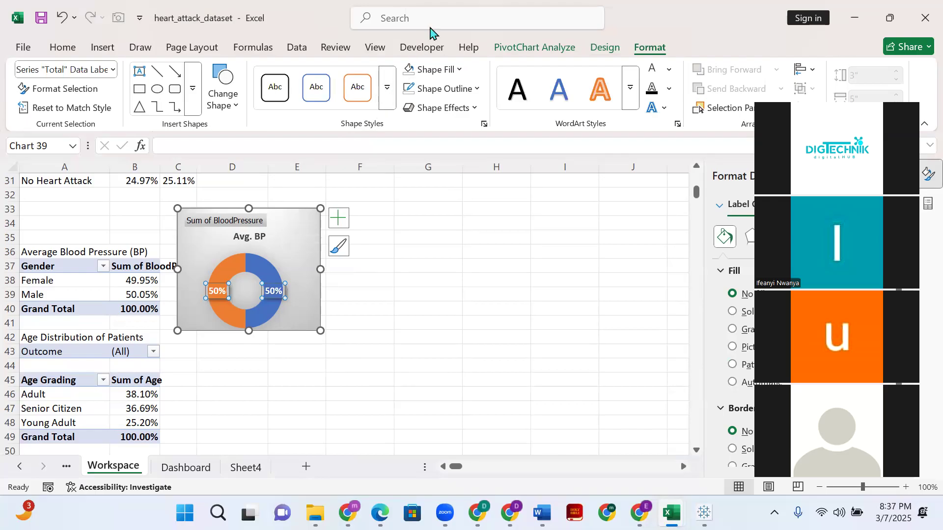
# - Search the stock icons for "male" and "Female" and insert the standing man and standing woman icons into the chart
pyautogui.click(93, 50)
pyautogui.click(186, 91)
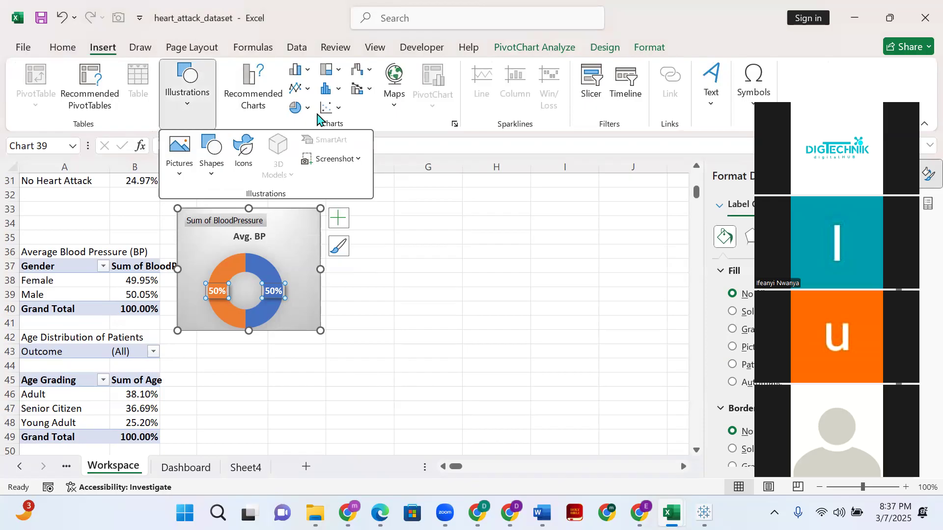
pyautogui.click(211, 156)
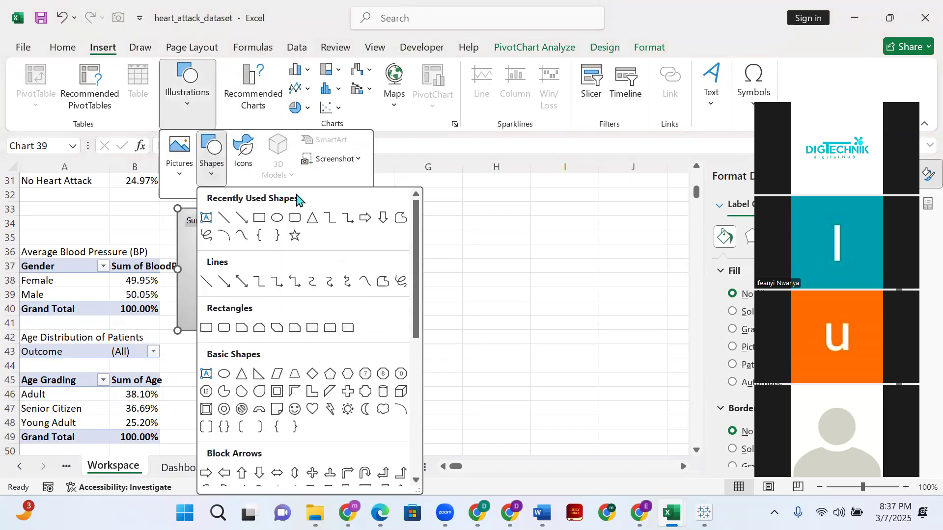
pyautogui.click(244, 156)
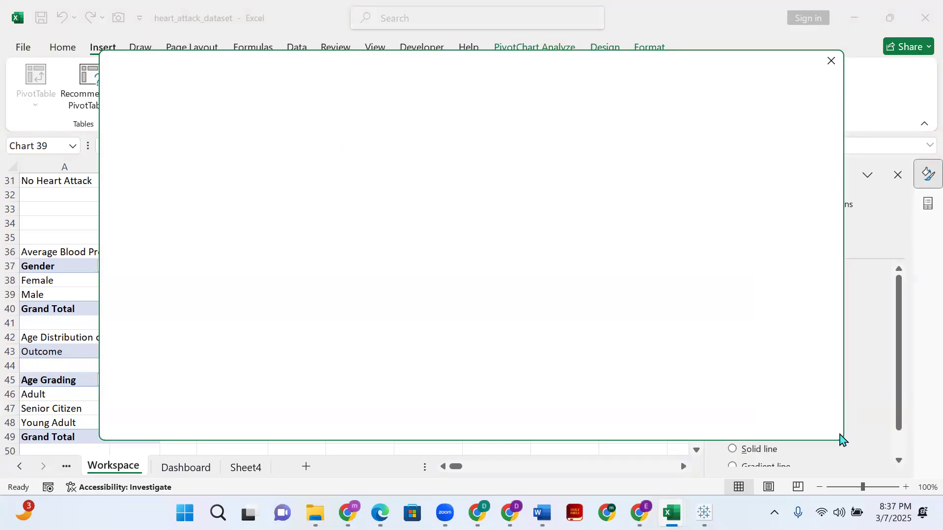
pyautogui.click(177, 169)
pyautogui.write('male')
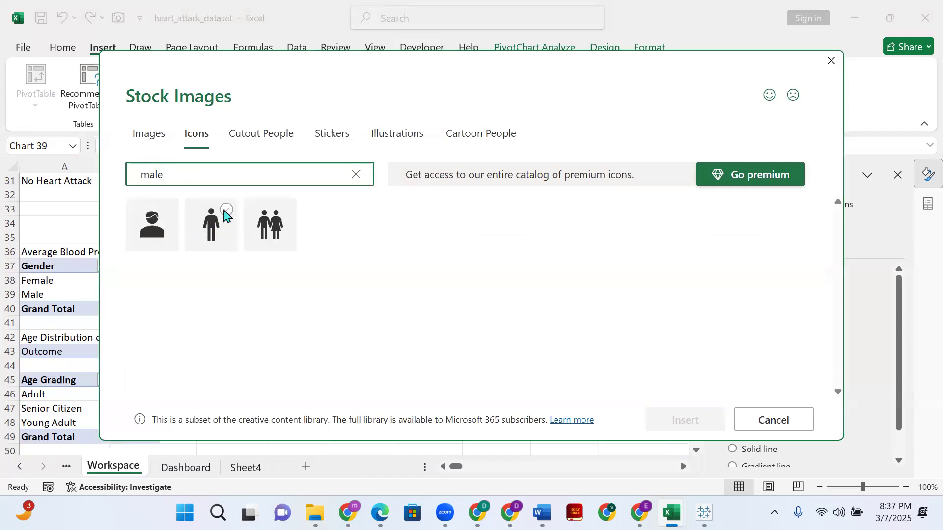
pyautogui.click(226, 216)
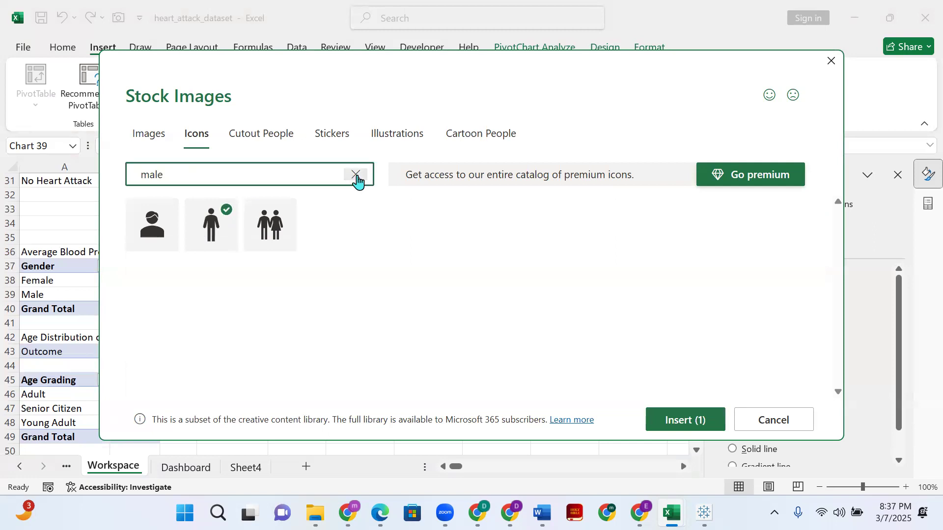
pyautogui.click(355, 176)
pyautogui.write('Fe')
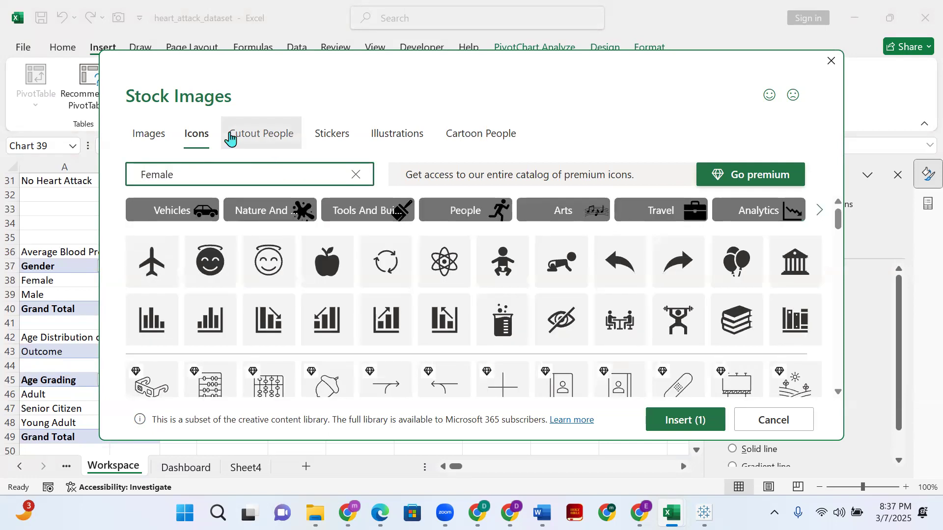
pyautogui.click(286, 215)
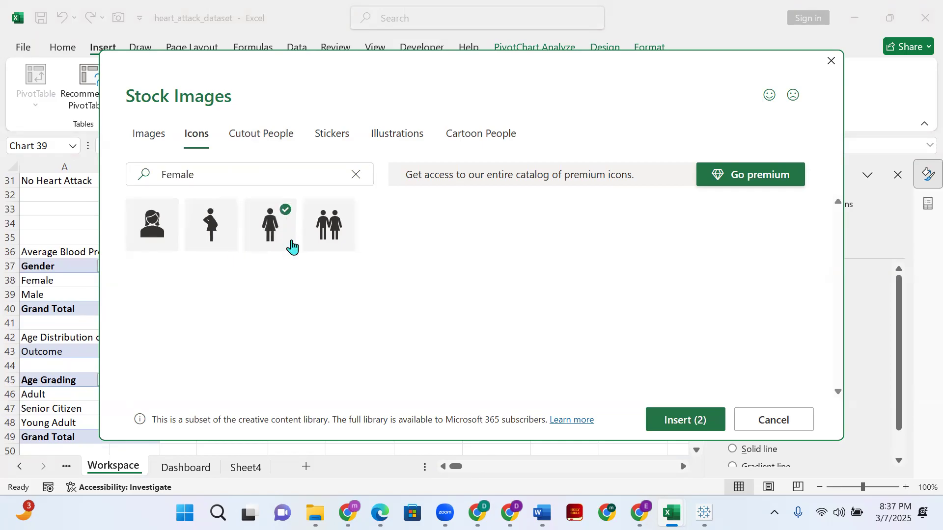
pyautogui.click(674, 417)
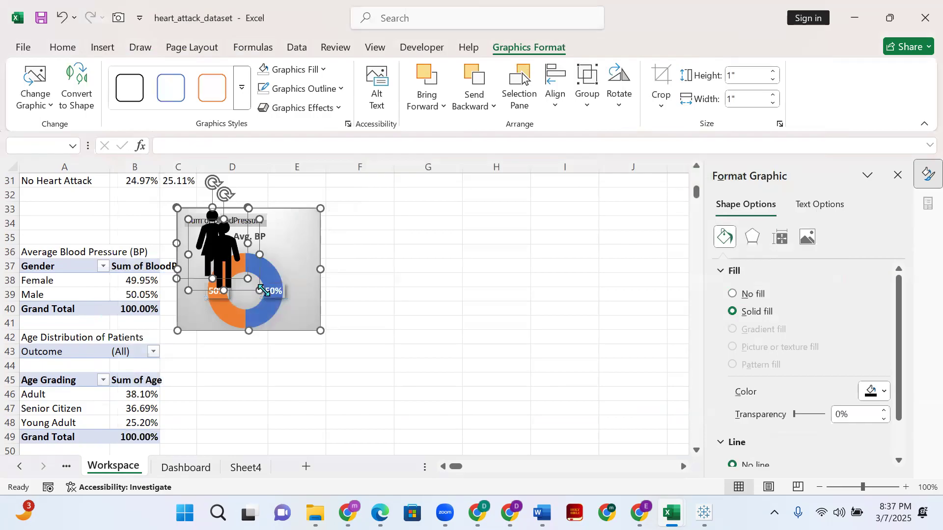
# - Shrink both person icons to about 0.34" and place the man left and the woman right of the doughnut
pyautogui.moveTo(260, 291); pyautogui.dragTo(212, 243)
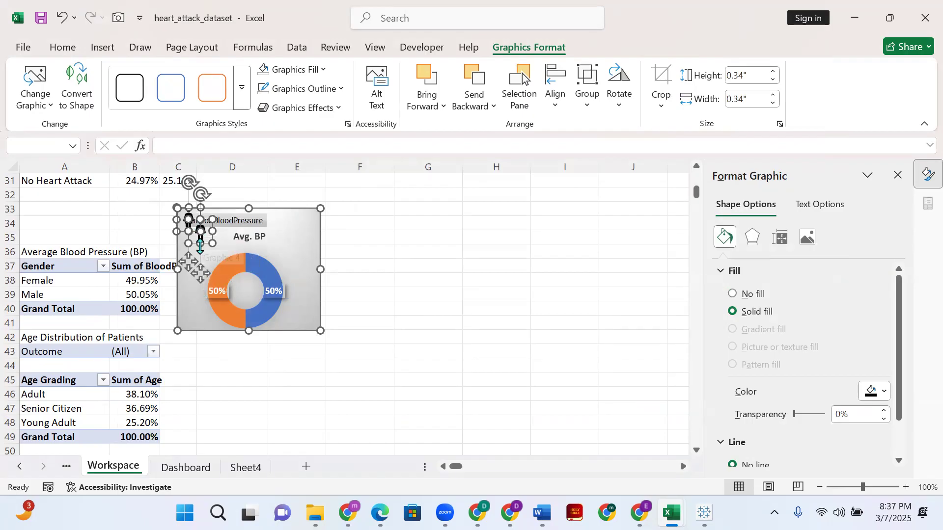
pyautogui.moveTo(196, 268); pyautogui.dragTo(193, 339)
pyautogui.click(330, 313)
pyautogui.click(309, 310)
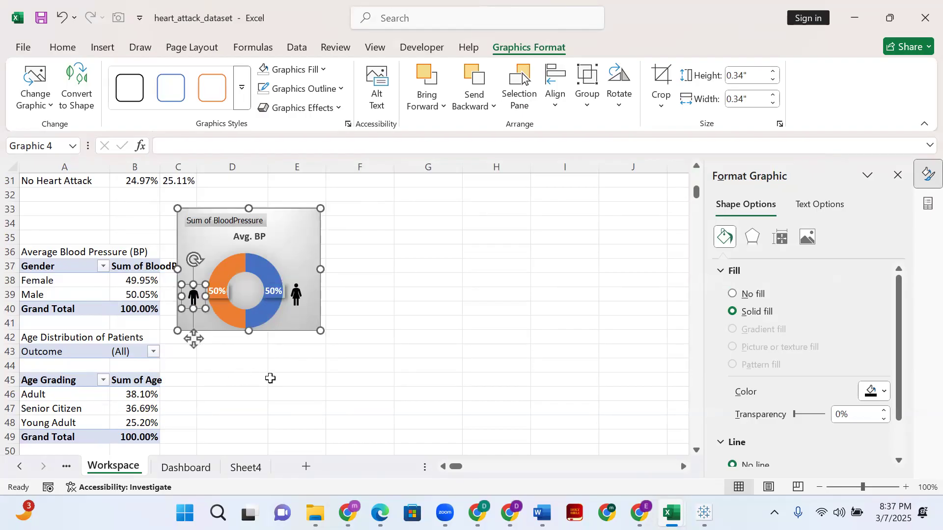
# - Fine-tune the man icon's position beside the doughnut so it sits about level with the woman icon
pyautogui.click(295, 301)
pyautogui.press('Tab')
pyautogui.press('Down')
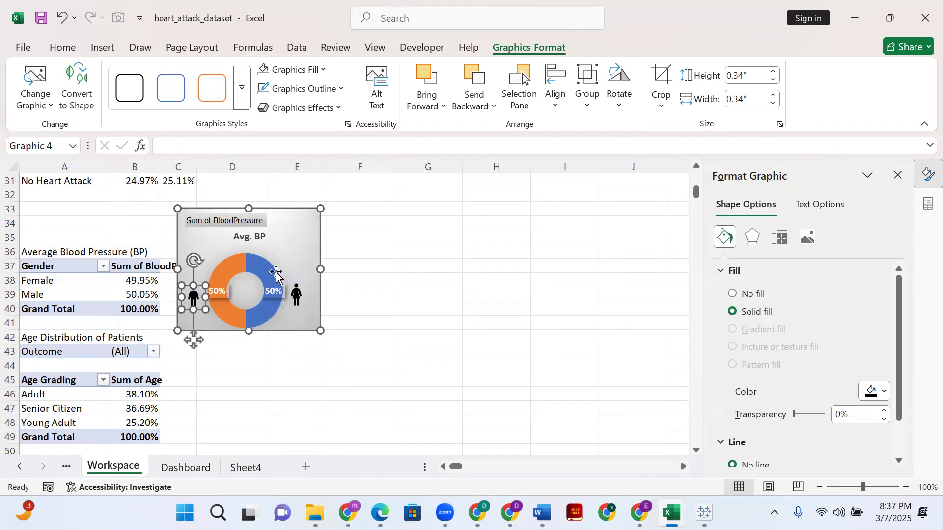
pyautogui.press('Tab')
pyautogui.press('Tab')
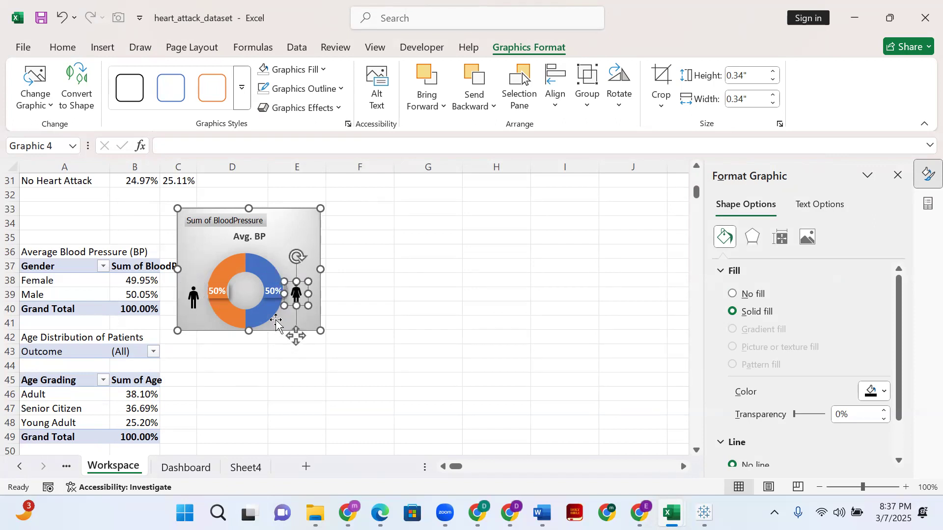
pyautogui.moveTo(193, 296); pyautogui.dragTo(191, 290)
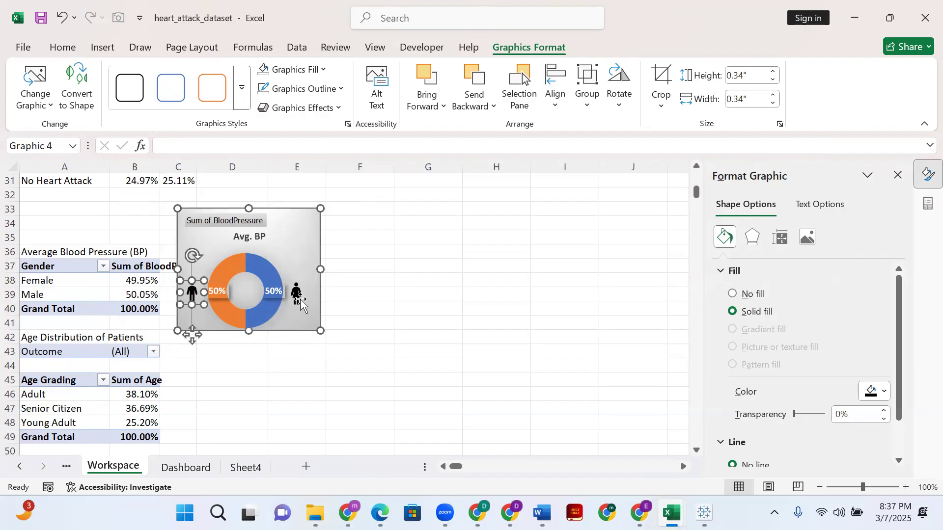
# - Align the man and woman icons with each other by their top edges
pyautogui.keyDown('ctrl'); pyautogui.click(299, 298); pyautogui.keyUp('ctrl')
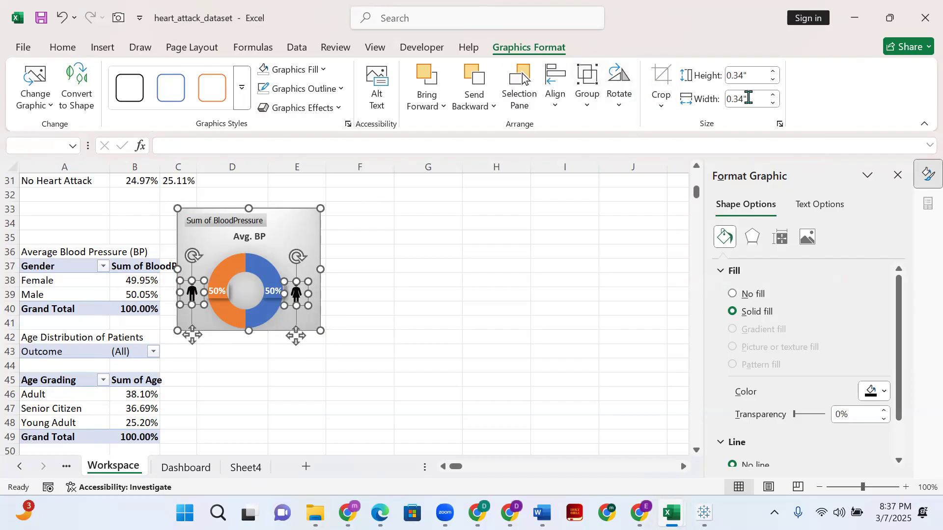
pyautogui.click(560, 111)
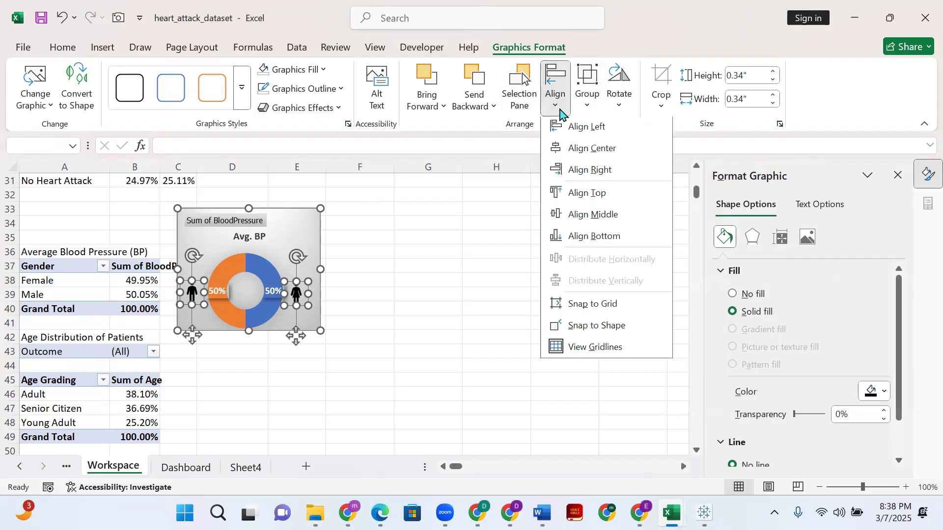
pyautogui.click(600, 195)
pyautogui.click(451, 323)
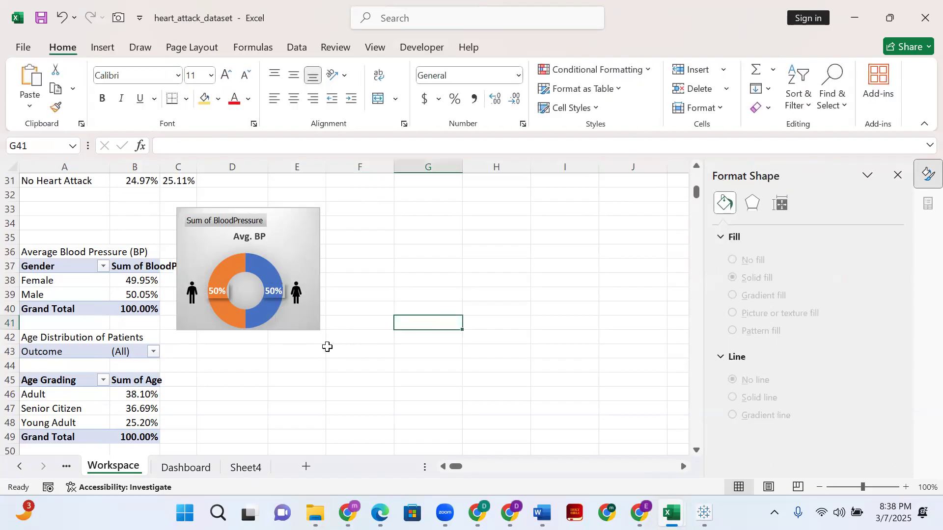
# - Nudge the man icon a little to the right, closer to the orange half of the doughnut
pyautogui.click(193, 298)
pyautogui.press('Right')
pyautogui.press('Right')
pyautogui.press('Right')
pyautogui.press('Right')
pyautogui.press('Right')
pyautogui.press('Right')
pyautogui.press('Right')
pyautogui.press('Right')
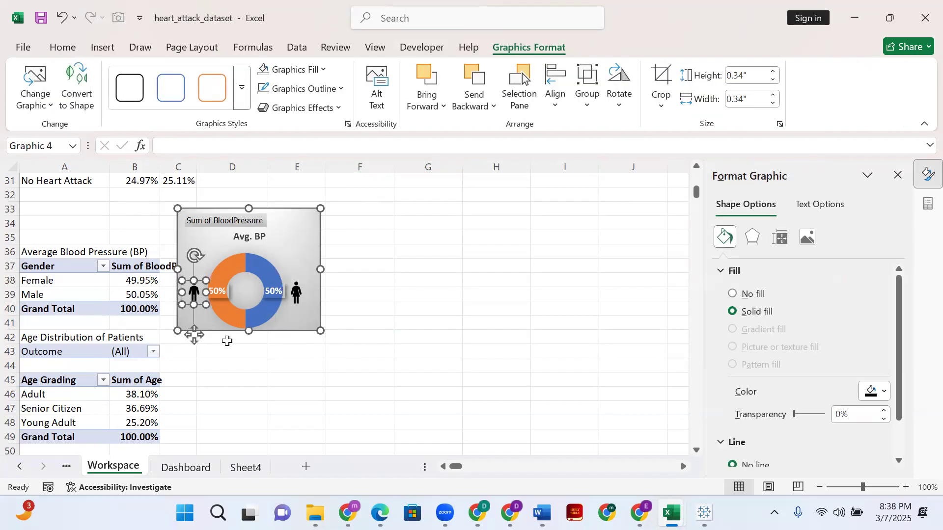
pyautogui.press('Escape')
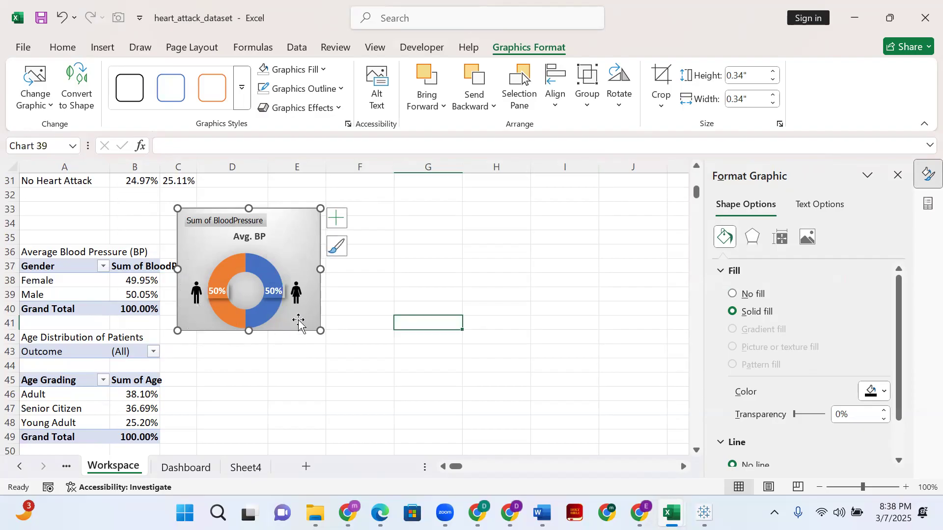
pyautogui.click(195, 299)
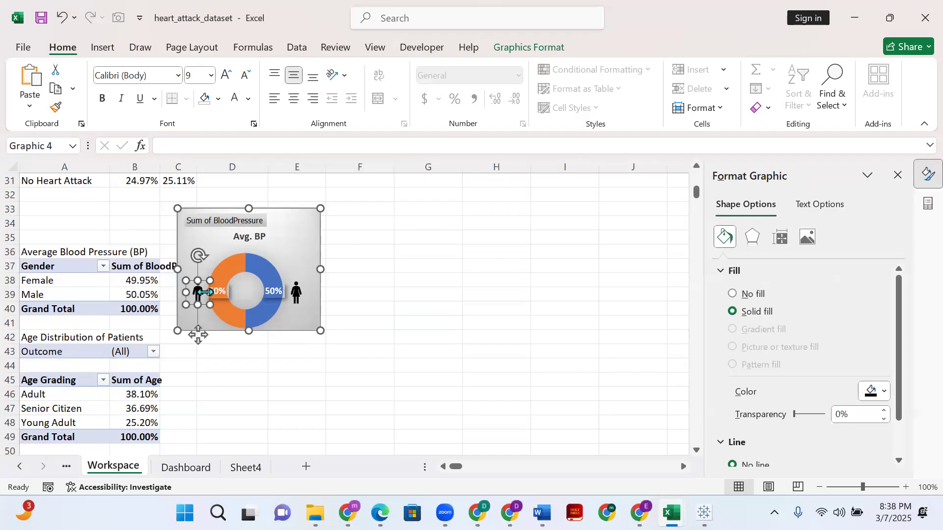
pyautogui.click(432, 220)
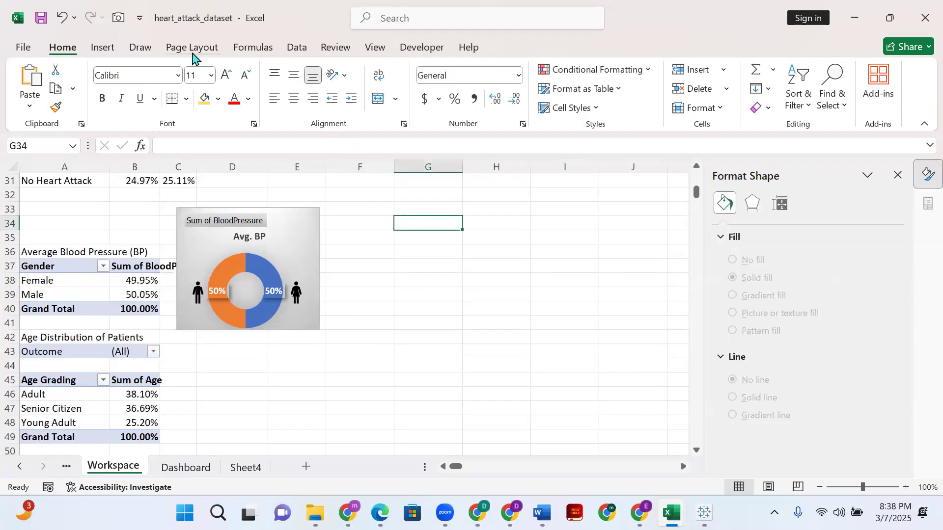
# - Fill the man icon with the orange theme color to match its half of the doughnut
pyautogui.click(218, 98)
pyautogui.click(400, 226)
pyautogui.click(200, 298)
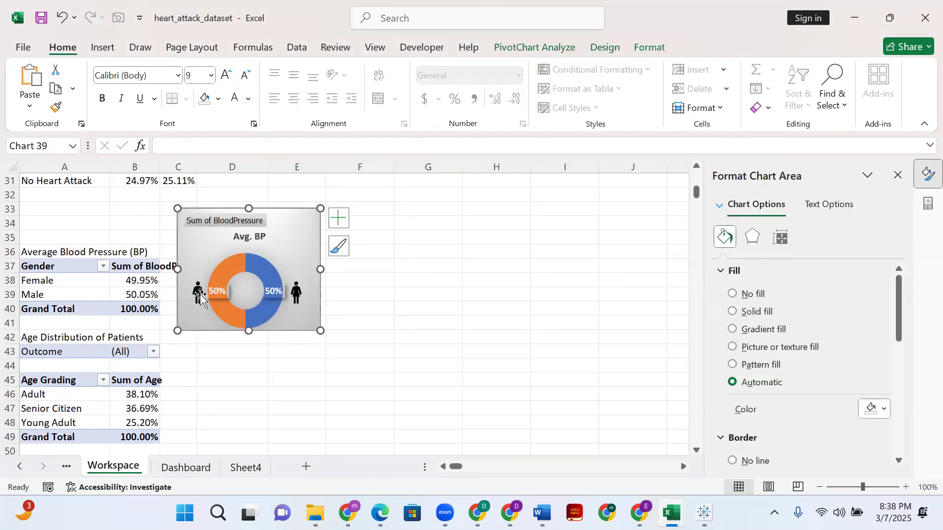
pyautogui.click(198, 292)
pyautogui.click(507, 49)
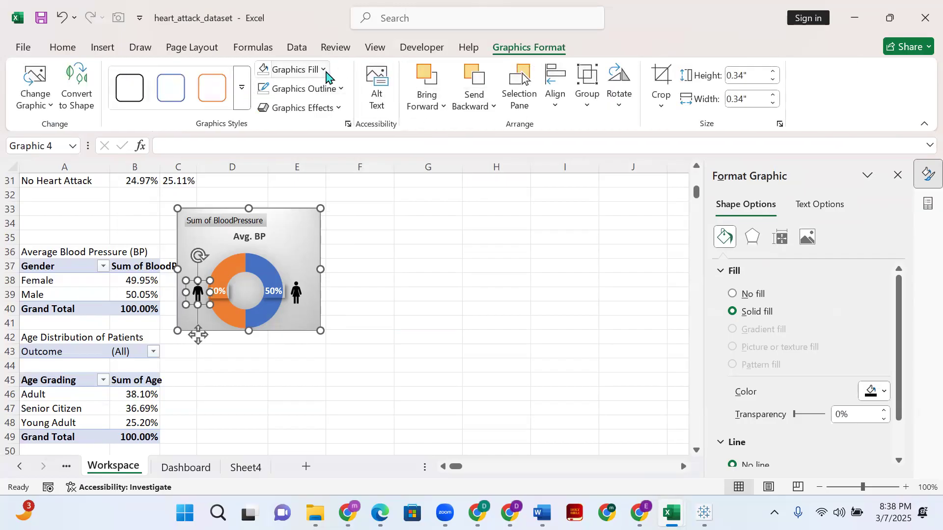
pyautogui.click(323, 70)
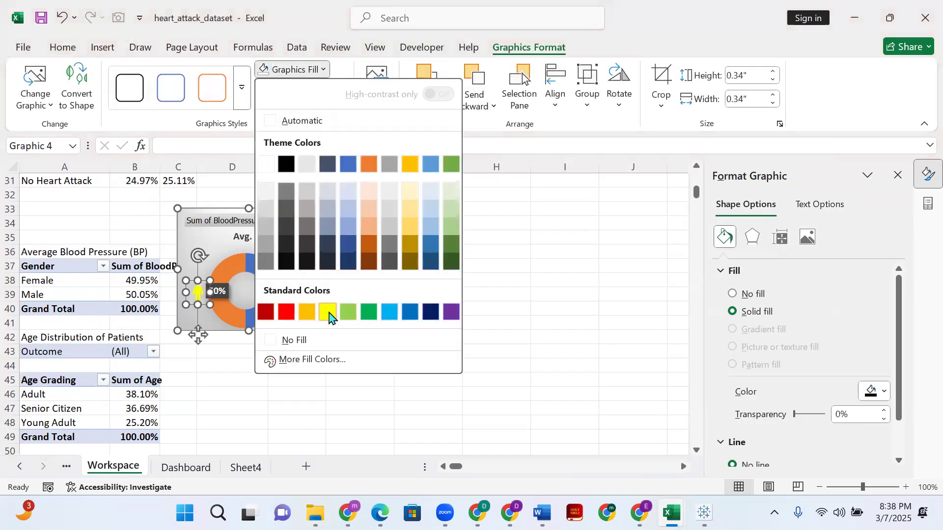
pyautogui.click(368, 164)
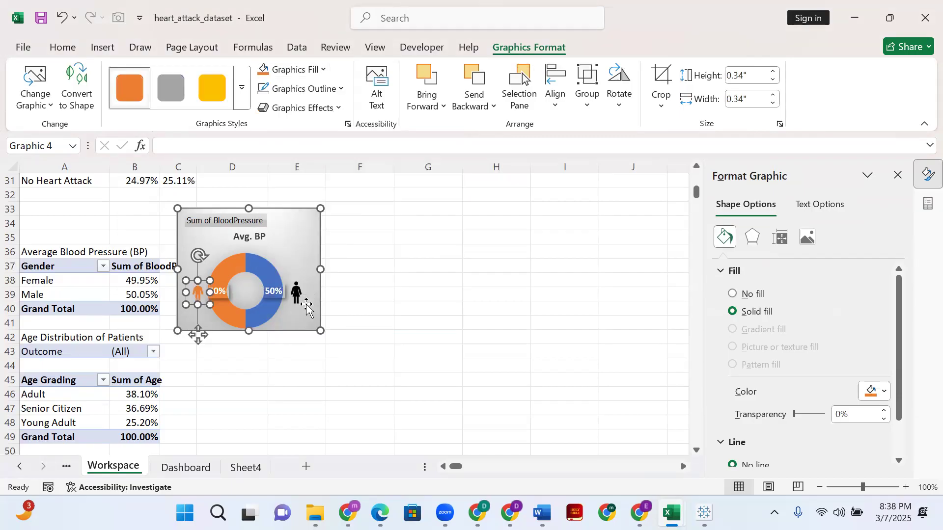
# - Fill the woman icon with the standard blue color to match the blue half of the Avg. BP doughnut
pyautogui.click(295, 293)
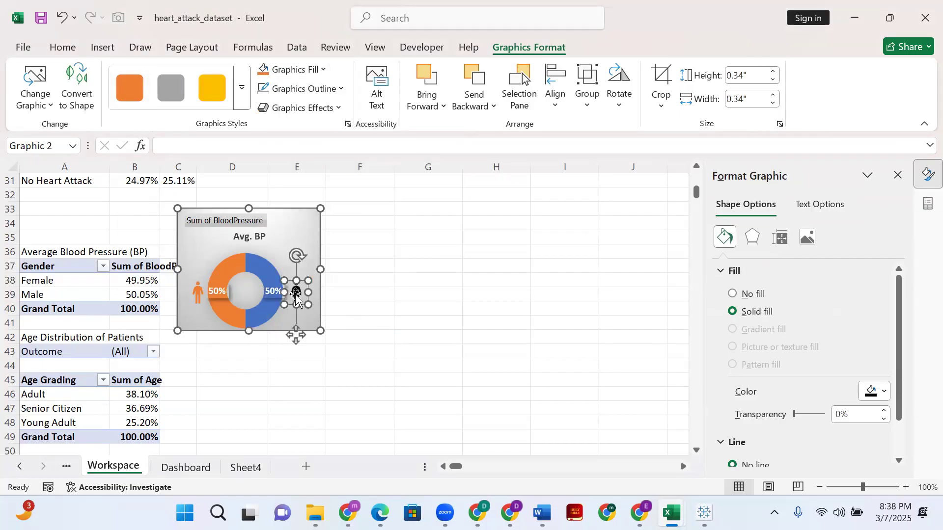
pyautogui.click(325, 71)
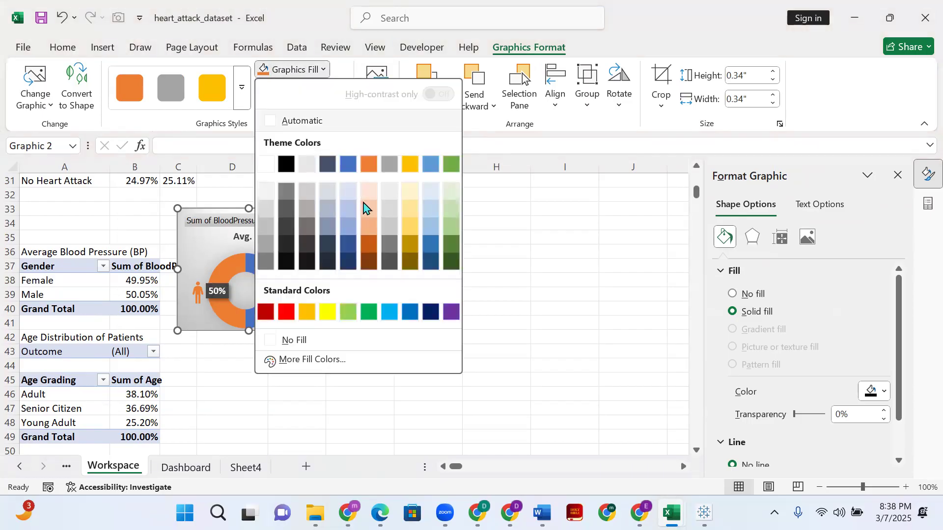
pyautogui.click(410, 314)
pyautogui.click(415, 337)
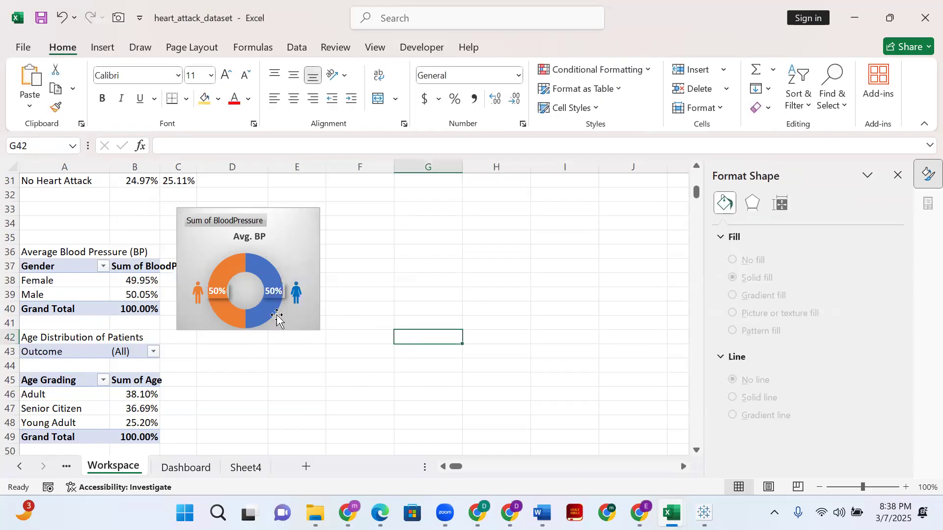
# - Cut the Avg. BP doughnut chart from the Workspace sheet and paste it at cell R26 on Sheet4
pyautogui.click(213, 209)
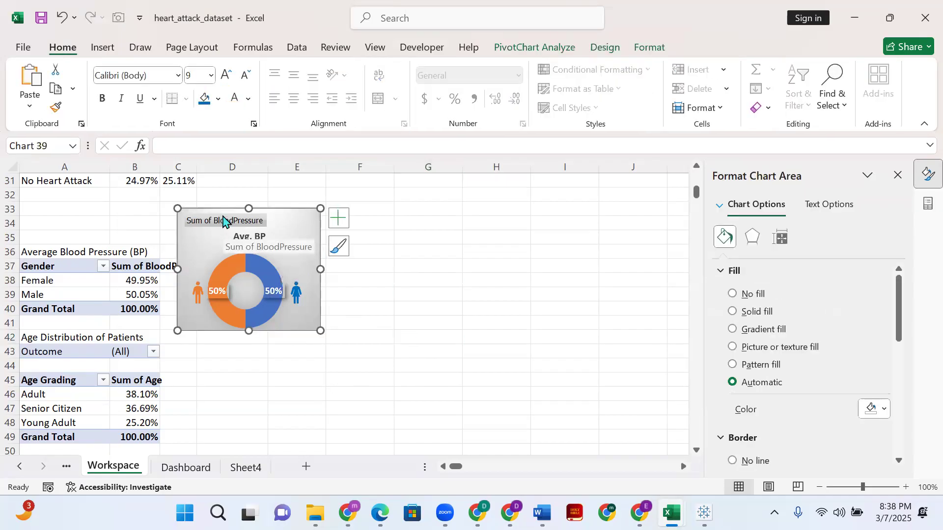
pyautogui.hotkey('ctrl', 'x')
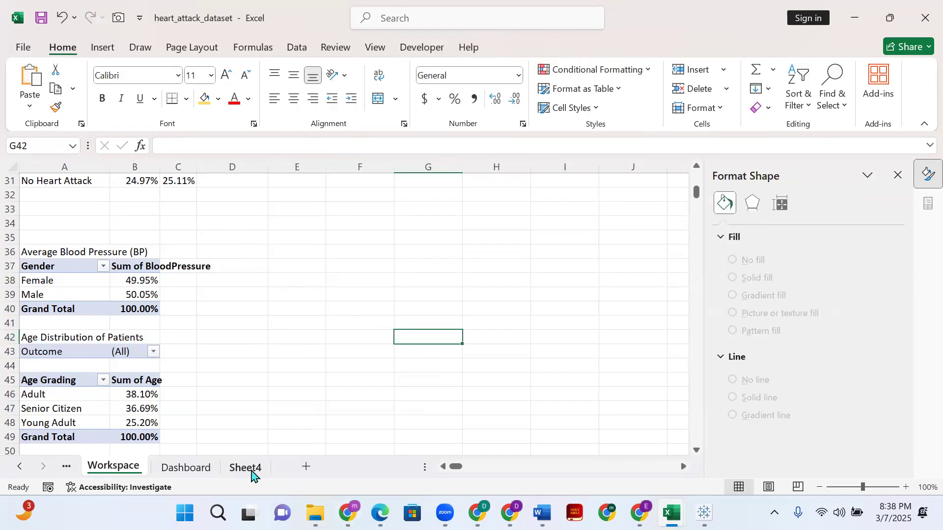
pyautogui.click(247, 467)
pyautogui.scroll(-3, 356, 385)
pyautogui.click(342, 358)
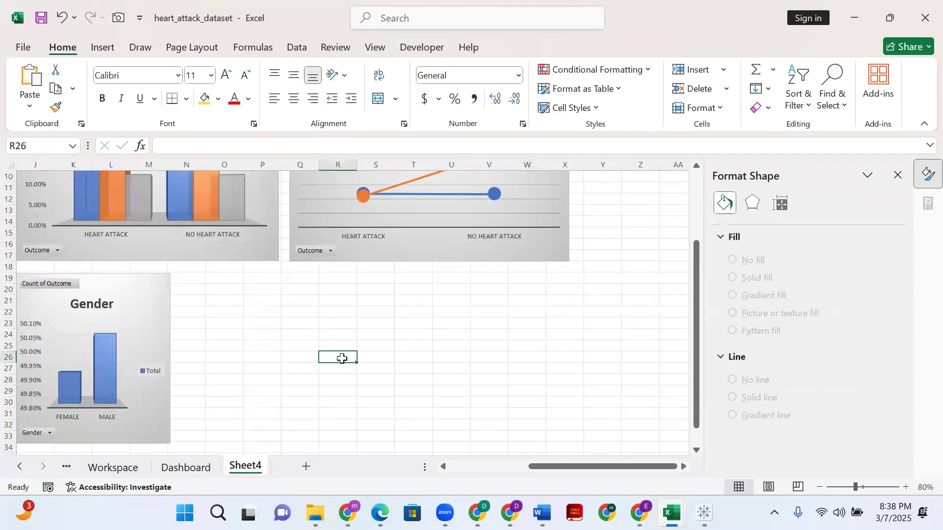
pyautogui.hotkey('ctrl', 'v')
pyautogui.scroll(-3, 408, 363)
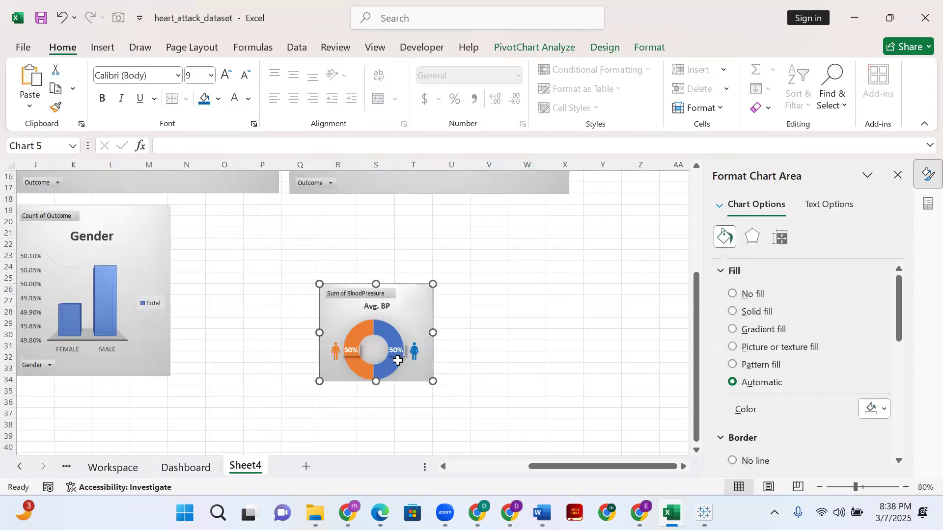
pyautogui.click(206, 472)
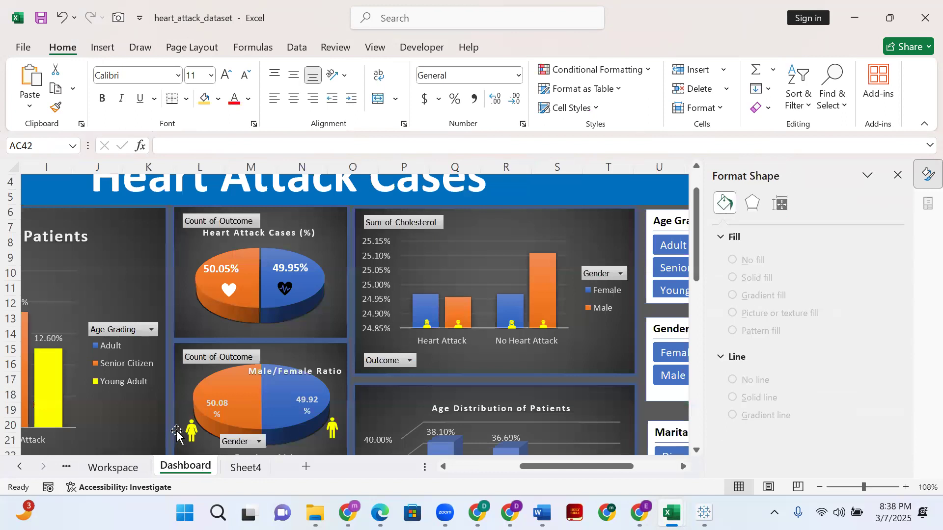
pyautogui.click(250, 468)
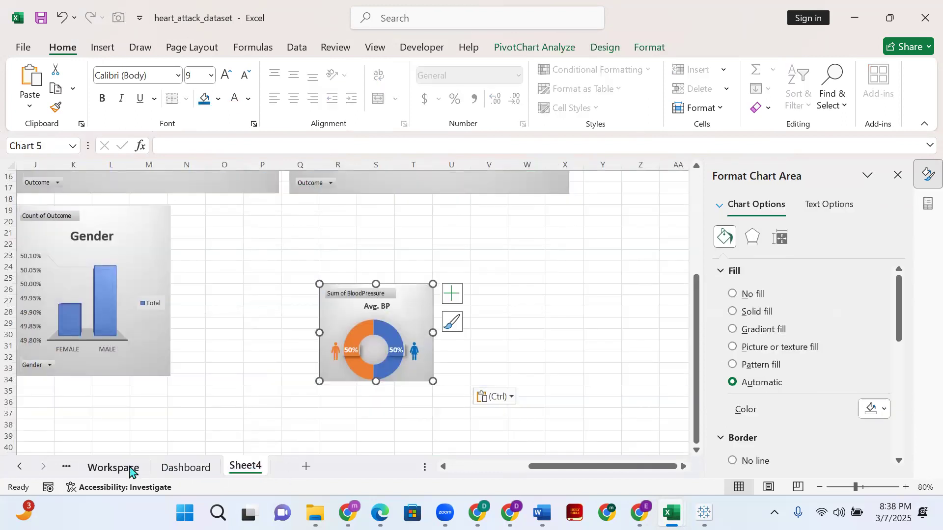
pyautogui.click(126, 469)
pyautogui.click(240, 469)
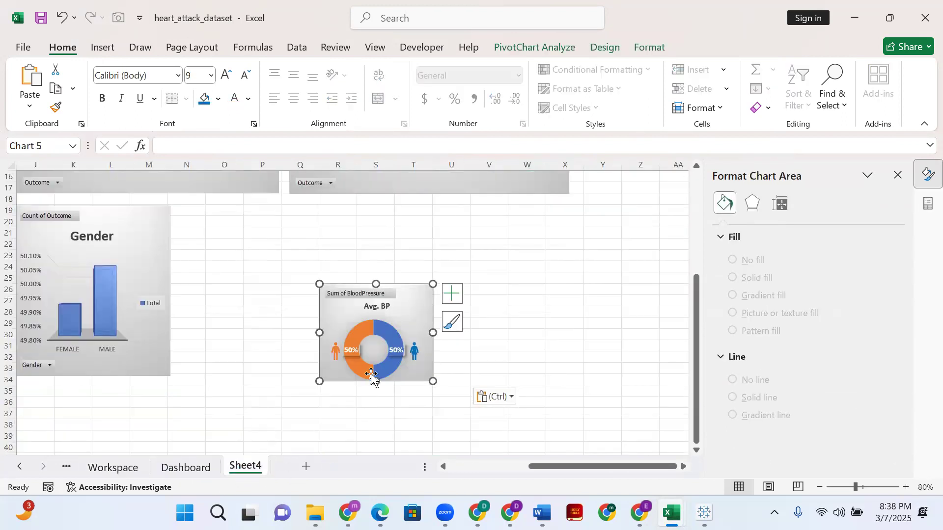
# - Move the Avg. BP doughnut directly below the Percentage of Heart Attach doughnut on Sheet4
pyautogui.click(445, 467)
pyautogui.click(445, 466)
pyautogui.click(445, 466)
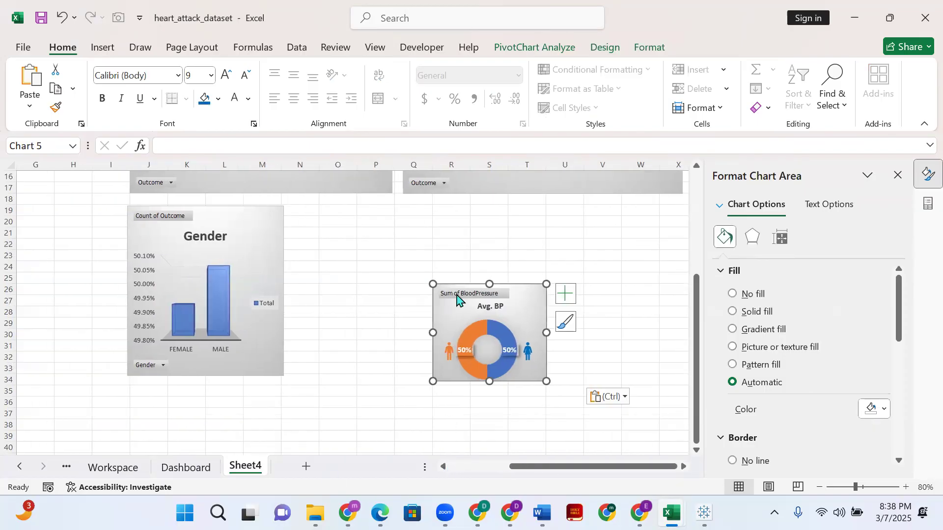
pyautogui.moveTo(493, 286); pyautogui.dragTo(421, 223)
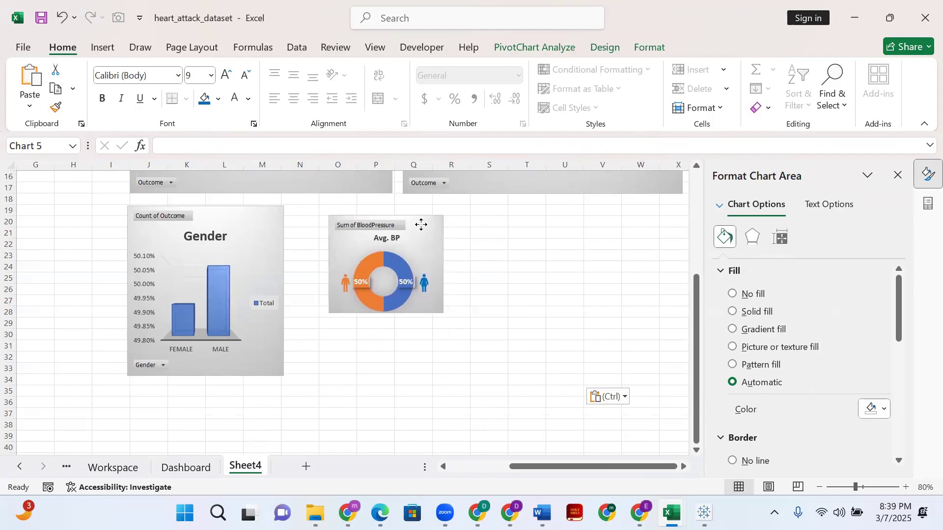
pyautogui.scroll(5, 421, 263)
pyautogui.scroll(-5, 421, 265)
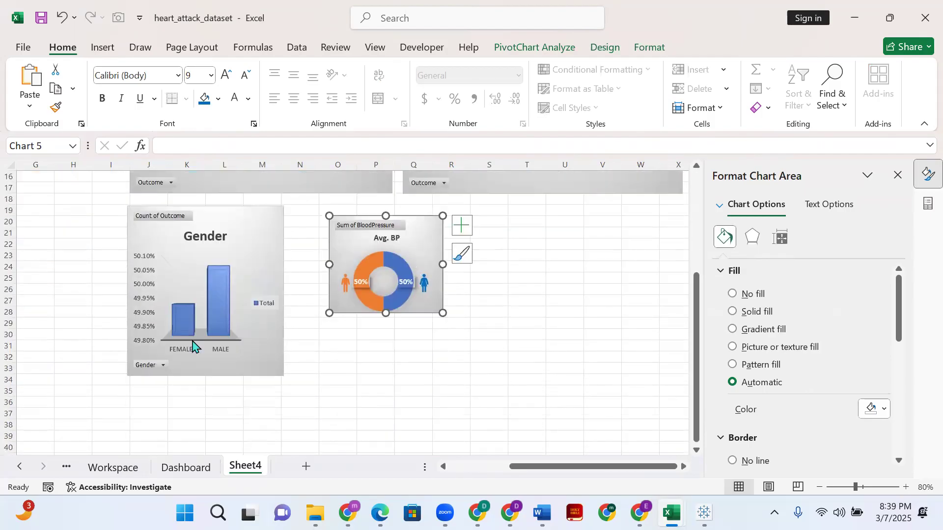
pyautogui.scroll(3, 283, 373)
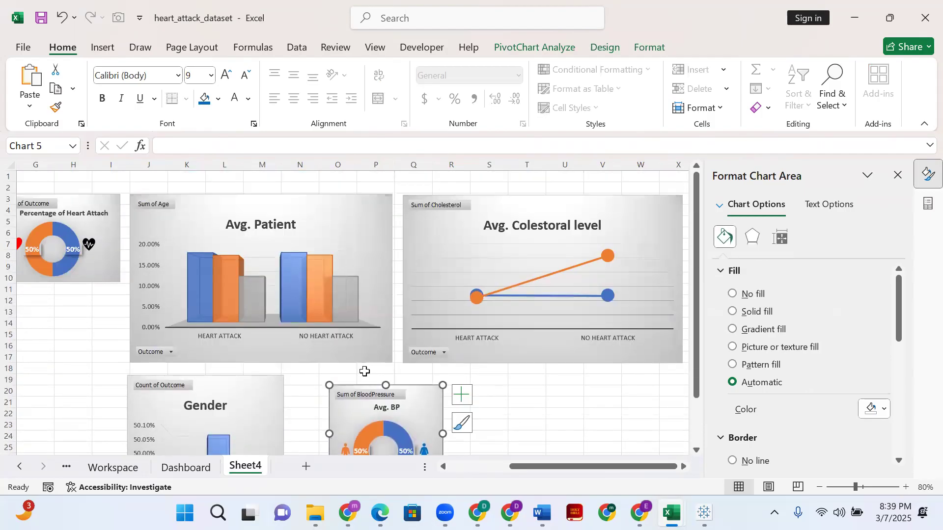
pyautogui.moveTo(422, 323); pyautogui.dragTo(71, 238)
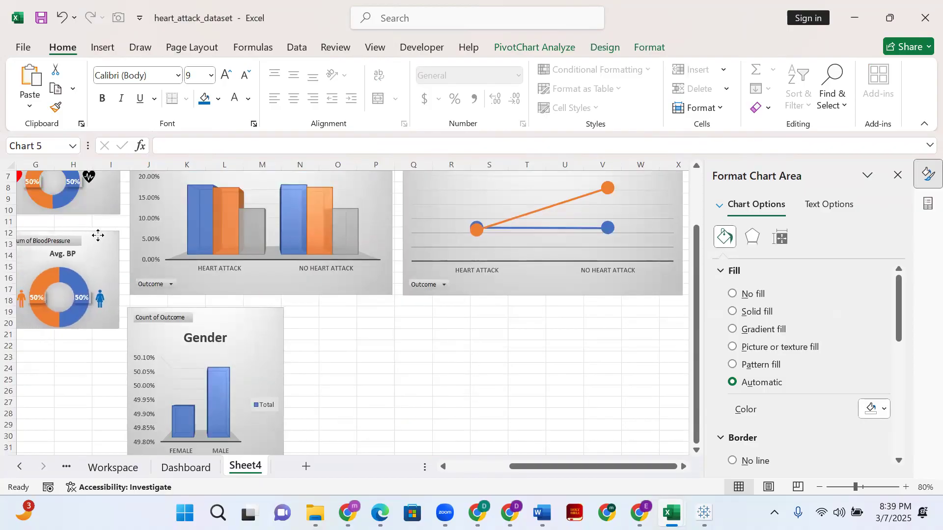
pyautogui.scroll(2, 191, 366)
pyautogui.scroll(-5, 248, 348)
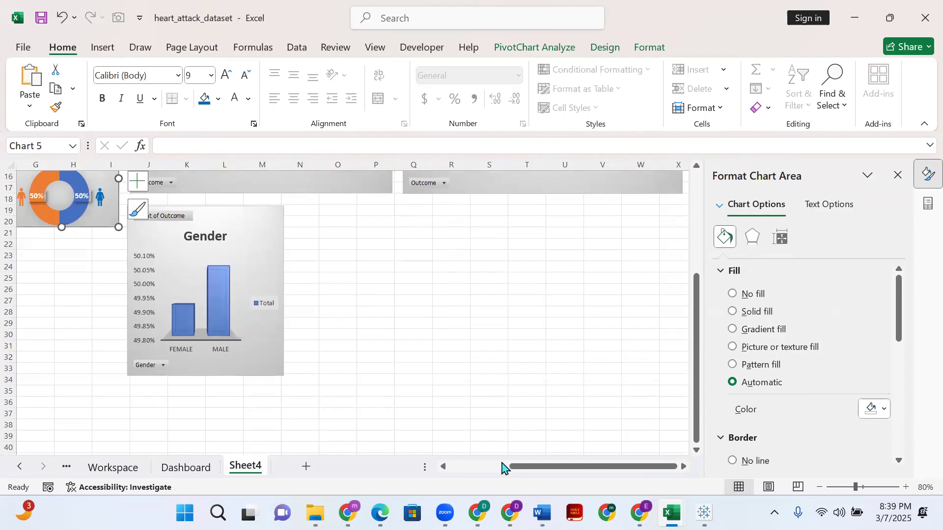
# - Move the Gender chart from under the Avg. Patient chart to just below the Avg. BP doughnut
pyautogui.moveTo(520, 467); pyautogui.dragTo(490, 471)
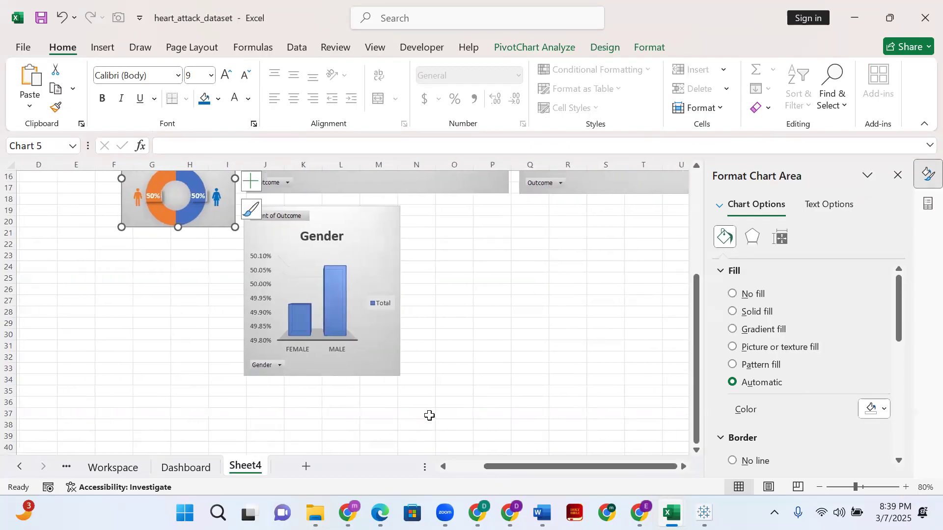
pyautogui.scroll(3, 432, 395)
pyautogui.scroll(2, 433, 395)
pyautogui.moveTo(382, 385); pyautogui.dragTo(197, 412)
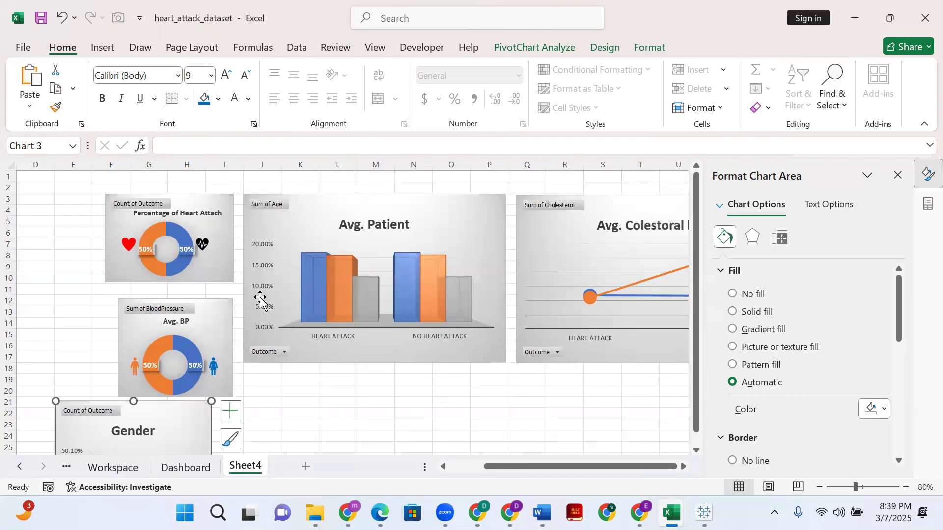
# - Place the Avg. Colestoral level chart directly below the Avg. Patient chart with their left edges aligned
pyautogui.moveTo(655, 203); pyautogui.dragTo(381, 385)
pyautogui.scroll(-2, 380, 334)
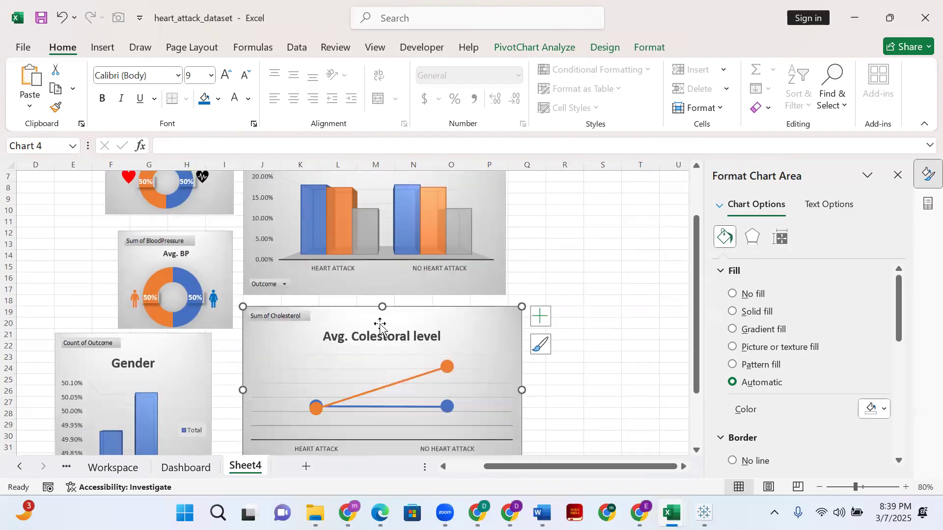
pyautogui.moveTo(408, 314); pyautogui.dragTo(408, 313)
pyautogui.scroll(-3, 518, 396)
pyautogui.scroll(3, 501, 329)
pyautogui.scroll(-3, 503, 350)
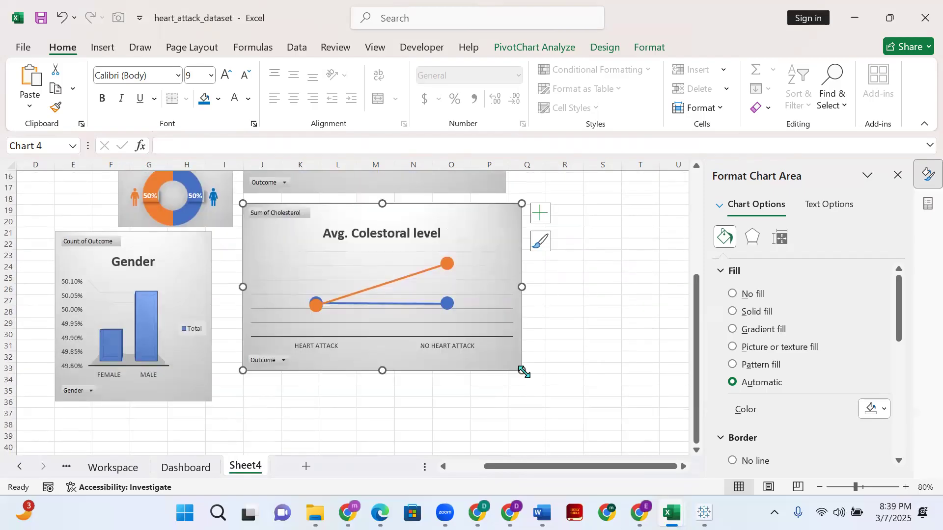
# - Shrink the Avg. Colestoral level chart to the width of the Avg. Patient chart and line up its side edges
pyautogui.moveTo(520, 369); pyautogui.dragTo(507, 361)
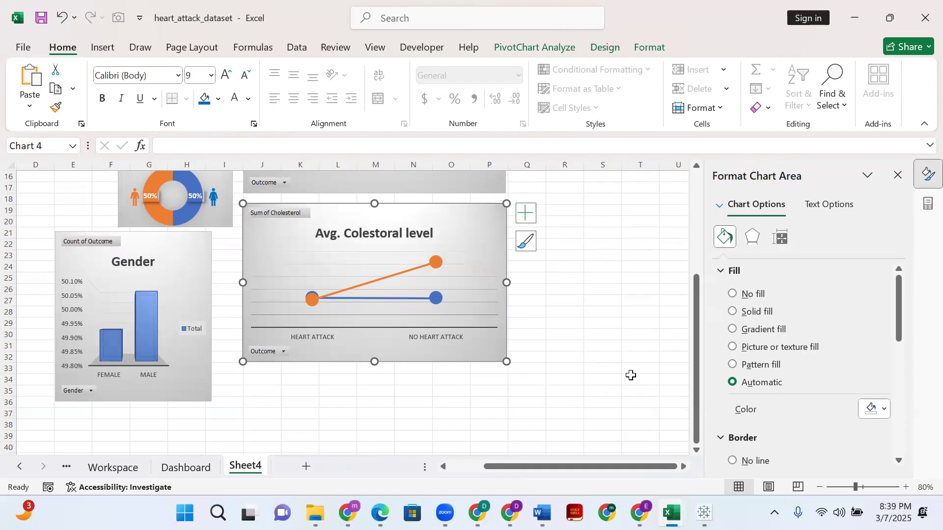
pyautogui.click(553, 315)
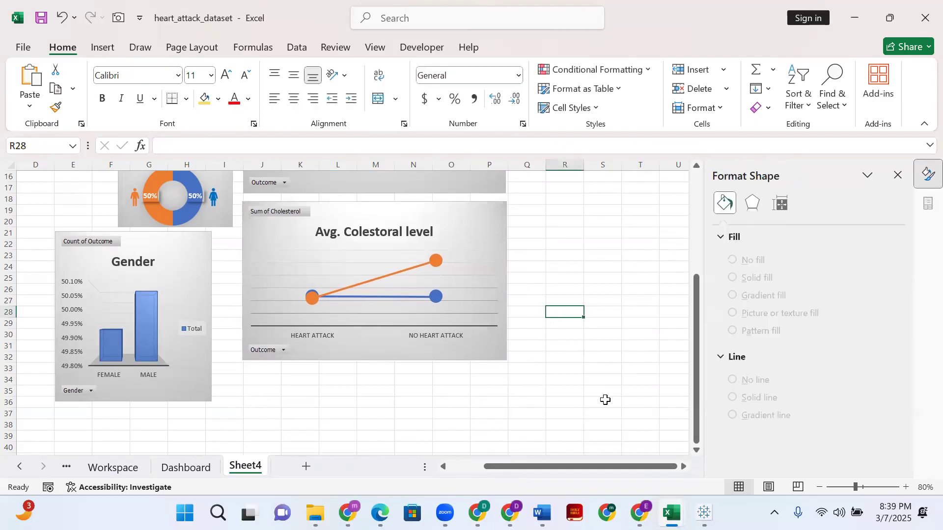
pyautogui.click(502, 207)
pyautogui.moveTo(508, 361); pyautogui.dragTo(504, 359)
pyautogui.click(587, 348)
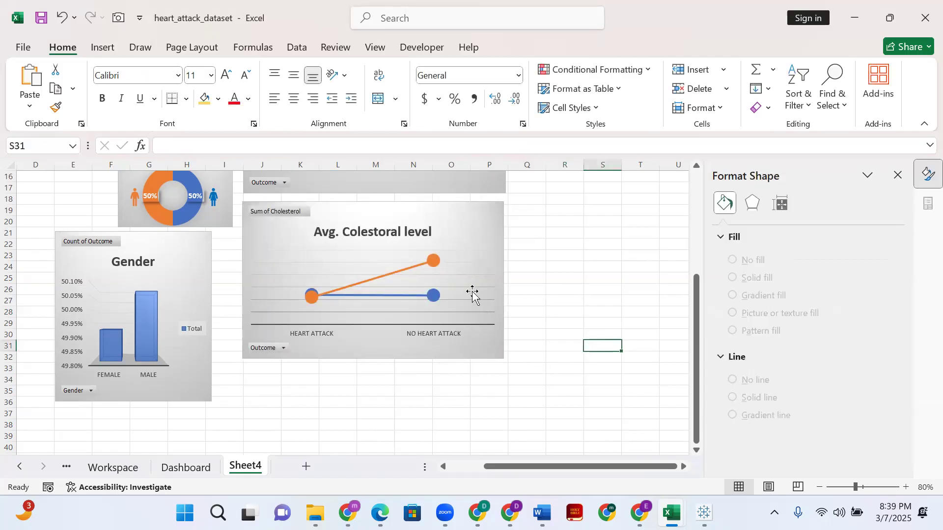
pyautogui.moveTo(473, 209); pyautogui.dragTo(478, 210)
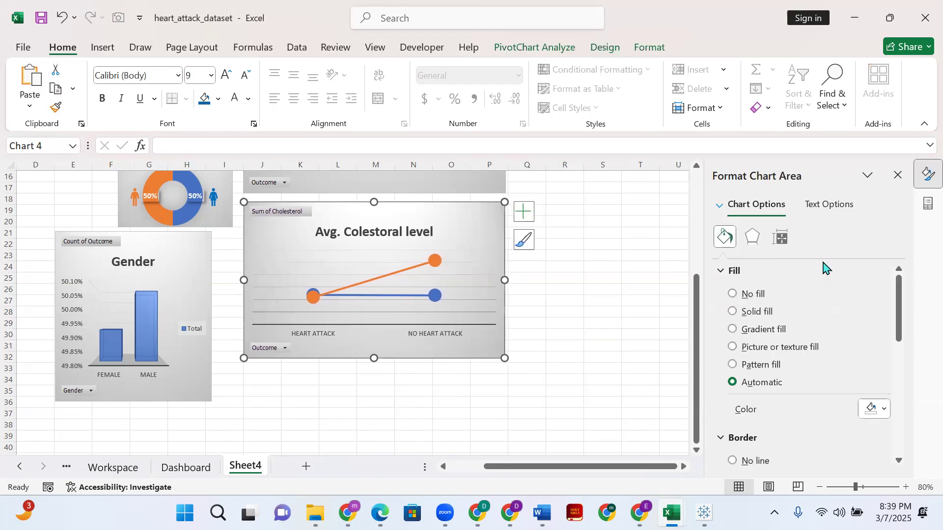
pyautogui.click(641, 289)
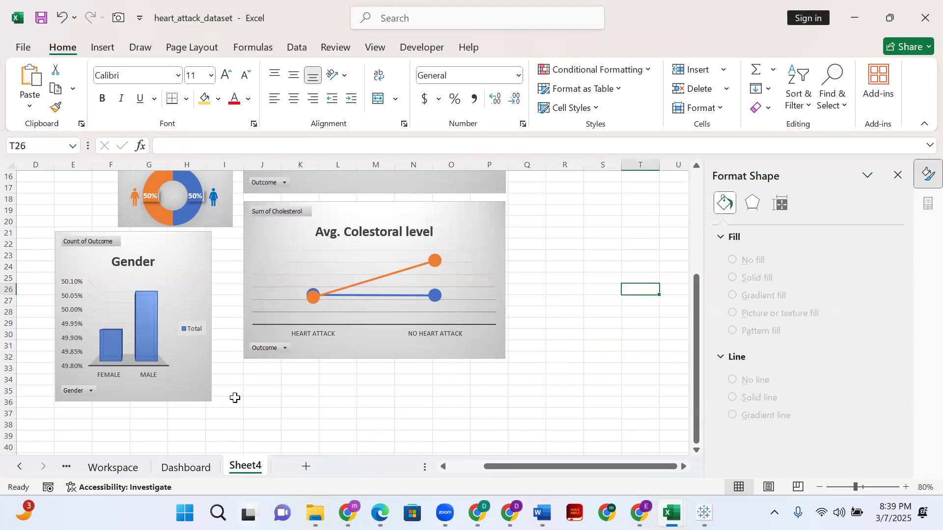
# - Move the Gender chart to the right of the Avg. Patient chart and level their top edges
pyautogui.scroll(4, 235, 398)
pyautogui.moveTo(192, 382); pyautogui.dragTo(657, 207)
pyautogui.scroll(-1, 659, 307)
pyautogui.scroll(3, 657, 283)
pyautogui.press('Down')
pyautogui.press('Down')
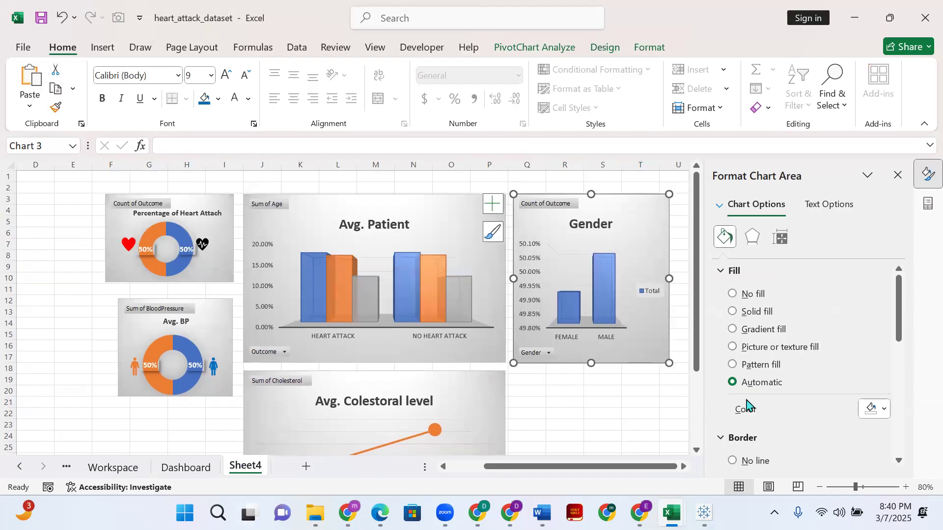
pyautogui.click(654, 412)
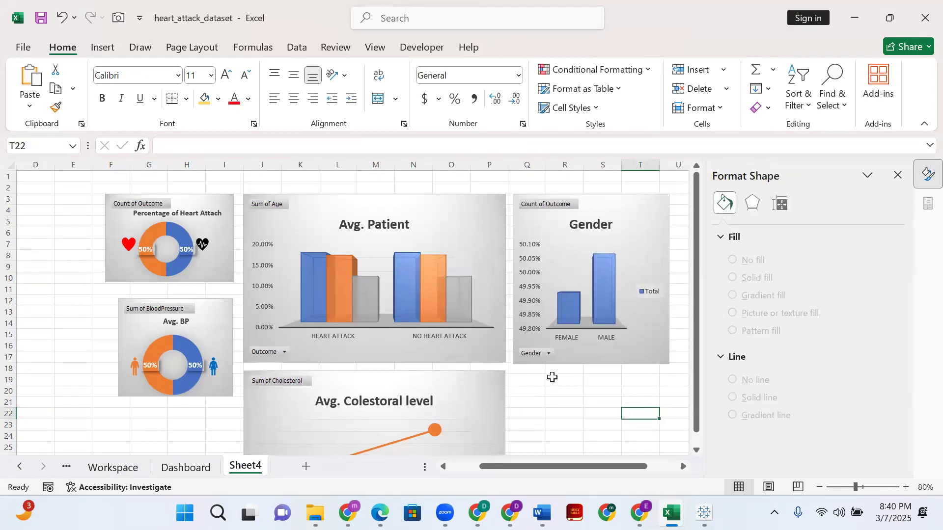
# - Shrink the Gender chart slightly so its bottom edge lines up with the Avg. Patient chart
pyautogui.click(602, 353)
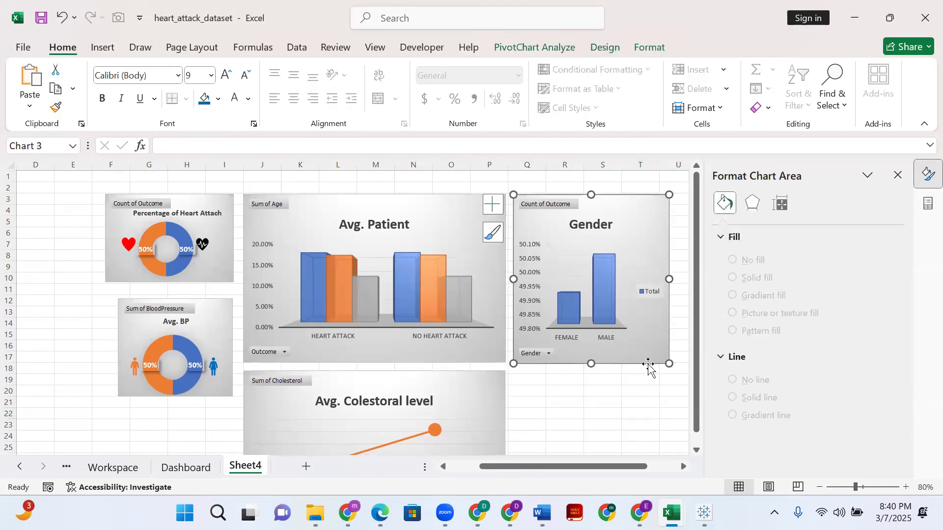
pyautogui.moveTo(673, 364); pyautogui.dragTo(668, 362)
pyautogui.click(651, 414)
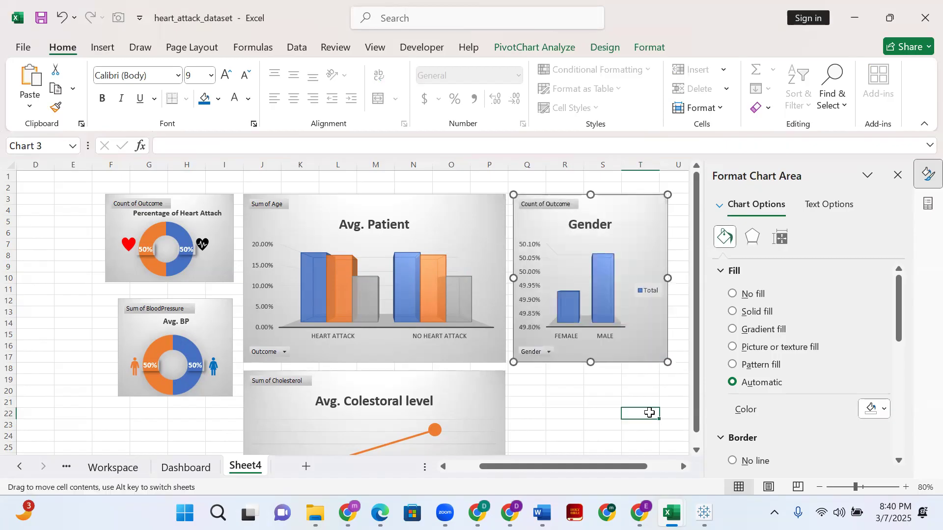
# - Move the Percentage of Heart Attach doughnut below the Gender chart, level with the top of the Avg. Colestoral level chart
pyautogui.click(216, 267)
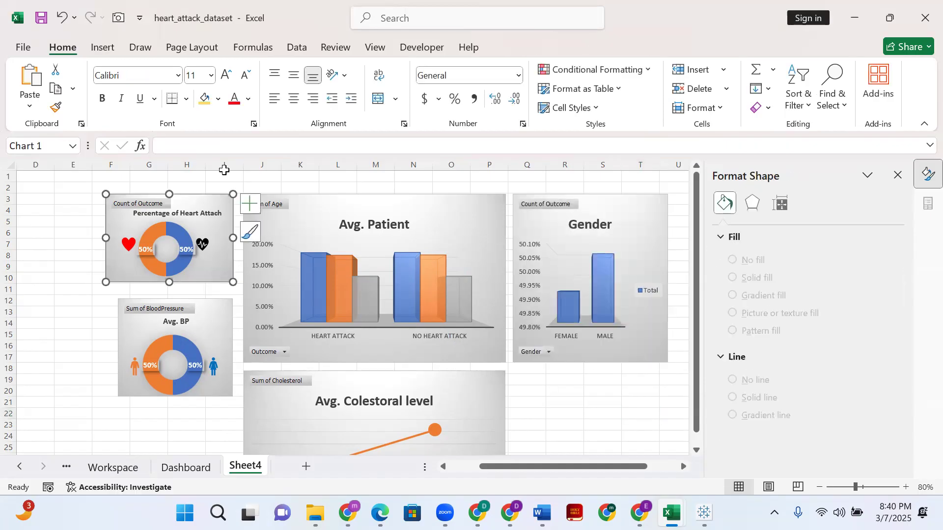
pyautogui.click(202, 188)
pyautogui.moveTo(202, 200); pyautogui.dragTo(611, 379)
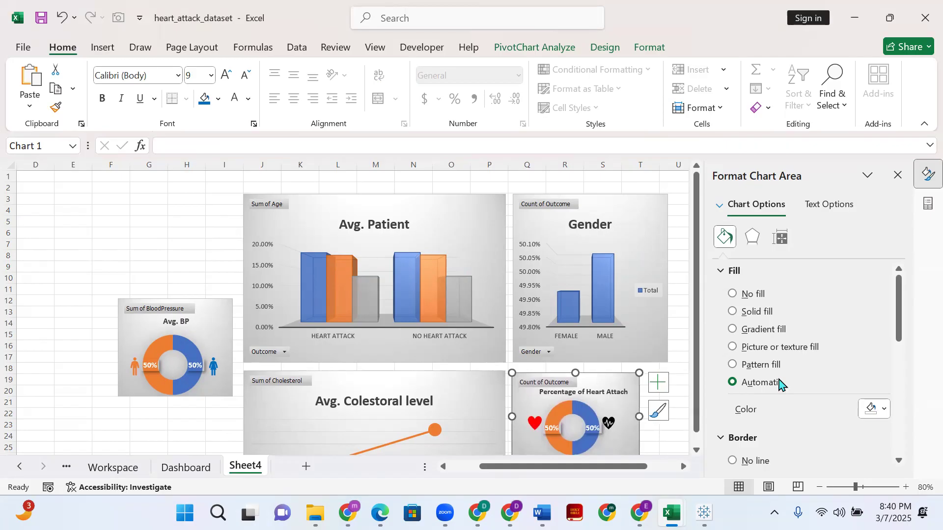
pyautogui.press('Up')
pyautogui.press('Up')
pyautogui.press('Up')
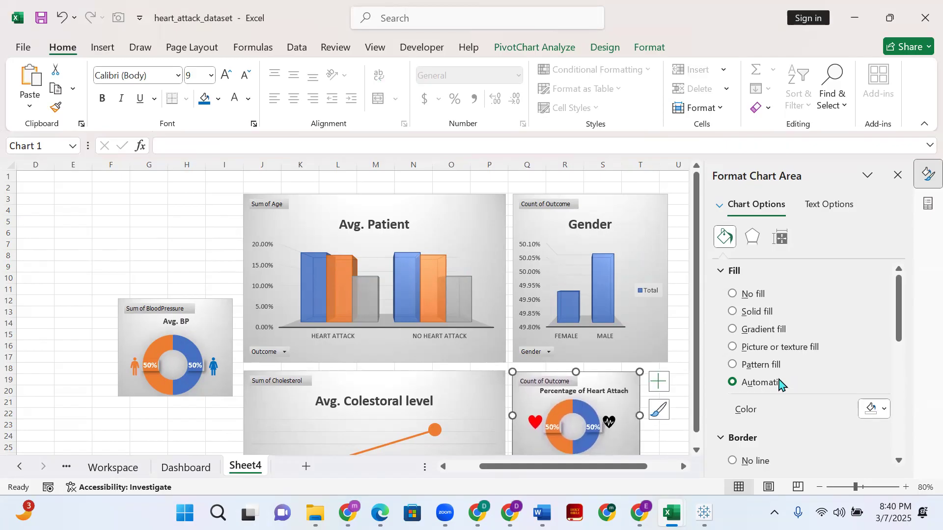
pyautogui.click(218, 251)
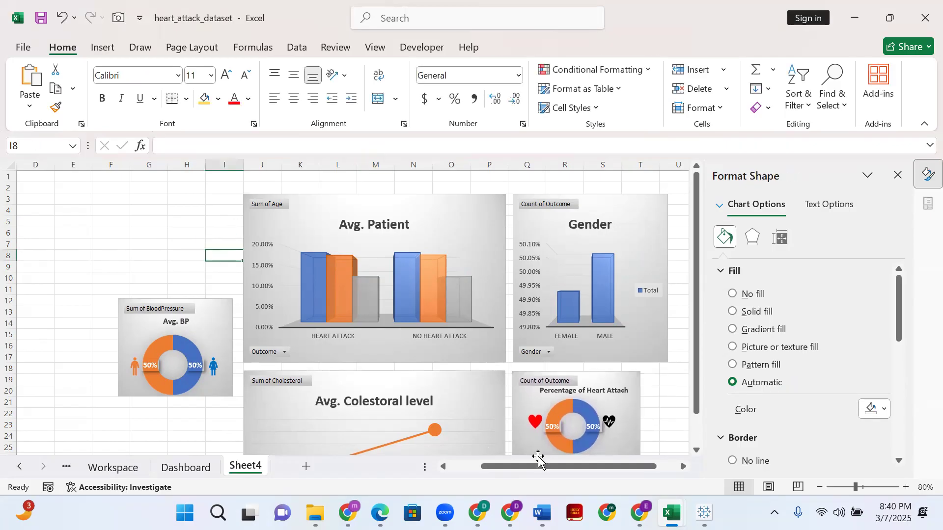
# - Shift the Percentage of Heart Attach doughnut down to about rows 24 to 31, leaving a gap below the Gender chart
pyautogui.moveTo(633, 468); pyautogui.dragTo(657, 471)
pyautogui.scroll(-5, 622, 382)
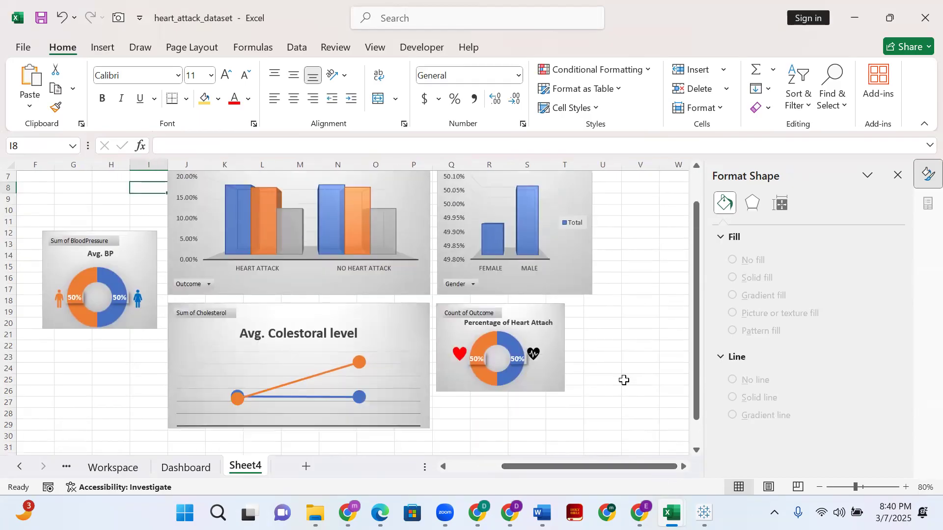
pyautogui.scroll(3, 582, 369)
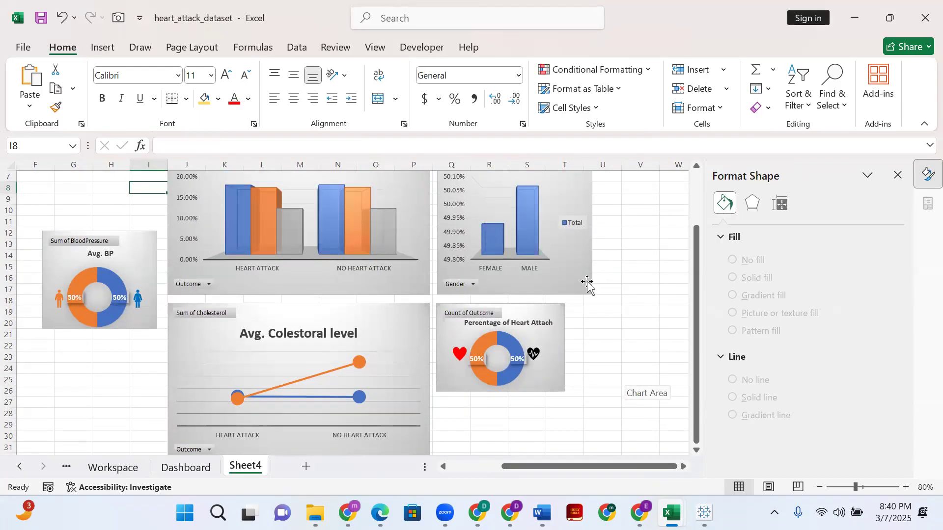
pyautogui.moveTo(556, 352); pyautogui.dragTo(560, 411)
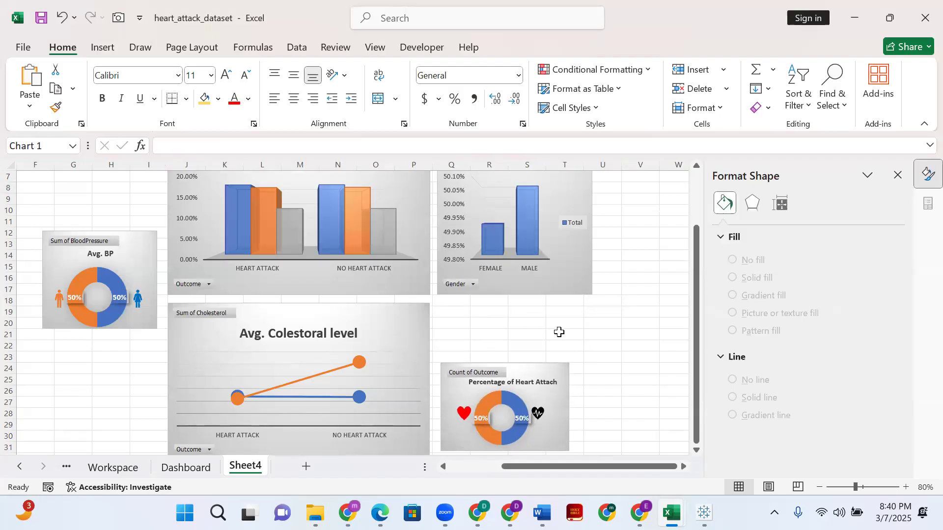
# - Enlarge the Percentage of Heart Attach doughnut and move it directly below the Gender chart, level with the Avg. Colestoral level chart's top edge
pyautogui.scroll(2, 594, 317)
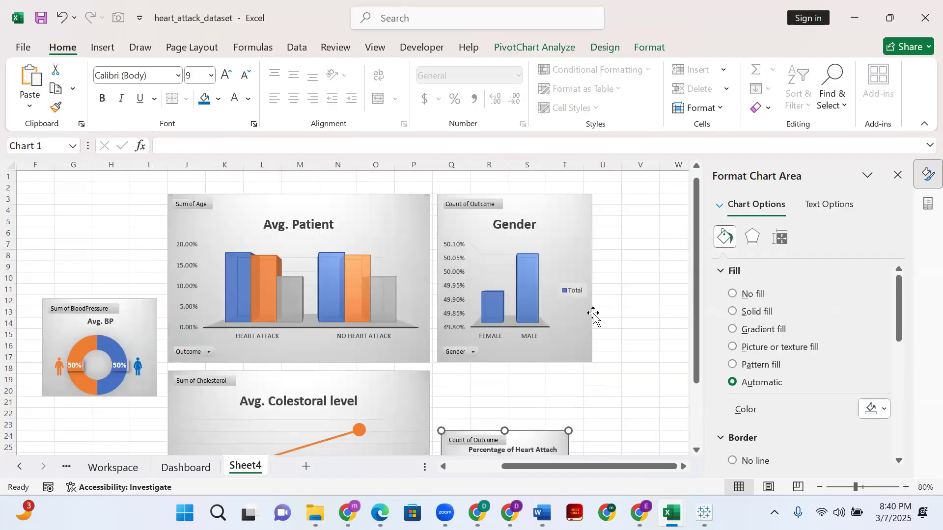
pyautogui.click(589, 228)
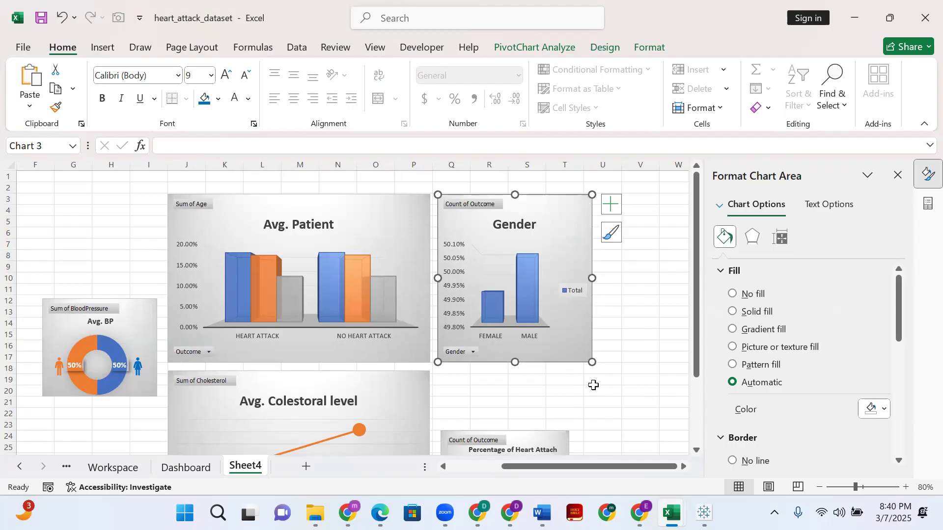
pyautogui.scroll(-5, 594, 385)
pyautogui.click(565, 323)
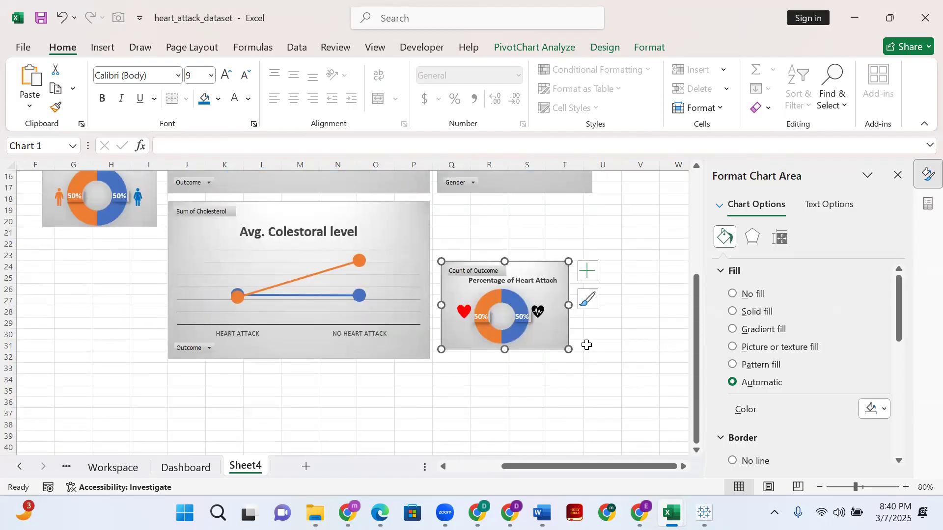
pyautogui.moveTo(570, 350); pyautogui.dragTo(589, 369)
pyautogui.moveTo(588, 296); pyautogui.dragTo(582, 238)
pyautogui.press('Up')
pyautogui.press('Left')
pyautogui.press('Up')
pyautogui.press('Up')
pyautogui.press('Down')
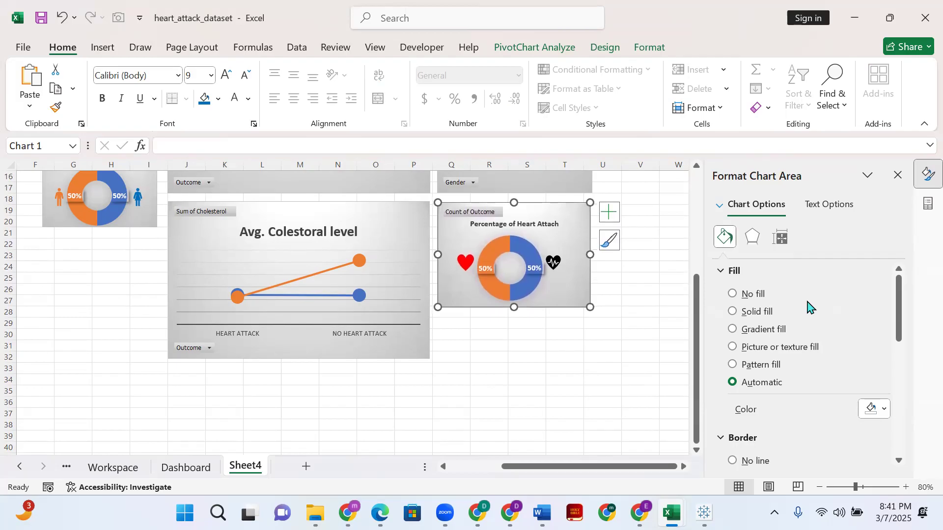
# - Stretch the Percentage of Heart Attach doughnut slightly so its outer edge lines up with the Gender chart
pyautogui.click(588, 332)
pyautogui.click(585, 304)
pyautogui.moveTo(590, 308); pyautogui.dragTo(592, 310)
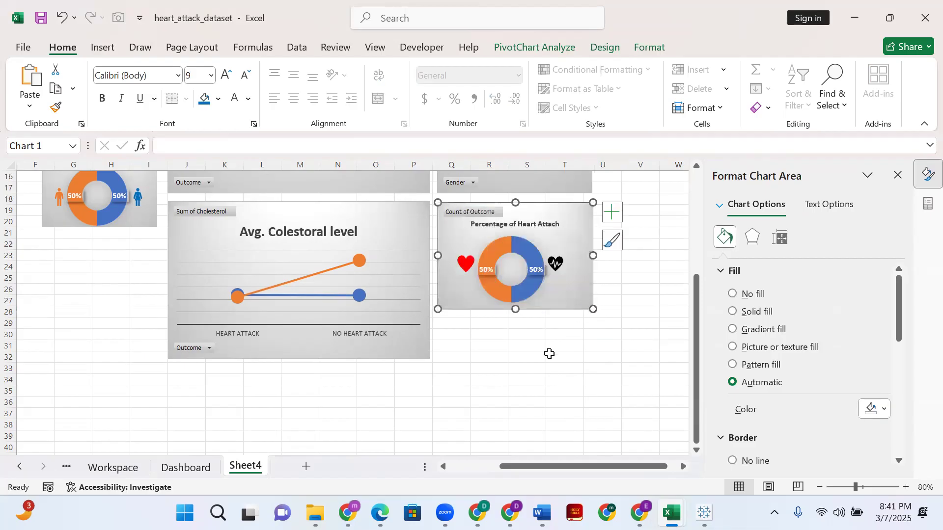
# - Place the Avg. BP doughnut below the Percentage of Heart Attach chart at matching width, leaving a small gap between them
pyautogui.moveTo(142, 218); pyautogui.dragTo(593, 435)
pyautogui.press('Escape')
pyautogui.click(587, 354)
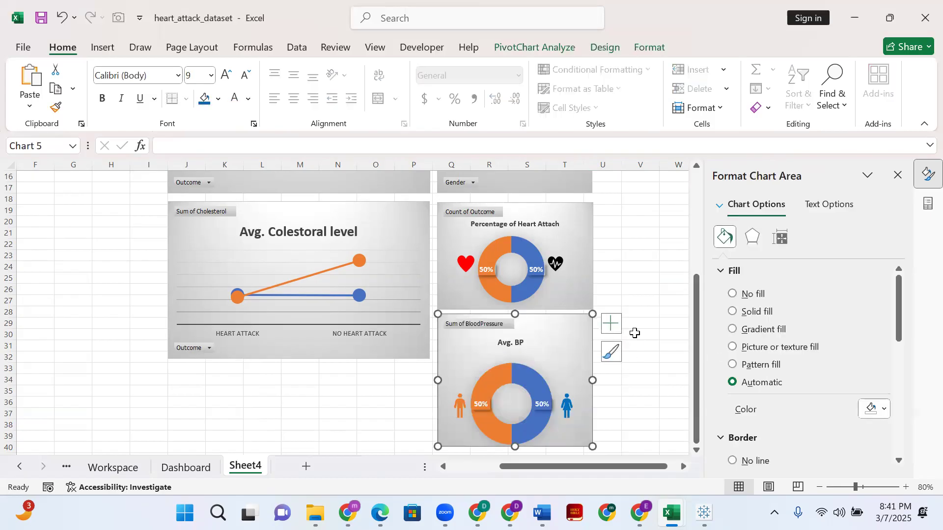
pyautogui.press('Down')
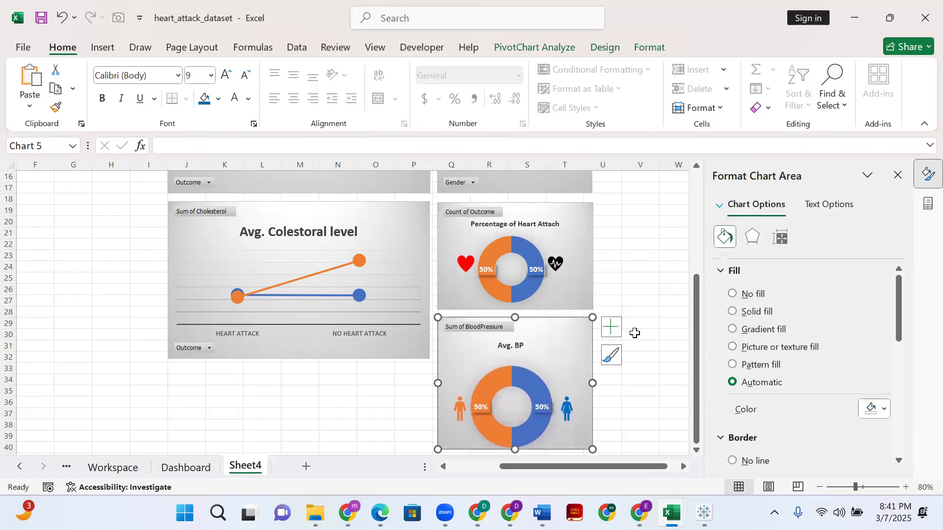
pyautogui.scroll(5, 147, 192)
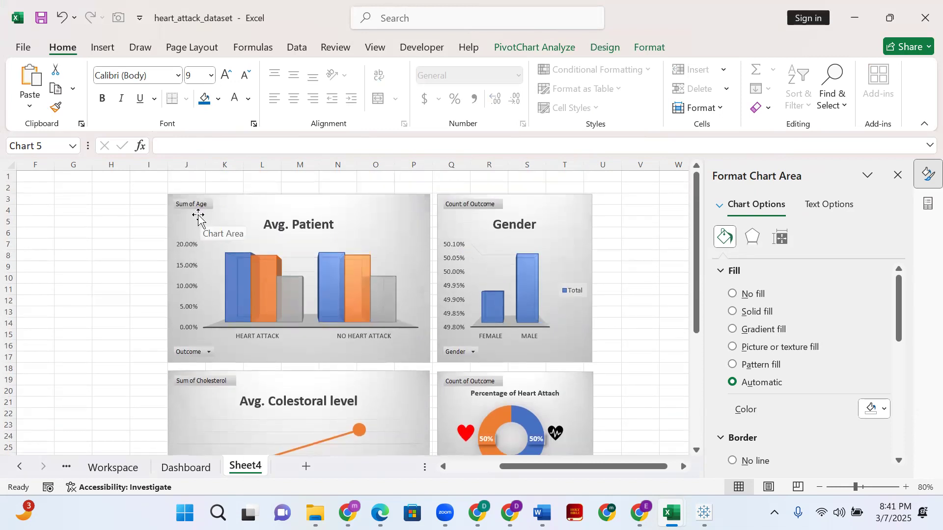
pyautogui.click(133, 300)
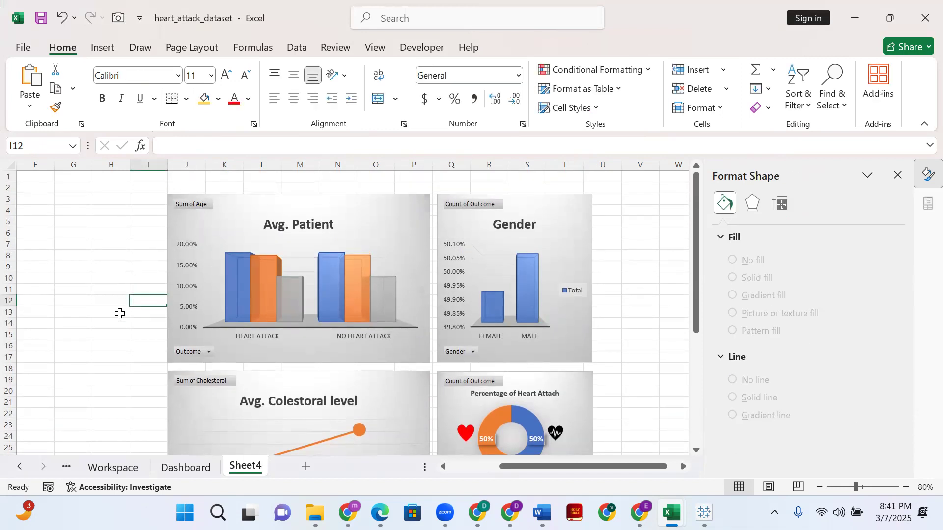
# - Review the pivot tables on the Workspace sheet to choose one for a slicer
pyautogui.click(116, 467)
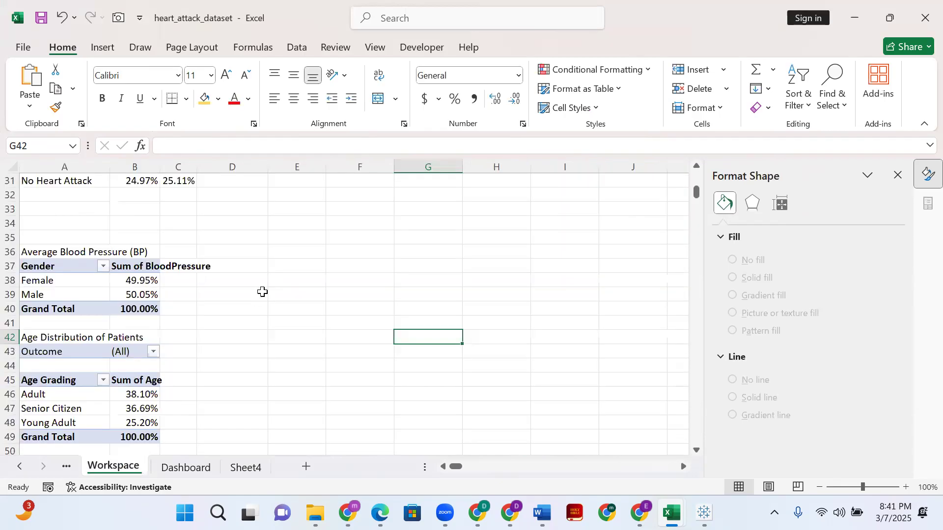
pyautogui.scroll(-20, 217, 346)
pyautogui.scroll(14, 221, 339)
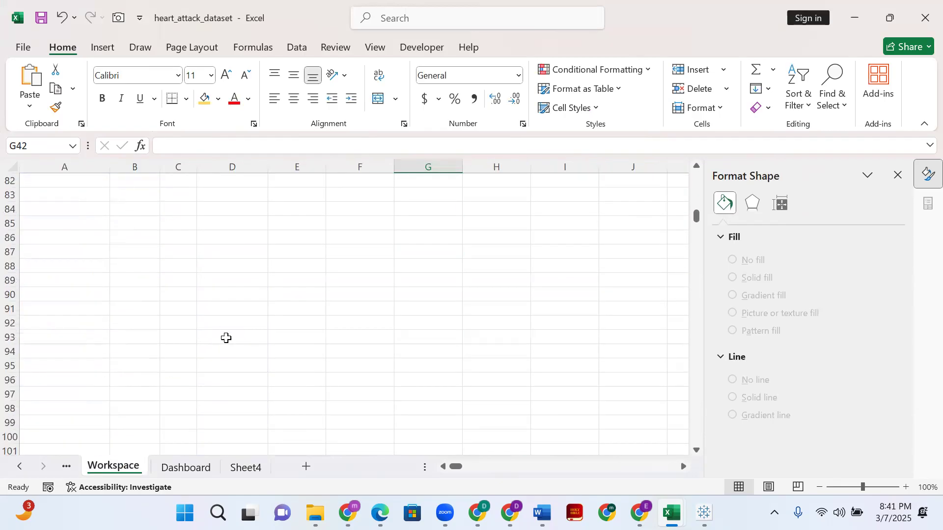
pyautogui.scroll(6, 226, 338)
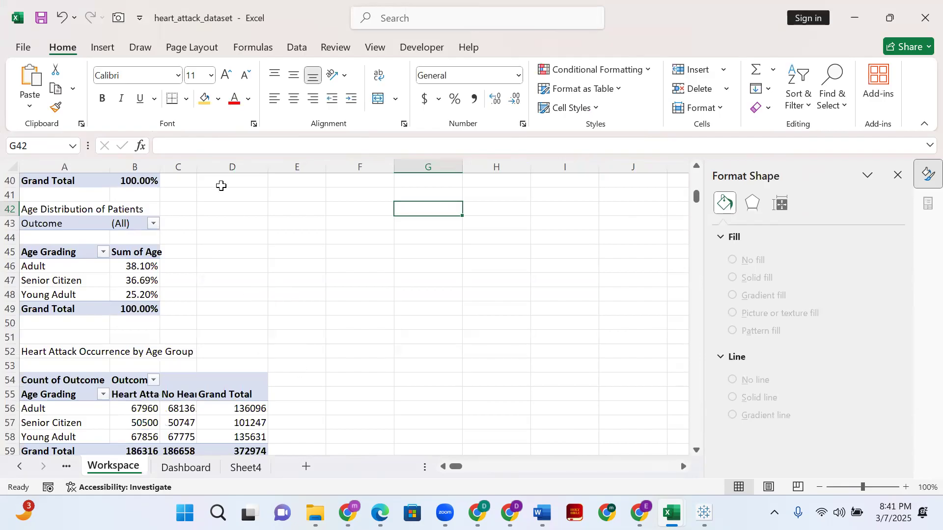
pyautogui.click(361, 280)
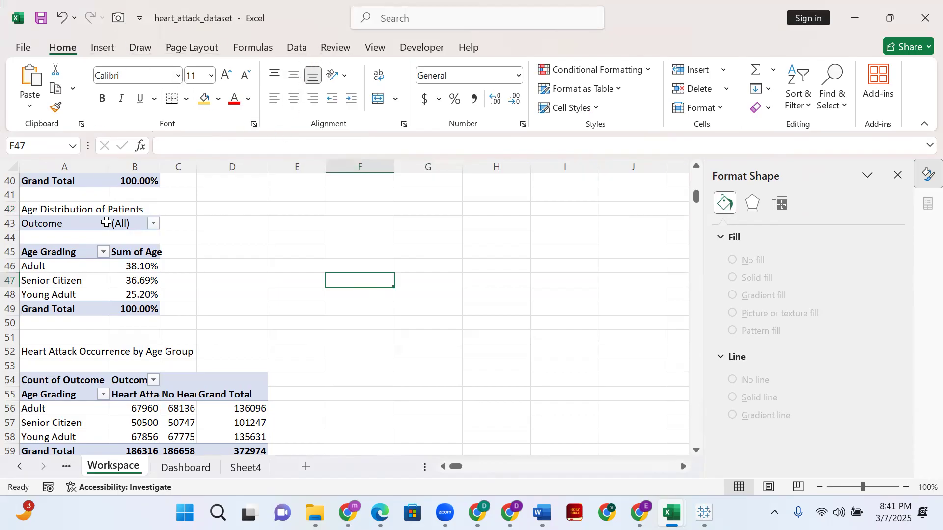
pyautogui.scroll(12, 98, 360)
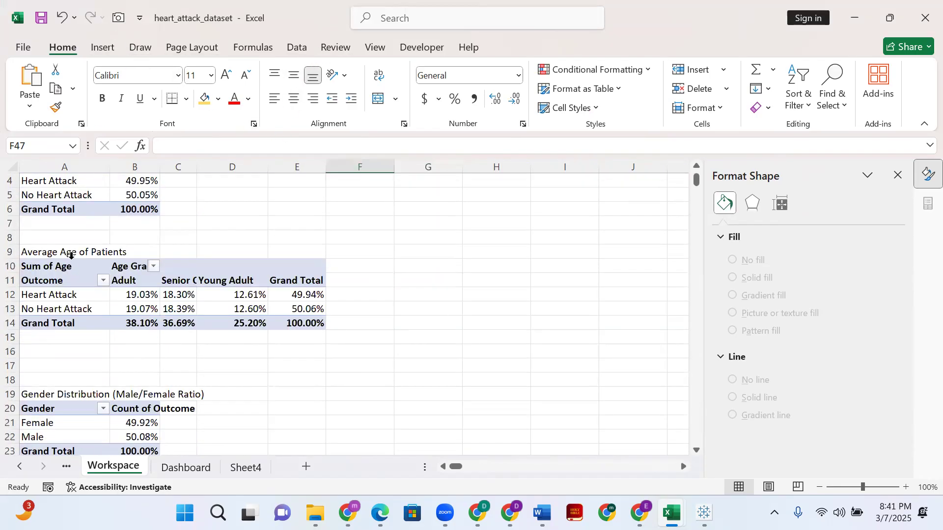
pyautogui.scroll(1, 71, 255)
# - Insert an Outcome slicer from the Heart Attack Cases (%) pivot table
pyautogui.click(53, 228)
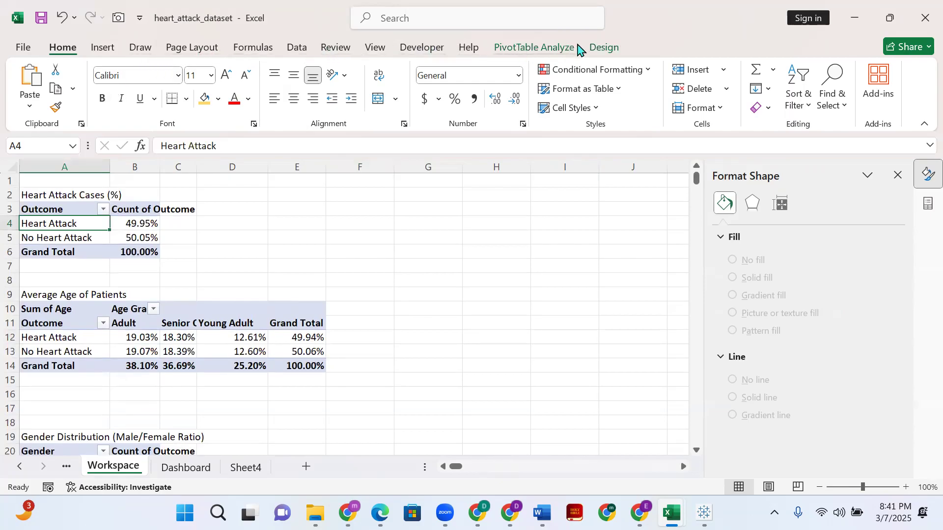
pyautogui.click(560, 48)
pyautogui.click(351, 72)
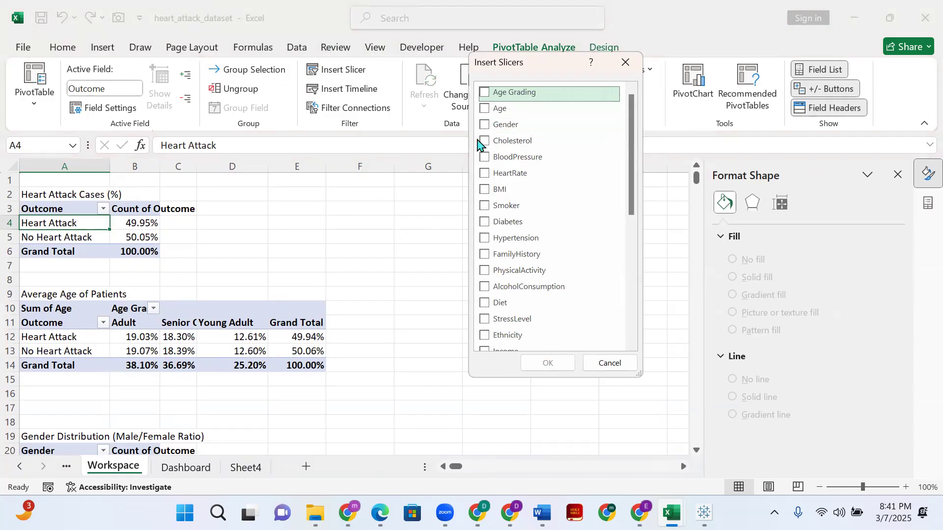
pyautogui.scroll(-1, 485, 287)
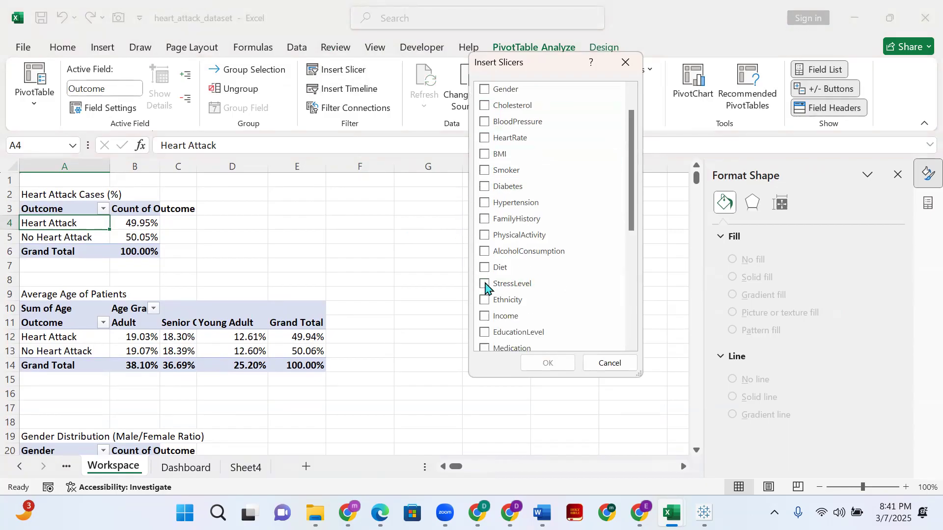
pyautogui.scroll(-3, 485, 288)
pyautogui.scroll(-4, 487, 314)
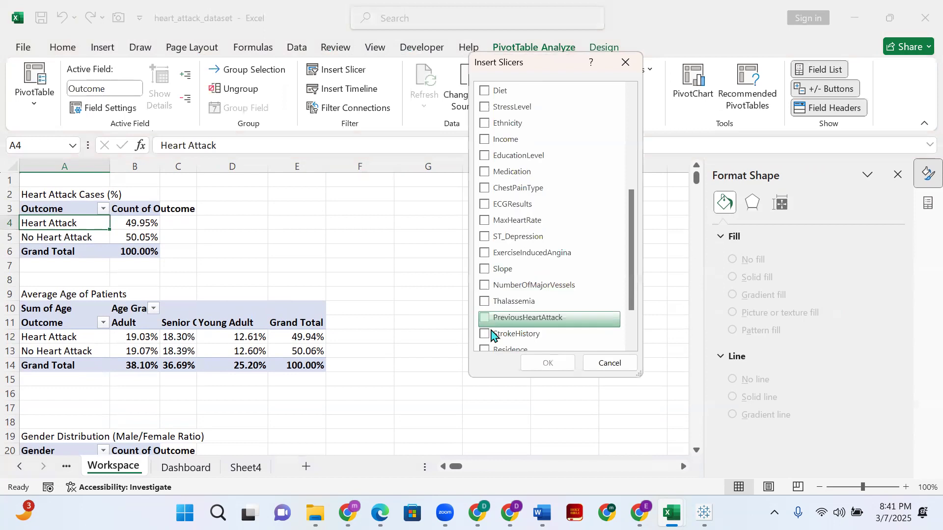
pyautogui.scroll(4, 493, 334)
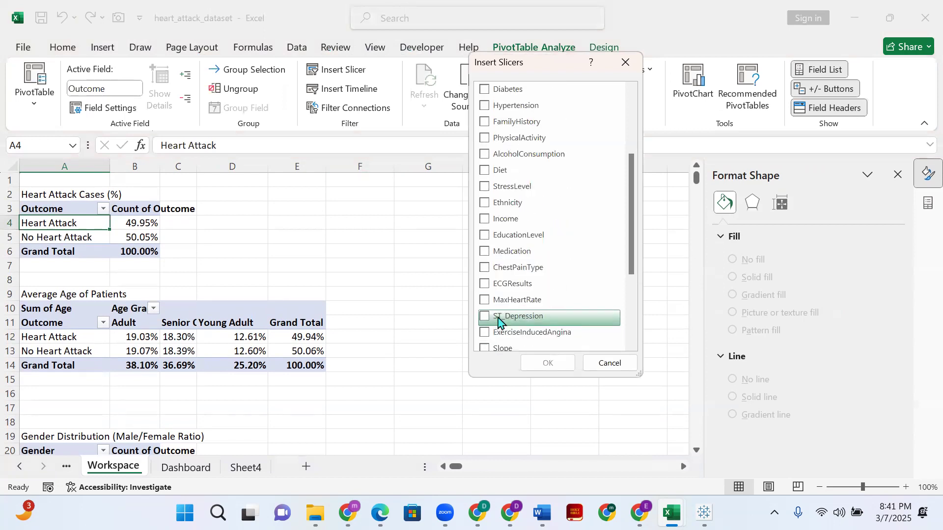
pyautogui.scroll(2, 491, 302)
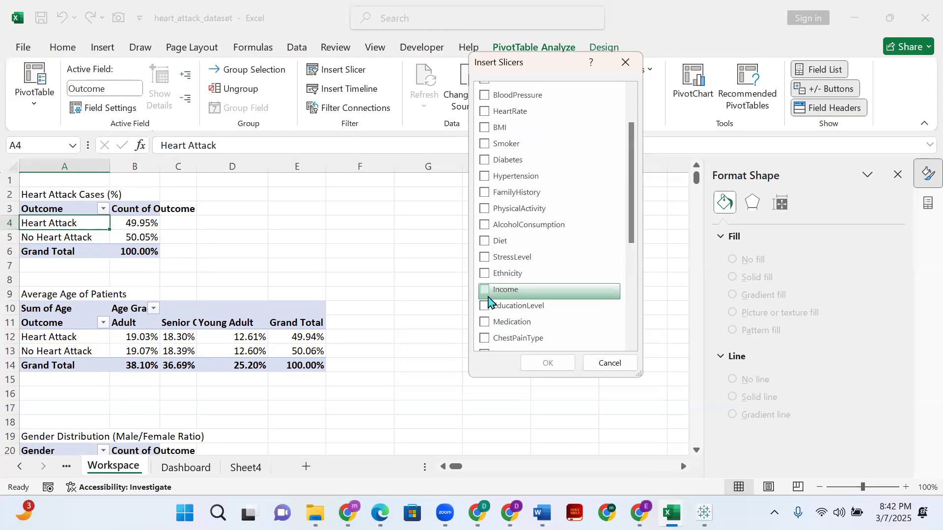
pyautogui.scroll(1, 489, 301)
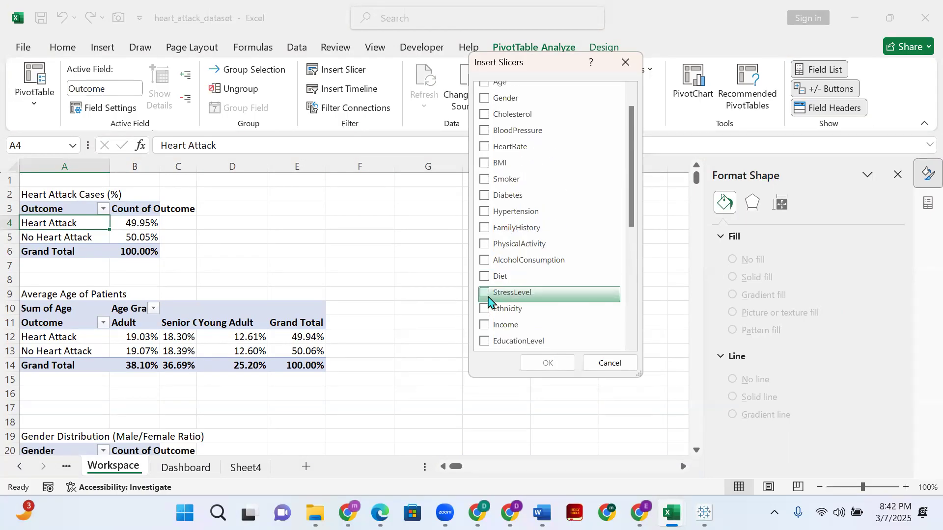
pyautogui.scroll(1, 489, 301)
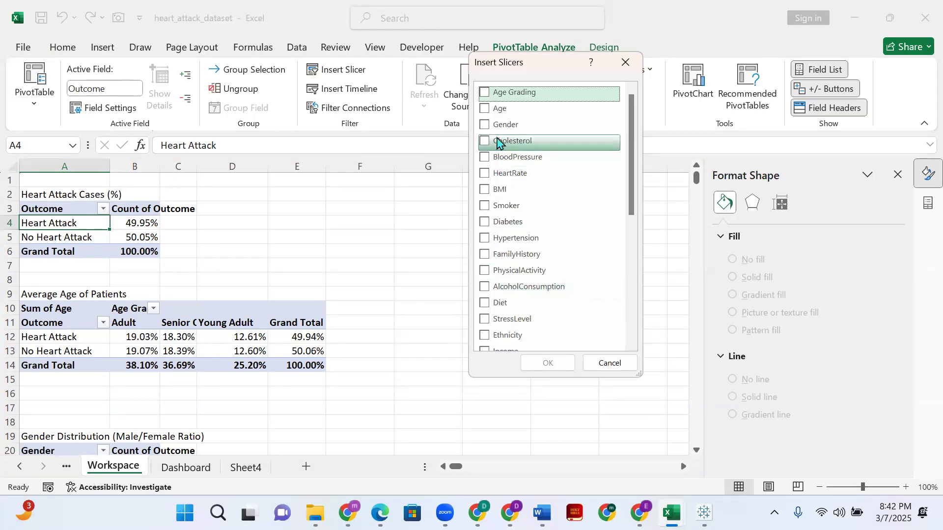
pyautogui.scroll(-1, 498, 147)
pyautogui.scroll(-2, 499, 195)
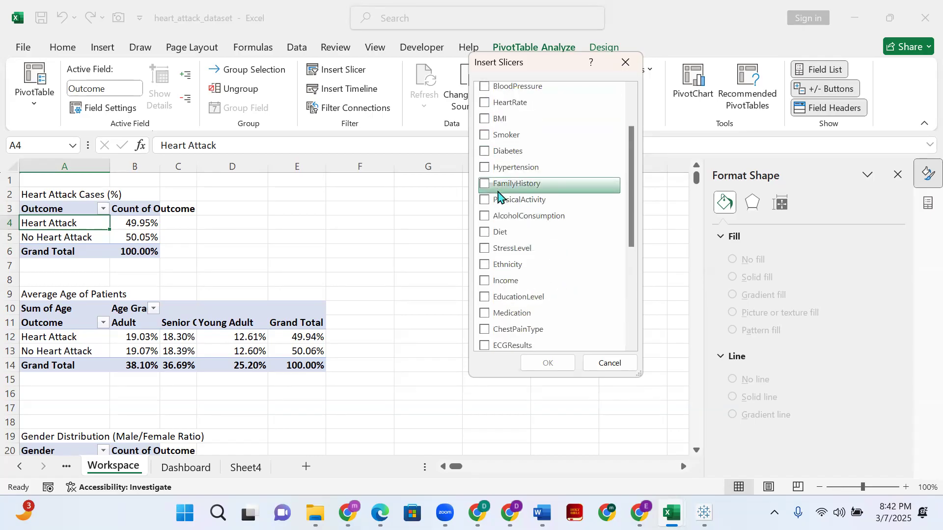
pyautogui.scroll(-5, 499, 196)
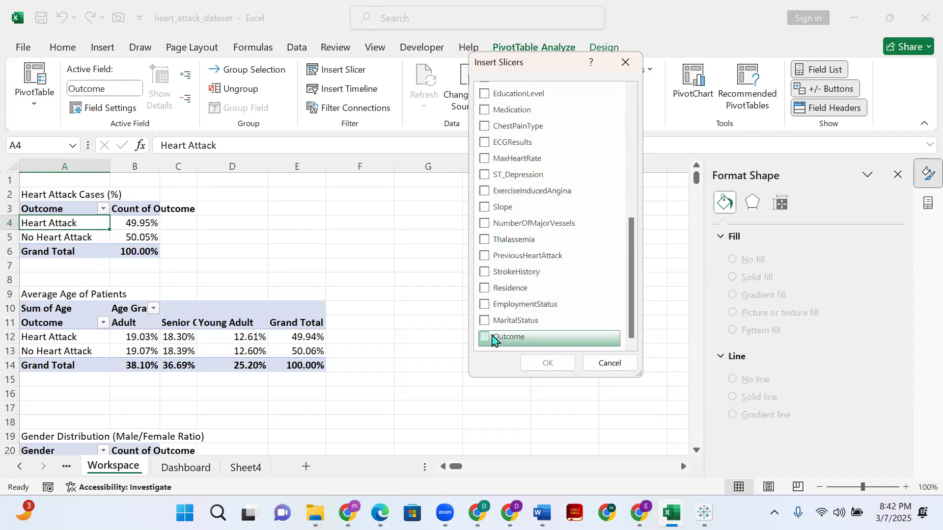
pyautogui.click(486, 339)
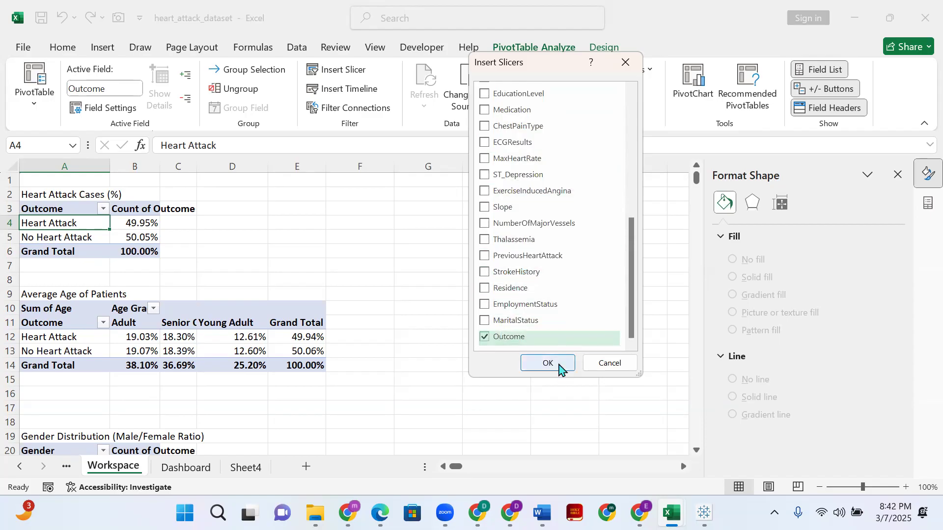
pyautogui.click(560, 366)
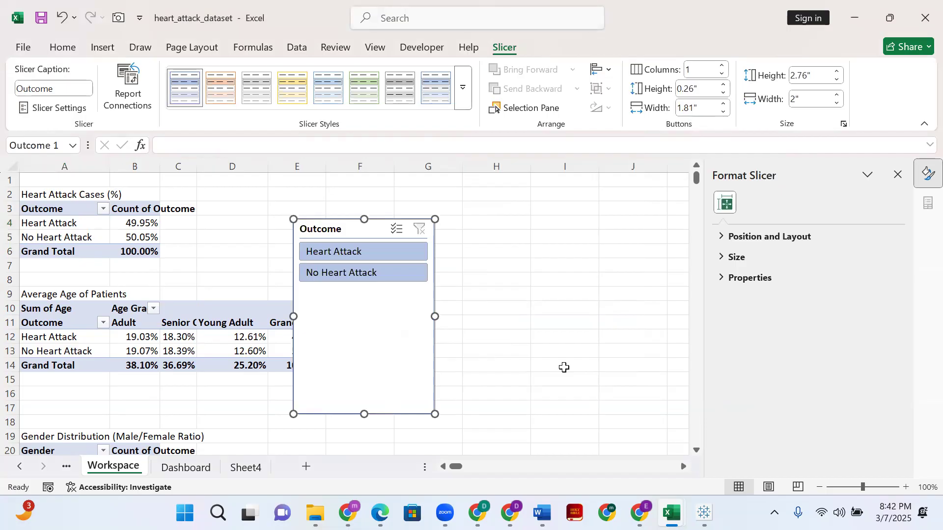
# - Shorten the Outcome slicer to about 1.02" high and apply the darker gray style from the Light group
pyautogui.moveTo(364, 414); pyautogui.dragTo(379, 292)
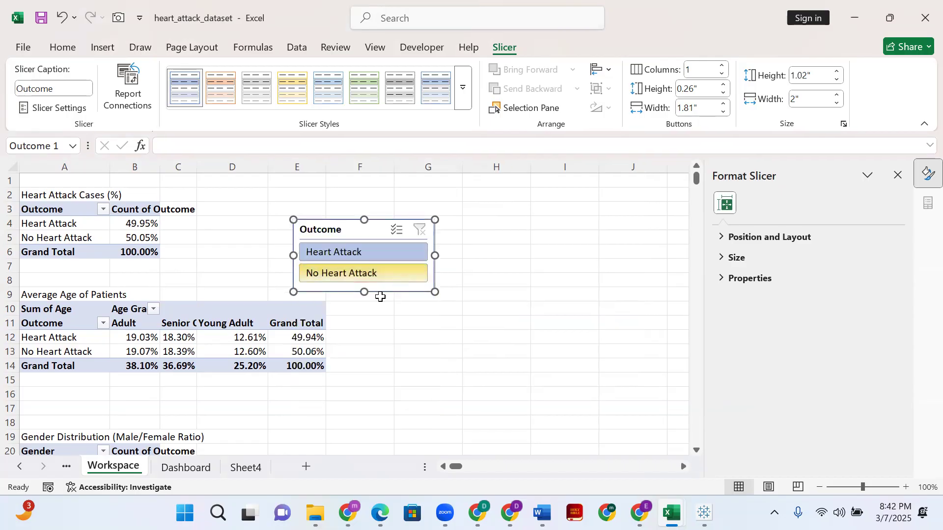
pyautogui.click(256, 85)
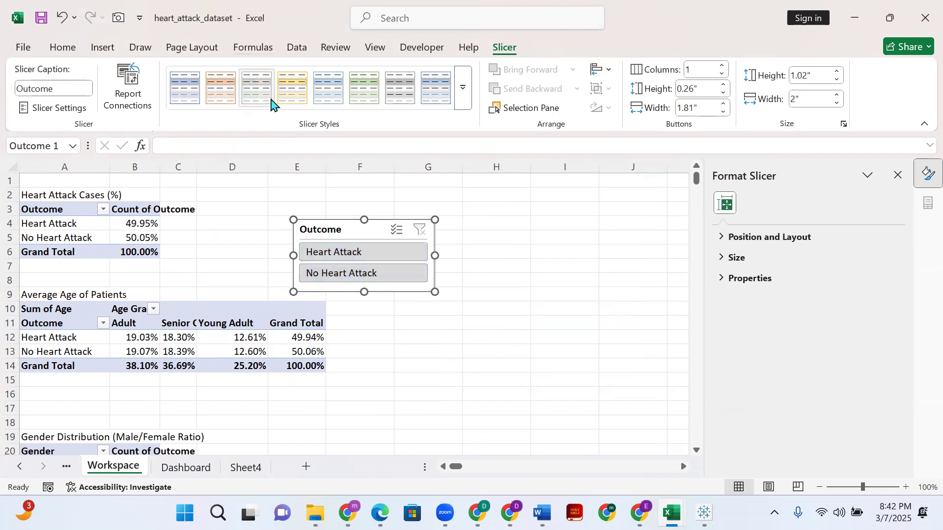
pyautogui.click(401, 91)
# - Test the Outcome slicer by filtering to Heart Attack and clearing the filter again
pyautogui.click(388, 256)
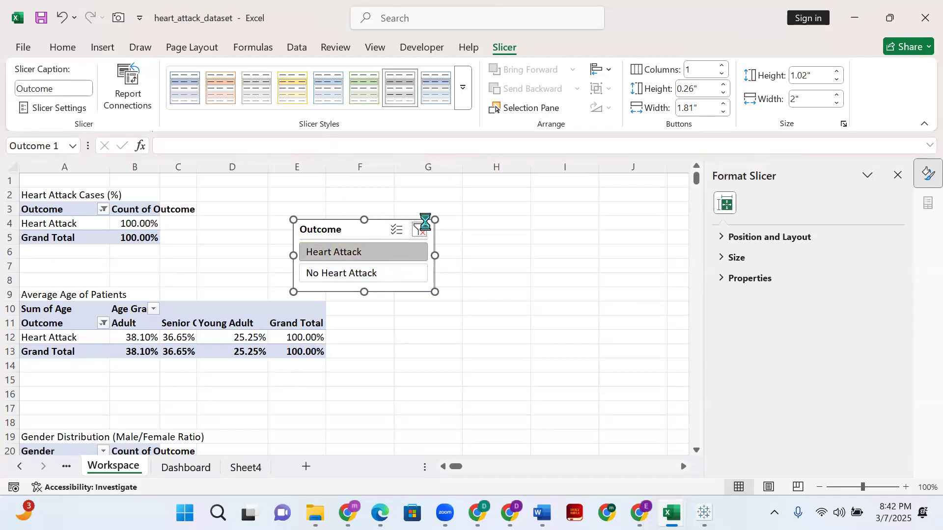
pyautogui.click(494, 243)
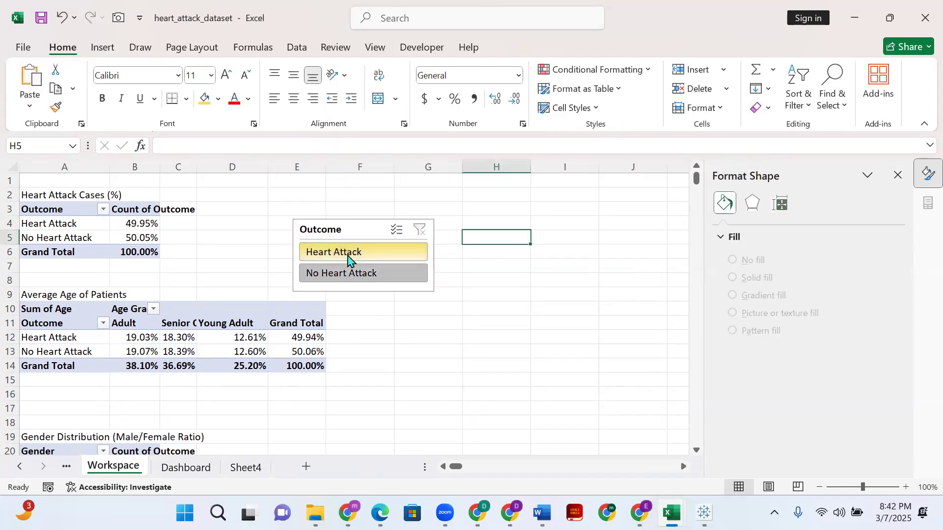
# - Try the gray Dark style on the Outcome slicer and switch back to the darker gray Light style
pyautogui.click(352, 236)
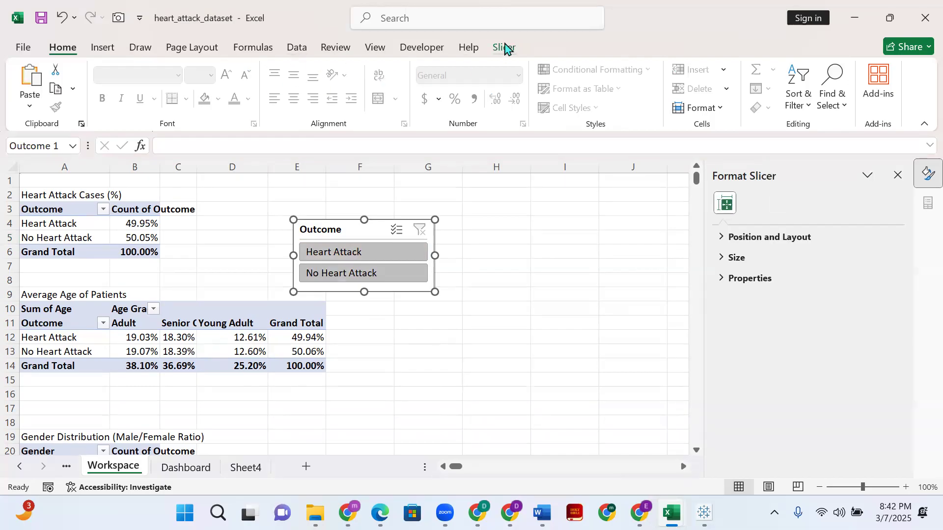
pyautogui.click(505, 47)
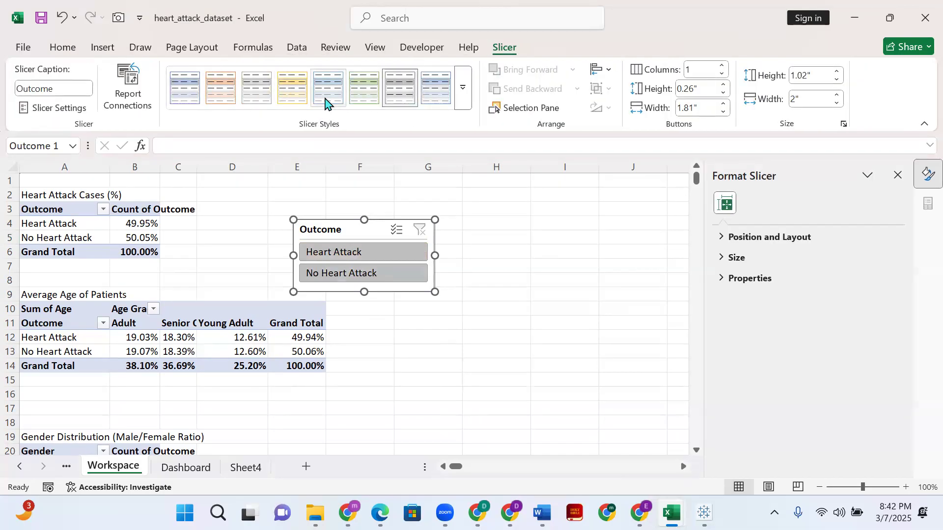
pyautogui.click(463, 91)
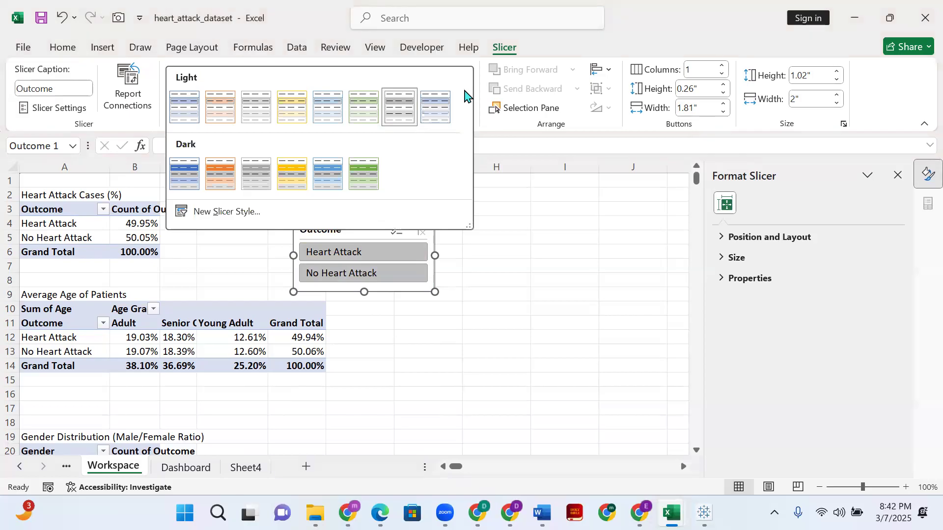
pyautogui.click(257, 182)
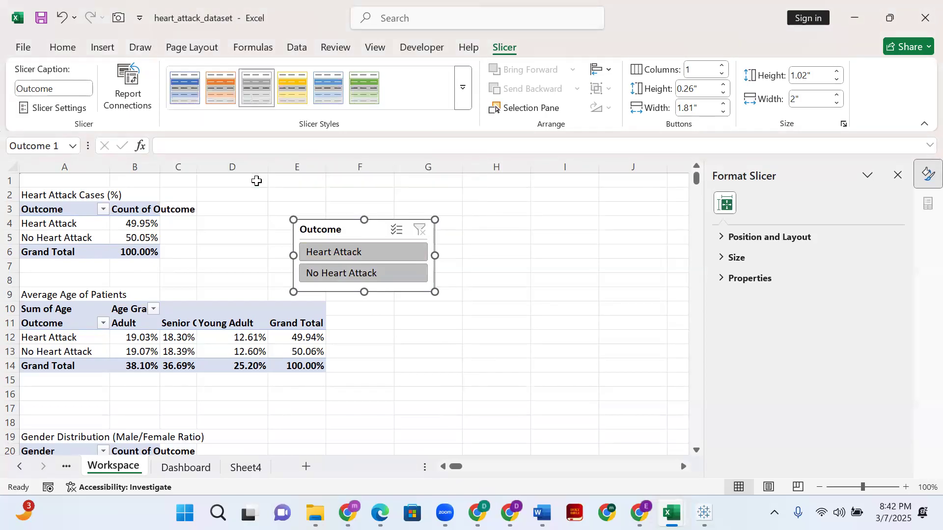
pyautogui.click(463, 92)
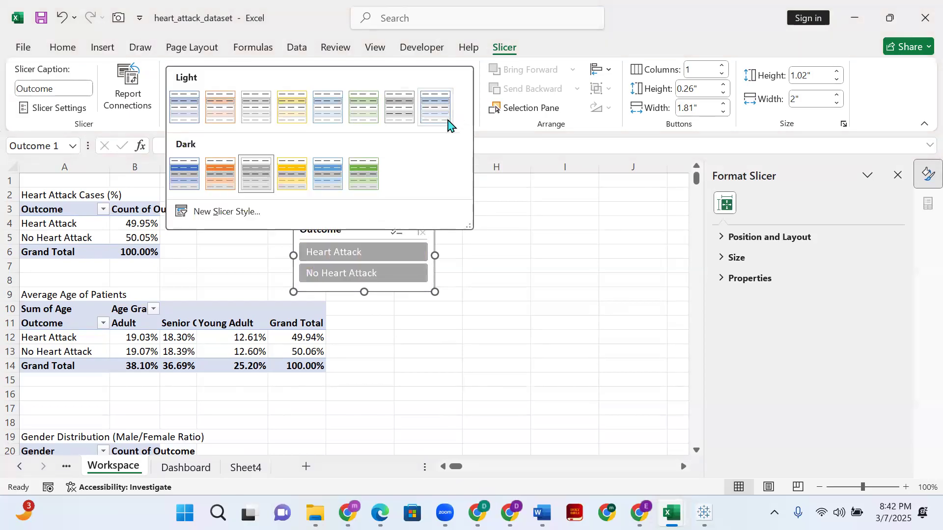
pyautogui.click(401, 119)
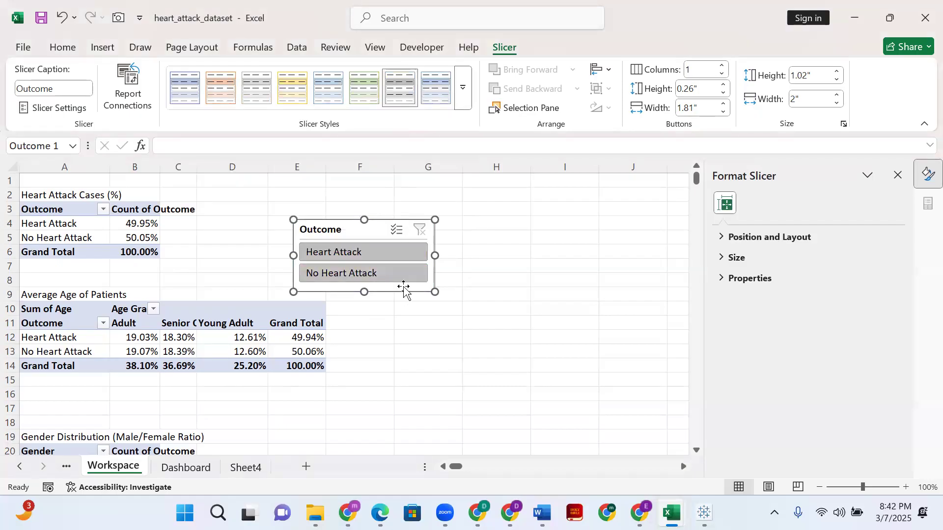
pyautogui.click(472, 238)
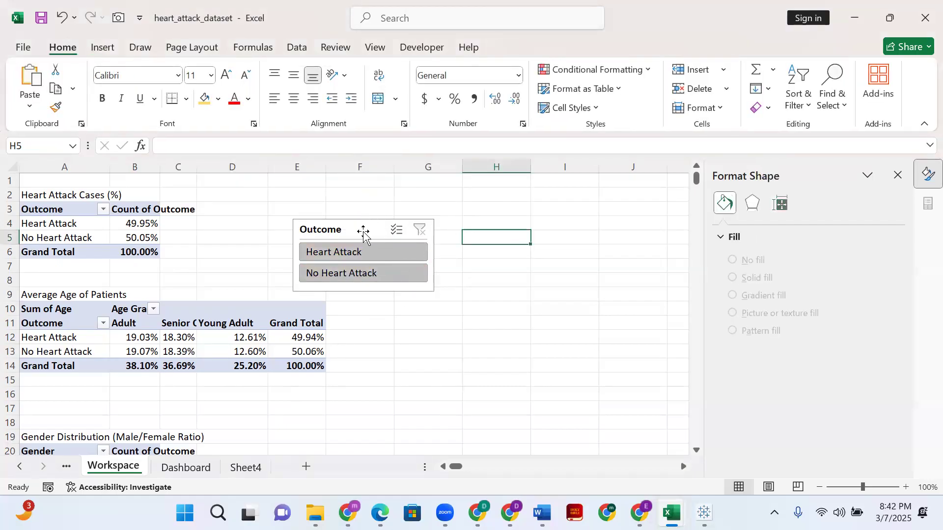
pyautogui.click(365, 235)
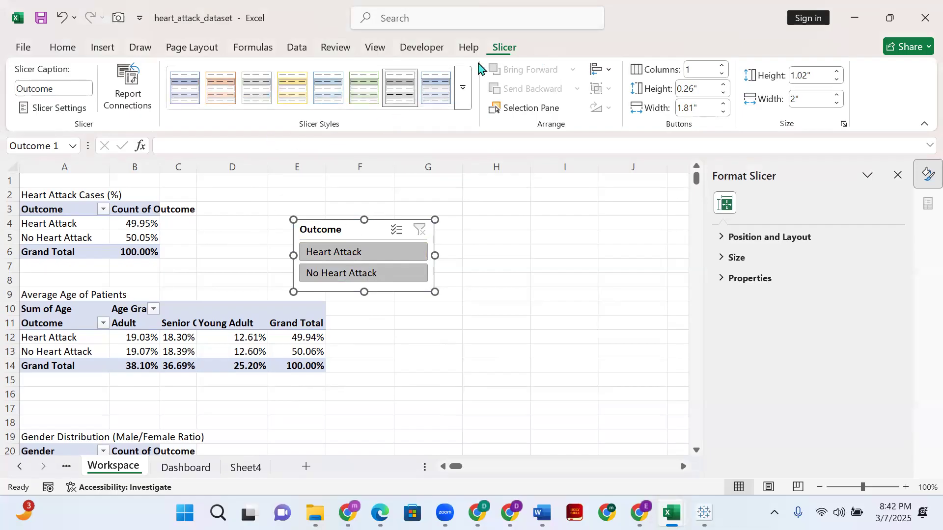
pyautogui.rightClick(374, 234)
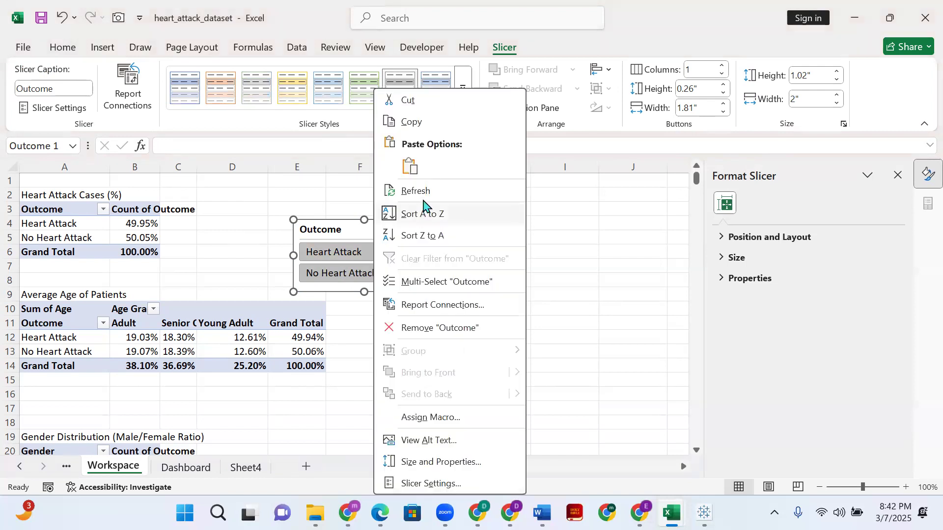
pyautogui.click(648, 245)
pyautogui.rightClick(352, 231)
pyautogui.click(334, 236)
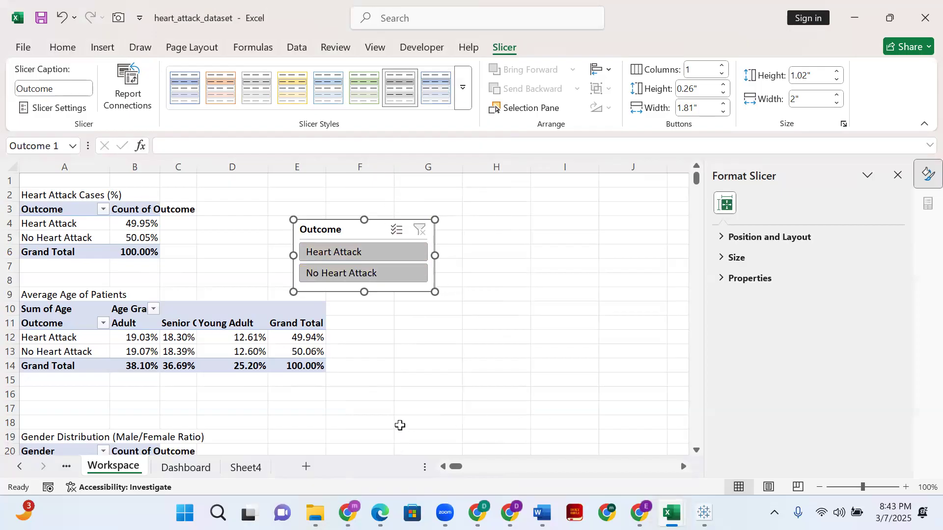
# - Review the filter connections of the Heart Attack Cases (%) pivot table, including the one to the new Outcome slicer
pyautogui.click(59, 228)
pyautogui.click(91, 236)
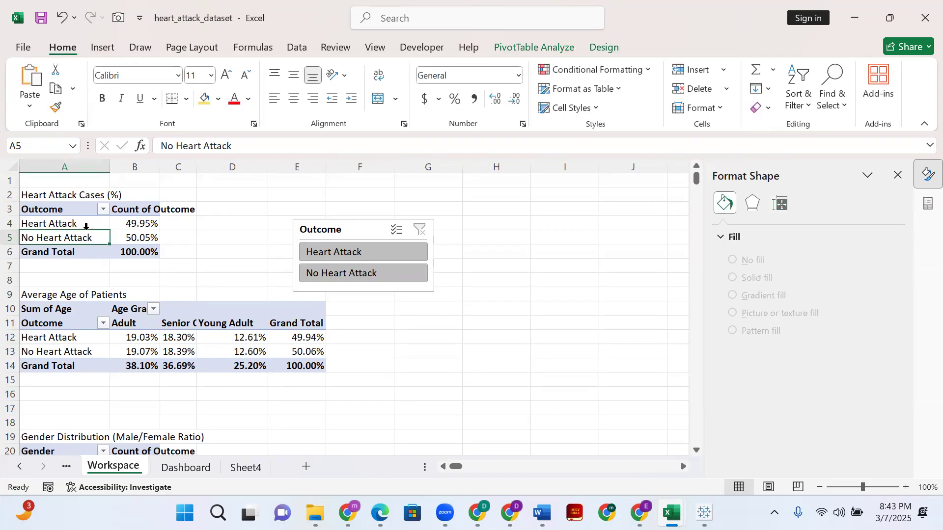
pyautogui.click(80, 222)
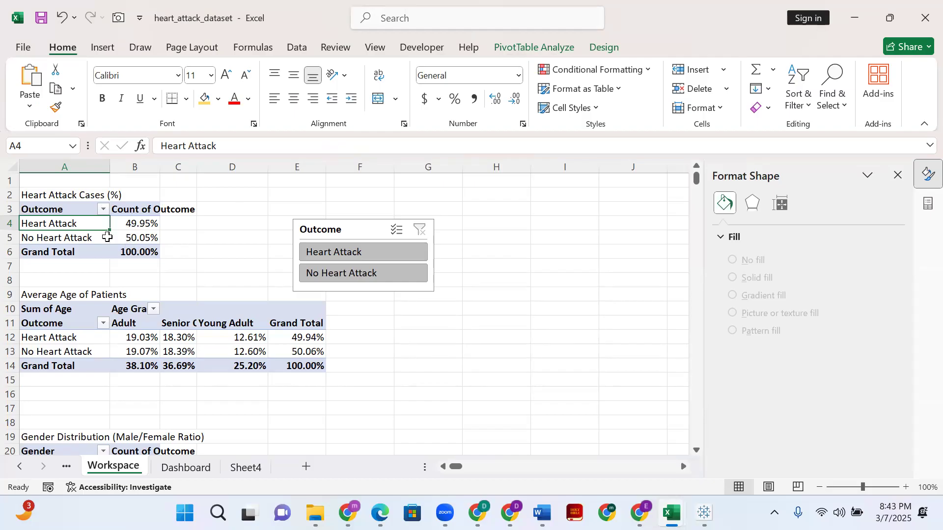
pyautogui.click(528, 49)
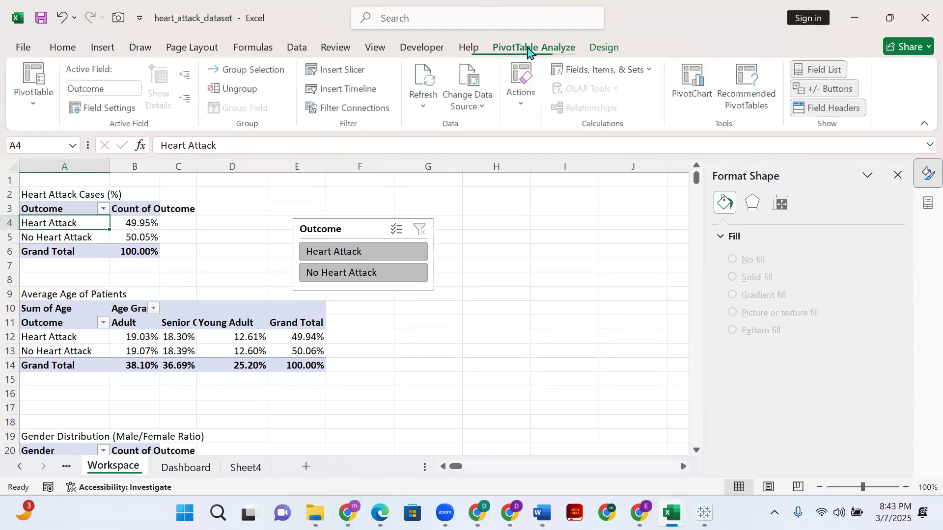
pyautogui.click(357, 112)
pyautogui.scroll(-3, 474, 223)
pyautogui.scroll(3, 466, 242)
pyautogui.scroll(-3, 466, 242)
pyautogui.click(603, 272)
# - Review the filter connections of the Average Age of Patients pivot table for the Outcome slicer on Workspace
pyautogui.click(66, 350)
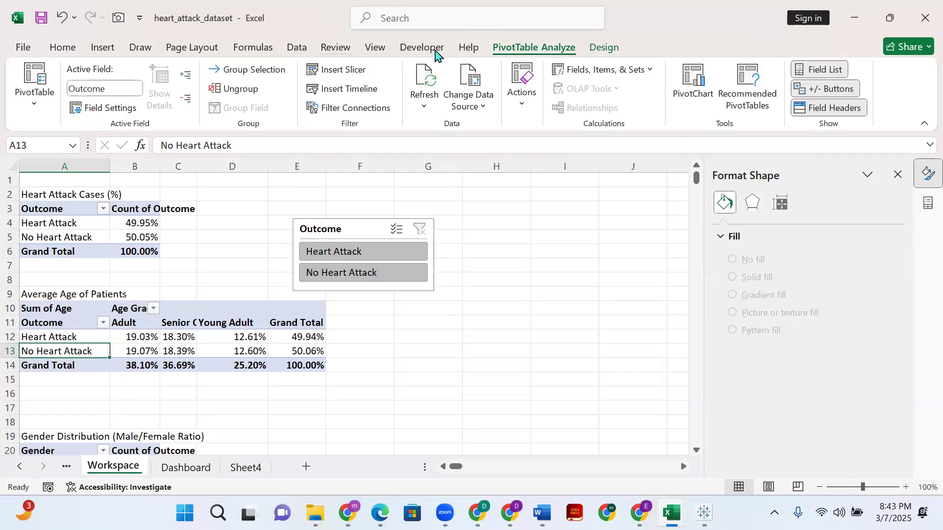
pyautogui.click(361, 109)
pyautogui.scroll(-3, 476, 229)
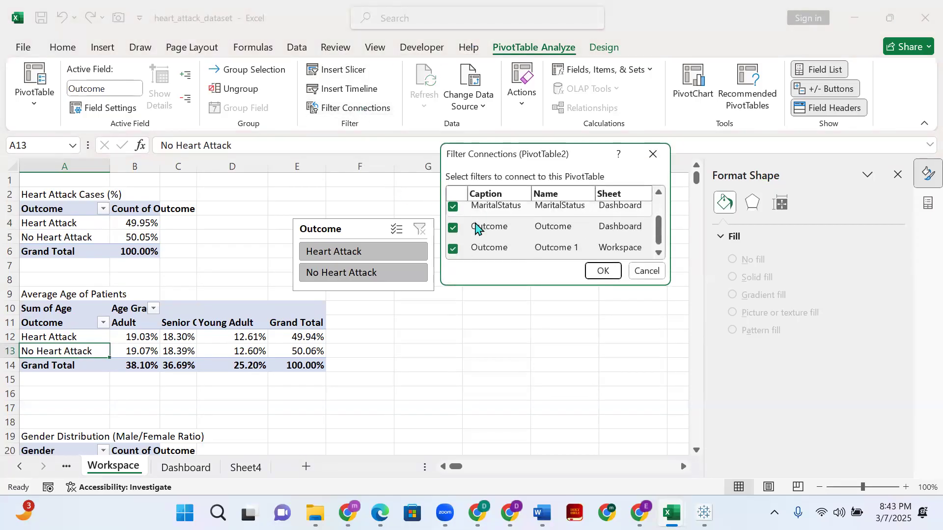
pyautogui.scroll(3, 478, 230)
pyautogui.scroll(-3, 479, 231)
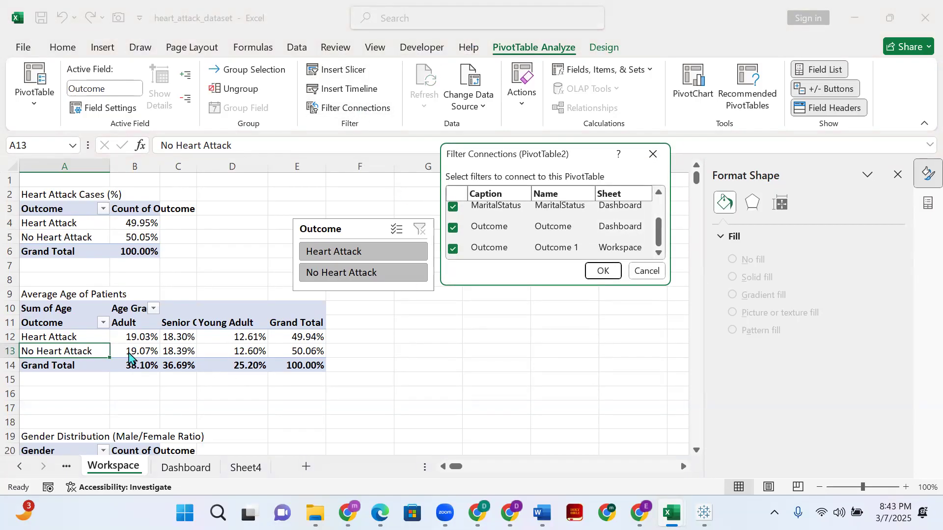
pyautogui.click(607, 273)
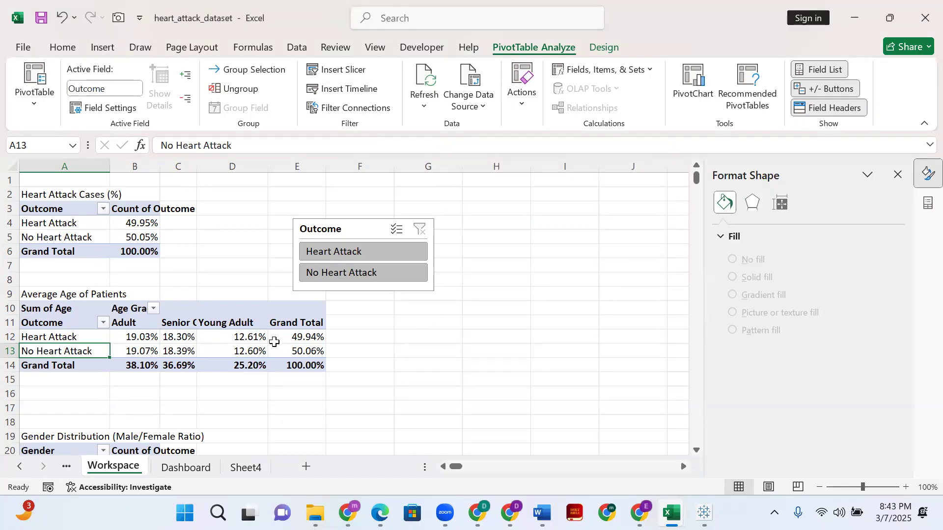
# - Review the filter connections of the Gender Distribution (Male/Female Ratio) pivot table for the same Outcome slicer
pyautogui.scroll(-4, 194, 343)
pyautogui.click(137, 317)
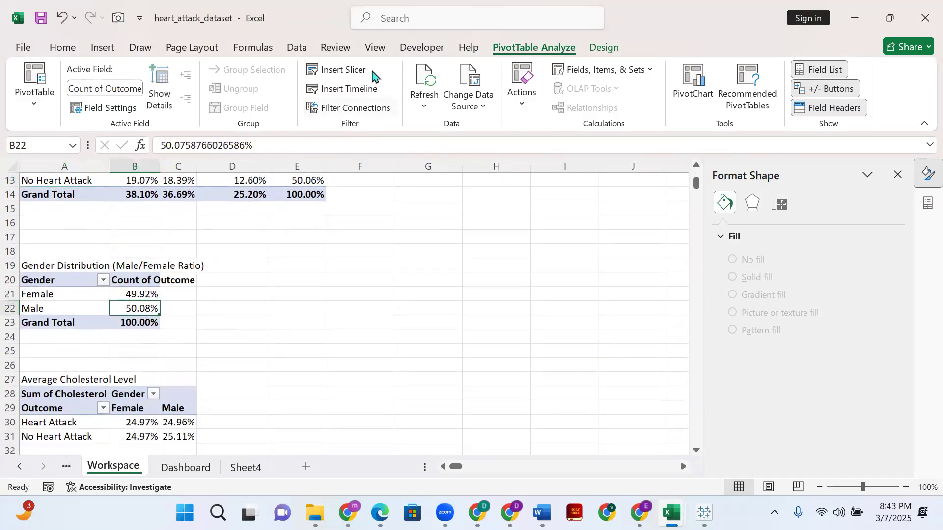
pyautogui.click(378, 109)
pyautogui.scroll(-3, 473, 234)
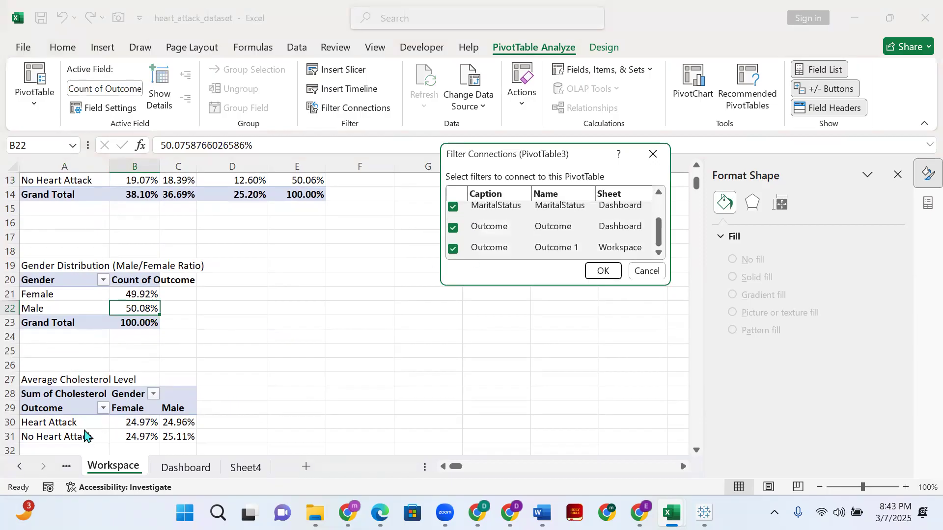
pyautogui.click(646, 273)
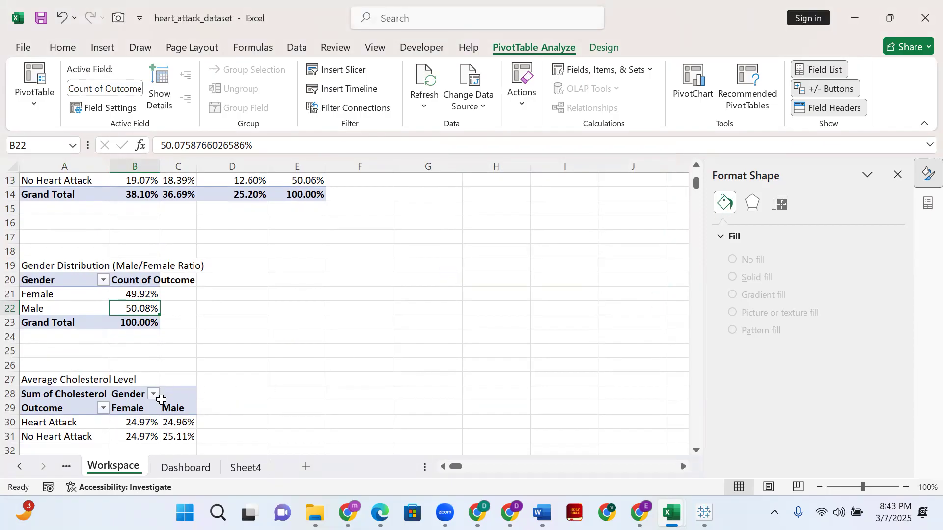
# - Review the filter connections of the Average Cholesterol Level pivot table for the Outcome slicer
pyautogui.click(99, 436)
pyautogui.click(375, 111)
pyautogui.scroll(-3, 598, 216)
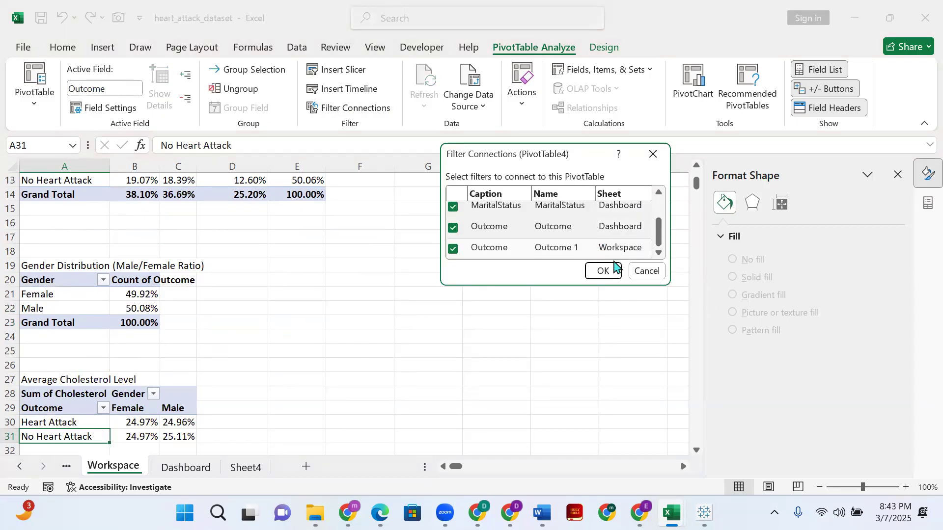
pyautogui.click(604, 271)
# - Move the Outcome slicer from Workspace to Sheet4, placing it below the Avg. Colestoral level chart and aligned with its left edge
pyautogui.scroll(4, 401, 334)
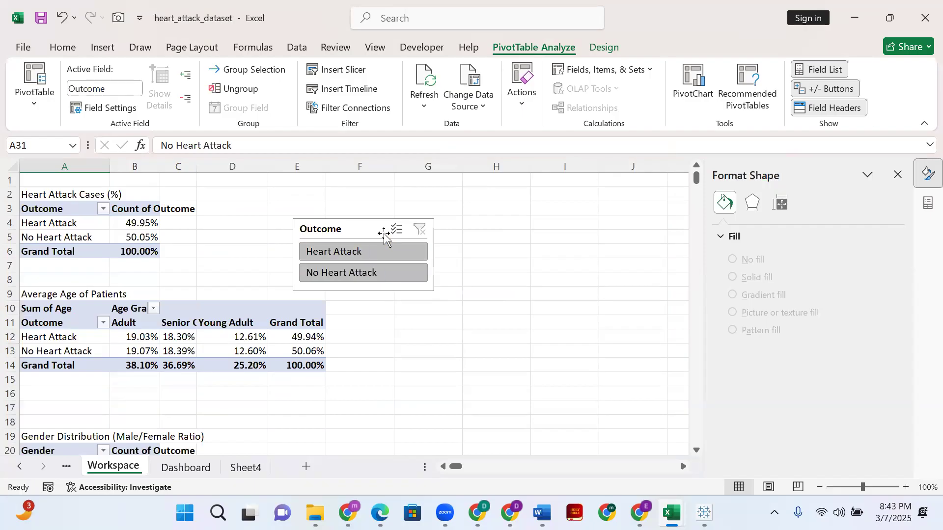
pyautogui.click(360, 231)
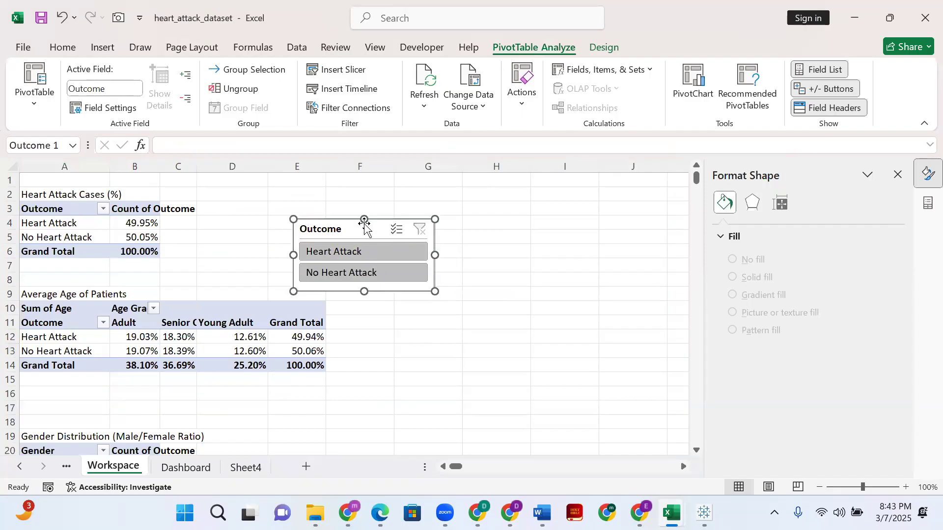
pyautogui.press('Delete')
pyautogui.click(246, 467)
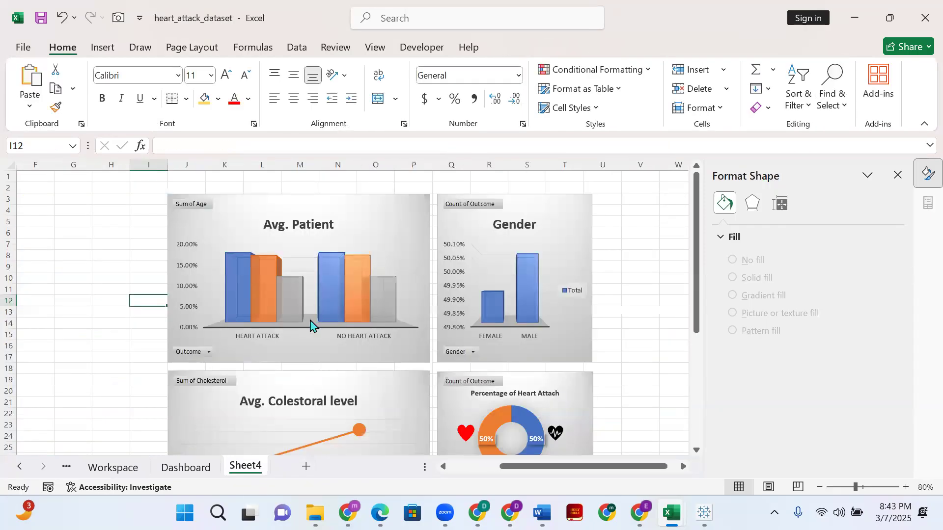
pyautogui.scroll(-7, 310, 325)
pyautogui.click(291, 322)
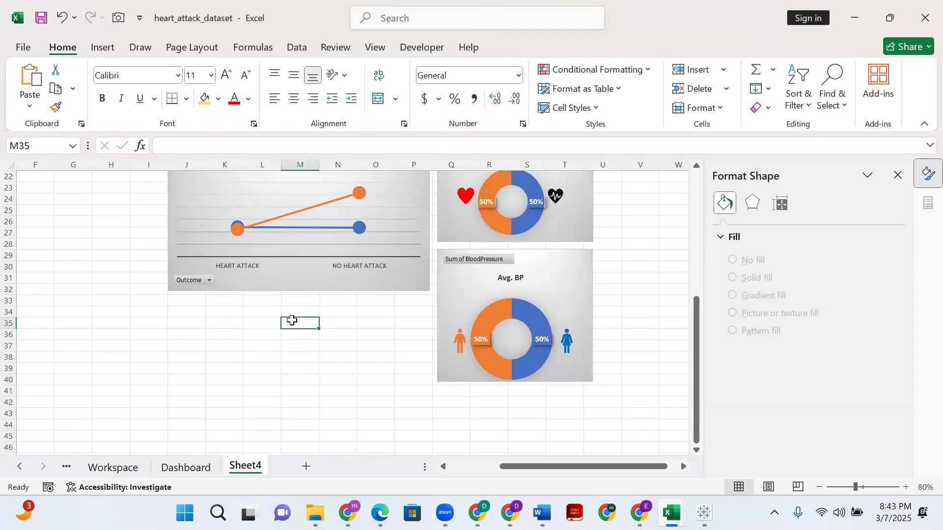
pyautogui.hotkey('ctrl', 'v')
pyautogui.moveTo(327, 323); pyautogui.dragTo(229, 314)
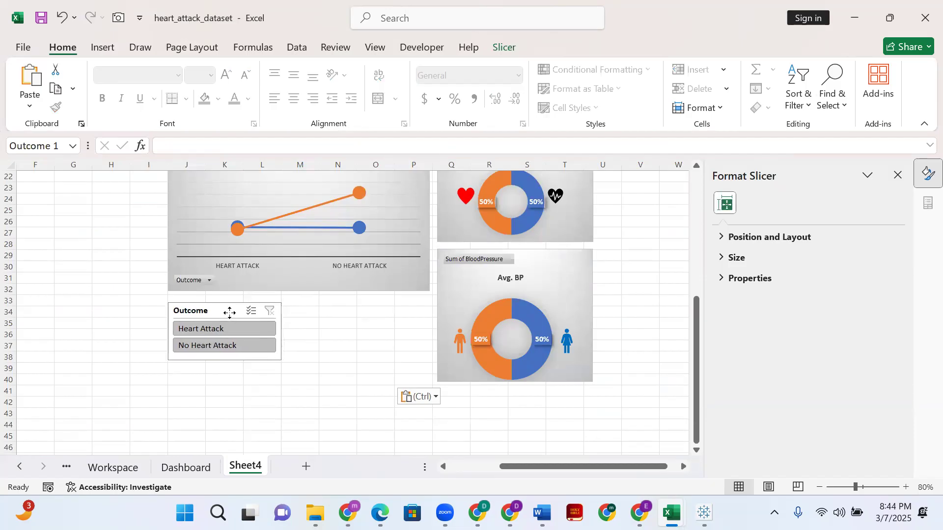
# - Lay out the Outcome slicer on Sheet4 in 2 columns, about 4.64 in wide to match the chart above and about 0.73 in high
pyautogui.moveTo(281, 331); pyautogui.dragTo(429, 323)
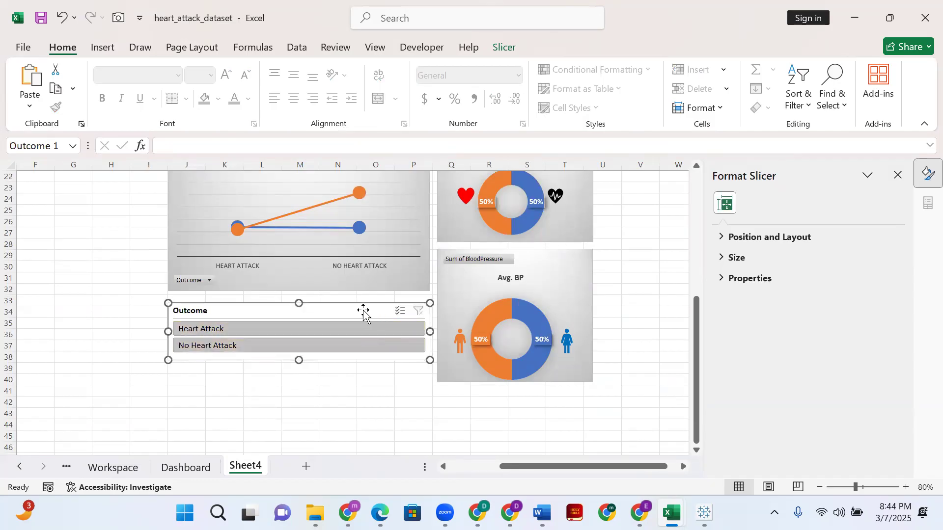
pyautogui.click(505, 49)
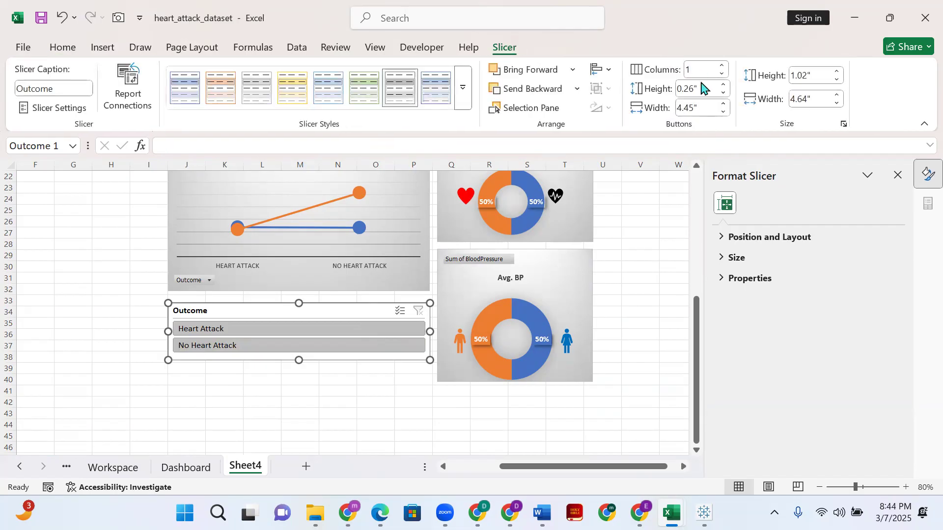
pyautogui.click(725, 66)
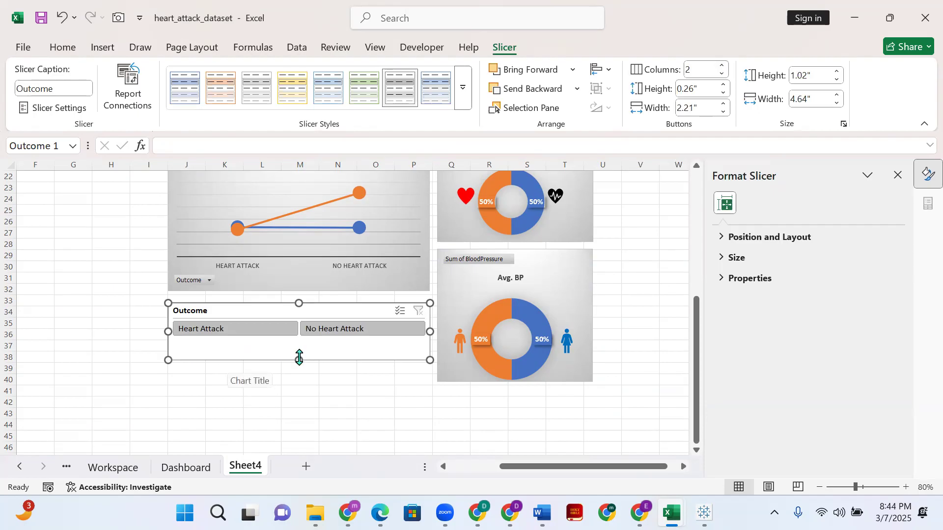
pyautogui.moveTo(300, 357); pyautogui.dragTo(300, 343)
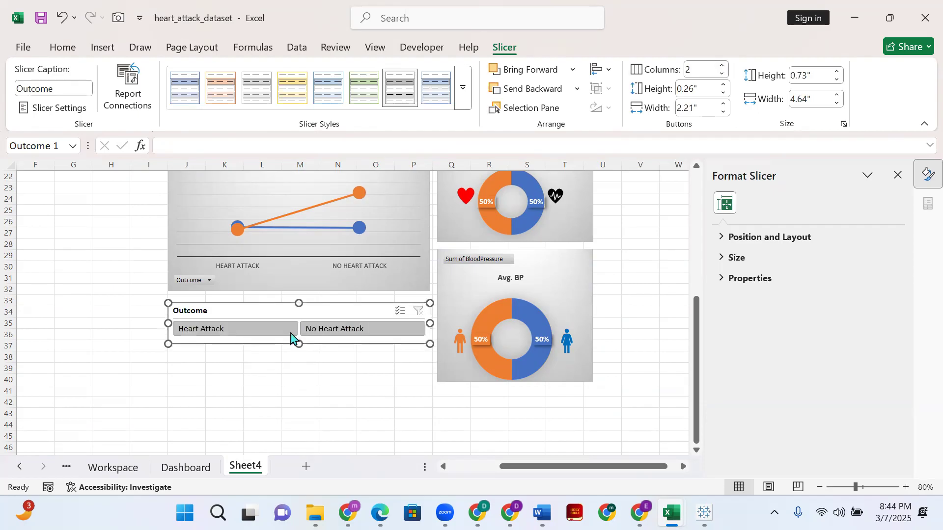
pyautogui.click(320, 358)
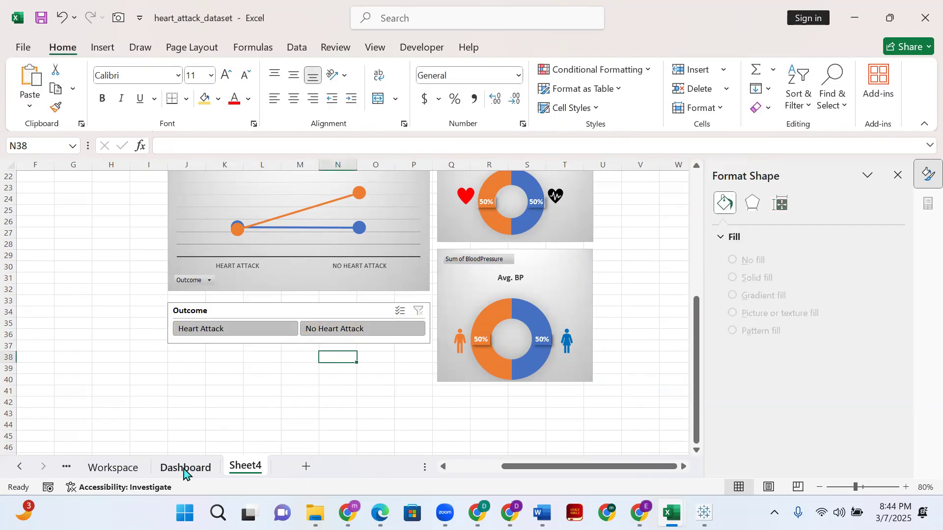
# - Recheck the filter connections of the Heart Attack Cases (%) pivot table on Workspace without changing them
pyautogui.click(113, 468)
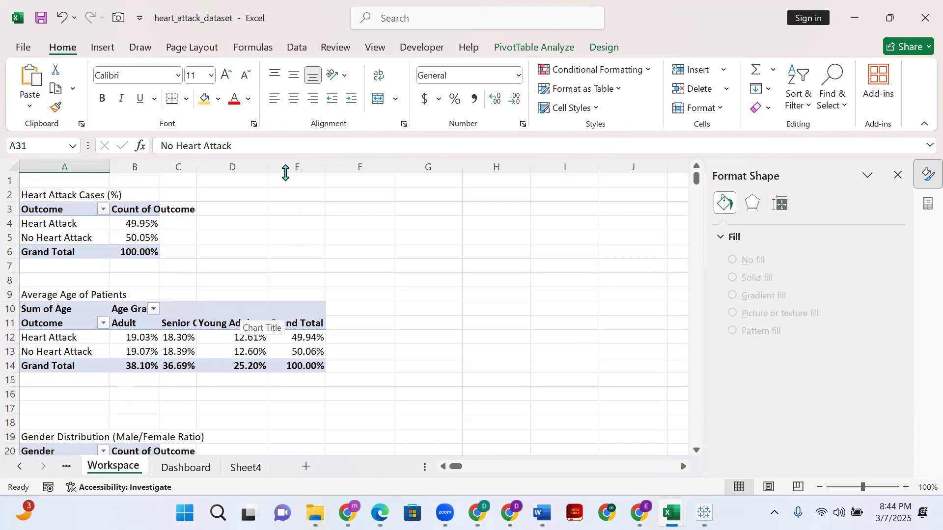
pyautogui.click(85, 230)
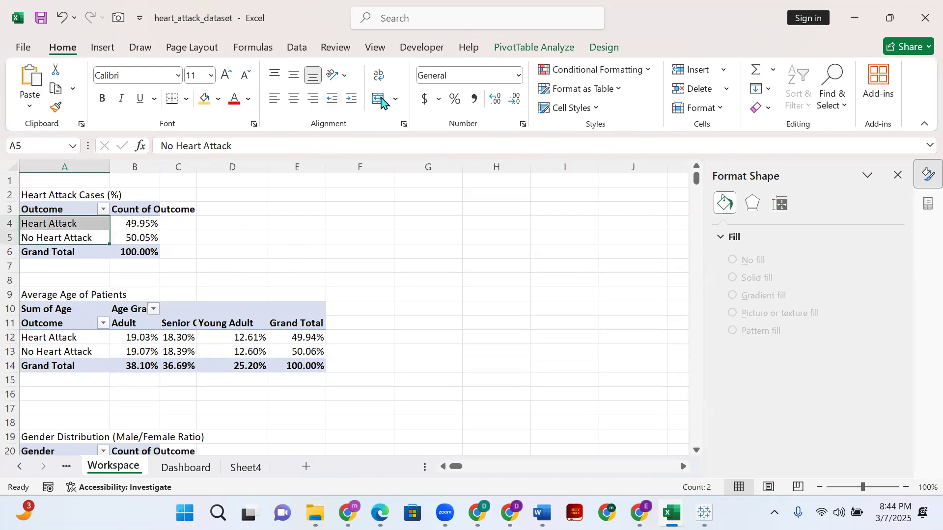
pyautogui.click(535, 47)
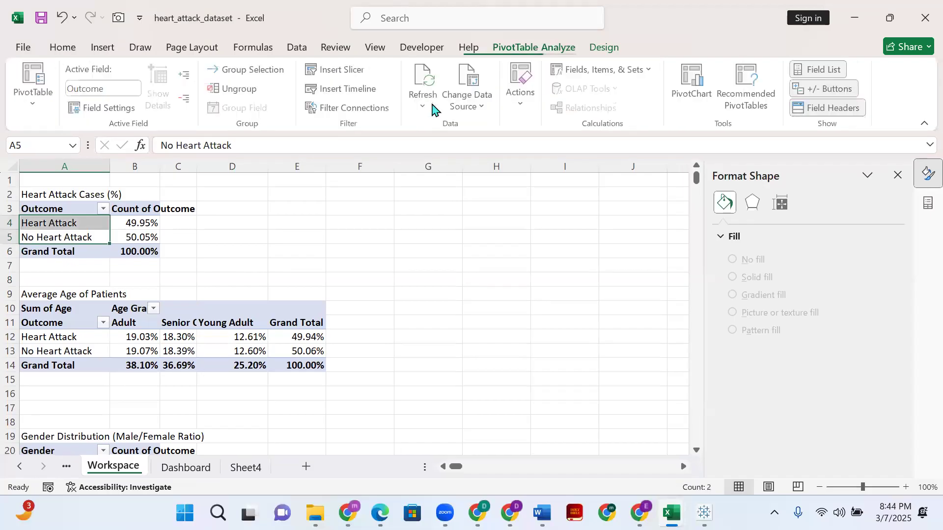
pyautogui.click(377, 108)
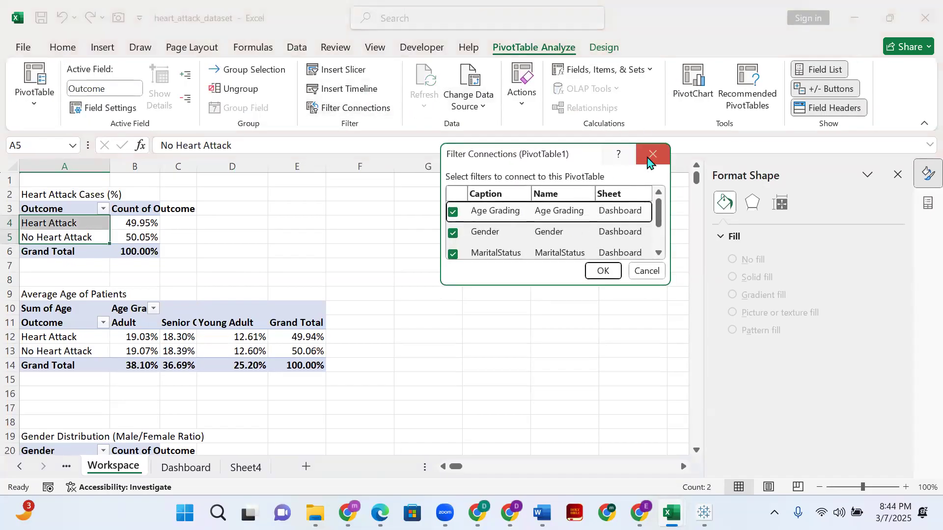
pyautogui.click(649, 155)
# - Examine the fields available for a new slicer on the Heart Attack Cases (%) pivot table, from Age Grading to Outcome
pyautogui.click(364, 76)
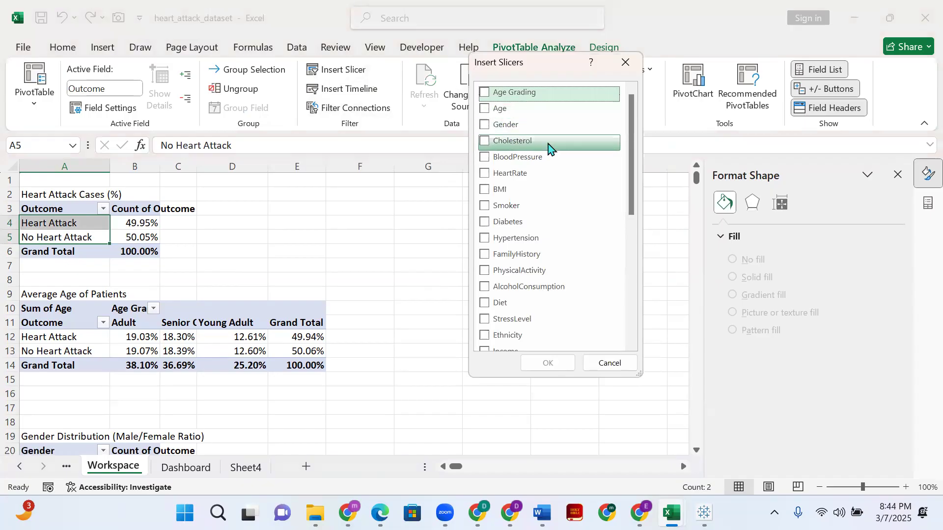
pyautogui.scroll(-2, 547, 157)
pyautogui.scroll(-4, 546, 164)
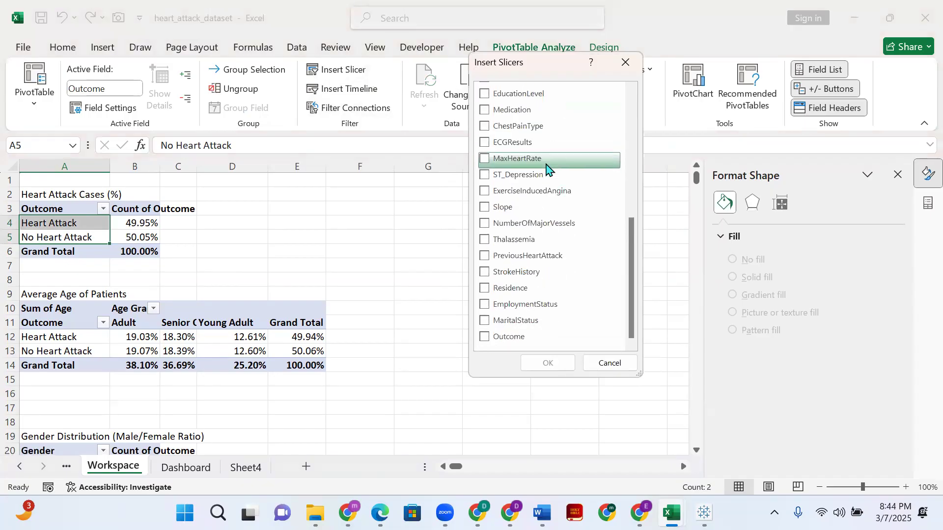
pyautogui.scroll(4, 547, 167)
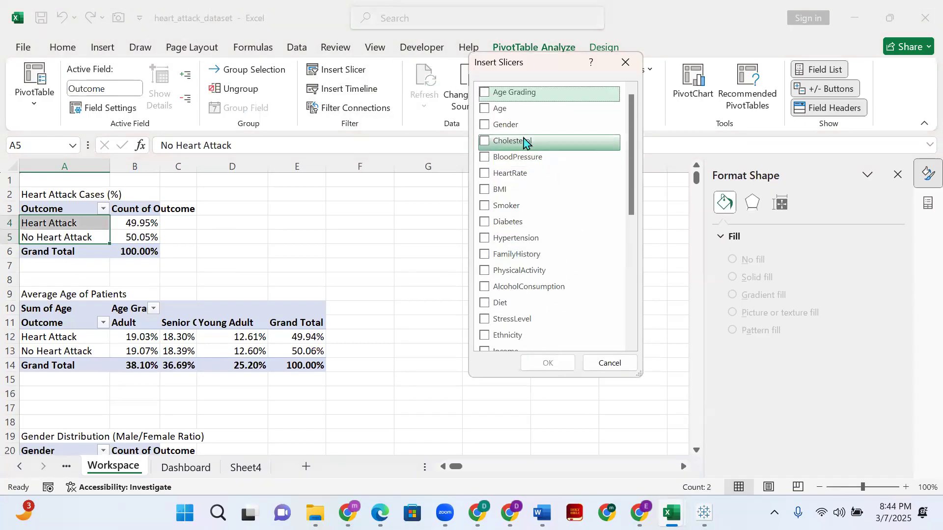
pyautogui.scroll(-6, 535, 158)
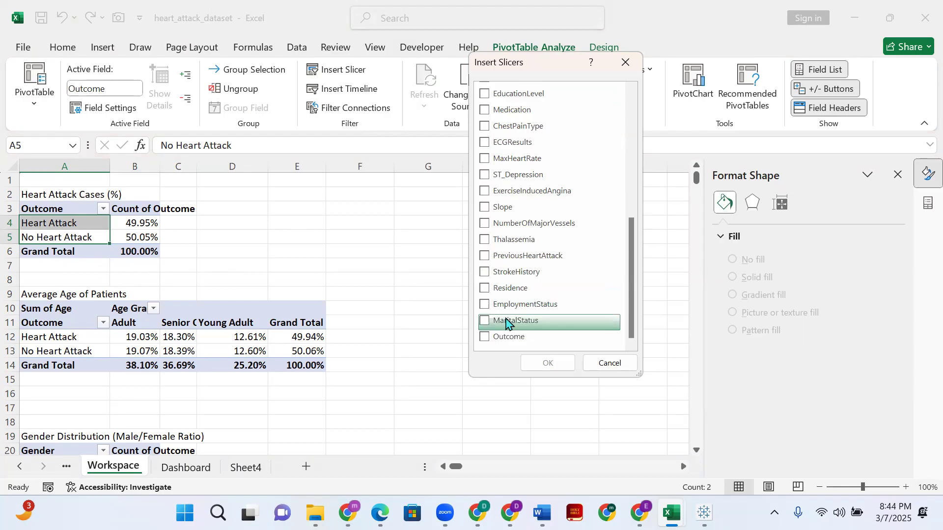
pyautogui.scroll(3, 492, 305)
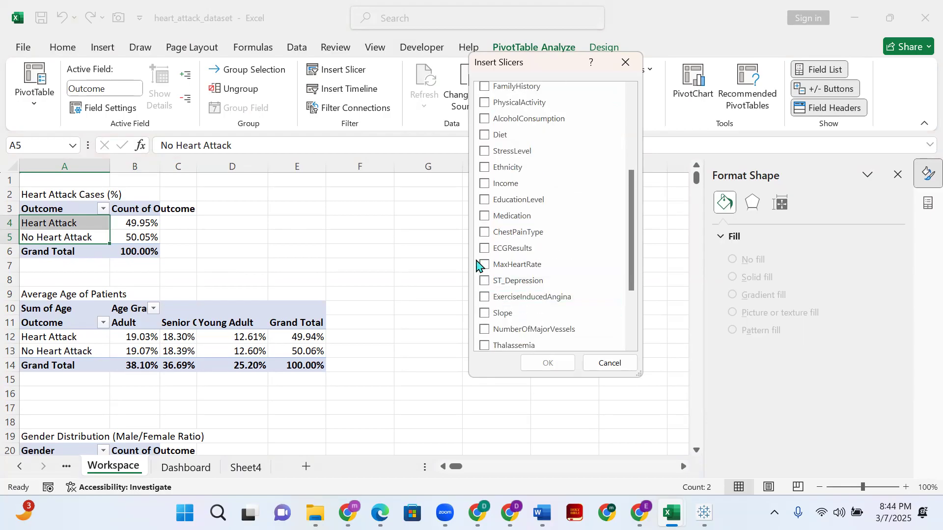
pyautogui.scroll(-1, 523, 178)
pyautogui.scroll(4, 524, 187)
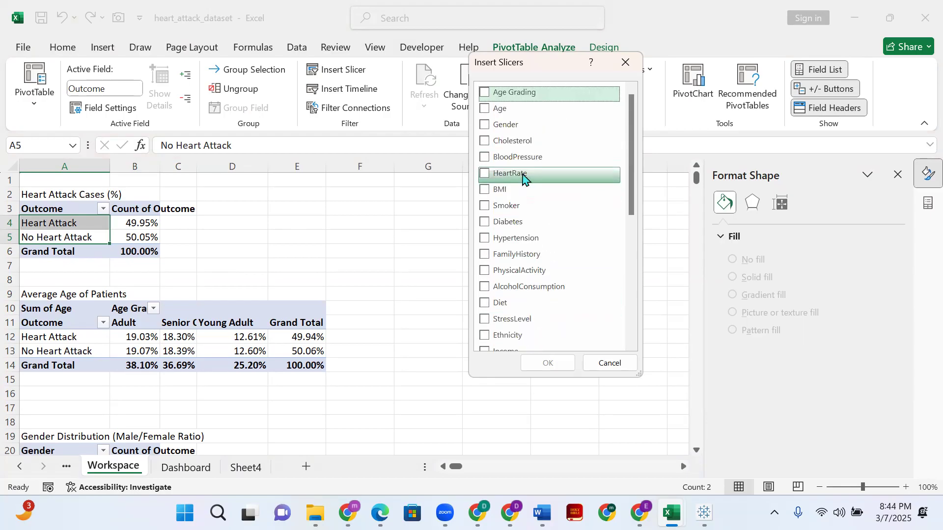
pyautogui.click(517, 126)
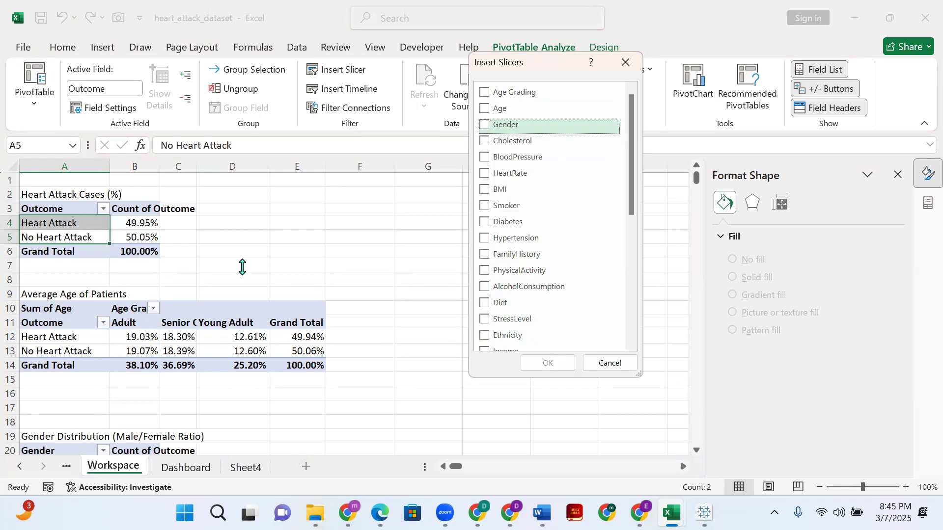
pyautogui.click(626, 63)
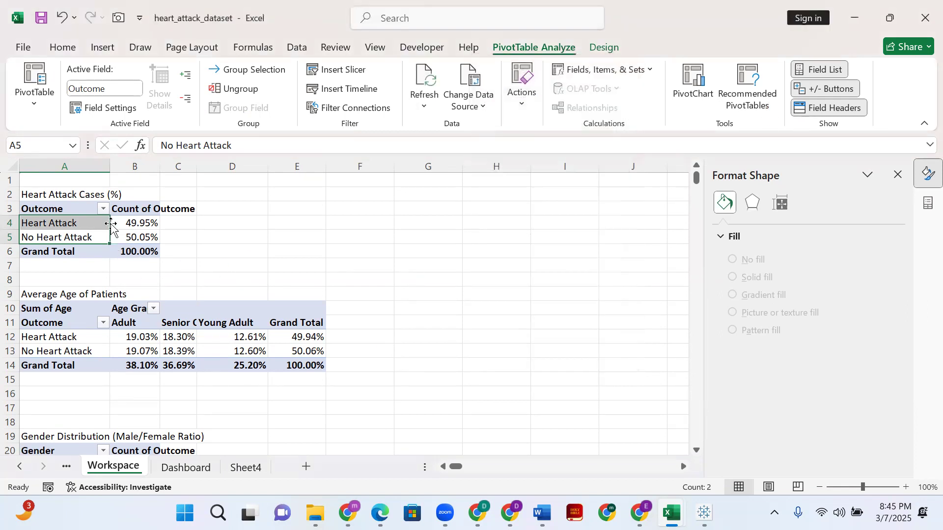
# - Insert a Gender slicer for the Heart Attack Cases (%) pivot table on Workspace
pyautogui.click(89, 225)
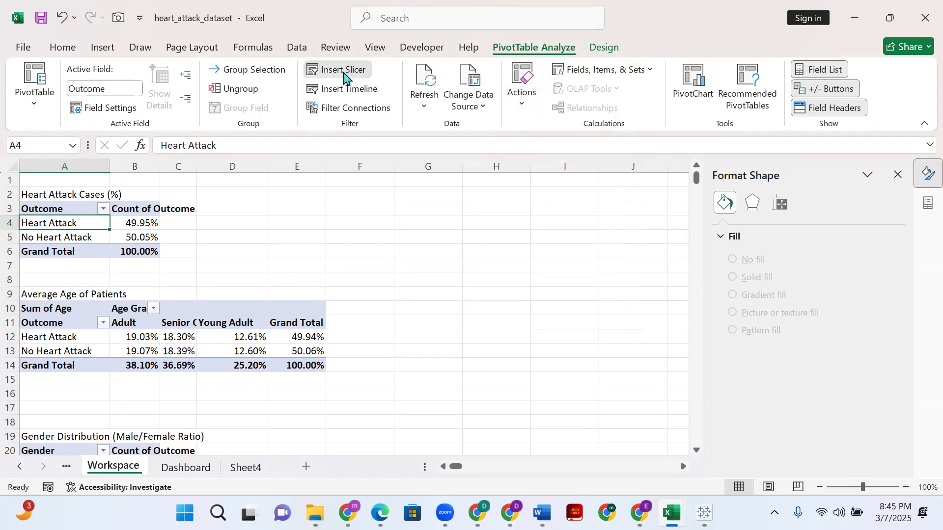
pyautogui.click(345, 74)
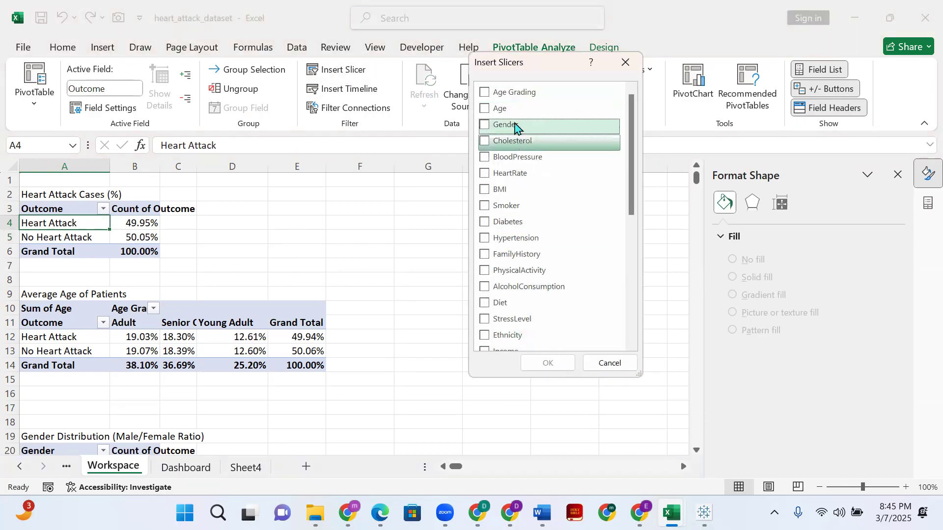
pyautogui.click(482, 126)
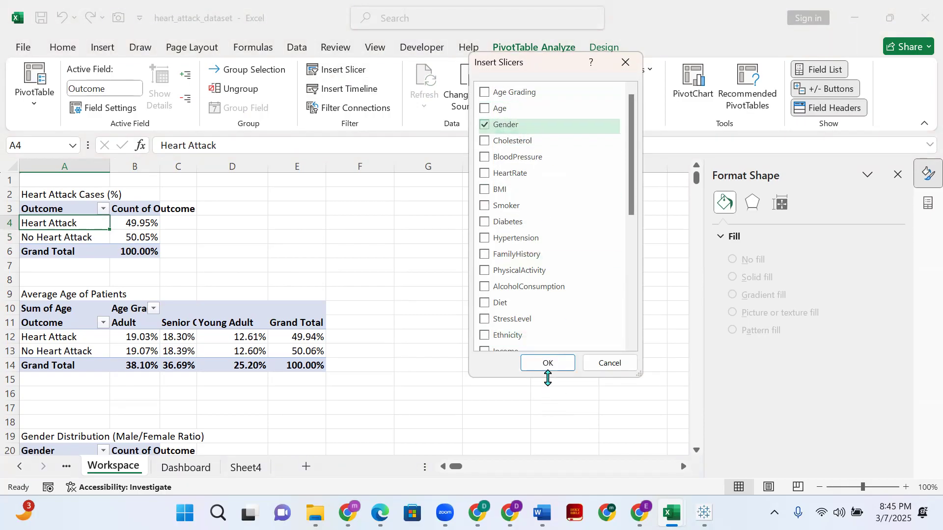
pyautogui.click(548, 363)
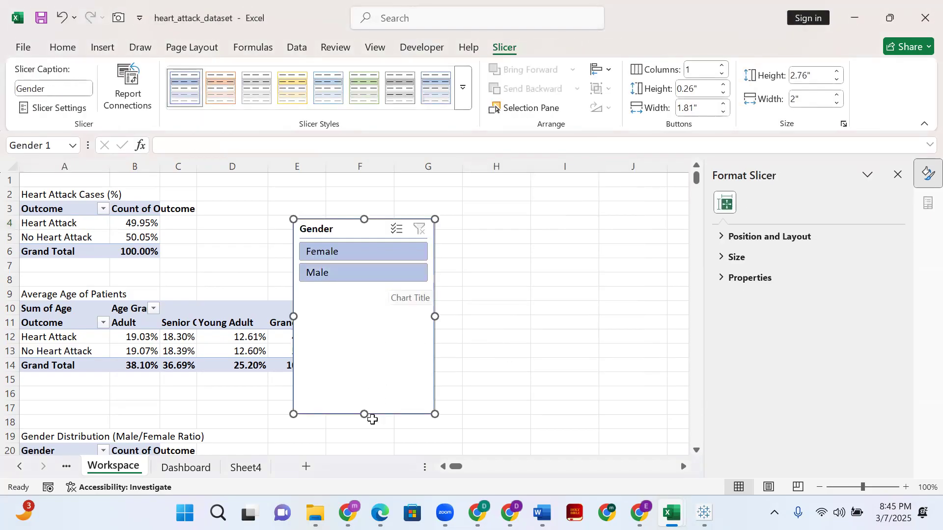
# - Give the Gender slicer the dark grey style and 2 columns, about 4 in wide and 0.72 in high
pyautogui.moveTo(378, 289); pyautogui.dragTo(378, 291)
pyautogui.click(399, 90)
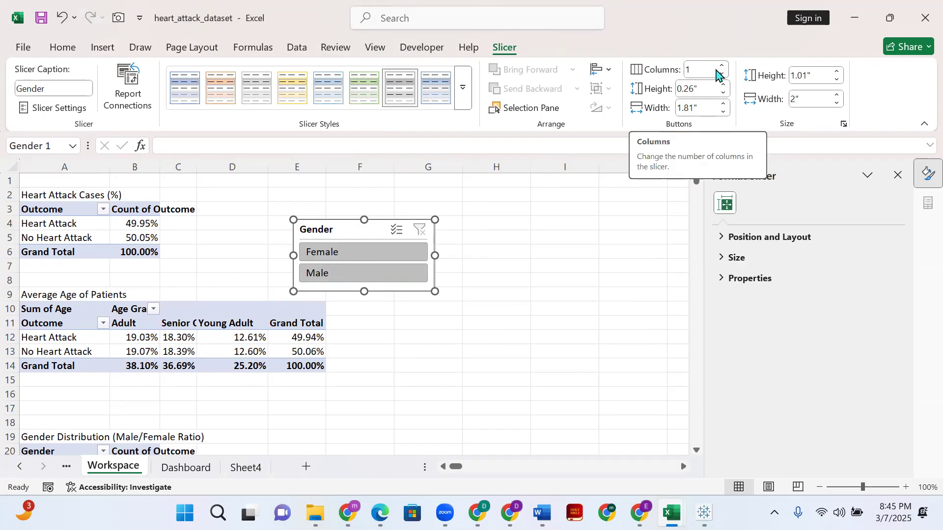
pyautogui.click(722, 65)
pyautogui.moveTo(435, 255); pyautogui.dragTo(577, 255)
pyautogui.moveTo(433, 290); pyautogui.dragTo(431, 271)
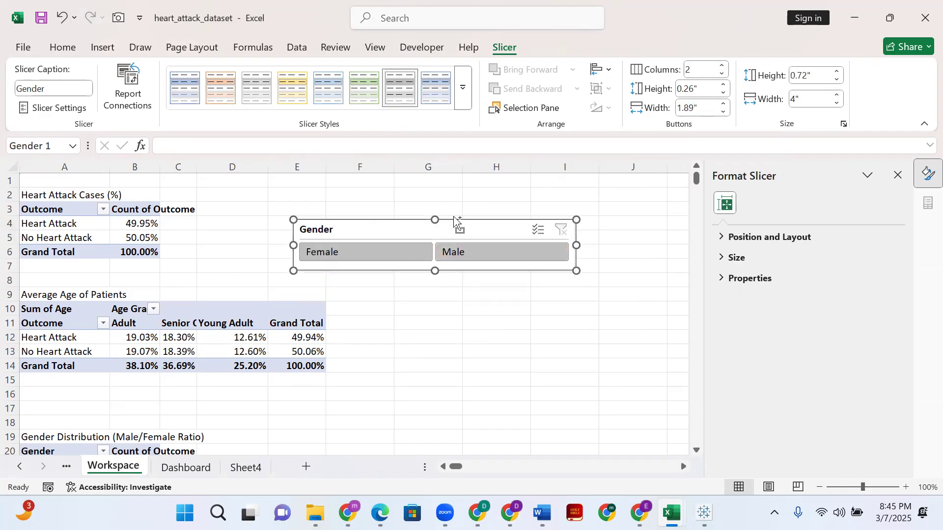
# - Move the Gender slicer from Workspace to cell J38 on Sheet4 and widen it to match the Outcome slicer
pyautogui.press('Escape')
pyautogui.click(252, 470)
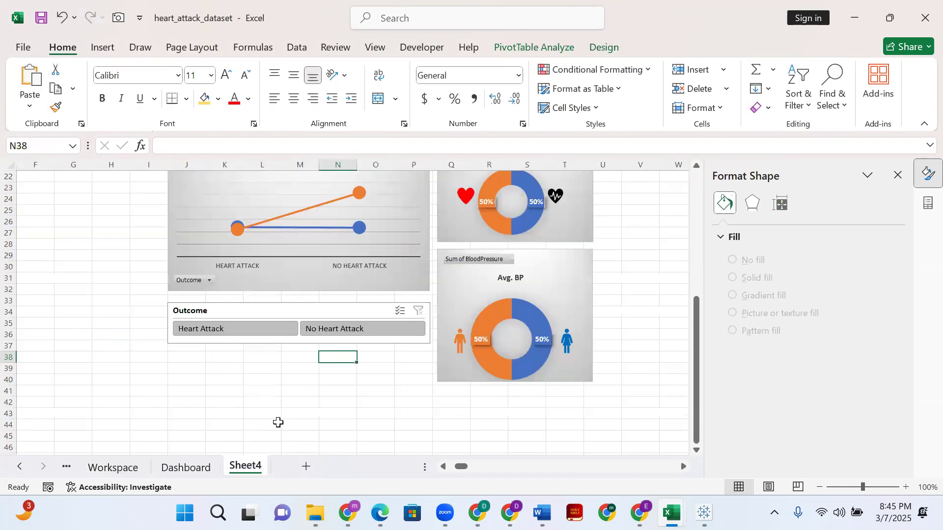
pyautogui.click(182, 358)
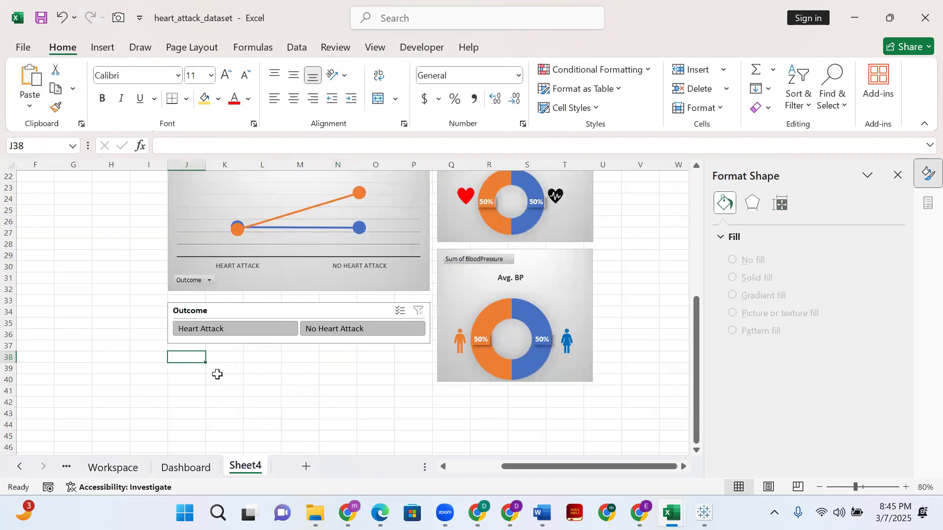
pyautogui.hotkey('ctrl', 'v')
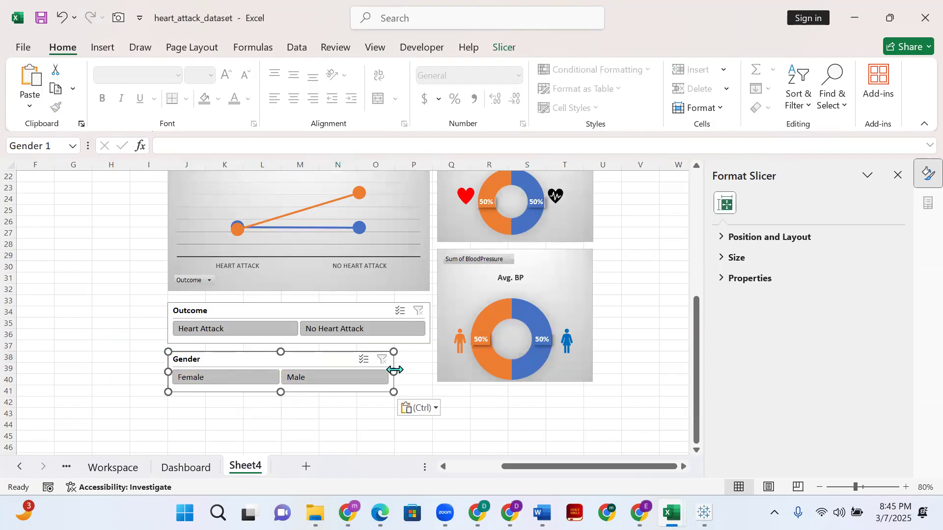
pyautogui.moveTo(402, 367); pyautogui.dragTo(430, 366)
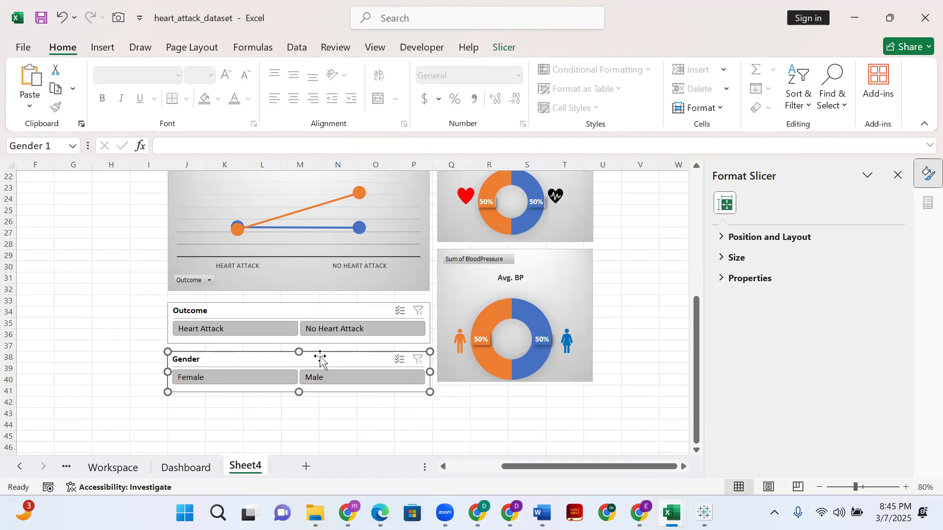
# - Shift the Gender slicer up against the Outcome slicer's lower edge, keeping their left edges aligned
pyautogui.moveTo(321, 356); pyautogui.dragTo(321, 350)
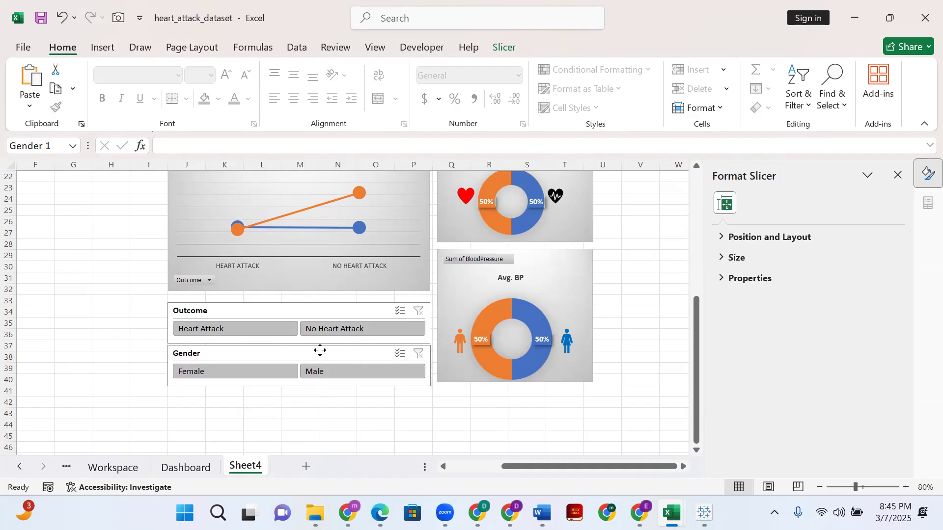
pyautogui.moveTo(320, 351); pyautogui.dragTo(320, 351)
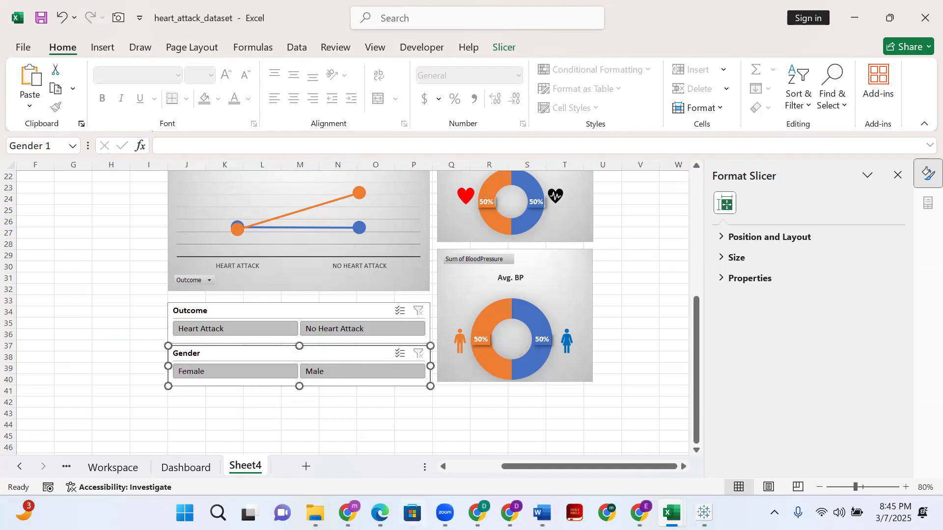
pyautogui.press('Up')
pyautogui.press('Up')
pyautogui.press('Up')
pyautogui.press('Up')
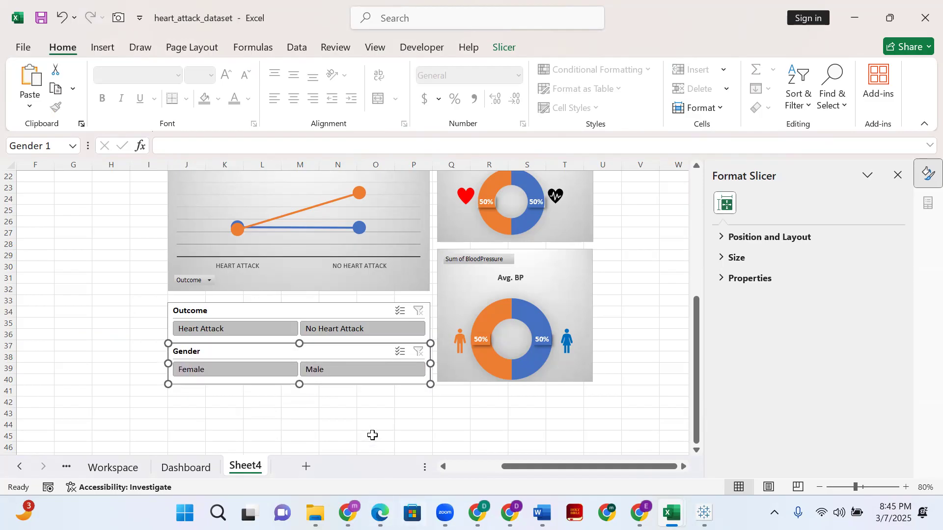
# - Review the Sheet4 dashboard layout from the two slicers up to the Avg. Patient and Gender charts
pyautogui.click(372, 435)
pyautogui.scroll(5, 375, 337)
pyautogui.scroll(-3, 386, 327)
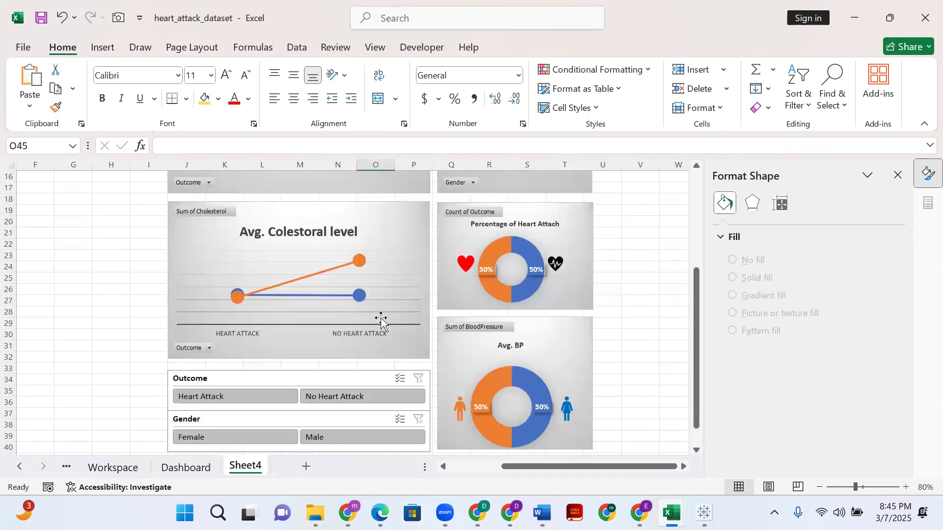
pyautogui.scroll(1, 381, 324)
pyautogui.scroll(-4, 381, 324)
pyautogui.scroll(2, 294, 364)
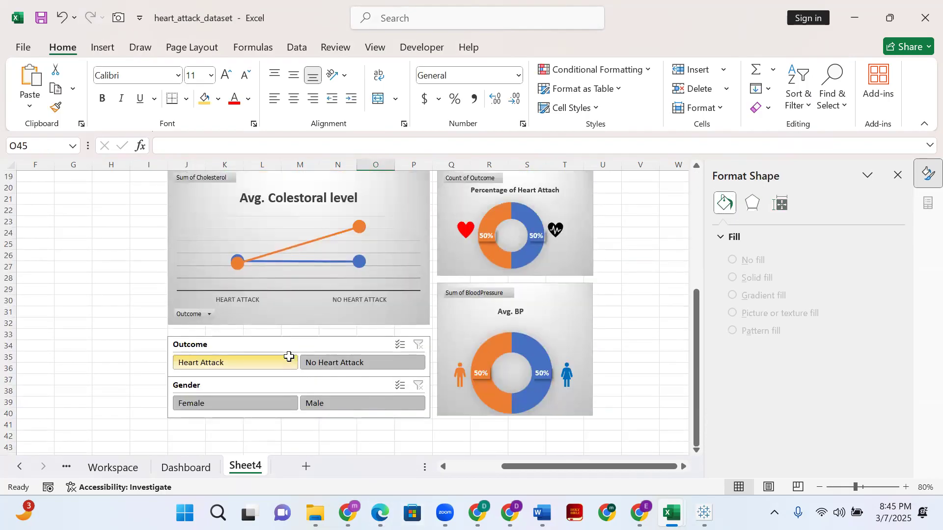
pyautogui.scroll(6, 288, 356)
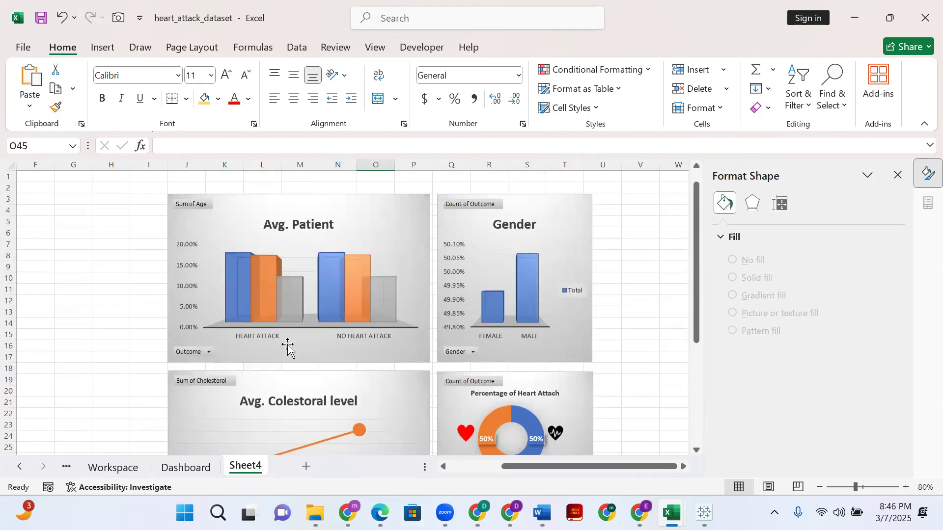
pyautogui.click(9, 165)
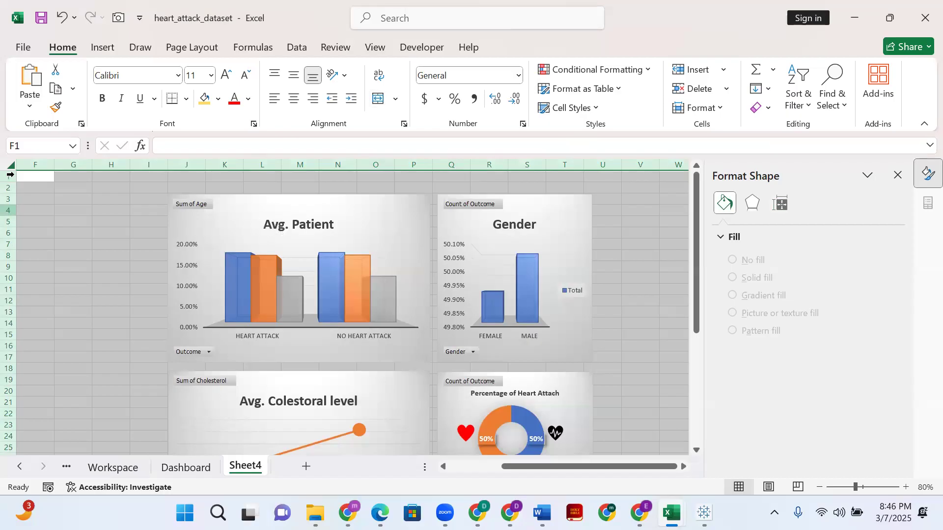
pyautogui.click(29, 194)
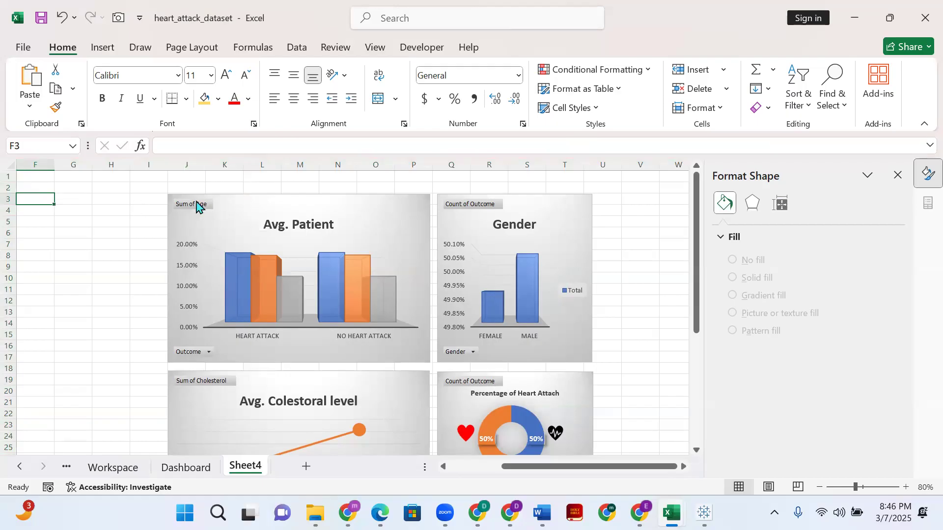
pyautogui.click(231, 199)
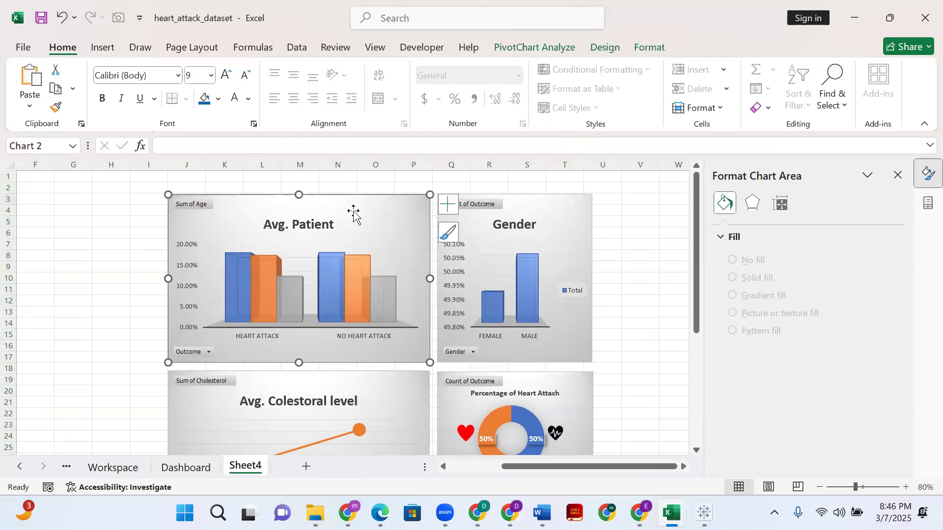
pyautogui.keyDown('ctrl'); pyautogui.click(556, 221); pyautogui.keyUp('ctrl')
pyautogui.press('Escape')
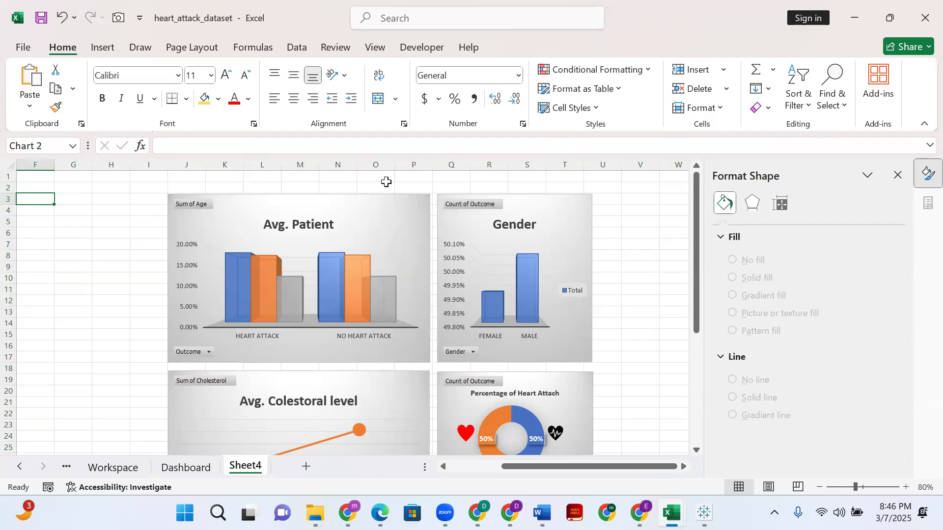
# - Move all five charts and both slicers on Sheet4 down together about three rows, so the top charts start at row 6
pyautogui.click(375, 226)
pyautogui.keyDown('ctrl'); pyautogui.click(556, 212); pyautogui.keyUp('ctrl')
pyautogui.keyDown('ctrl'); pyautogui.click(578, 385); pyautogui.keyUp('ctrl')
pyautogui.keyDown('ctrl'); pyautogui.click(400, 395); pyautogui.keyUp('ctrl')
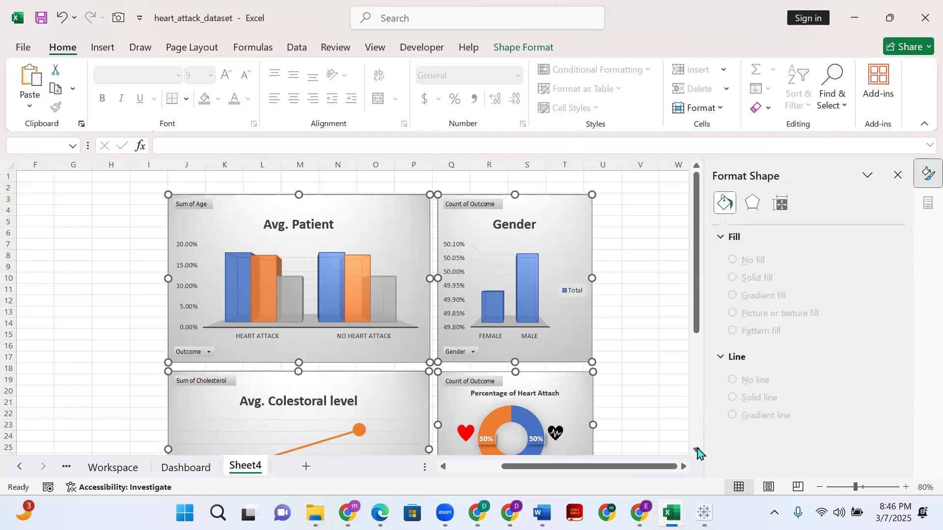
pyautogui.click(696, 450)
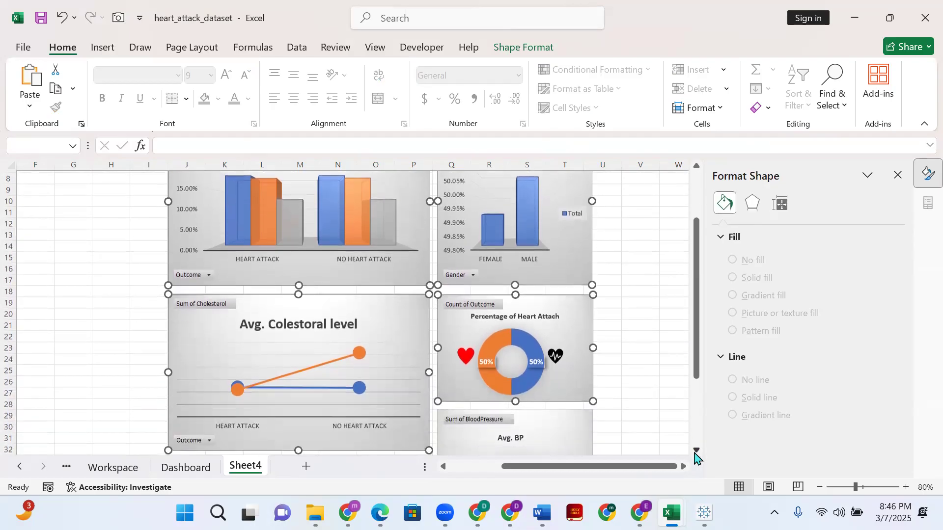
pyautogui.click(697, 450)
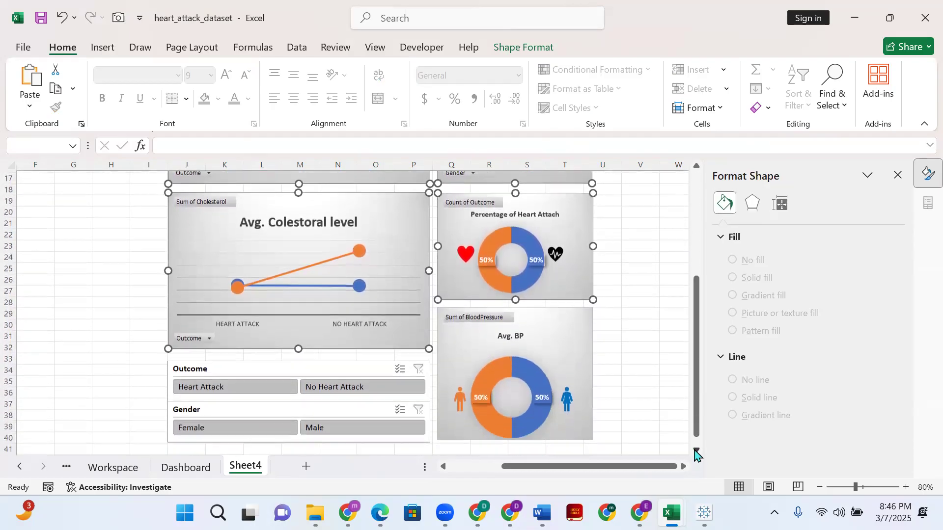
pyautogui.keyDown('ctrl'); pyautogui.click(573, 297); pyautogui.keyUp('ctrl')
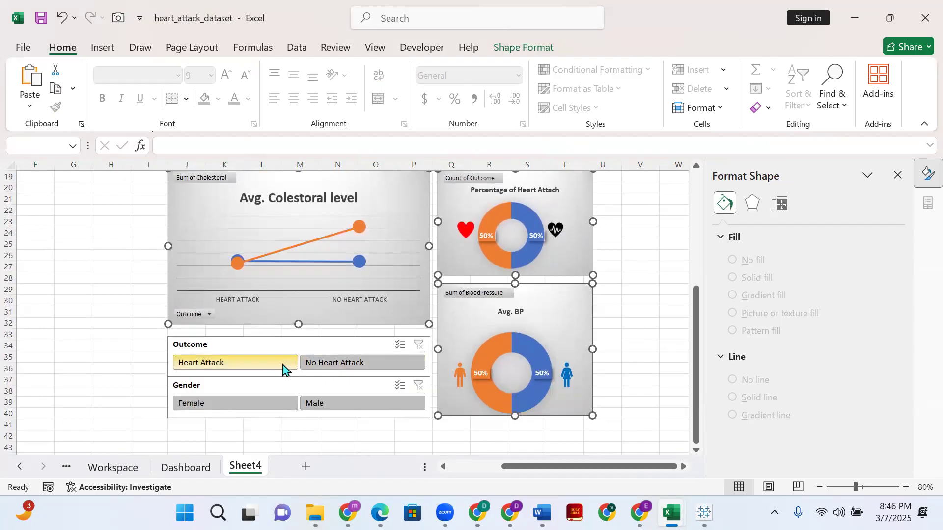
pyautogui.keyDown('ctrl'); pyautogui.click(302, 337); pyautogui.keyUp('ctrl')
pyautogui.keyDown('ctrl'); pyautogui.click(320, 384); pyautogui.keyUp('ctrl')
pyautogui.press('Down')
pyautogui.press('Down')
pyautogui.press('Down')
pyautogui.press('Down')
pyautogui.press('Down')
pyautogui.press('Down')
pyautogui.press('Down')
pyautogui.press('Down')
pyautogui.press('Down')
pyautogui.press('Down')
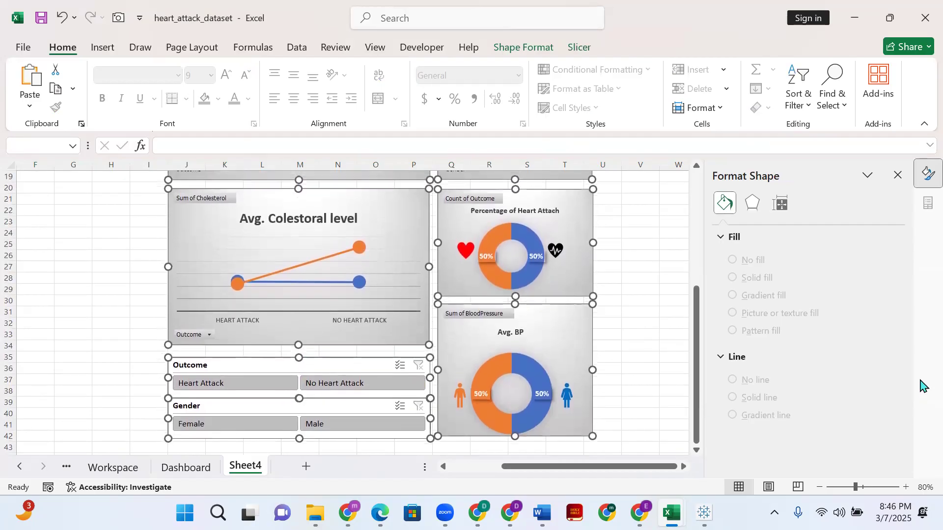
pyautogui.press('Down')
pyautogui.press('Down')
pyautogui.press('Down')
pyautogui.press('Down')
pyautogui.press('Down')
pyautogui.press('Down')
pyautogui.press('Down')
pyautogui.press('Down')
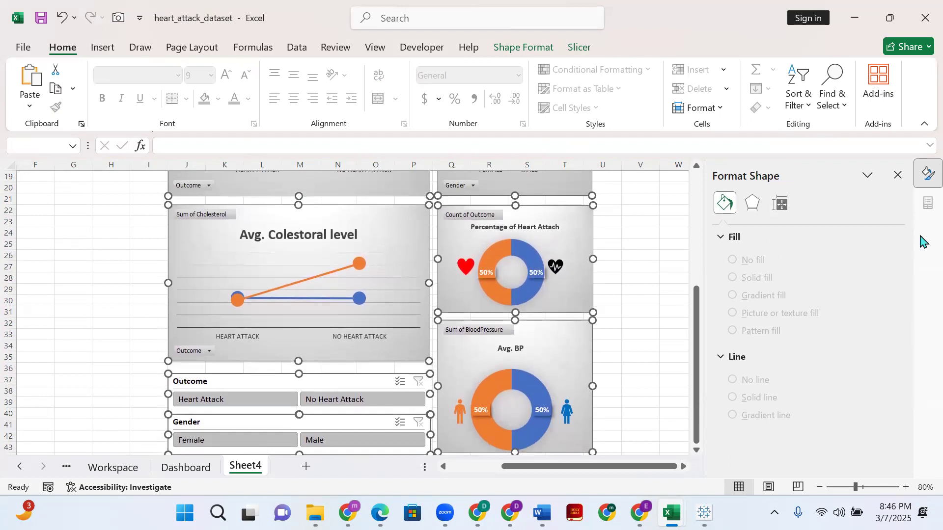
pyautogui.scroll(6, 659, 259)
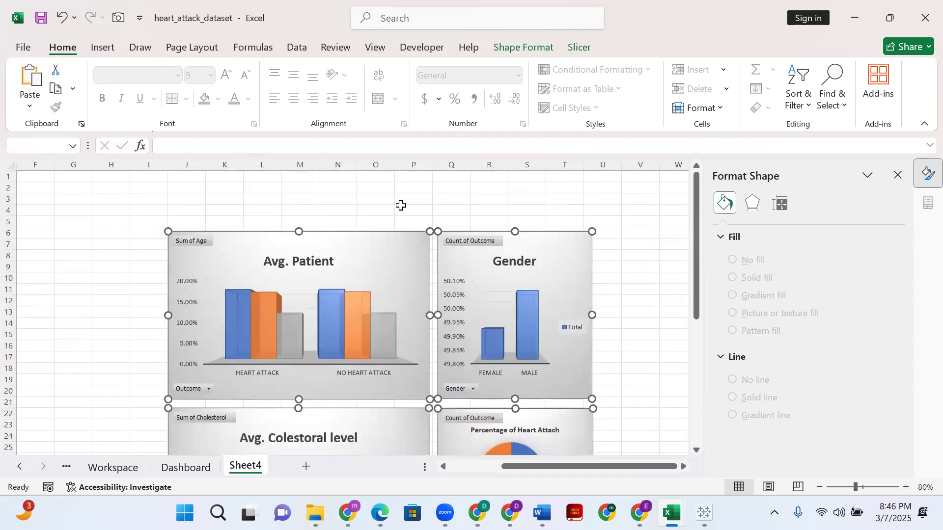
pyautogui.click(401, 205)
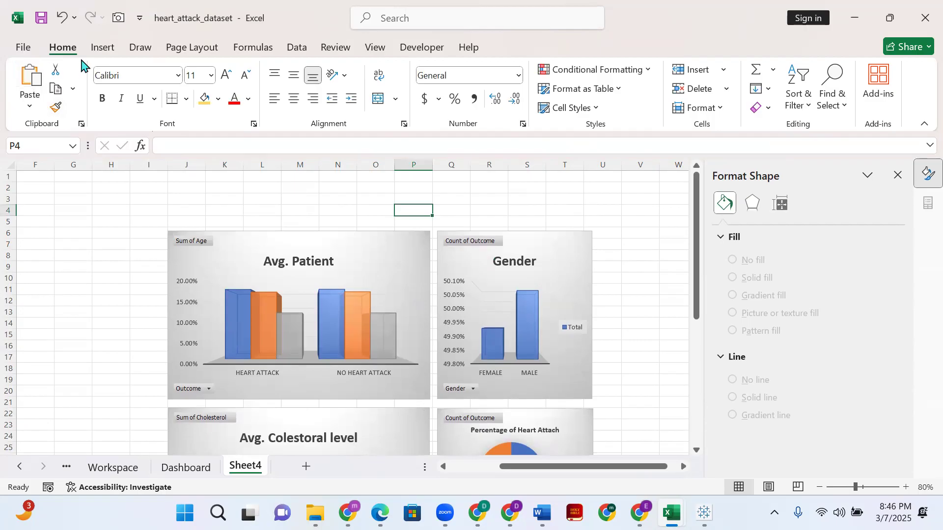
# - Draw a text box above the top charts on Sheet4, spanning their combined width at about 7.43 in
pyautogui.click(124, 51)
pyautogui.click(711, 101)
pyautogui.click(713, 154)
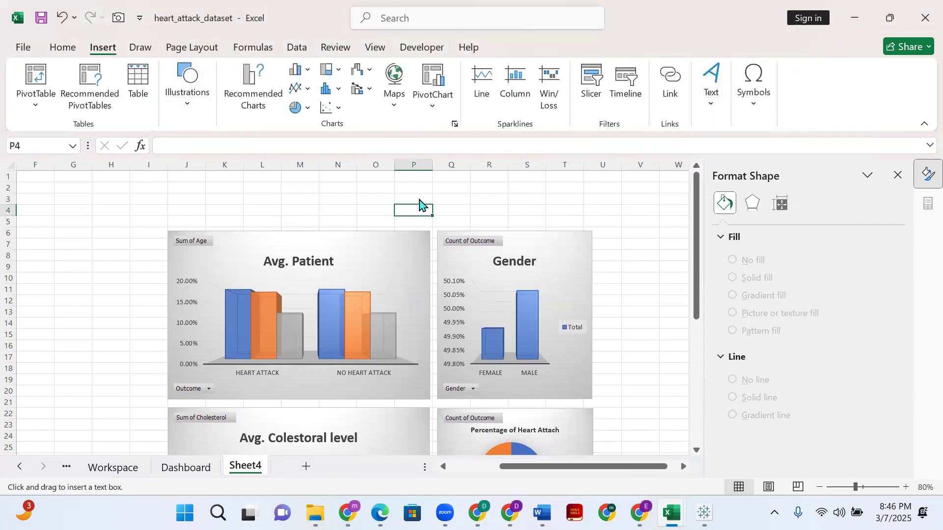
pyautogui.moveTo(170, 177); pyautogui.dragTo(591, 221)
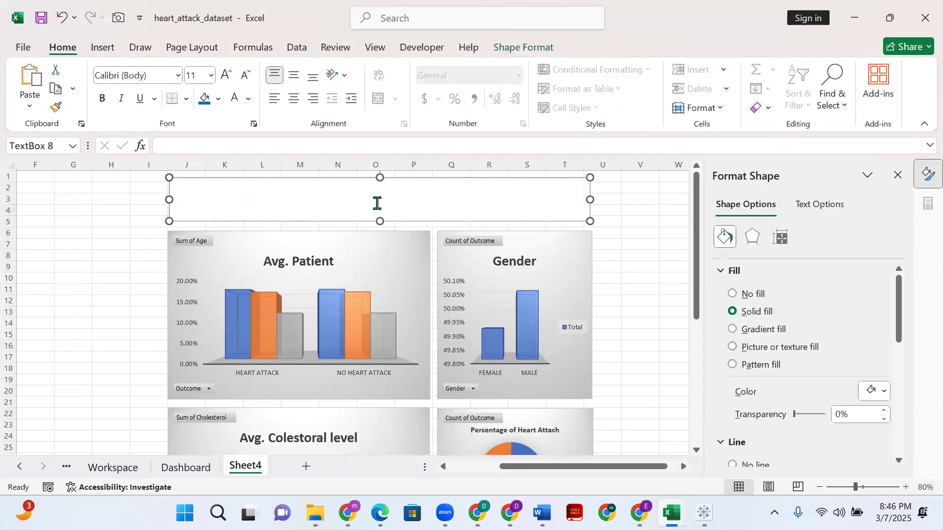
# - Reduce the text box height to about 0.61 in and shift it down against the top edge of the charts
pyautogui.moveTo(379, 178); pyautogui.dragTo(379, 187)
pyautogui.press('Down')
pyautogui.press('Down')
pyautogui.press('Down')
pyautogui.press('Down')
pyautogui.press('Down')
pyautogui.press('Down')
pyautogui.press('Down')
pyautogui.press('Down')
pyautogui.press('Down')
pyautogui.press('Down')
pyautogui.press('Down')
pyautogui.press('Down')
pyautogui.press('Down')
pyautogui.press('Down')
pyautogui.press('Down')
pyautogui.press('Down')
pyautogui.click(627, 238)
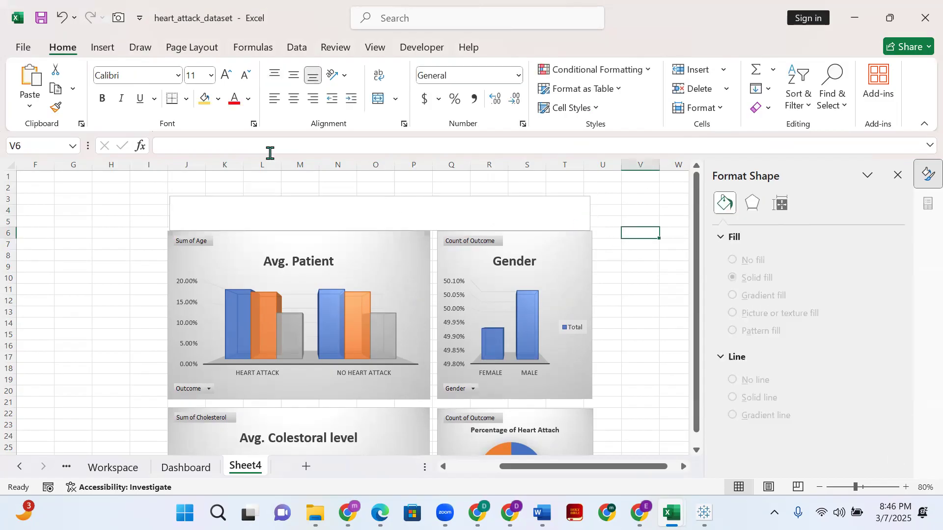
# - Enter the title "Heart Attach Results" in the text box above the charts and make it bold
pyautogui.click(411, 202)
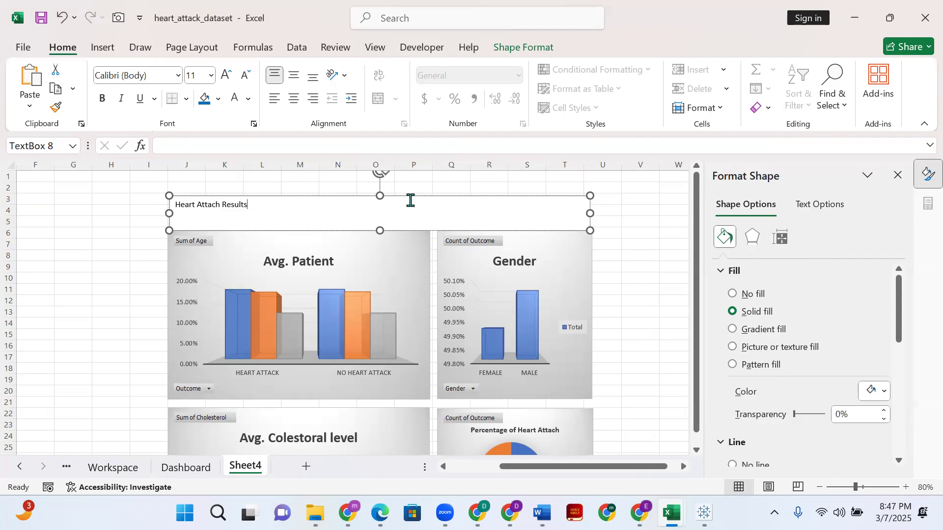
pyautogui.tripleClick(411, 201)
pyautogui.click(514, 53)
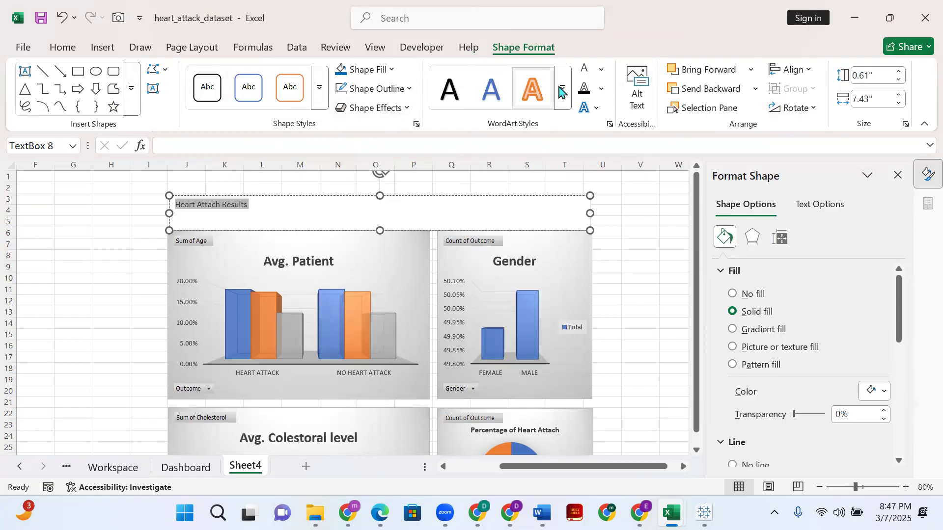
pyautogui.click(70, 50)
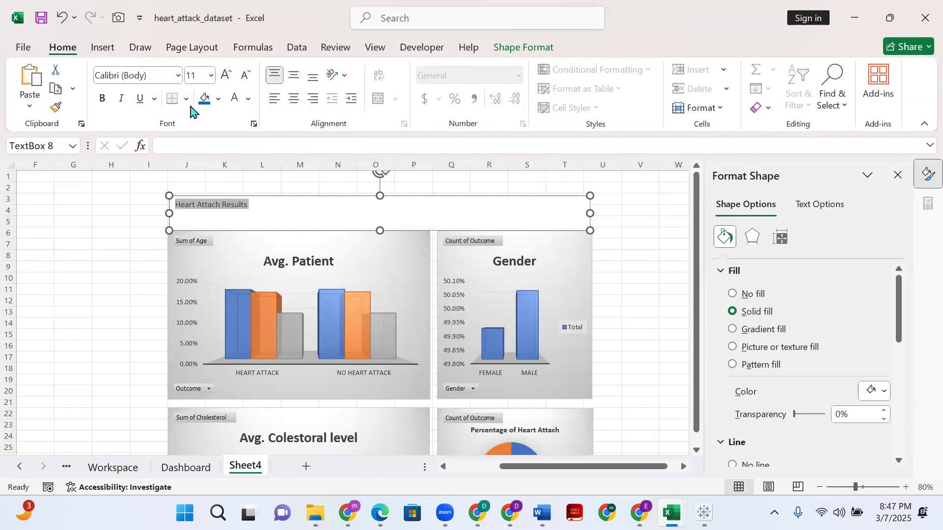
pyautogui.click(103, 100)
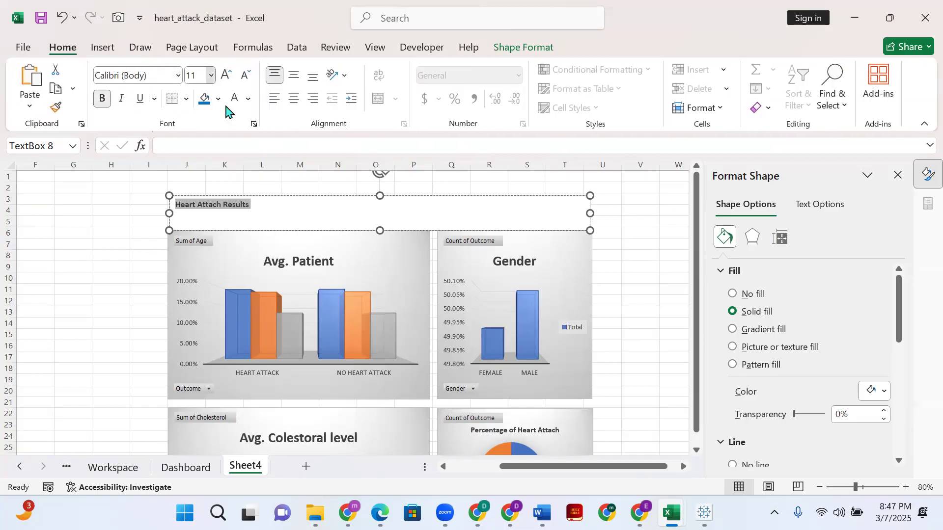
# - Set the font size of the "Heart Attach Results" title text to 36
pyautogui.click(211, 75)
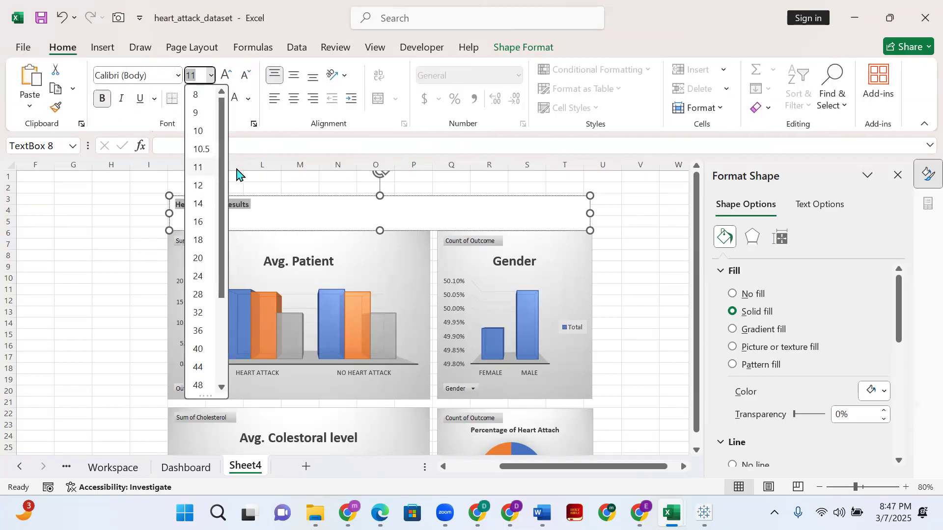
pyautogui.click(199, 331)
pyautogui.click(244, 281)
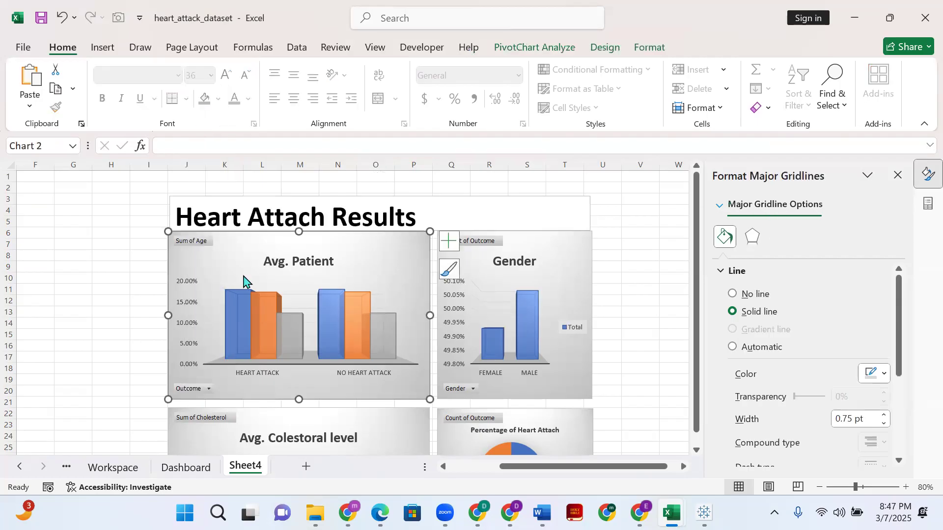
# - Select the whole title in the text box and set its font size to 24
pyautogui.click(255, 217)
pyautogui.tripleClick(249, 206)
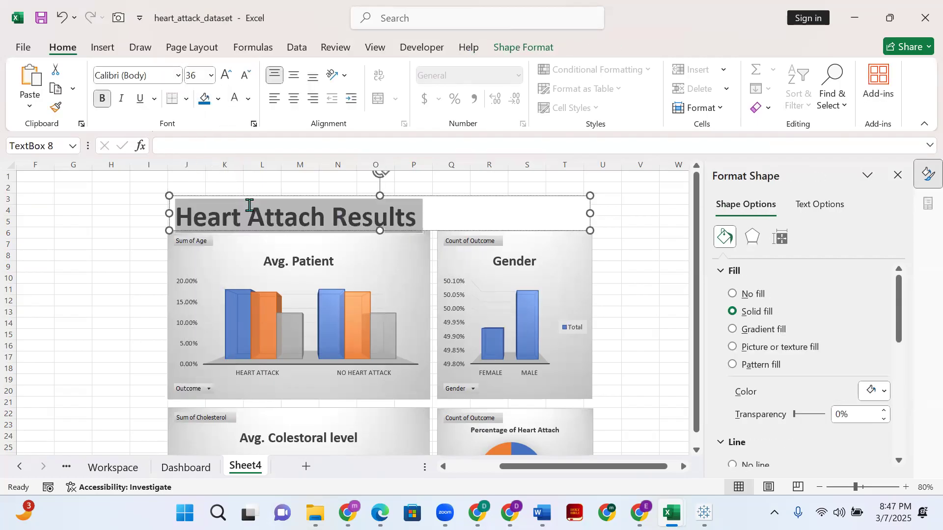
pyautogui.click(211, 75)
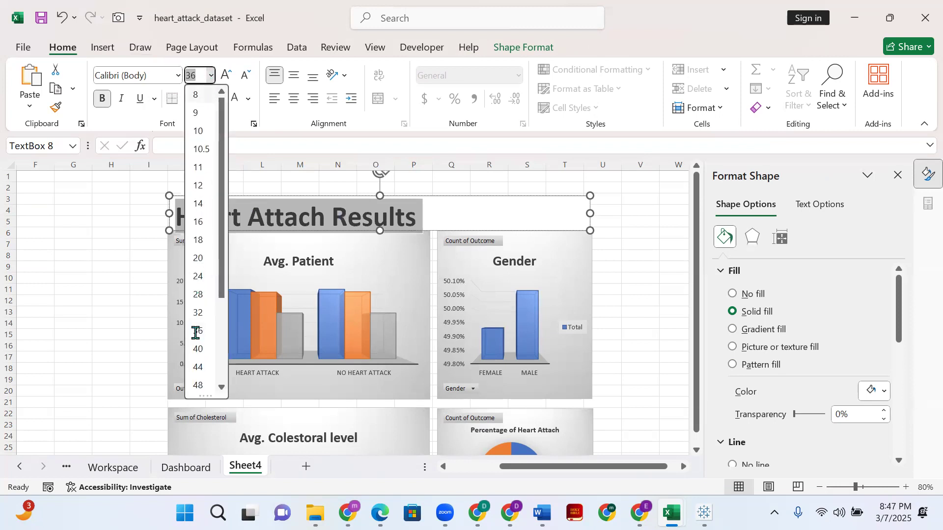
pyautogui.click(202, 474)
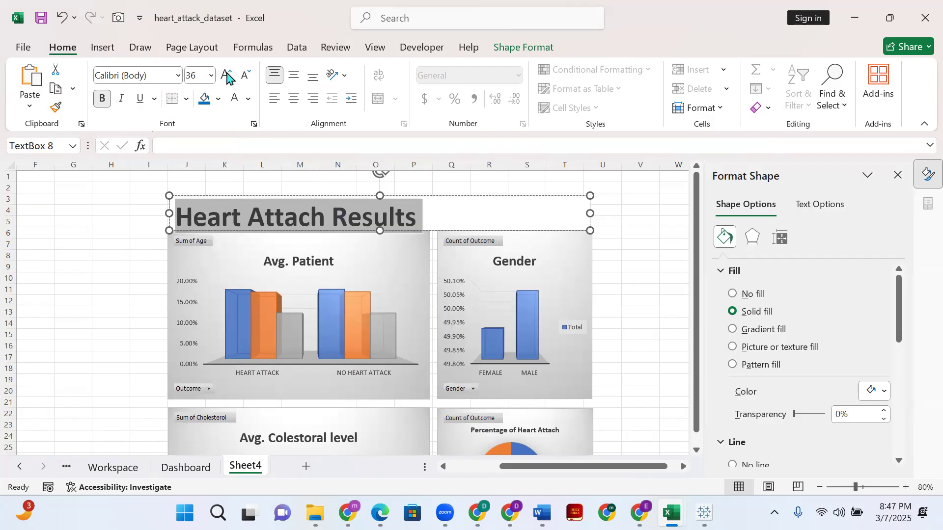
pyautogui.click(209, 76)
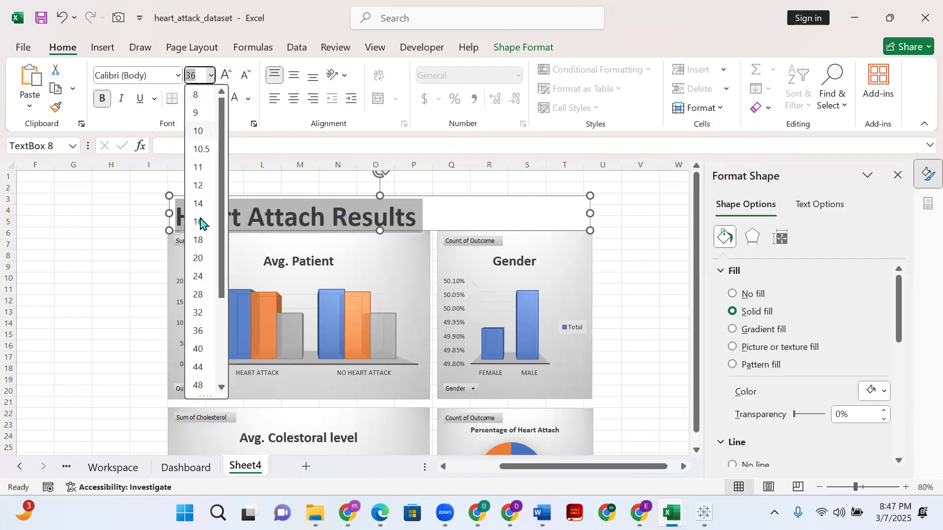
pyautogui.click(198, 276)
pyautogui.click(225, 256)
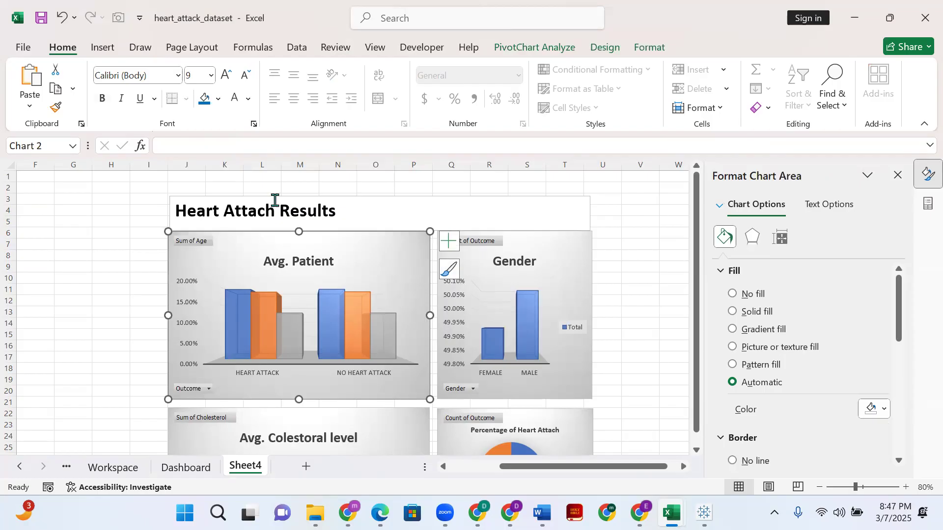
# - Center the title horizontally and vertically in its text box and enlarge the whole title to font size 32
pyautogui.click(339, 210)
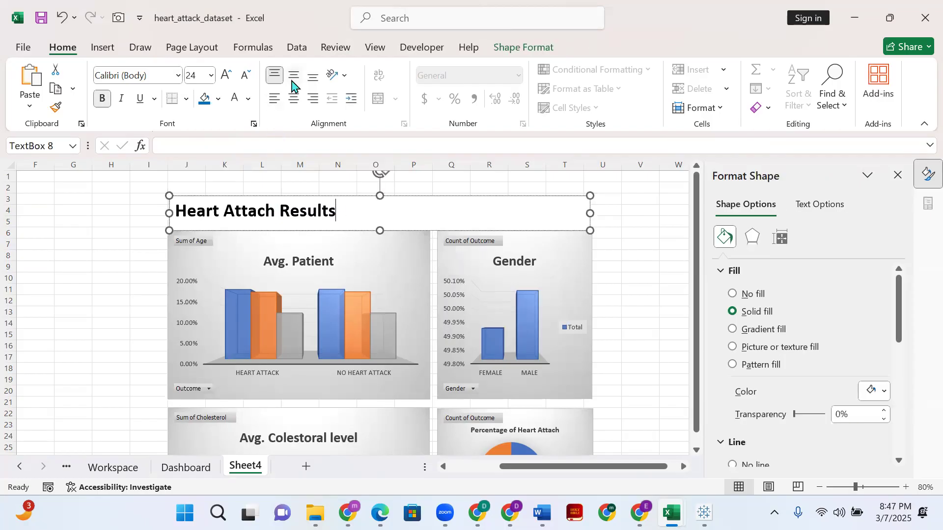
pyautogui.click(293, 99)
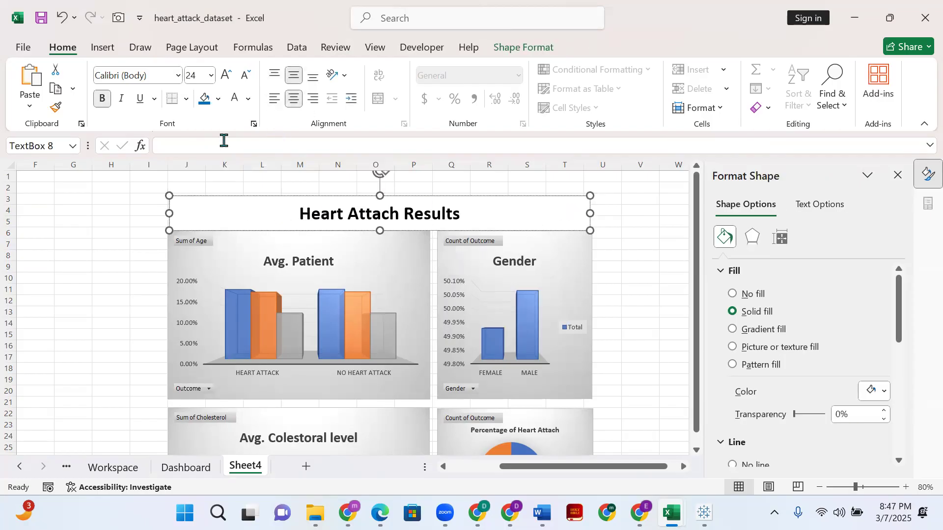
pyautogui.click(211, 75)
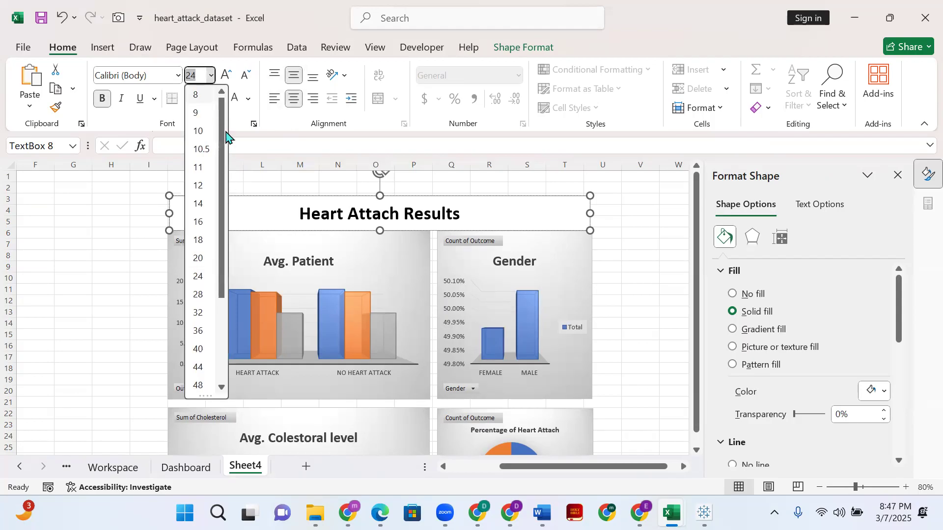
pyautogui.click(374, 215)
pyautogui.doubleClick(375, 216)
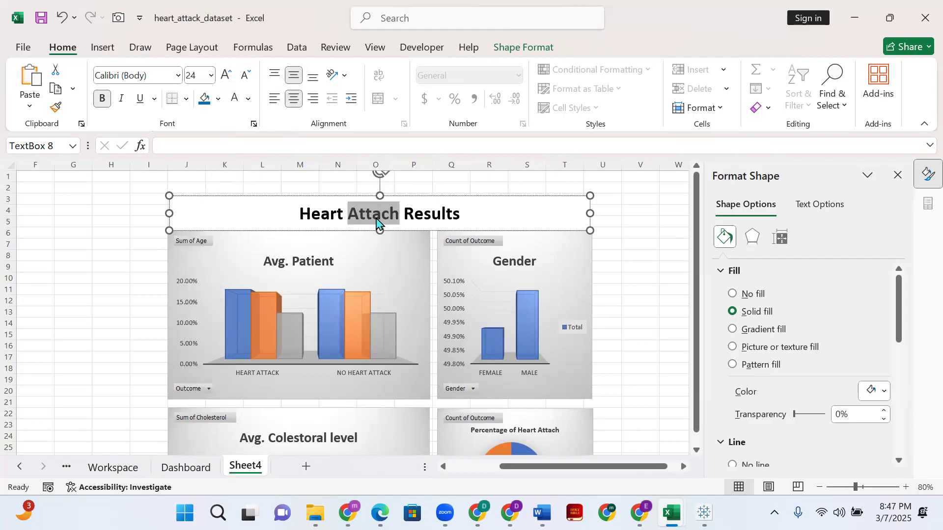
pyautogui.click(350, 214)
pyautogui.click(227, 75)
pyautogui.click(227, 75)
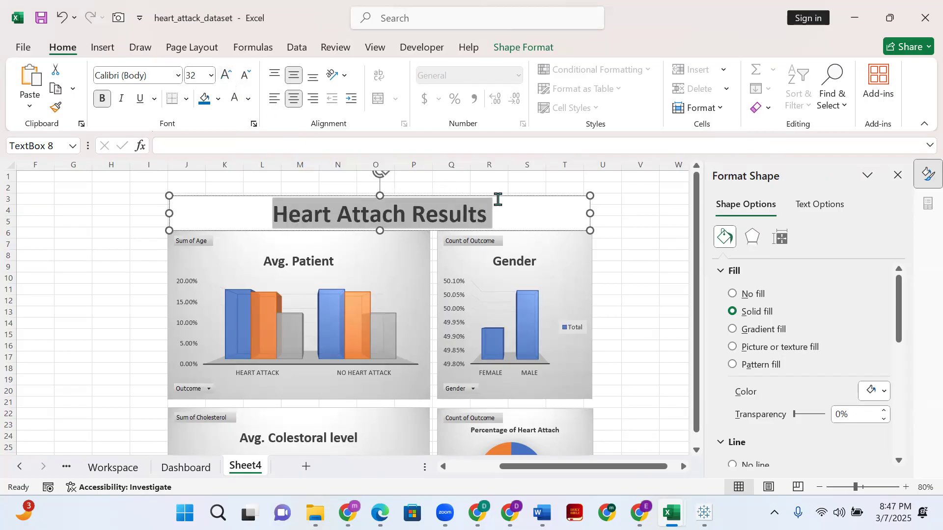
pyautogui.click(516, 209)
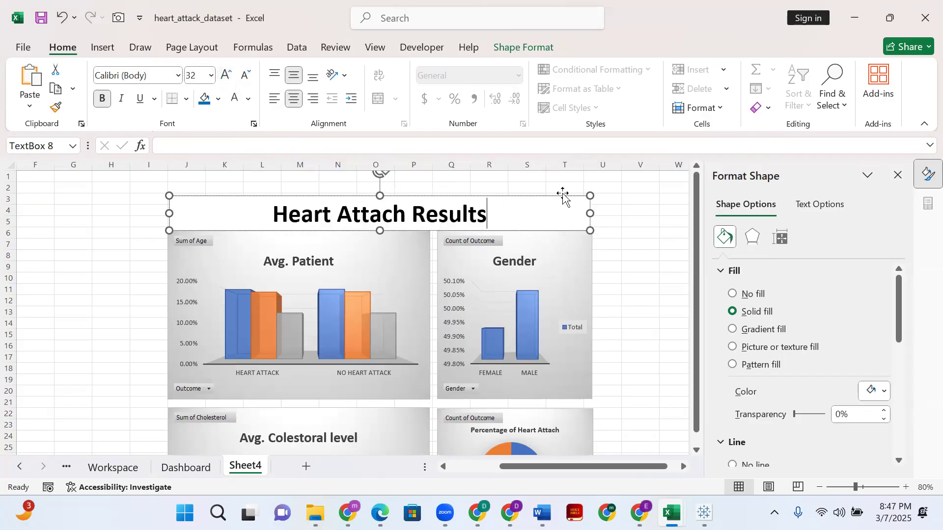
# - Fill the title text box above the charts with the blue theme color
pyautogui.scroll(-2, 408, 289)
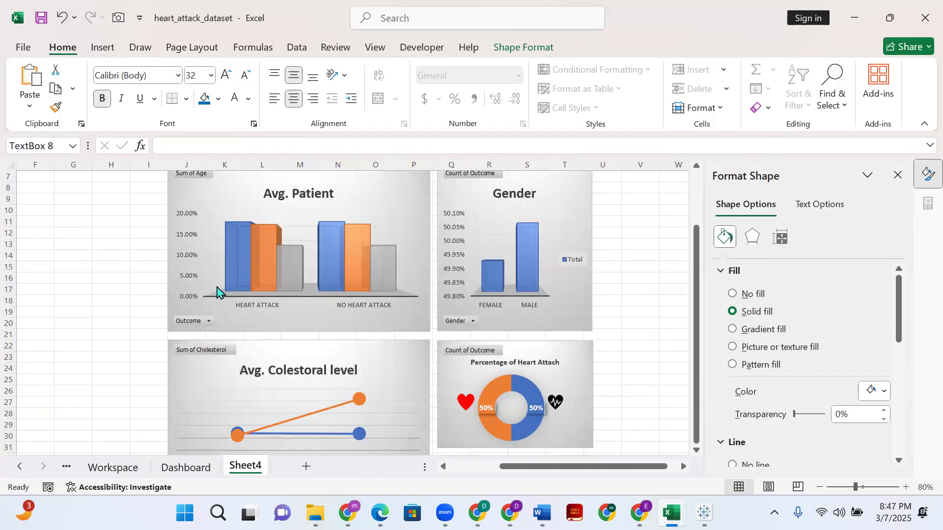
pyautogui.scroll(2, 343, 265)
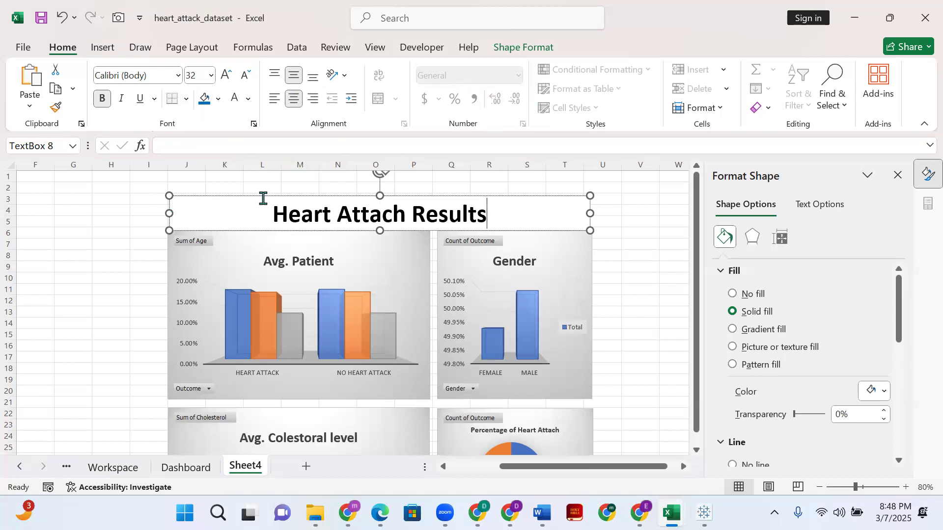
pyautogui.click(121, 207)
pyautogui.click(189, 202)
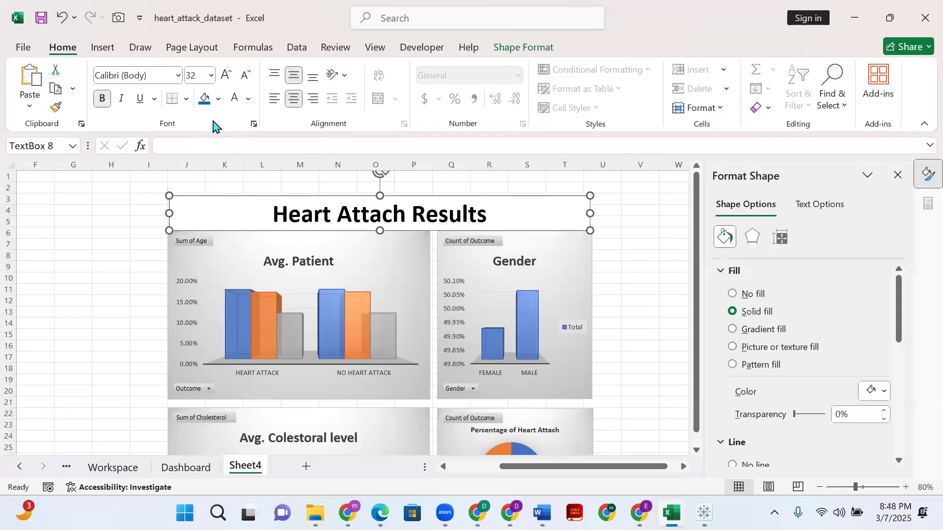
pyautogui.click(218, 98)
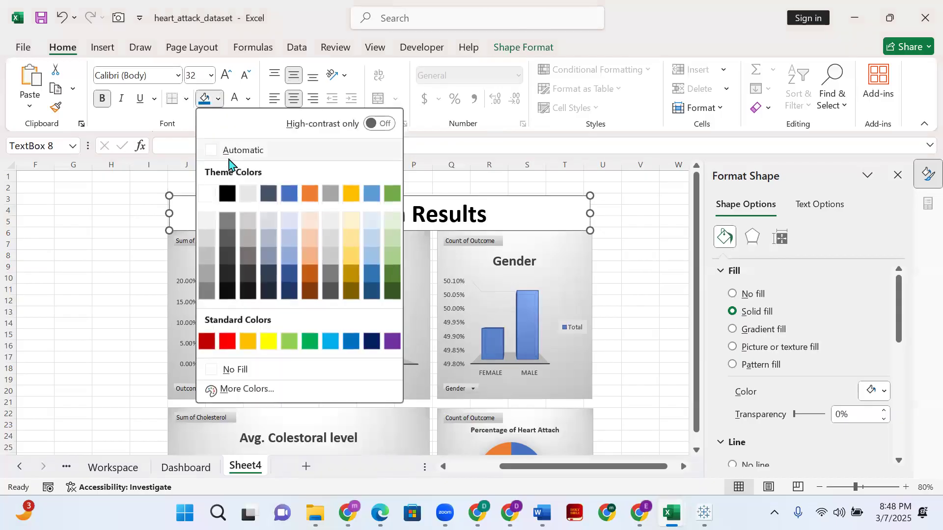
pyautogui.click(288, 195)
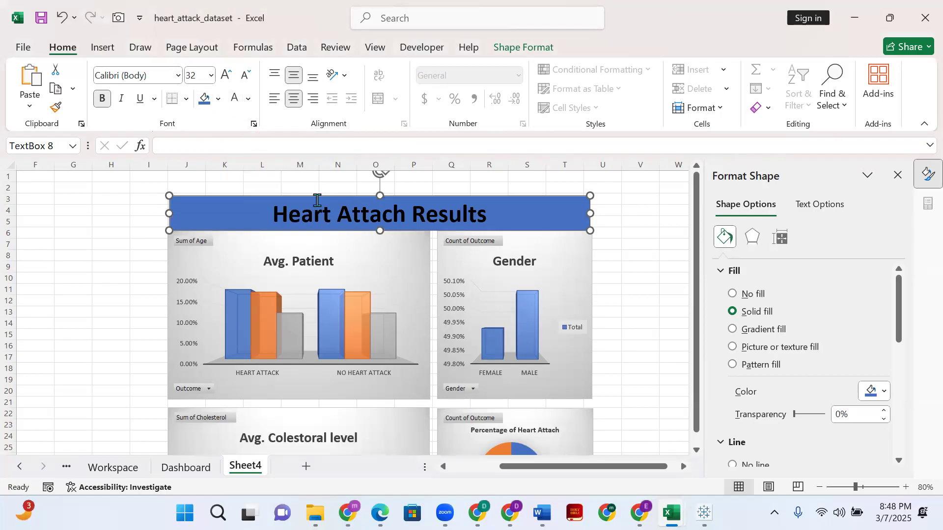
# - Apply the orange theme color to the word "Heart" and to the rest of the title text
pyautogui.click(248, 99)
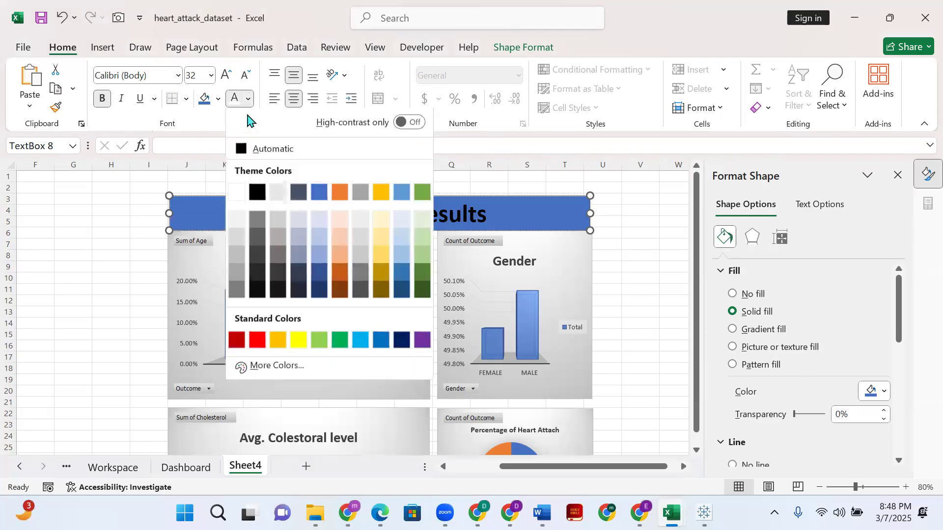
pyautogui.click(339, 197)
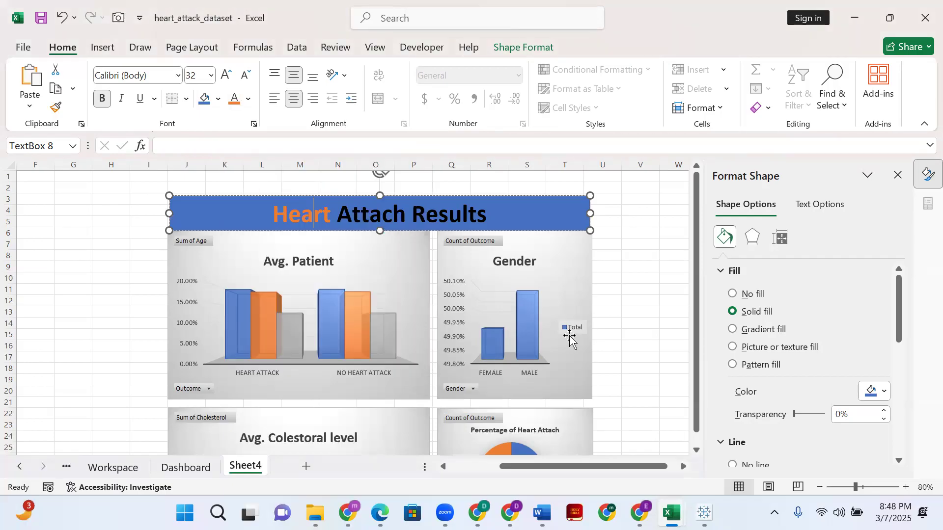
pyautogui.tripleClick(377, 212)
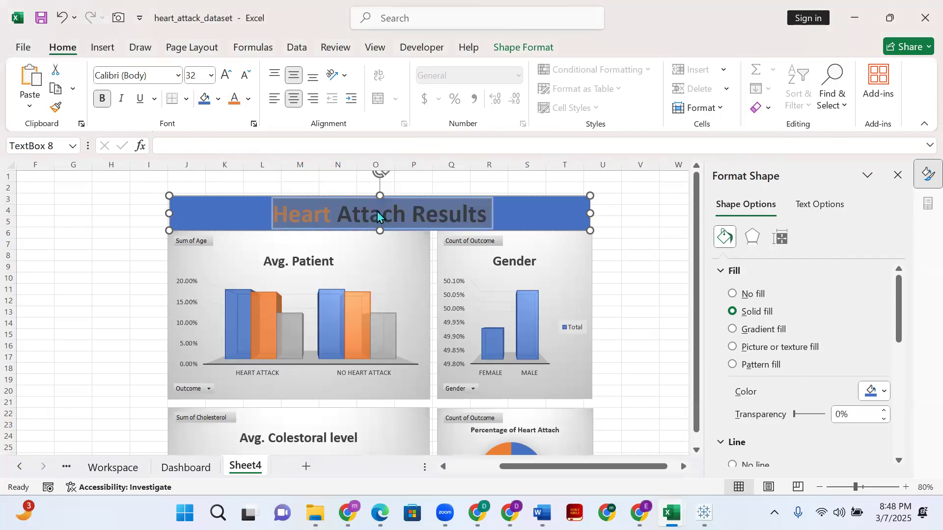
pyautogui.click(234, 101)
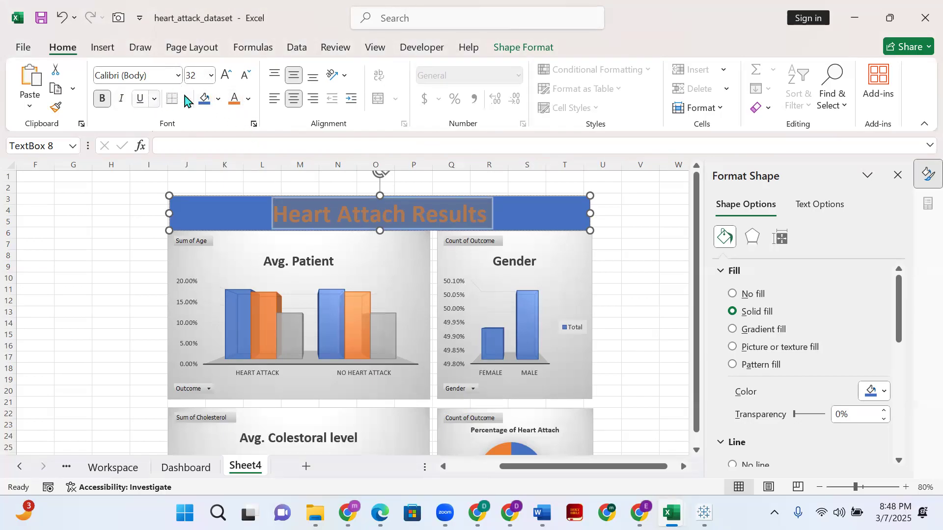
# - Color the whole title light gray, undo the last two font color changes, and reapply the light gray
pyautogui.click(248, 99)
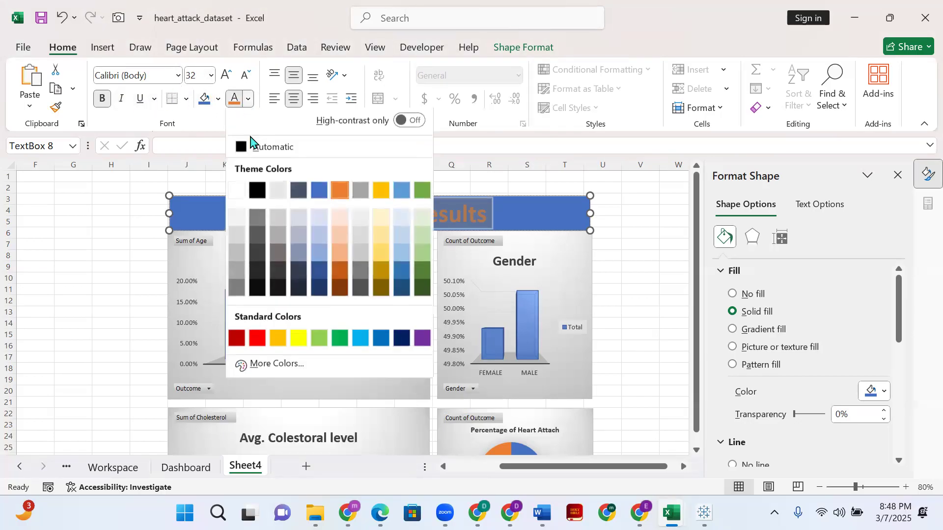
pyautogui.click(277, 195)
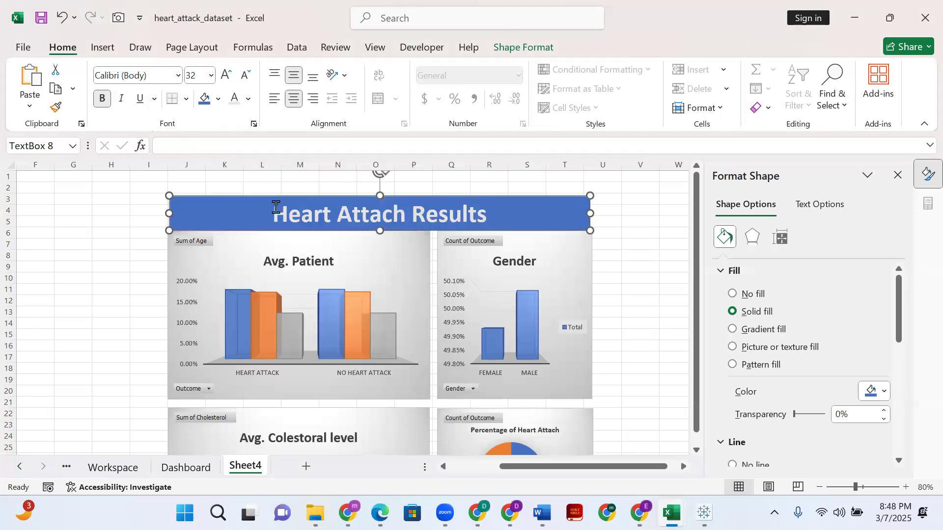
pyautogui.click(588, 287)
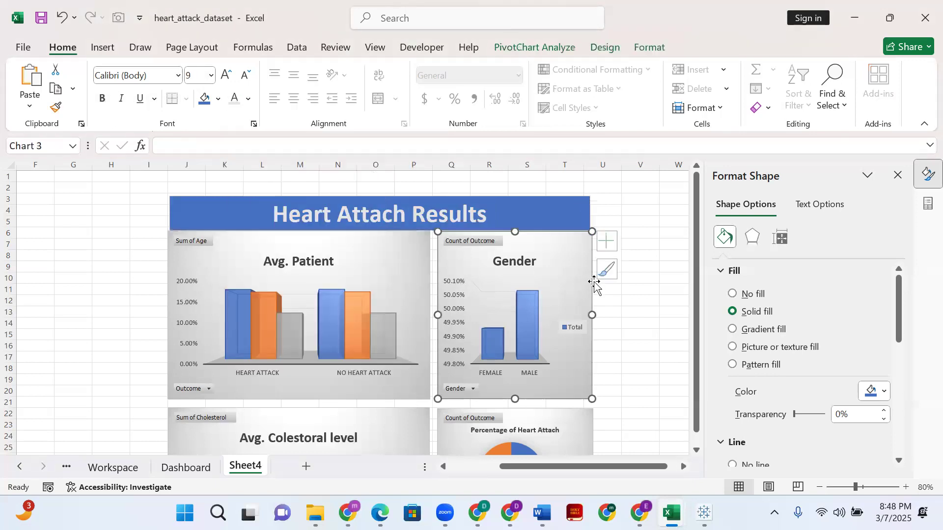
pyautogui.click(652, 311)
pyautogui.hotkey('ctrl', 'z')
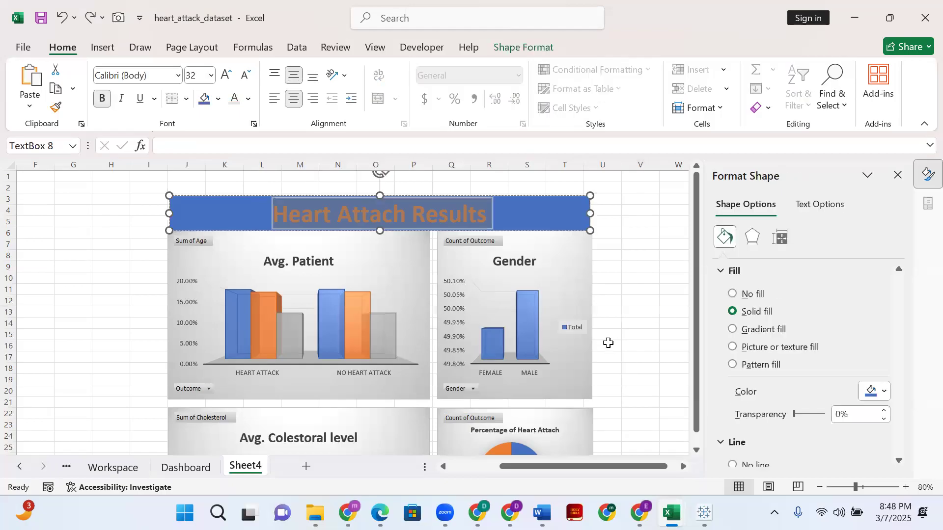
pyautogui.hotkey('ctrl', 'z')
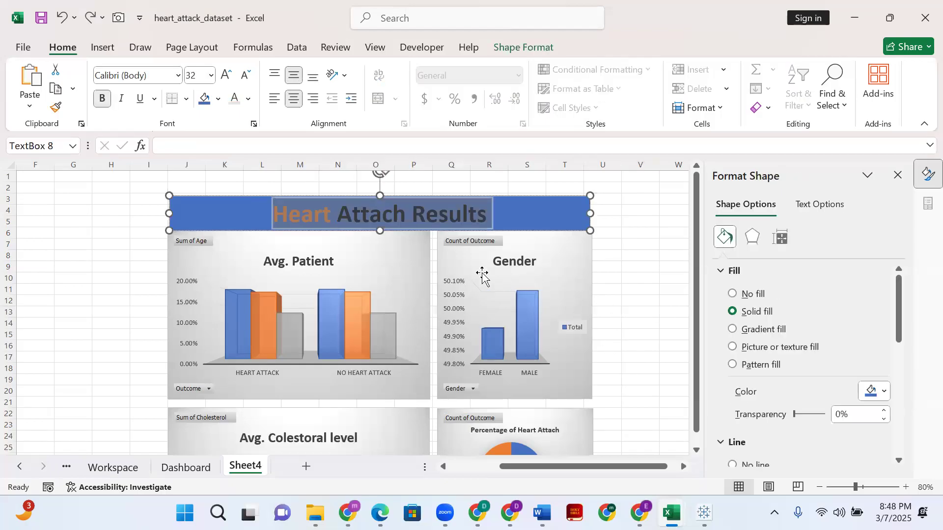
pyautogui.click(236, 100)
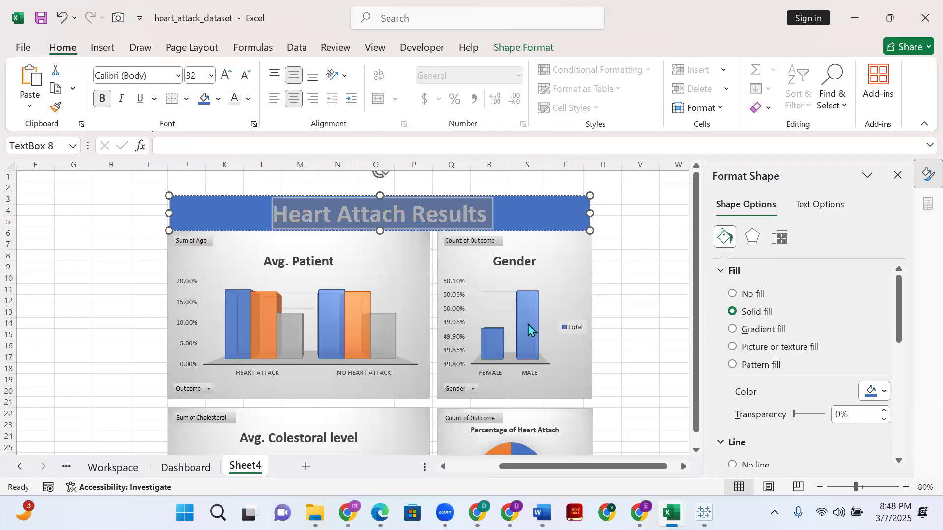
pyautogui.click(607, 290)
# - Widen the title banner slightly on its right side to reach the right edge of the Gender chart
pyautogui.click(574, 220)
pyautogui.moveTo(590, 210); pyautogui.dragTo(594, 210)
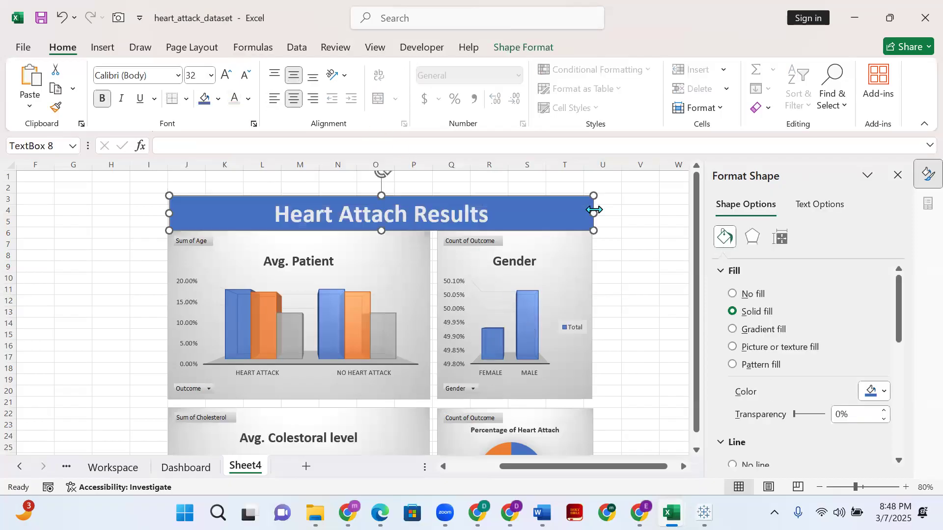
pyautogui.click(672, 256)
pyautogui.click(567, 204)
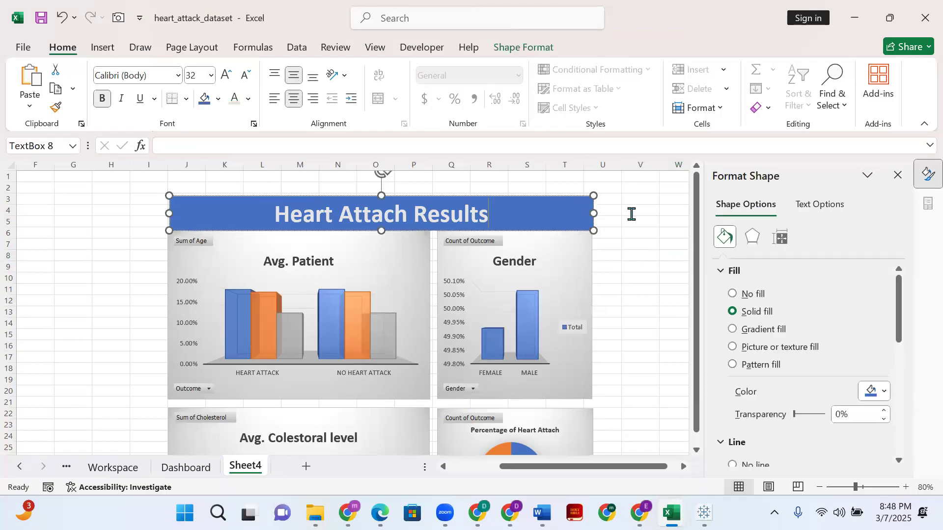
# - Nudge the title banner left in two small steps to line it up with the outer edges of the charts
pyautogui.click(586, 196)
pyautogui.press('Left')
pyautogui.click(624, 196)
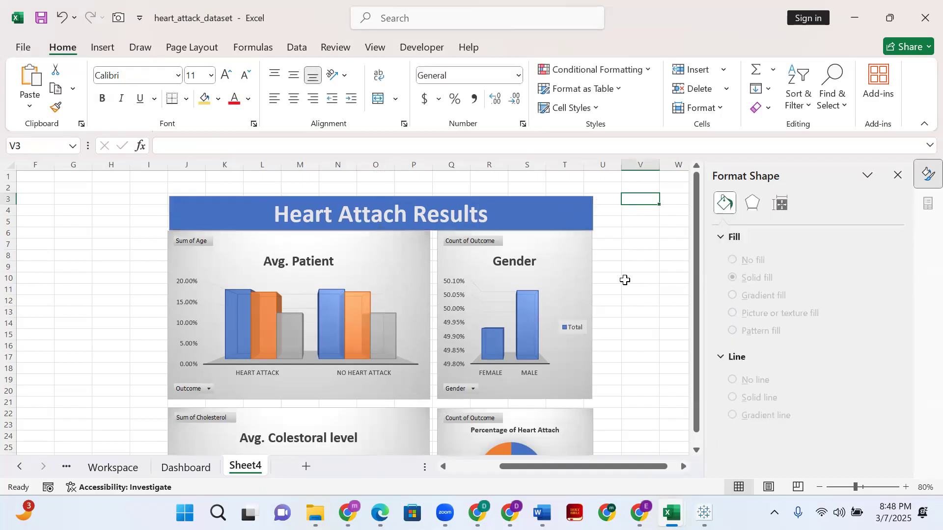
pyautogui.click(589, 200)
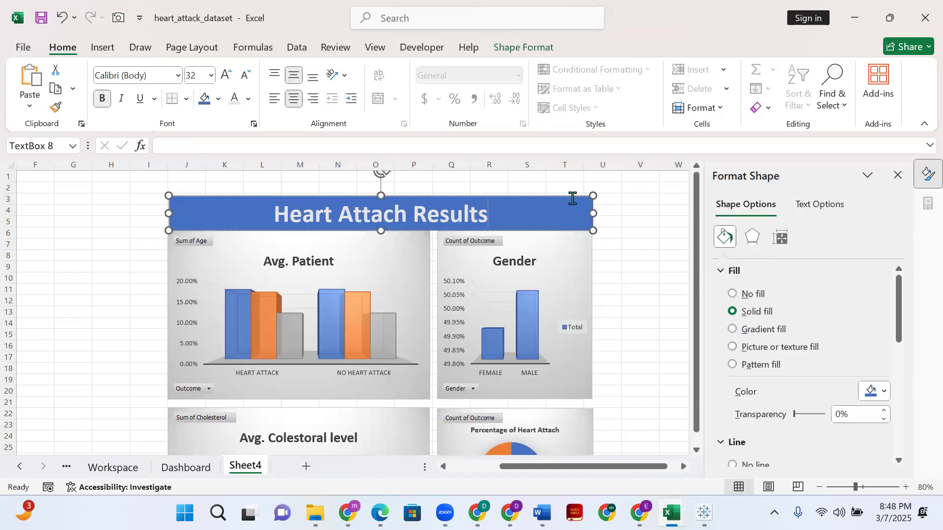
pyautogui.click(579, 196)
pyautogui.press('Left')
pyautogui.click(635, 211)
pyautogui.click(641, 281)
# - Fill the entire sheet background with gray, then replace it with the lightest gold theme color
pyautogui.scroll(-11, 492, 227)
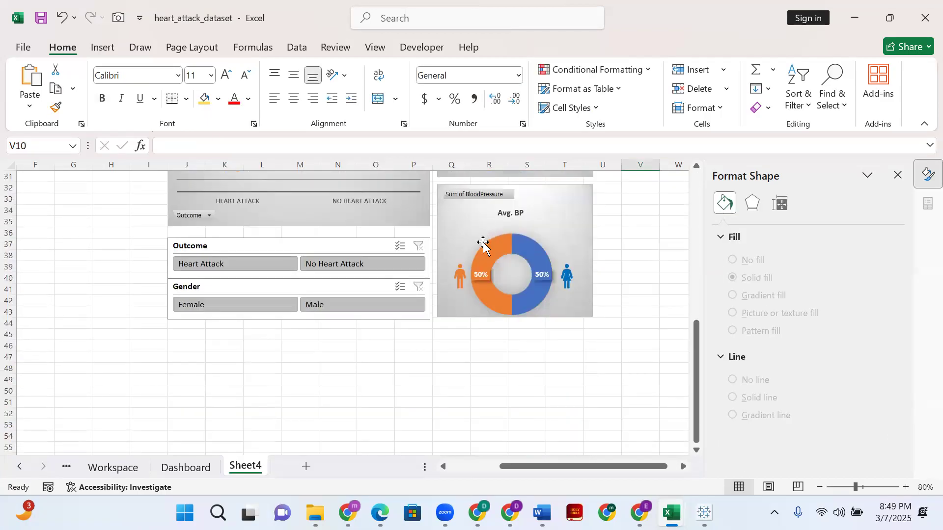
pyautogui.scroll(9, 506, 337)
pyautogui.scroll(2, 505, 341)
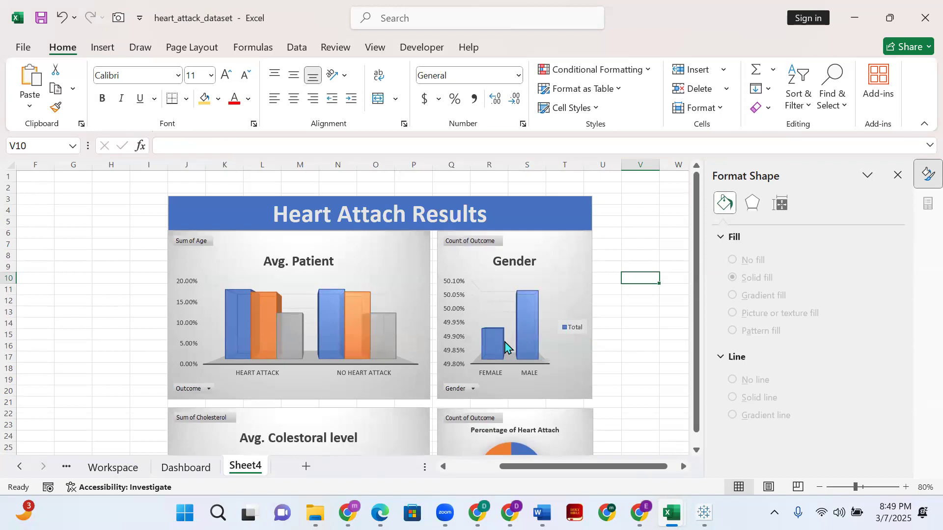
pyautogui.scroll(-4, 506, 347)
pyautogui.scroll(4, 348, 291)
pyautogui.click(10, 166)
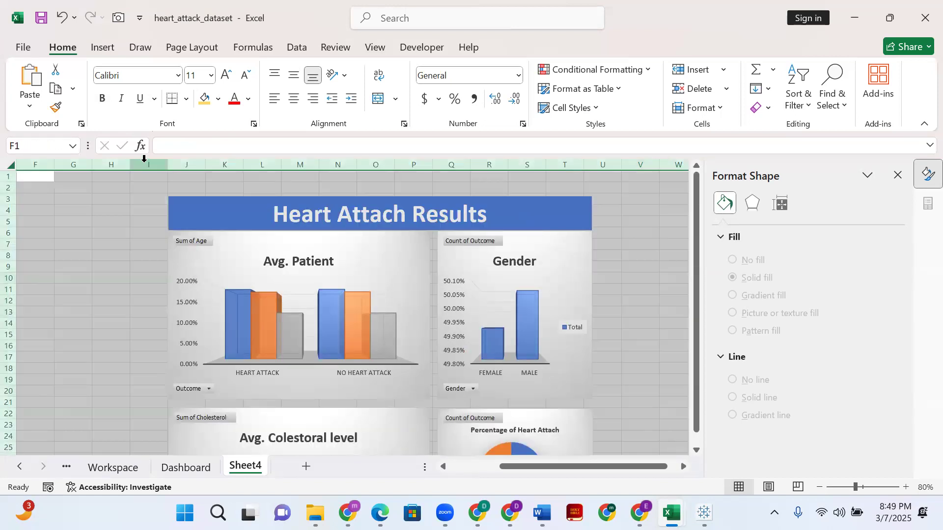
pyautogui.click(218, 99)
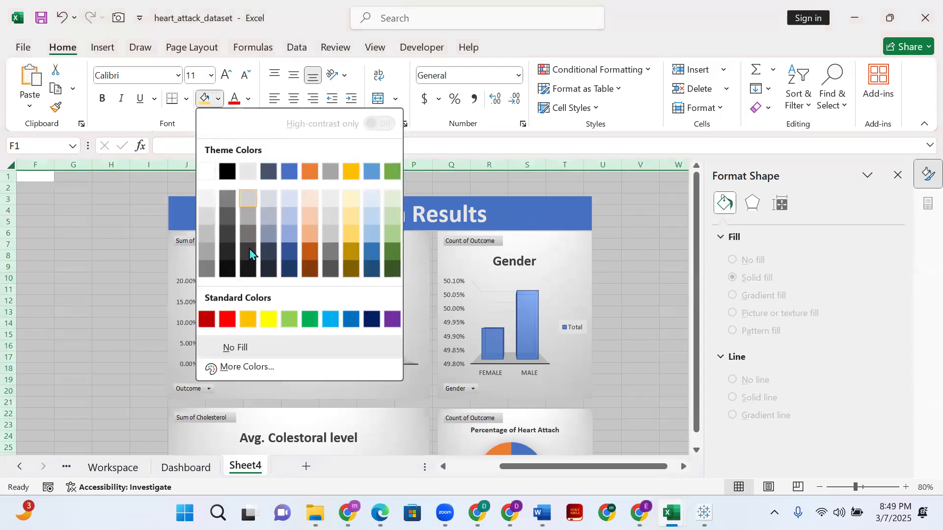
pyautogui.click(245, 205)
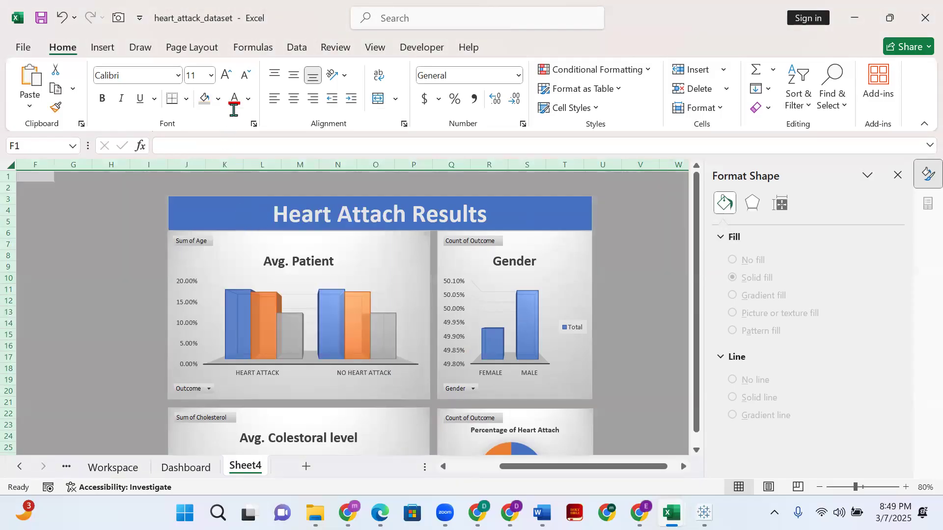
pyautogui.click(219, 98)
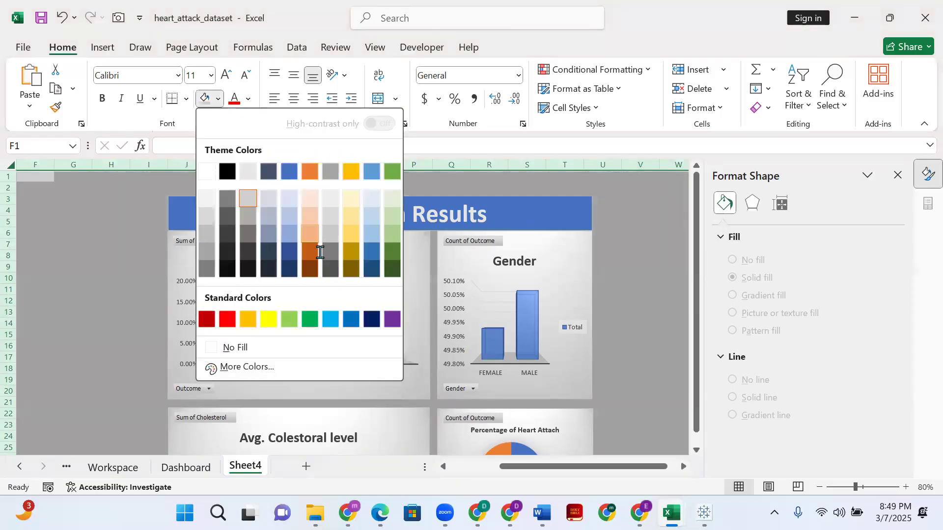
pyautogui.click(350, 200)
pyautogui.click(254, 183)
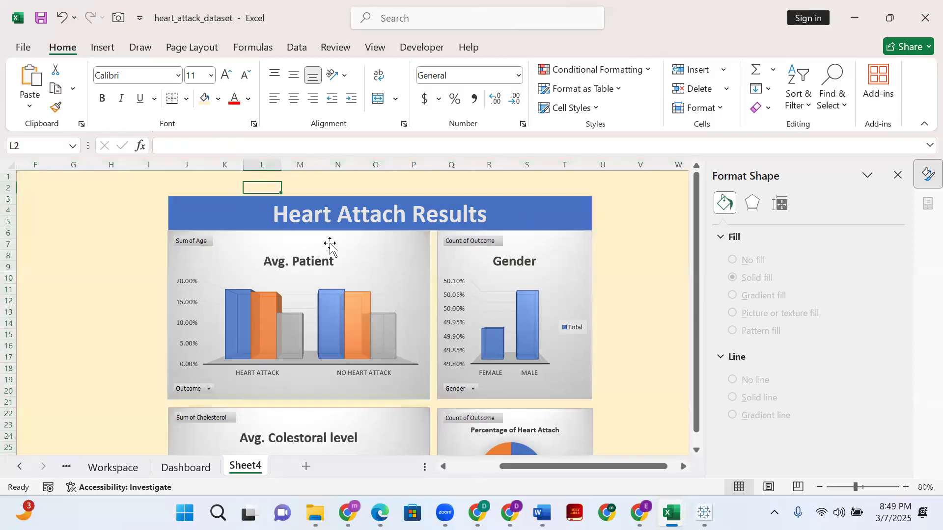
# - Apply the smallest light blue glow variation to the Avg. Patient chart
pyautogui.click(218, 241)
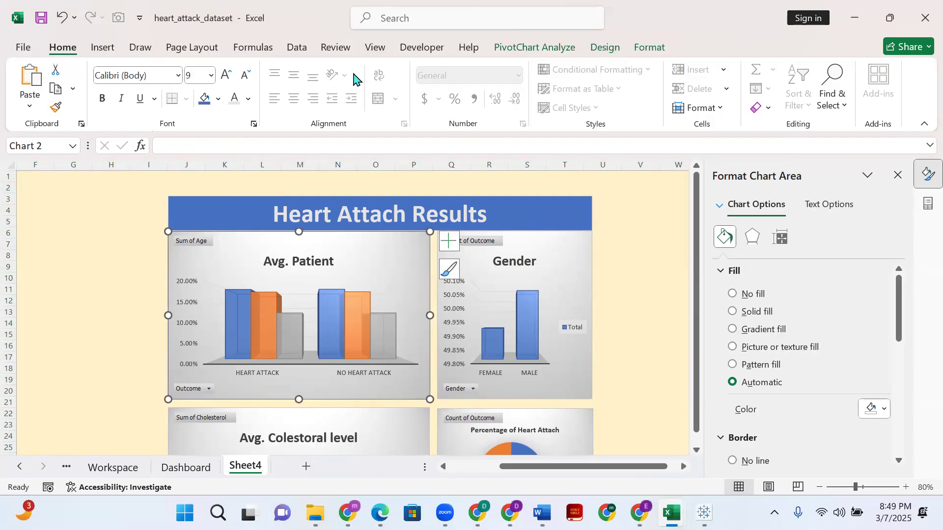
pyautogui.click(549, 49)
pyautogui.click(605, 48)
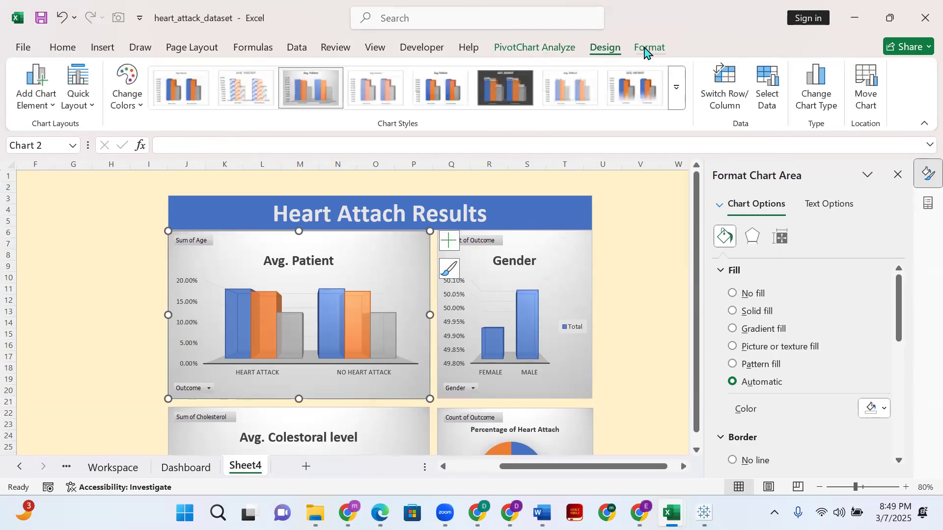
pyautogui.click(647, 48)
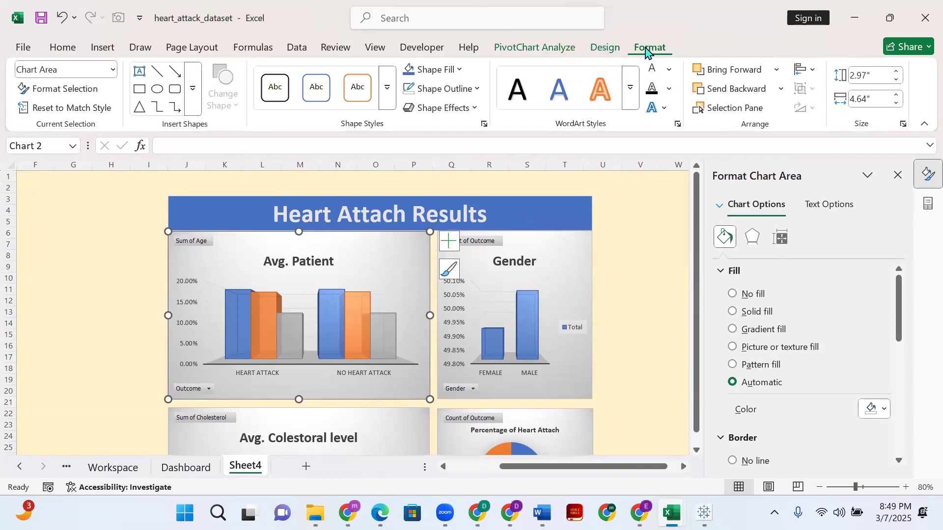
pyautogui.click(475, 111)
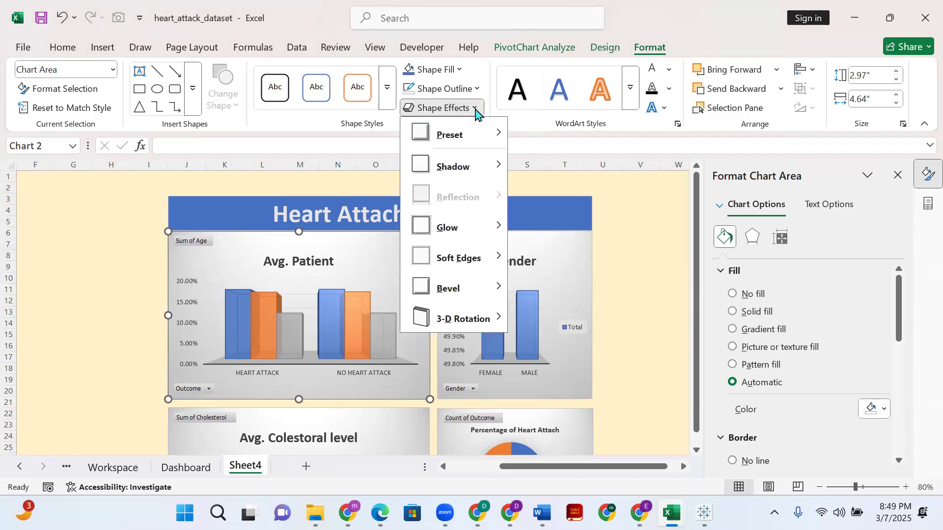
pyautogui.moveTo(458, 231)
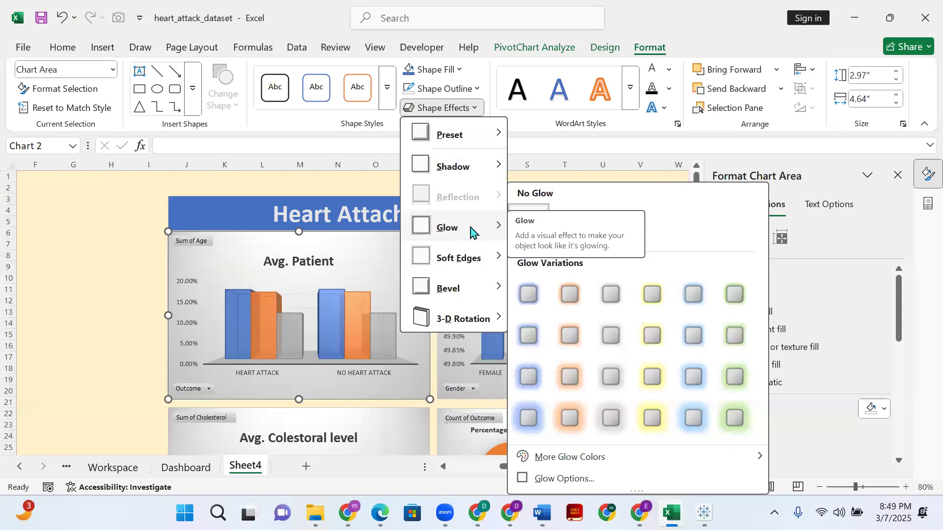
pyautogui.click(701, 302)
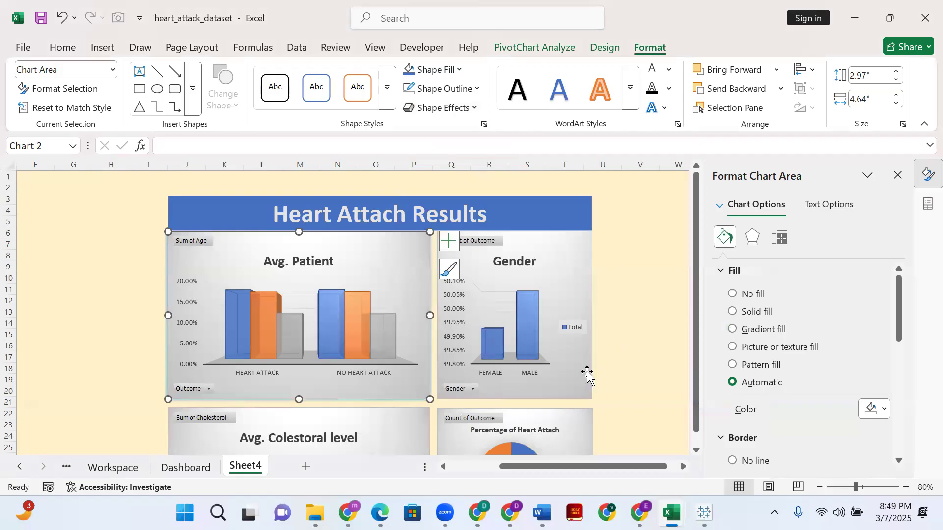
# - Apply a small blue glow effect to the Gender chart and the Avg. Colestoral level chart
pyautogui.click(591, 386)
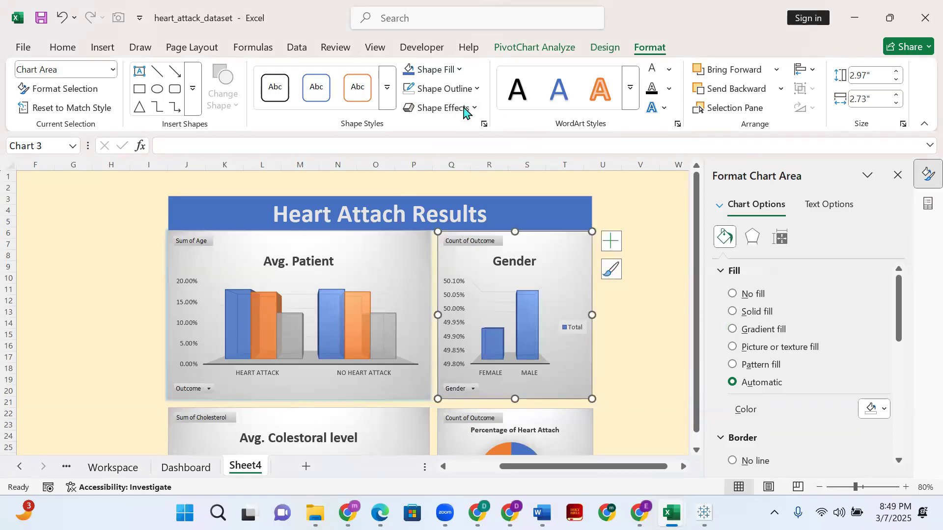
pyautogui.click(444, 112)
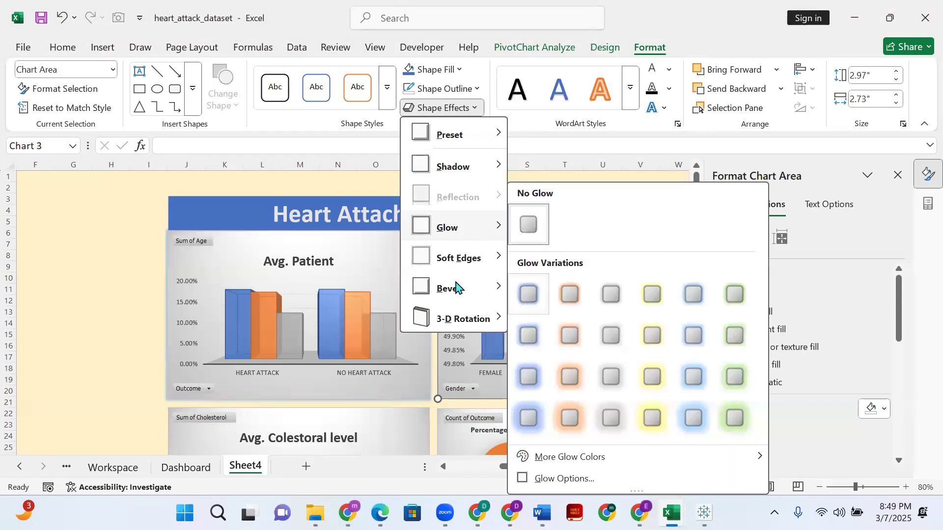
pyautogui.click(450, 414)
pyautogui.click(391, 420)
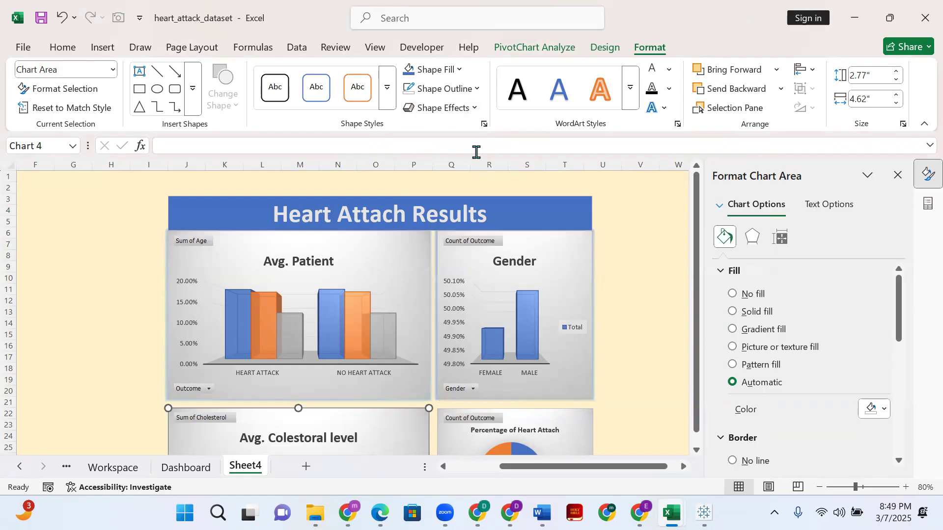
pyautogui.click(465, 108)
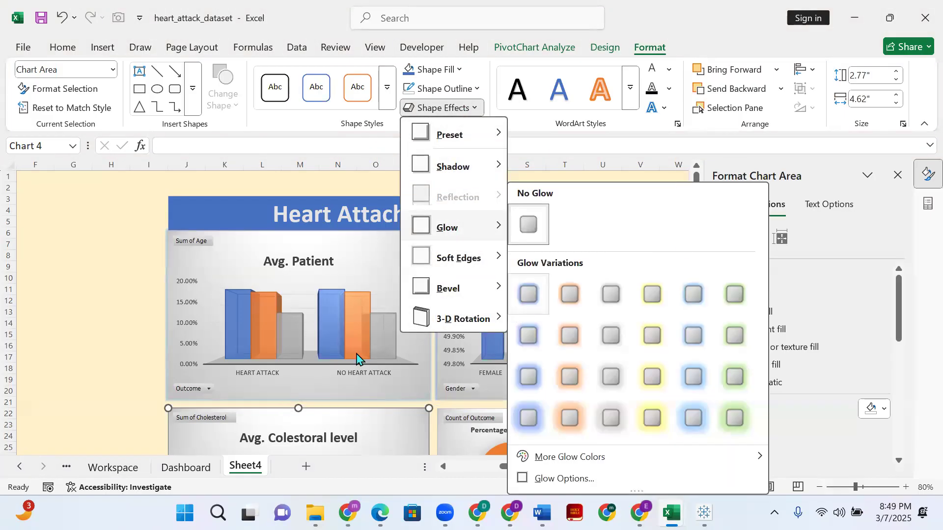
pyautogui.scroll(-5, 602, 337)
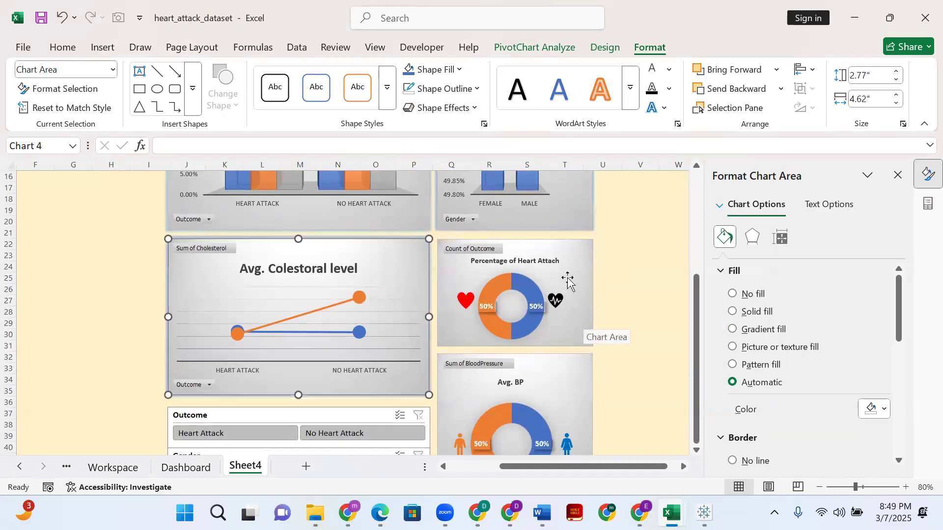
# - Give the Percentage of Heart Attach chart a small blue glow matching the other charts
pyautogui.click(584, 241)
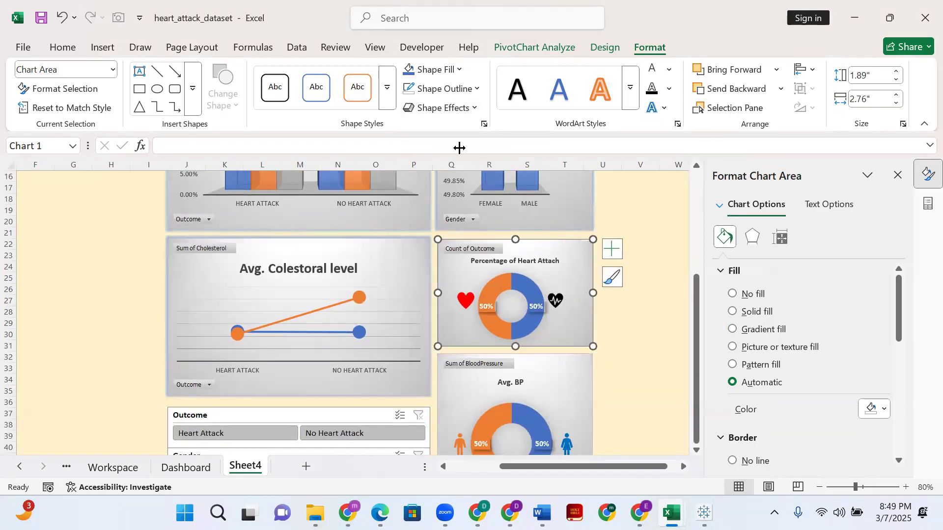
pyautogui.click(435, 108)
pyautogui.moveTo(474, 230)
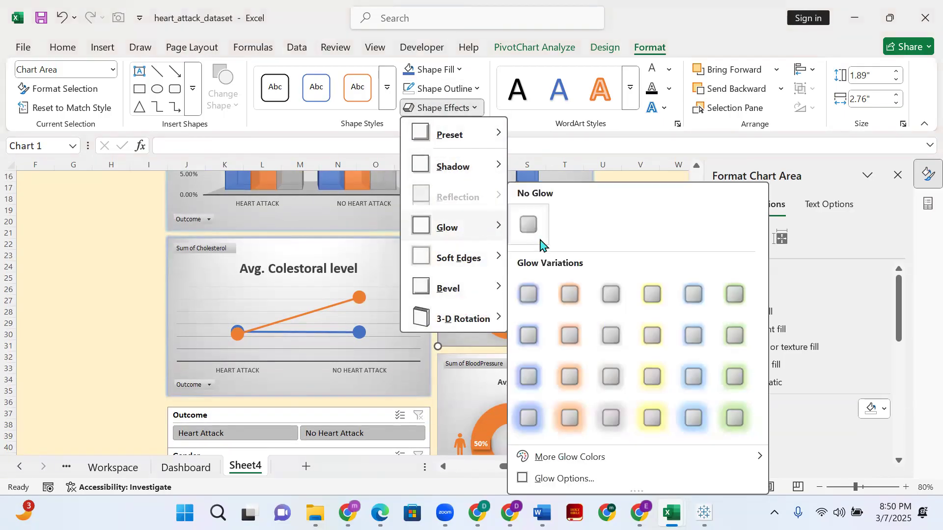
pyautogui.click(135, 416)
pyautogui.click(136, 405)
# - Add a small blue glow effect around the Avg. BP chart
pyautogui.scroll(-3, 519, 416)
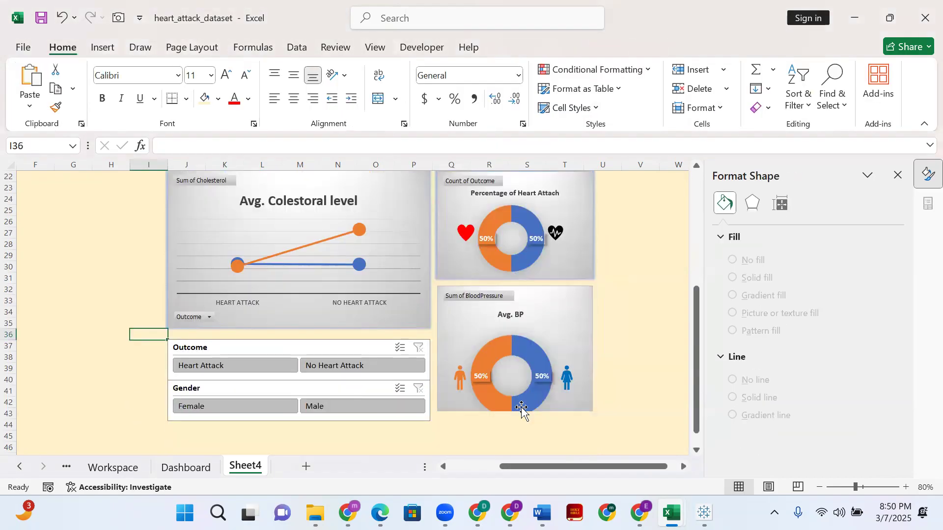
pyautogui.click(575, 278)
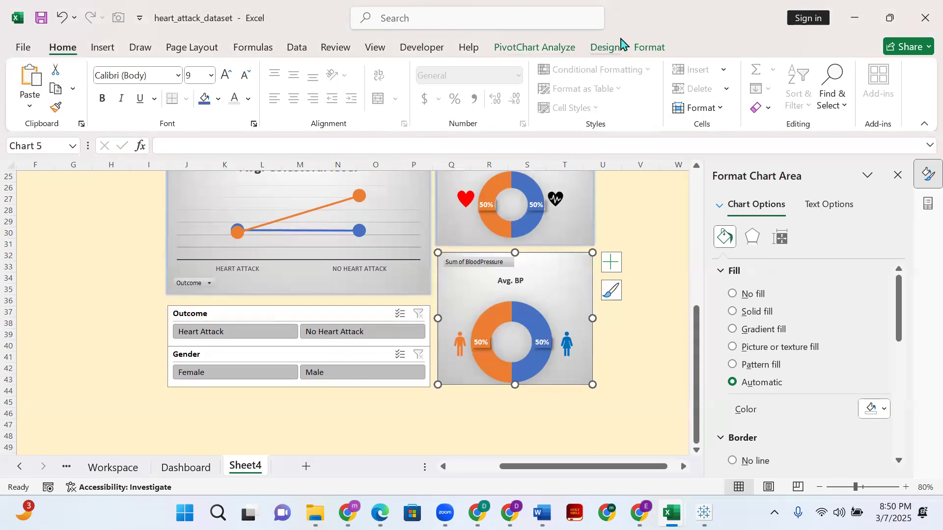
pyautogui.click(649, 48)
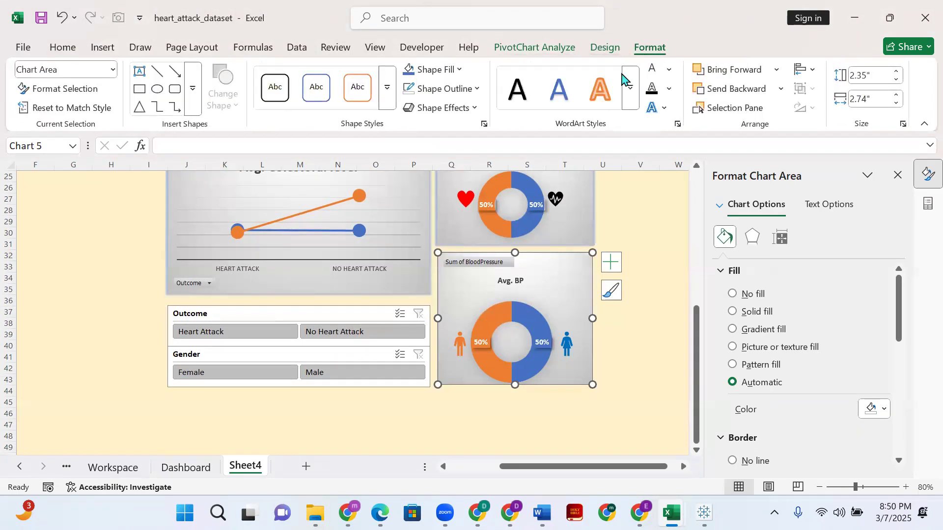
pyautogui.click(470, 108)
pyautogui.moveTo(454, 233)
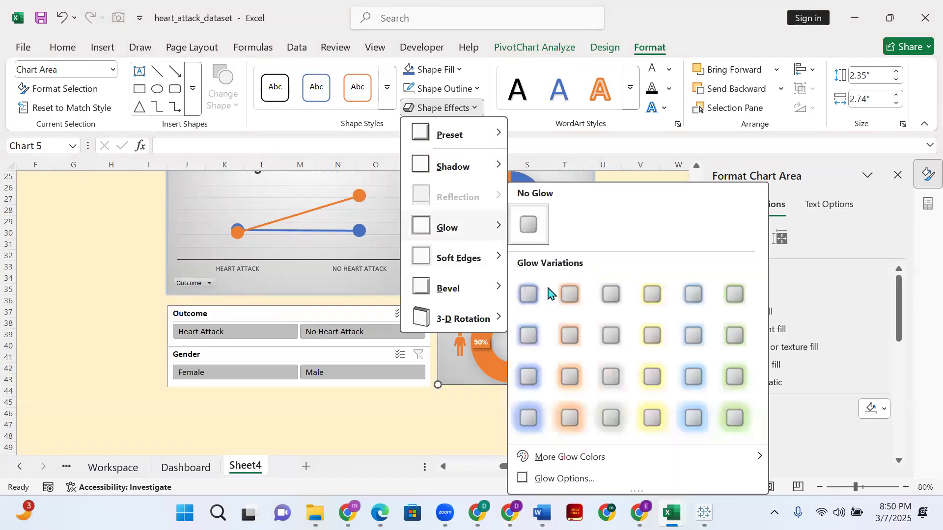
pyautogui.click(295, 400)
# - Close the chart formatting options, check the whole dashboard, and deselect the Avg. BP chart
pyautogui.scroll(8, 479, 415)
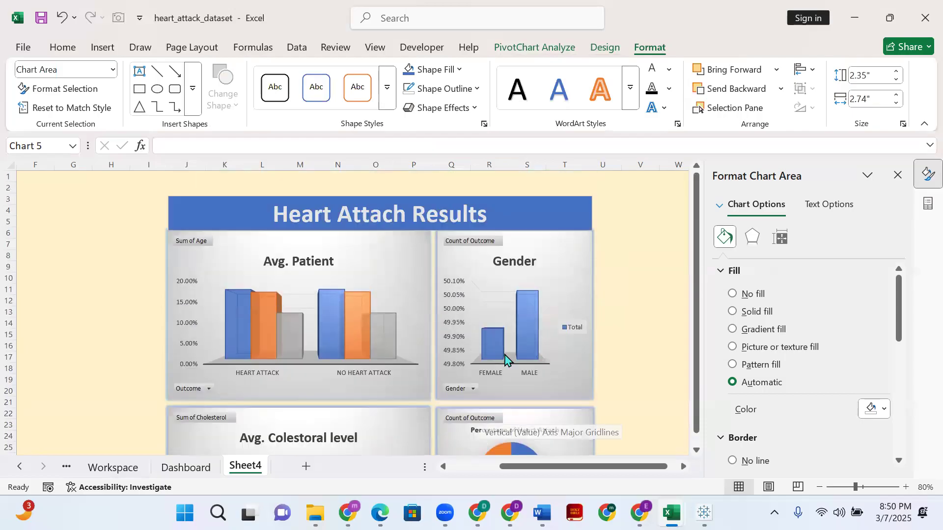
pyautogui.click(898, 176)
pyautogui.scroll(-4, 603, 265)
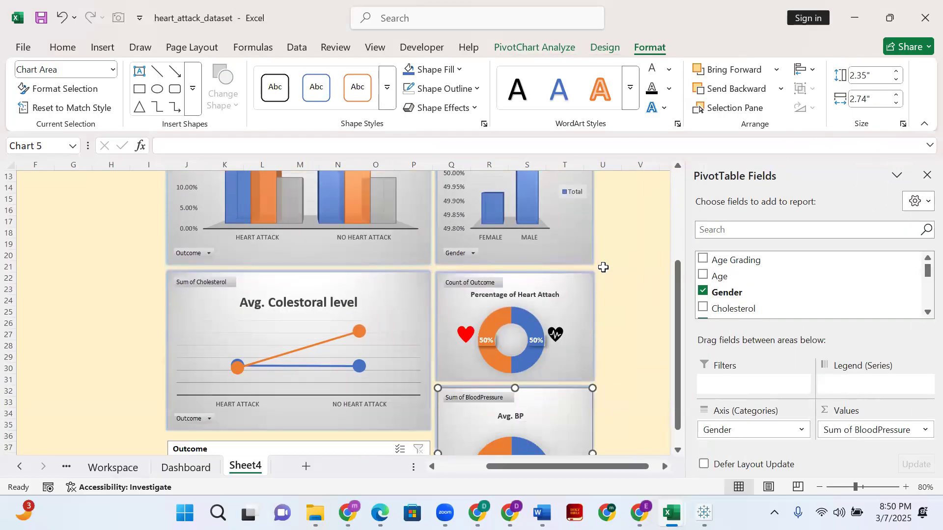
pyautogui.scroll(-4, 603, 267)
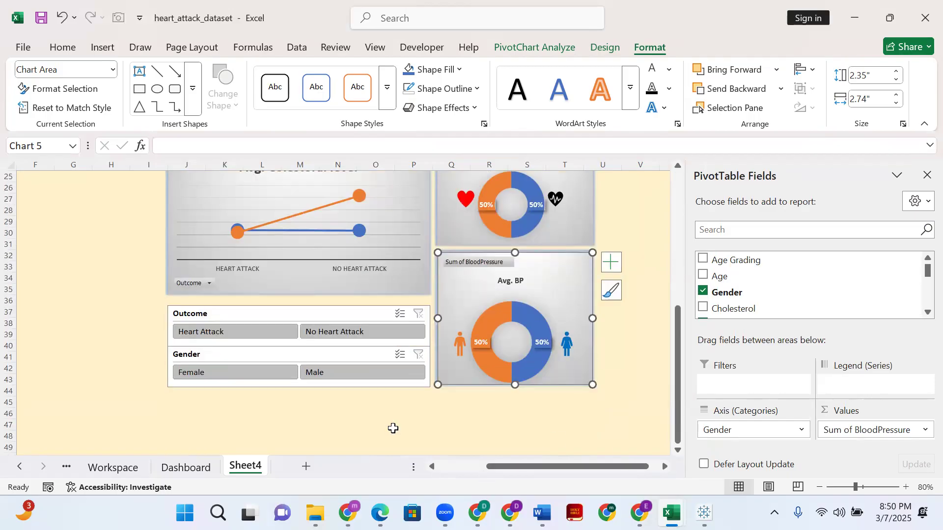
pyautogui.scroll(8, 393, 427)
pyautogui.click(113, 243)
# - Widen the title banner slightly on both sides to match the outer edges of the glowing charts
pyautogui.click(169, 213)
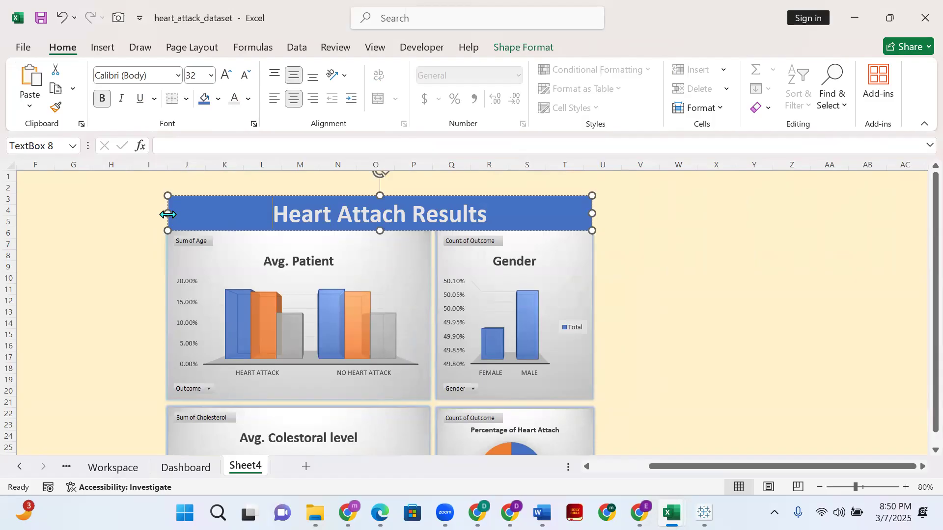
pyautogui.moveTo(168, 214); pyautogui.dragTo(164, 214)
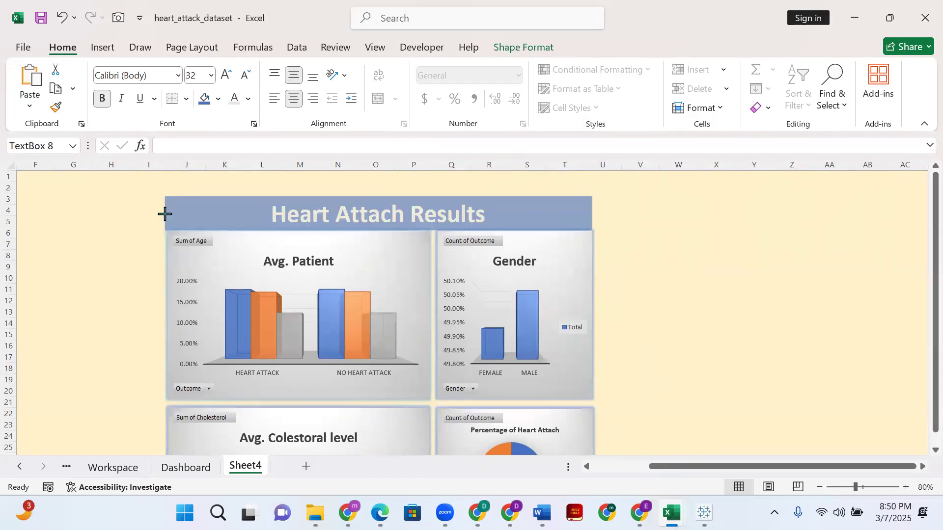
pyautogui.moveTo(165, 213); pyautogui.dragTo(164, 213)
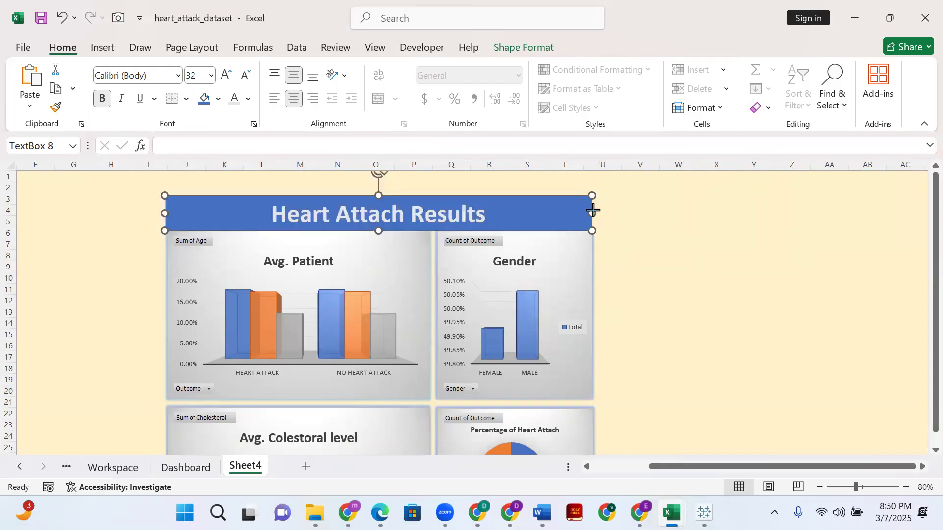
pyautogui.moveTo(593, 210); pyautogui.dragTo(595, 210)
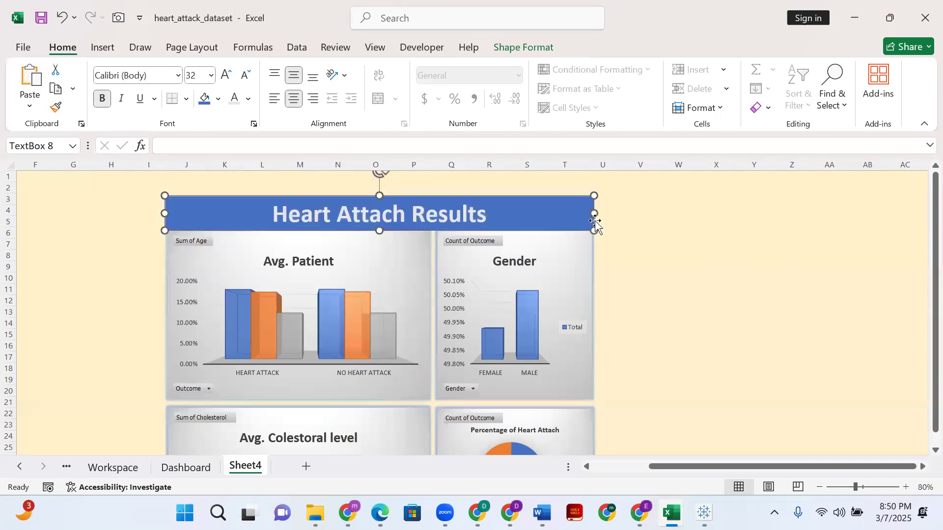
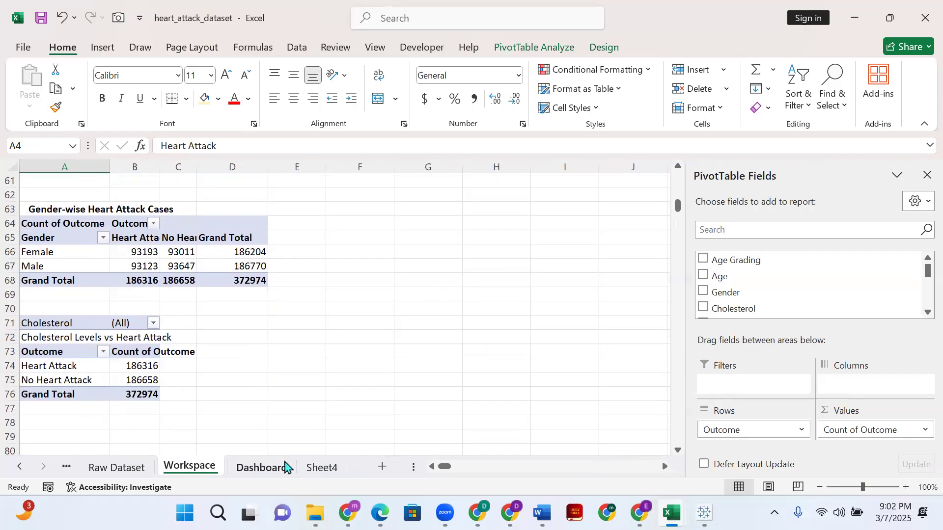
# - Review the charts on Sheet4 and compare them with the charts and slicers on the Dashboard sheet
pyautogui.click(317, 467)
pyautogui.scroll(-2, 424, 362)
pyautogui.scroll(-1, 423, 361)
pyautogui.scroll(3, 419, 352)
pyautogui.scroll(-2, 384, 349)
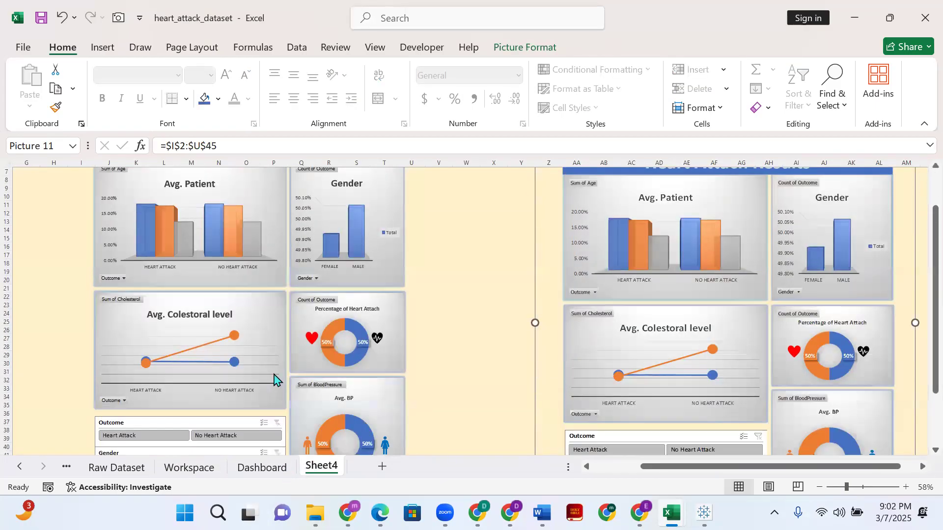
pyautogui.click(260, 467)
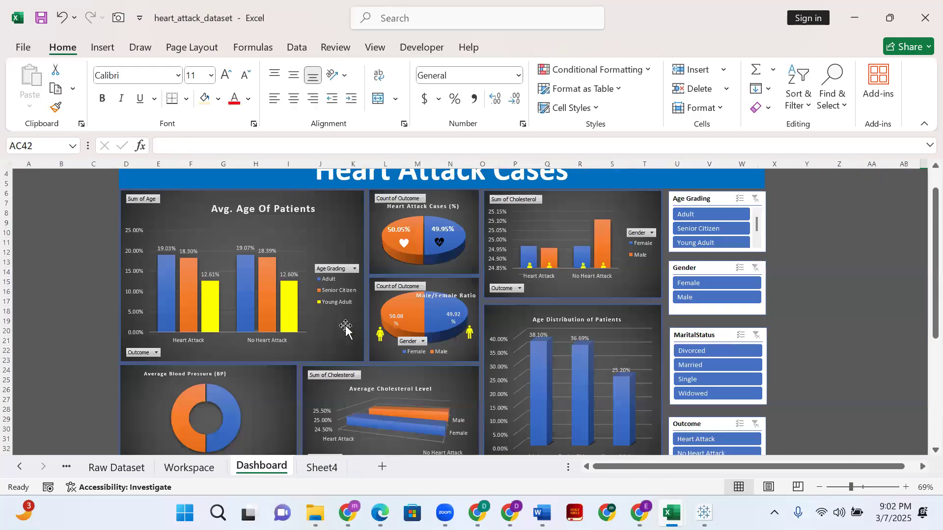
pyautogui.scroll(-6, 349, 326)
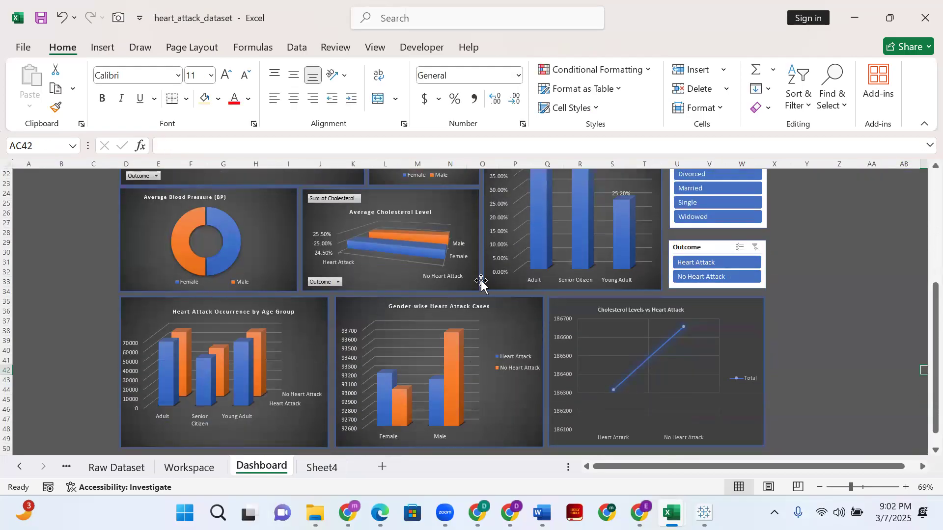
pyautogui.scroll(6, 423, 305)
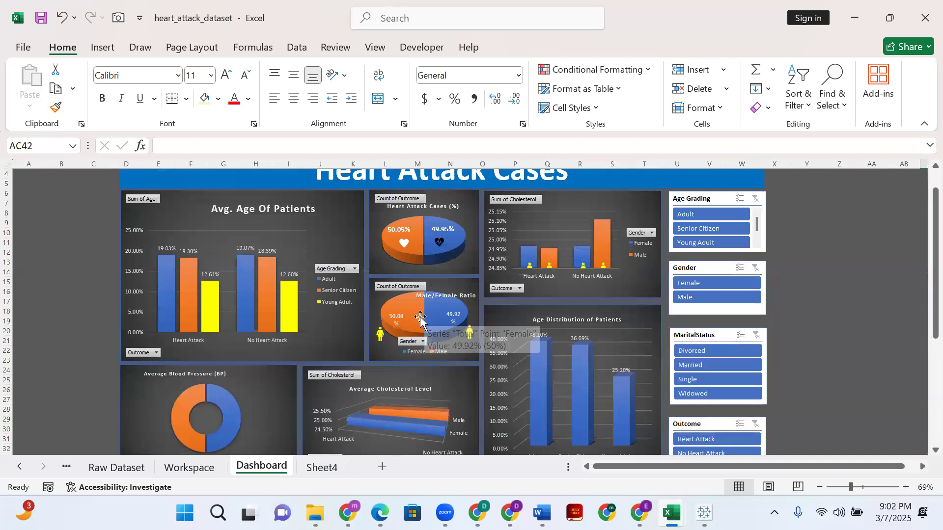
# - Return to Sheet4 and inspect the Avg. Patient and Percentage of Heart Attach charts
pyautogui.click(226, 225)
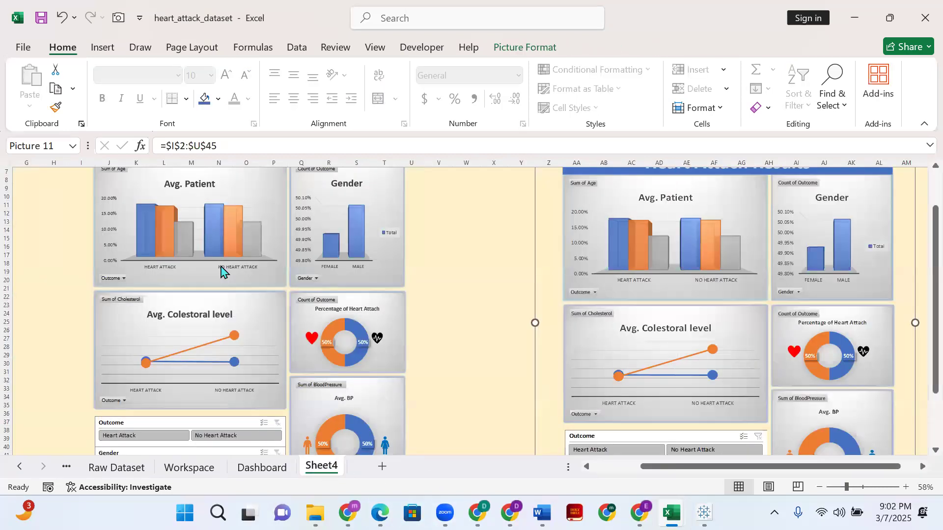
pyautogui.scroll(1, 225, 249)
pyautogui.click(262, 277)
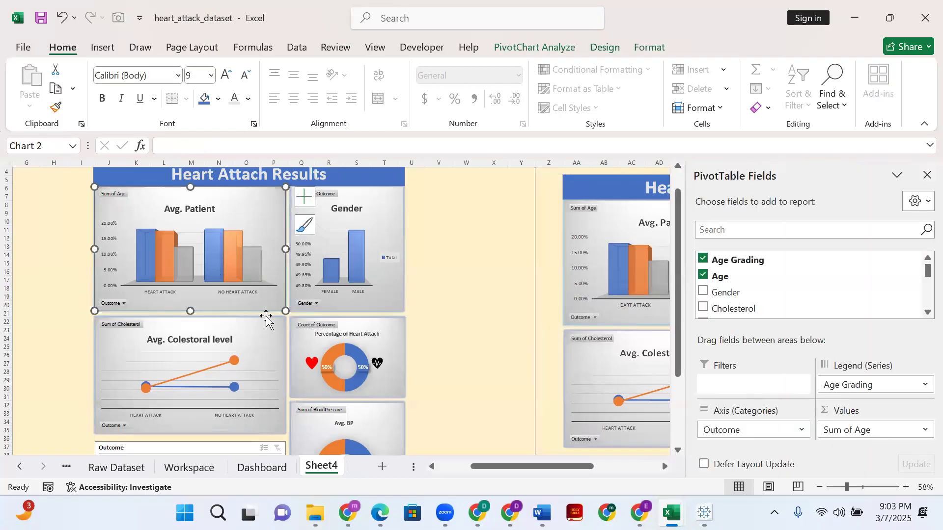
pyautogui.click(393, 328)
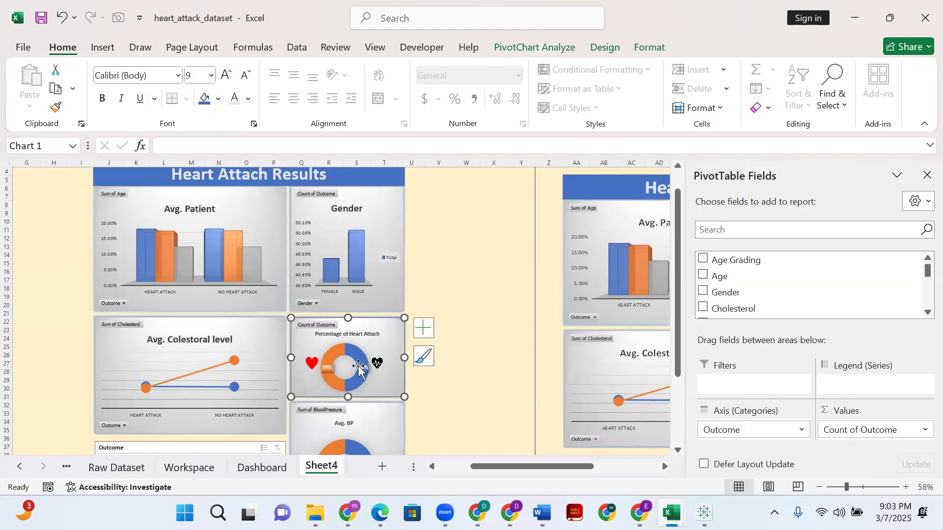
# - Zoom the Dashboard sheet out to 39% and look over the entire dashboard
pyautogui.click(246, 472)
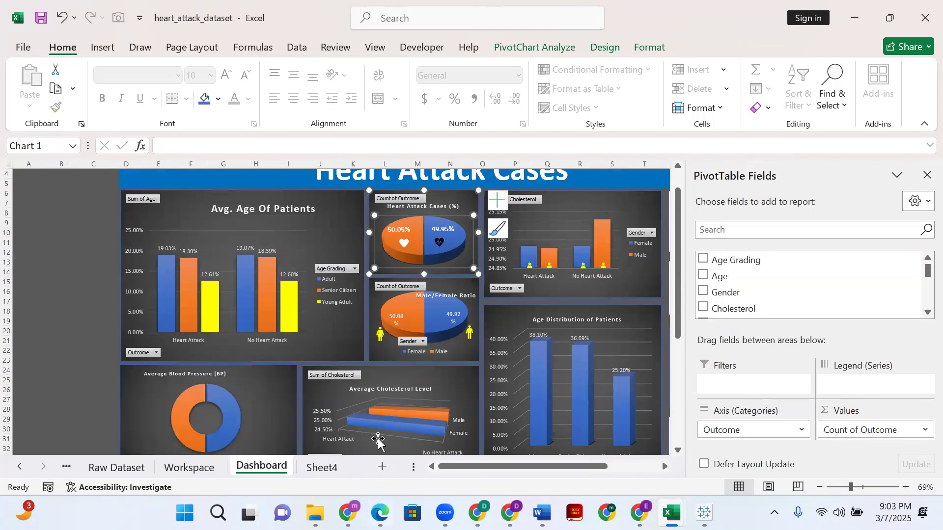
pyautogui.scroll(-2, 257, 394)
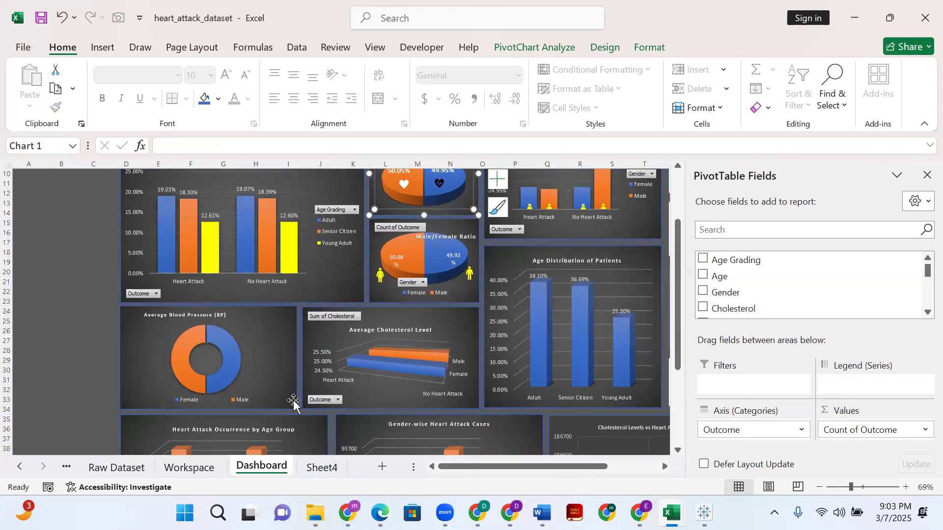
pyautogui.scroll(-6, 399, 415)
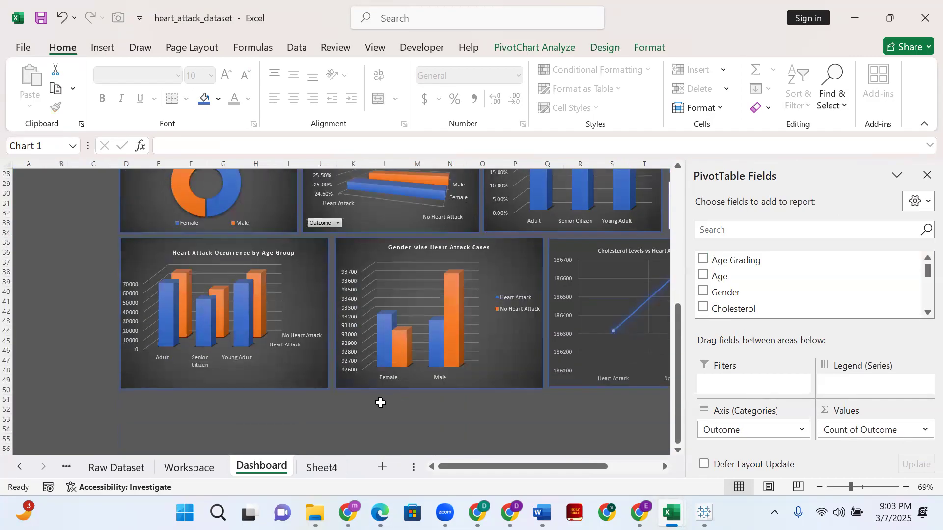
pyautogui.scroll(6, 369, 420)
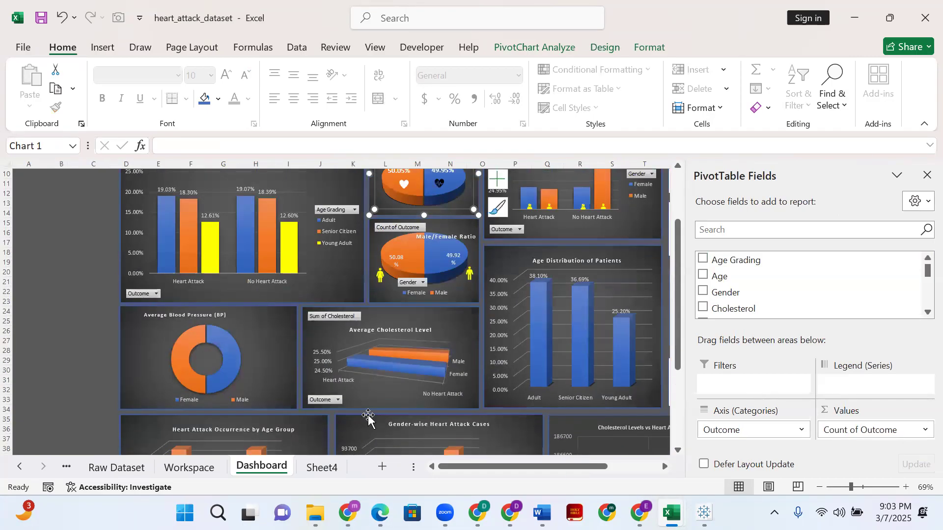
pyautogui.click(842, 487)
pyautogui.scroll(-1, 488, 385)
pyautogui.scroll(1, 489, 385)
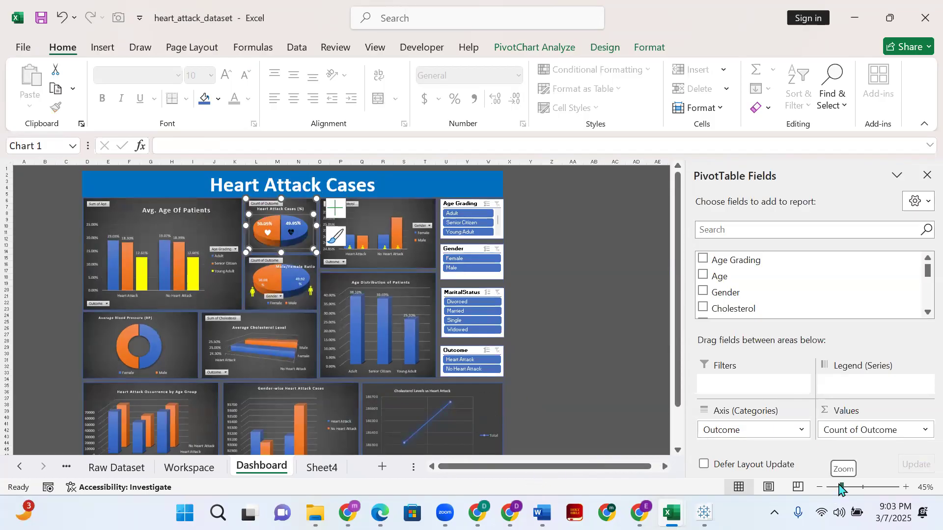
pyautogui.moveTo(841, 489); pyautogui.dragTo(838, 489)
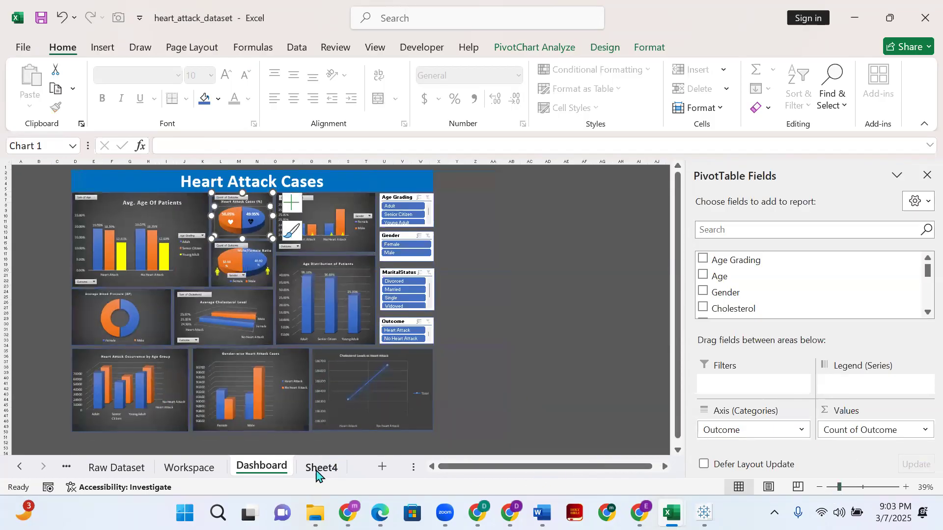
# - Compare the Sheet4 layout with the Dashboard sheet once more and deselect the Heart Attack Cases (%) chart
pyautogui.click(317, 473)
pyautogui.scroll(-6, 269, 283)
pyautogui.scroll(7, 267, 290)
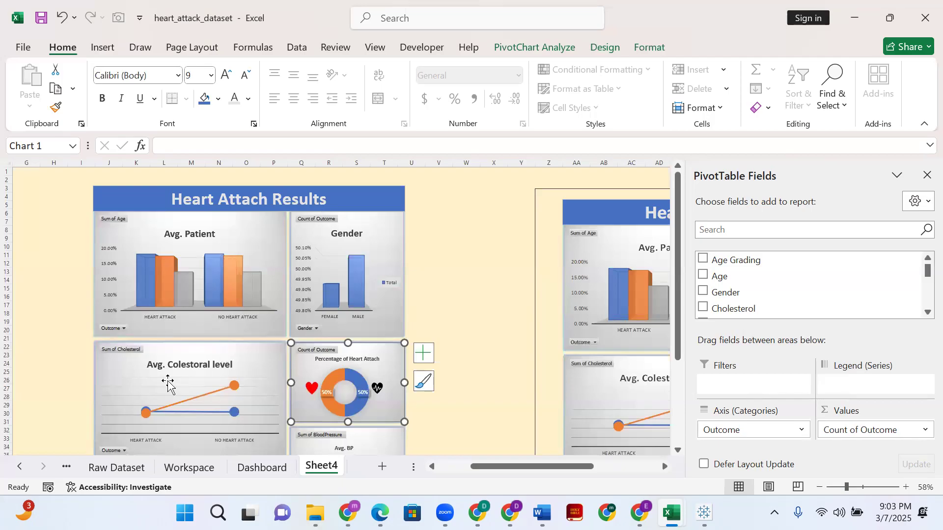
pyautogui.scroll(-3, 168, 383)
pyautogui.click(261, 467)
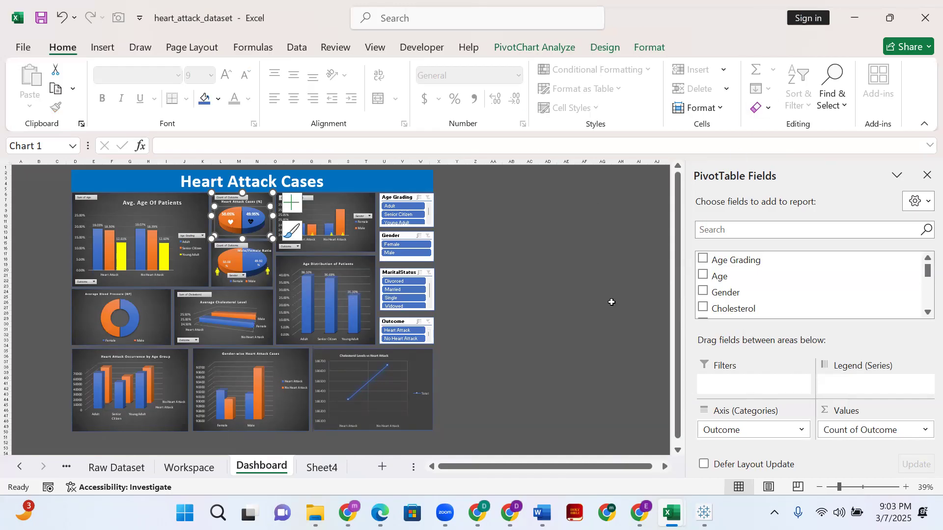
pyautogui.click(497, 348)
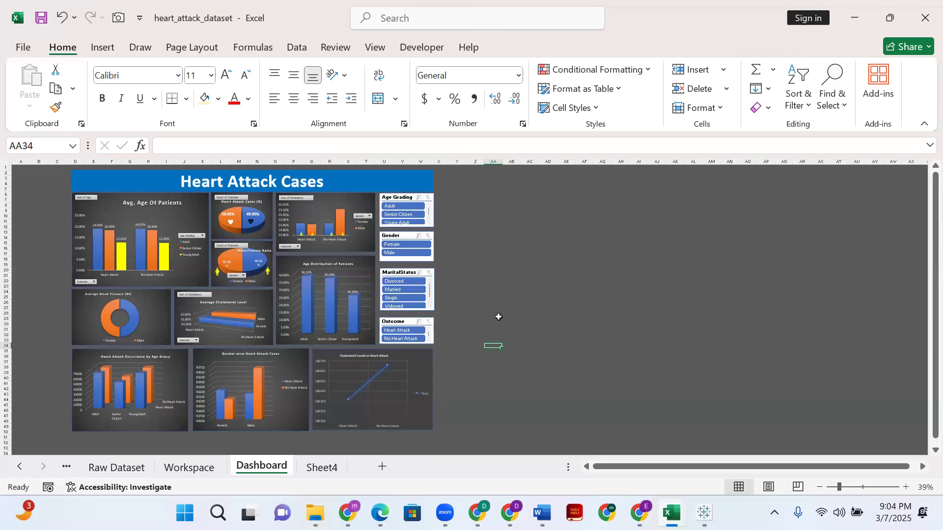
# - Check the Raw Dataset and Workspace sheets and select free cell A80 beneath the last Workspace pivot table
pyautogui.click(120, 468)
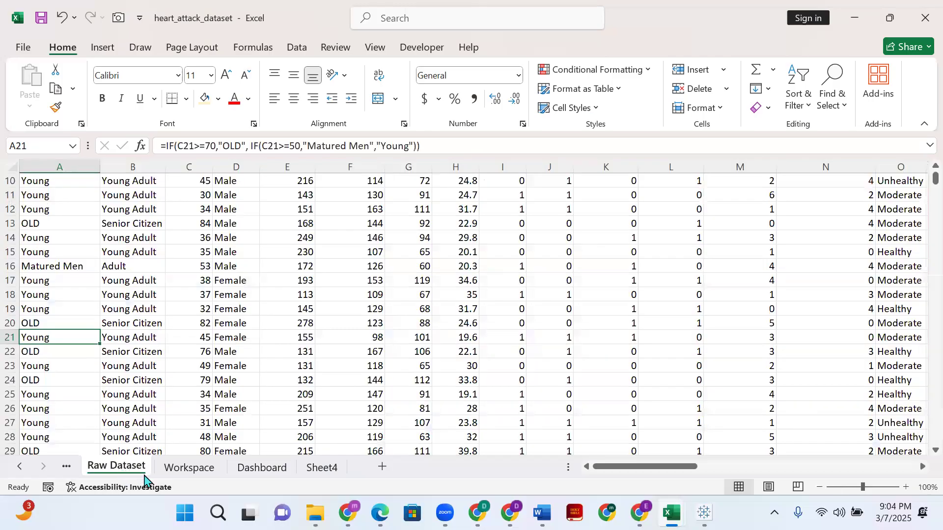
pyautogui.click(192, 467)
pyautogui.scroll(-20, 197, 373)
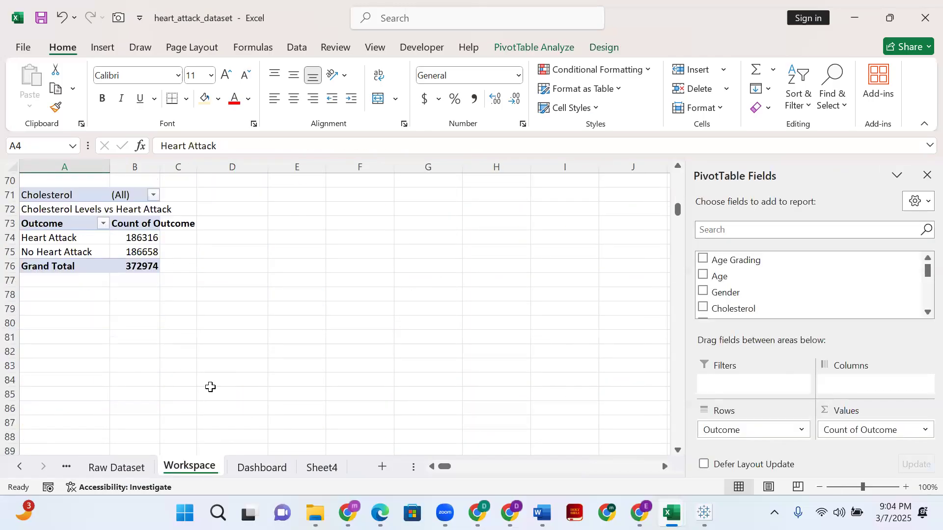
pyautogui.scroll(1, 90, 309)
pyautogui.click(91, 278)
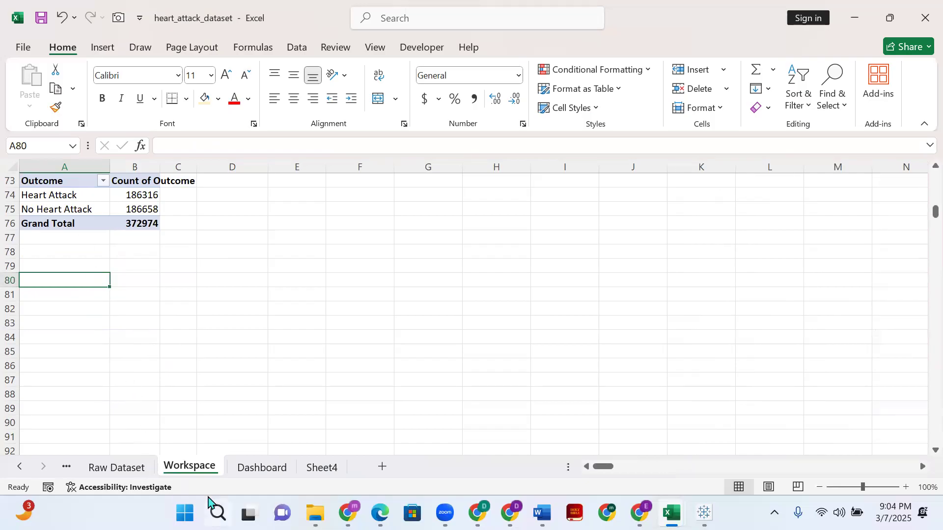
# - Examine the column headers of the Raw Dataset sheet, highlighting the BloodPressure and Age Grading columns
pyautogui.click(116, 468)
pyautogui.click(211, 320)
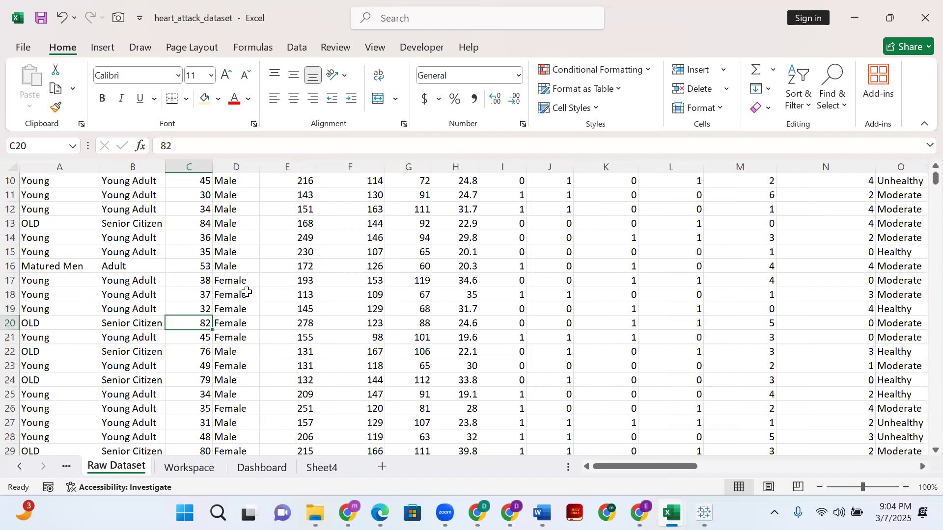
pyautogui.scroll(3, 246, 292)
pyautogui.click(319, 309)
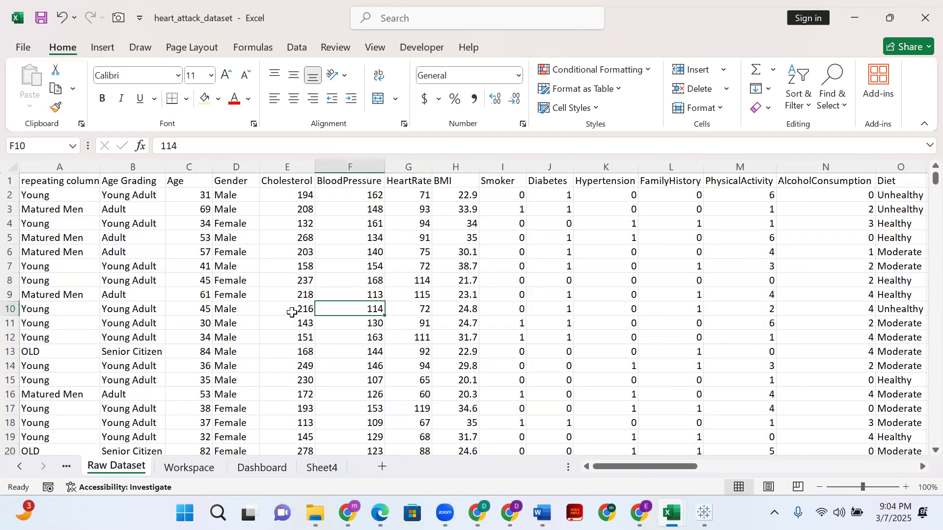
pyautogui.click(293, 312)
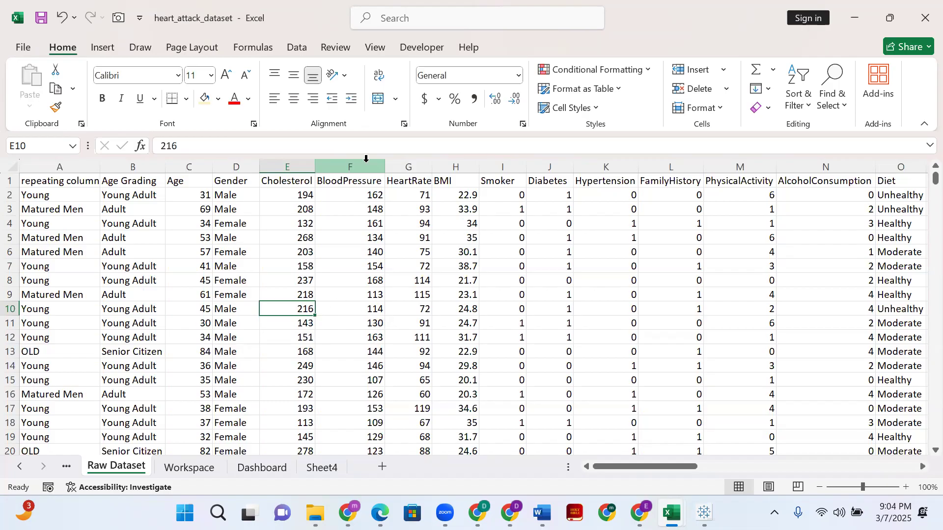
pyautogui.click(368, 166)
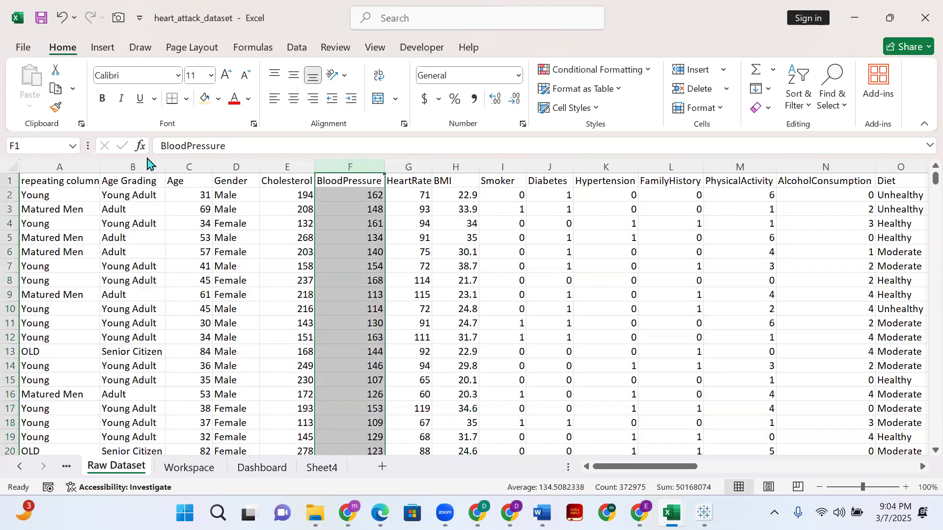
pyautogui.click(149, 167)
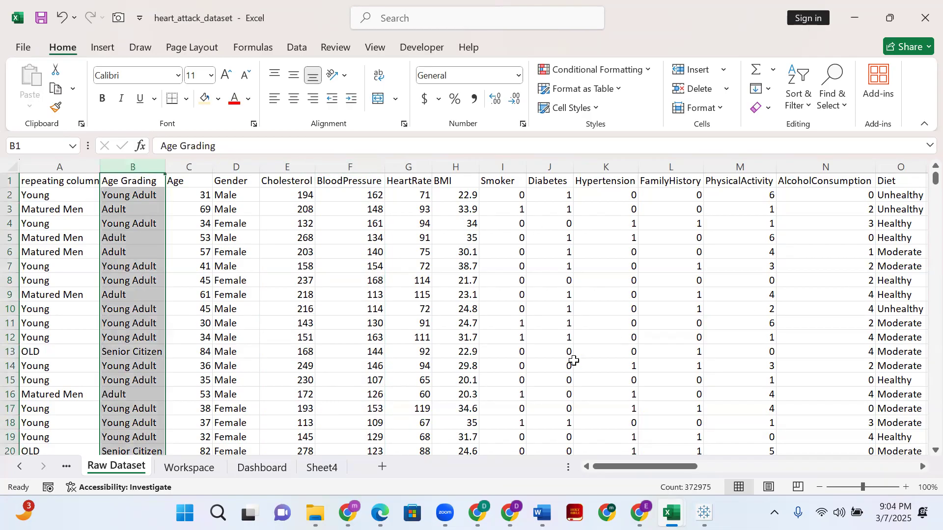
pyautogui.keyDown('ctrl'); pyautogui.click(358, 170); pyautogui.keyUp('ctrl')
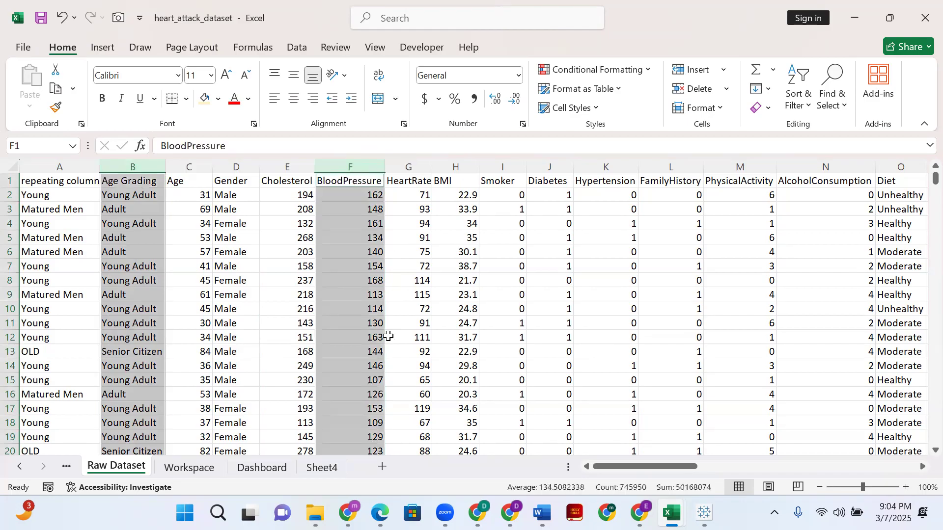
pyautogui.click(240, 353)
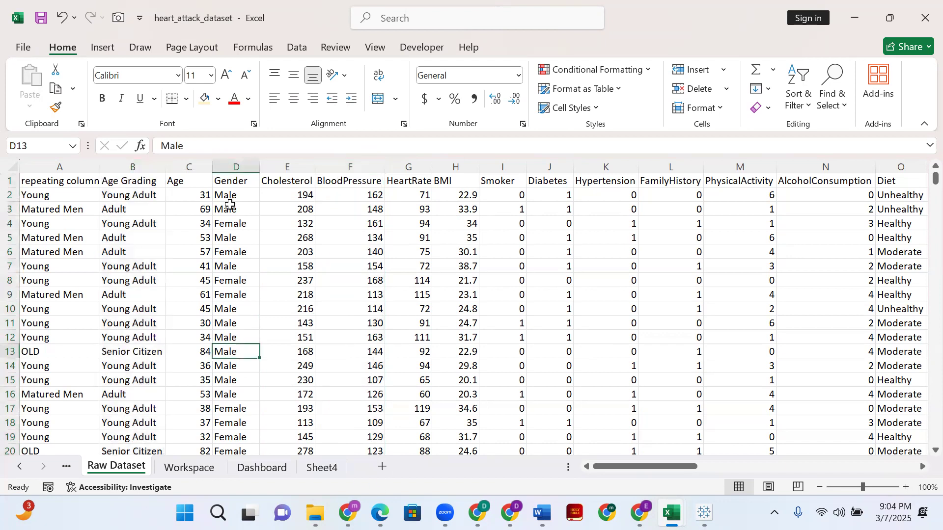
# - Insert a PivotTable from the Raw Dataset range A1:AH372975 into the existing Workspace sheet at cell A80
pyautogui.click(103, 47)
pyautogui.click(36, 99)
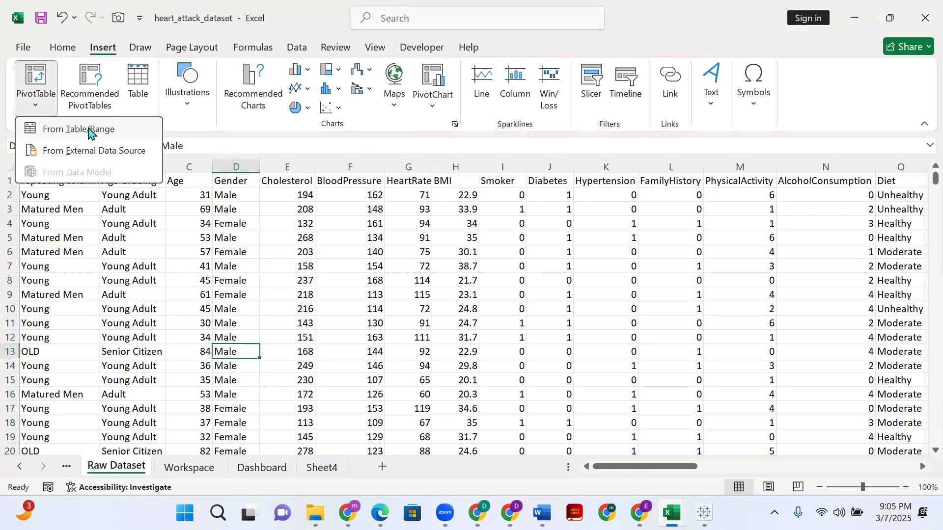
pyautogui.click(83, 130)
pyautogui.click(432, 221)
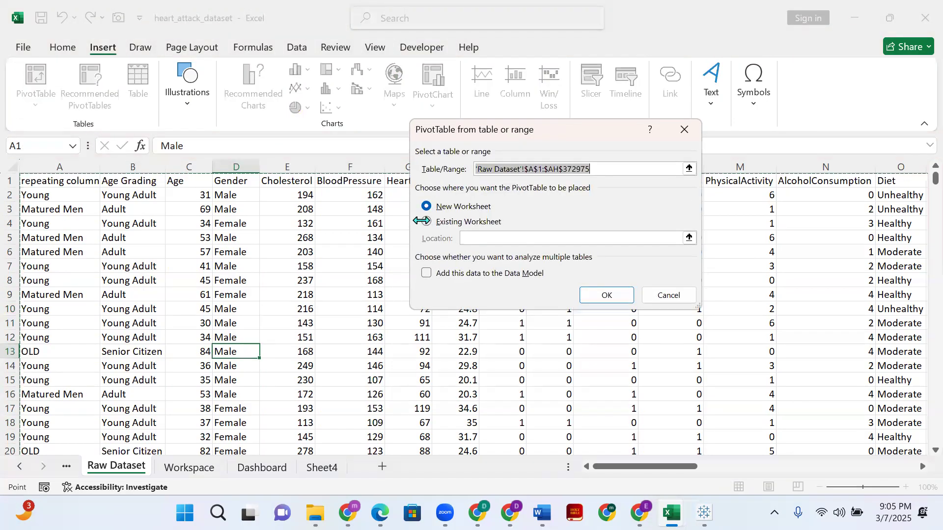
pyautogui.click(278, 473)
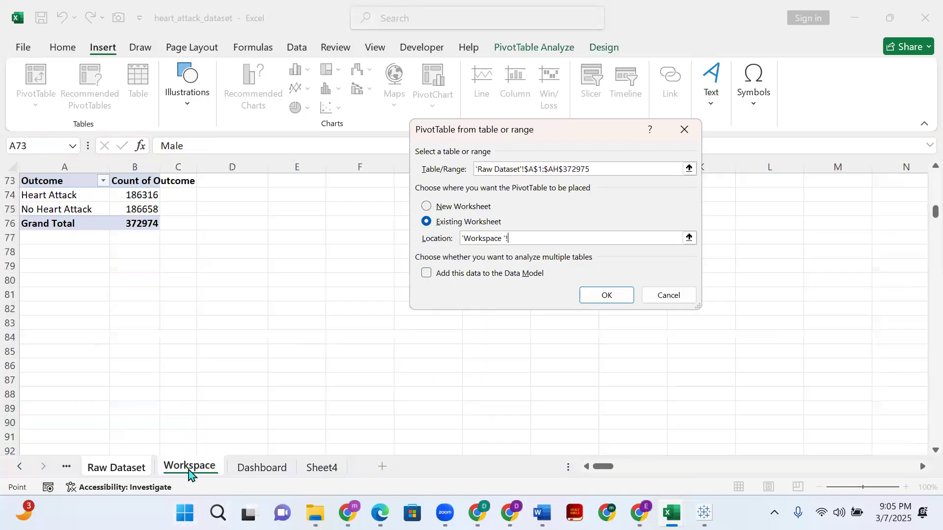
pyautogui.click(188, 469)
pyautogui.click(47, 282)
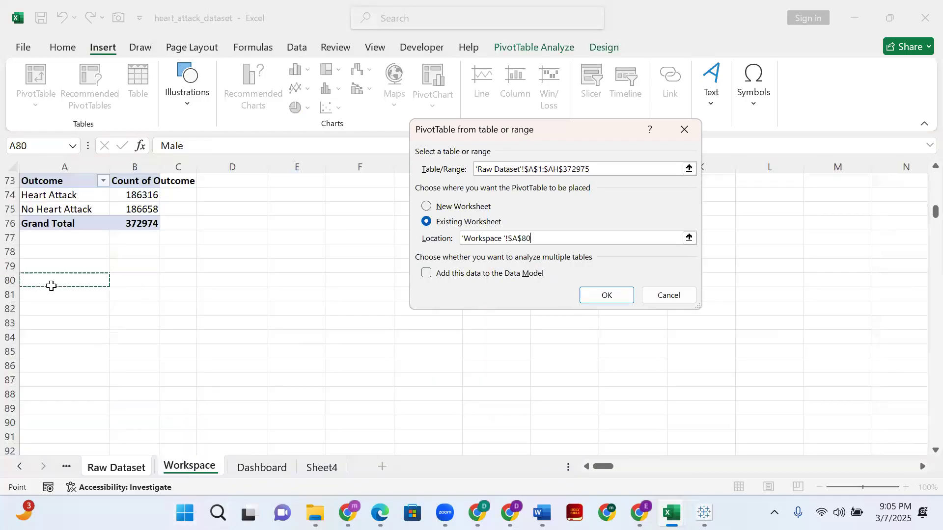
pyautogui.click(614, 297)
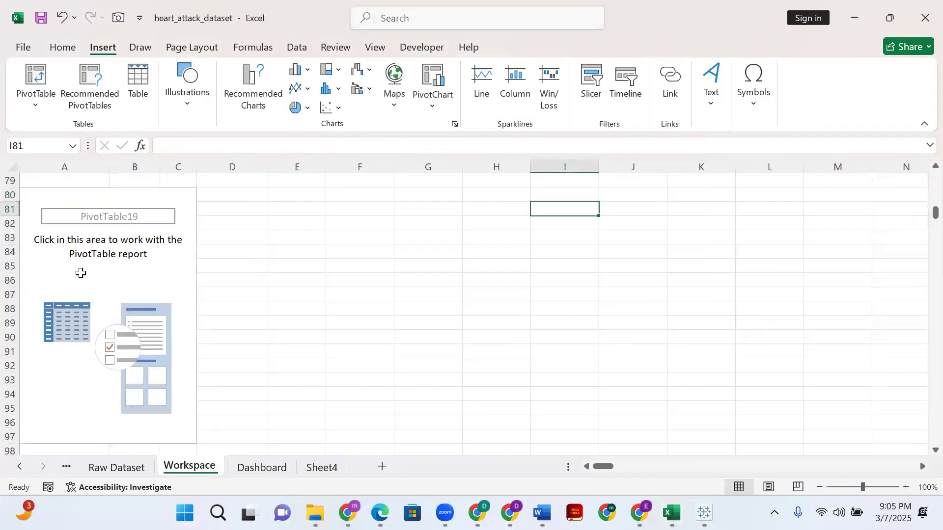
# - Add the BloodPressure field to the rows of the new pivot table at A80
pyautogui.scroll(-1, 81, 273)
pyautogui.scroll(2, 76, 283)
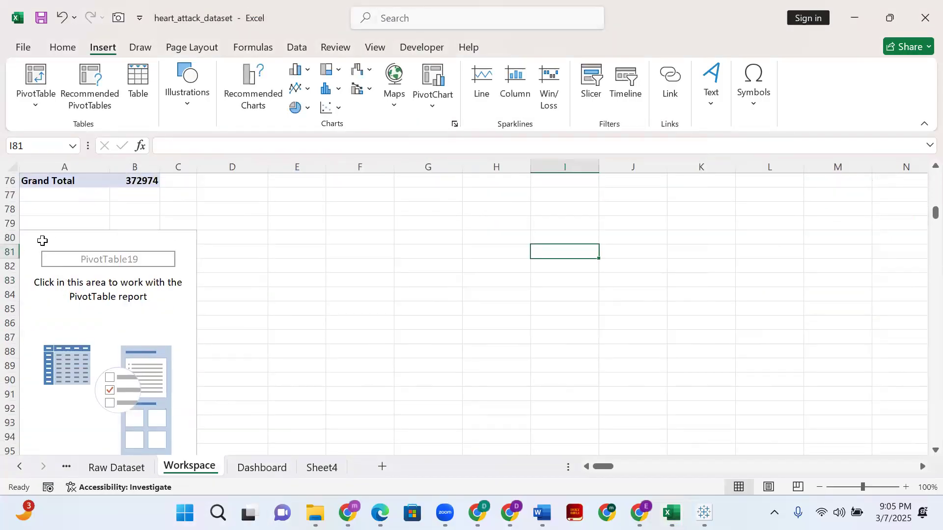
pyautogui.click(42, 240)
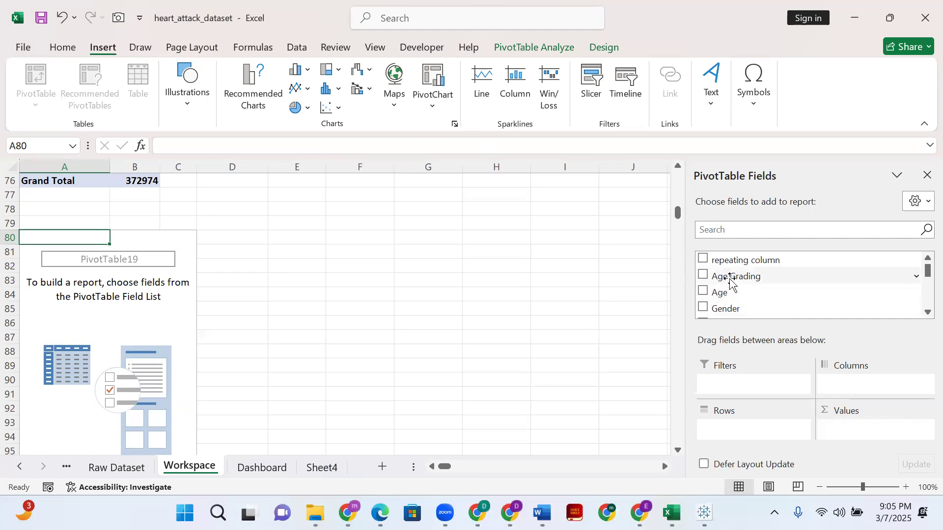
pyautogui.scroll(-2, 756, 304)
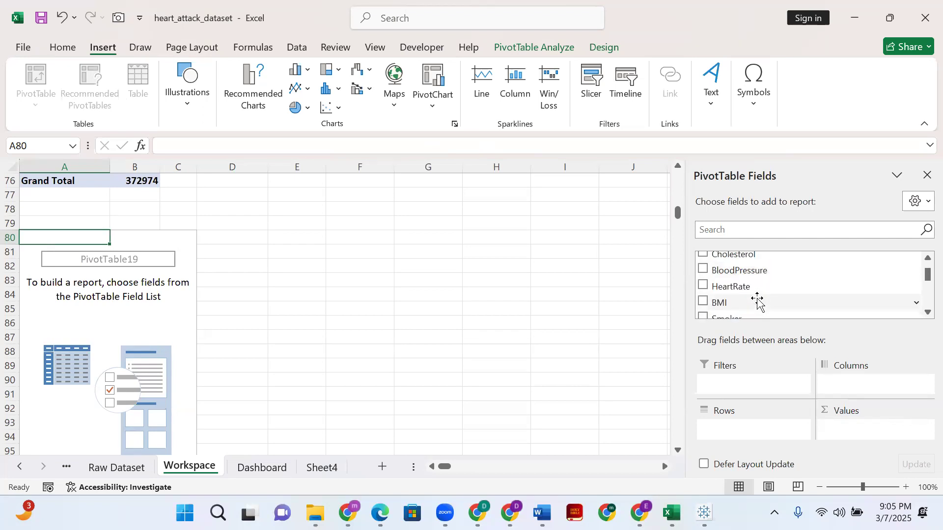
pyautogui.moveTo(701, 270); pyautogui.dragTo(746, 431)
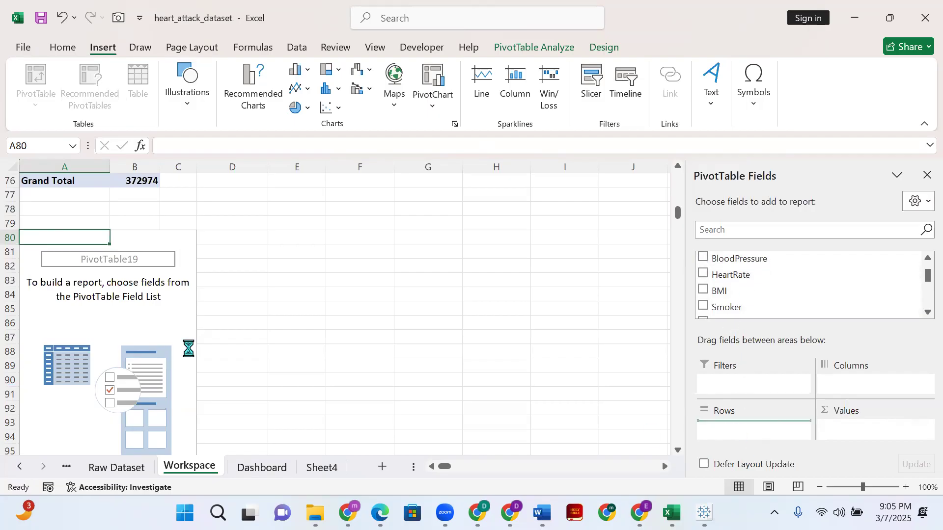
pyautogui.scroll(-16, 105, 320)
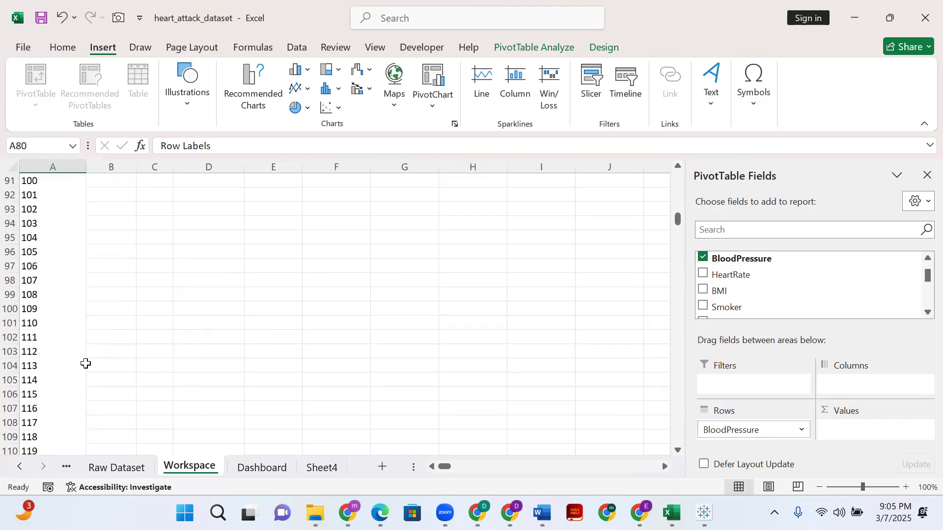
pyautogui.scroll(13, 87, 355)
pyautogui.scroll(8, 87, 354)
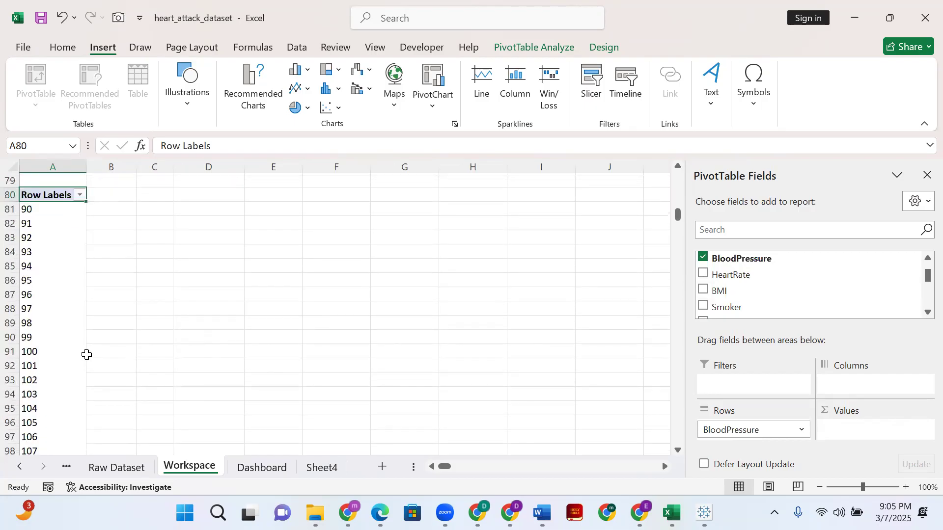
pyautogui.scroll(-3, 132, 358)
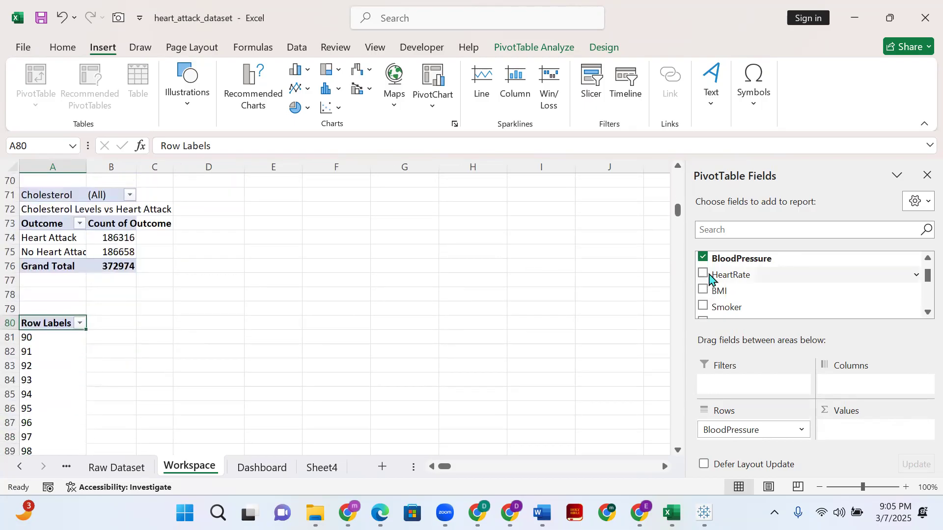
# - Add Age Grading as the column field of the pivot table at A80
pyautogui.scroll(2, 700, 277)
pyautogui.moveTo(732, 265); pyautogui.dragTo(852, 384)
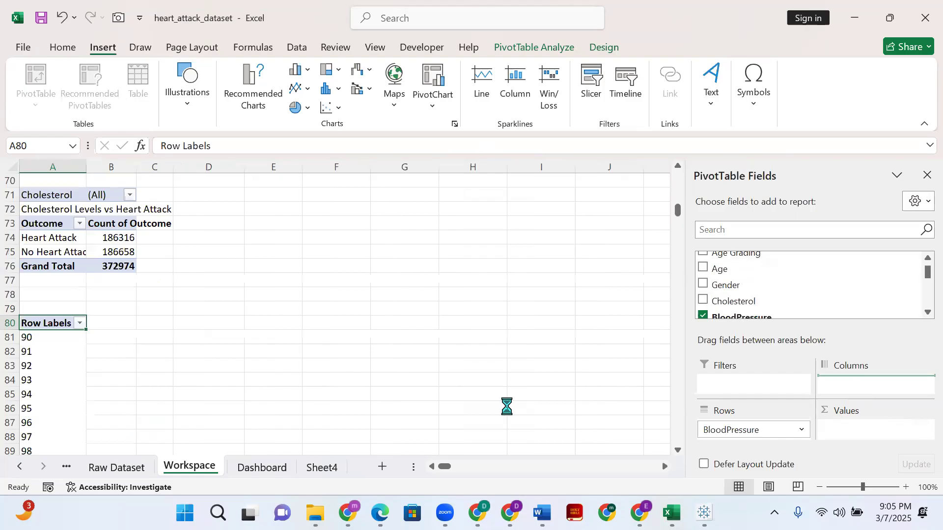
pyautogui.scroll(-2, 170, 351)
pyautogui.scroll(2, 170, 352)
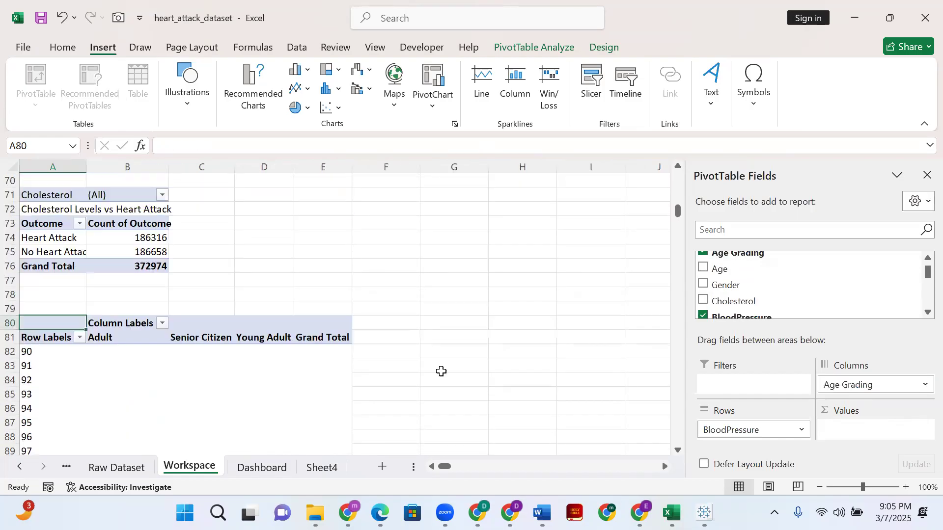
# - Rearrange the pivot table so BloodPressure is summed as values and Age Grading forms the rows
pyautogui.moveTo(768, 431); pyautogui.dragTo(884, 442)
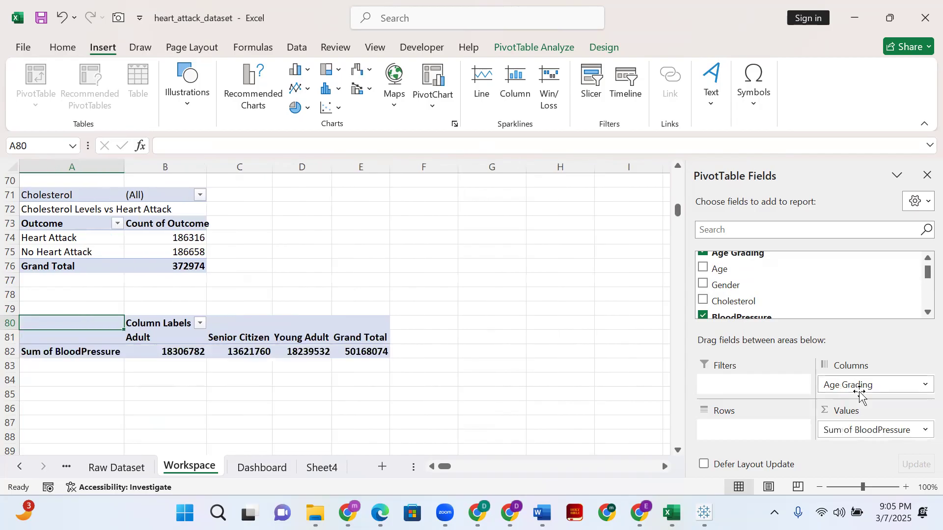
pyautogui.moveTo(861, 382); pyautogui.dragTo(750, 436)
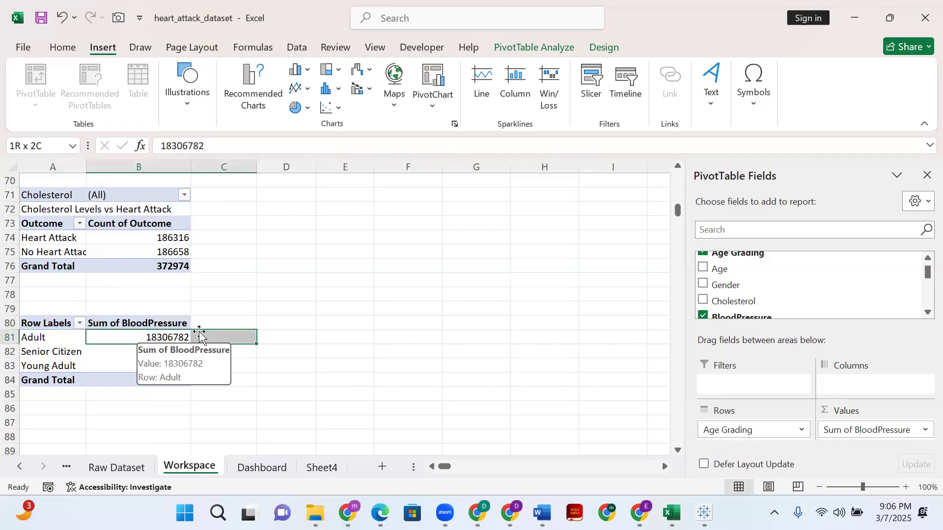
# - Sort the age grading rows of the new pivot table by Sum of BloodPressure from largest to smallest
pyautogui.click(187, 338)
pyautogui.click(154, 353)
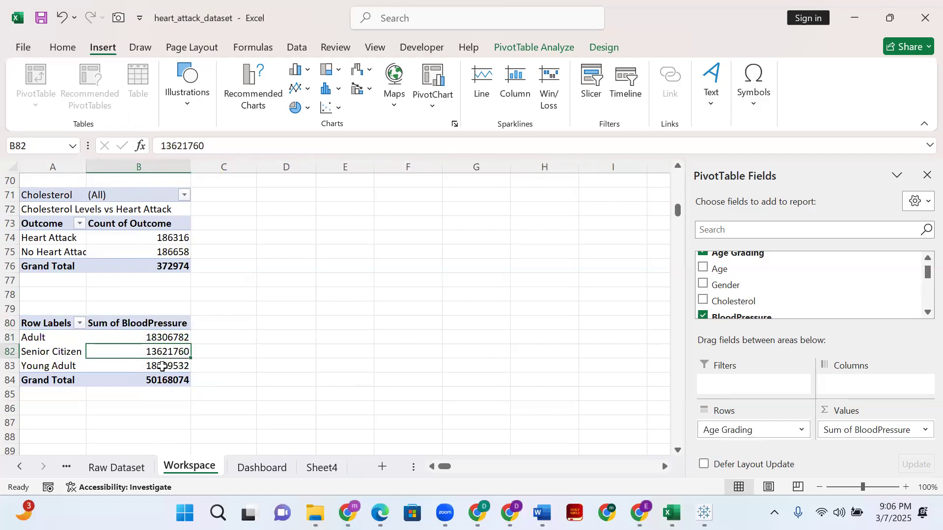
pyautogui.click(162, 366)
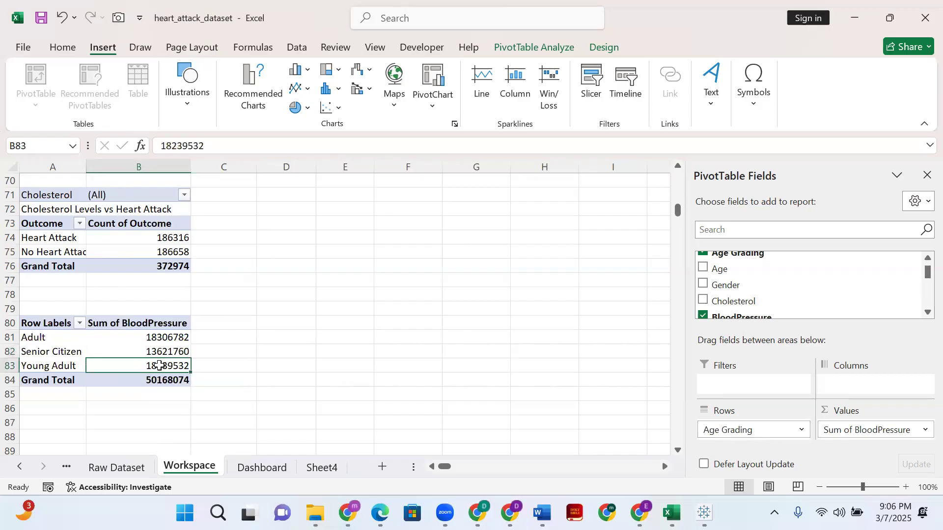
pyautogui.rightClick(155, 350)
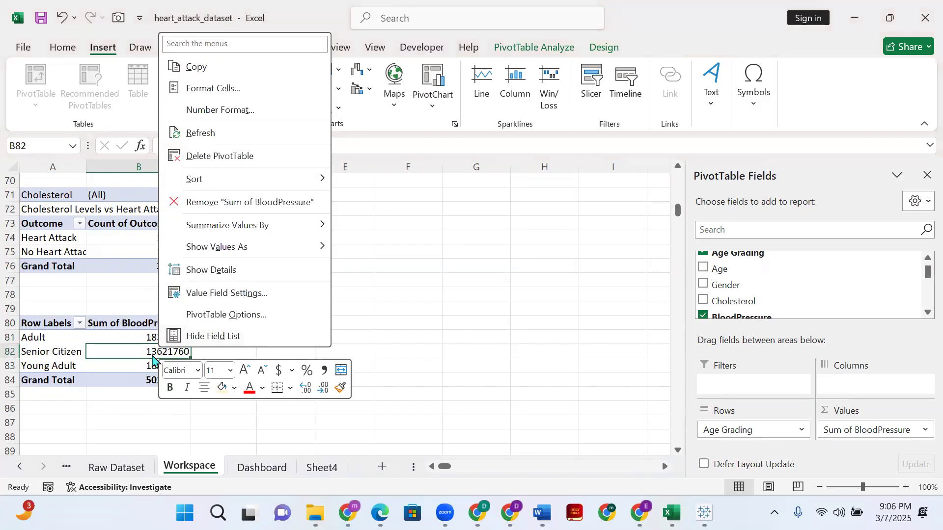
pyautogui.moveTo(295, 178)
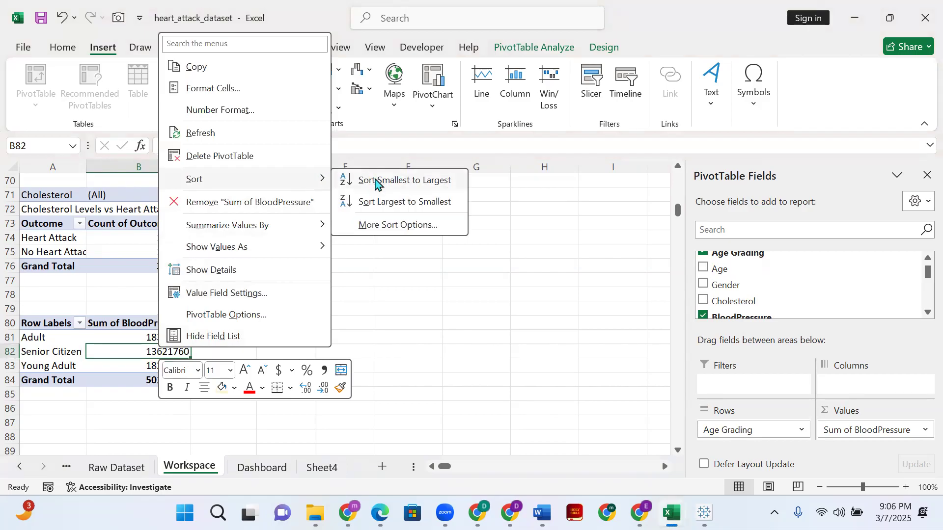
pyautogui.click(379, 202)
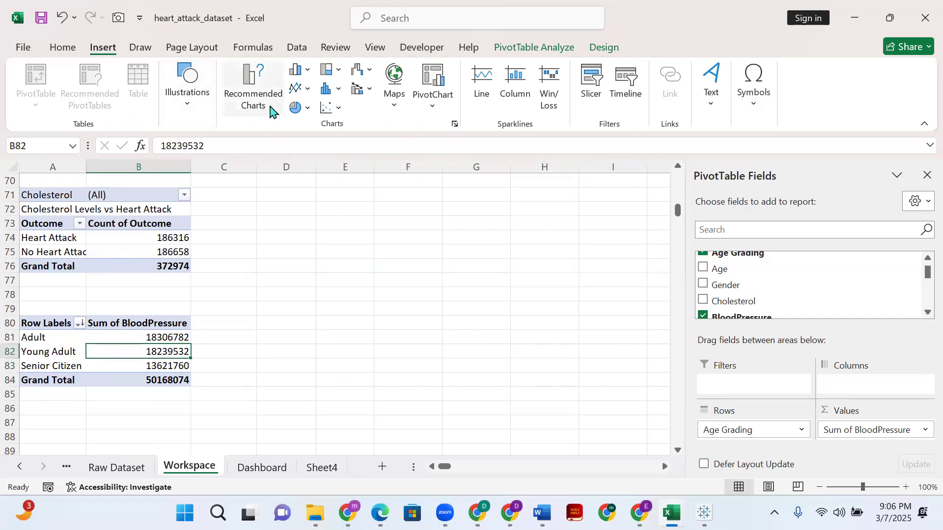
# - Try a clustered column chart of the blood pressure pivot table and delete the chart
pyautogui.click(255, 106)
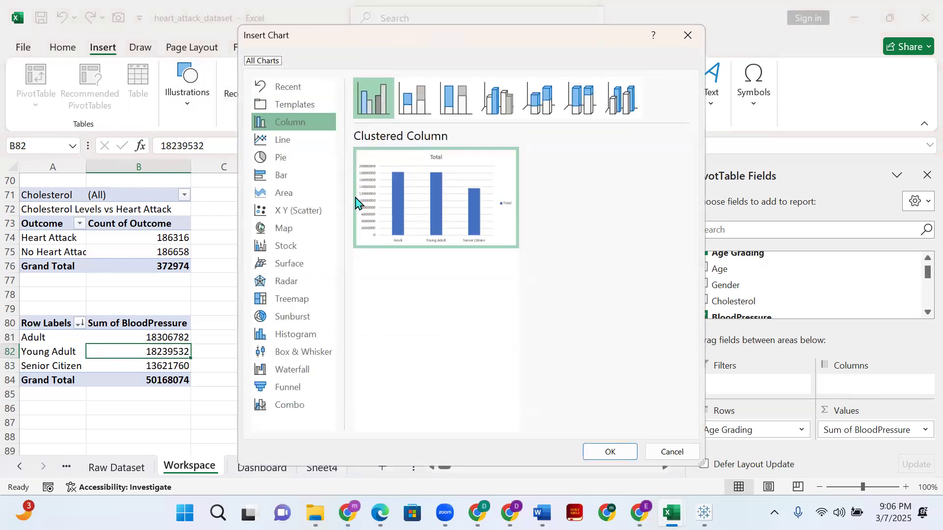
pyautogui.moveTo(391, 194)
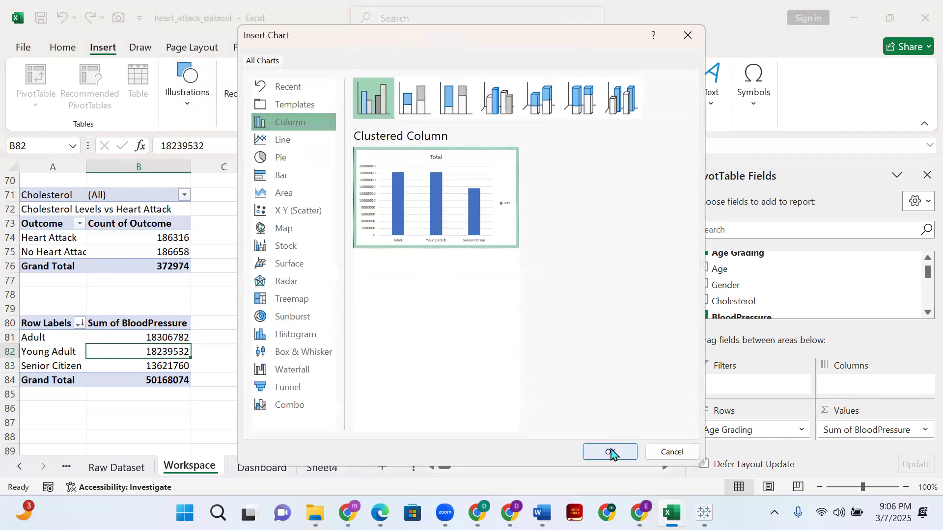
pyautogui.click(610, 451)
pyautogui.moveTo(410, 217); pyautogui.dragTo(538, 220)
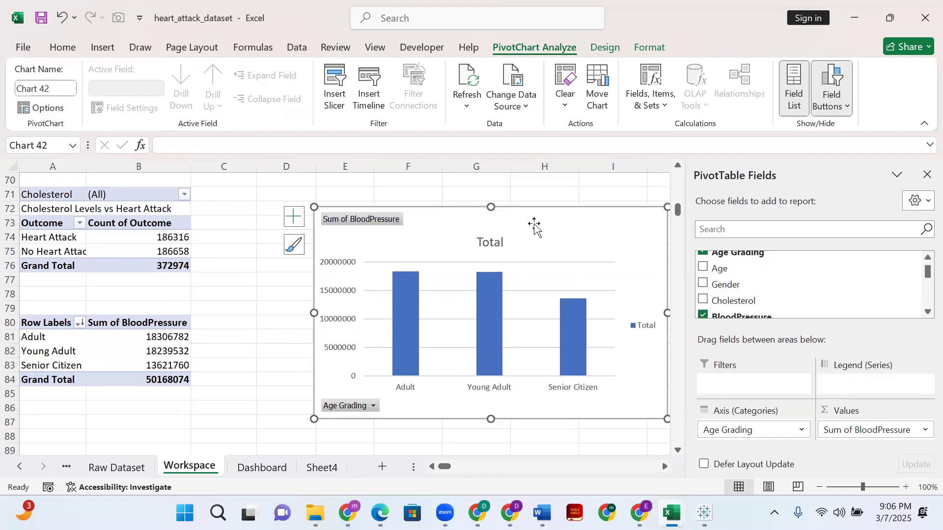
pyautogui.press('Delete')
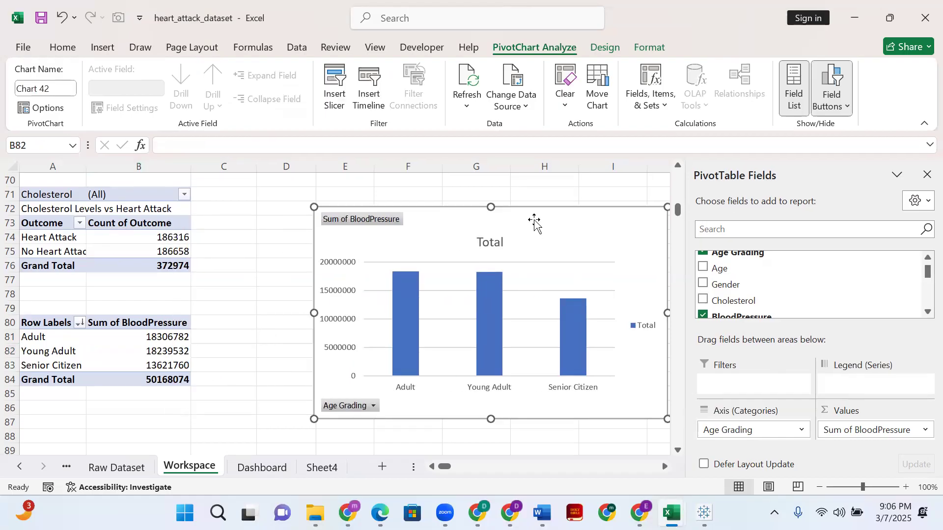
# - Select free cell A88 beneath the blood pressure pivot table and examine the Raw Dataset columns across to Outcome
pyautogui.scroll(-3, 156, 391)
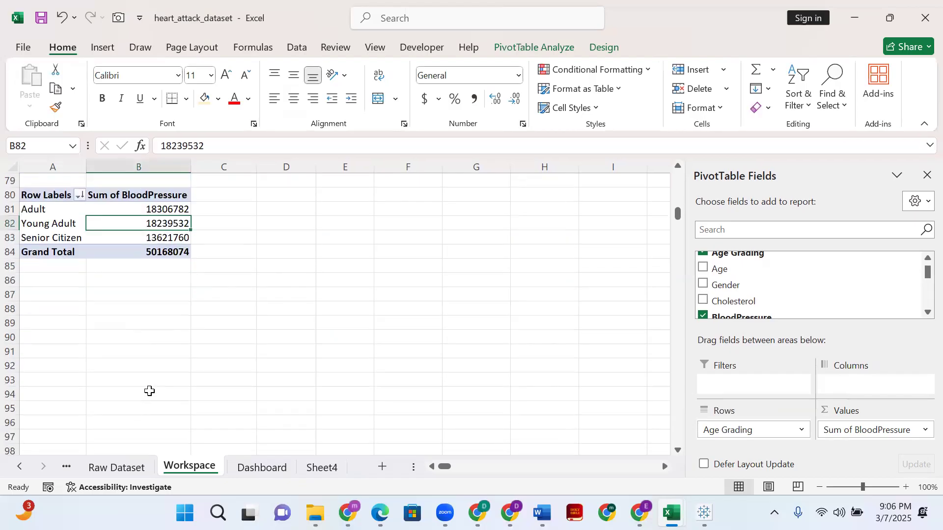
pyautogui.click(65, 313)
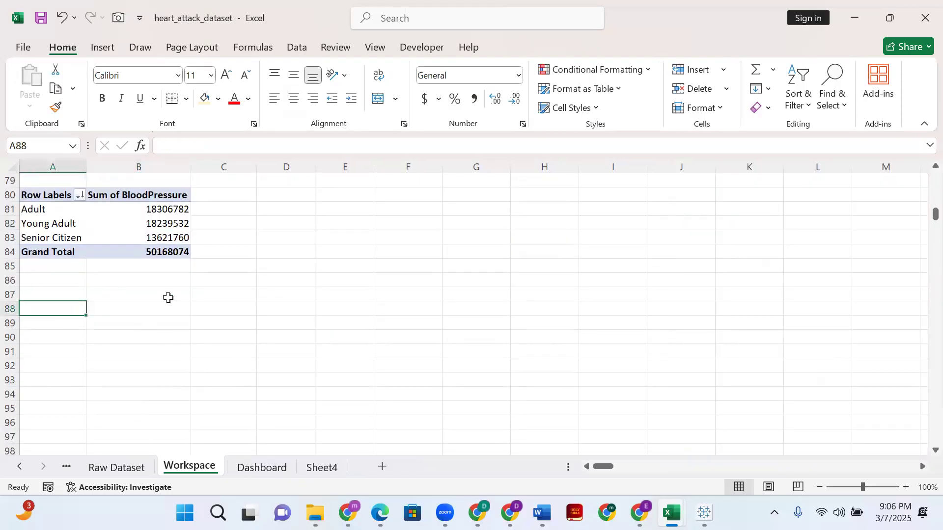
pyautogui.click(117, 471)
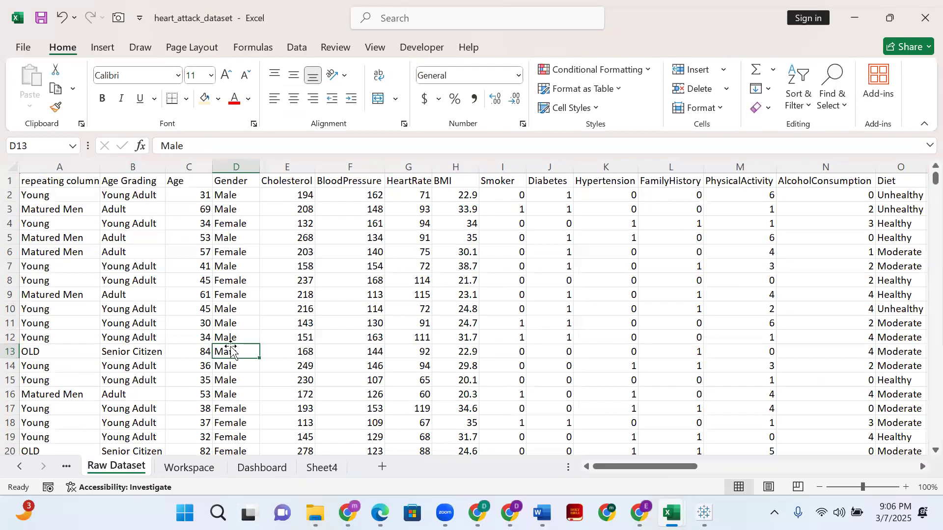
pyautogui.scroll(-1, 524, 282)
pyautogui.scroll(1, 525, 282)
pyautogui.moveTo(610, 467); pyautogui.dragTo(686, 460)
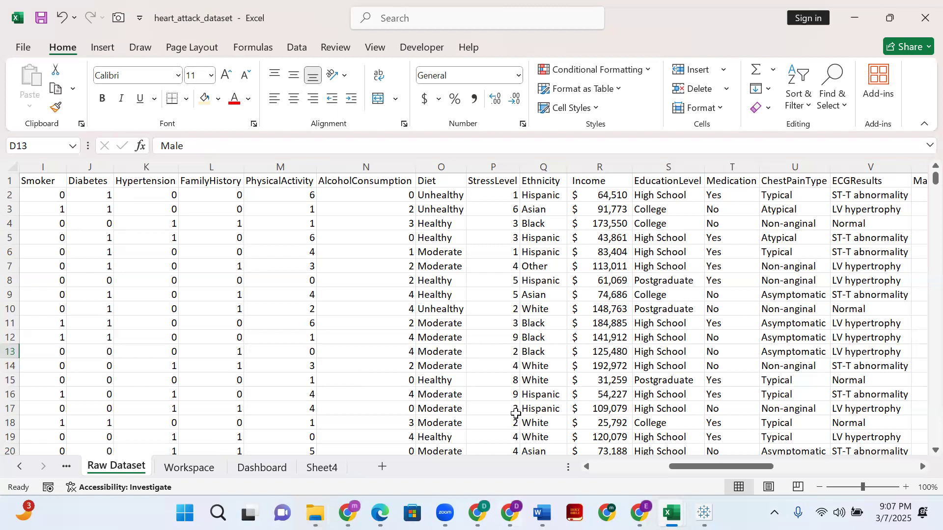
pyautogui.moveTo(707, 469)
pyautogui.mouseDown()
pyautogui.moveTo(723, 470)
pyautogui.moveTo(689, 470)
pyautogui.mouseUp()
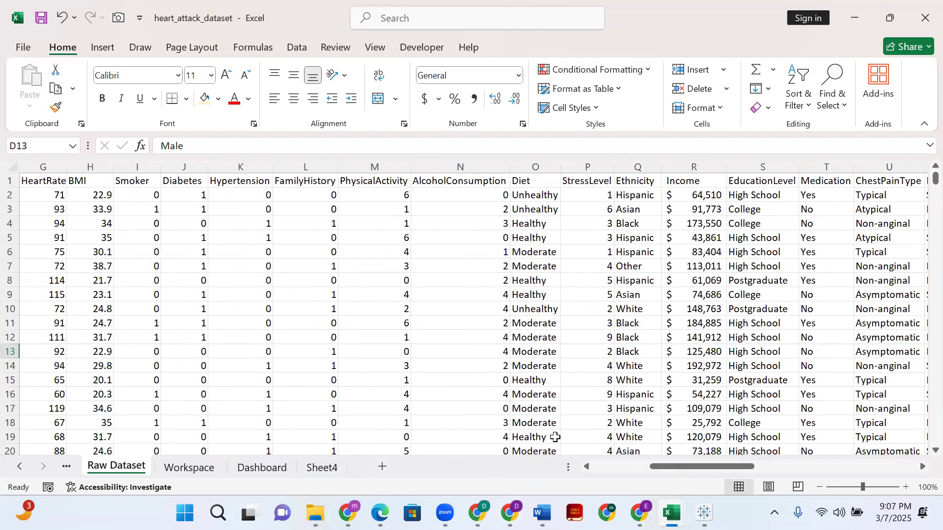
pyautogui.moveTo(669, 469); pyautogui.dragTo(852, 445)
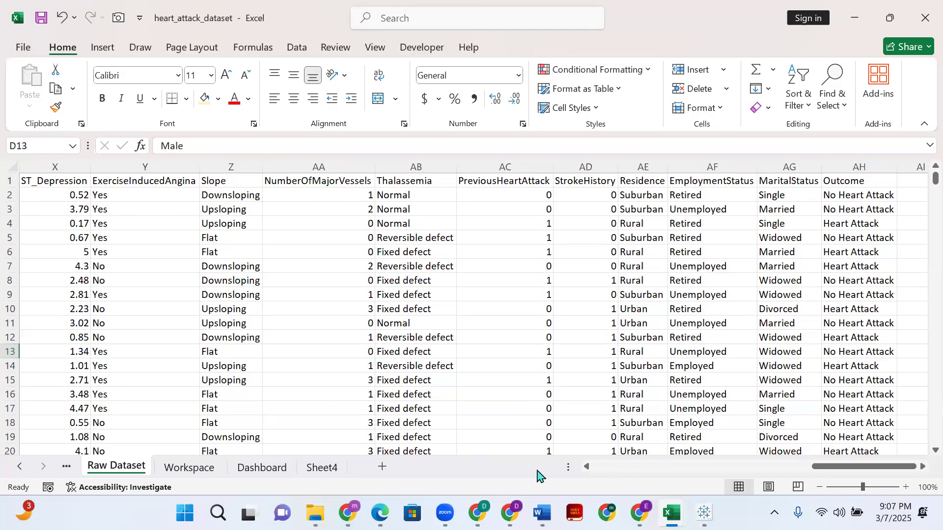
# - Review the Raw Dataset rows again, going back from the middle columns to the first ones
pyautogui.moveTo(637, 472); pyautogui.dragTo(660, 465)
pyautogui.scroll(-5, 449, 238)
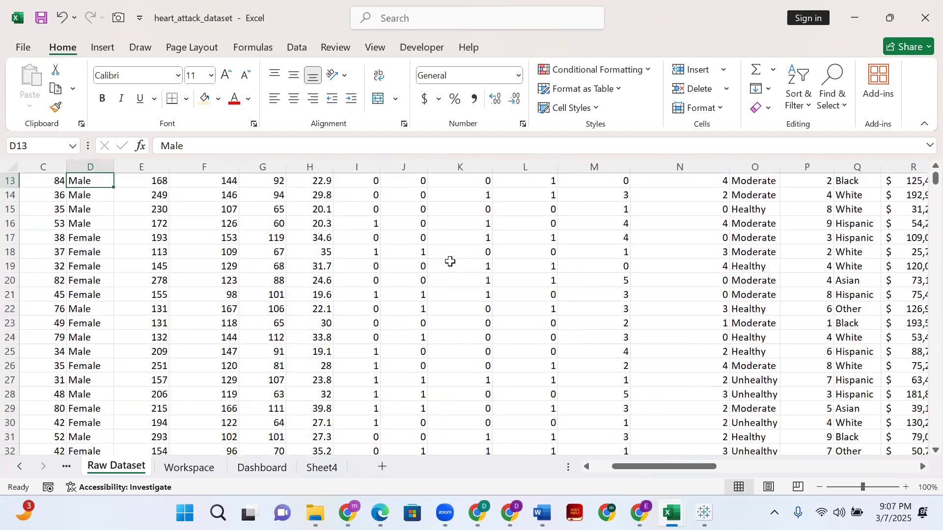
pyautogui.scroll(5, 479, 359)
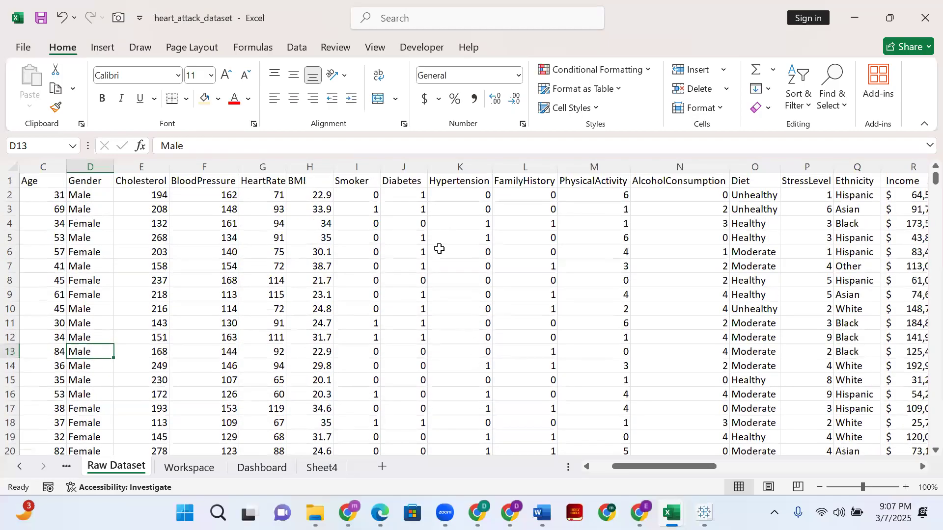
pyautogui.scroll(-1, 432, 242)
pyautogui.scroll(1, 432, 243)
pyautogui.moveTo(682, 470); pyautogui.dragTo(326, 468)
pyautogui.scroll(-8, 540, 245)
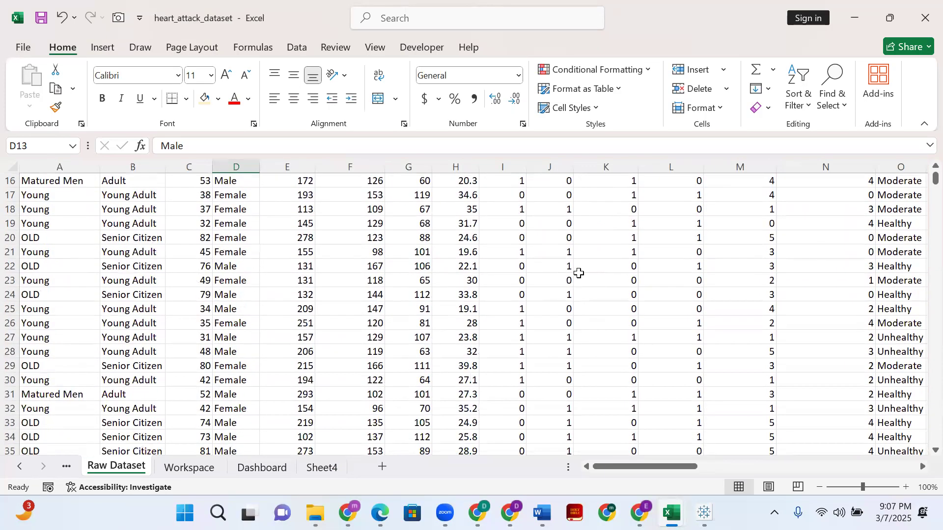
pyautogui.scroll(-4, 572, 295)
pyautogui.scroll(12, 574, 299)
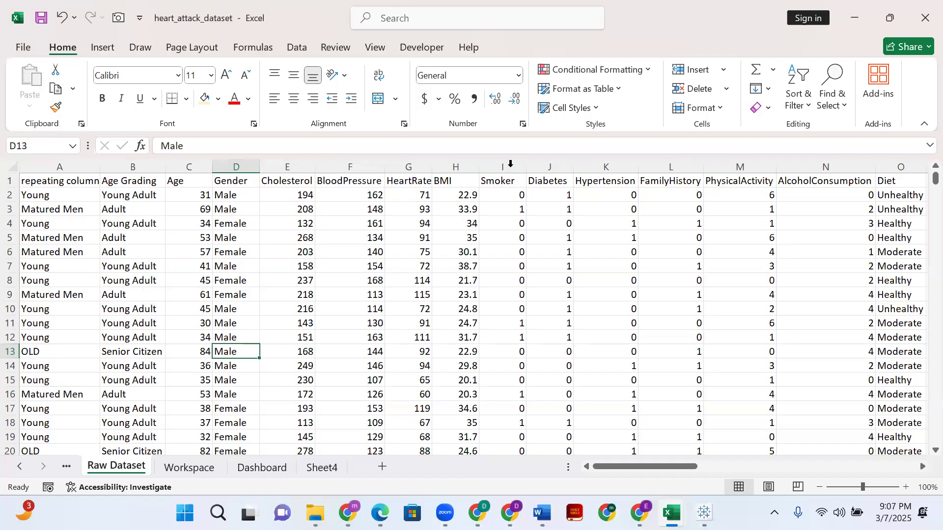
# - Highlight the Smoker, Diabetes, Hypertension and FamilyHistory columns in turn and select the BMI header cell H1
pyautogui.click(511, 164)
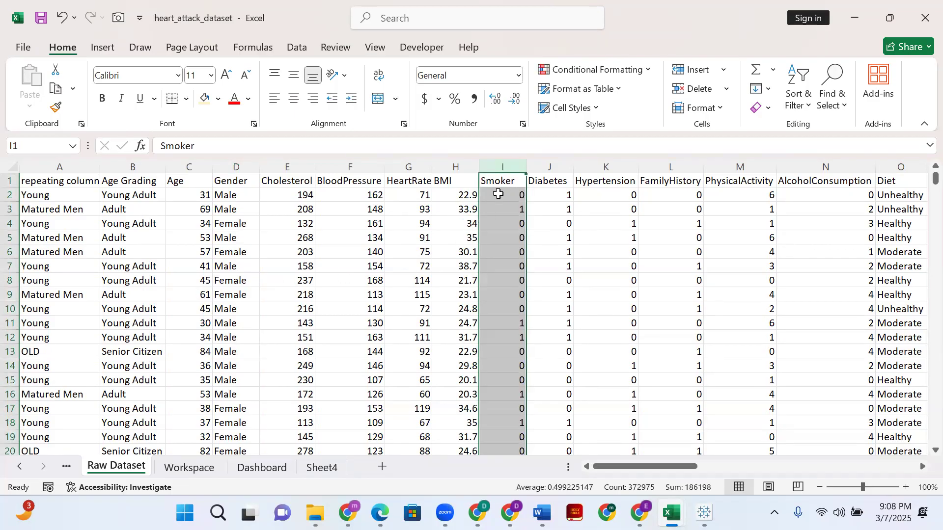
pyautogui.click(541, 158)
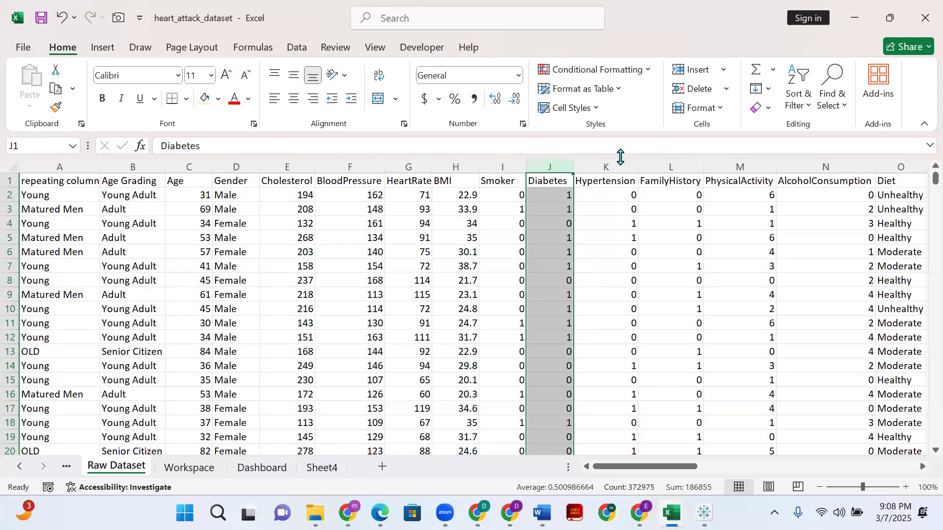
pyautogui.click(607, 167)
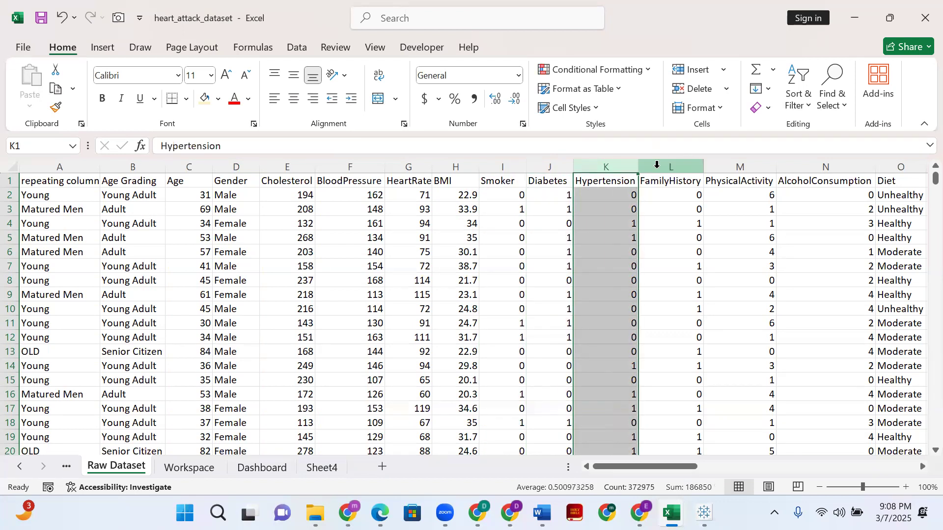
pyautogui.click(657, 166)
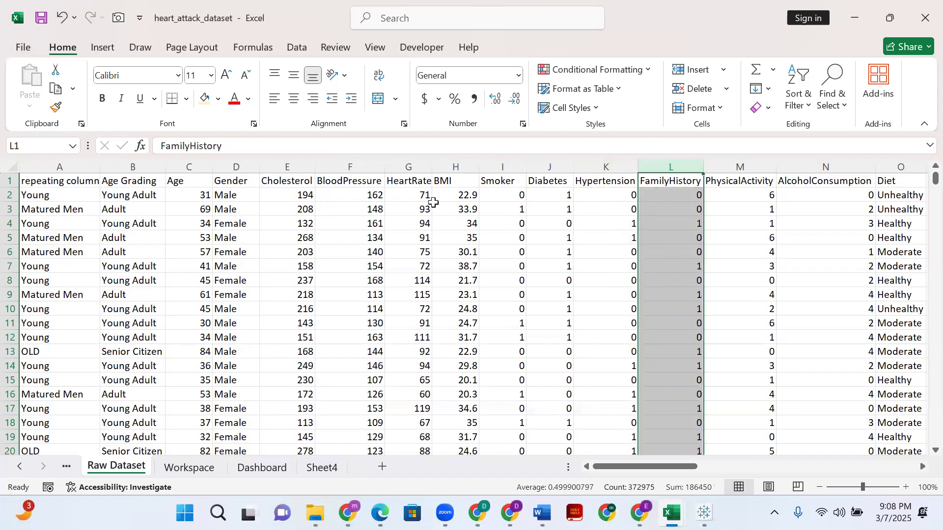
pyautogui.click(452, 180)
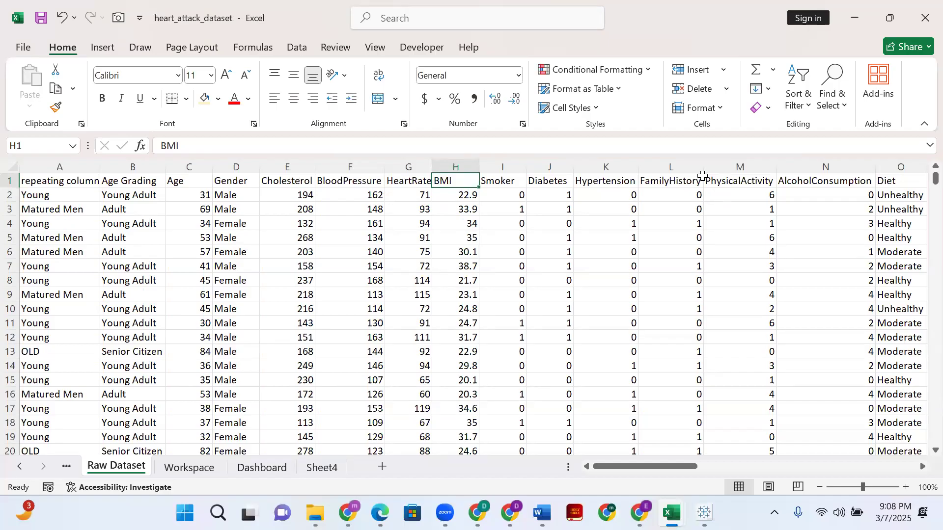
pyautogui.scroll(-14, 540, 216)
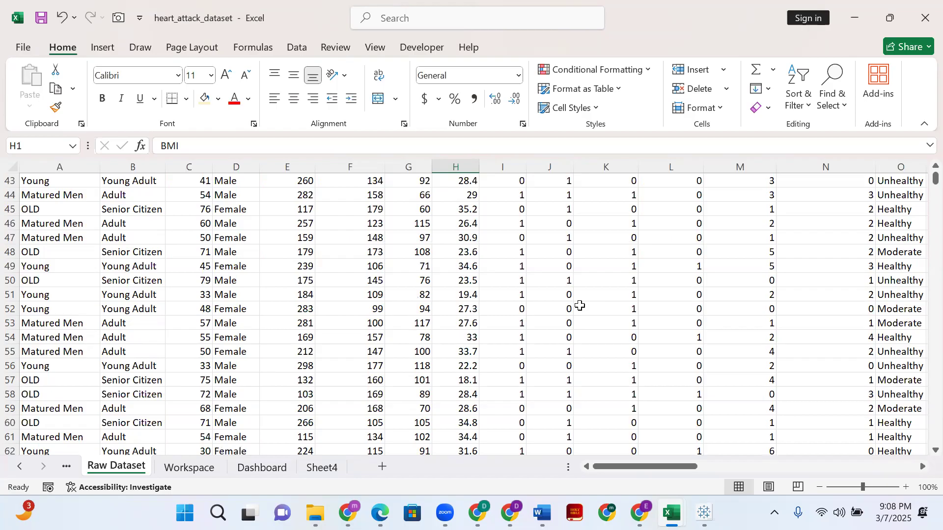
pyautogui.scroll(14, 580, 306)
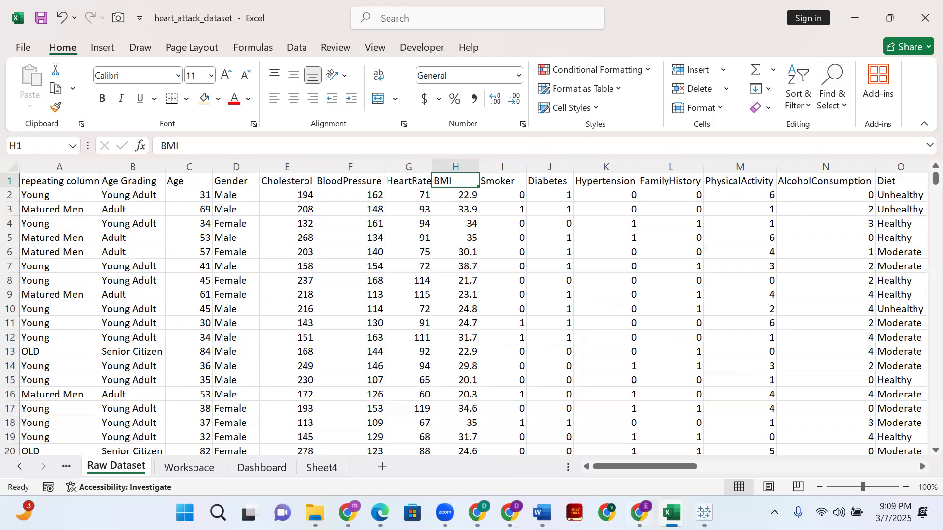
# - Switch to Chrome and bring up the Kaggle page of the Heart Attack Prediction in United States dataset
pyautogui.moveTo(640, 514)
pyautogui.click(353, 518)
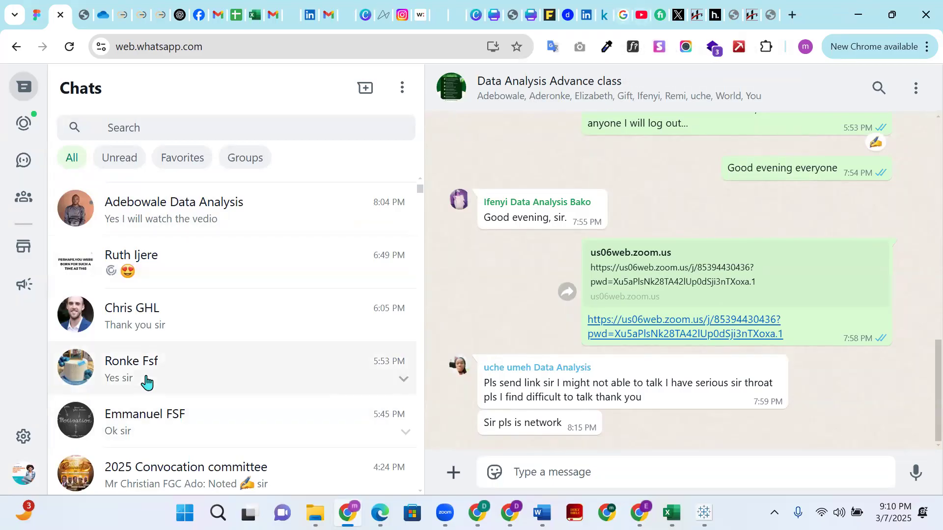
pyautogui.click(143, 324)
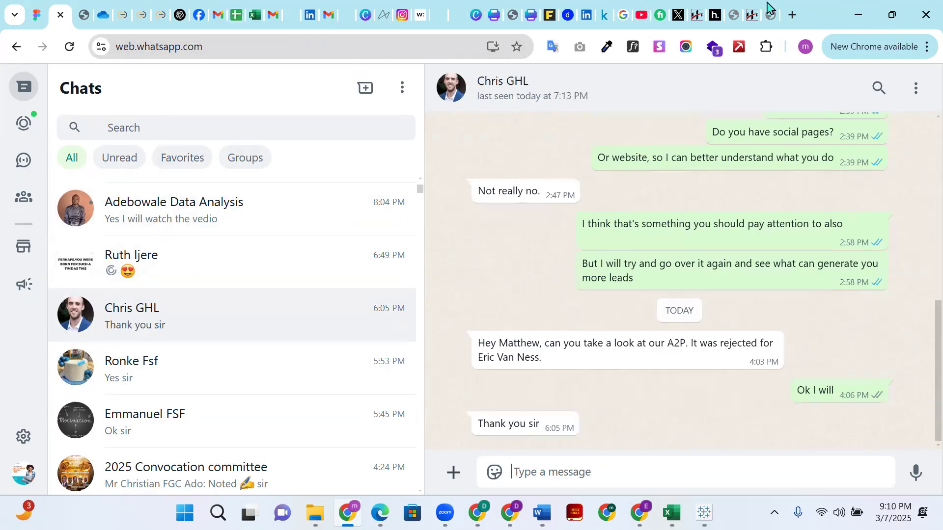
pyautogui.click(774, 21)
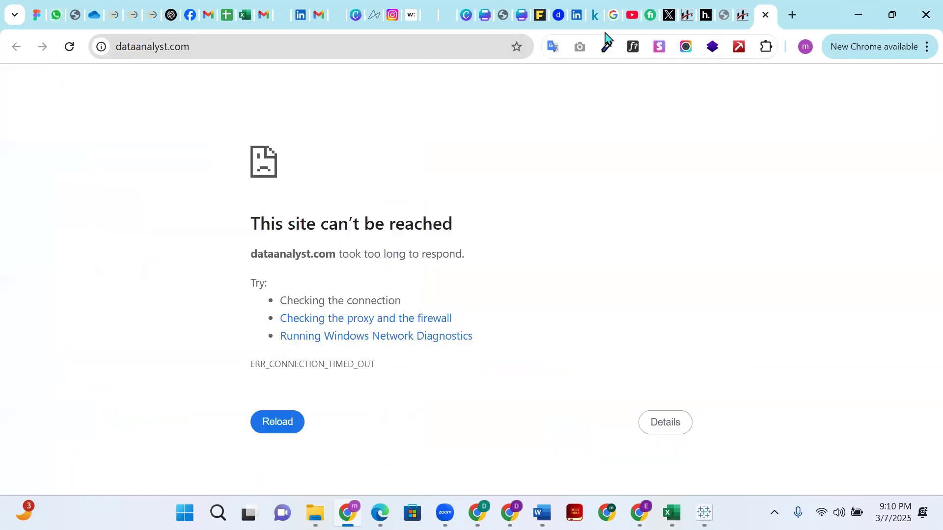
pyautogui.click(594, 20)
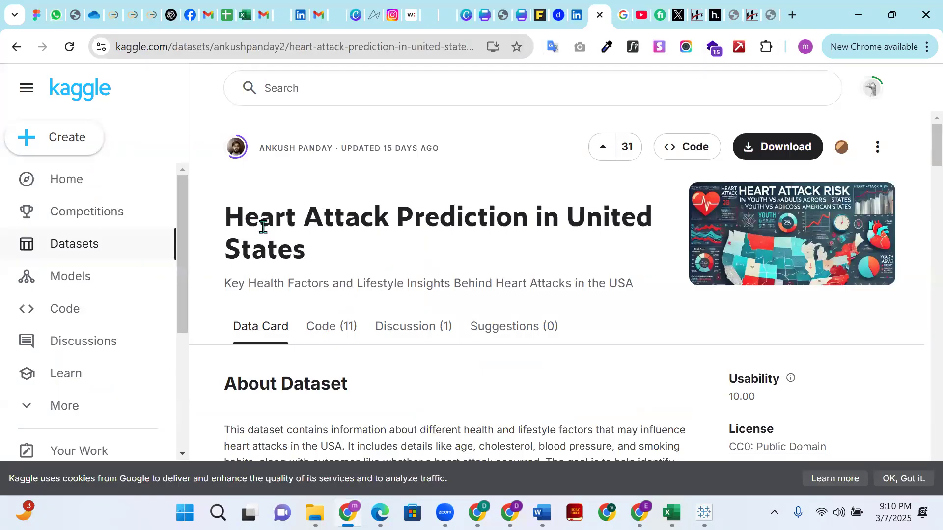
# - Examine the dataset's title, About Dataset description and the heart_attack_dataset.csv preview with its column distributions
pyautogui.tripleClick(356, 268)
pyautogui.scroll(-2, 357, 282)
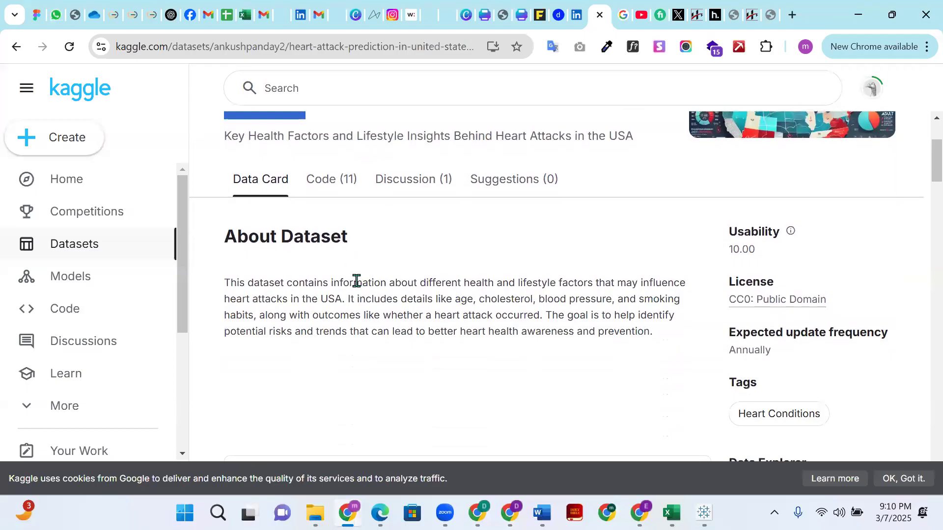
pyautogui.scroll(1, 355, 280)
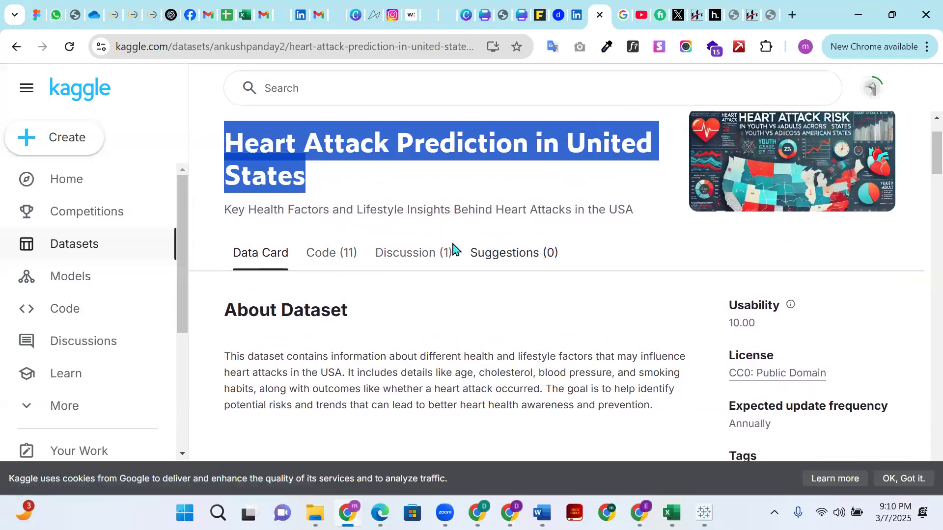
pyautogui.scroll(-5, 368, 269)
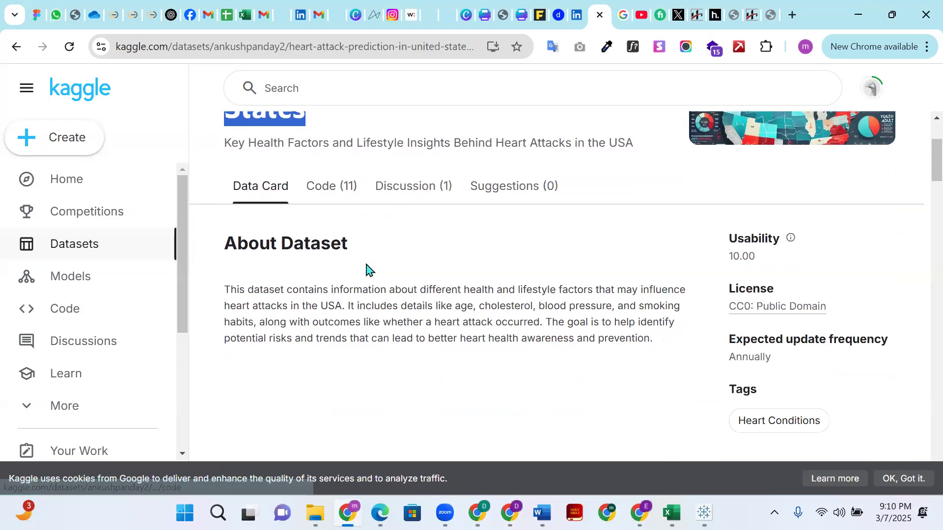
pyautogui.scroll(6, 326, 261)
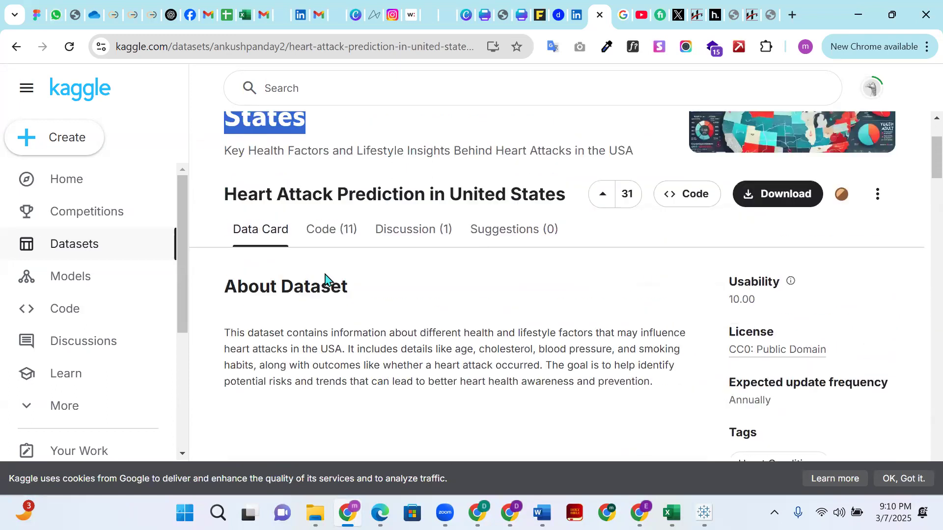
pyautogui.scroll(-3, 697, 312)
pyautogui.scroll(-3, 699, 312)
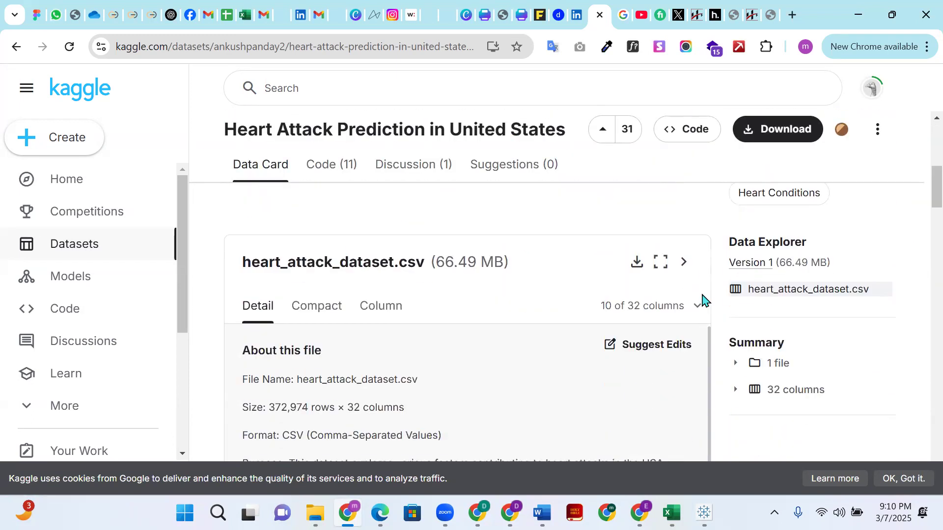
pyautogui.scroll(-5, 701, 301)
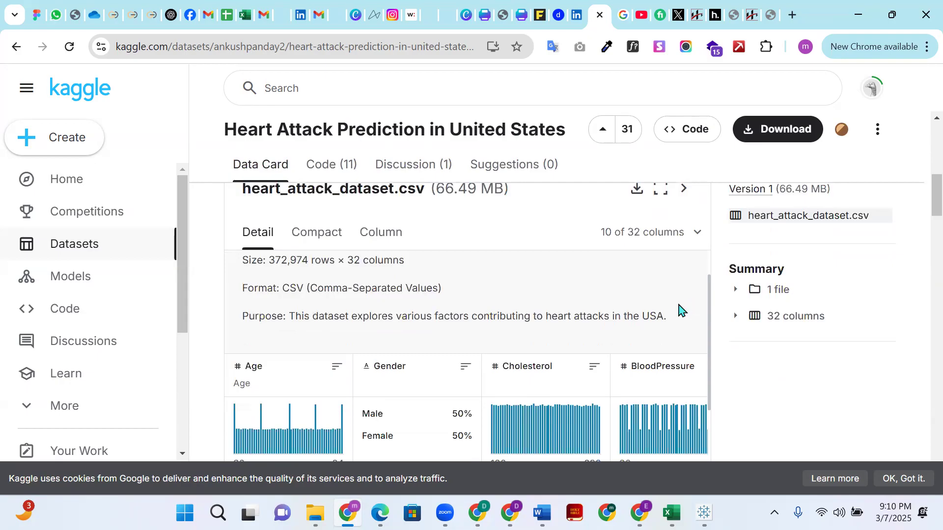
pyautogui.scroll(-5, 568, 392)
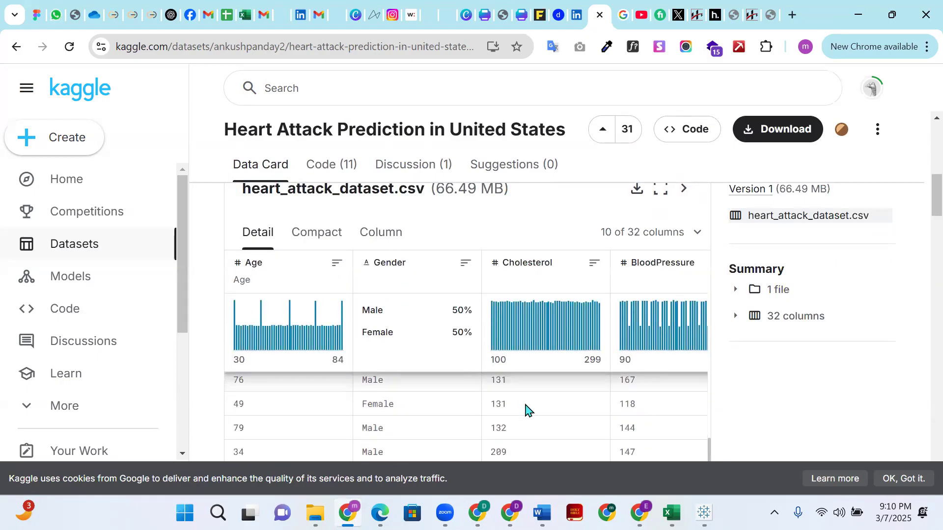
pyautogui.scroll(-8, 734, 378)
pyautogui.scroll(1, 693, 362)
pyautogui.scroll(5, 693, 361)
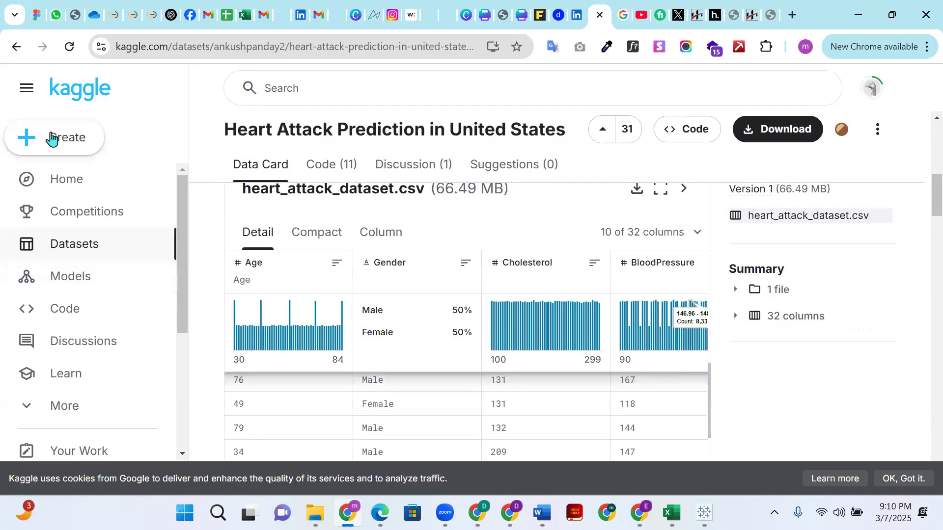
# - Highlight the Kaggle site name and the dataset title in turn, clearing each highlight
pyautogui.moveTo(112, 87); pyautogui.dragTo(42, 105)
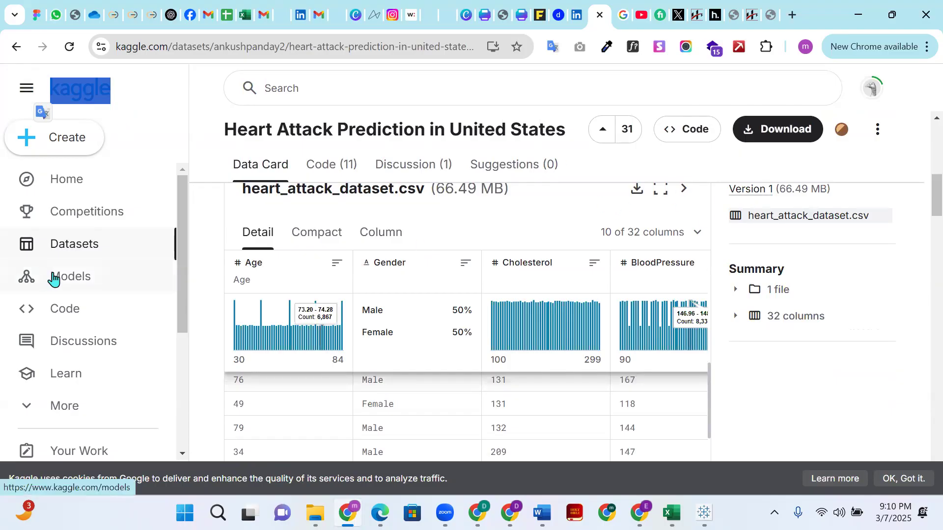
pyautogui.click(149, 107)
pyautogui.scroll(10, 342, 305)
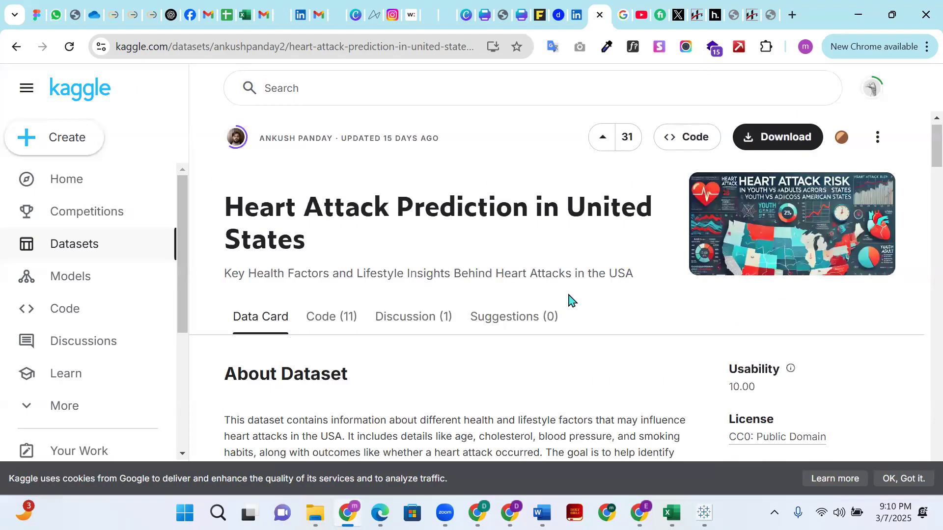
pyautogui.scroll(1, 589, 319)
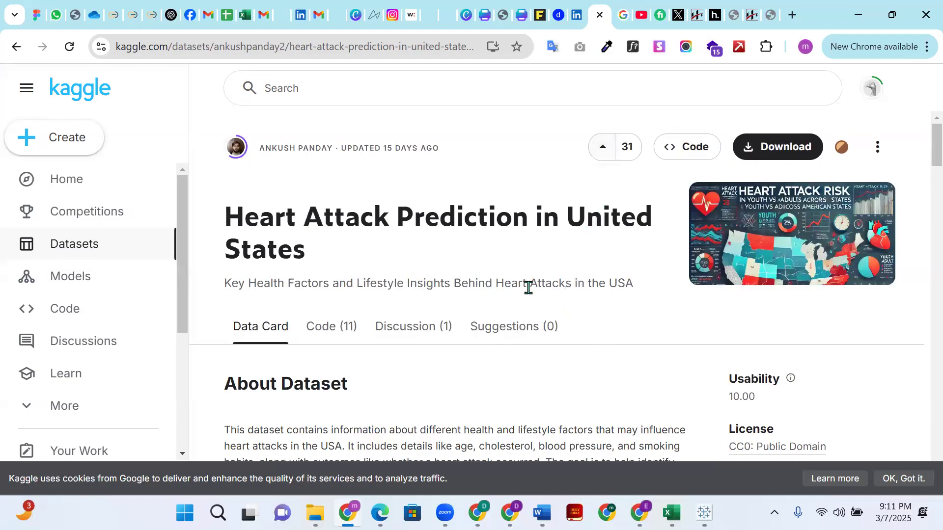
pyautogui.moveTo(225, 223); pyautogui.dragTo(316, 252)
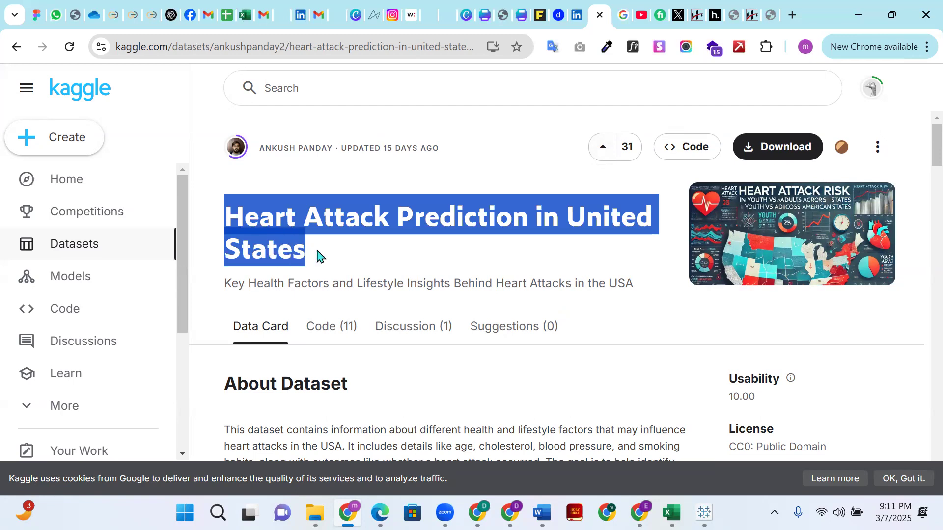
pyautogui.click(665, 342)
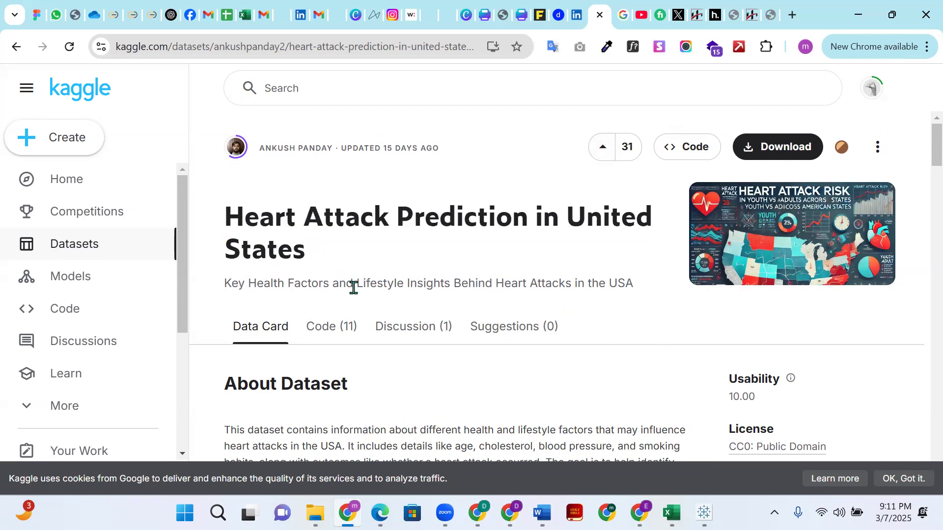
pyautogui.scroll(-1, 352, 284)
pyautogui.scroll(1, 381, 304)
# - Search Google for forage in a new browser tab
pyautogui.click(792, 15)
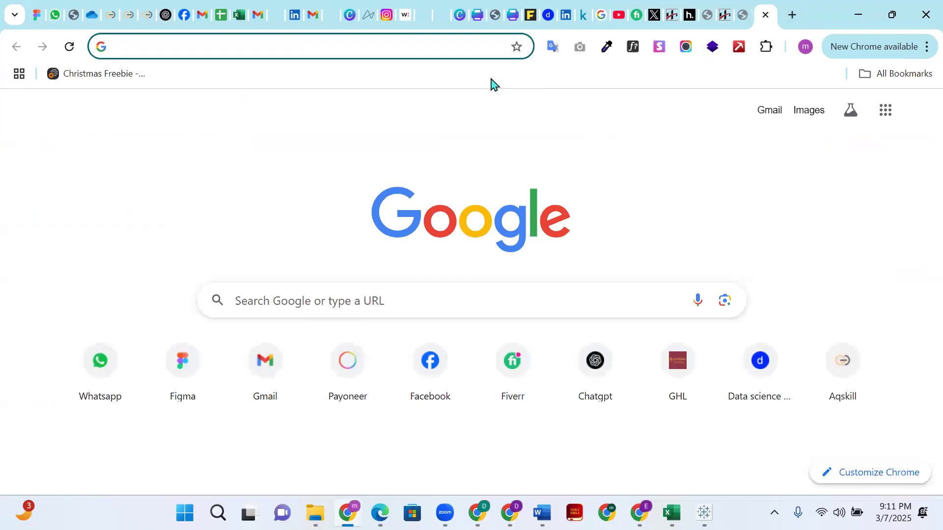
pyautogui.write('forage')
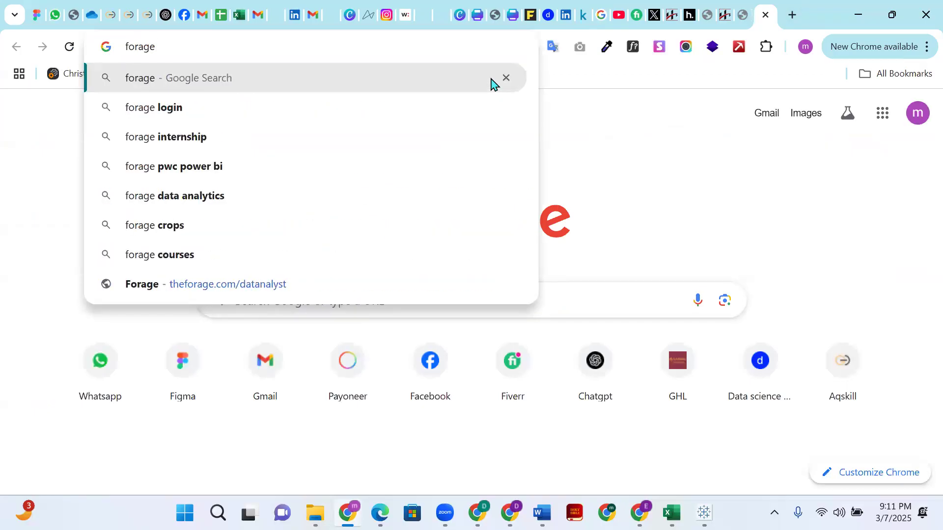
pyautogui.click(491, 83)
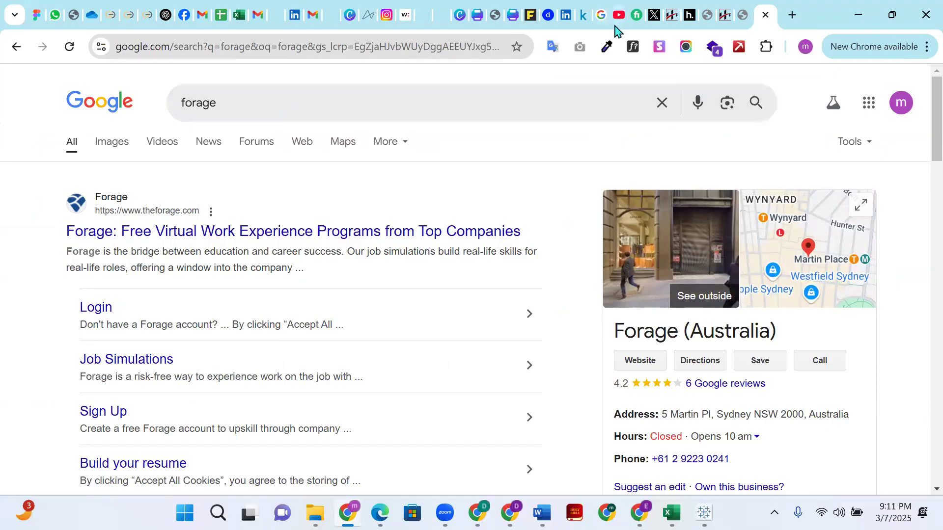
# - Go to the open LinkedIn page and load the newest notifications
pyautogui.click(566, 15)
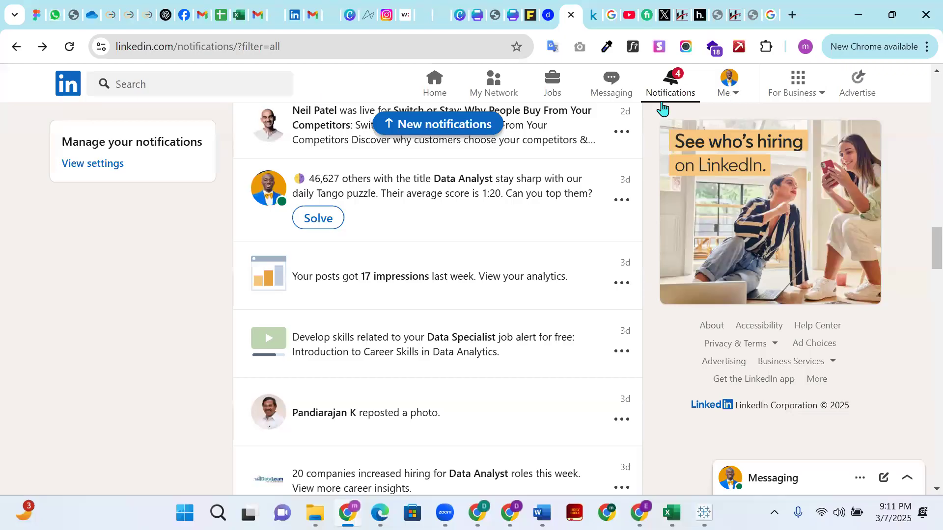
pyautogui.click(671, 84)
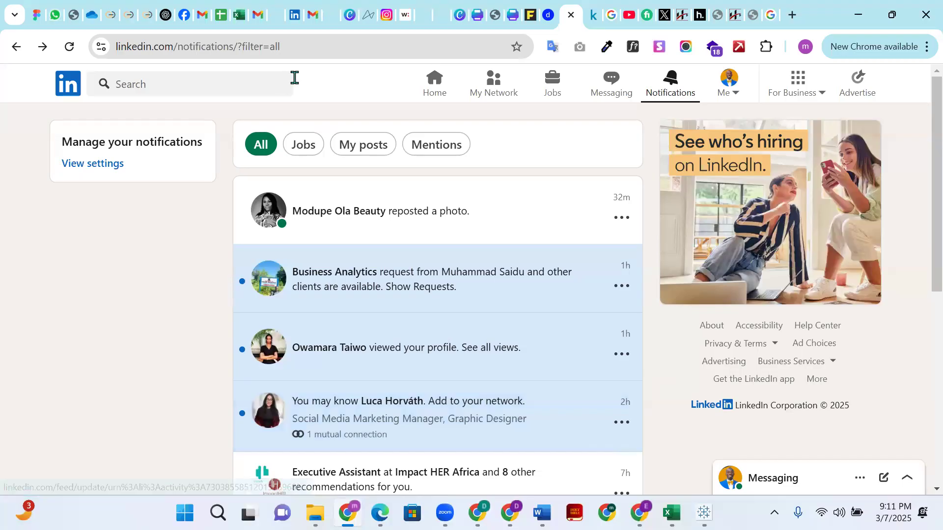
# - Return to the Kaggle heart attack dataset, examine its data preview and metadata, and expand and collapse the Coverage details
pyautogui.click(595, 16)
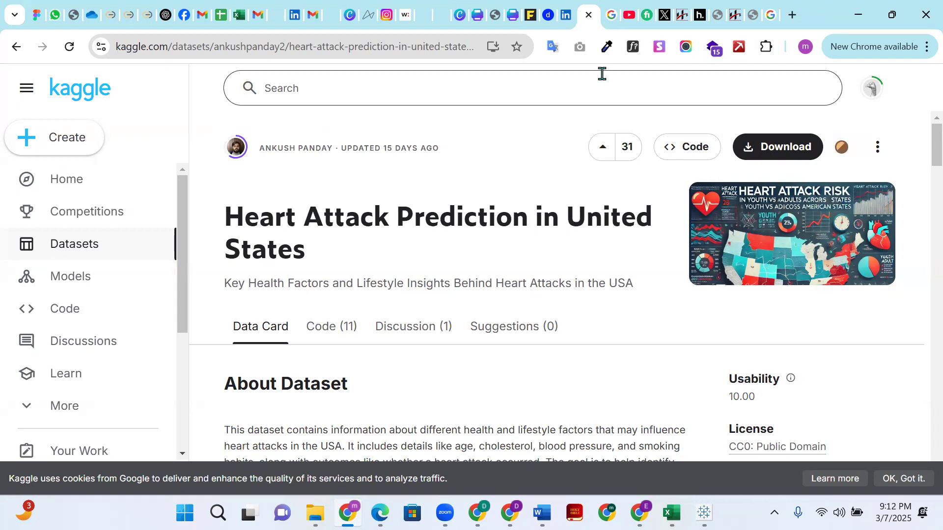
pyautogui.scroll(-5, 673, 328)
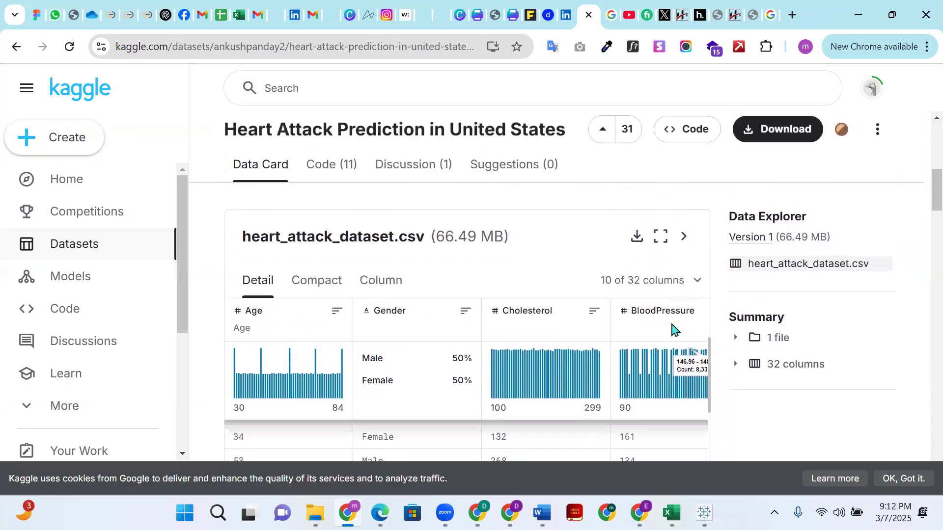
pyautogui.scroll(-1, 673, 327)
pyautogui.scroll(-4, 745, 412)
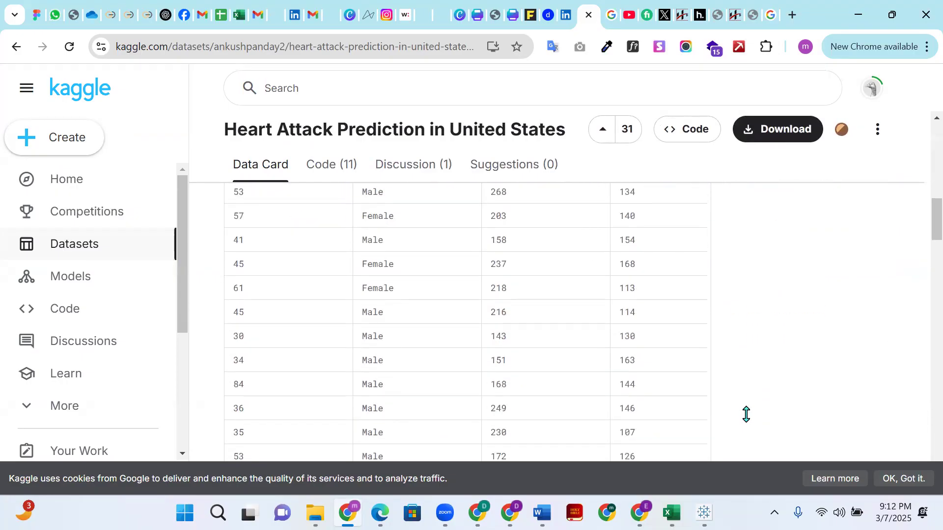
pyautogui.scroll(-4, 746, 414)
pyautogui.scroll(1, 742, 408)
pyautogui.scroll(-4, 742, 408)
pyautogui.scroll(-4, 729, 393)
pyautogui.scroll(1, 722, 381)
pyautogui.scroll(-1, 722, 381)
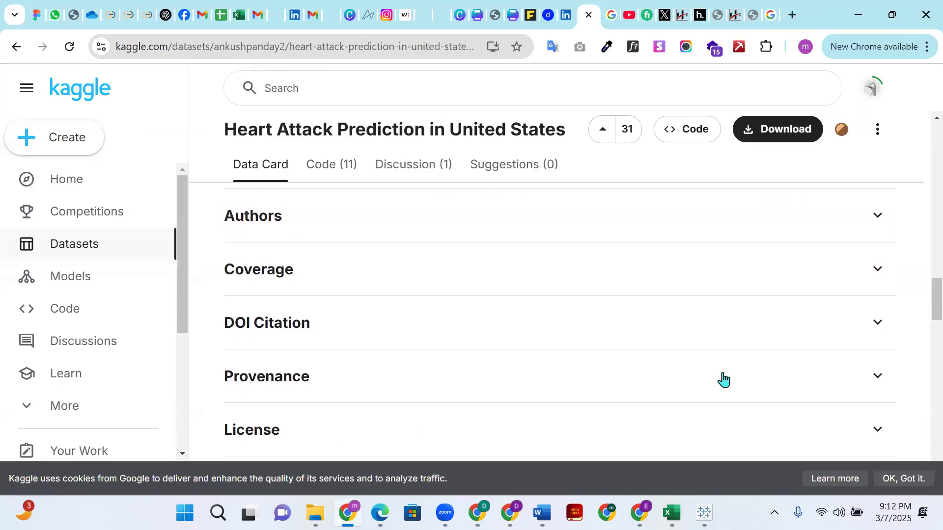
pyautogui.click(891, 270)
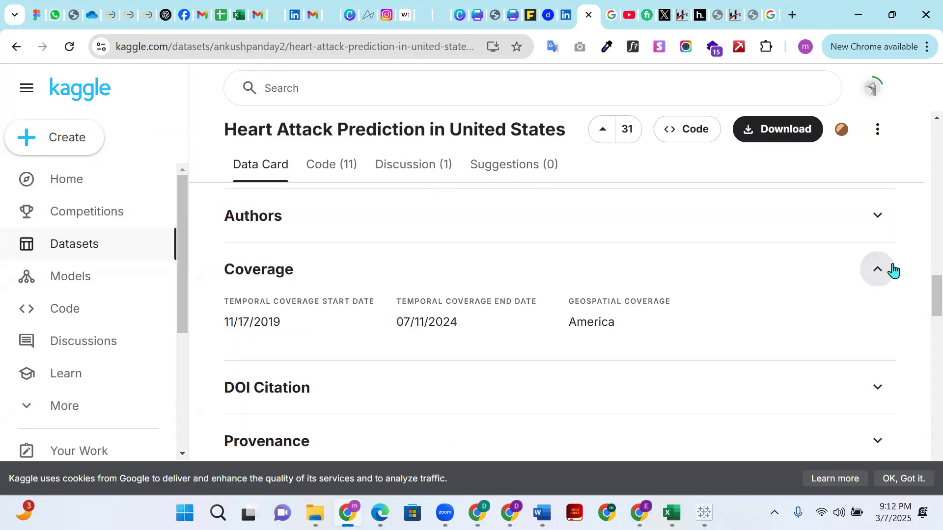
pyautogui.click(879, 271)
# - Examine the remaining sections of the Kaggle dataset page, from Activity Overview and related notebooks to Similar Datasets
pyautogui.scroll(-4, 565, 330)
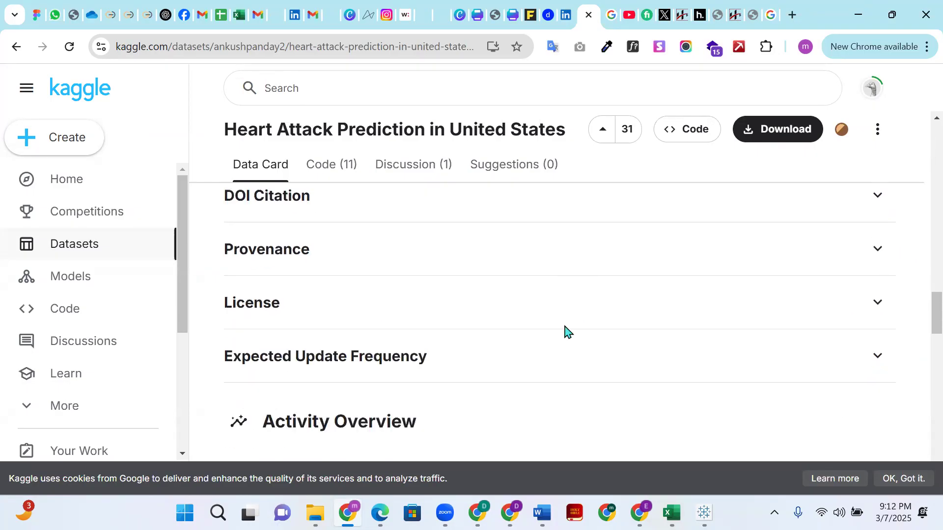
pyautogui.scroll(-7, 812, 294)
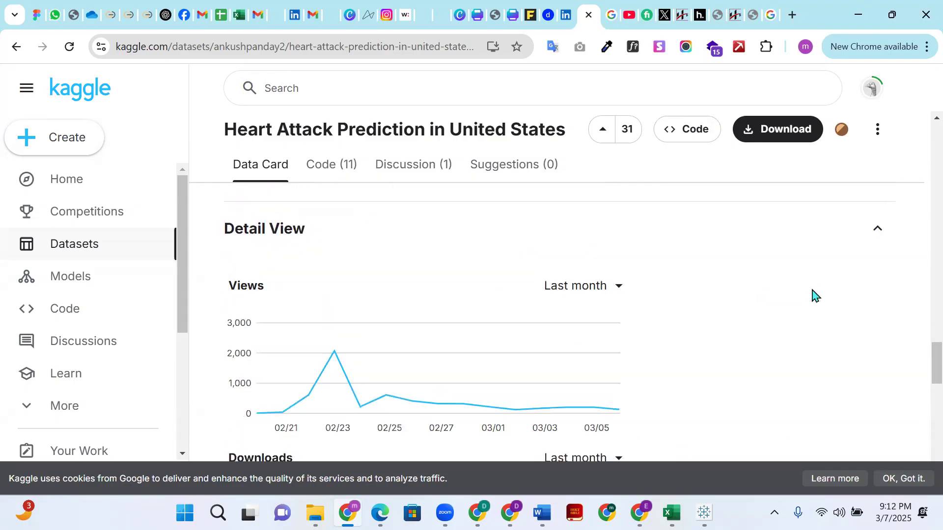
pyautogui.scroll(-10, 813, 290)
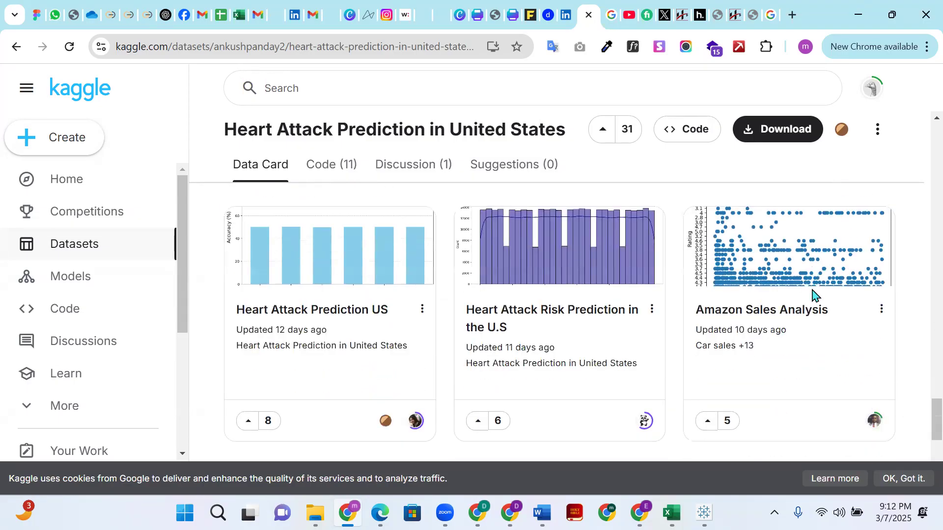
pyautogui.scroll(-3, 812, 295)
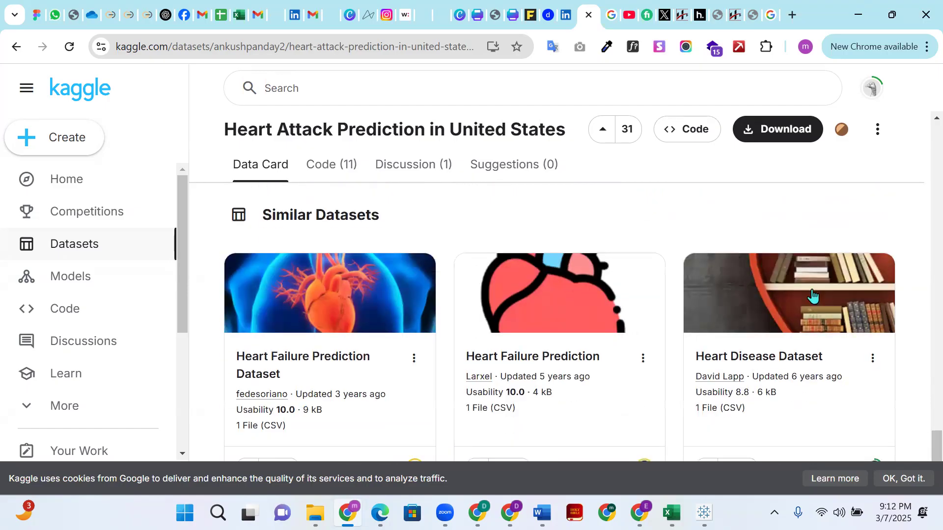
pyautogui.scroll(-2, 259, 295)
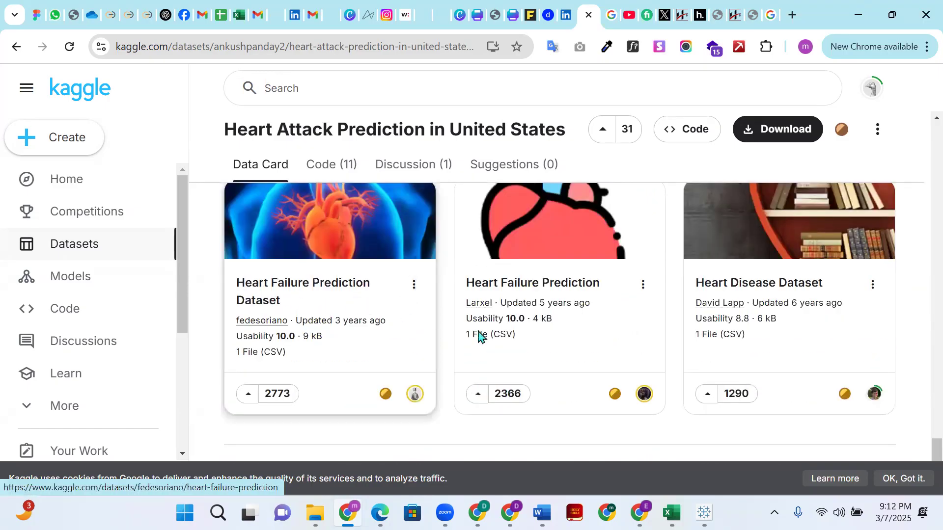
pyautogui.scroll(-1, 790, 301)
pyautogui.scroll(15, 628, 362)
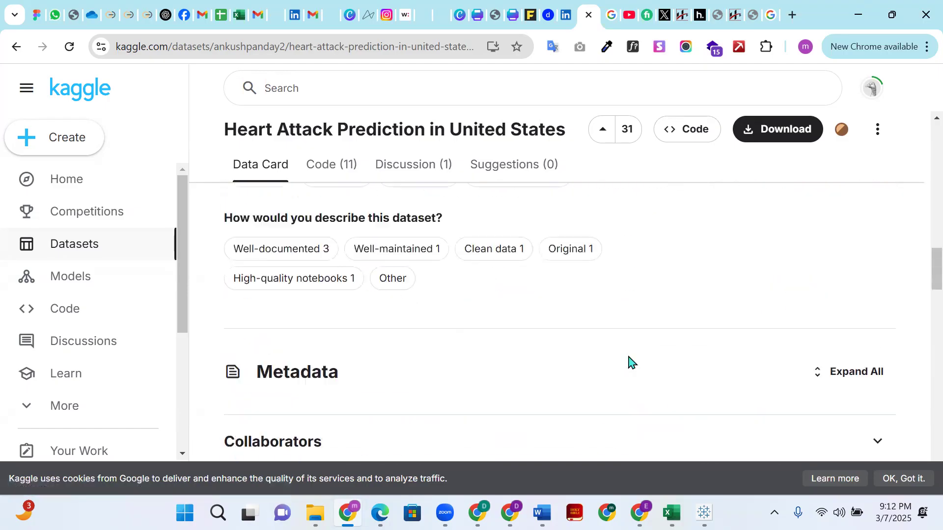
# - Try to search Kaggle for marketing, correcting the misspelled query "arketing"
pyautogui.click(489, 83)
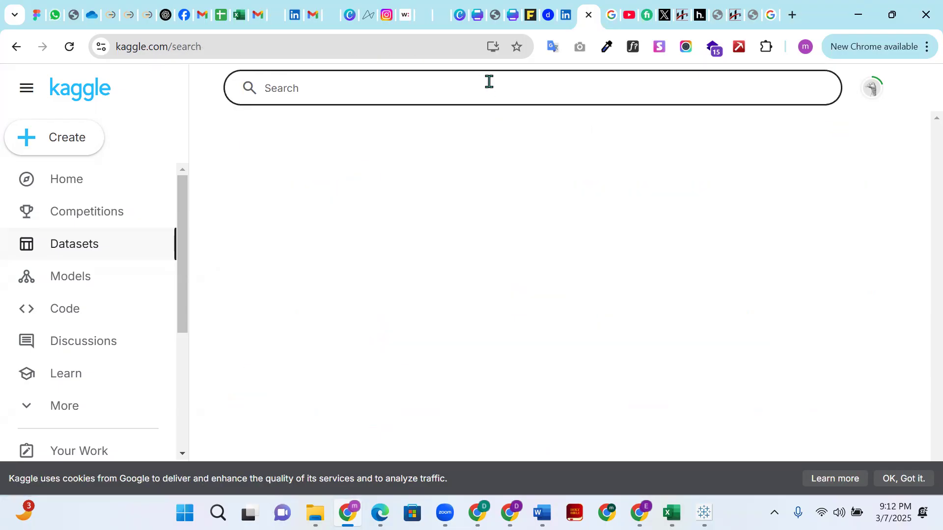
pyautogui.write('arketing')
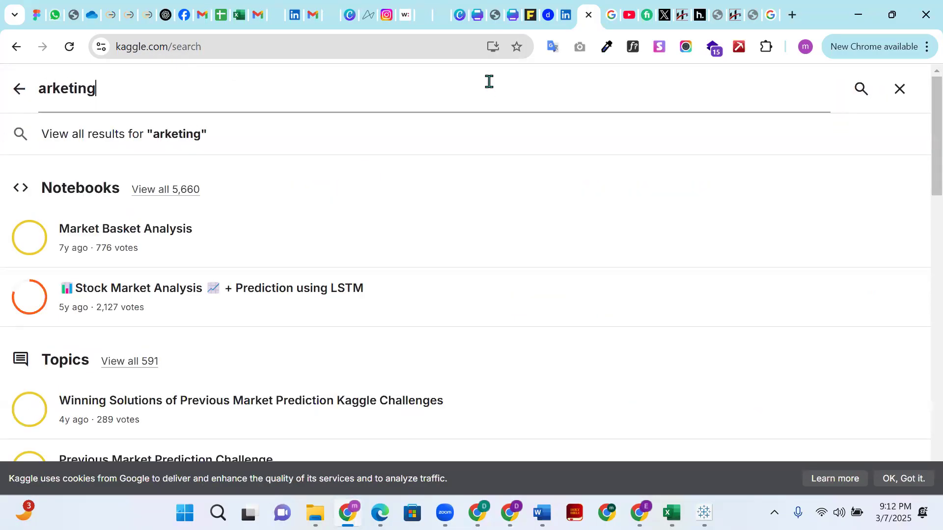
pyautogui.press('Return')
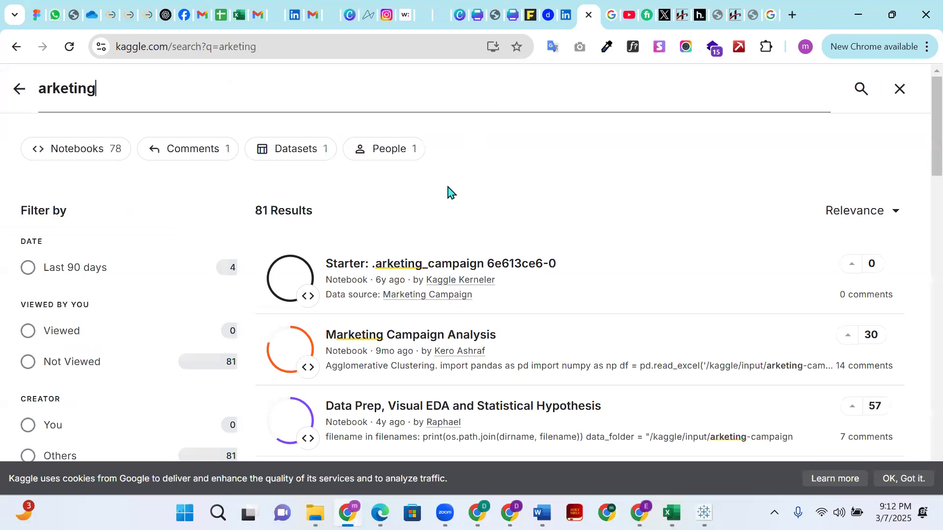
pyautogui.click(41, 92)
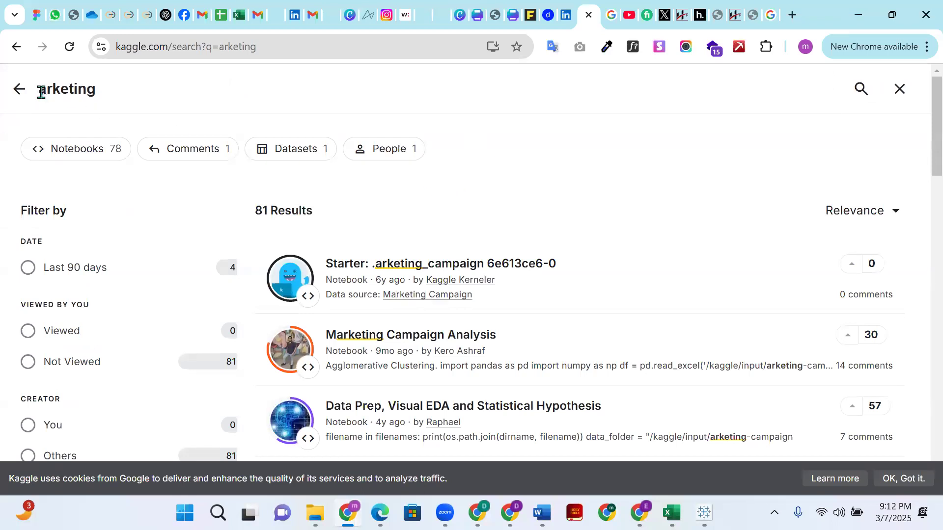
pyautogui.write('m')
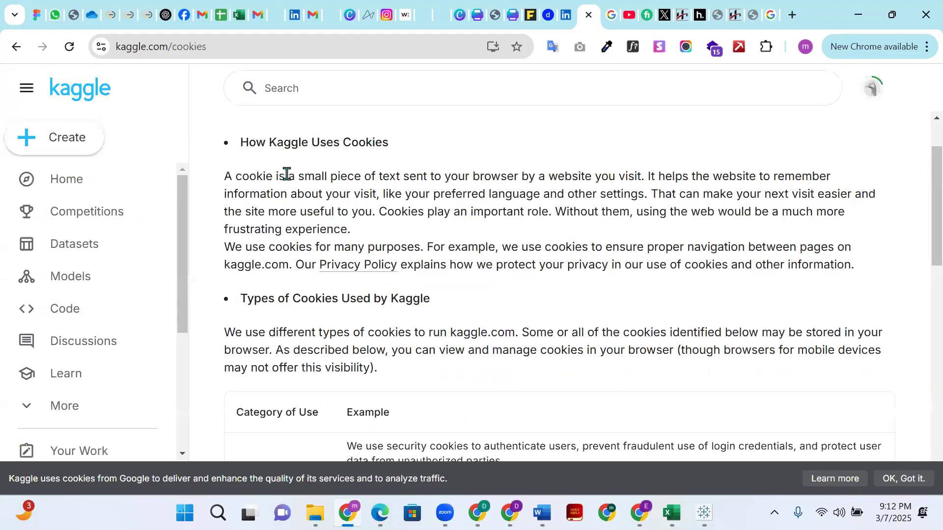
pyautogui.scroll(-5, 294, 197)
pyautogui.scroll(10, 344, 197)
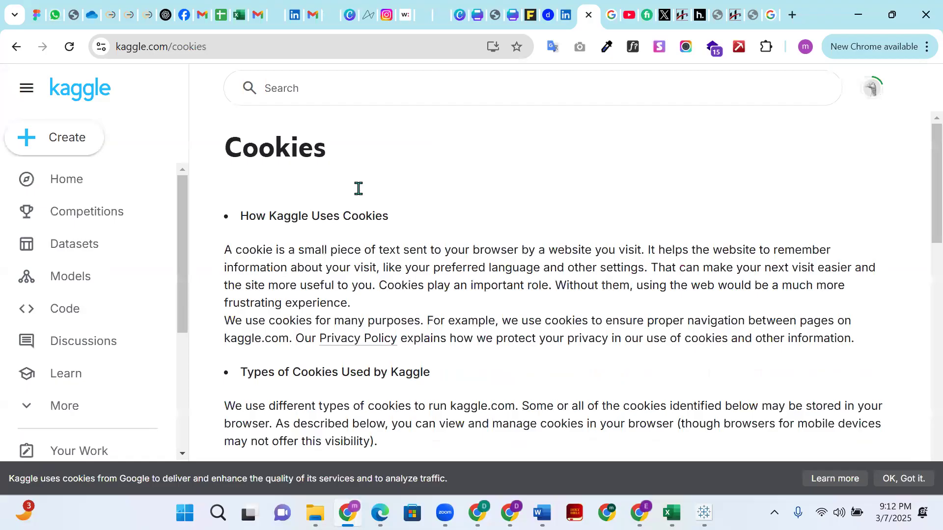
pyautogui.scroll(-2, 390, 261)
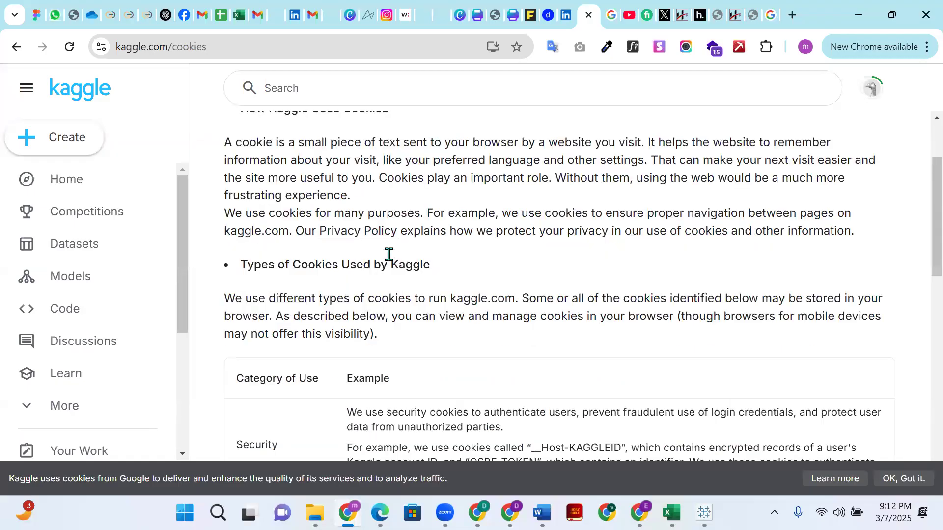
pyautogui.scroll(2, 362, 103)
# - Search Kaggle for "financial dataset" using the suggested query
pyautogui.click(361, 96)
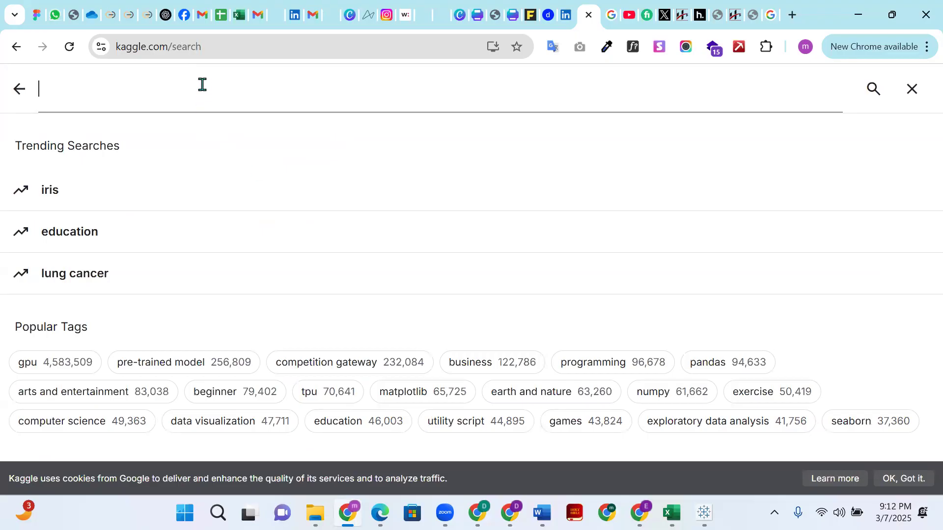
pyautogui.write('fin')
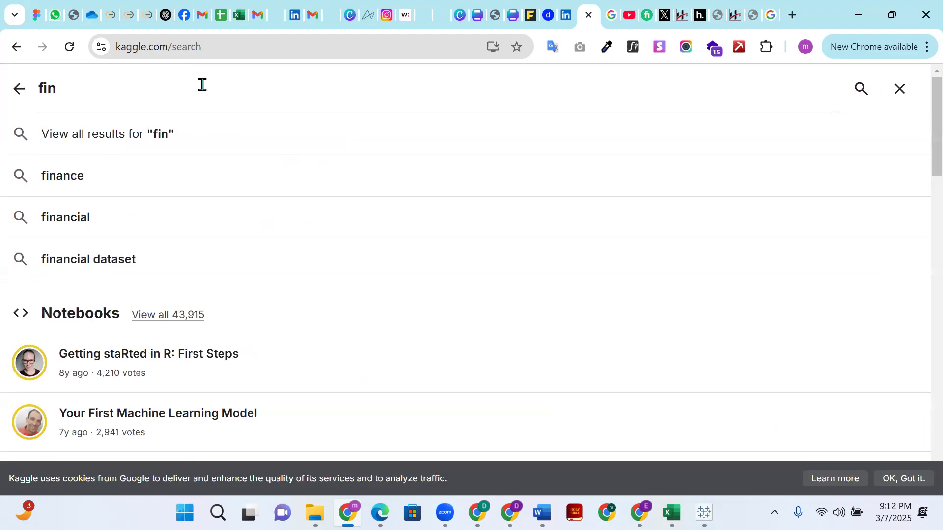
pyautogui.click(100, 267)
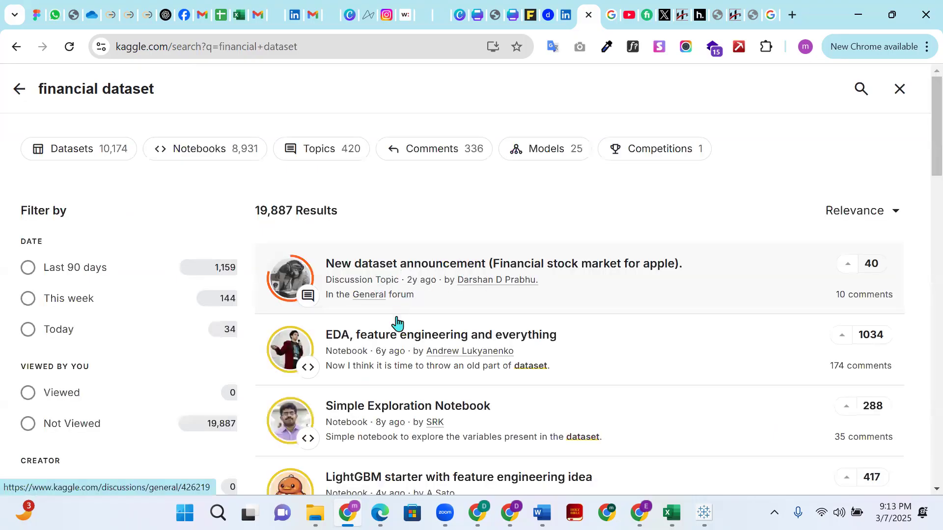
# - Find the Company Financials Dataset notebook in the search results and open it
pyautogui.scroll(-3, 386, 367)
pyautogui.scroll(-1, 386, 367)
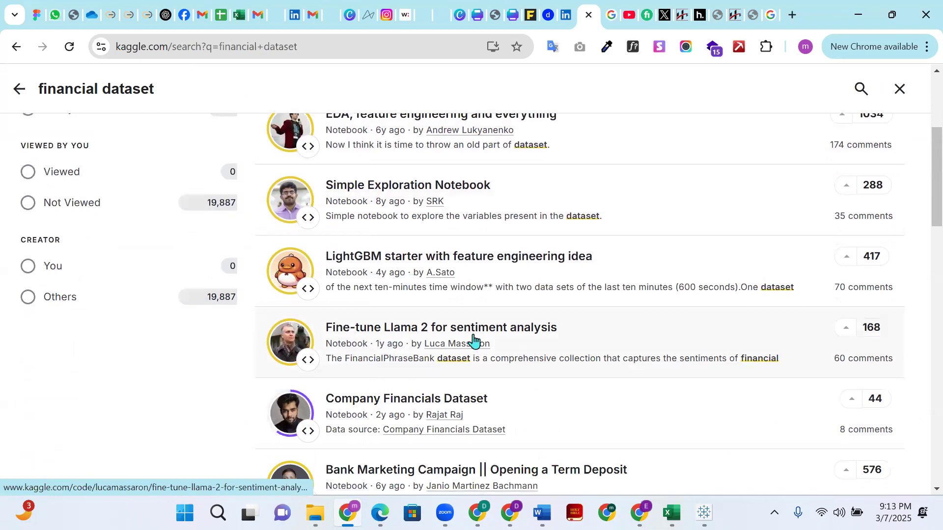
pyautogui.scroll(-1, 472, 378)
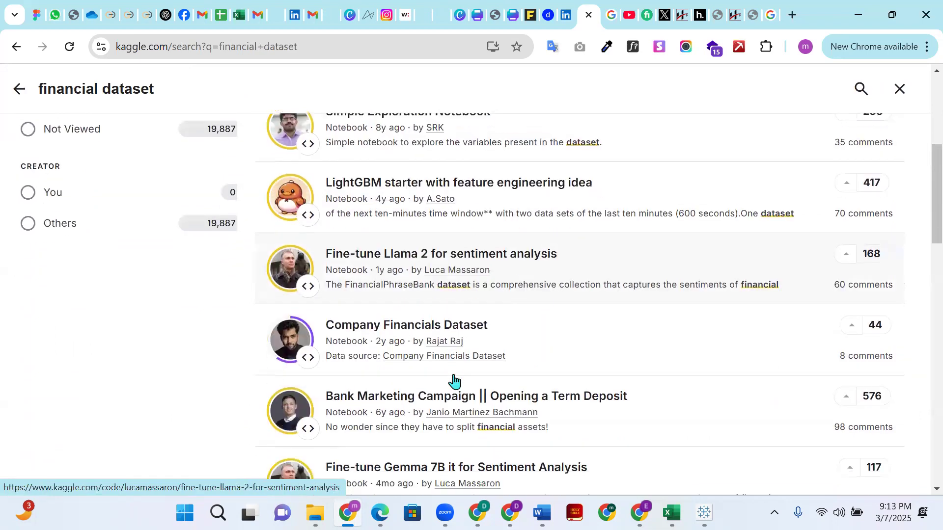
pyautogui.click(433, 332)
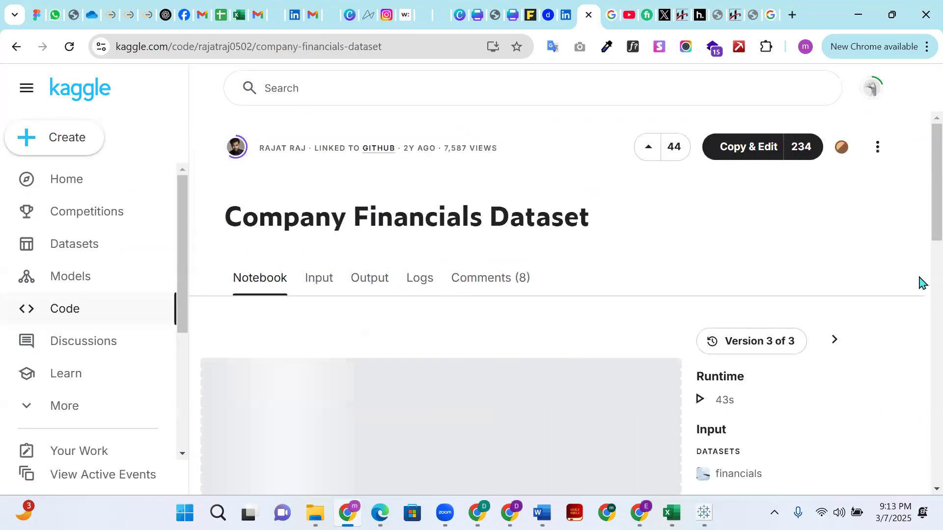
# - Examine the Company Financials notebook's tags, sales and profit charts, discount band heatmaps and the Python code behind them
pyautogui.scroll(-6, 922, 284)
pyautogui.scroll(4, 918, 290)
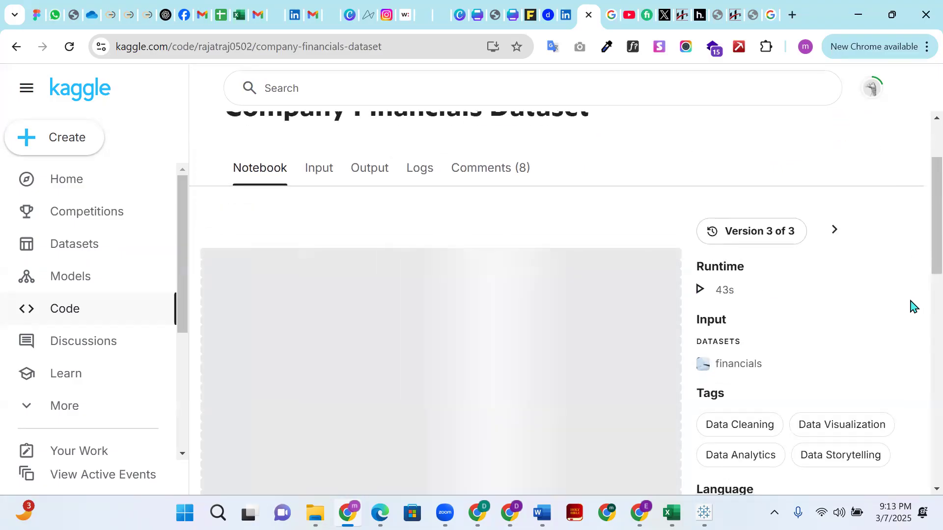
pyautogui.scroll(-3, 911, 310)
pyautogui.scroll(-2, 910, 314)
pyautogui.scroll(1, 910, 314)
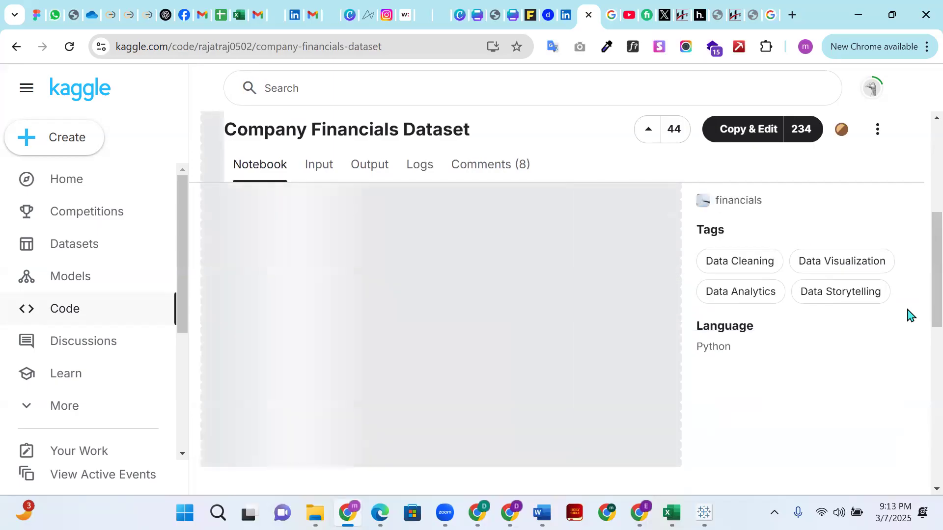
pyautogui.scroll(-5, 911, 319)
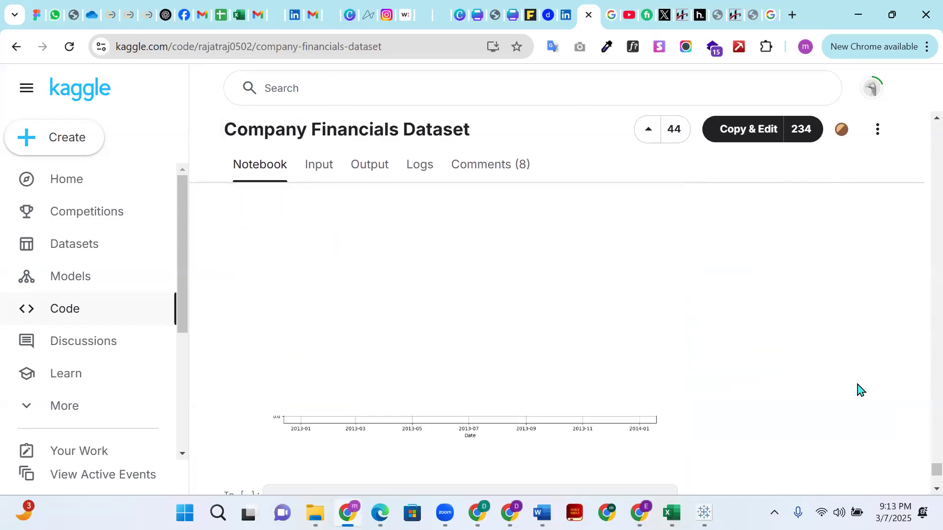
pyautogui.scroll(15, 320, 401)
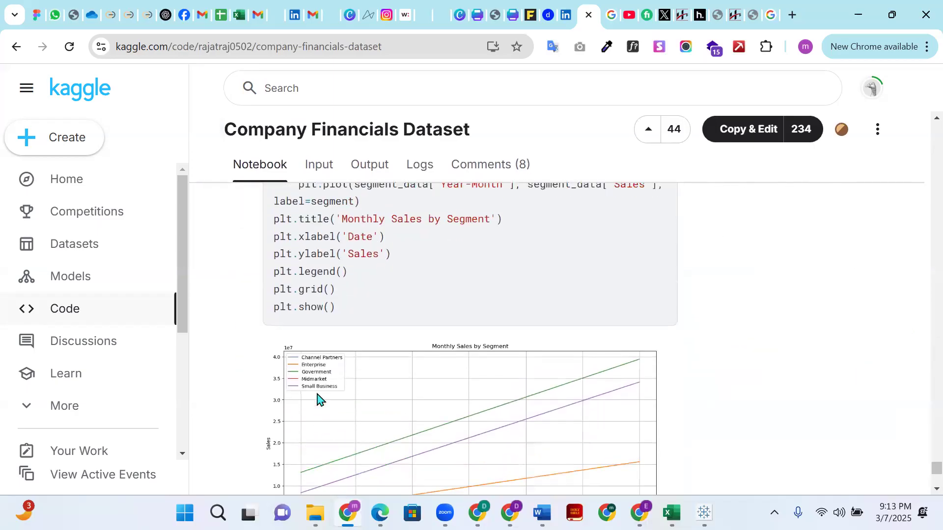
pyautogui.scroll(20, 317, 398)
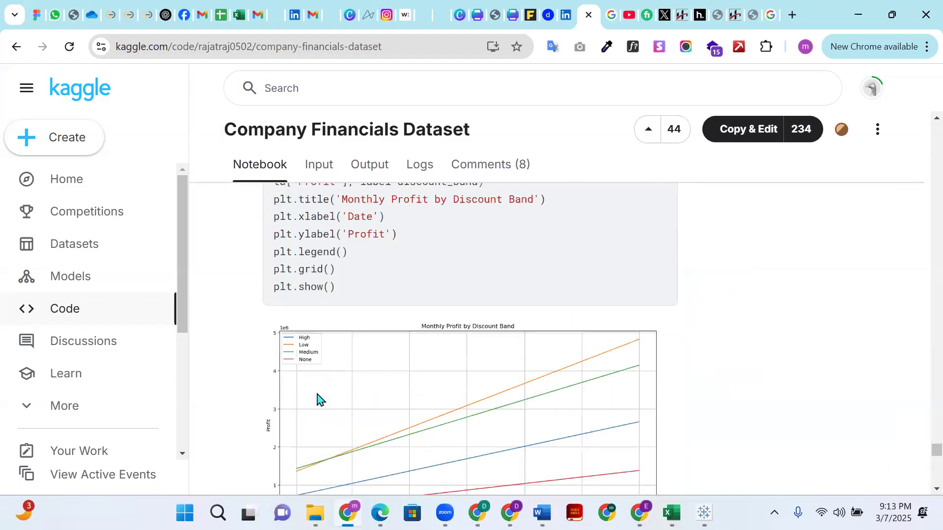
pyautogui.scroll(-15, 317, 399)
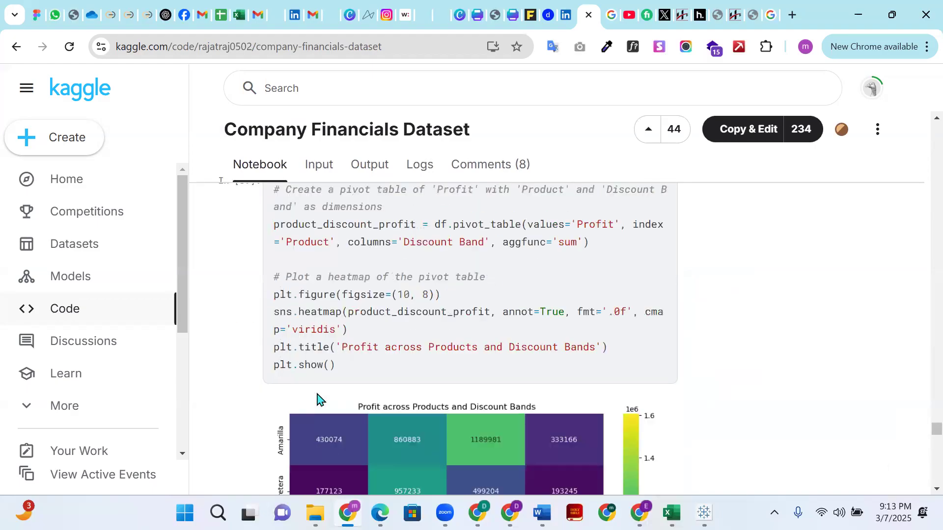
pyautogui.scroll(8, 317, 399)
pyautogui.scroll(-3, 317, 394)
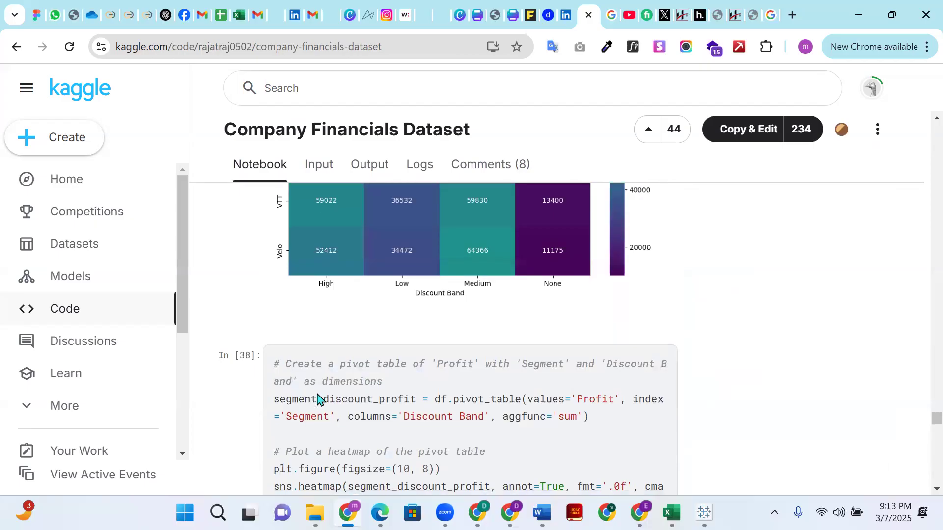
pyautogui.scroll(2, 317, 399)
pyautogui.scroll(-3, 318, 398)
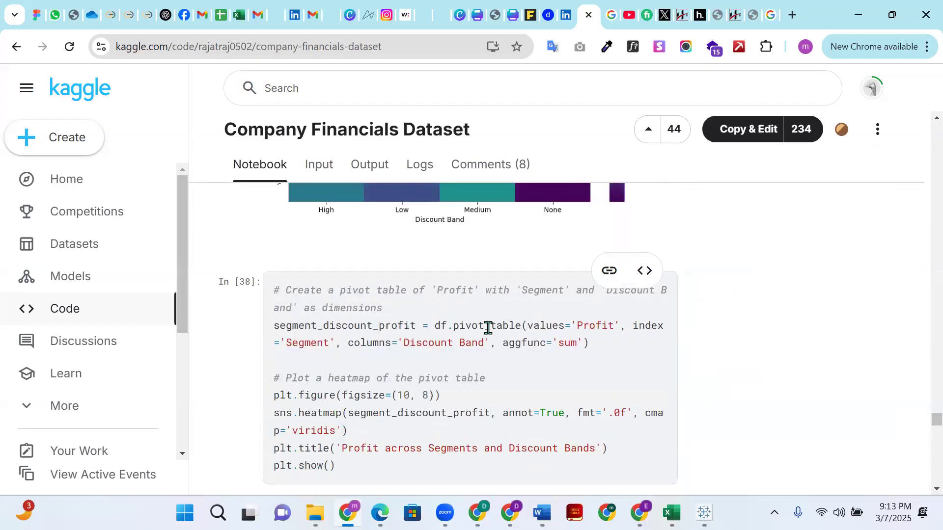
pyautogui.scroll(10, 393, 340)
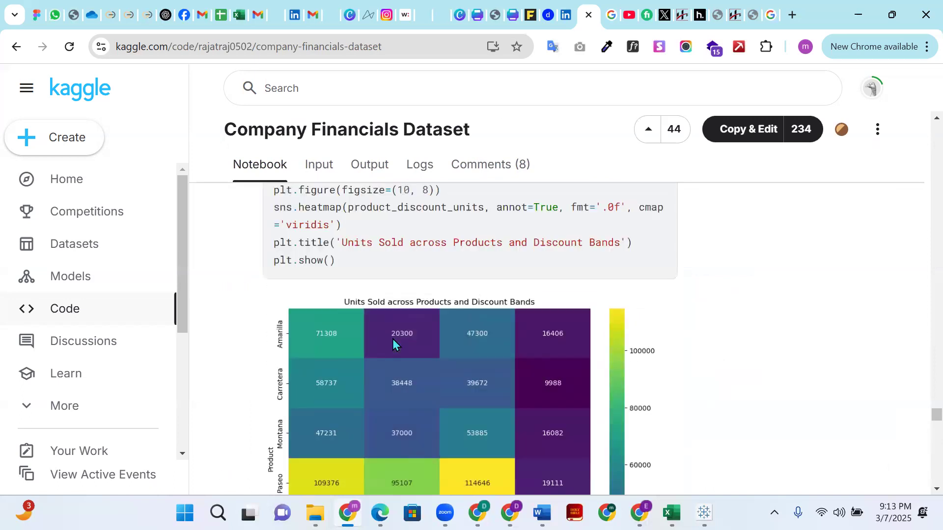
pyautogui.scroll(15, 395, 344)
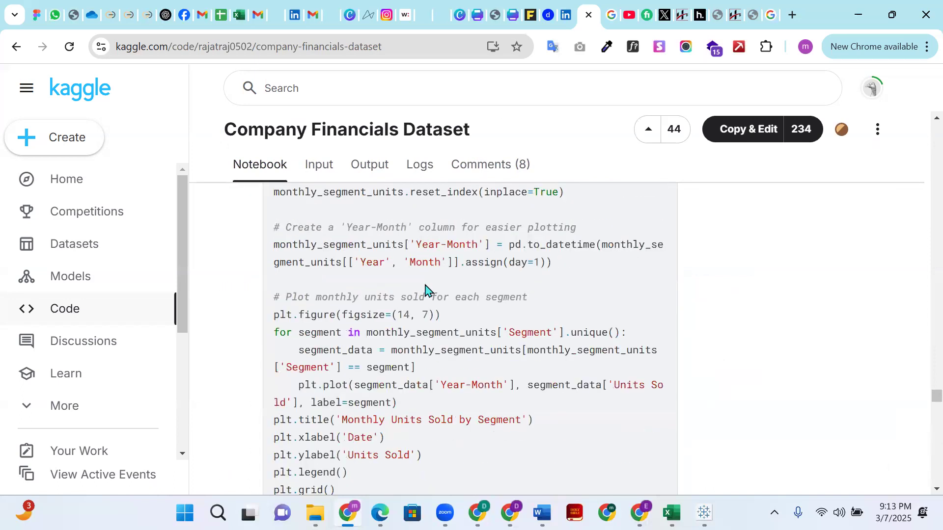
# - Examine the notebook's opening code cells and dataframe preview from the beginning, hiding and restoring the version and tags details
pyautogui.moveTo(923, 395); pyautogui.dragTo(922, 120)
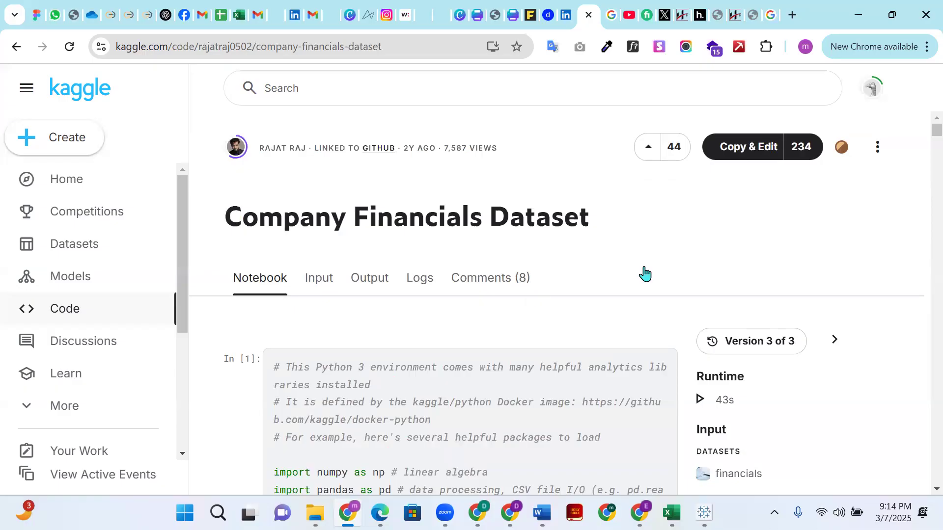
pyautogui.scroll(-5, 737, 216)
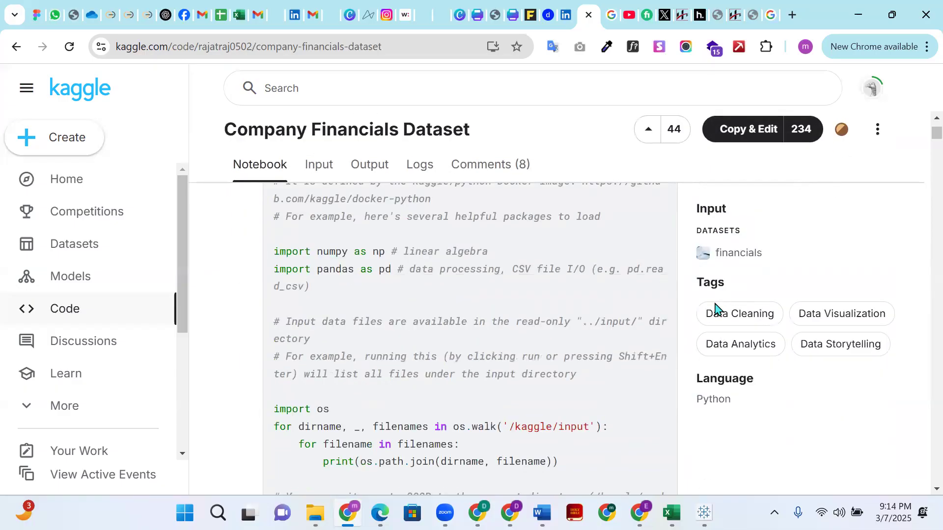
pyautogui.scroll(4, 734, 388)
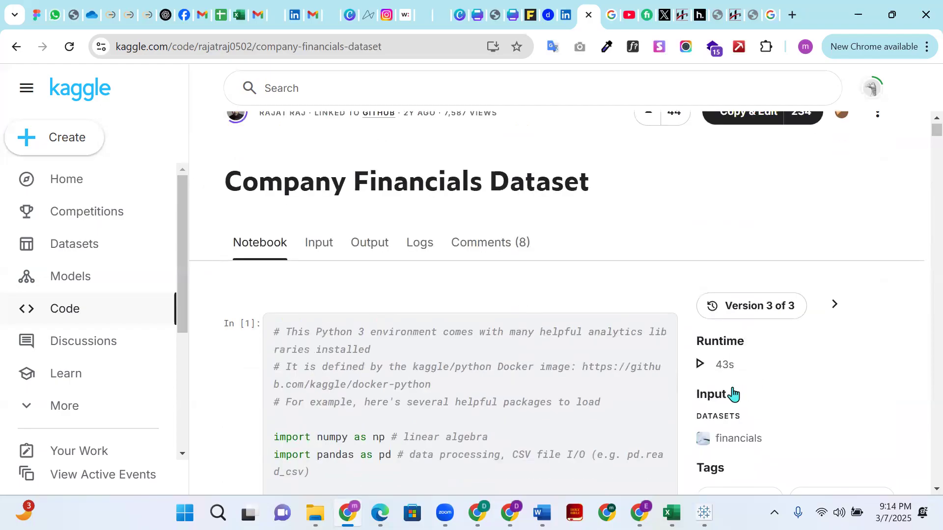
pyautogui.click(835, 304)
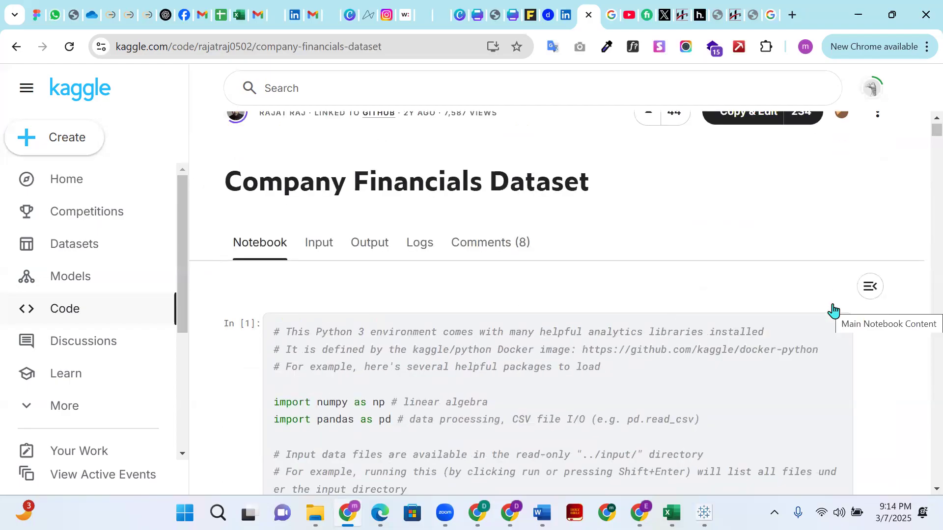
pyautogui.click(870, 287)
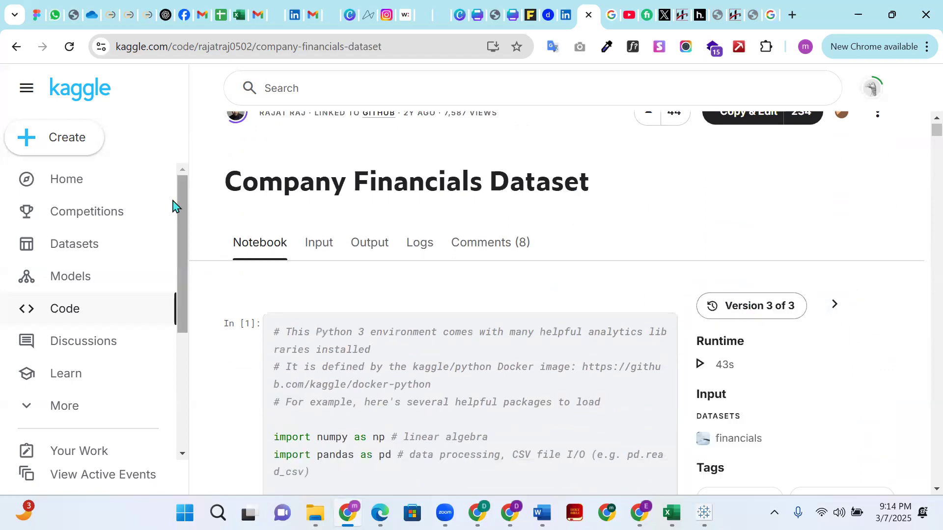
pyautogui.scroll(-10, 297, 272)
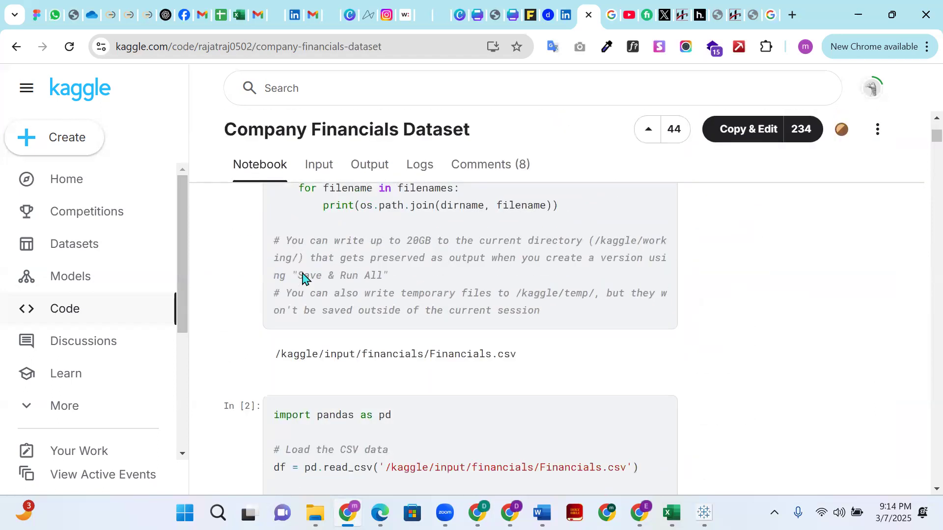
pyautogui.scroll(-5, 302, 277)
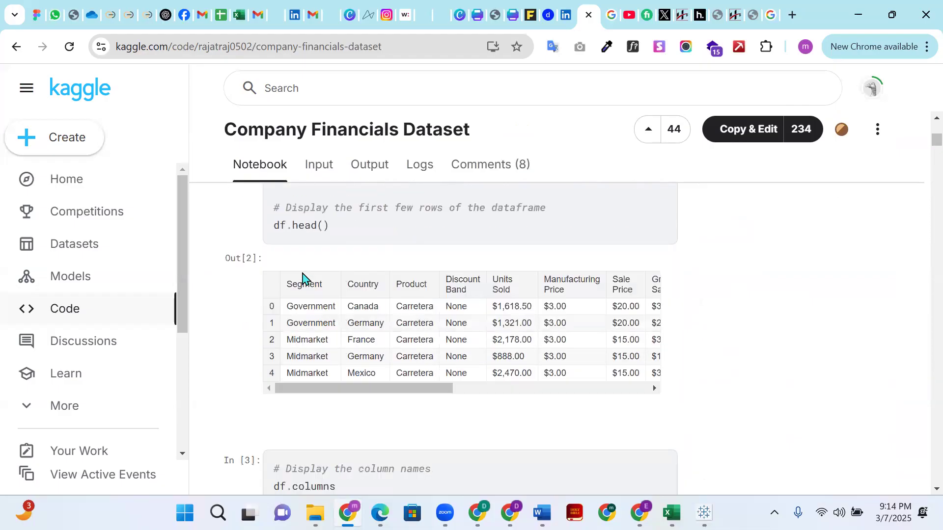
# - Open the notebook's input data and examine the description, preprocessing instructions and column summaries of Financials.csv
pyautogui.click(320, 171)
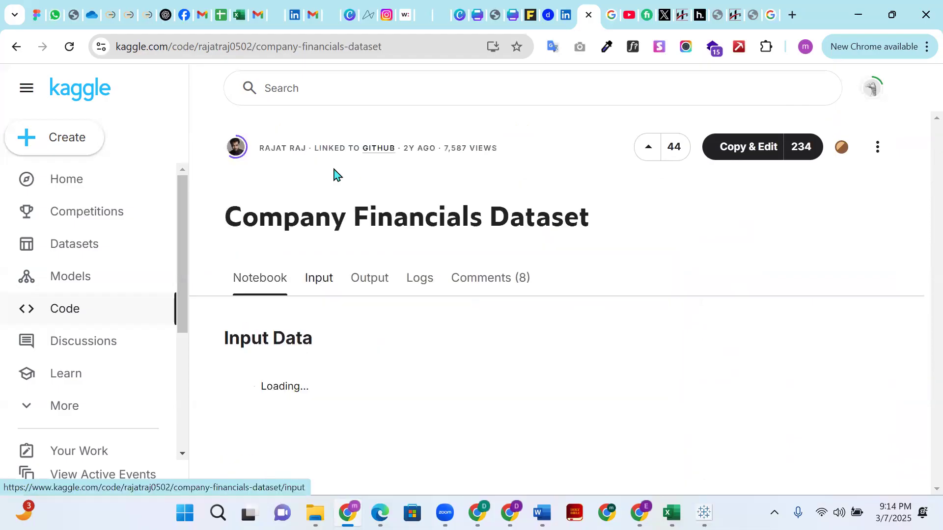
pyautogui.scroll(-1, 379, 316)
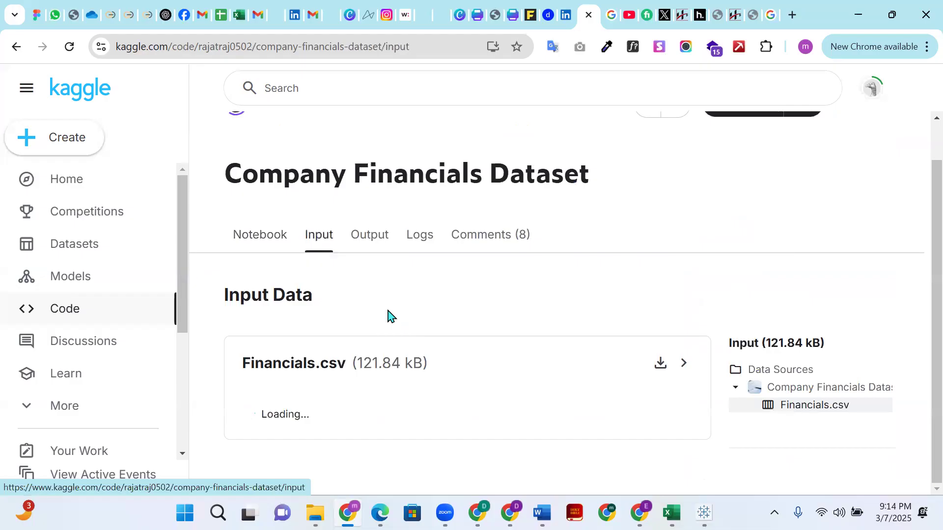
pyautogui.scroll(-2, 491, 374)
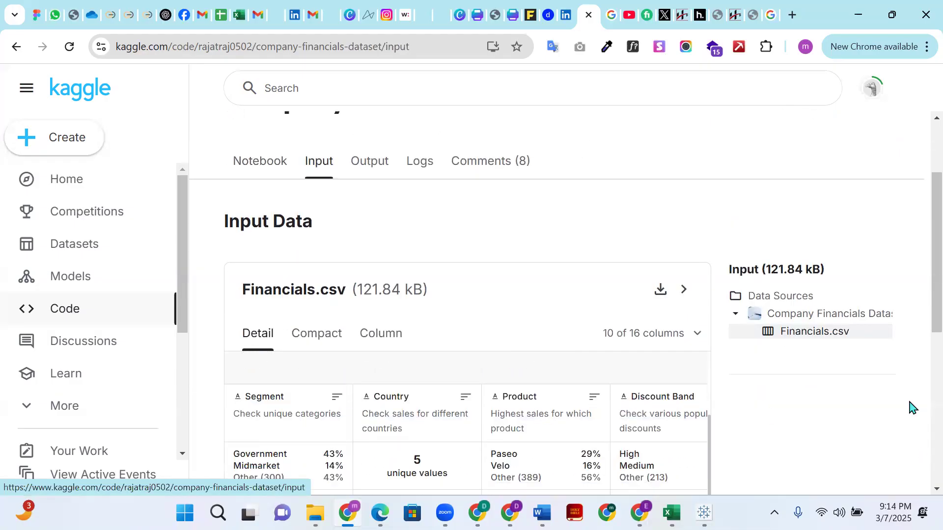
pyautogui.scroll(-1, 889, 408)
pyautogui.scroll(-4, 889, 408)
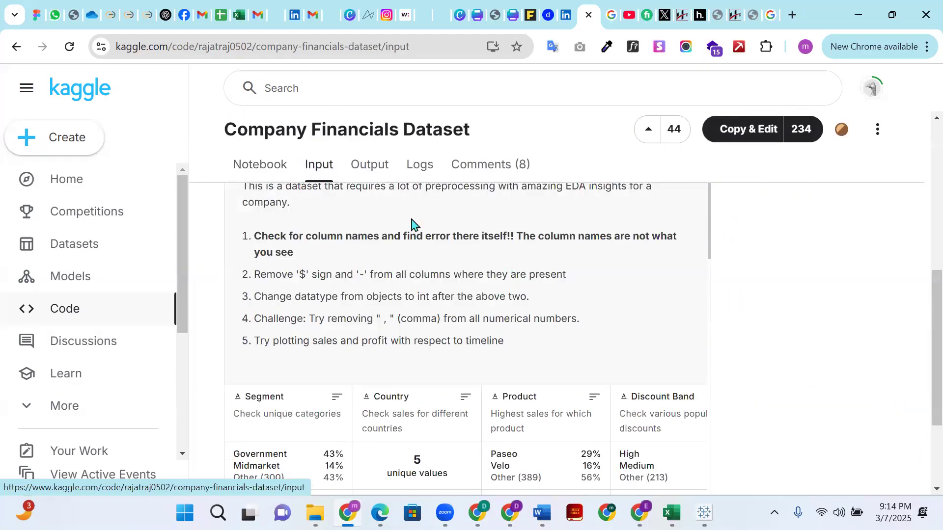
pyautogui.scroll(10, 773, 276)
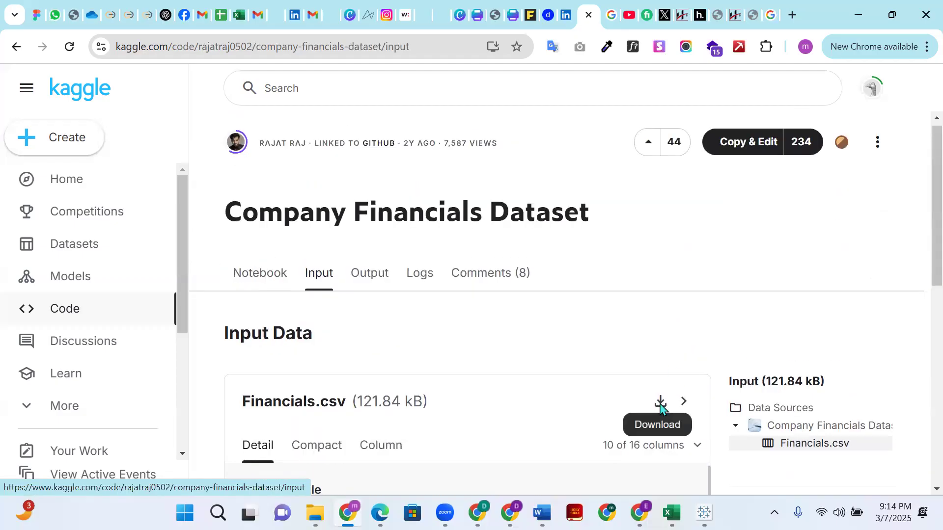
# - Download Financials.csv from the notebook's input data, open it in Excel and dismiss the data loss notice
pyautogui.click(660, 402)
pyautogui.scroll(-4, 714, 364)
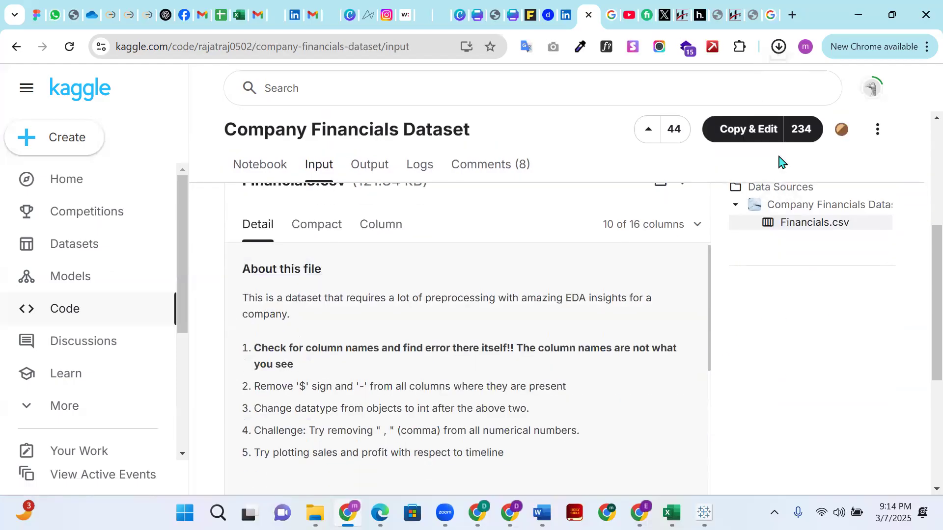
pyautogui.click(770, 55)
pyautogui.click(625, 86)
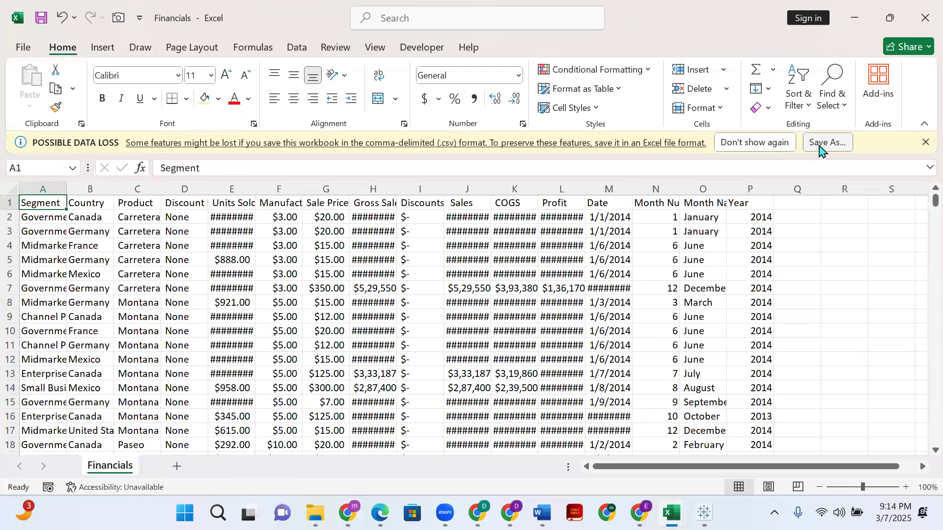
pyautogui.click(925, 142)
# - Widen the Gross Sales, Discounts, Sales, COGS and Profit columns so their full values fit
pyautogui.scroll(-1, 539, 292)
pyautogui.scroll(1, 530, 309)
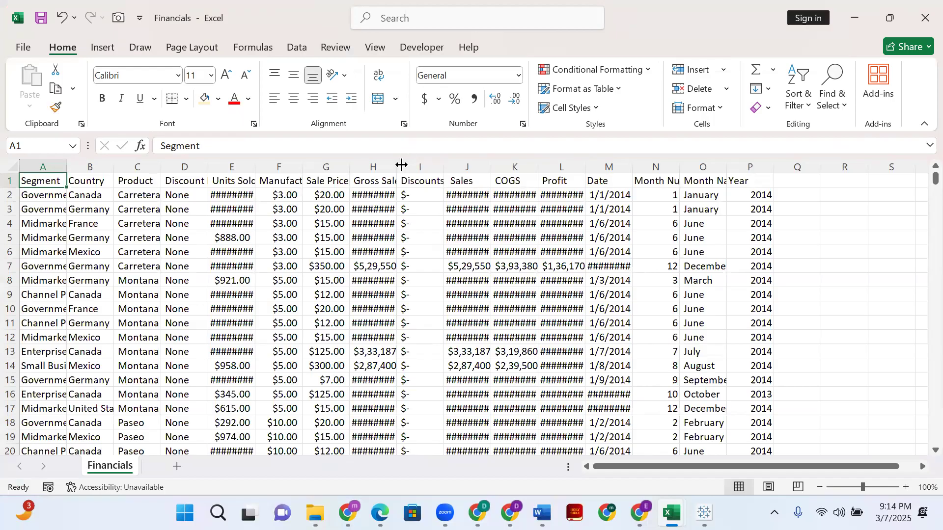
pyautogui.moveTo(395, 167); pyautogui.dragTo(395, 167)
pyautogui.doubleClick(397, 167)
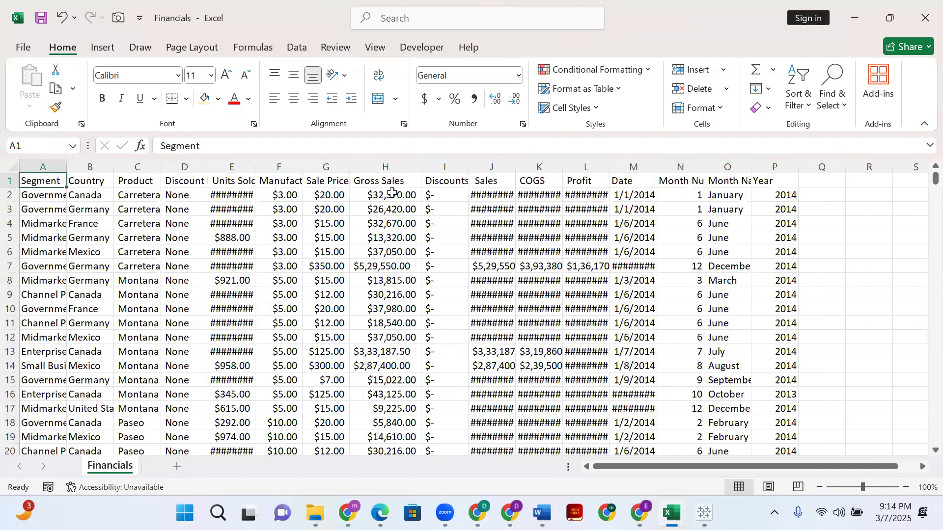
pyautogui.moveTo(469, 162); pyautogui.dragTo(558, 162)
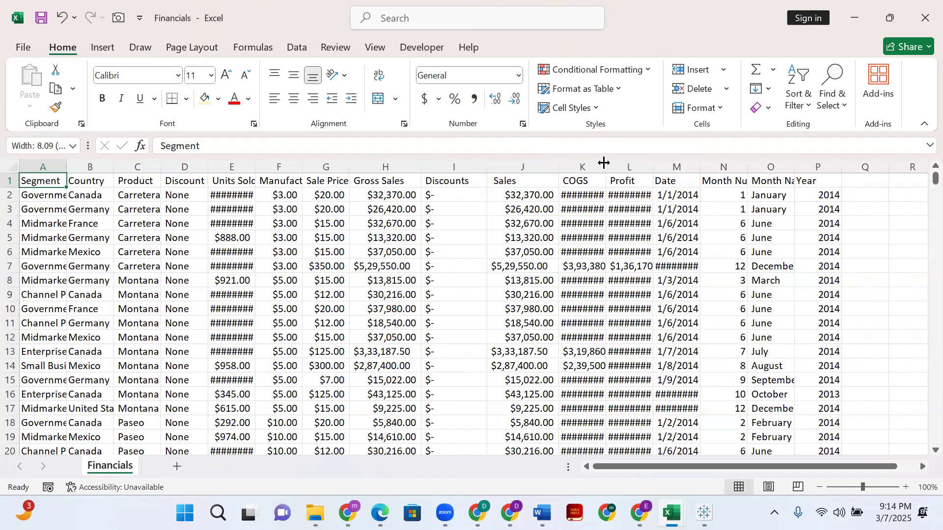
pyautogui.doubleClick(606, 163)
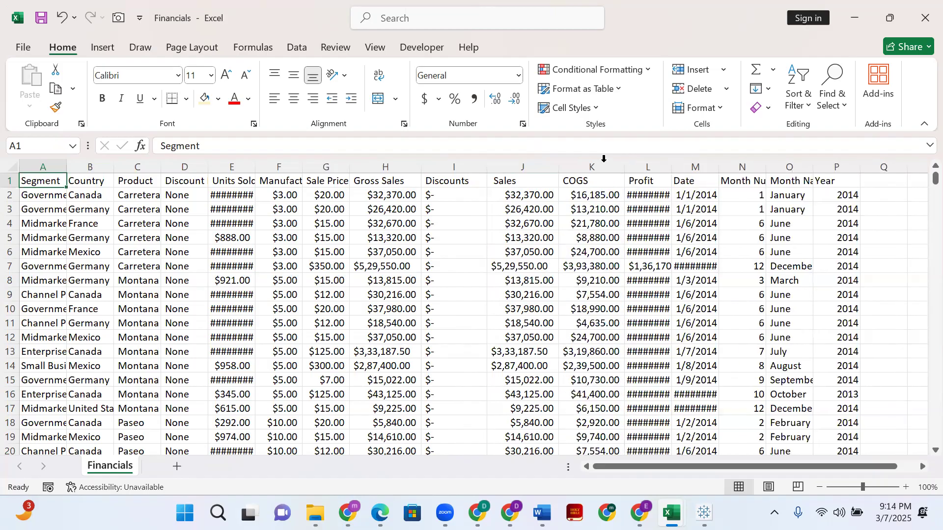
pyautogui.doubleClick(671, 166)
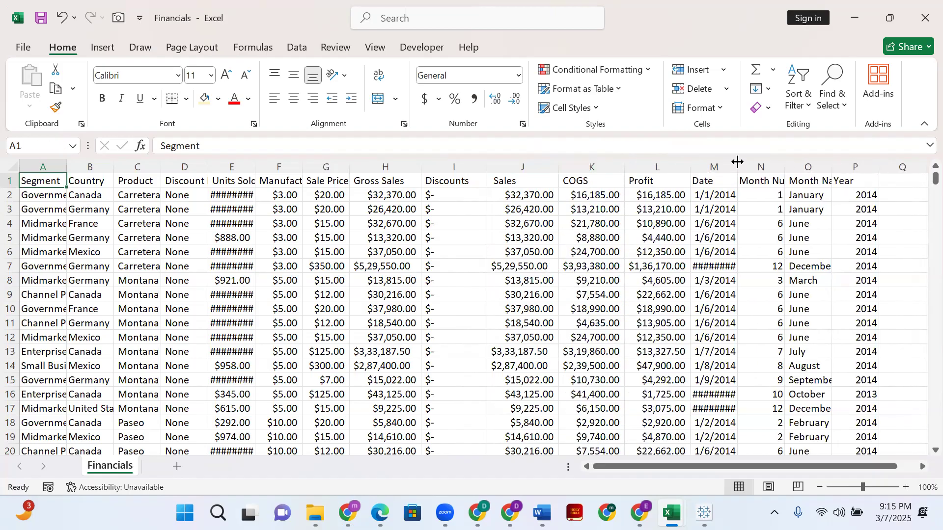
# - Autofit the Date, Month Number, Month Name, Units Sold, Discount Band and Product columns to their contents
pyautogui.doubleClick(737, 164)
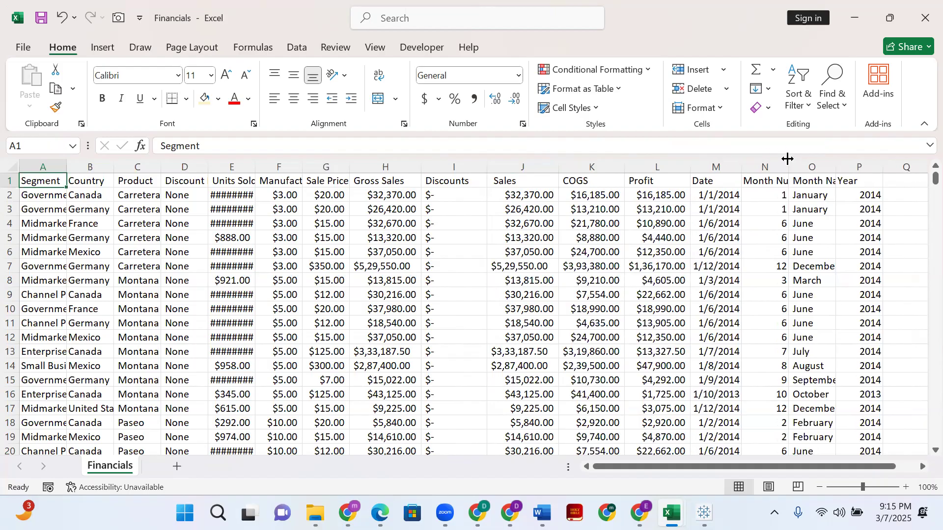
pyautogui.doubleClick(787, 164)
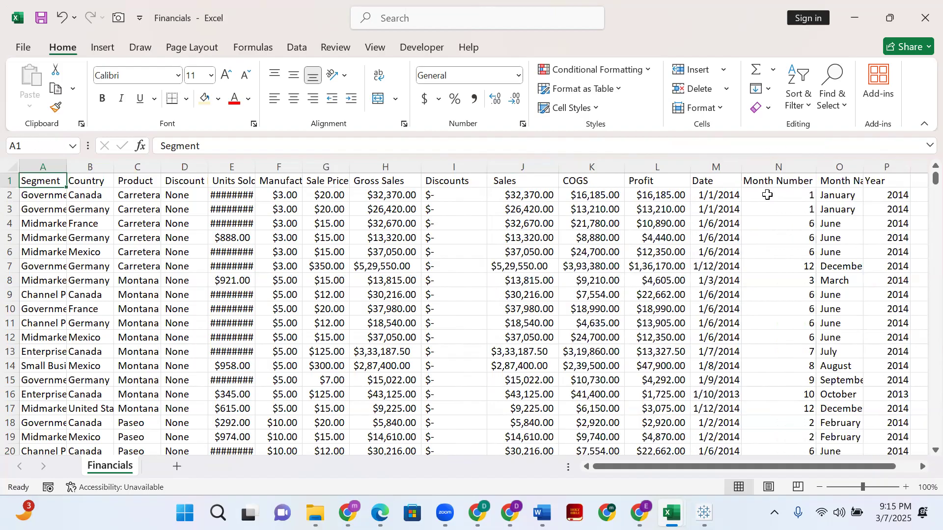
pyautogui.doubleClick(863, 164)
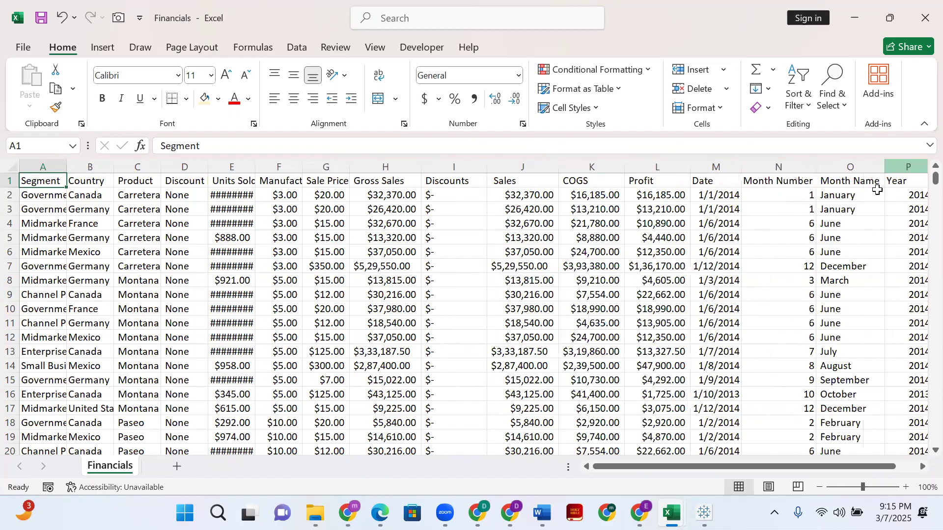
pyautogui.doubleClick(255, 166)
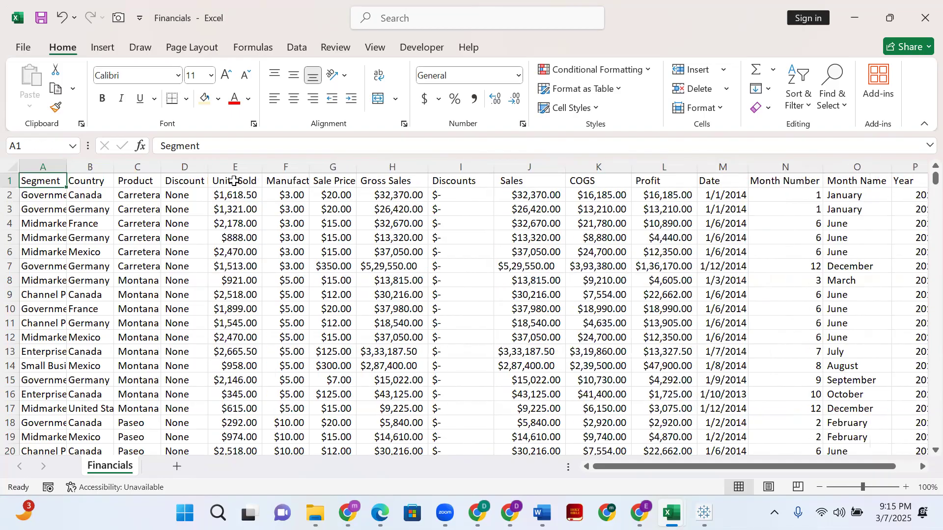
pyautogui.doubleClick(209, 165)
pyautogui.doubleClick(164, 170)
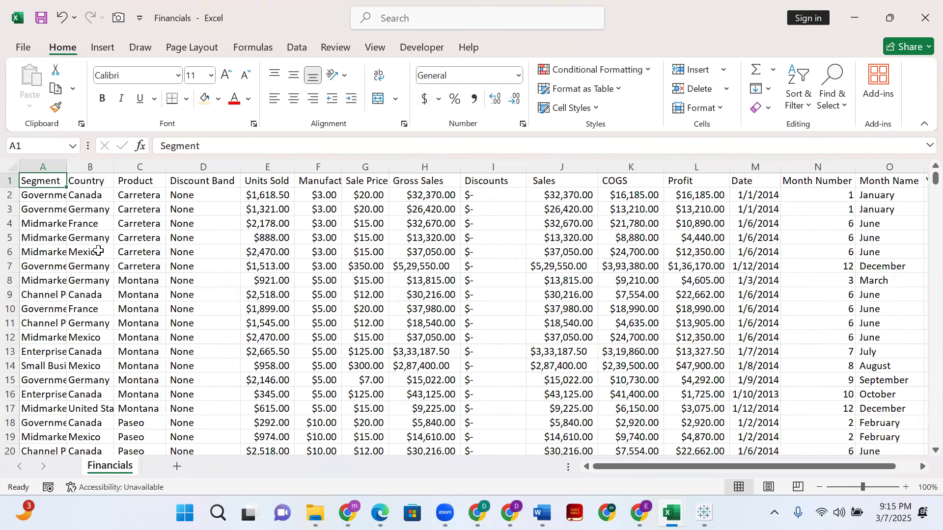
# - Examine the Financials rows and the Sales, COGS and Profit headers across the whole sheet, then return to its beginning
pyautogui.scroll(-12, 920, 362)
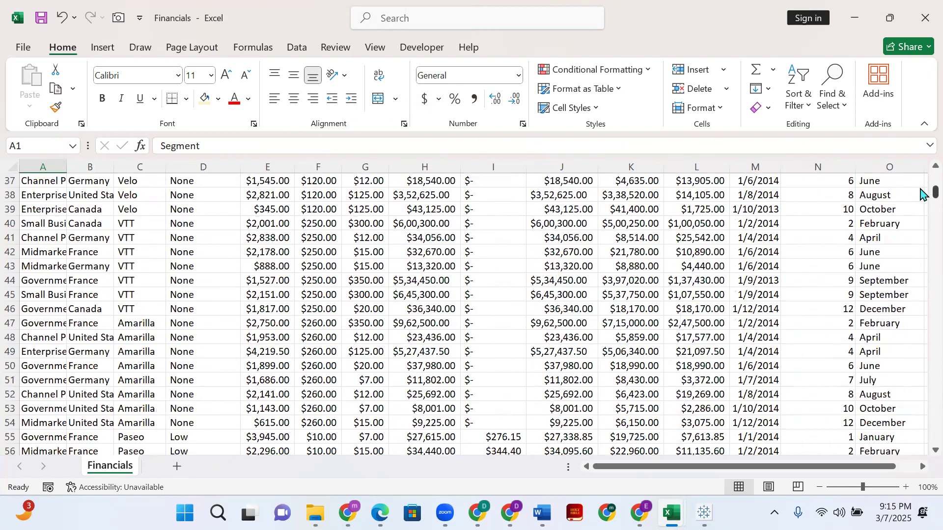
pyautogui.moveTo(920, 259); pyautogui.dragTo(921, 172)
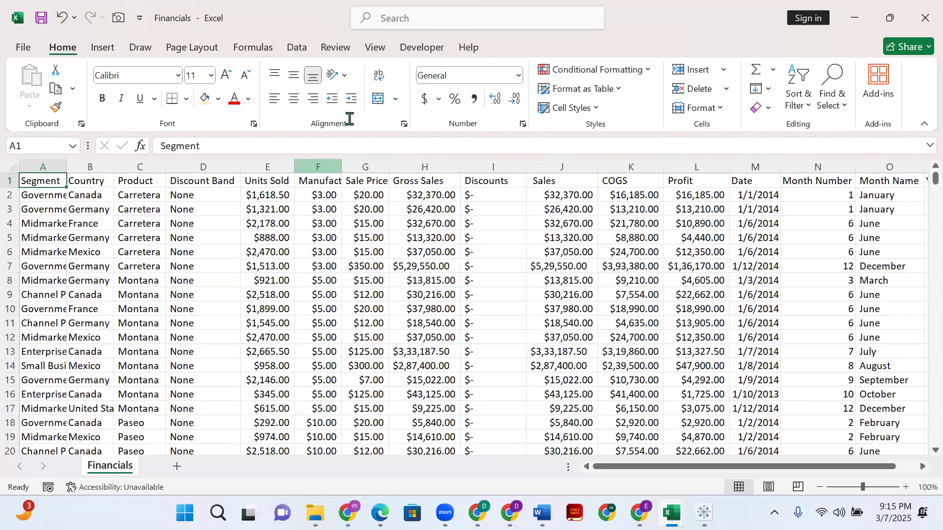
pyautogui.scroll(-5, 516, 243)
pyautogui.scroll(3, 876, 357)
pyautogui.scroll(2, 876, 357)
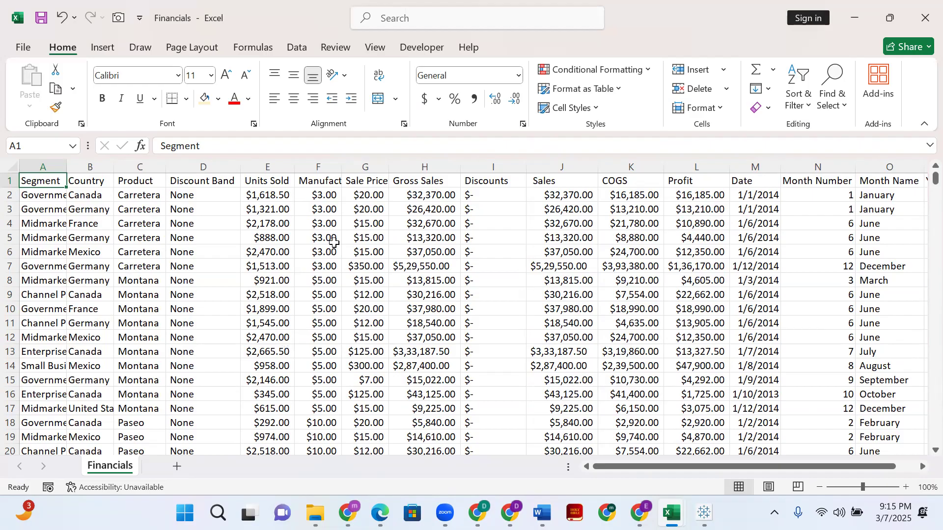
pyautogui.scroll(-2, 569, 308)
pyautogui.scroll(2, 572, 300)
pyautogui.click(615, 181)
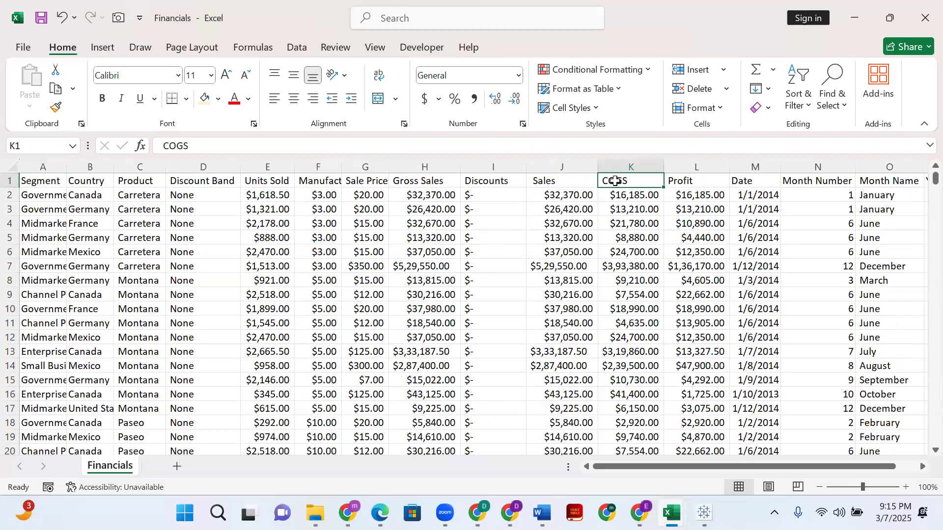
pyautogui.click(675, 187)
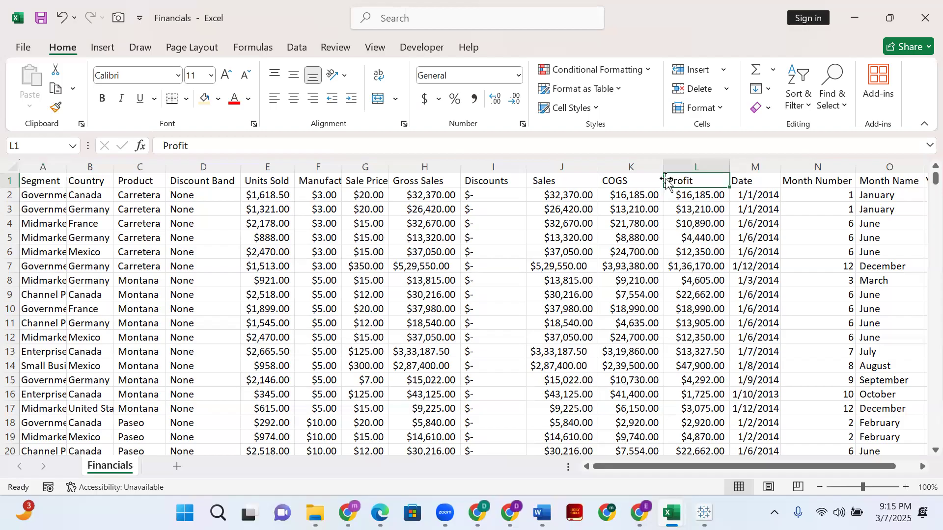
pyautogui.click(572, 185)
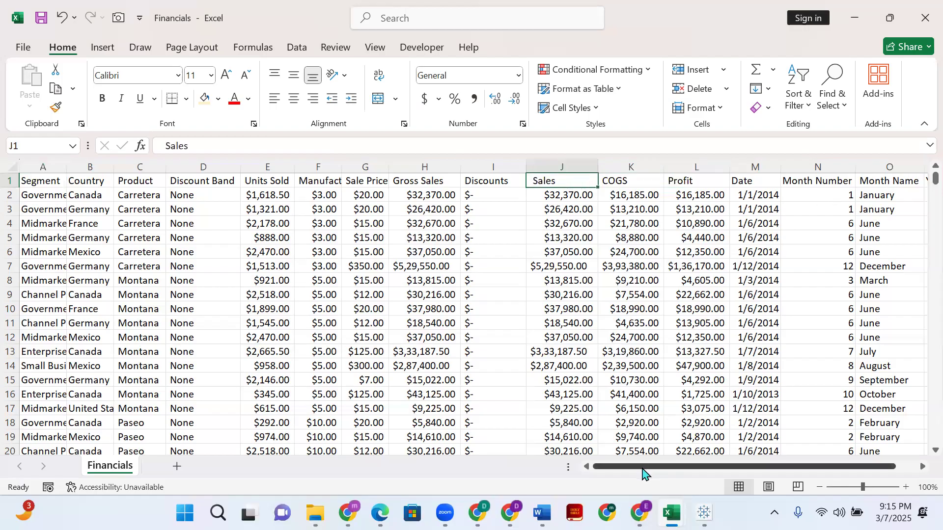
pyautogui.moveTo(641, 473); pyautogui.dragTo(661, 472)
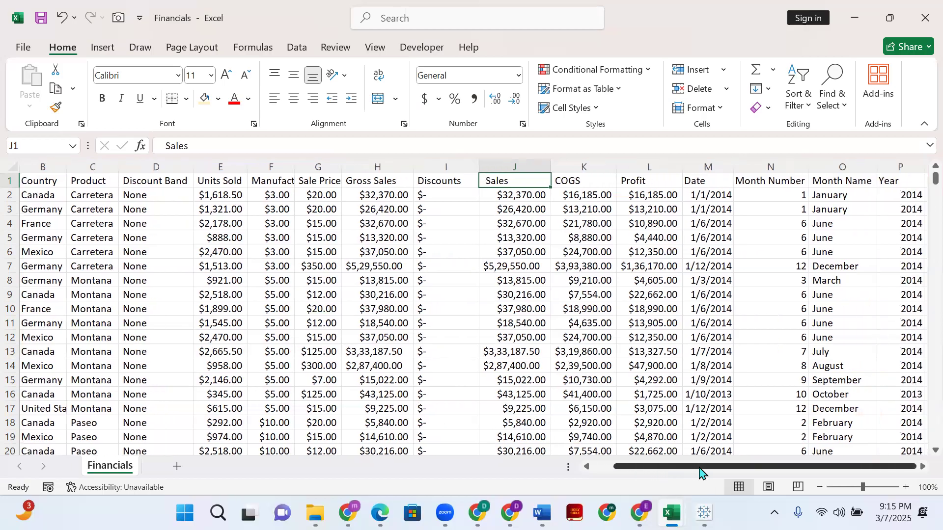
pyautogui.scroll(-20, 889, 238)
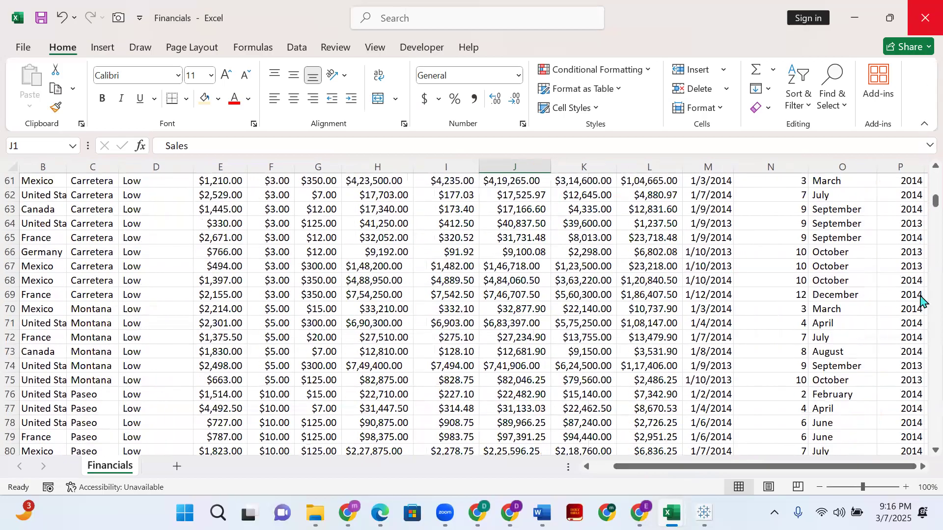
pyautogui.scroll(-20, 922, 302)
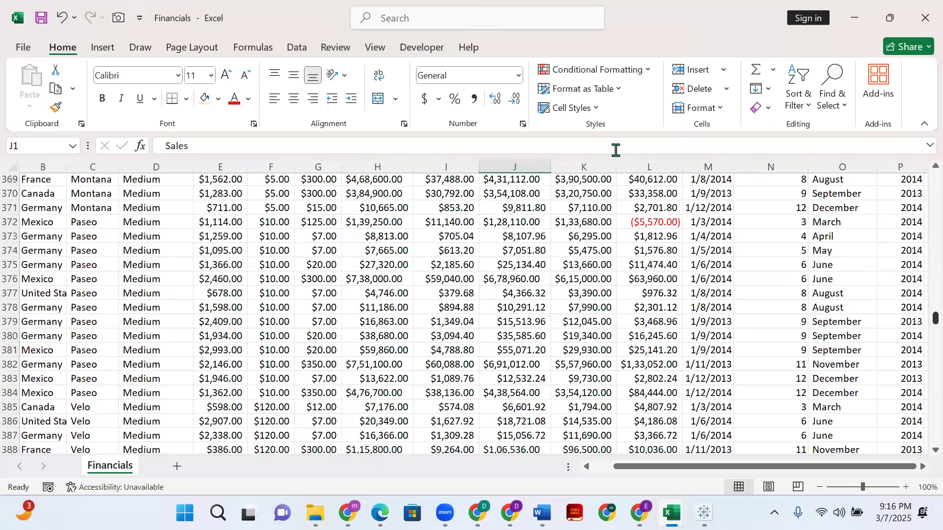
pyautogui.hotkey('ctrl', 'BackSpace')
# - Run Remove Duplicates on the whole Financials table and dismiss the result message
pyautogui.click(318, 310)
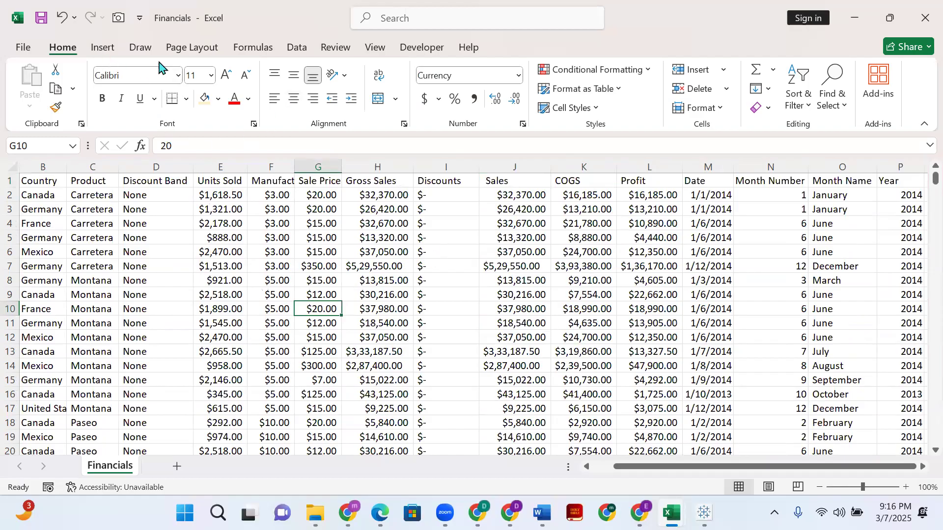
pyautogui.click(103, 47)
pyautogui.click(141, 48)
pyautogui.click(335, 47)
pyautogui.click(297, 48)
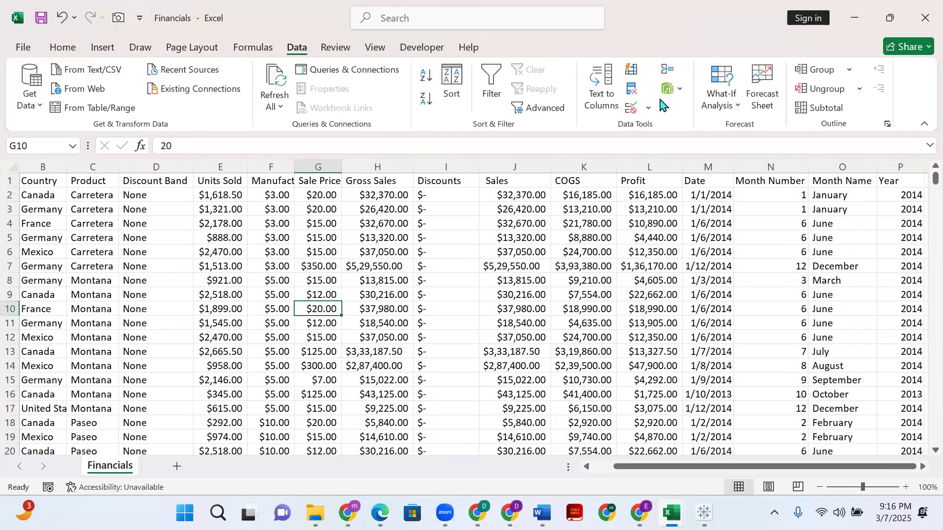
pyautogui.click(631, 90)
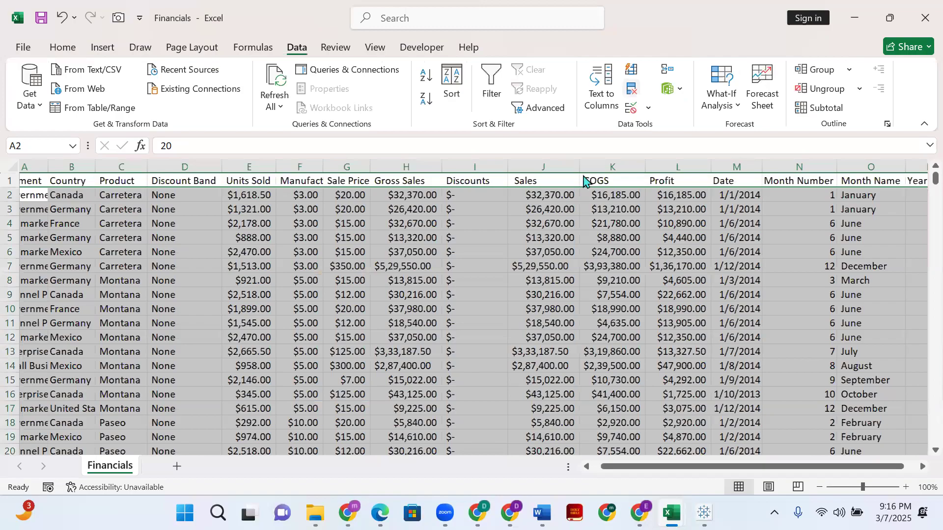
pyautogui.scroll(-4, 570, 206)
pyautogui.click(597, 291)
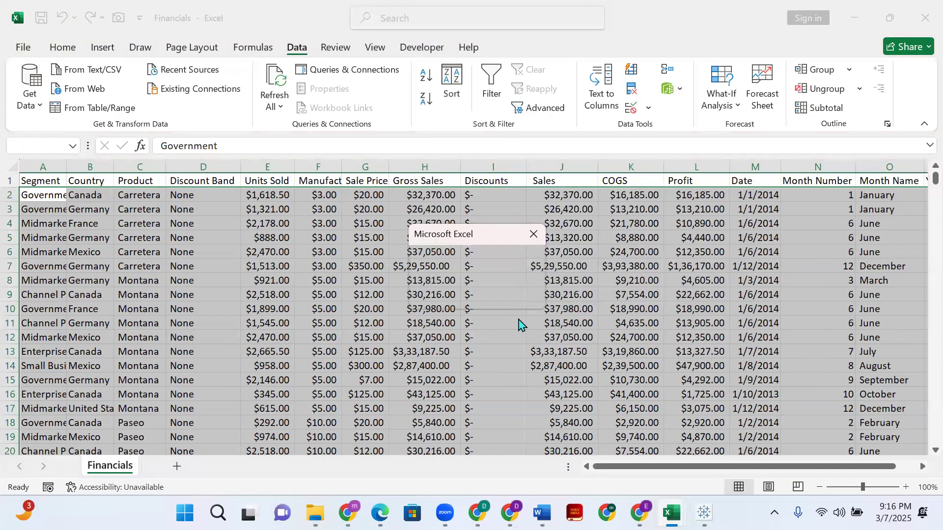
pyautogui.click(533, 234)
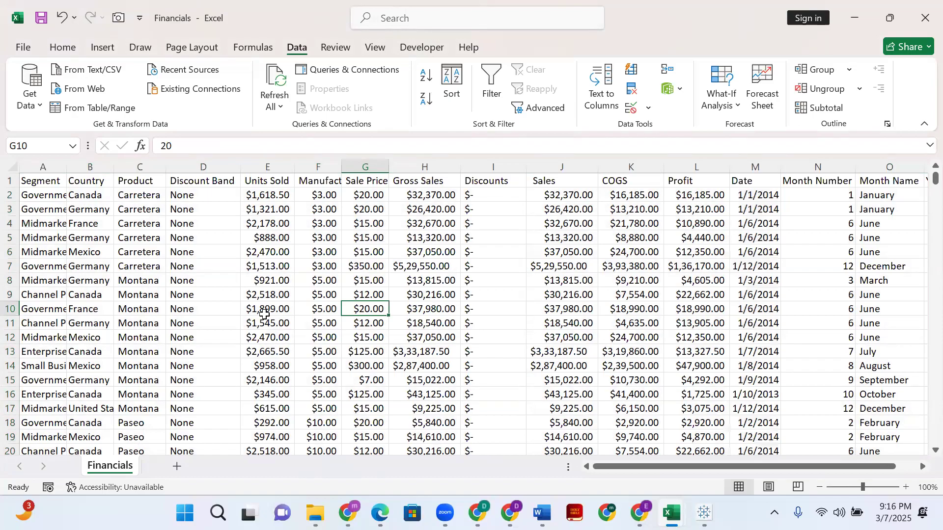
# - Autofit the Segment column and change the Units Sold column's format to Number
pyautogui.doubleClick(66, 163)
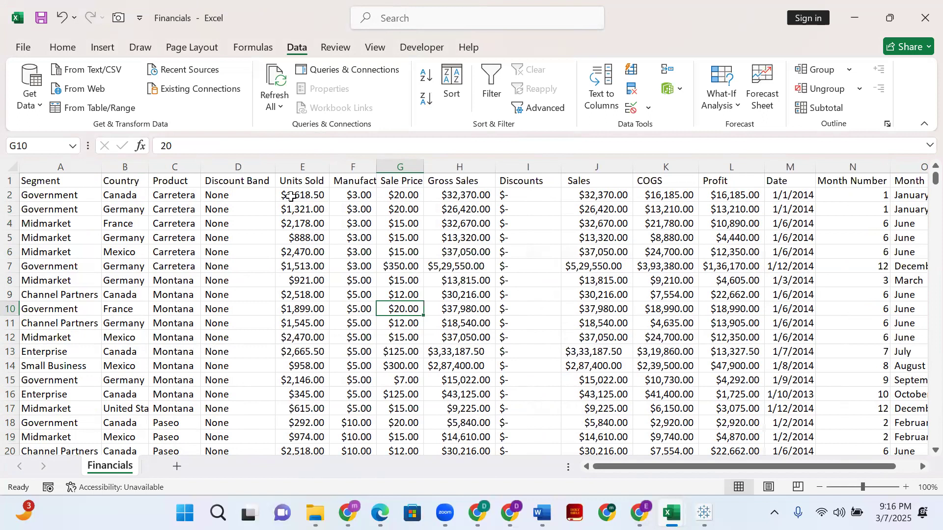
pyautogui.click(309, 167)
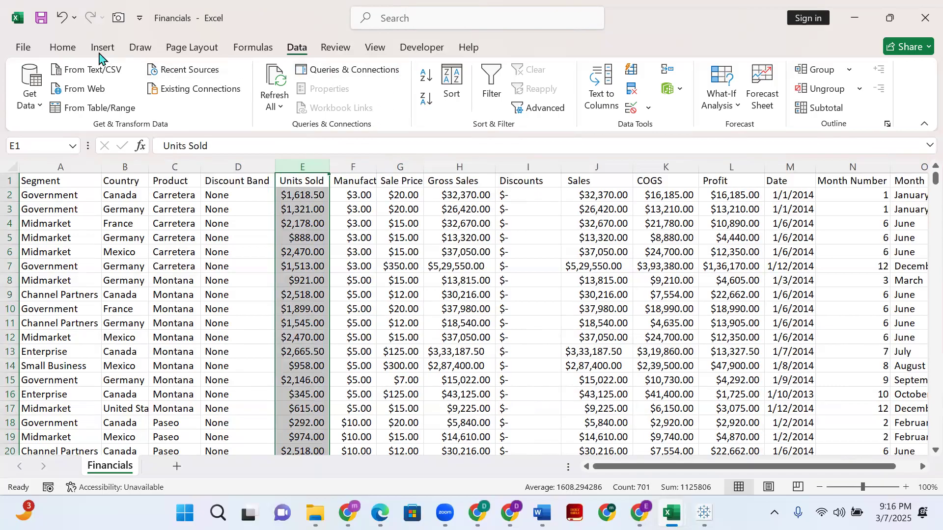
pyautogui.click(52, 52)
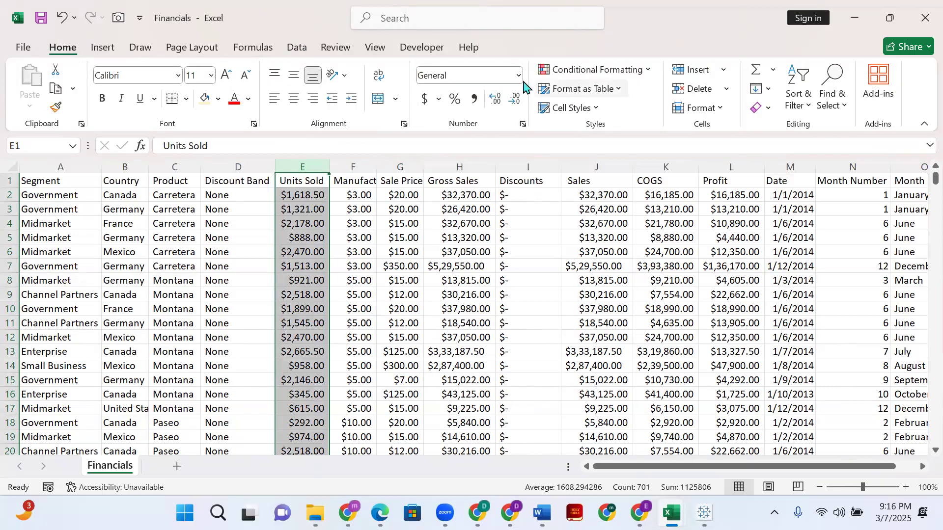
pyautogui.click(518, 76)
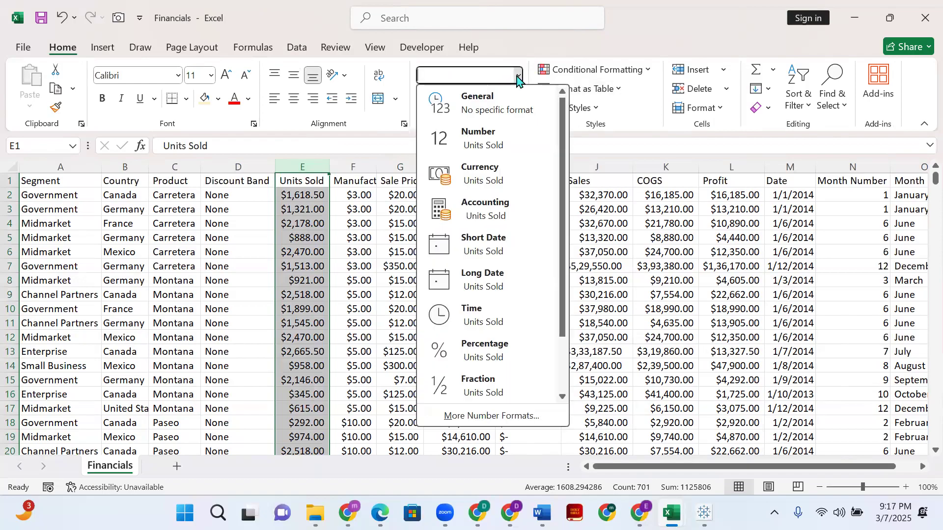
pyautogui.click(505, 140)
pyautogui.click(309, 267)
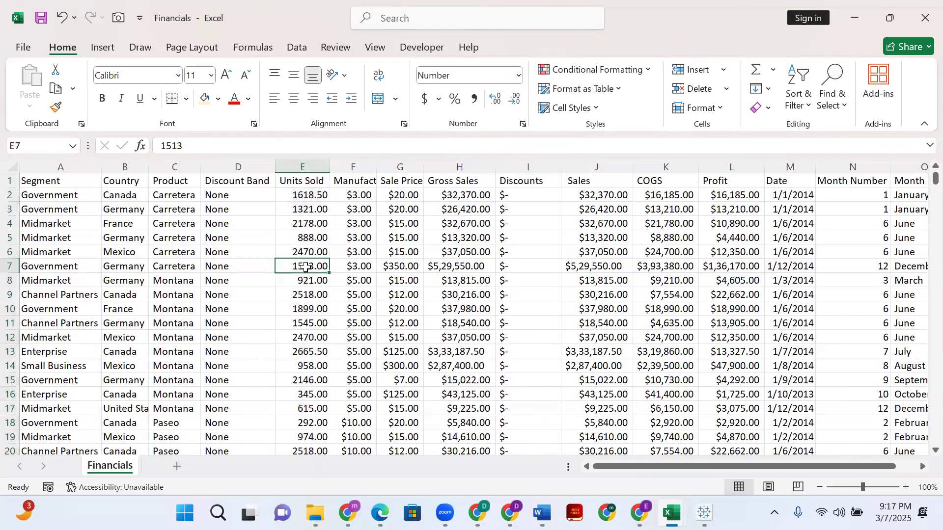
# - Reduce the Units Sold column to zero decimal places and autofit the Manufacturing Price column
pyautogui.click(309, 167)
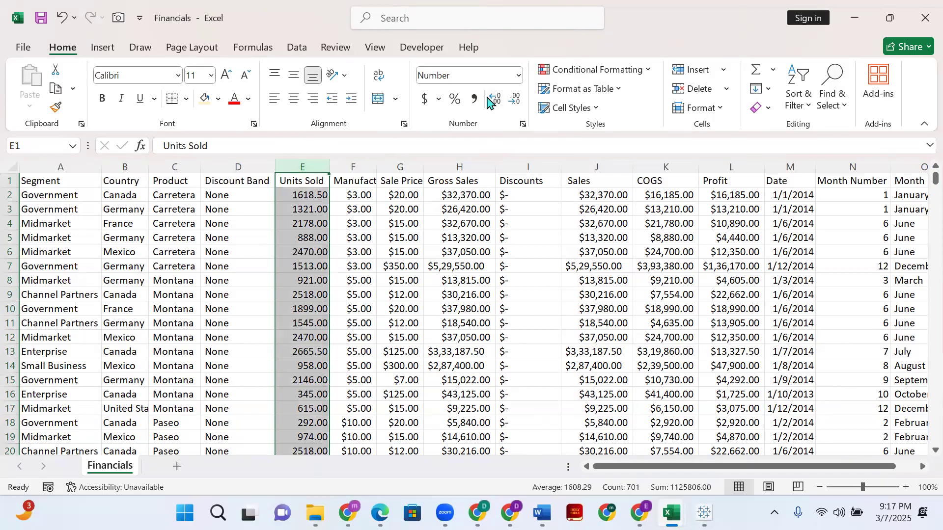
pyautogui.click(516, 102)
pyautogui.click(517, 102)
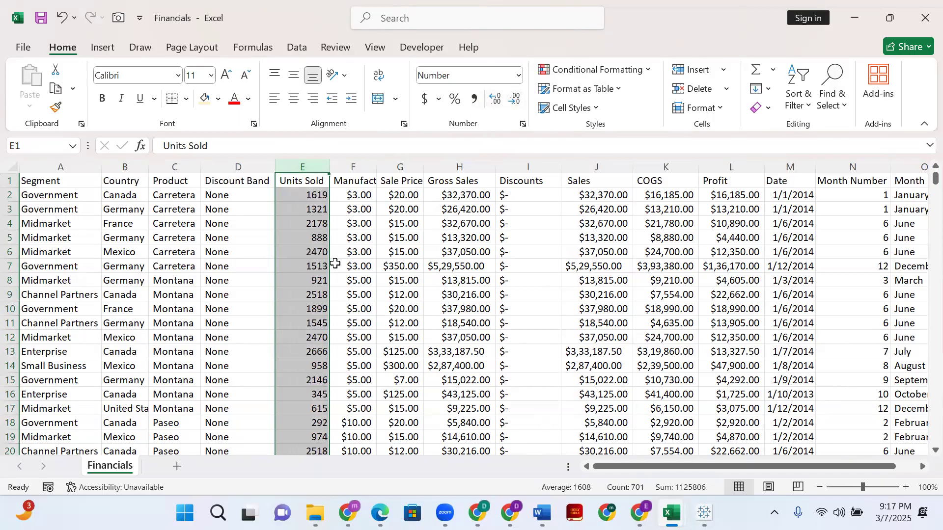
pyautogui.click(307, 294)
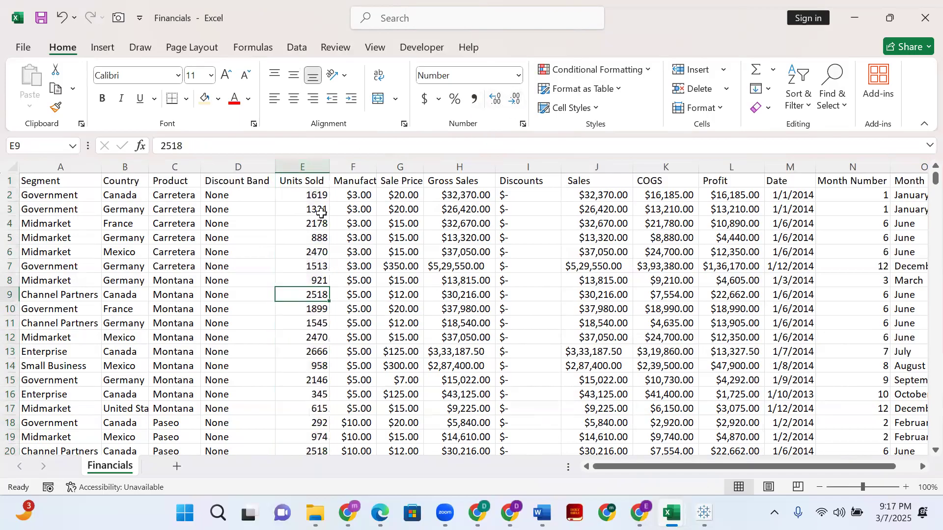
pyautogui.doubleClick(377, 160)
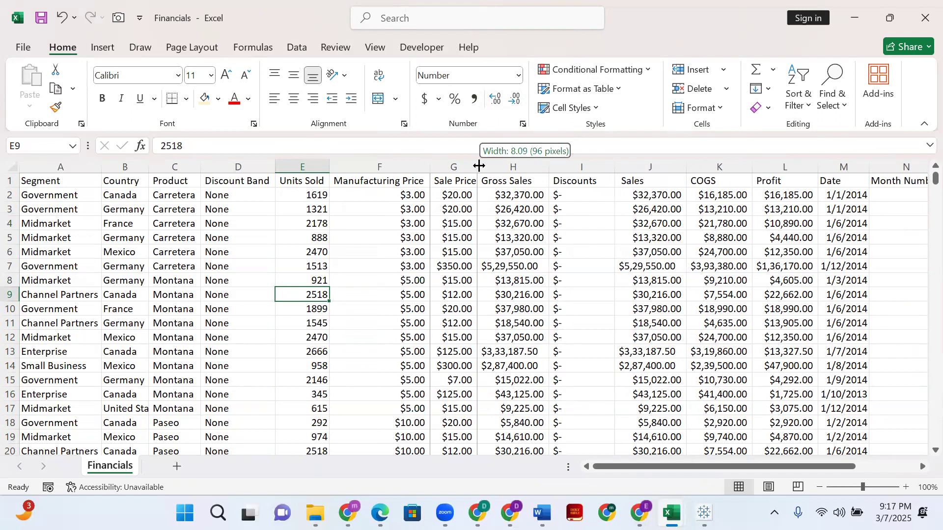
# - Autofit the Sale Price column, set the Units Sold column to two decimal places and check its values down the rows
pyautogui.doubleClick(478, 165)
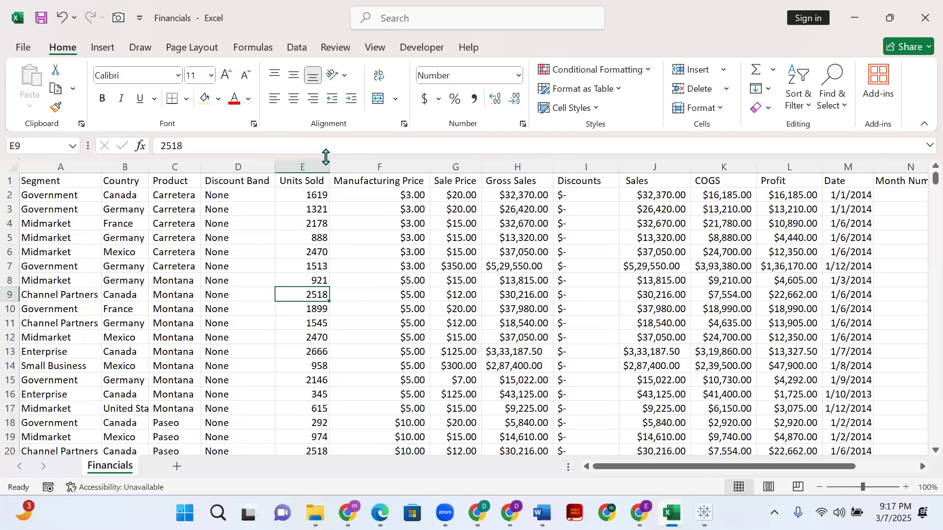
pyautogui.click(317, 166)
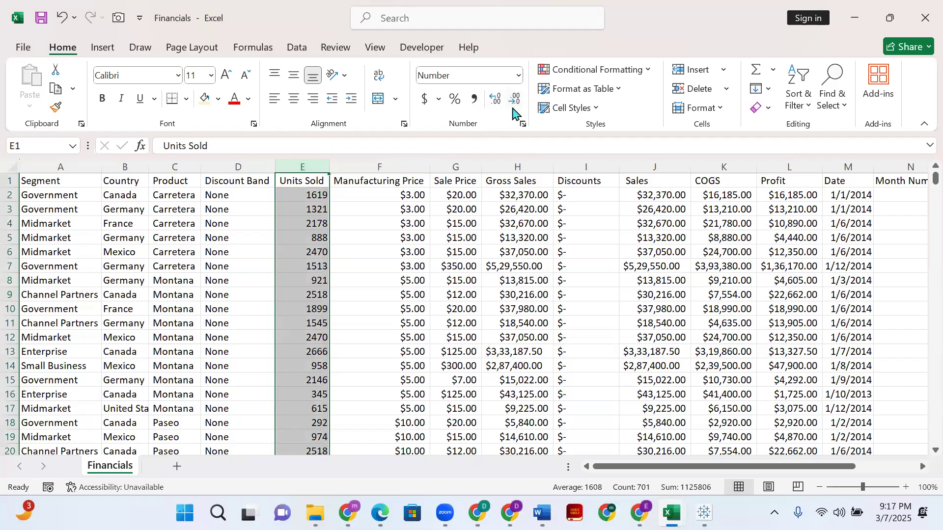
pyautogui.click(514, 105)
pyautogui.click(514, 104)
pyautogui.scroll(-3, 324, 315)
pyautogui.scroll(-3, 305, 355)
pyautogui.scroll(6, 306, 355)
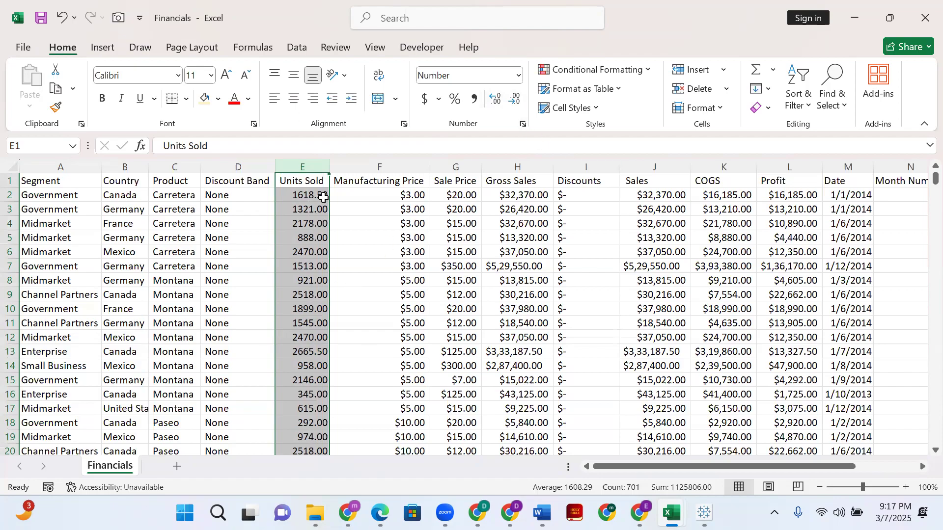
pyautogui.click(323, 197)
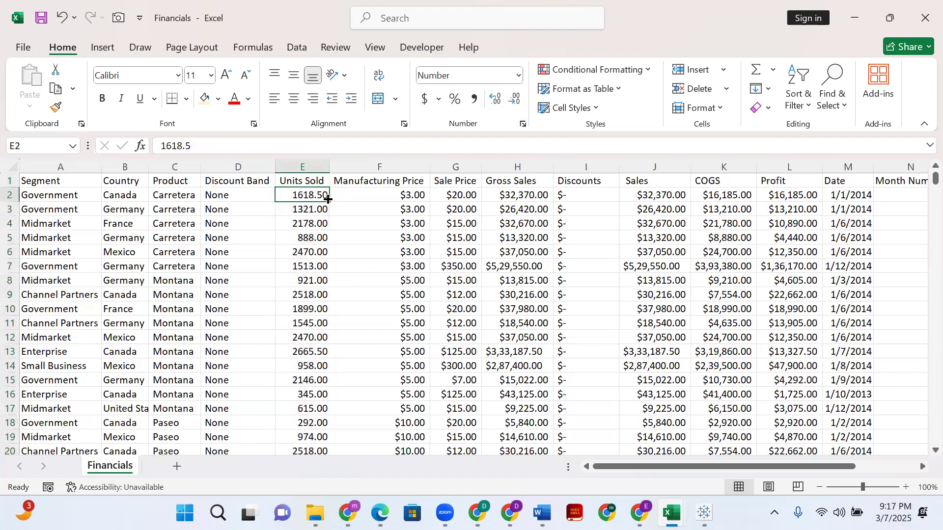
pyautogui.scroll(-16, 333, 244)
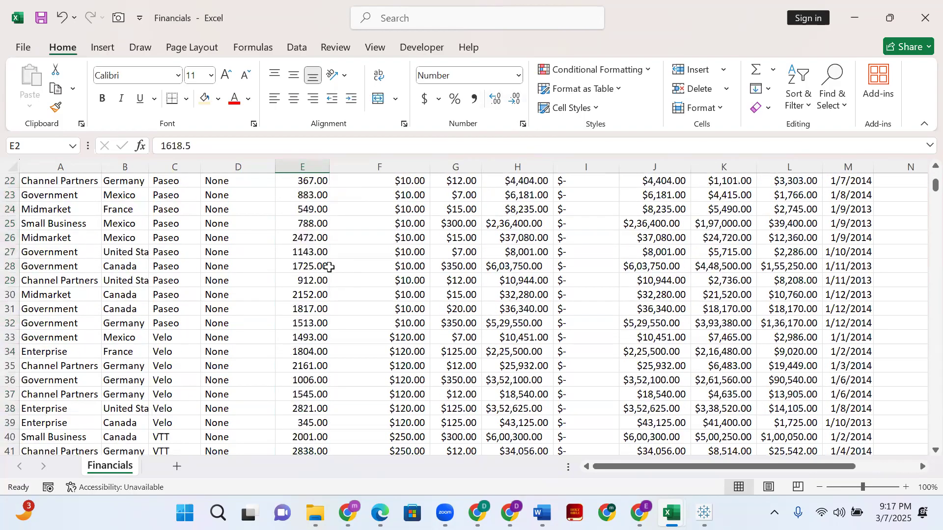
pyautogui.scroll(-7, 331, 265)
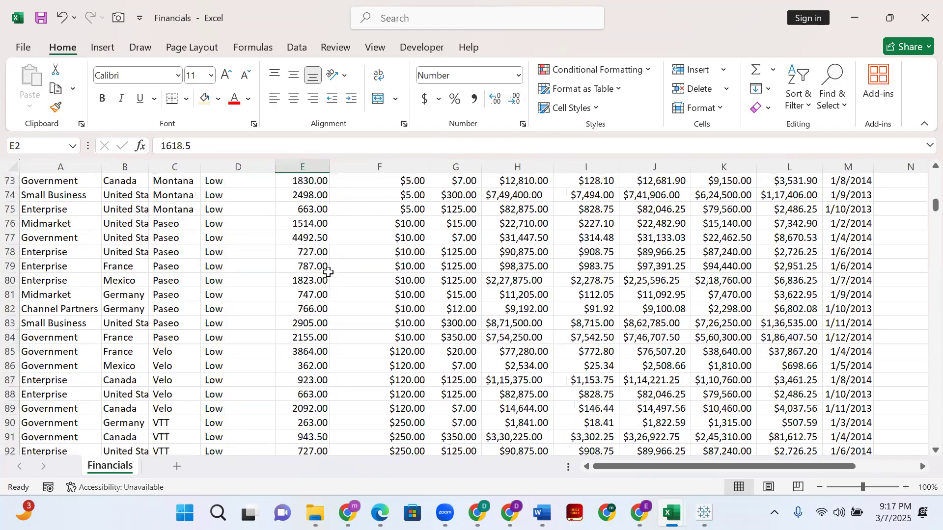
pyautogui.scroll(18, 333, 265)
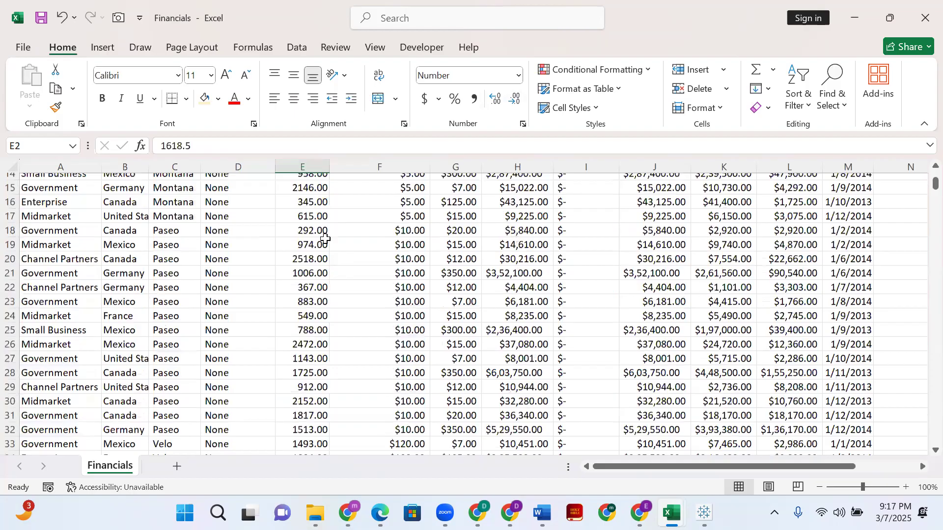
# - Try fewer decimal places on the Units Sold column and bring it back to two
pyautogui.click(318, 166)
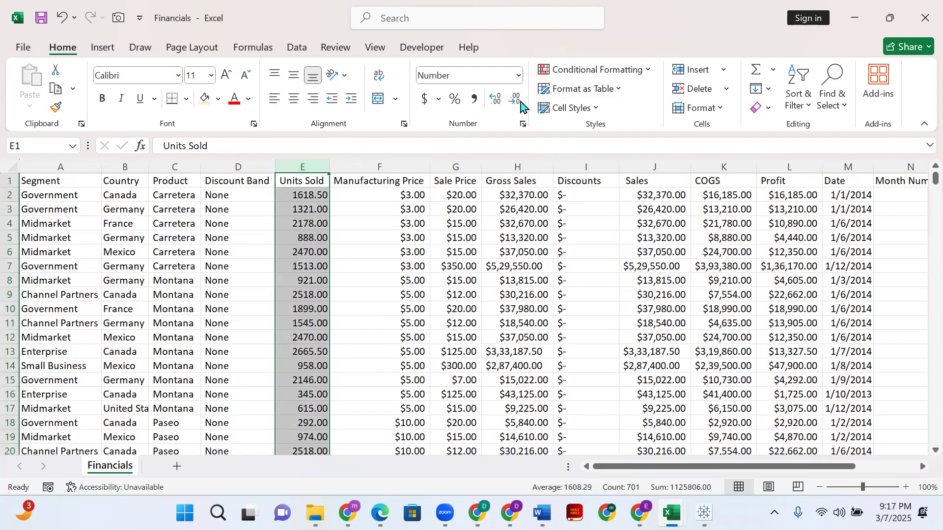
pyautogui.click(514, 99)
pyautogui.click(514, 98)
pyautogui.click(500, 99)
pyautogui.click(500, 99)
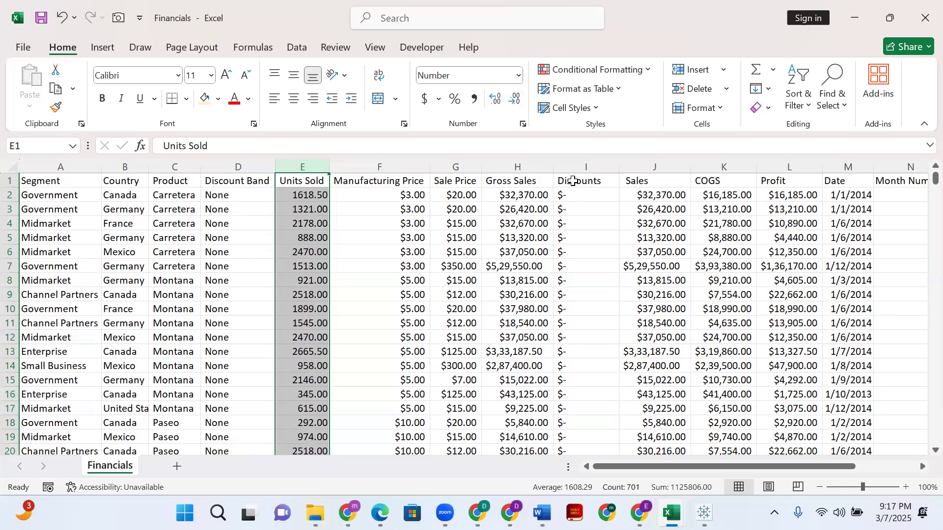
# - Examine the Units Sold decimals and the remaining columns across to Year, and return to the Segment column
pyautogui.scroll(-1, 657, 210)
pyautogui.scroll(-3, 678, 295)
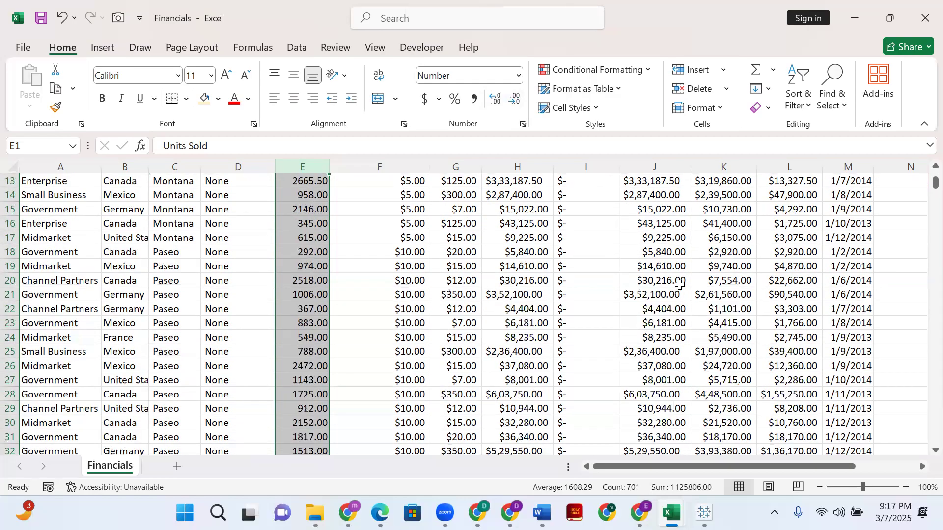
pyautogui.scroll(-2, 581, 350)
pyautogui.scroll(1, 539, 388)
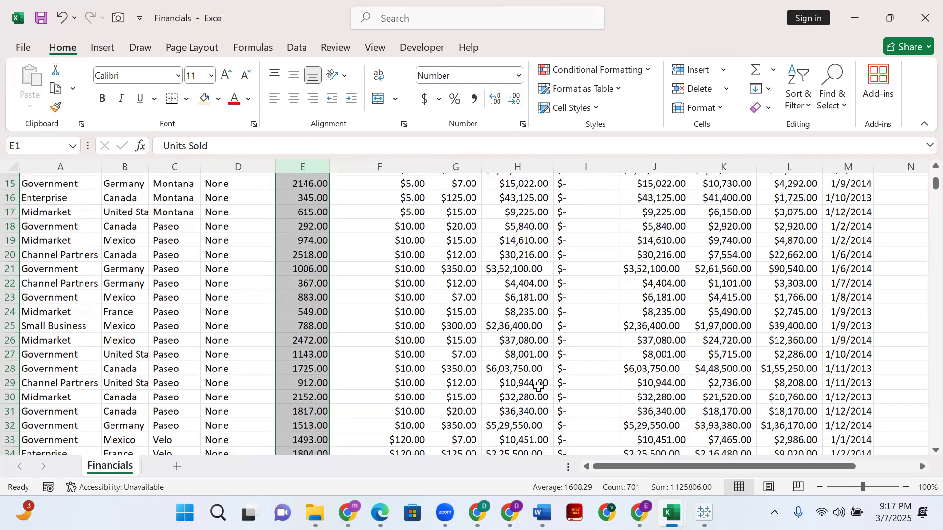
pyautogui.scroll(5, 539, 387)
pyautogui.click(294, 351)
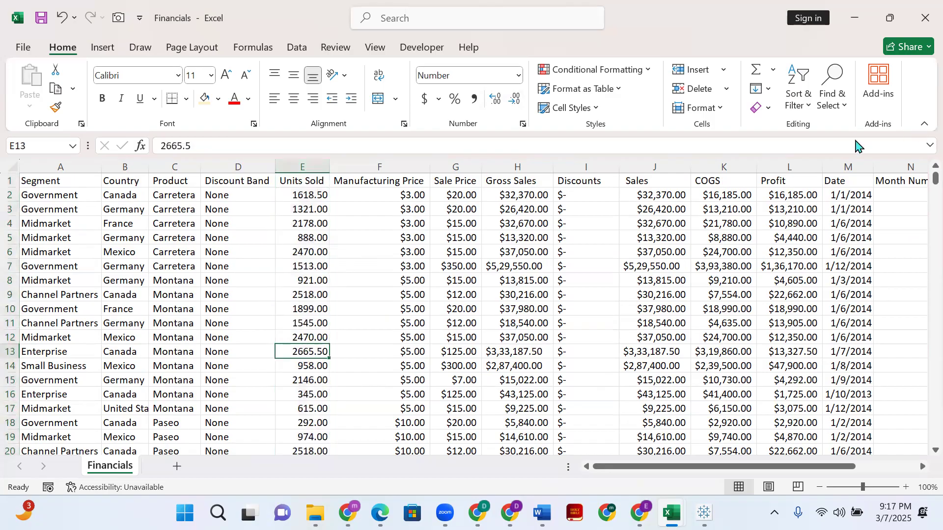
pyautogui.scroll(-2, 728, 193)
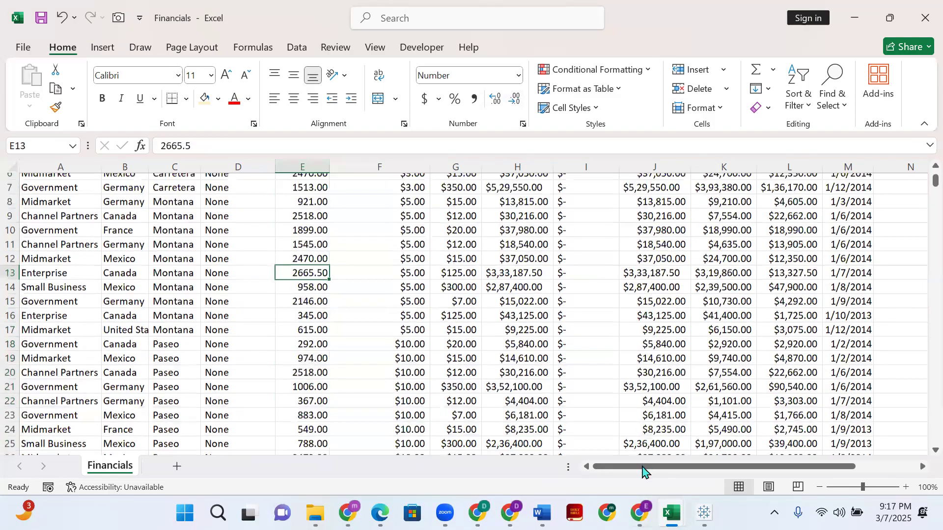
pyautogui.click(922, 467)
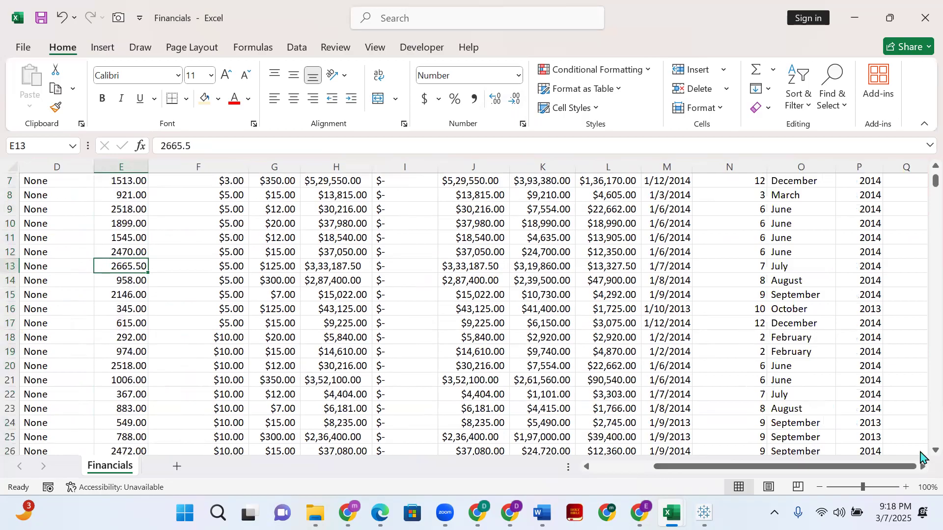
pyautogui.scroll(-3, 762, 337)
pyautogui.scroll(5, 766, 337)
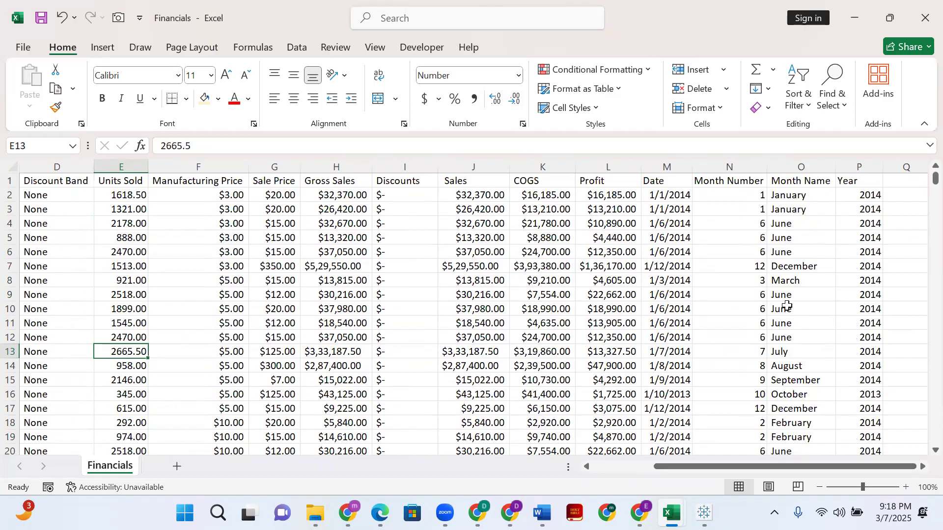
pyautogui.moveTo(697, 467); pyautogui.dragTo(594, 484)
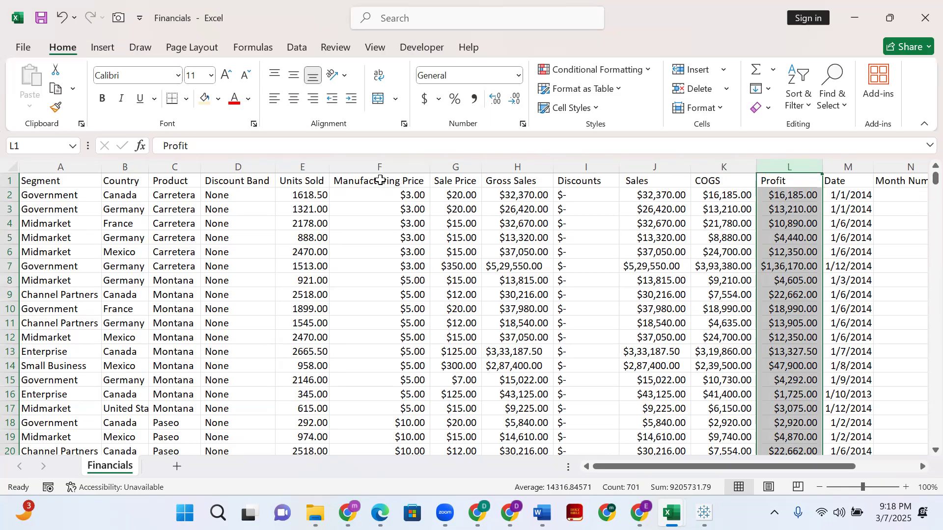
# - Inspect the Manufacturing Price column and compare the first record's Units Sold, Manufacturing Price, Sale Price and Gross Sales values
pyautogui.click(383, 166)
pyautogui.scroll(-11, 393, 211)
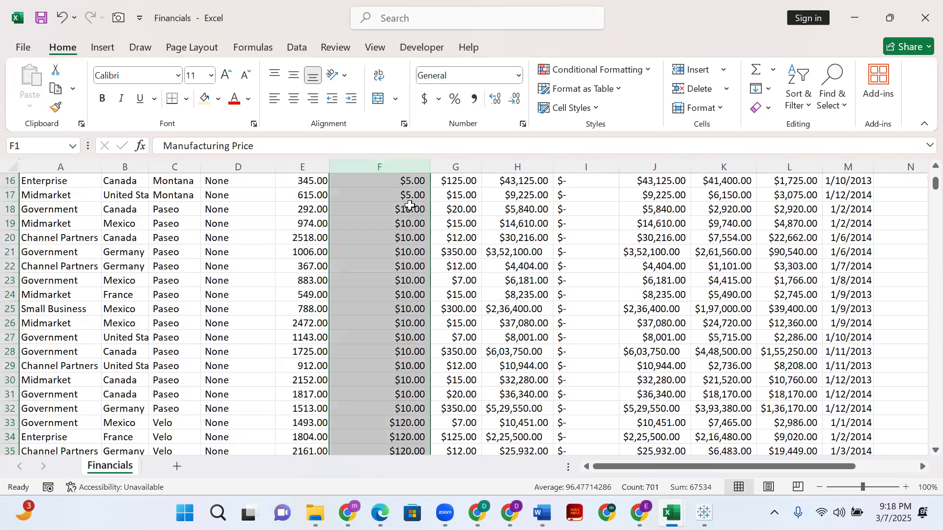
pyautogui.scroll(11, 412, 224)
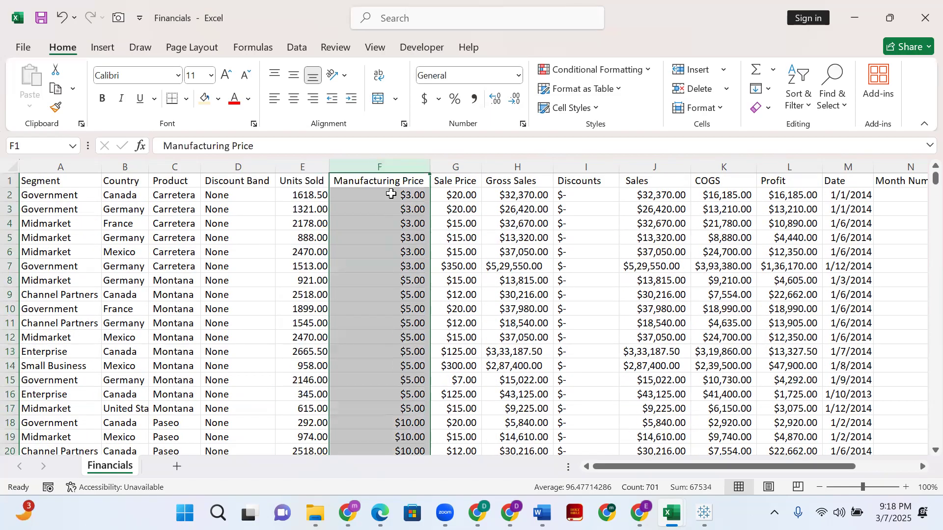
pyautogui.click(391, 194)
pyautogui.click(476, 196)
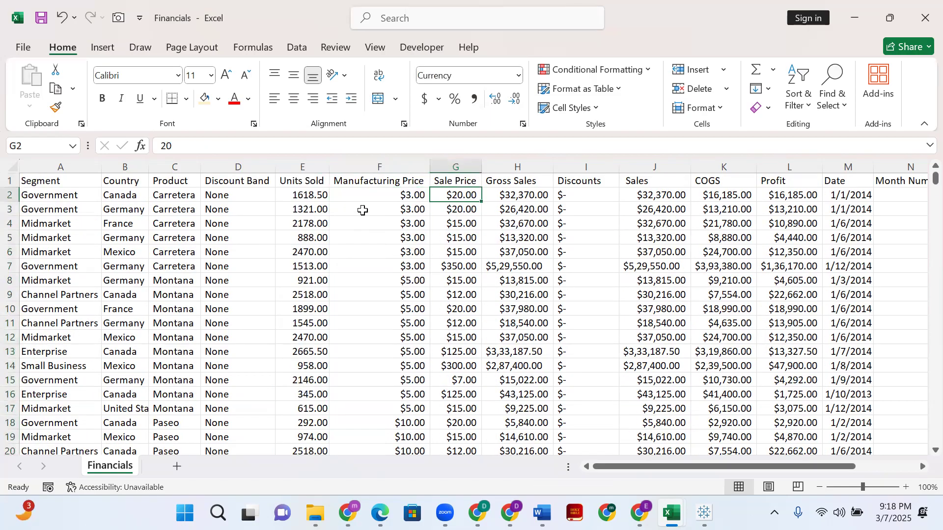
pyautogui.click(400, 195)
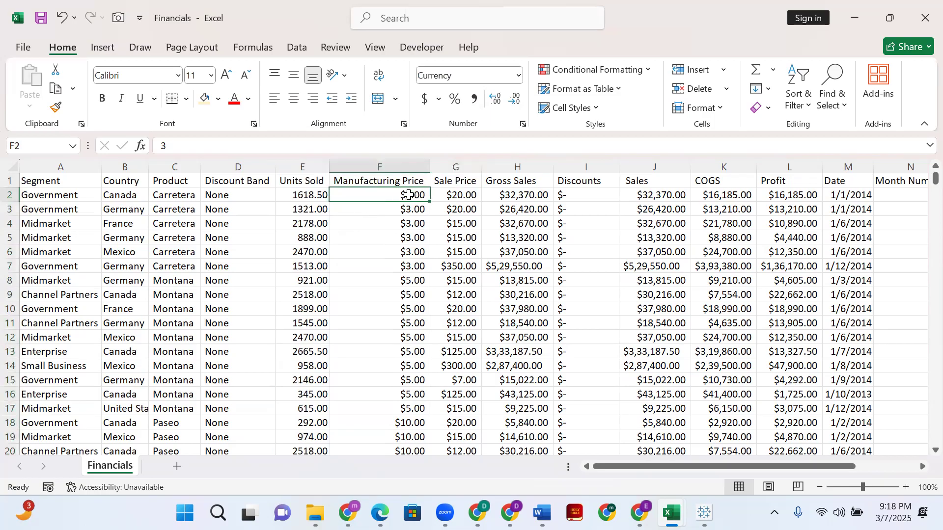
pyautogui.click(311, 197)
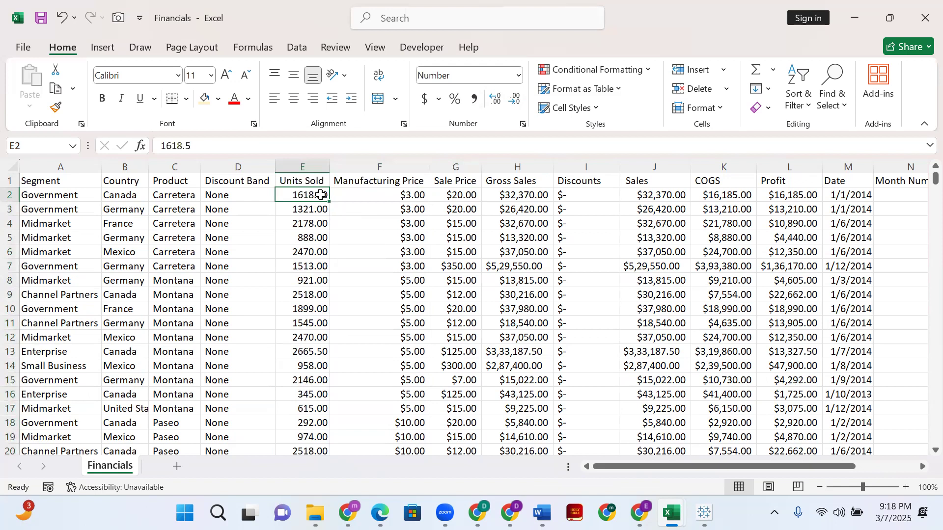
pyautogui.click(459, 199)
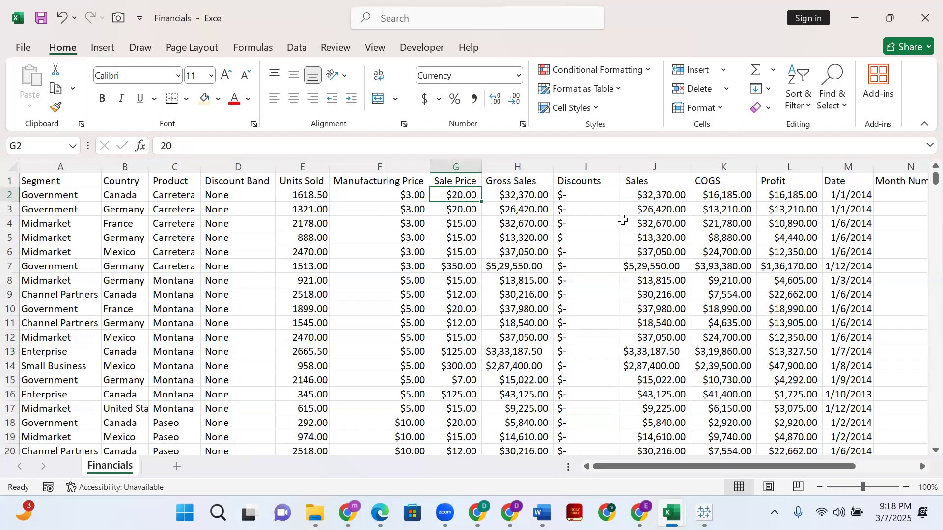
pyautogui.click(542, 197)
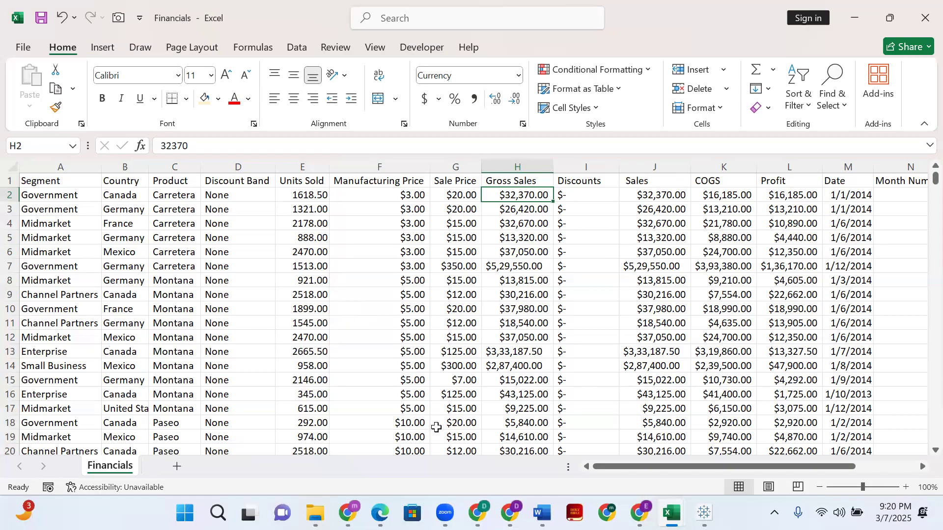
# - Review the Segment, Country, Product and Discount Band entries through about the first 200 rows and return to the header row
pyautogui.scroll(-7, 182, 319)
pyautogui.scroll(-3, 181, 341)
pyautogui.scroll(-14, 181, 341)
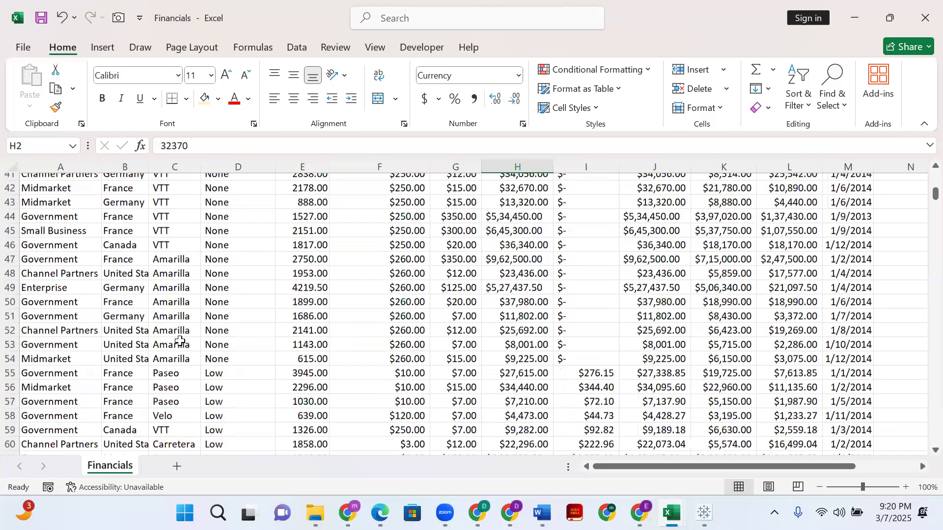
pyautogui.scroll(-12, 180, 341)
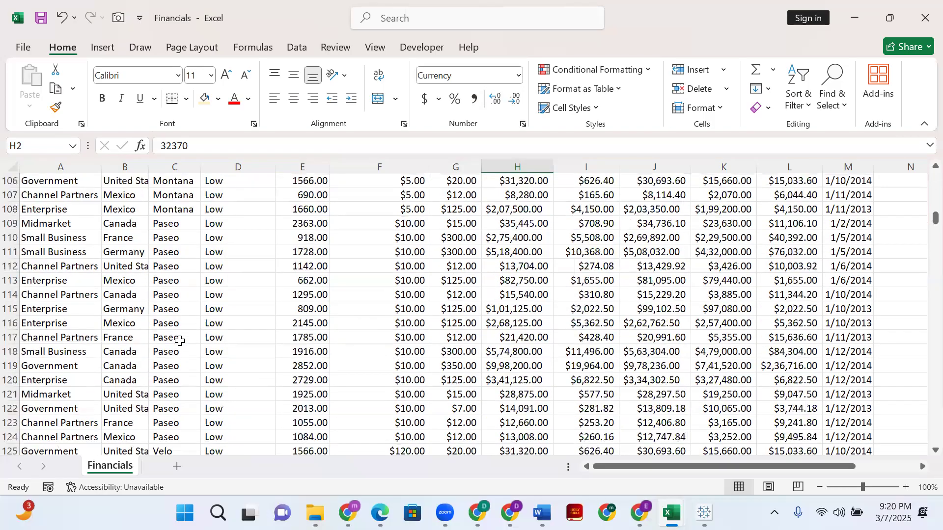
pyautogui.scroll(-20, 179, 341)
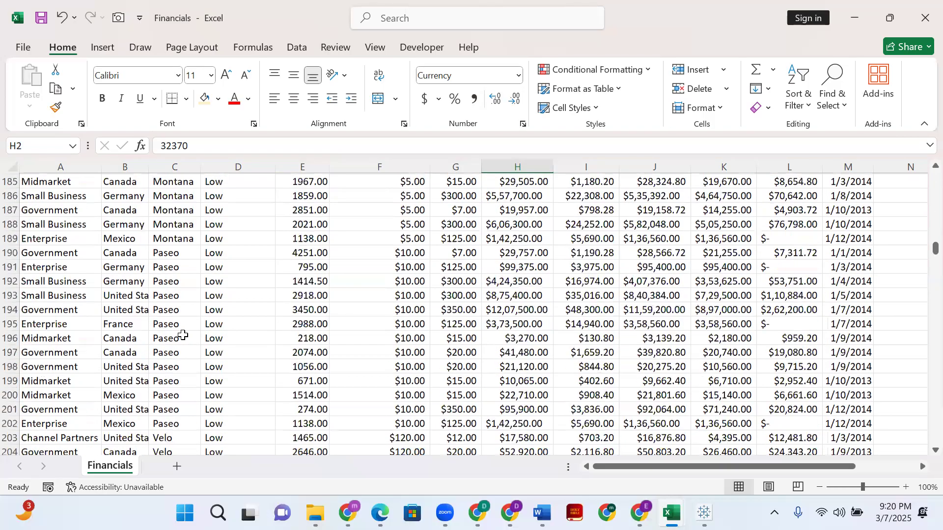
pyautogui.scroll(20, 184, 334)
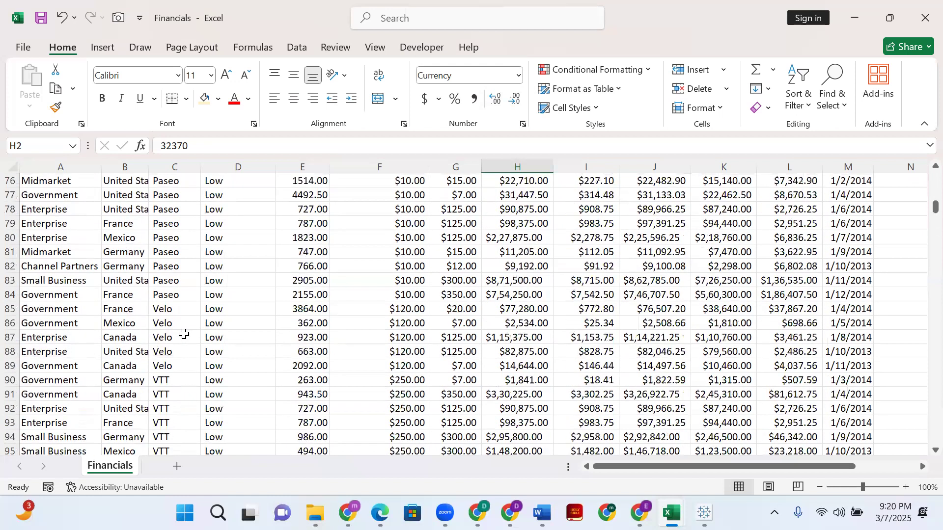
pyautogui.scroll(20, 183, 334)
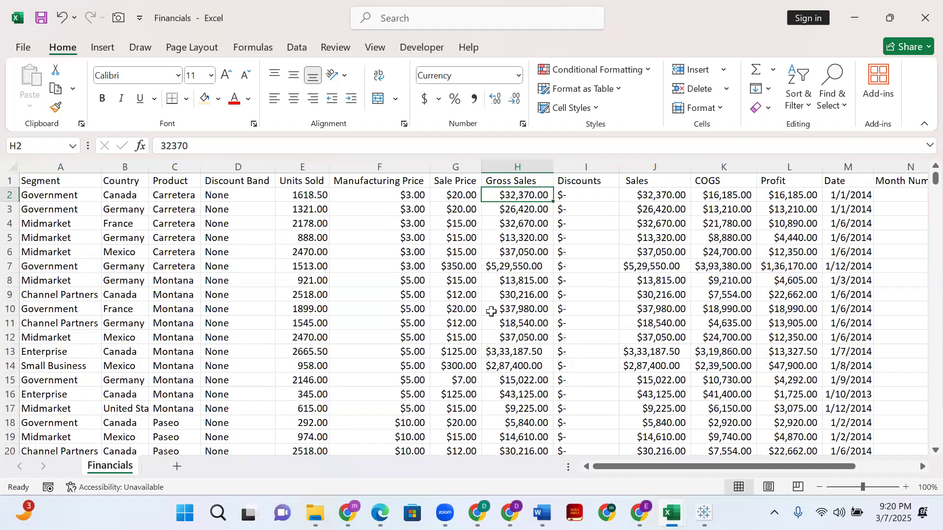
pyautogui.hscroll(-1, 492, 312)
# - Switch to Kaggle's Company Financials Dataset page in Chrome, look at the site's search page and return to the dataset's input data
pyautogui.click(348, 513)
pyautogui.scroll(-1, 375, 291)
pyautogui.scroll(3, 373, 322)
pyautogui.scroll(2, 399, 358)
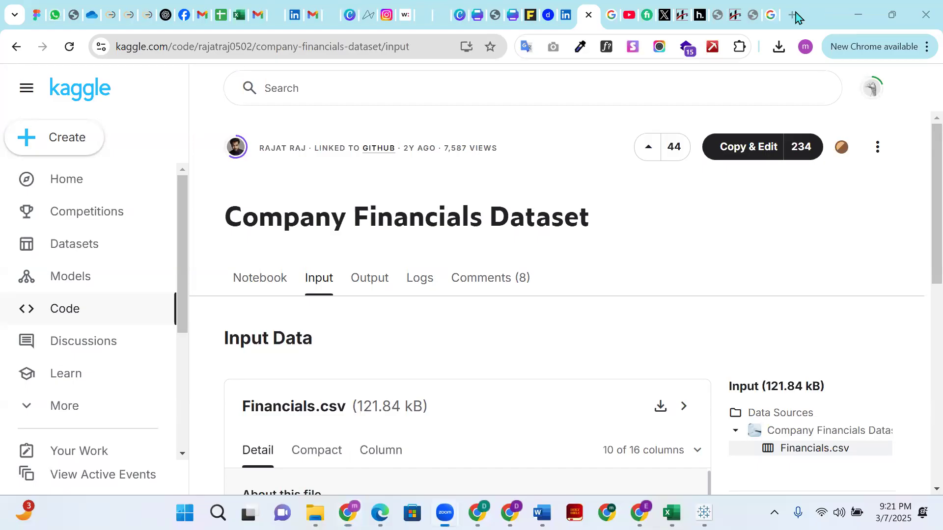
pyautogui.click(606, 98)
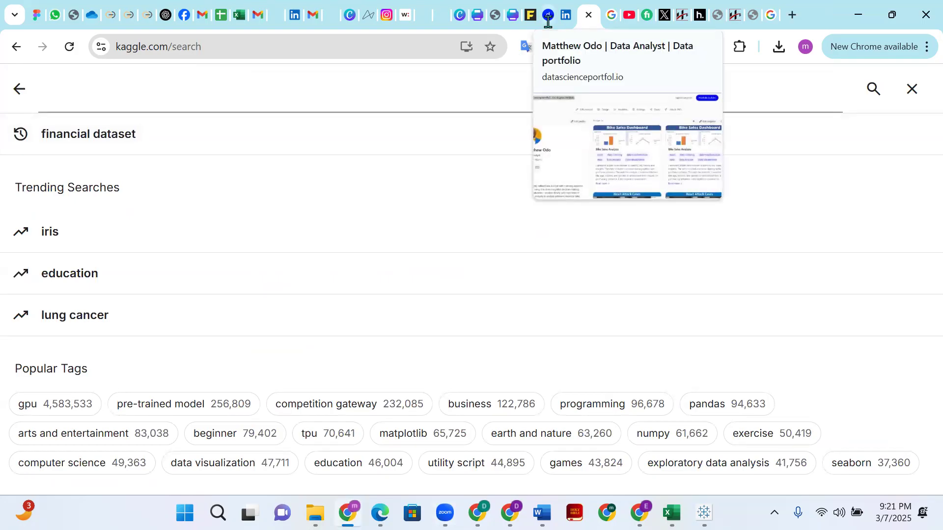
pyautogui.click(16, 92)
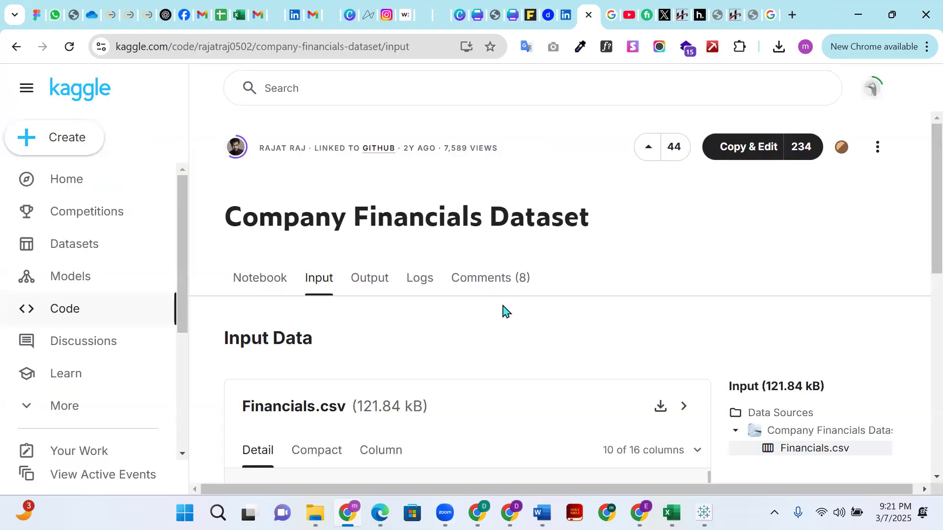
pyautogui.scroll(-1, 511, 323)
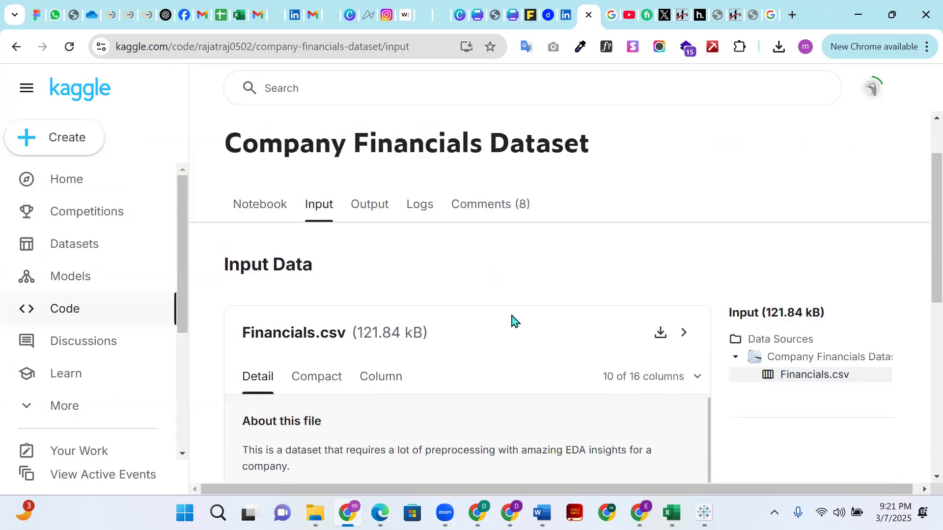
pyautogui.scroll(1, 515, 313)
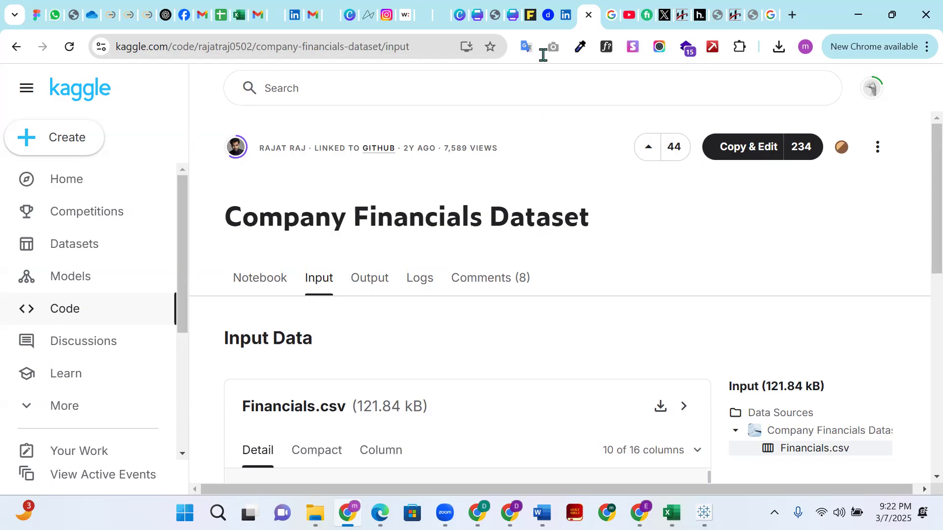
# - Open the data analyst portfolio page in Chrome and highlight its datascienceportfol.io address
pyautogui.click(549, 21)
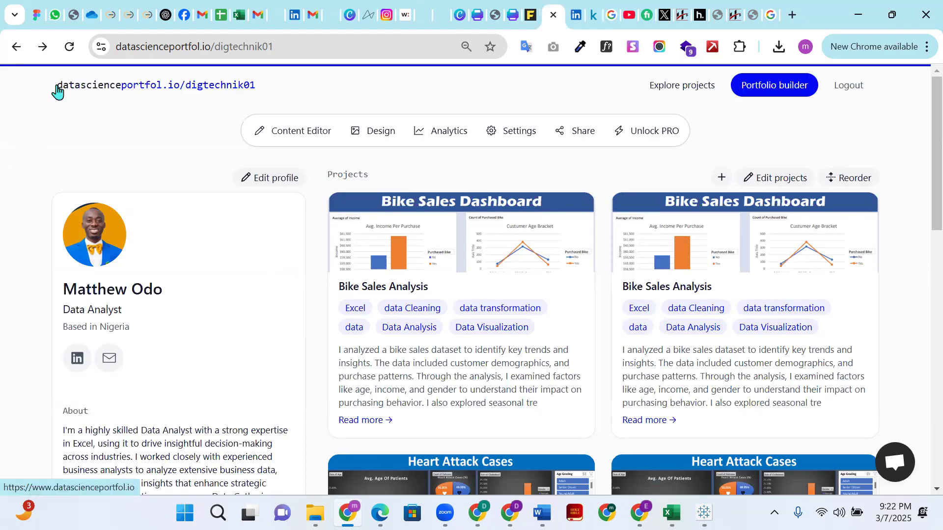
pyautogui.moveTo(57, 88); pyautogui.dragTo(180, 94)
pyautogui.hotkey('ctrl', 'c')
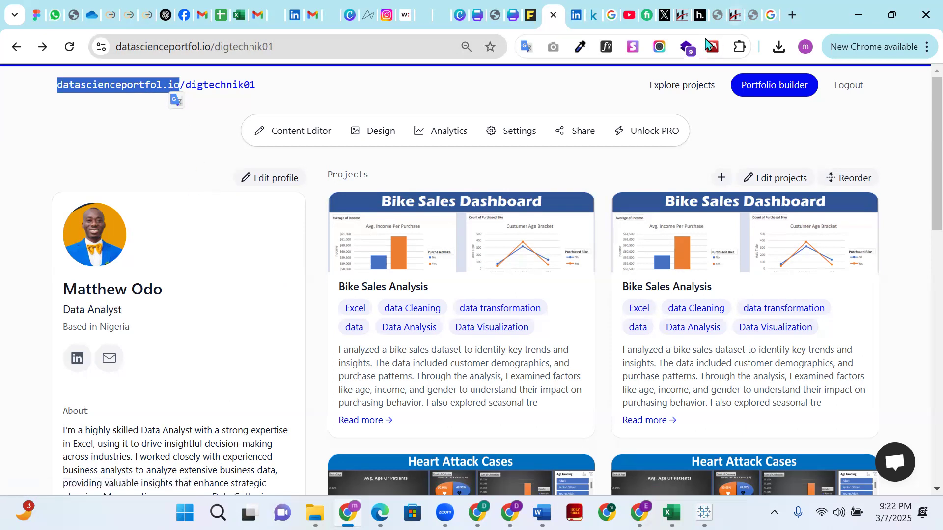
# - Review the project cards, About text and skills on the data analyst portfolio page
pyautogui.scroll(-6, 615, 326)
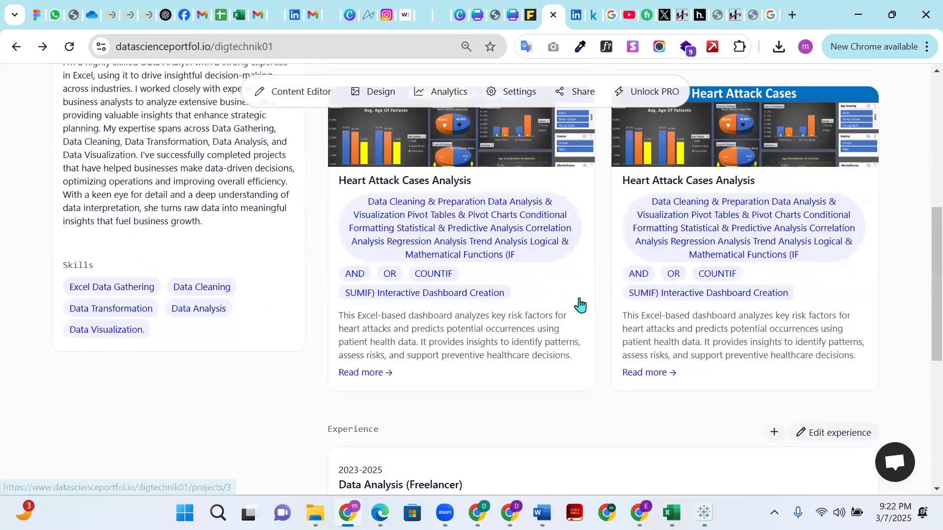
pyautogui.scroll(-3, 580, 303)
pyautogui.scroll(7, 579, 304)
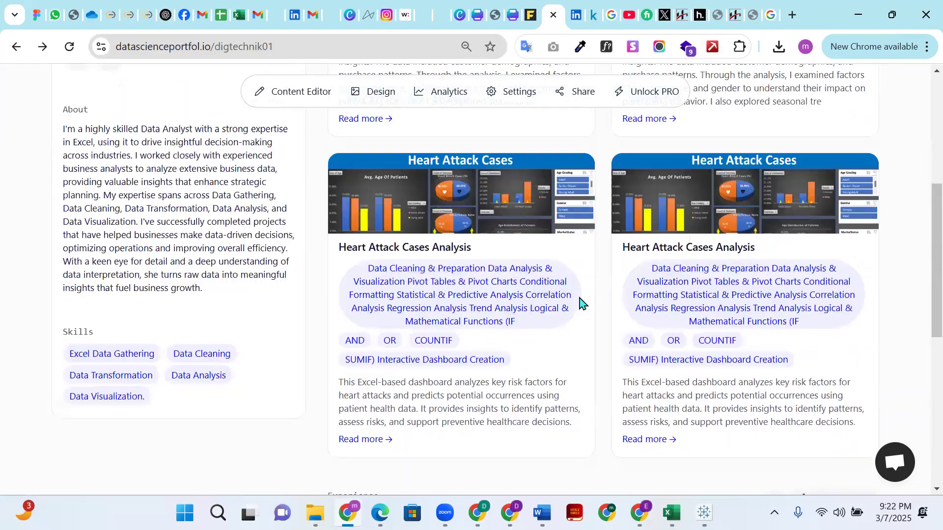
pyautogui.scroll(2, 611, 281)
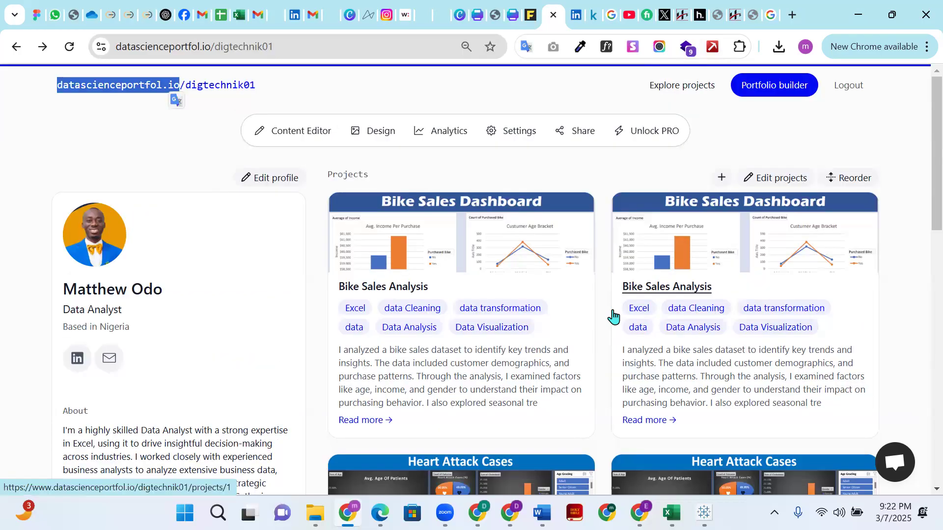
pyautogui.scroll(-2, 609, 307)
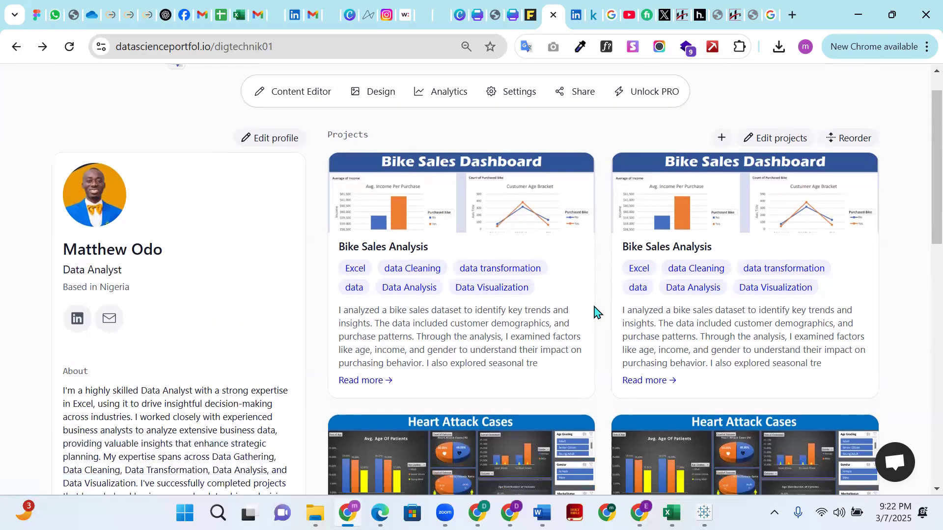
pyautogui.scroll(-6, 665, 273)
pyautogui.scroll(3, 599, 281)
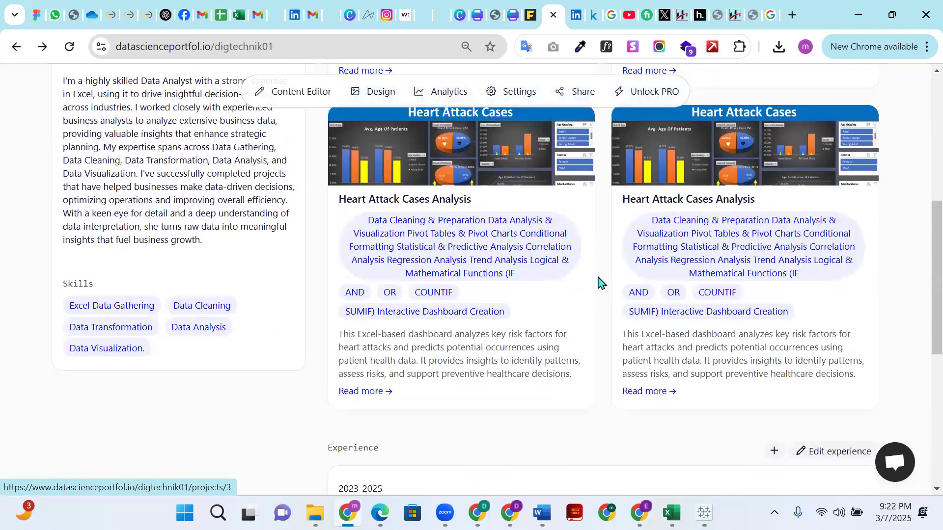
pyautogui.scroll(6, 598, 282)
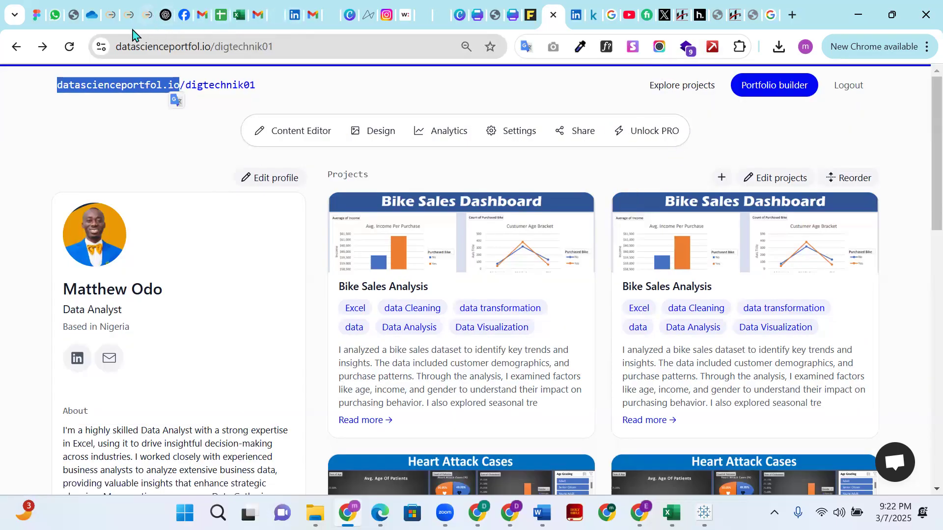
# - Switch to WhatsApp Web and send the copied datascienceportfol.io address to the Data Analysis Advance class group
pyautogui.click(55, 14)
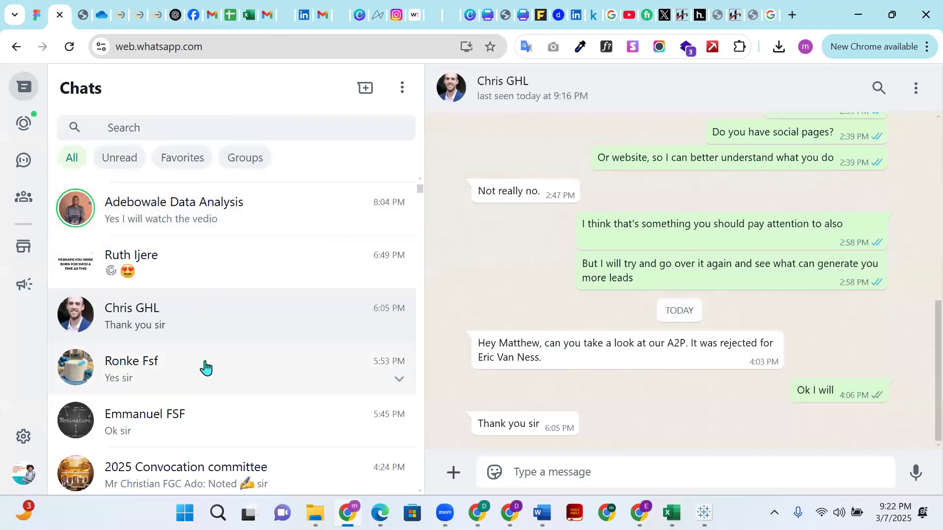
pyautogui.scroll(-2, 205, 376)
pyautogui.scroll(8, 201, 376)
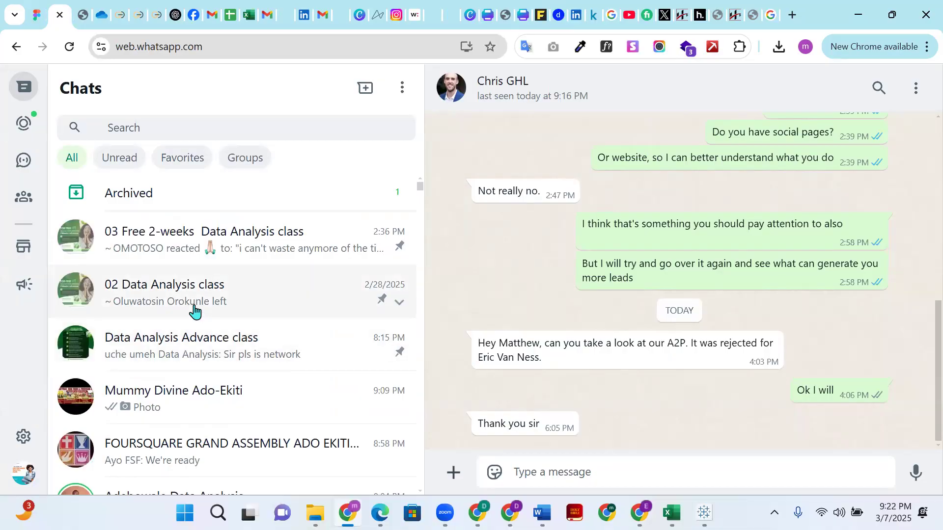
pyautogui.click(196, 347)
pyautogui.hotkey('ctrl', 'v')
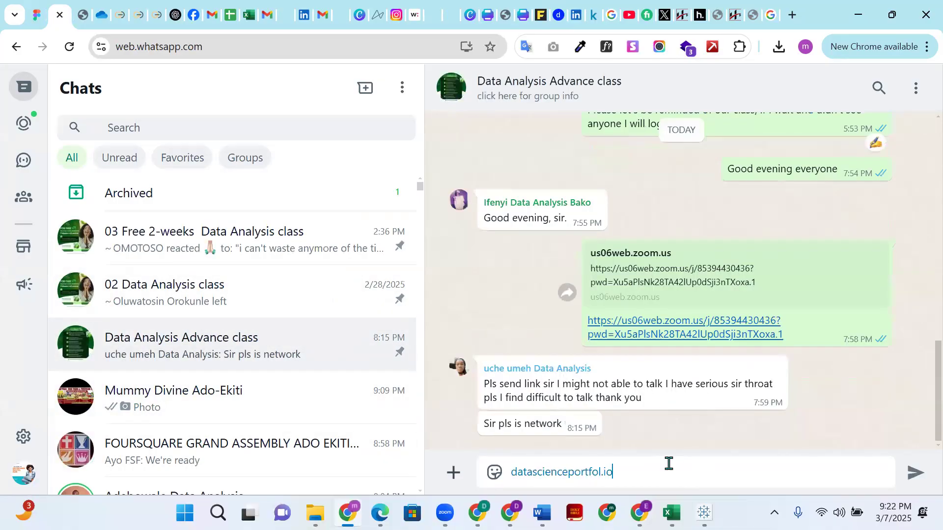
pyautogui.press('Return')
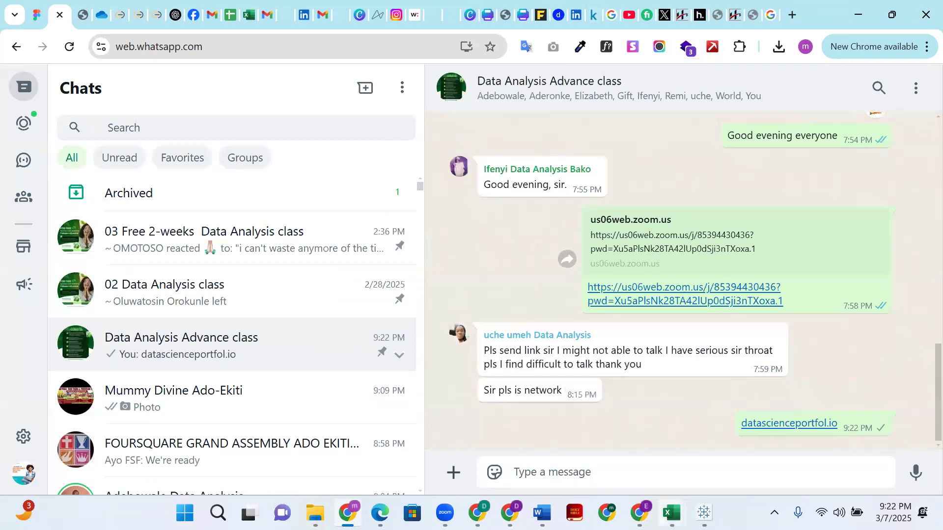
# - Return to the portfolio page and look over the Bike Sales and Heart Attack Cases projects
pyautogui.moveTo(671, 513)
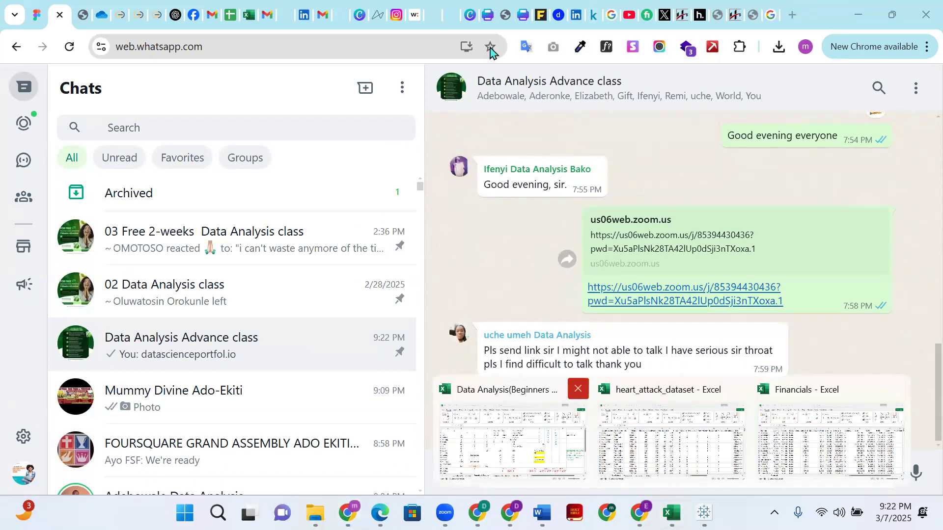
pyautogui.click(559, 15)
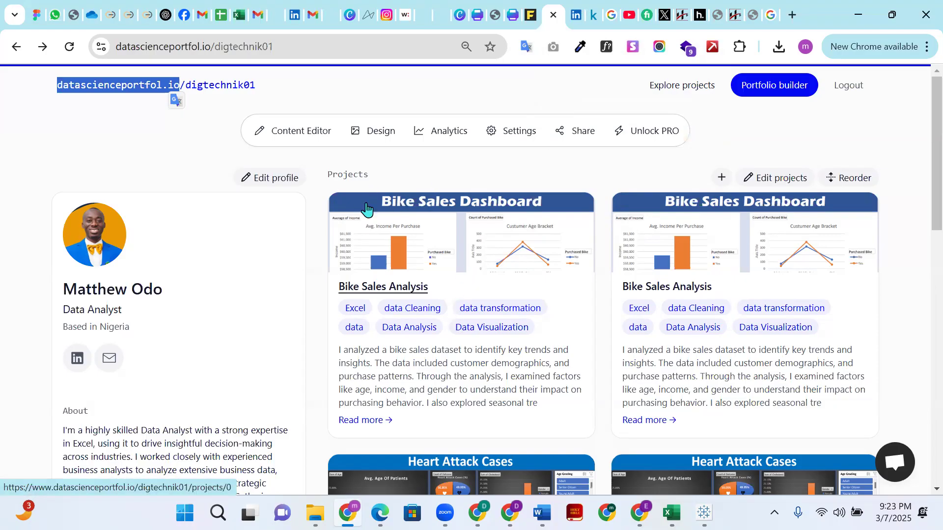
pyautogui.moveTo(379, 205); pyautogui.dragTo(457, 197)
pyautogui.scroll(-6, 458, 275)
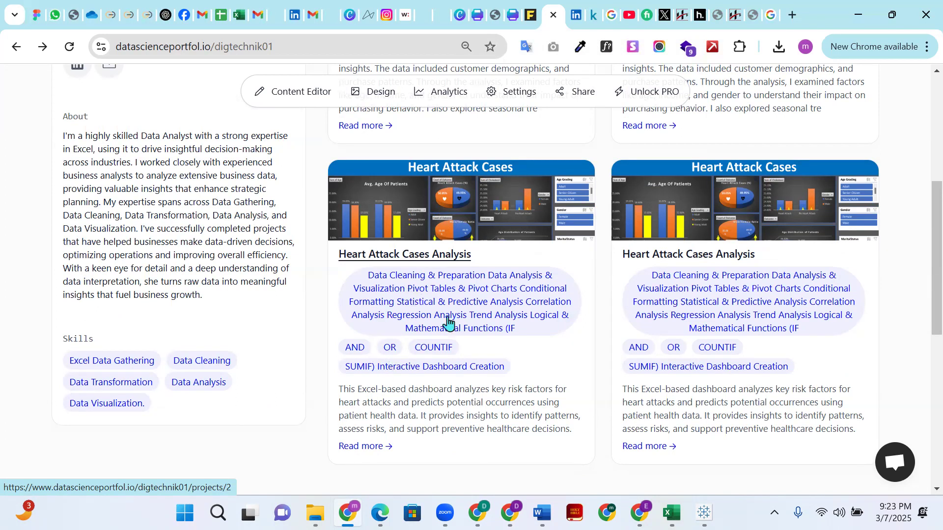
# - Examine the Heart Attack Cases Analysis project's dashboard, skills and description, and return to the portfolio to view the Experience section
pyautogui.click(397, 354)
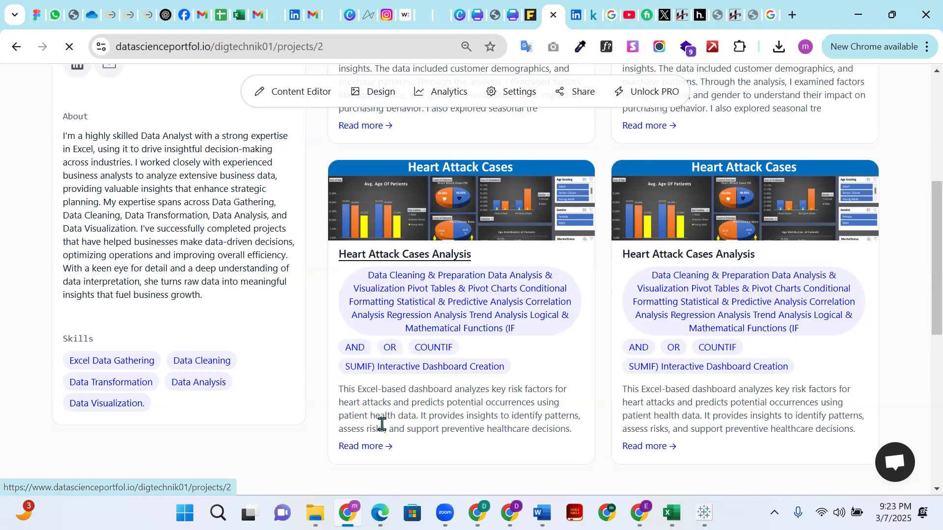
pyautogui.scroll(-4, 563, 395)
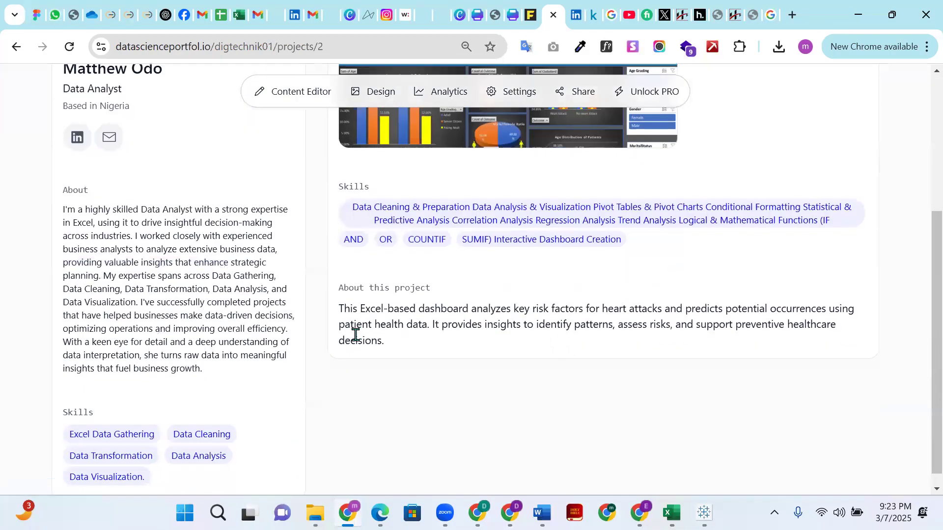
pyautogui.scroll(3, 378, 326)
pyautogui.scroll(-3, 390, 326)
pyautogui.scroll(3, 717, 346)
pyautogui.scroll(-3, 717, 346)
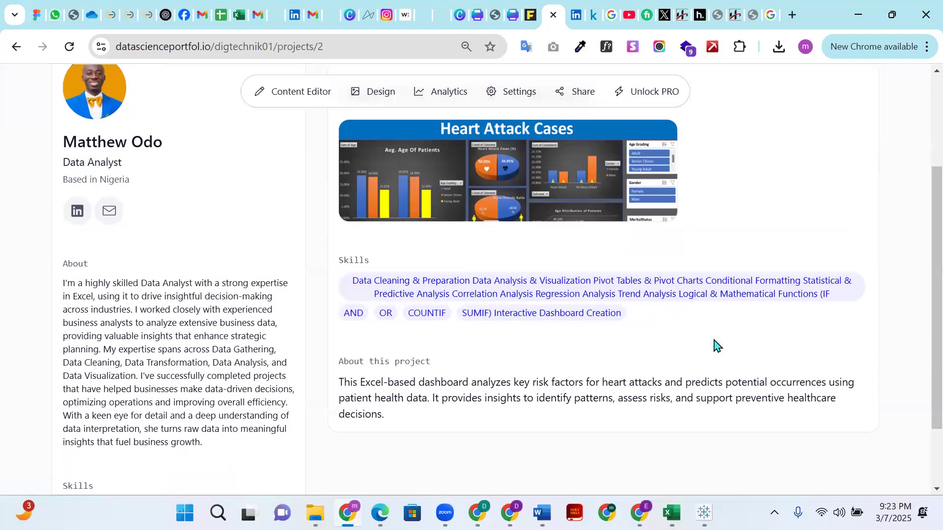
pyautogui.scroll(3, 714, 329)
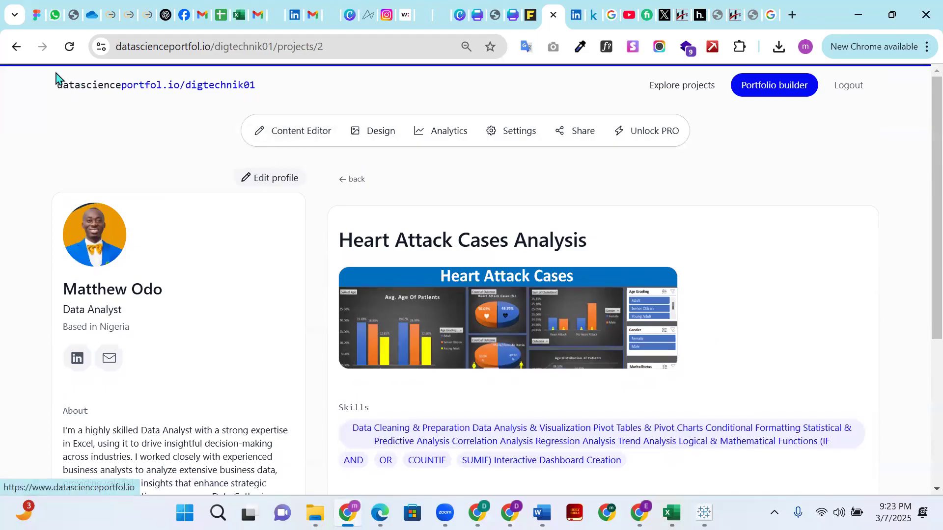
pyautogui.click(16, 49)
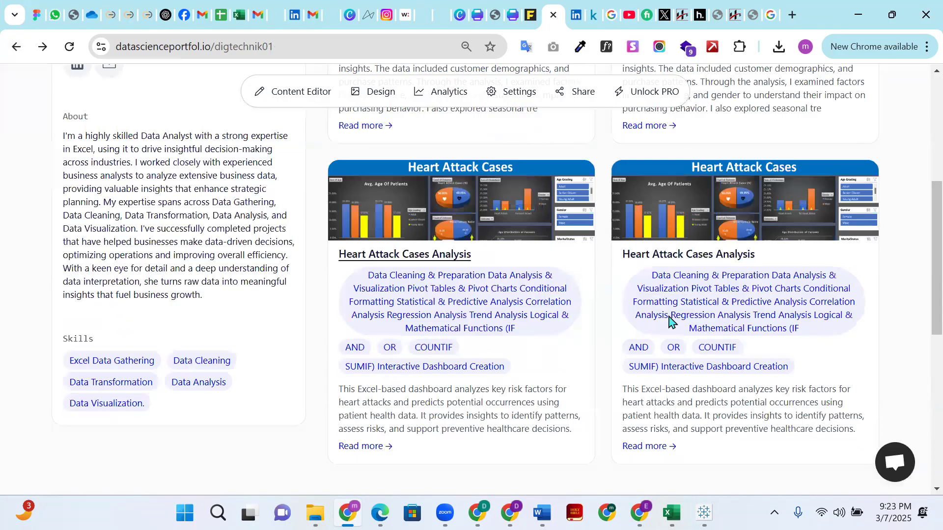
pyautogui.scroll(-7, 361, 192)
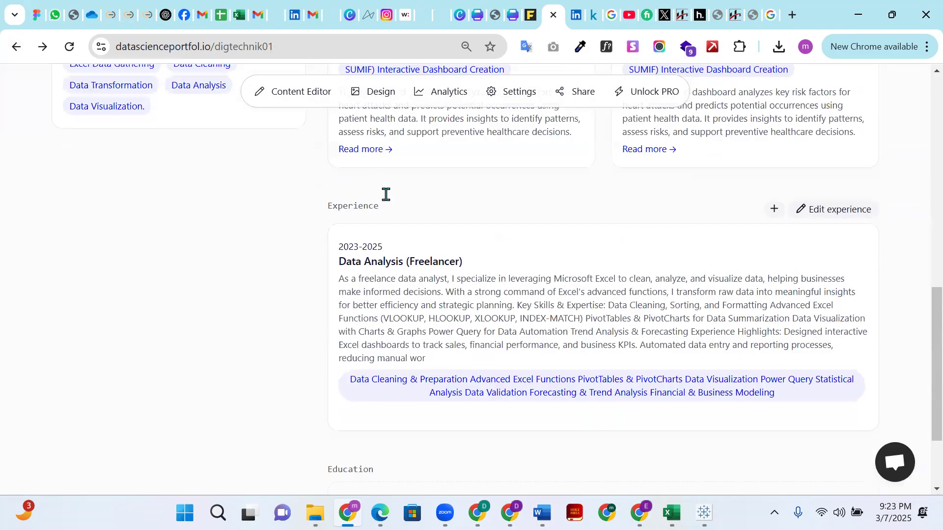
pyautogui.scroll(9, 386, 194)
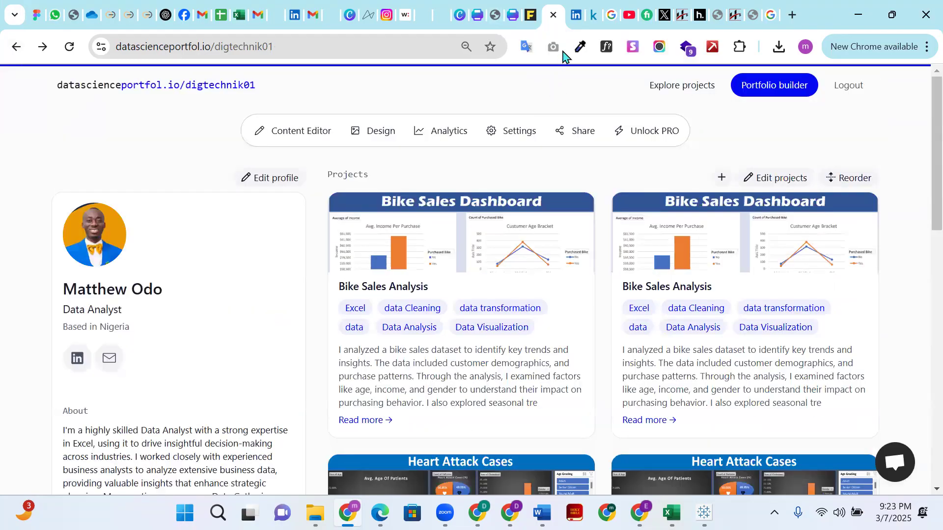
# - Switch to ChatGPT and begin a prompt with "for a financial data set"
pyautogui.click(165, 17)
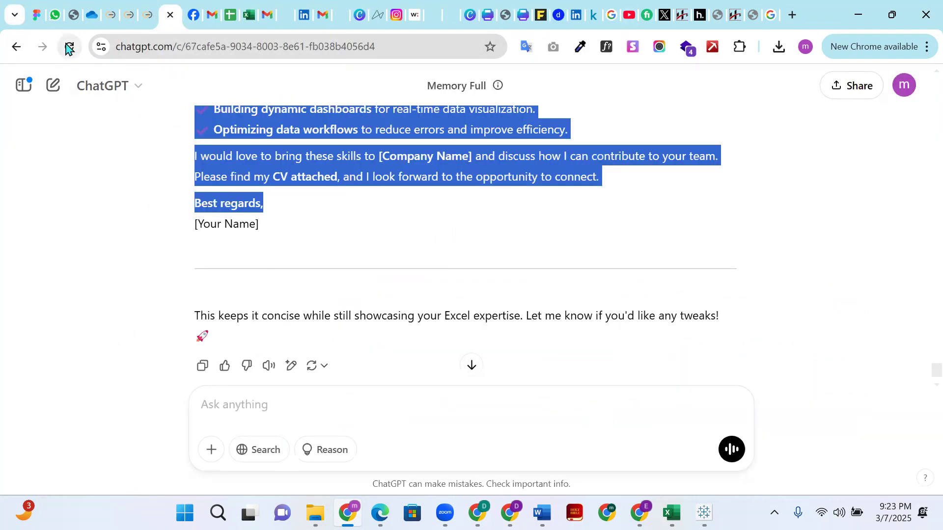
pyautogui.click(53, 88)
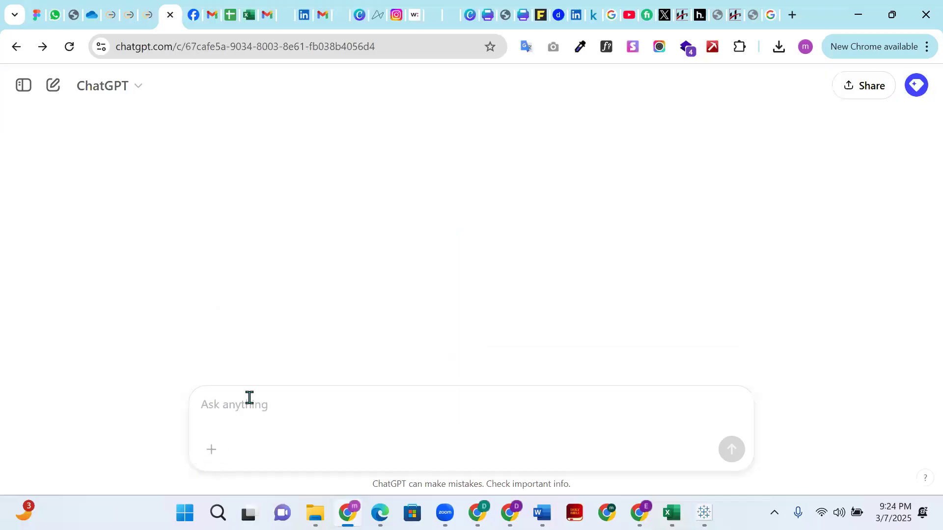
pyautogui.write('for a fin')
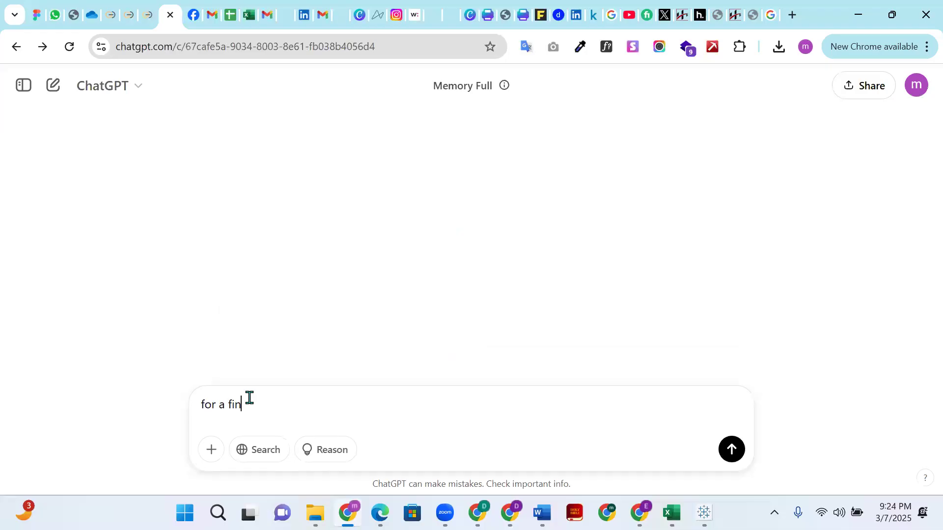
pyautogui.write('an')
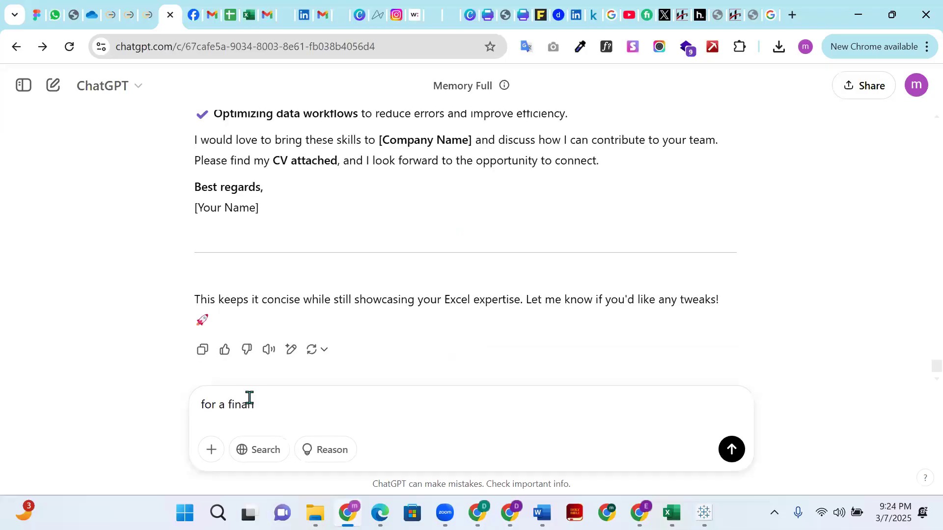
pyautogui.write('cial data set that has,')
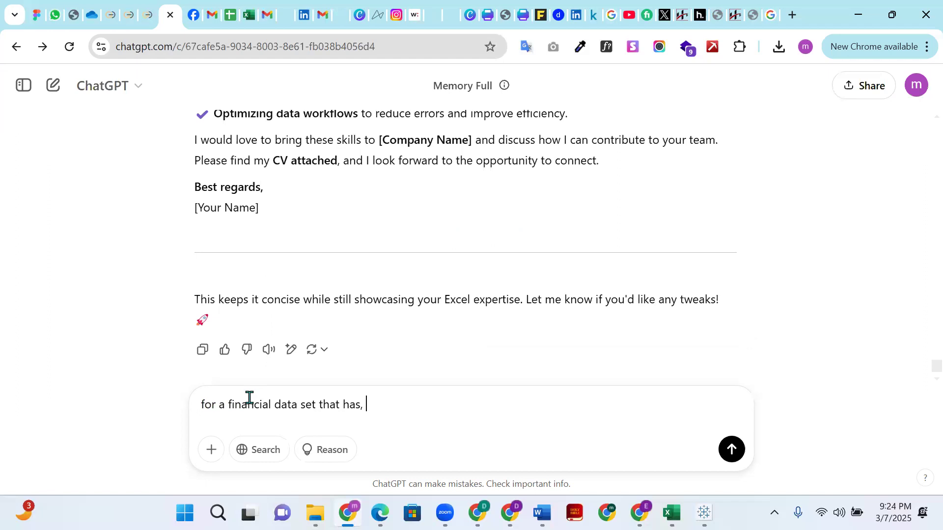
pyautogui.press('BackSpace')
pyautogui.press('BackSpace')
pyautogui.press('BackSpace')
pyautogui.write('can you act as')
pyautogui.press('BackSpace')
pyautogui.press('BackSpace')
pyautogui.press('BackSpace')
pyautogui.press('BackSpace')
pyautogui.press('BackSpace')
pyautogui.press('BackSpace')
pyautogui.press('BackSpace')
pyautogui.press('BackSpace')
pyautogui.press('BackSpace')
pyautogui.press('BackSpace')
pyautogui.press('BackSpace')
pyautogui.press('BackSpace')
# - Continue the prompt with ", i want you to act as my employer to tell me what to analyse in this data set"
pyautogui.write(', i want you to act as')
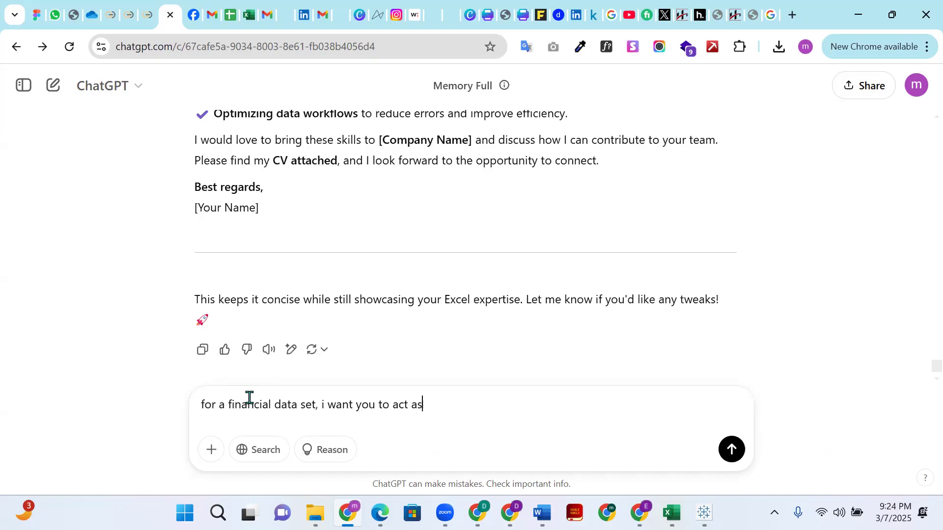
pyautogui.write(' my employer to')
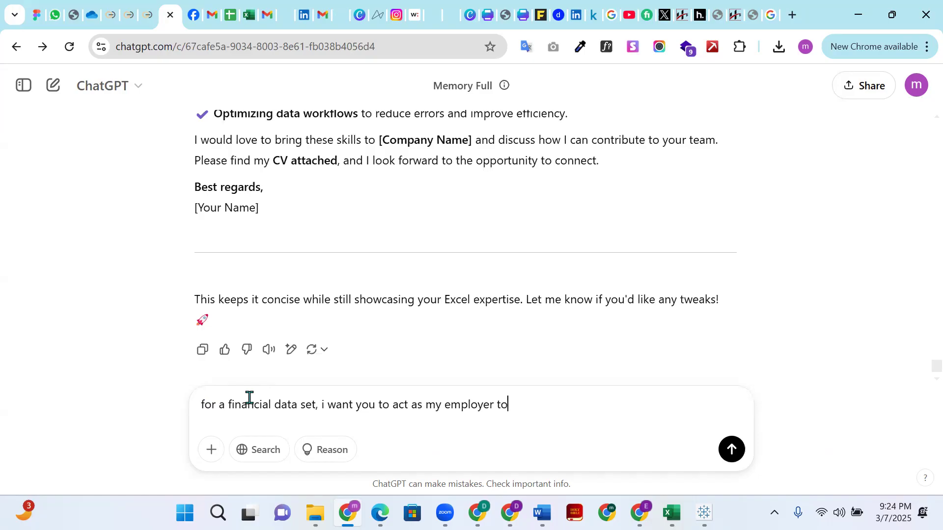
pyautogui.write(' tell me what to ana')
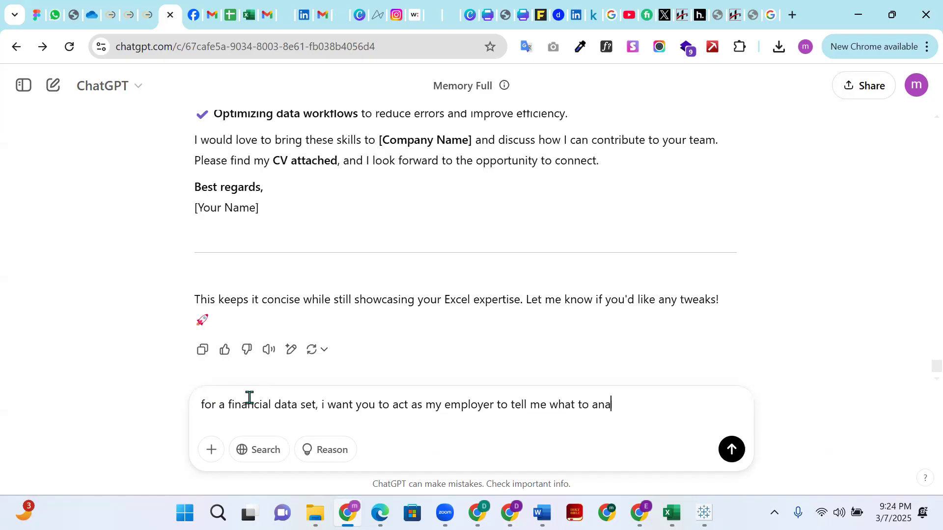
pyautogui.write('lyse in this data set')
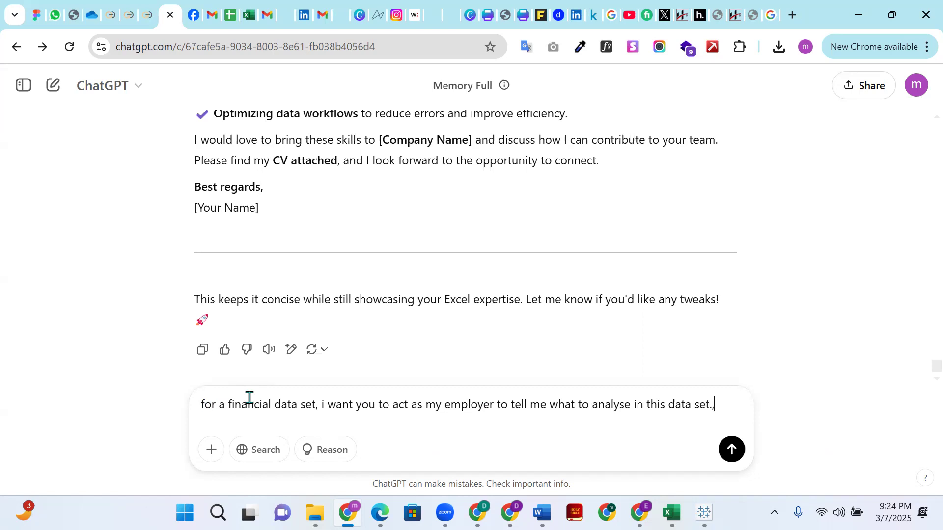
# - Add ", make sure you are real and achievable using excel." to the end of the prompt
pyautogui.write(', make sure you are re')
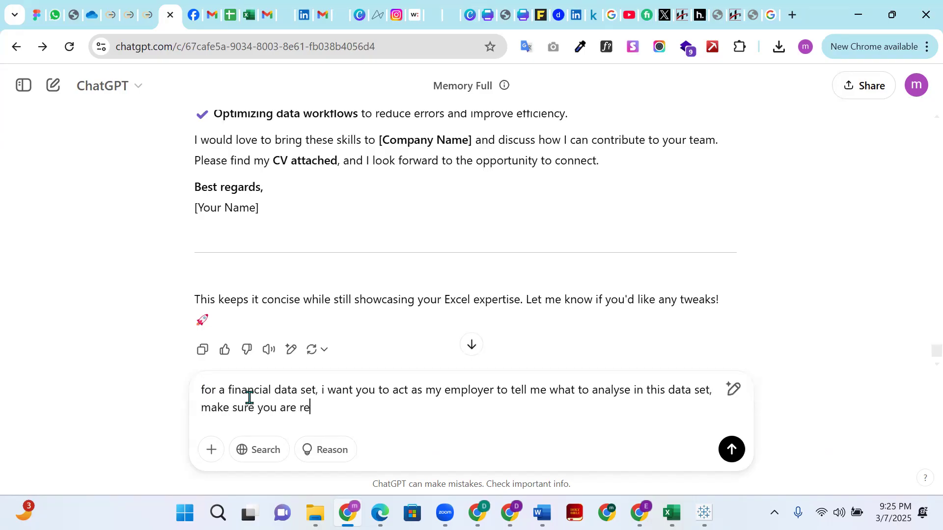
pyautogui.write('al and achievable using excel.')
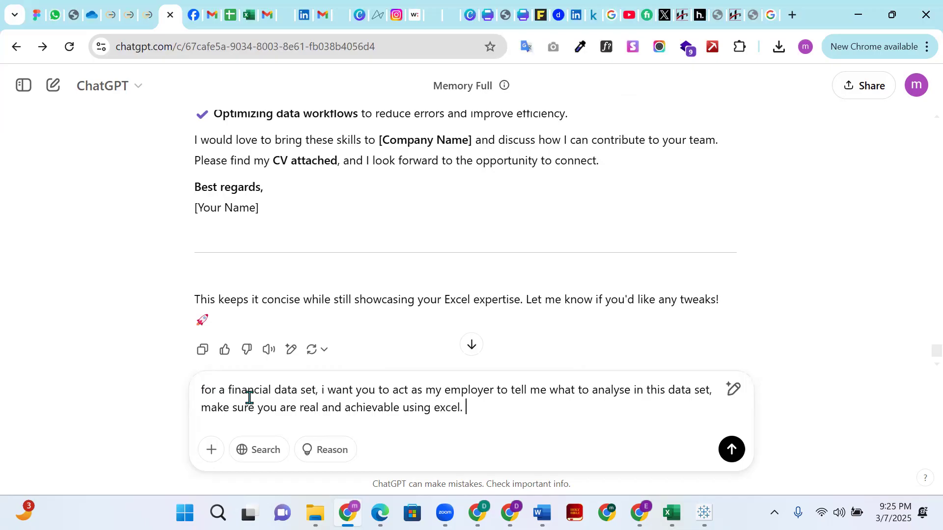
# - Attach the Financials.csv spreadsheet from the computer to the ChatGPT prompt
pyautogui.click(212, 450)
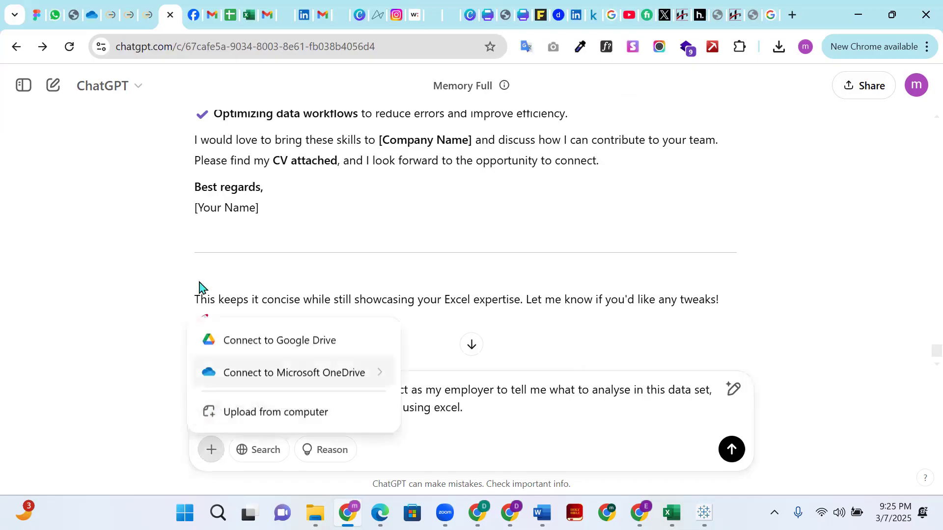
pyautogui.click(271, 415)
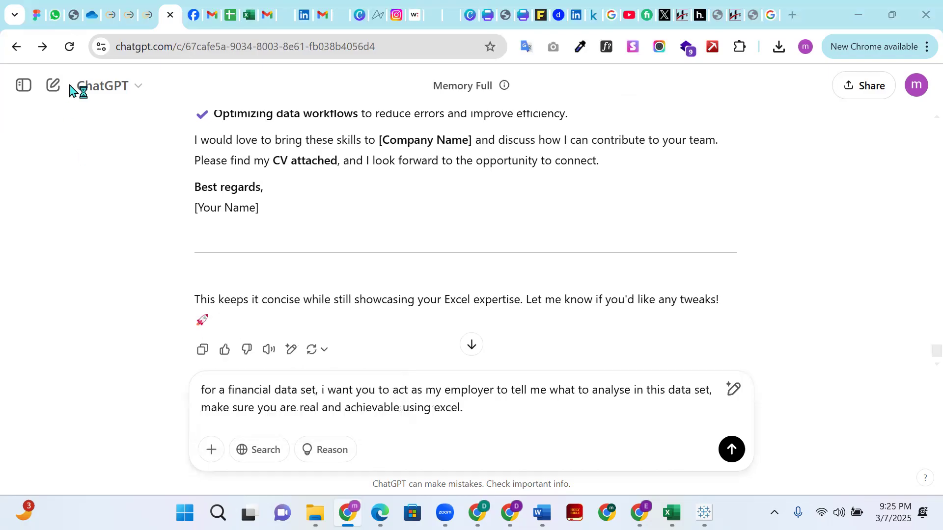
pyautogui.click(193, 170)
pyautogui.click(366, 348)
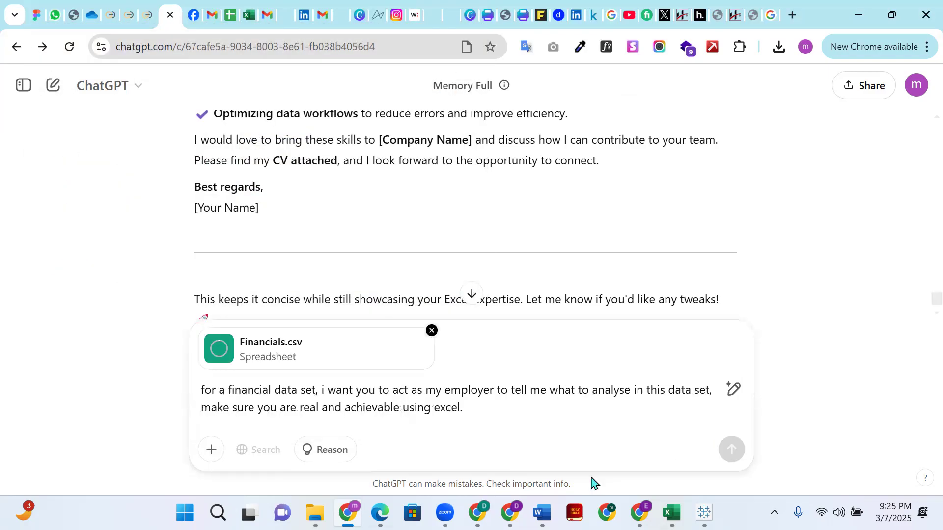
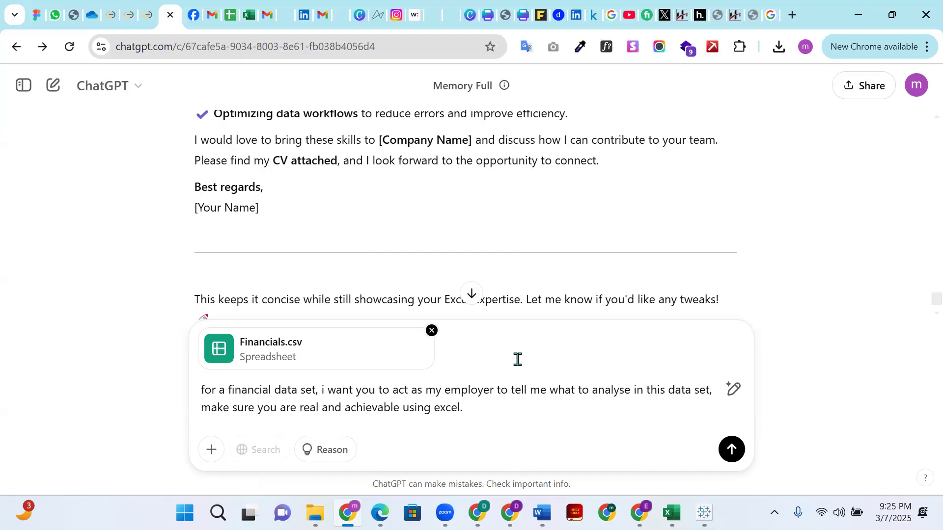
# - Send ChatGPT the prepared prompt with Financials.csv attached, asking it to act as an employer and suggest Excel analyses
pyautogui.click(730, 451)
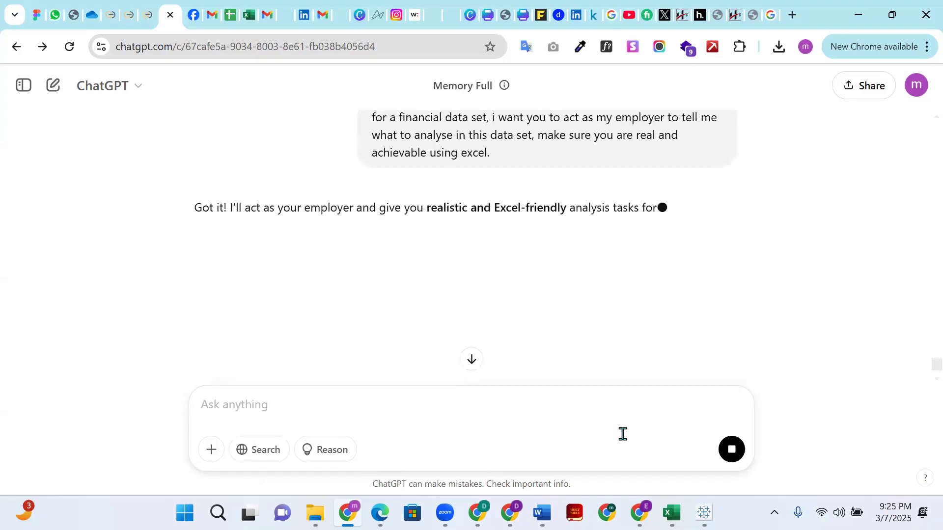
pyautogui.scroll(-1, 296, 280)
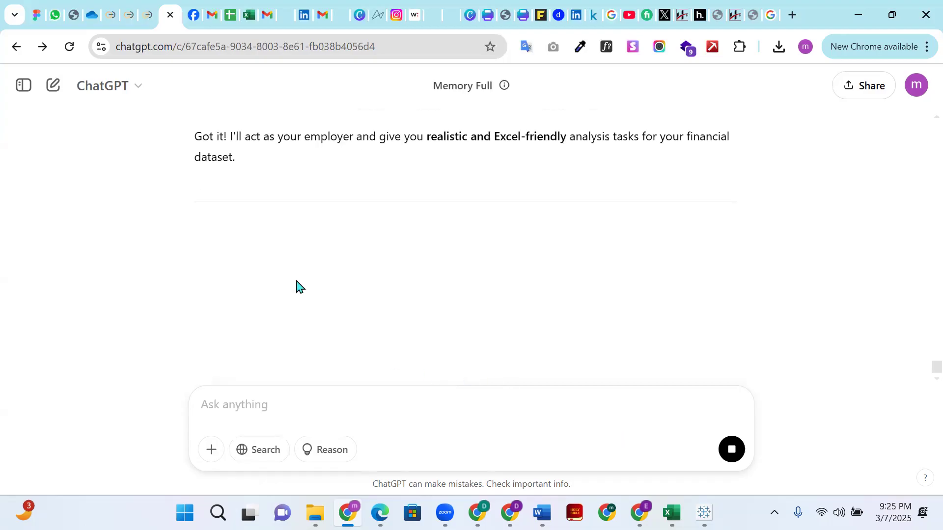
pyautogui.scroll(-1, 314, 257)
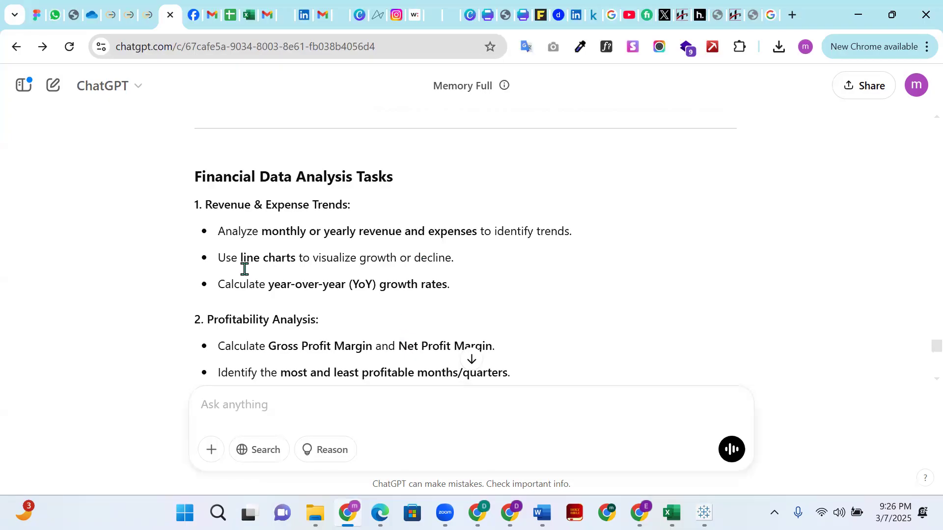
# - Read the suggested financial analysis tasks from Revenue & Expense Trends onward, highlighting "line charts" in the first task
pyautogui.moveTo(223, 256); pyautogui.dragTo(251, 262)
pyautogui.moveTo(241, 258); pyautogui.dragTo(295, 257)
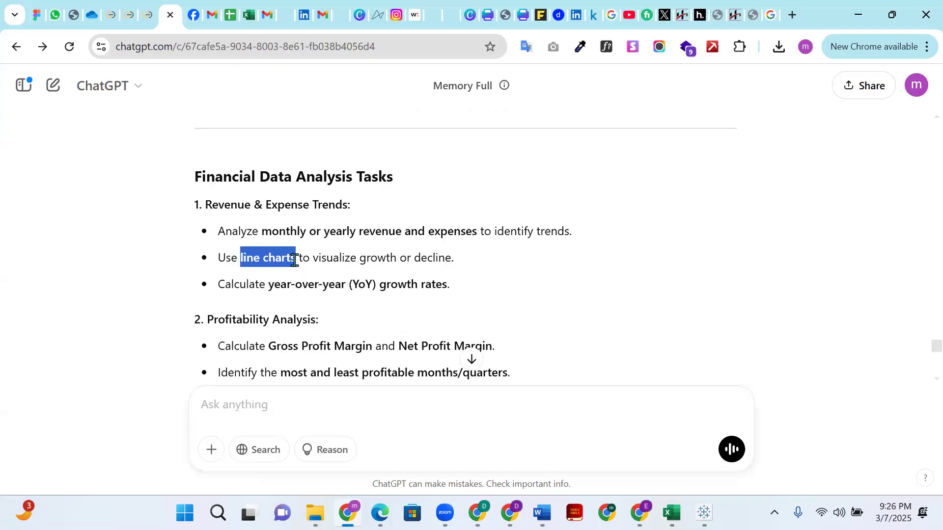
pyautogui.scroll(-1, 248, 316)
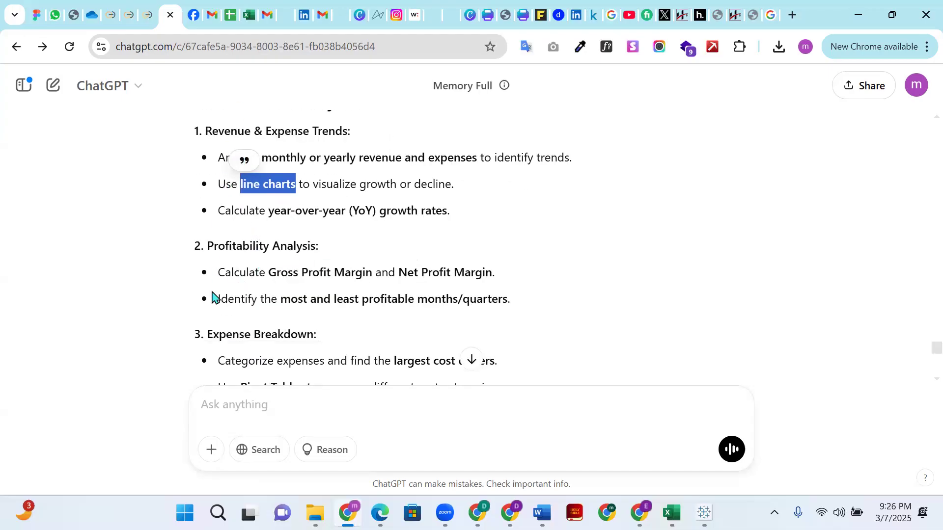
pyautogui.click(622, 279)
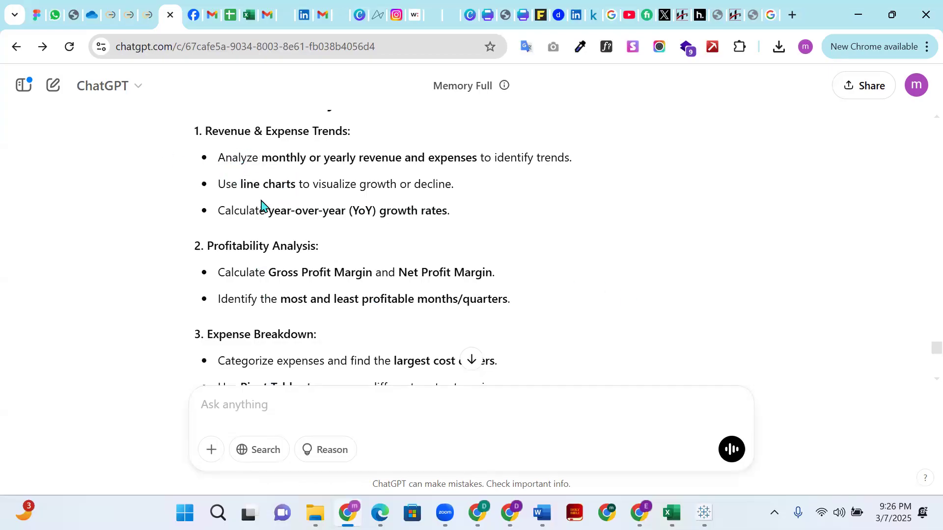
pyautogui.scroll(-9, 257, 312)
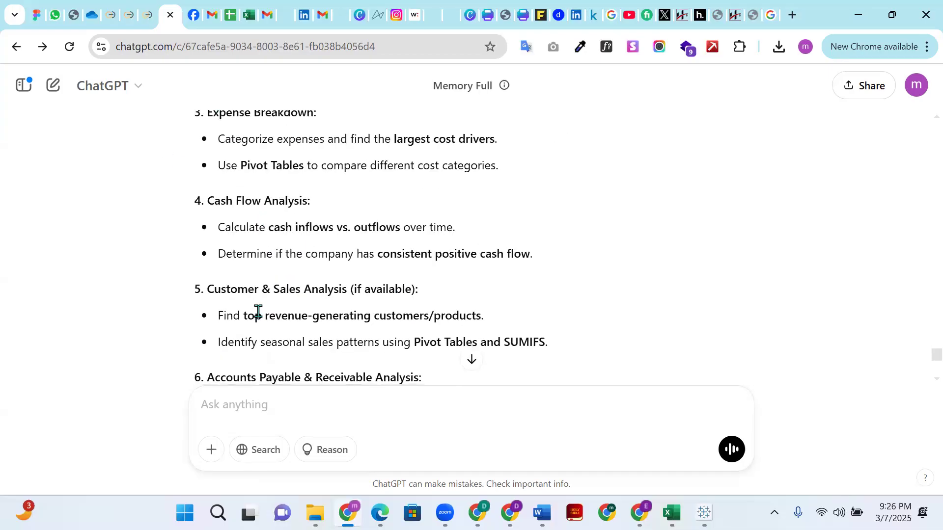
pyautogui.scroll(-3, 260, 305)
pyautogui.scroll(6, 261, 295)
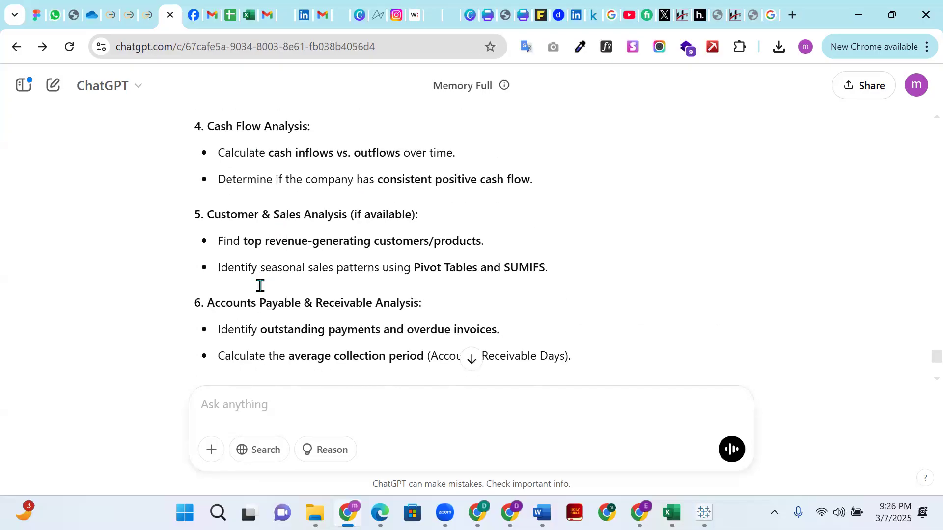
pyautogui.scroll(7, 260, 280)
pyautogui.scroll(-8, 262, 282)
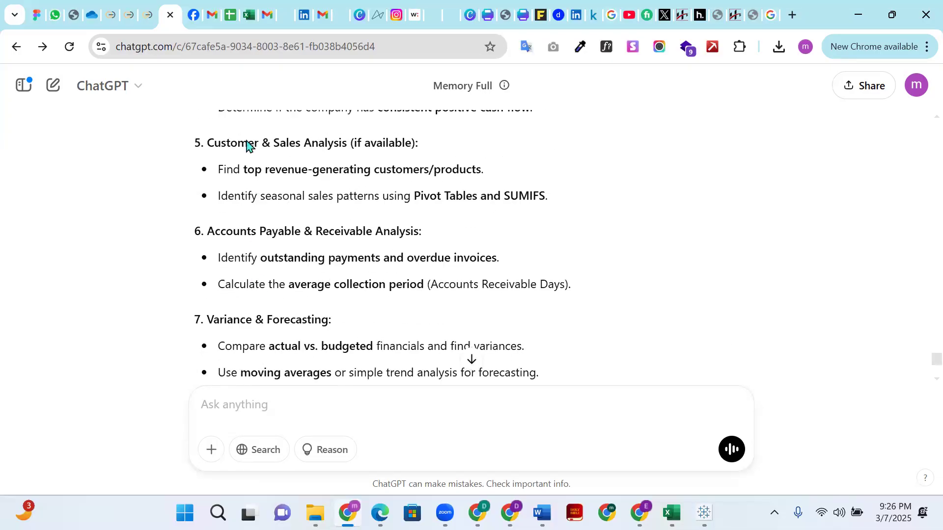
# - Switch to the heart_attack_dataset workbook in Excel, view its Dashboard sheet, and return to the ChatGPT response
pyautogui.moveTo(684, 501)
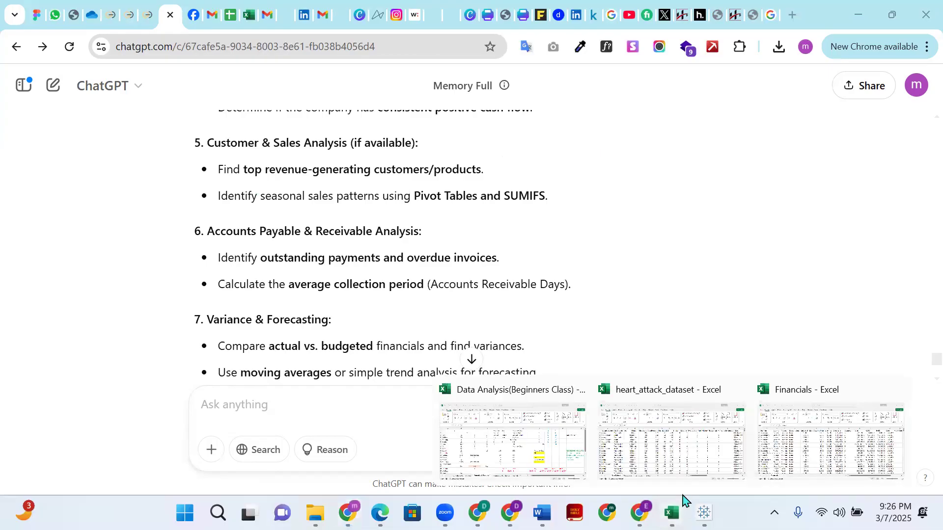
pyautogui.click(680, 449)
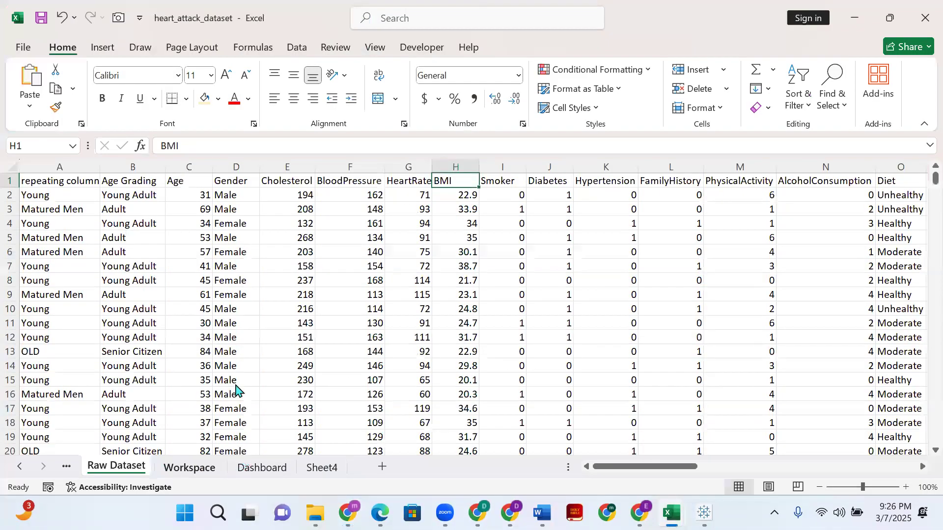
pyautogui.hotkey('ctrl', 'pagedown')
pyautogui.hotkey('ctrl', 'pagedown')
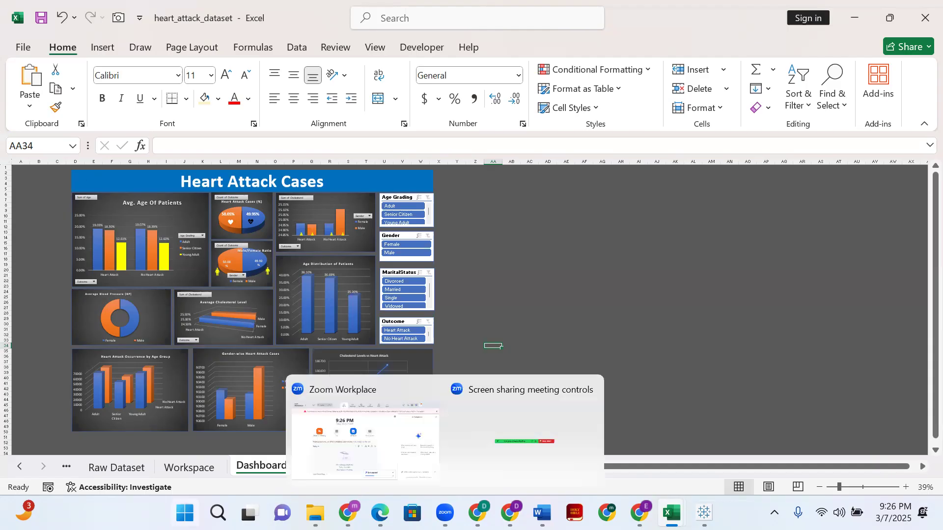
pyautogui.click(350, 402)
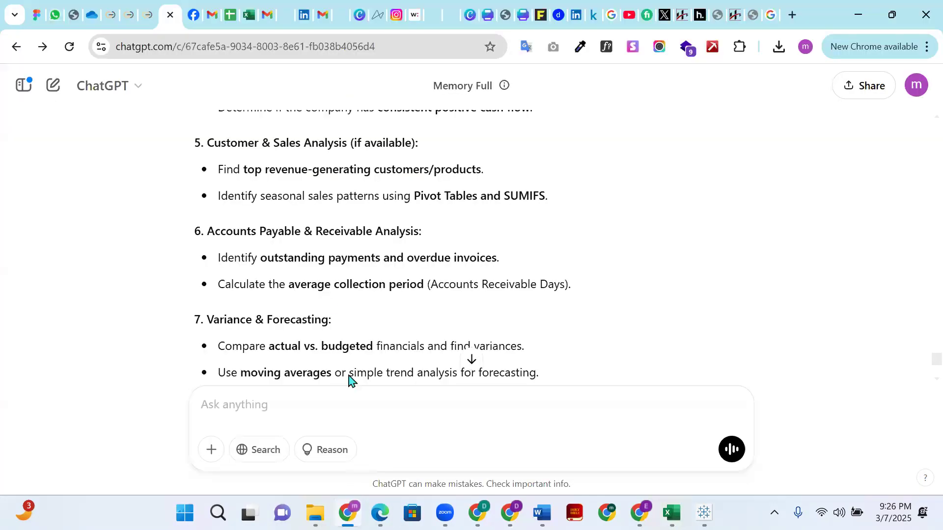
# - Examine the Variance & Forecasting and Dashboard Creation tasks, highlighting the Excel dashboard line and the moving averages line
pyautogui.scroll(-4, 322, 280)
pyautogui.scroll(3, 322, 283)
pyautogui.scroll(-1, 320, 278)
pyautogui.scroll(1, 323, 288)
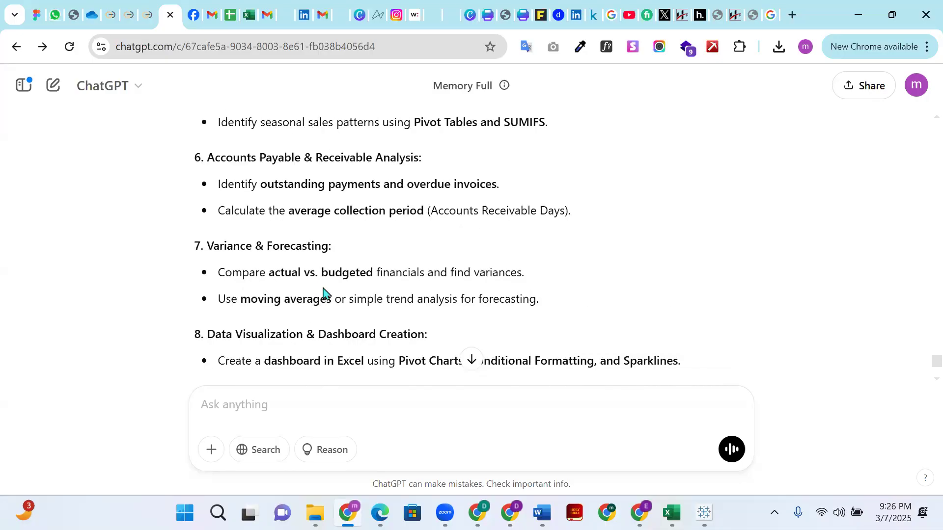
pyautogui.scroll(-1, 325, 294)
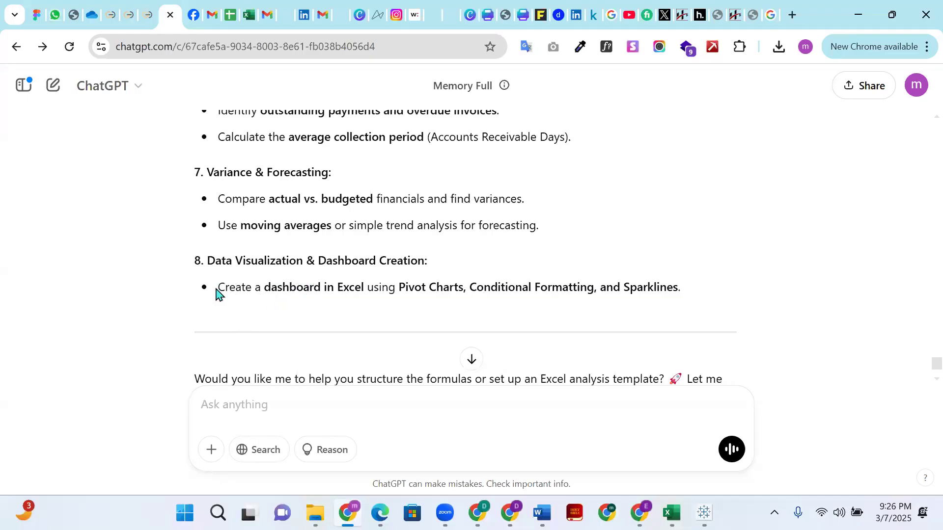
pyautogui.moveTo(218, 287); pyautogui.dragTo(676, 293)
pyautogui.click(686, 290)
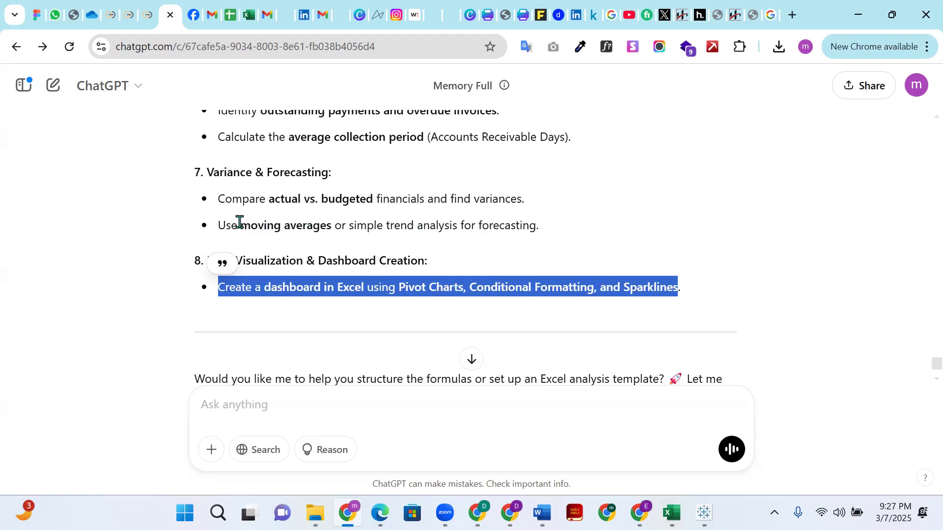
pyautogui.moveTo(218, 225); pyautogui.dragTo(537, 222)
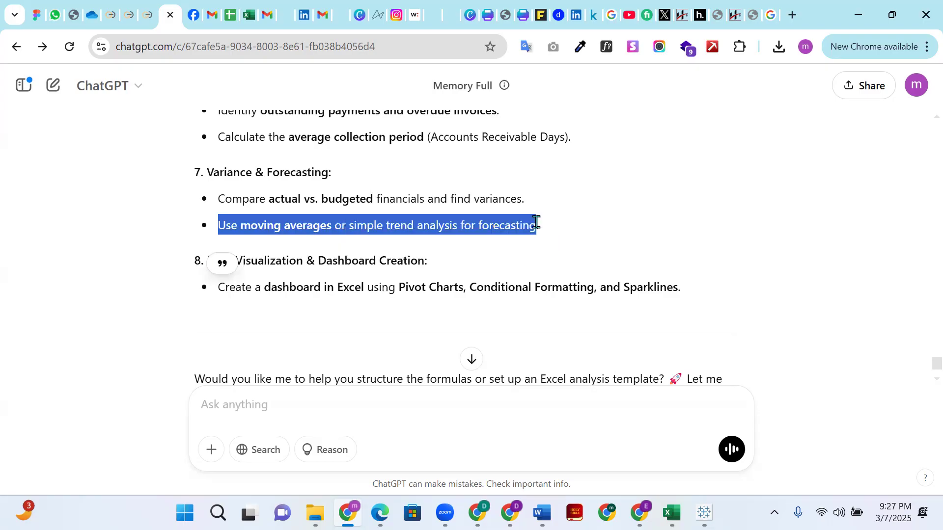
pyautogui.click(335, 193)
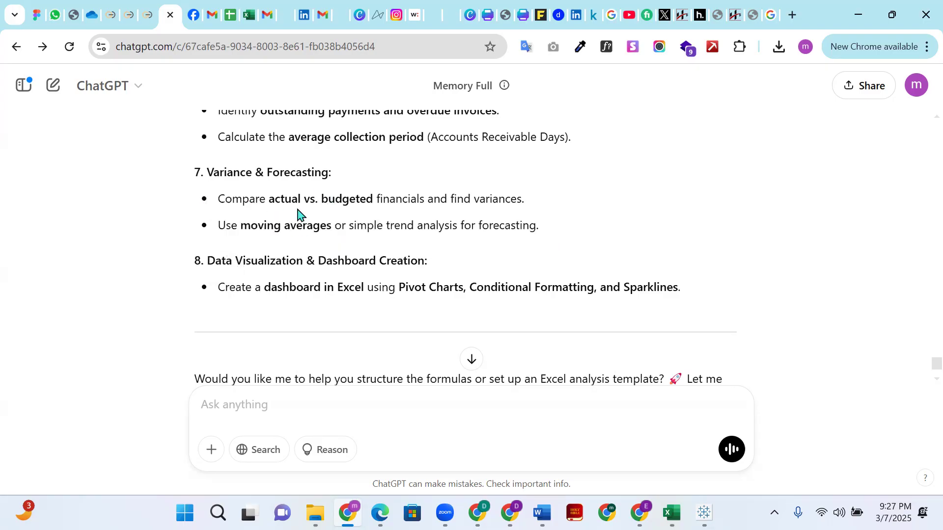
# - Review the Financial Data Analysis Tasks list again, from the accounts and cash flow tasks back to Revenue & Expense Trends
pyautogui.scroll(3, 259, 192)
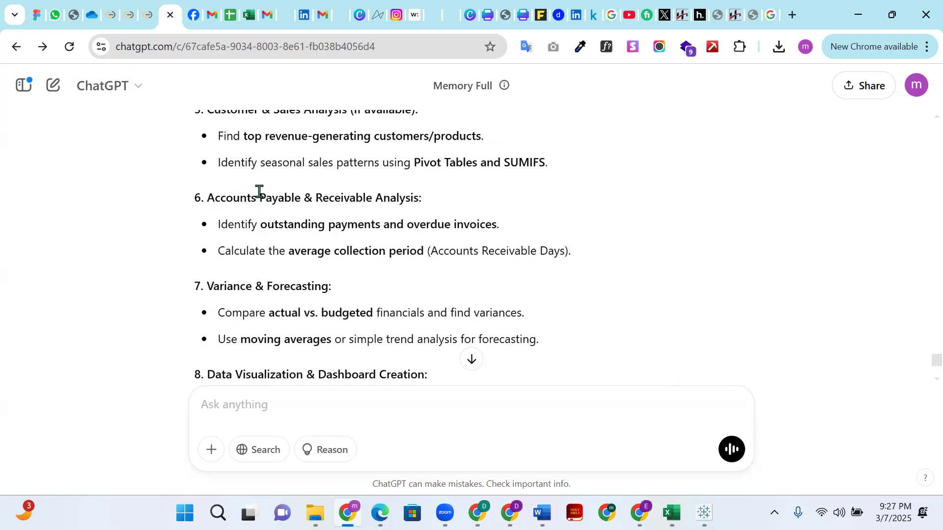
pyautogui.scroll(4, 274, 288)
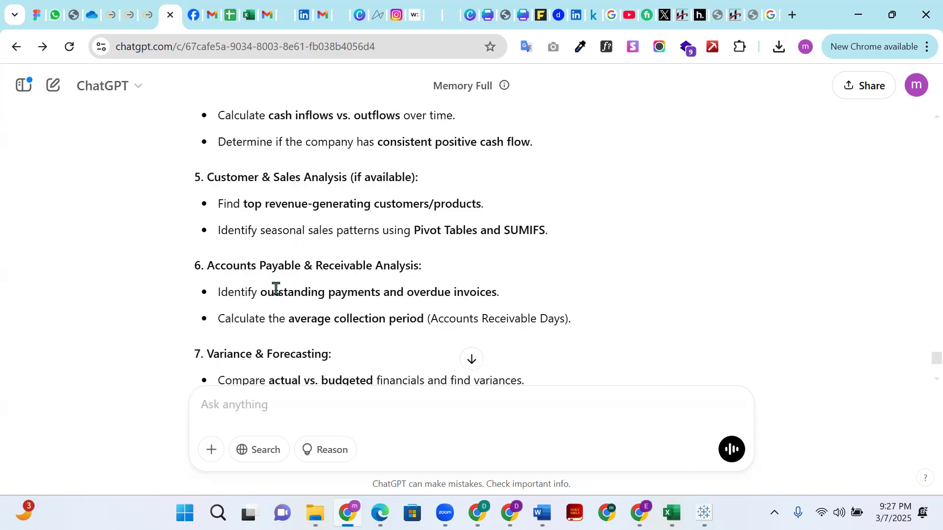
pyautogui.scroll(-3, 276, 294)
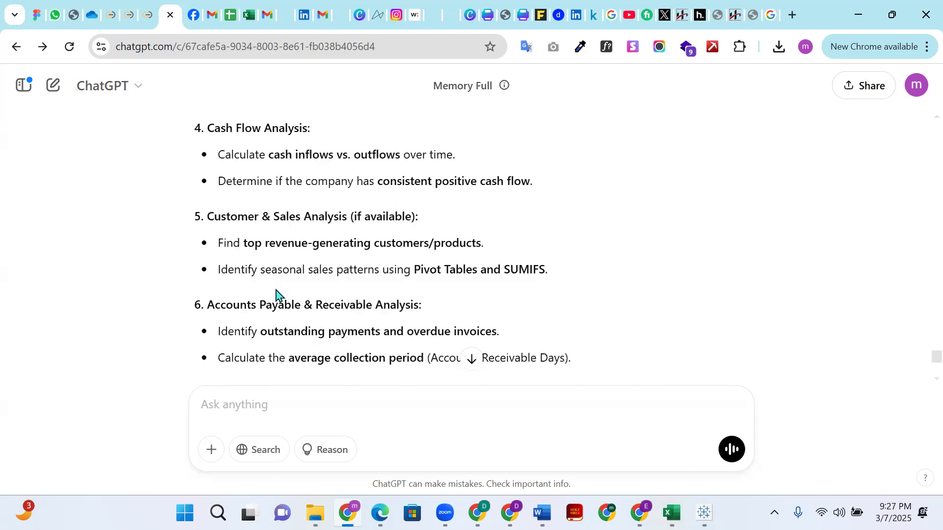
pyautogui.scroll(8, 268, 284)
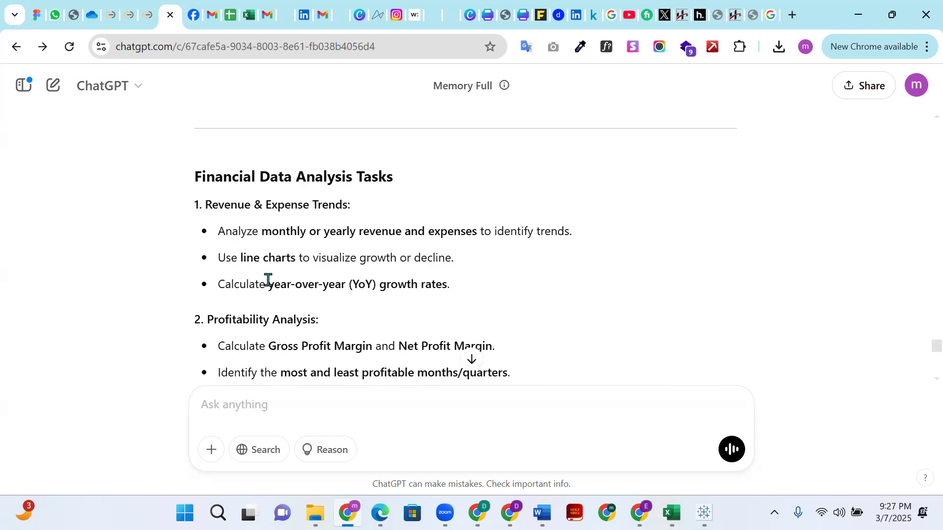
pyautogui.scroll(-8, 219, 200)
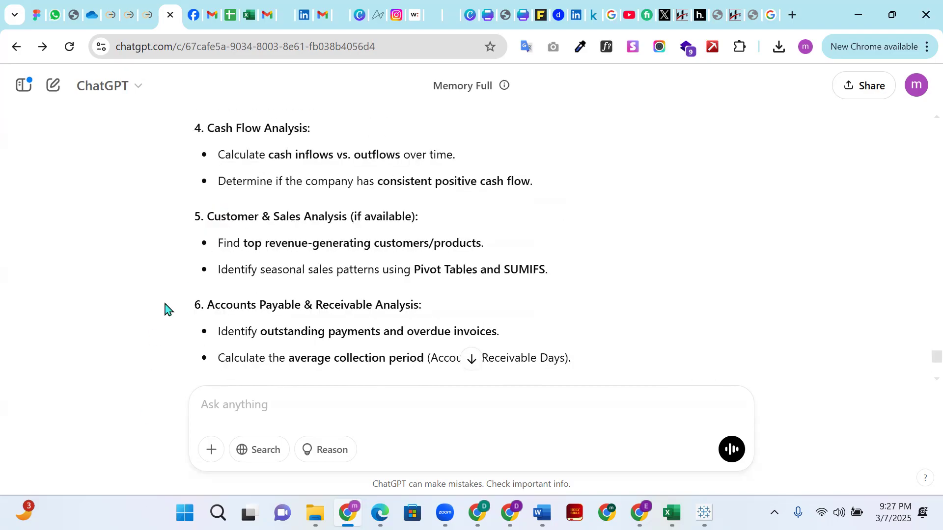
pyautogui.scroll(-6, 233, 215)
pyautogui.scroll(3, 232, 209)
pyautogui.scroll(10, 232, 209)
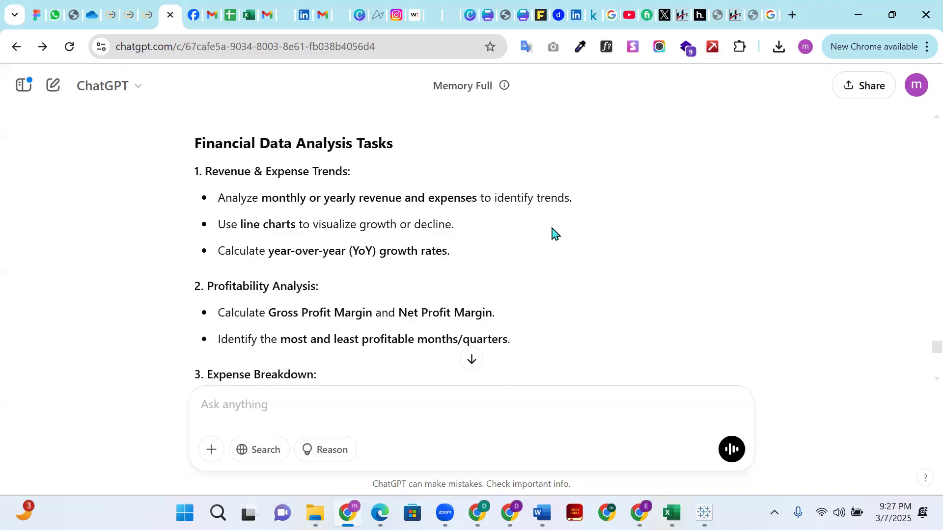
# - Copy ChatGPT's full financial analysis task response
pyautogui.scroll(4, 552, 234)
pyautogui.scroll(-6, 552, 233)
pyautogui.scroll(3, 427, 231)
pyautogui.scroll(-15, 267, 219)
pyautogui.click(202, 321)
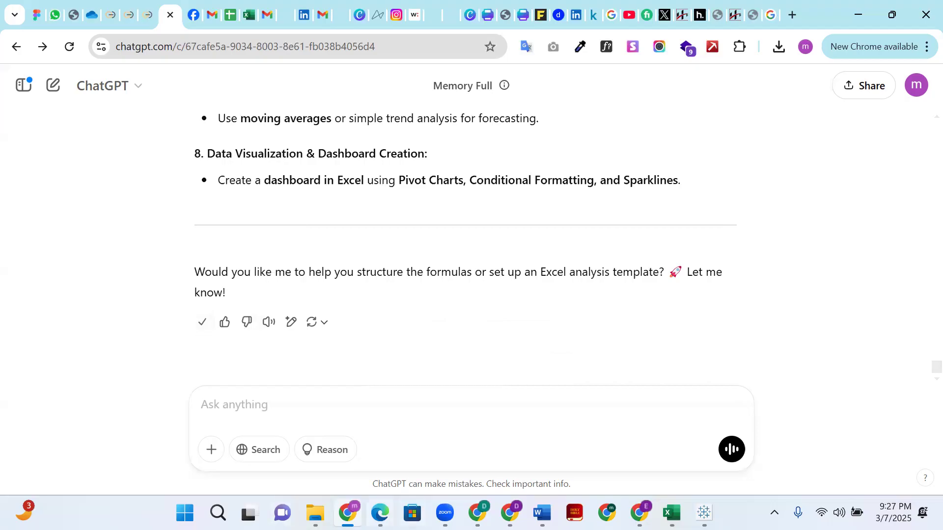
pyautogui.click(672, 513)
pyautogui.hotkey('alt', 'Tab')
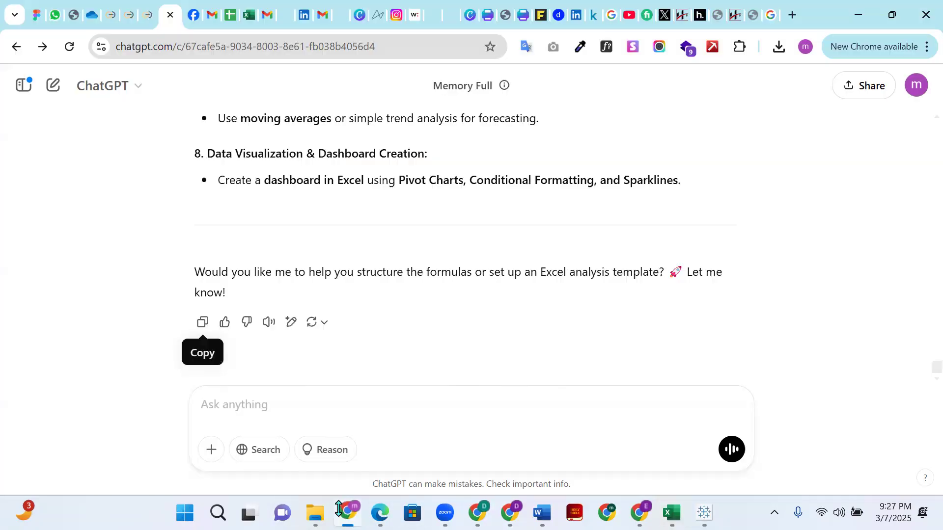
# - Switch to WhatsApp Web and send Financials.csv and the copied task list to the Data Analysis Advance class group
pyautogui.click(54, 15)
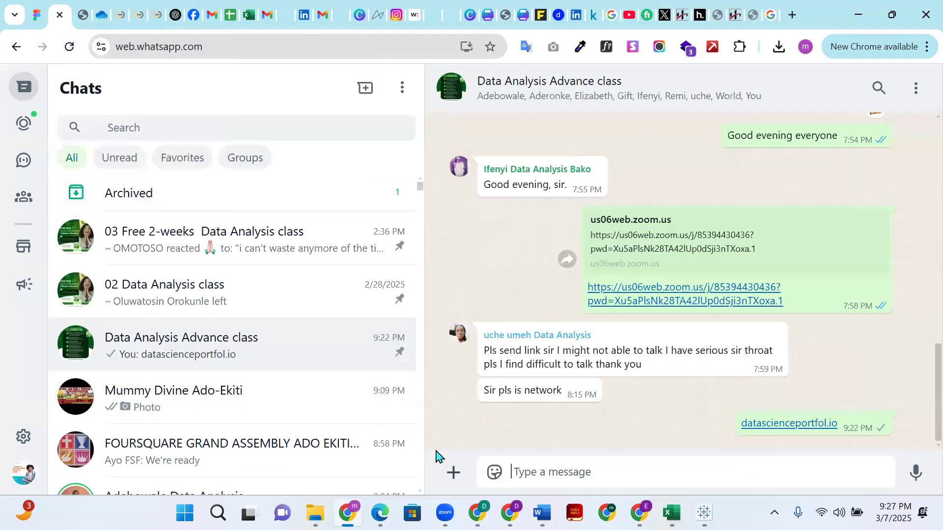
pyautogui.click(453, 472)
pyautogui.click(480, 178)
pyautogui.click(190, 162)
pyautogui.click(367, 348)
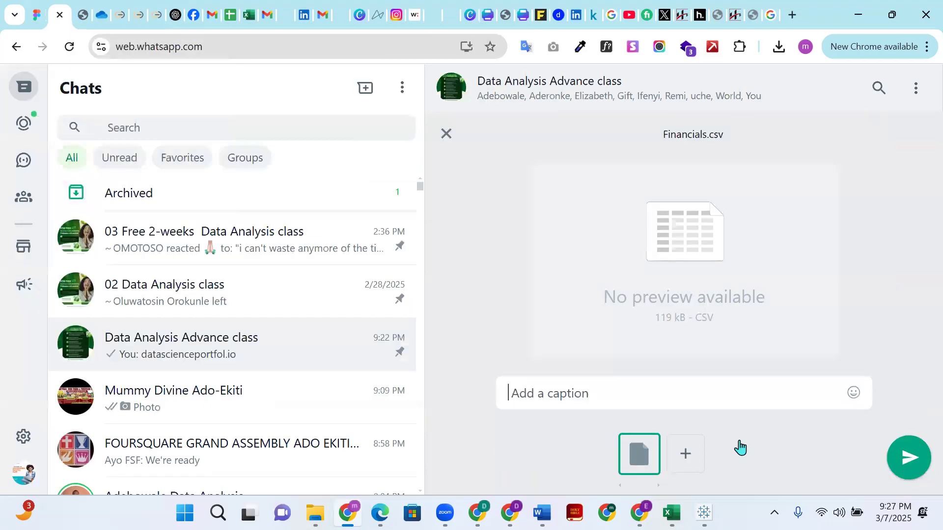
pyautogui.press('Return')
pyautogui.press('Return')
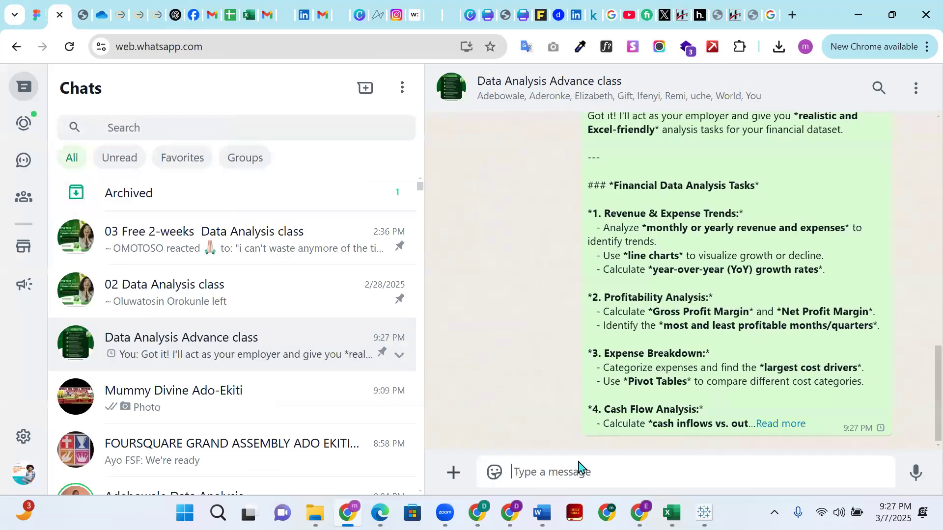
# - Look through the group's earlier and newly sent messages, and expand the full text of the task list message
pyautogui.scroll(2, 729, 393)
pyautogui.scroll(10, 729, 381)
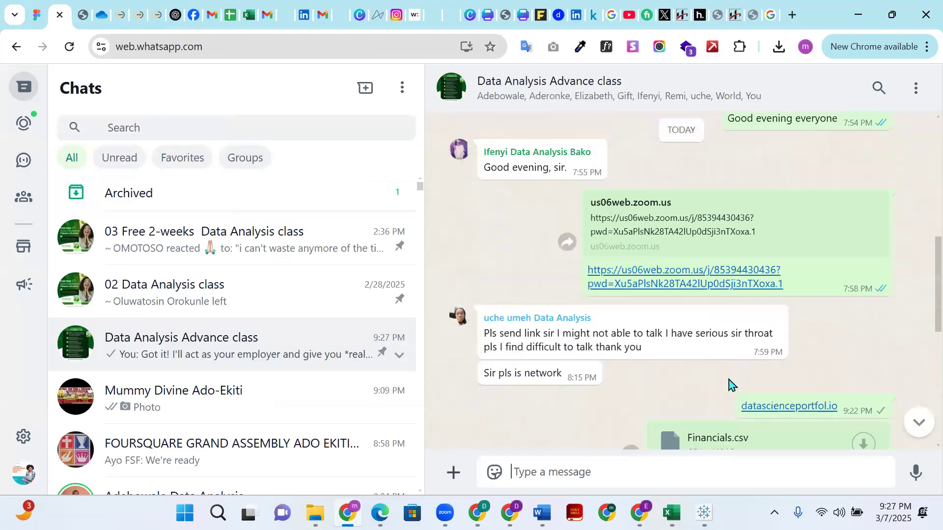
pyautogui.scroll(1, 731, 384)
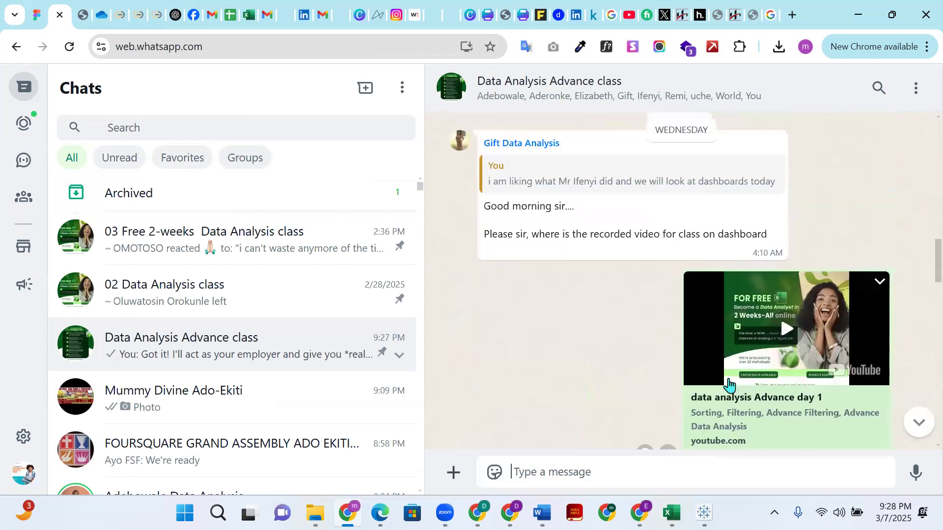
pyautogui.scroll(-10, 732, 379)
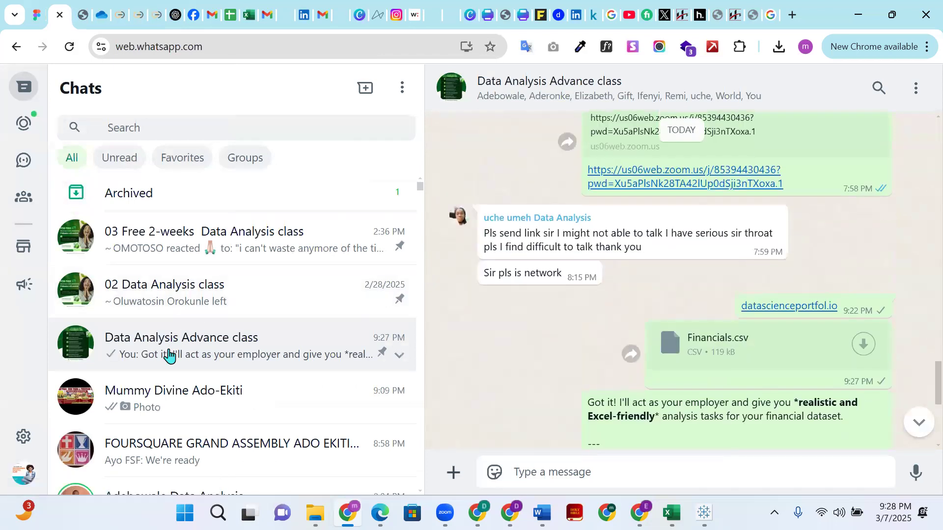
pyautogui.scroll(-3, 585, 311)
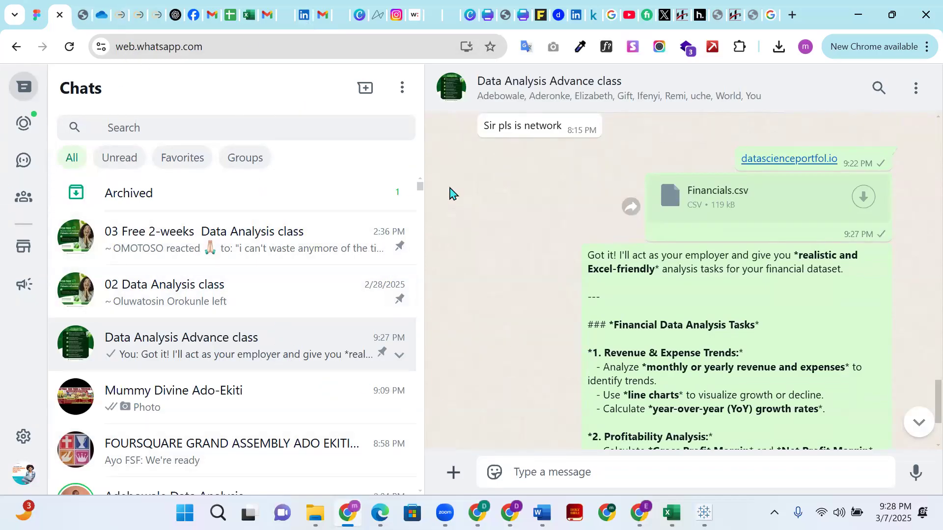
pyautogui.scroll(-3, 623, 204)
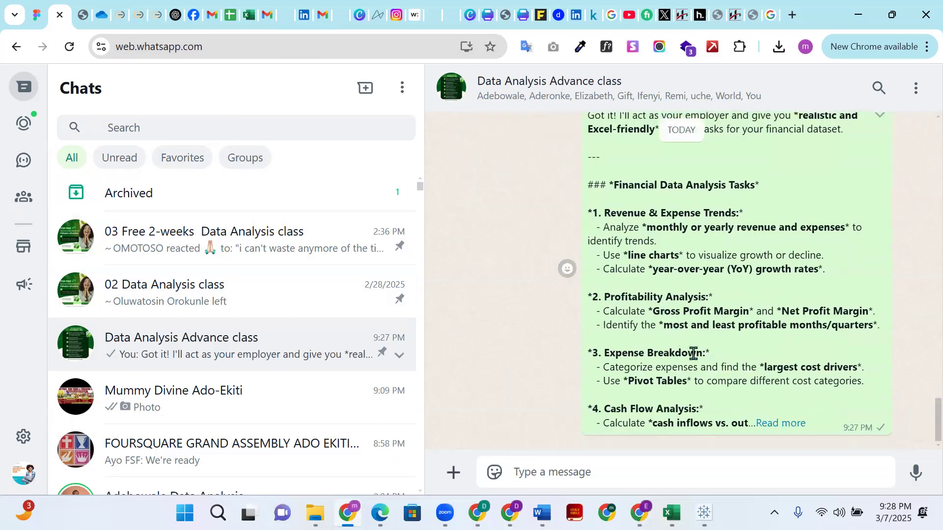
pyautogui.click(767, 423)
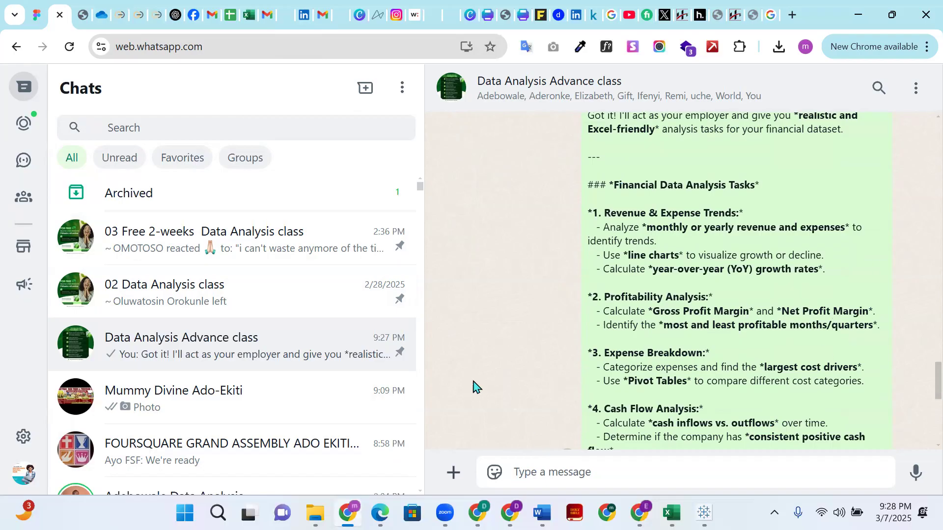
# - Read the rest of the sent task list message, down to the data visualization and dashboard creation task
pyautogui.scroll(-8, 613, 337)
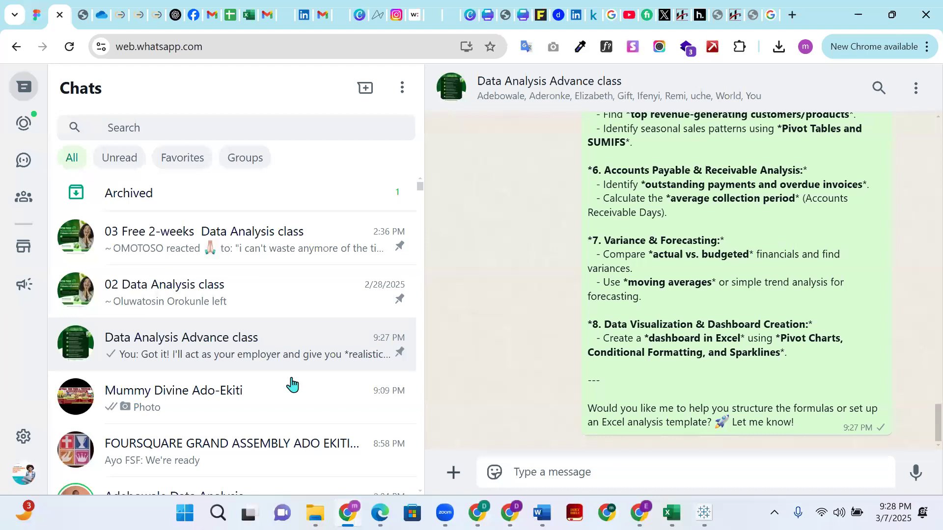
pyautogui.scroll(-5, 248, 352)
pyautogui.scroll(2, 247, 349)
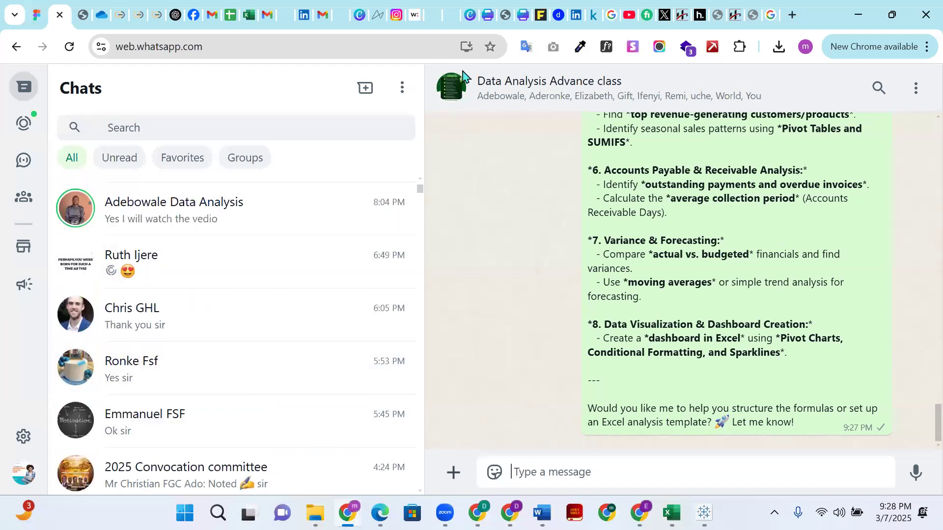
# - Switch to the HighLevel browser window with the Trust Center page and reload it
pyautogui.hotkey('alt', 'Tab')
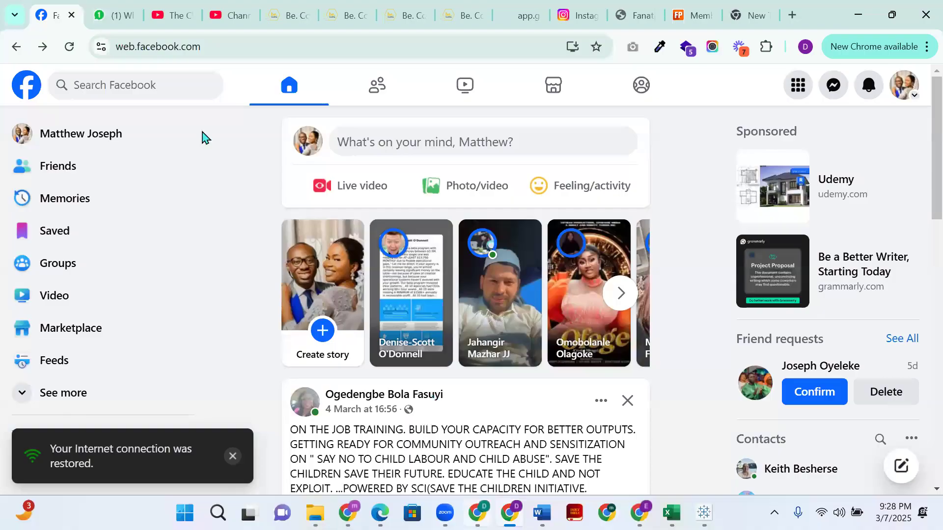
pyautogui.hotkey('alt', 'Tab')
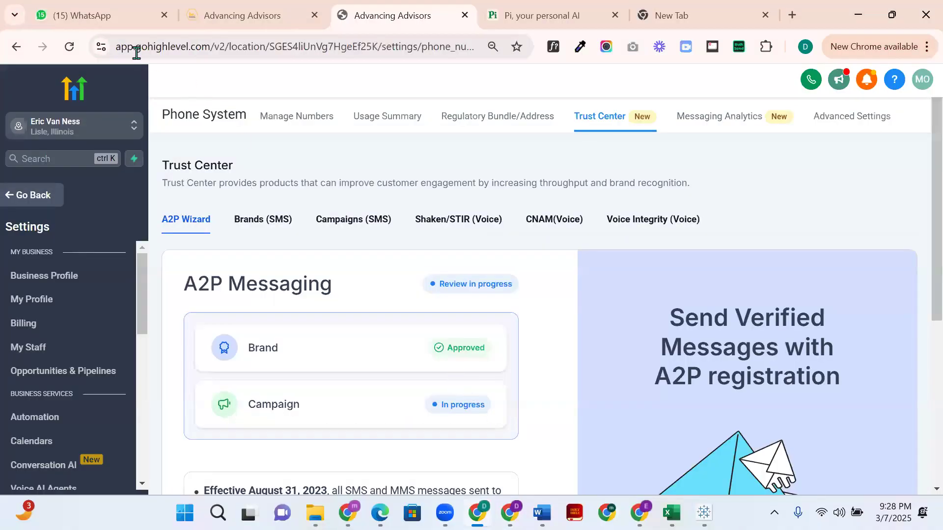
pyautogui.click(70, 46)
# - Return to WhatsApp Web and look through the sent task list message and the list of chats
pyautogui.click(348, 513)
pyautogui.scroll(15, 543, 322)
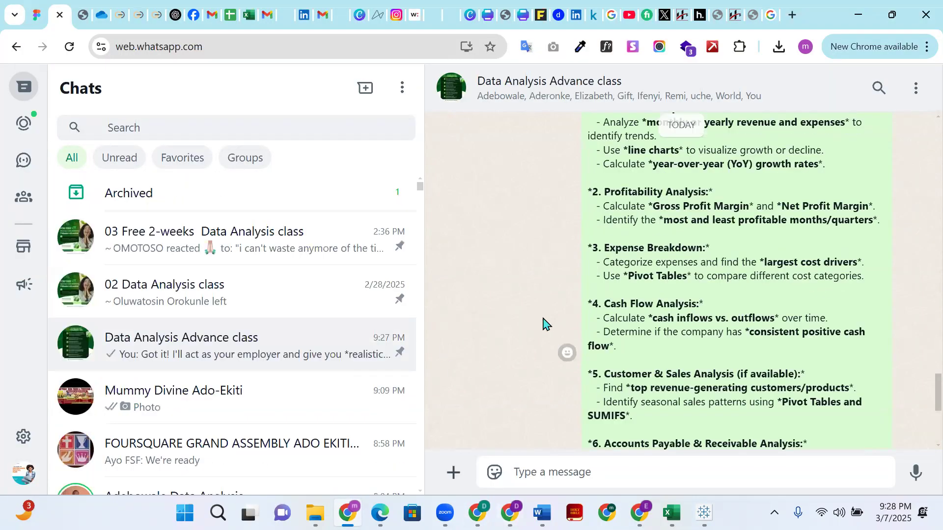
pyautogui.scroll(-10, 548, 321)
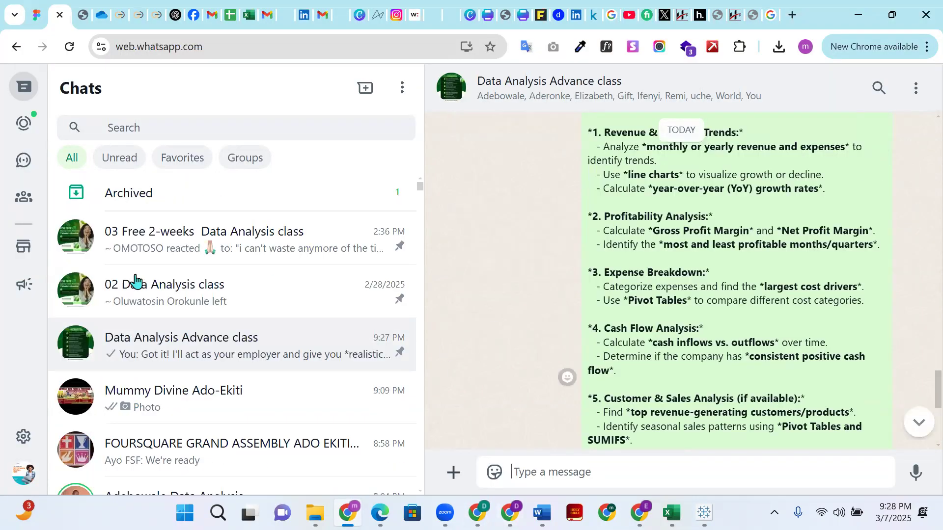
pyautogui.scroll(-3, 162, 294)
pyautogui.scroll(-4, 465, 162)
pyautogui.scroll(-1, 465, 162)
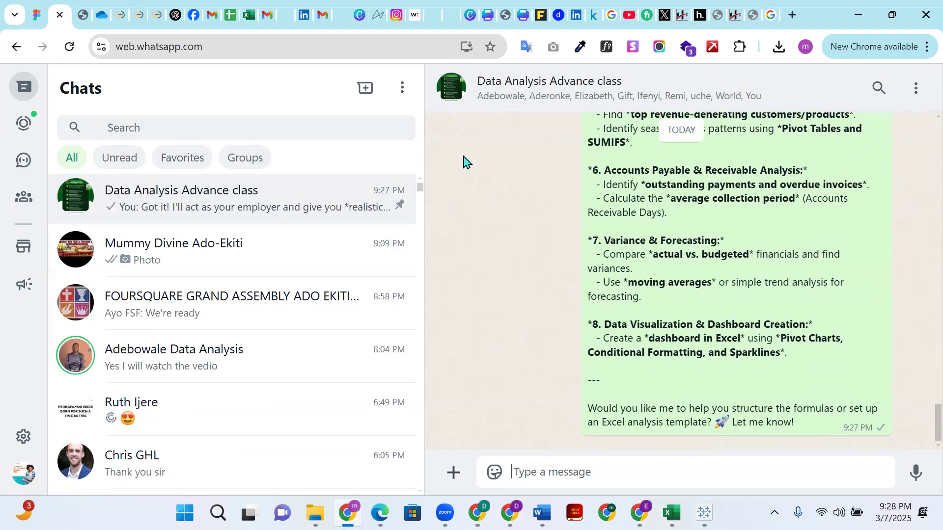
pyautogui.scroll(-5, 412, 314)
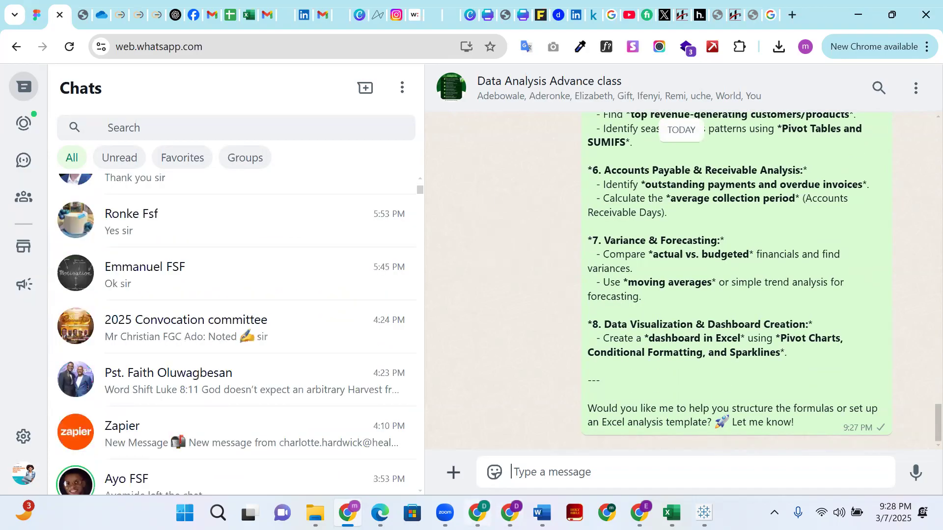
# - Switch back to HighLevel, check the A2P Messaging section of the Trust Center, and try to open Manage Numbers
pyautogui.click(510, 513)
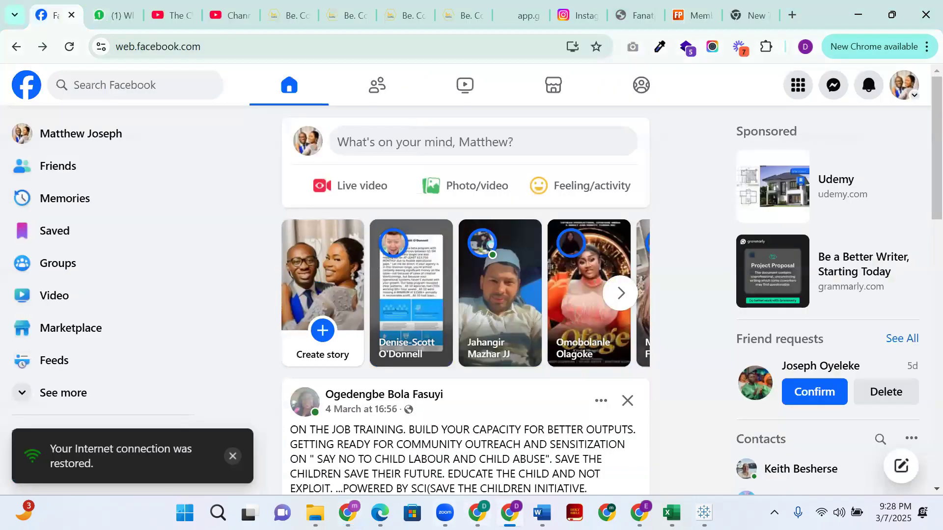
pyautogui.click(477, 513)
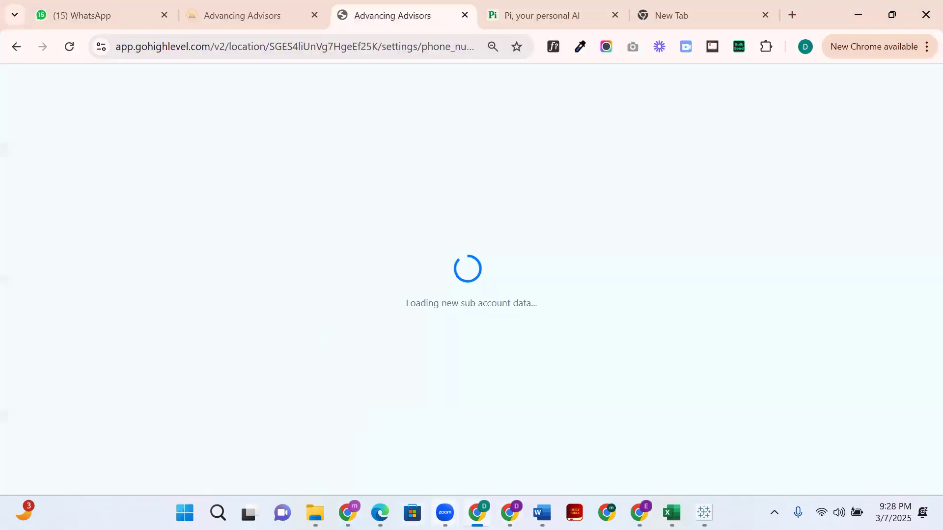
pyautogui.moveTo(445, 513)
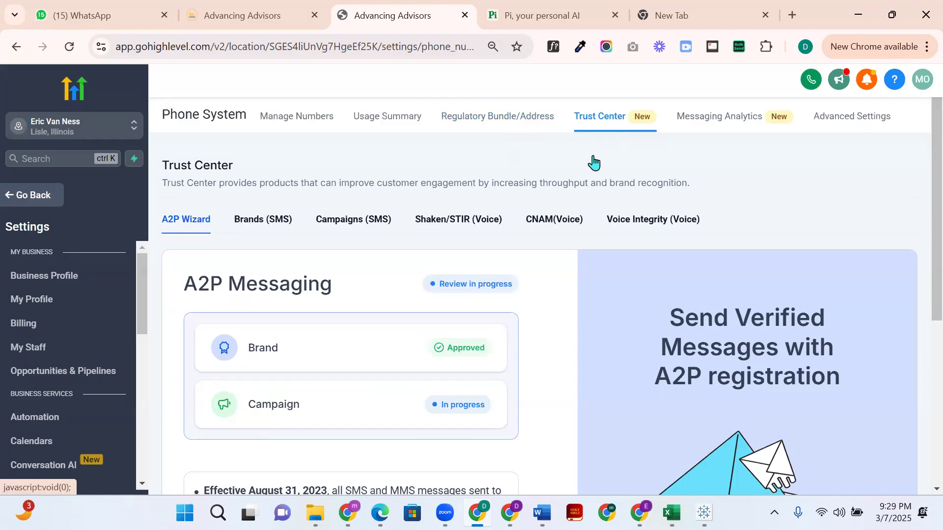
pyautogui.scroll(-5, 430, 321)
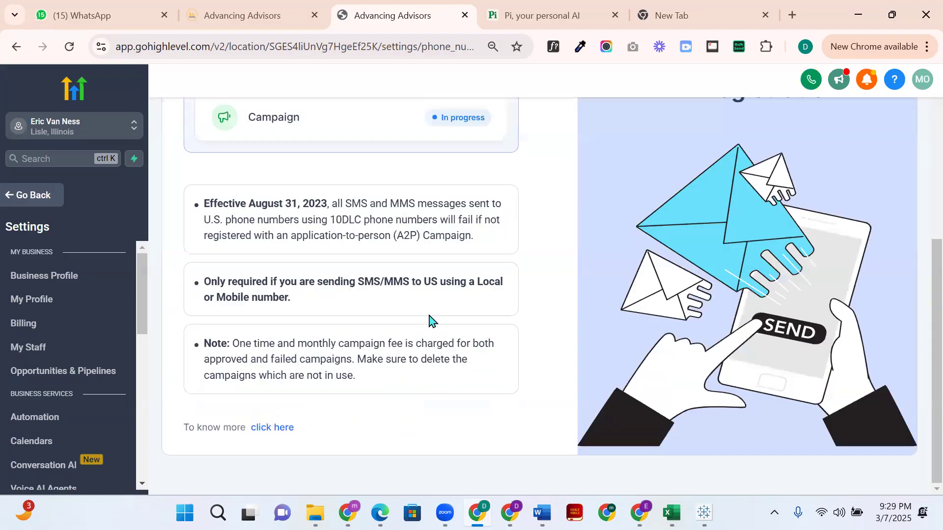
pyautogui.scroll(5, 430, 320)
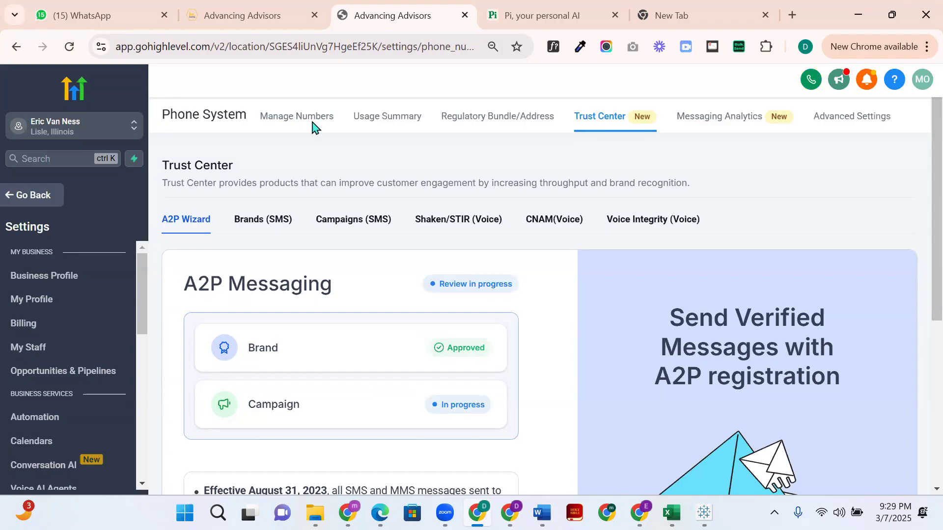
pyautogui.click(295, 121)
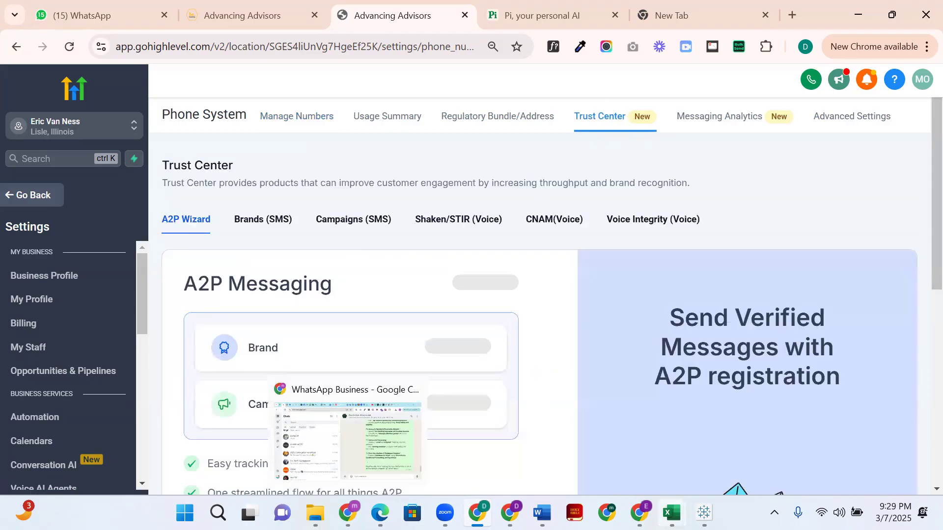
# - View the heart_attack_dataset dashboard in Excel, and switch to Tableau's Book1 to look at its dashboard commands
pyautogui.moveTo(669, 511)
pyautogui.click(687, 463)
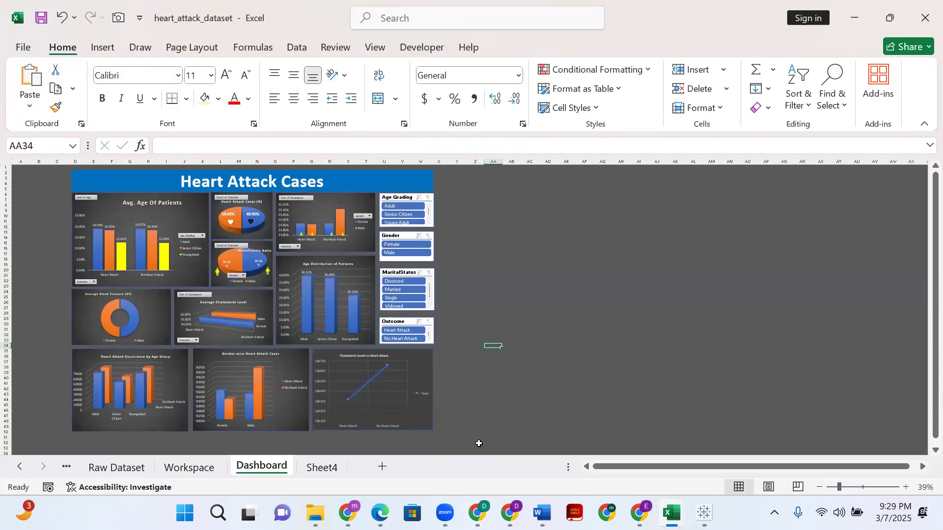
pyautogui.moveTo(639, 511)
pyautogui.click(704, 512)
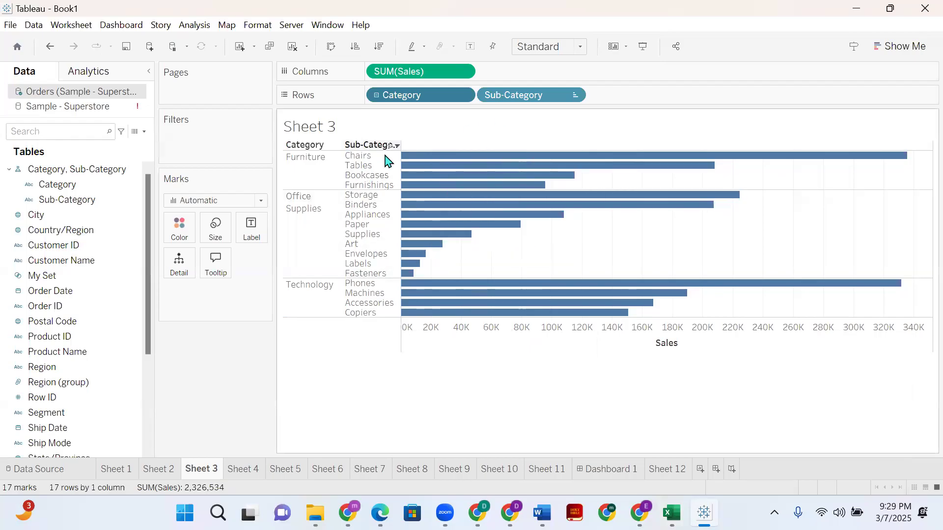
pyautogui.click(122, 26)
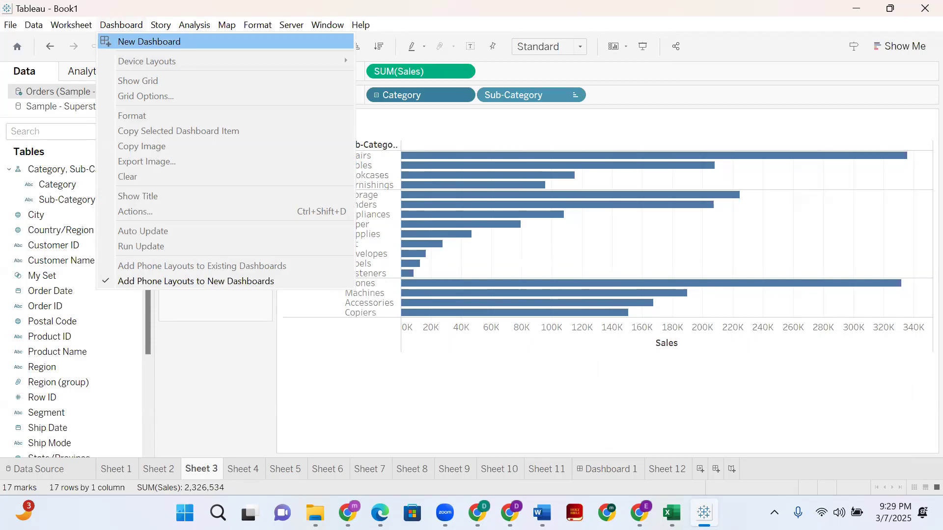
pyautogui.click(754, 338)
# - Switch back to the heart_attack_dataset workbook in Excel and enlarge the Dashboard sheet to 62% zoom
pyautogui.moveTo(672, 514)
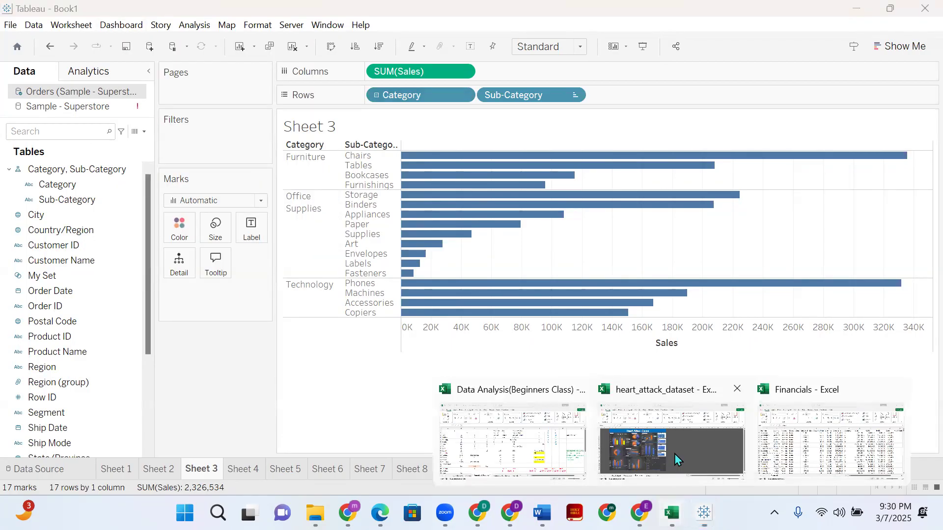
pyautogui.click(684, 472)
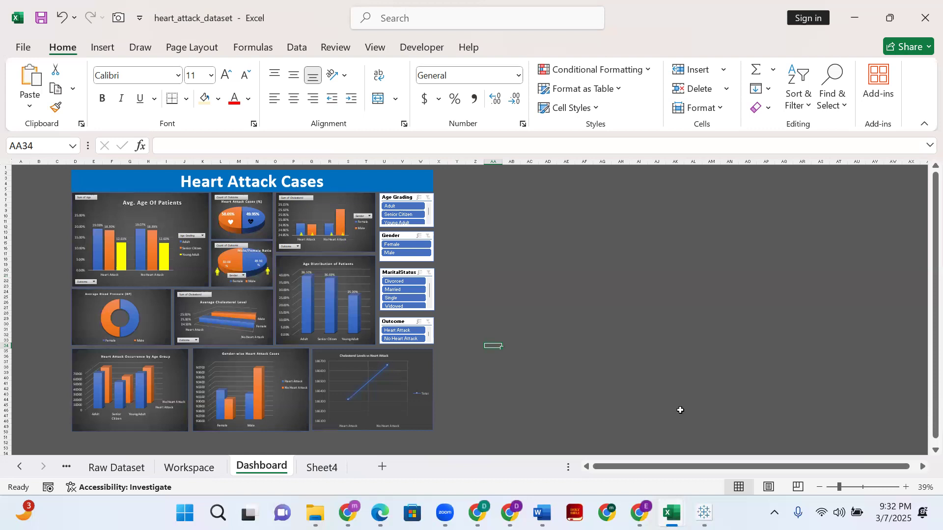
pyautogui.moveTo(840, 487); pyautogui.dragTo(848, 487)
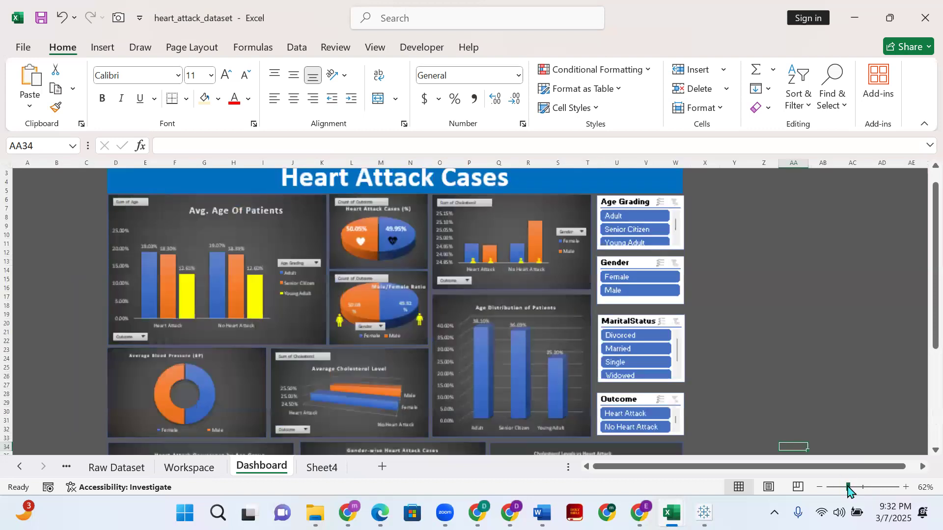